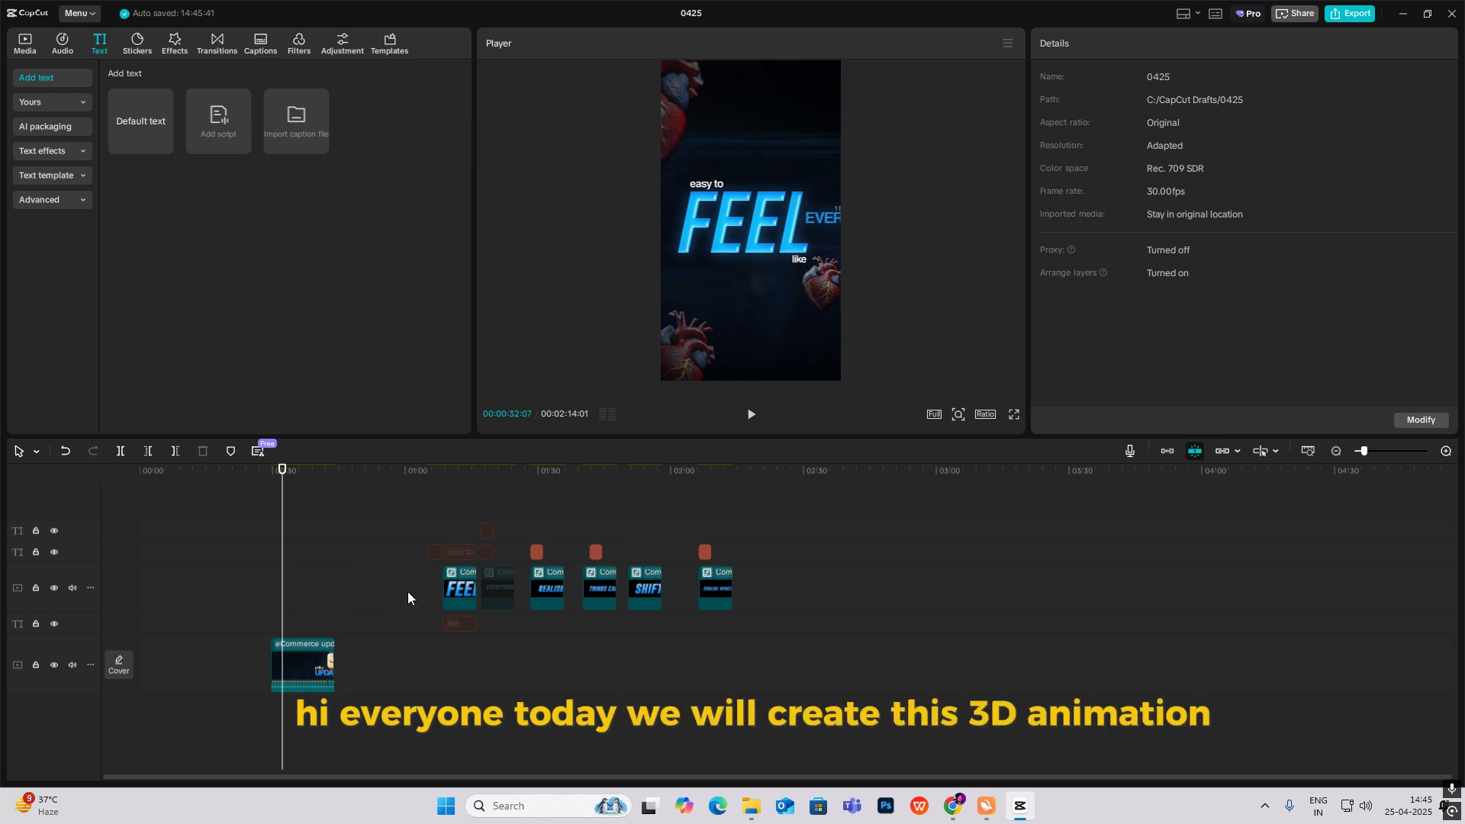
Move the eCommerce update clip on the timeline to start at about 00:39, keeping the beginning of the project free.
{"action": "left_click", "coordinate": [1442, 455]}
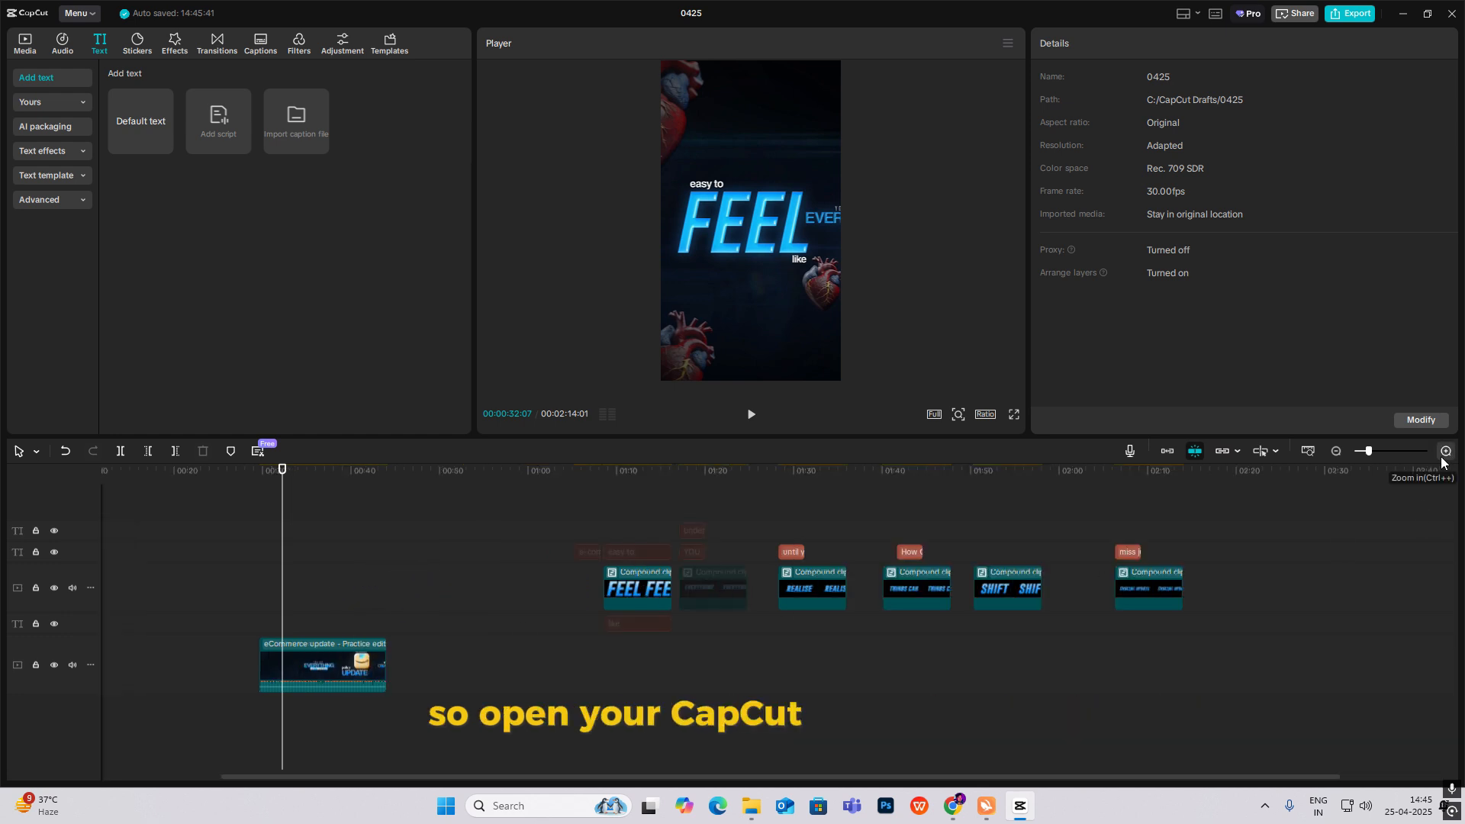
{"action": "left_click", "coordinate": [1337, 451]}
{"action": "left_click_drag", "start_coordinate": [304, 657], "coordinate": [343, 661]}
{"action": "left_click", "coordinate": [174, 606]}
{"action": "left_click_drag", "start_coordinate": [174, 606], "coordinate": [138, 602]}
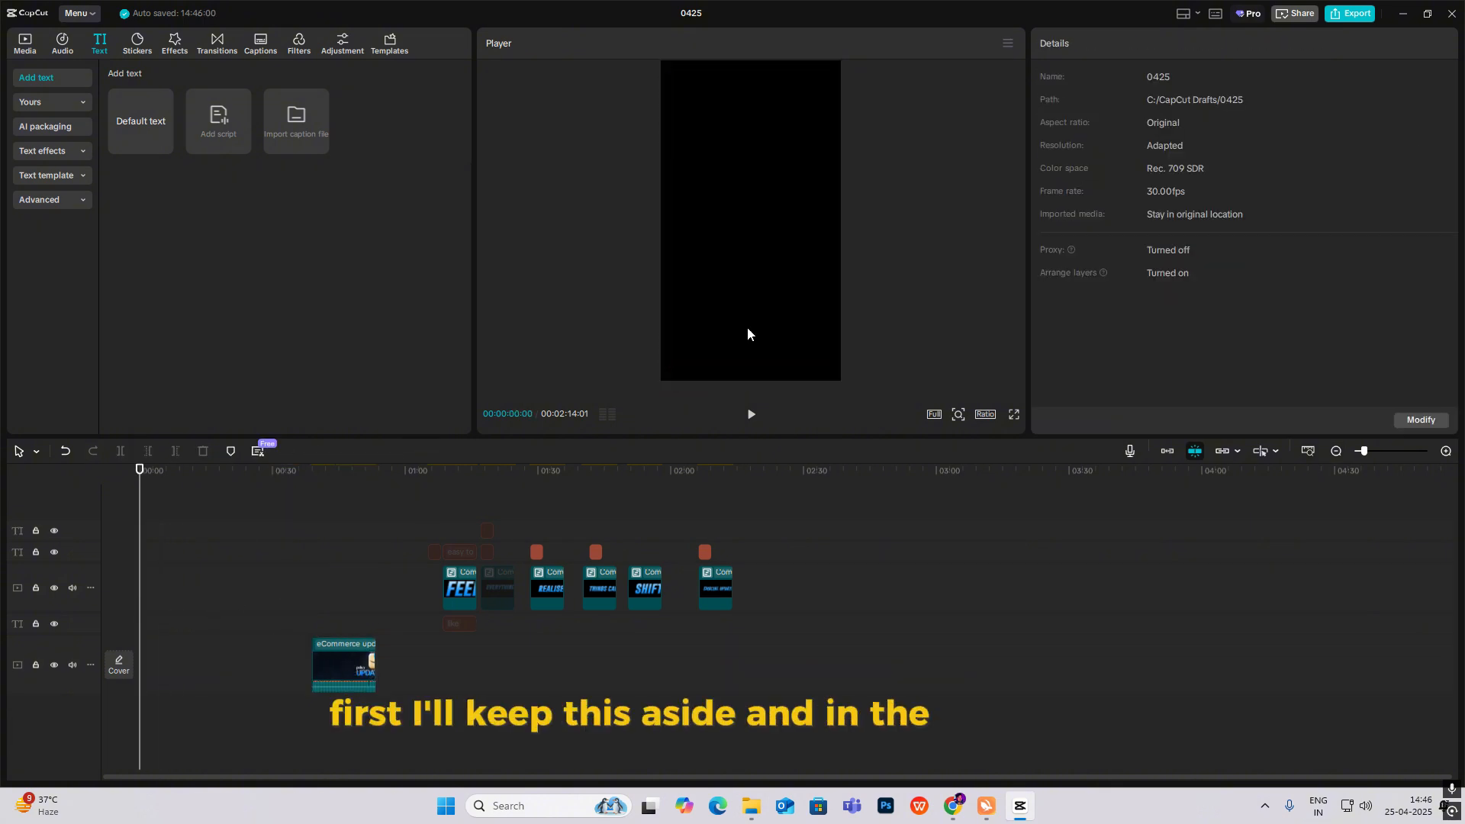
{"action": "left_click", "coordinate": [315, 594]}
{"action": "left_click", "coordinate": [325, 595]}
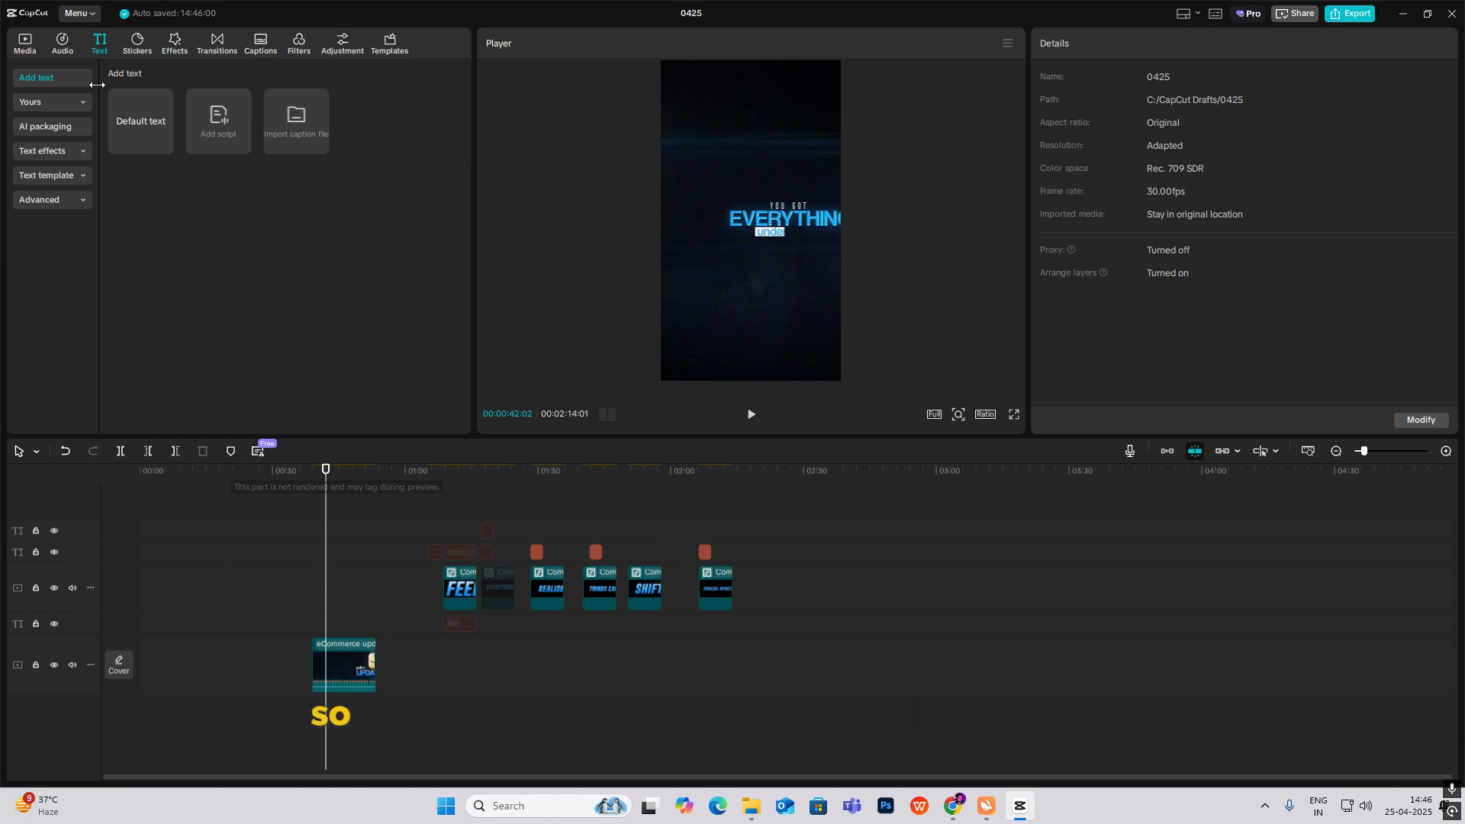
Add a default text clip at the start of the timeline and lengthen it to about 33 seconds.
{"action": "left_click_drag", "start_coordinate": [141, 120], "coordinate": [139, 611]}
{"action": "left_click_drag", "start_coordinate": [154, 530], "coordinate": [284, 531]}
{"action": "left_click", "coordinate": [197, 509]}
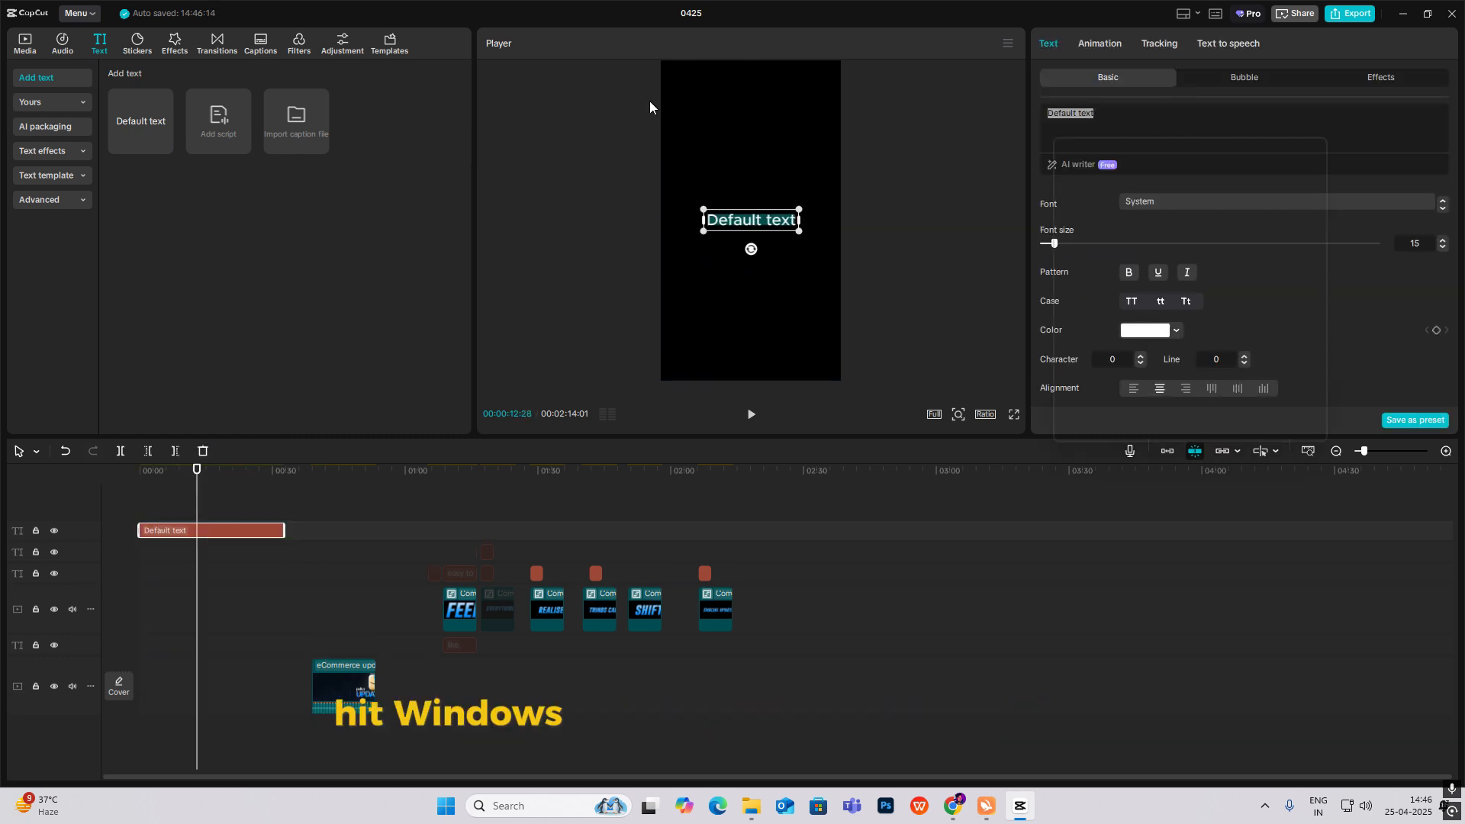
Replace the default text with a solid square symbol and enlarge it to font size 300 and 133% scale.
{"action": "key", "text": "super+period"}
{"action": "left_click", "coordinate": [1201, 173]}
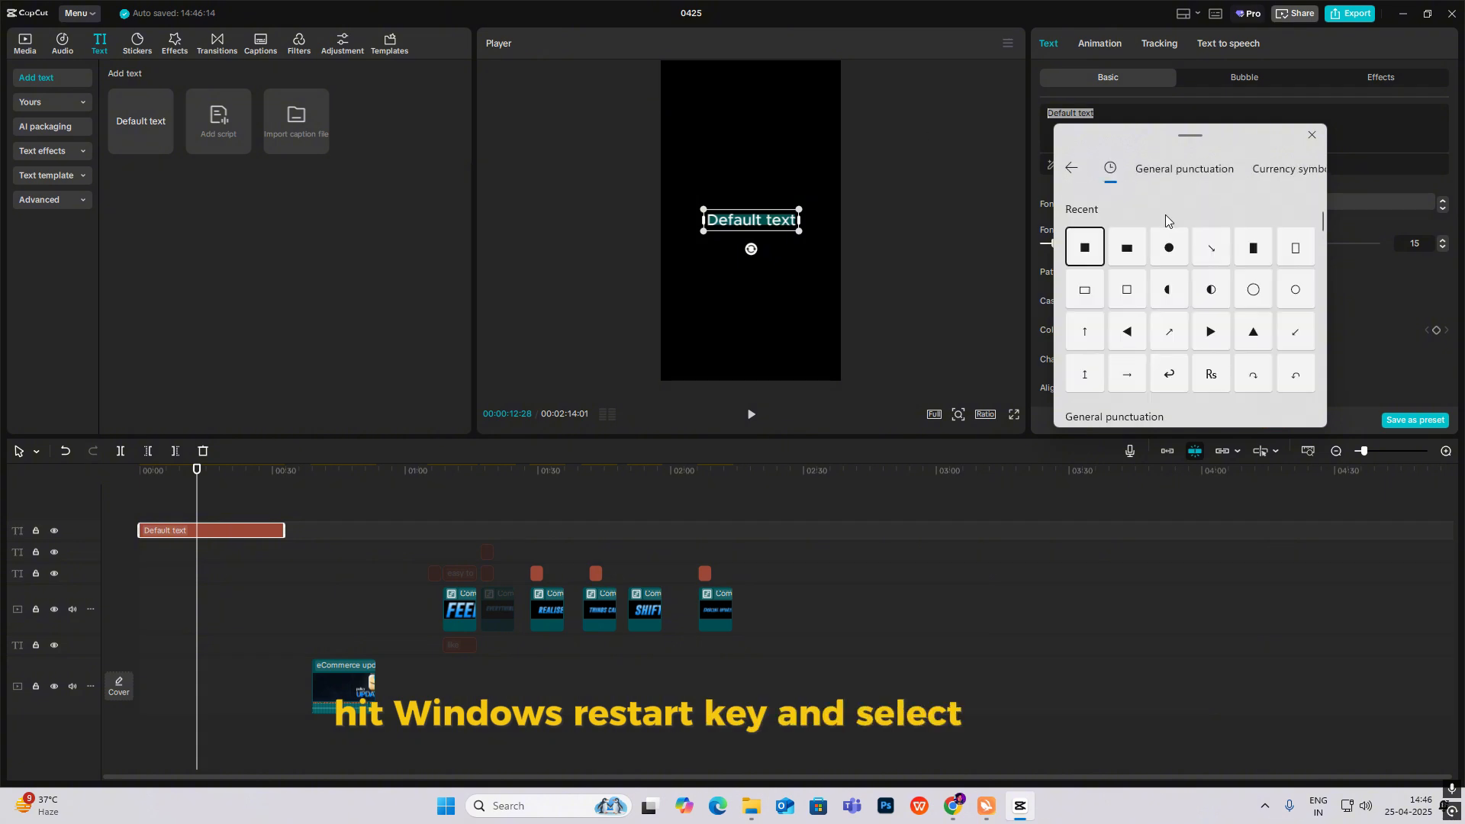
{"action": "left_click", "coordinate": [1084, 246]}
{"action": "left_click_drag", "start_coordinate": [1055, 243], "coordinate": [1374, 243]}
{"action": "scroll", "coordinate": [1167, 285], "scroll_direction": "down", "scroll_amount": 3}
{"action": "scroll", "coordinate": [1167, 285], "scroll_direction": "down", "scroll_amount": 3}
{"action": "left_click_drag", "start_coordinate": [1120, 255], "coordinate": [1123, 254]}
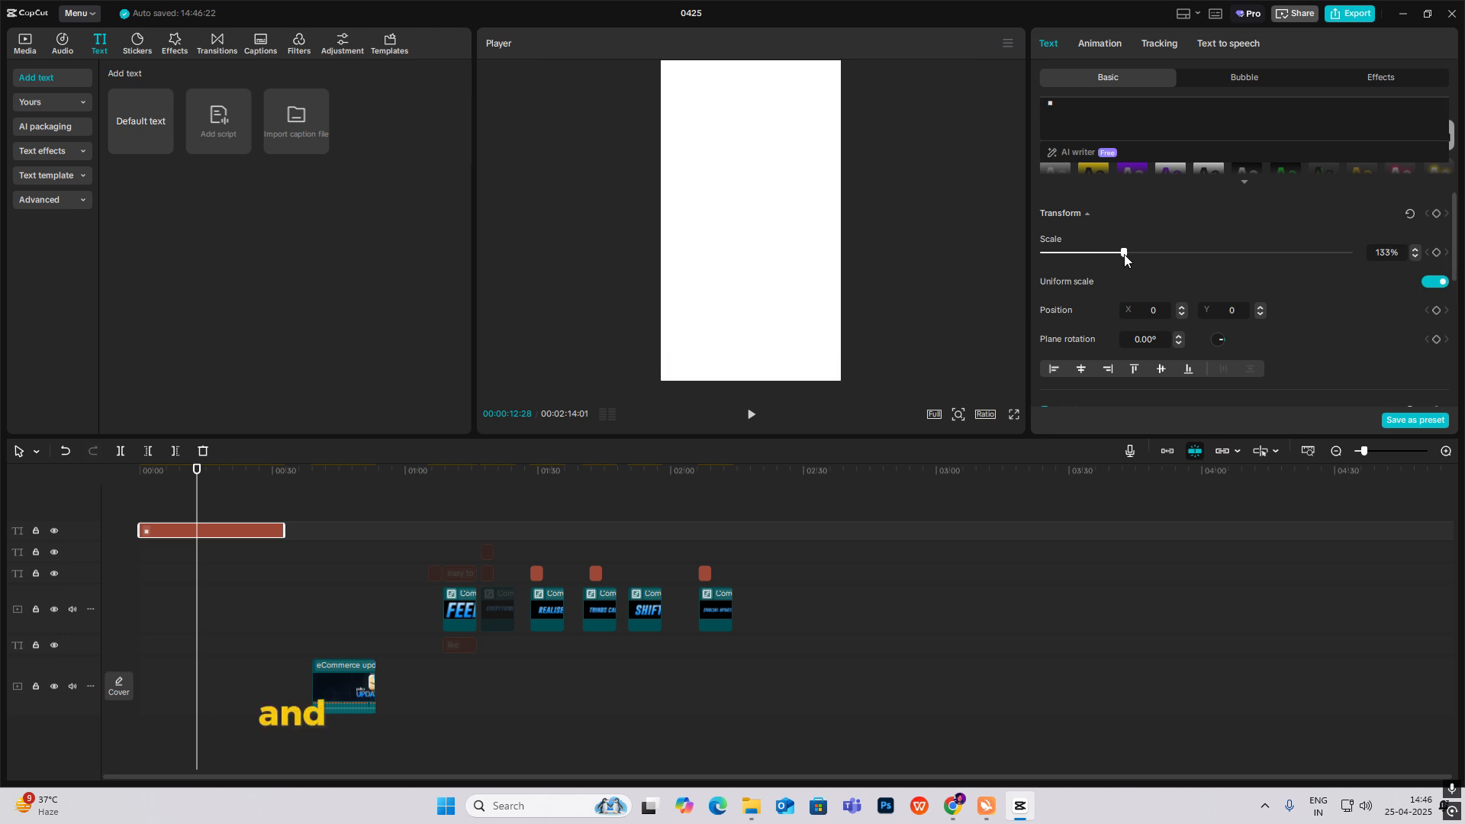
Duplicate the square text clip on the track above and color the copy dark blue.
{"action": "key", "text": "ctrl+v"}
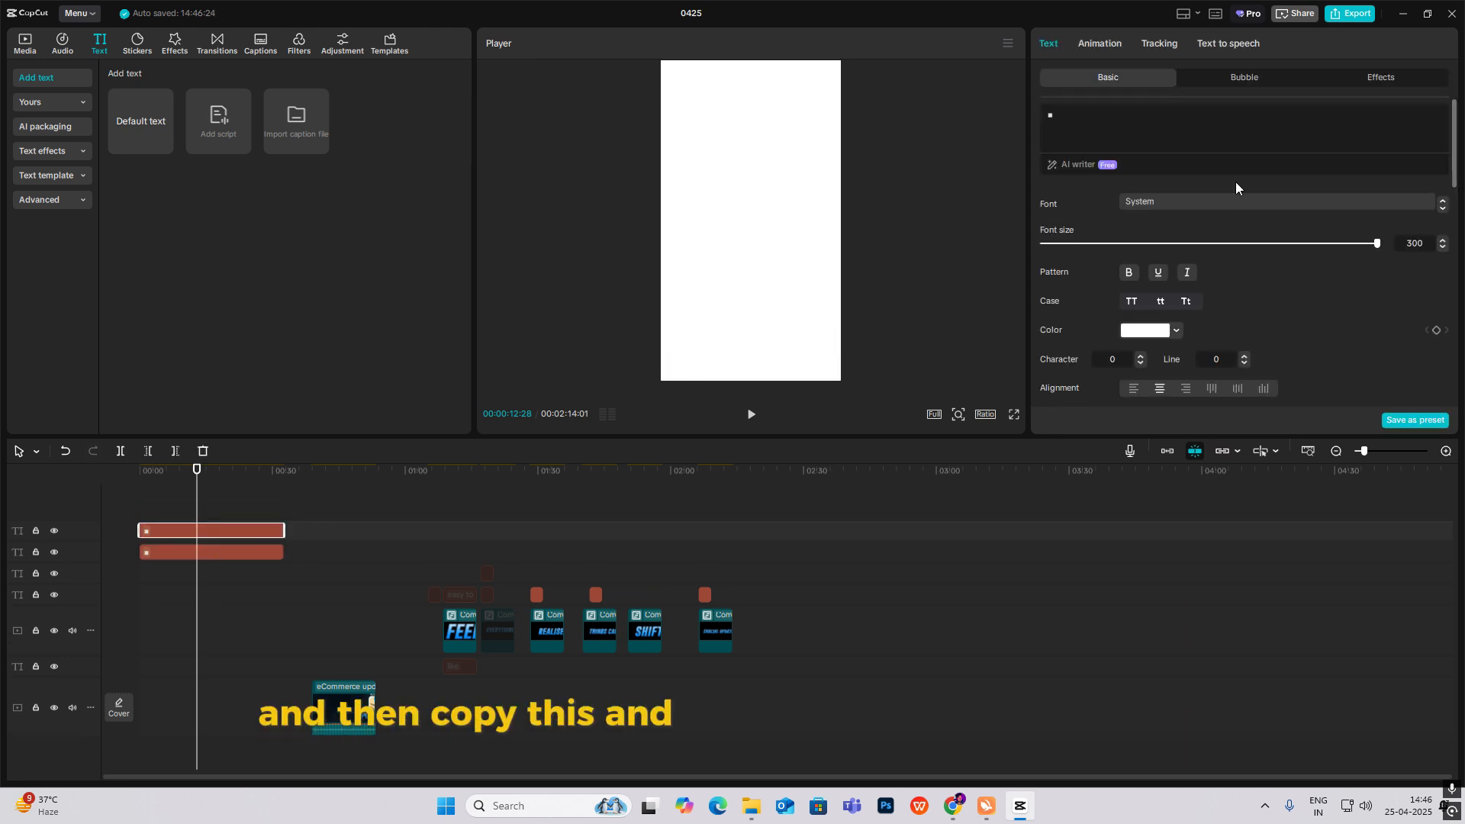
{"action": "left_click", "coordinate": [1152, 332]}
{"action": "scroll", "coordinate": [1165, 543], "scroll_direction": "down", "scroll_amount": 3}
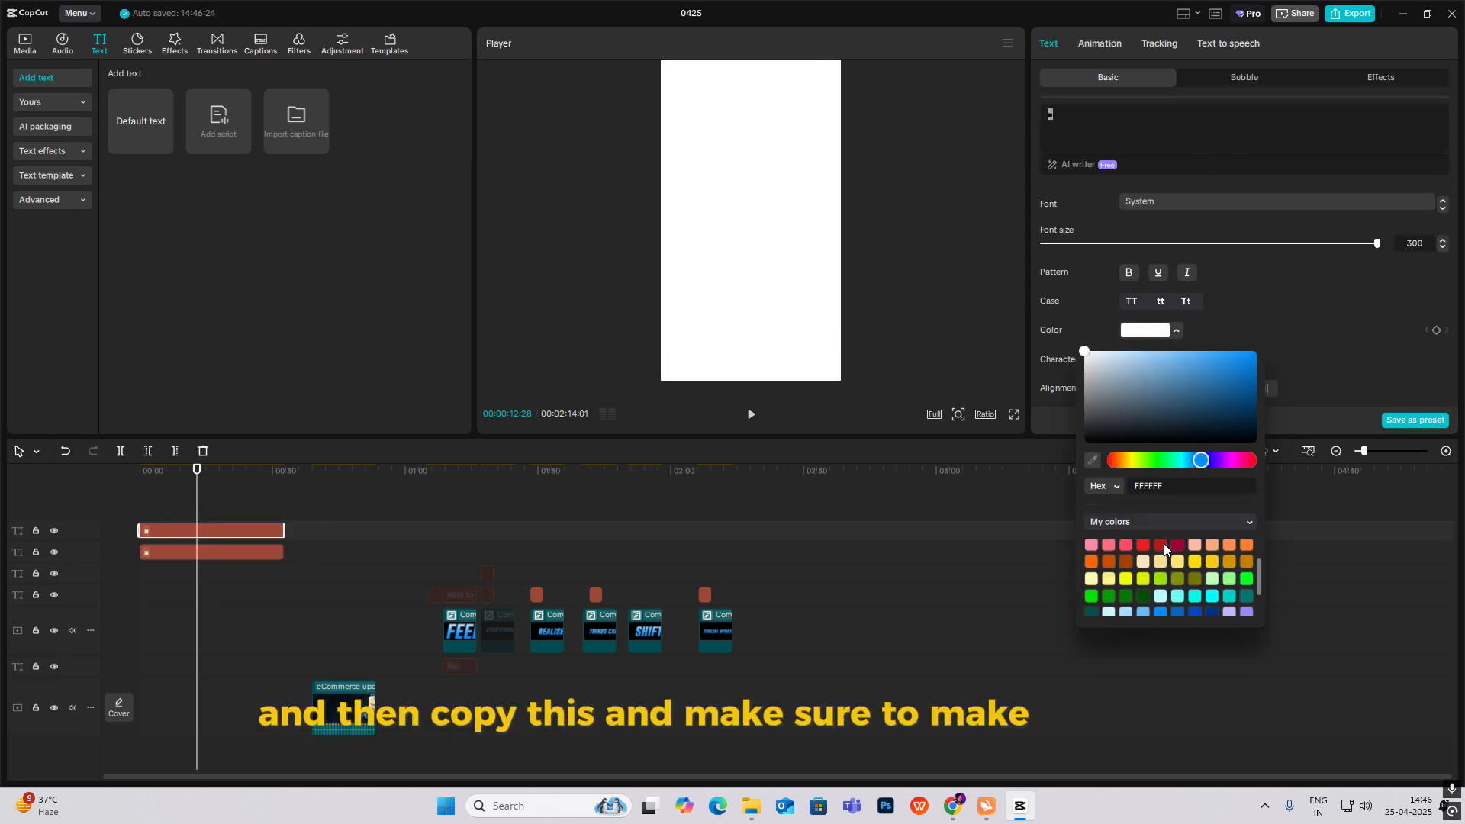
{"action": "scroll", "coordinate": [1197, 600], "scroll_direction": "down", "scroll_amount": 1}
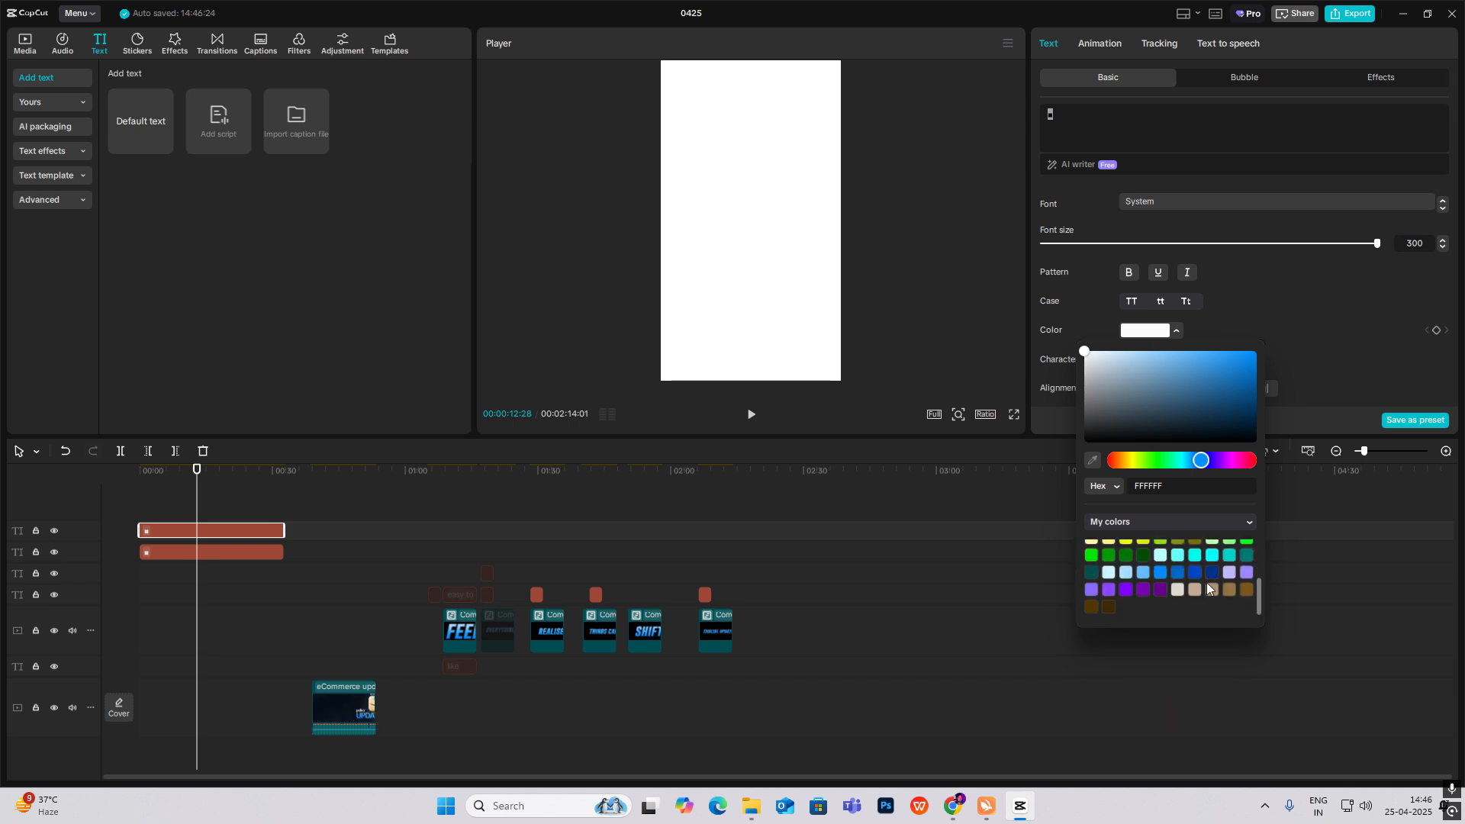
{"action": "left_click", "coordinate": [1211, 573]}
Extend both square text clips to 00:06:20:07 and turn only the upper blue one into a compound clip.
{"action": "left_click_drag", "start_coordinate": [366, 508], "coordinate": [1448, 522]}
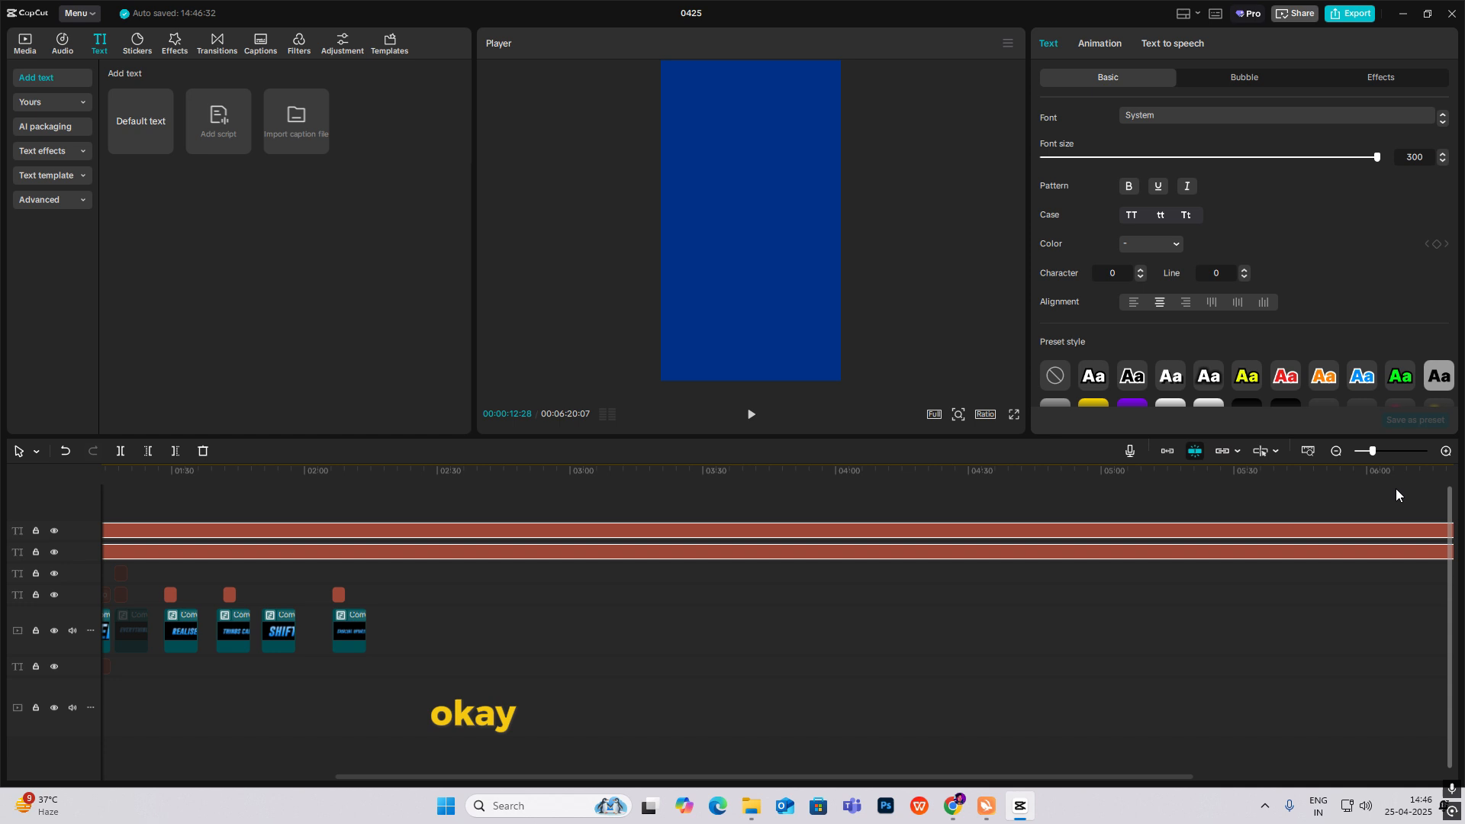
{"action": "left_click", "coordinate": [1336, 451]}
{"action": "key", "text": "alt+g"}
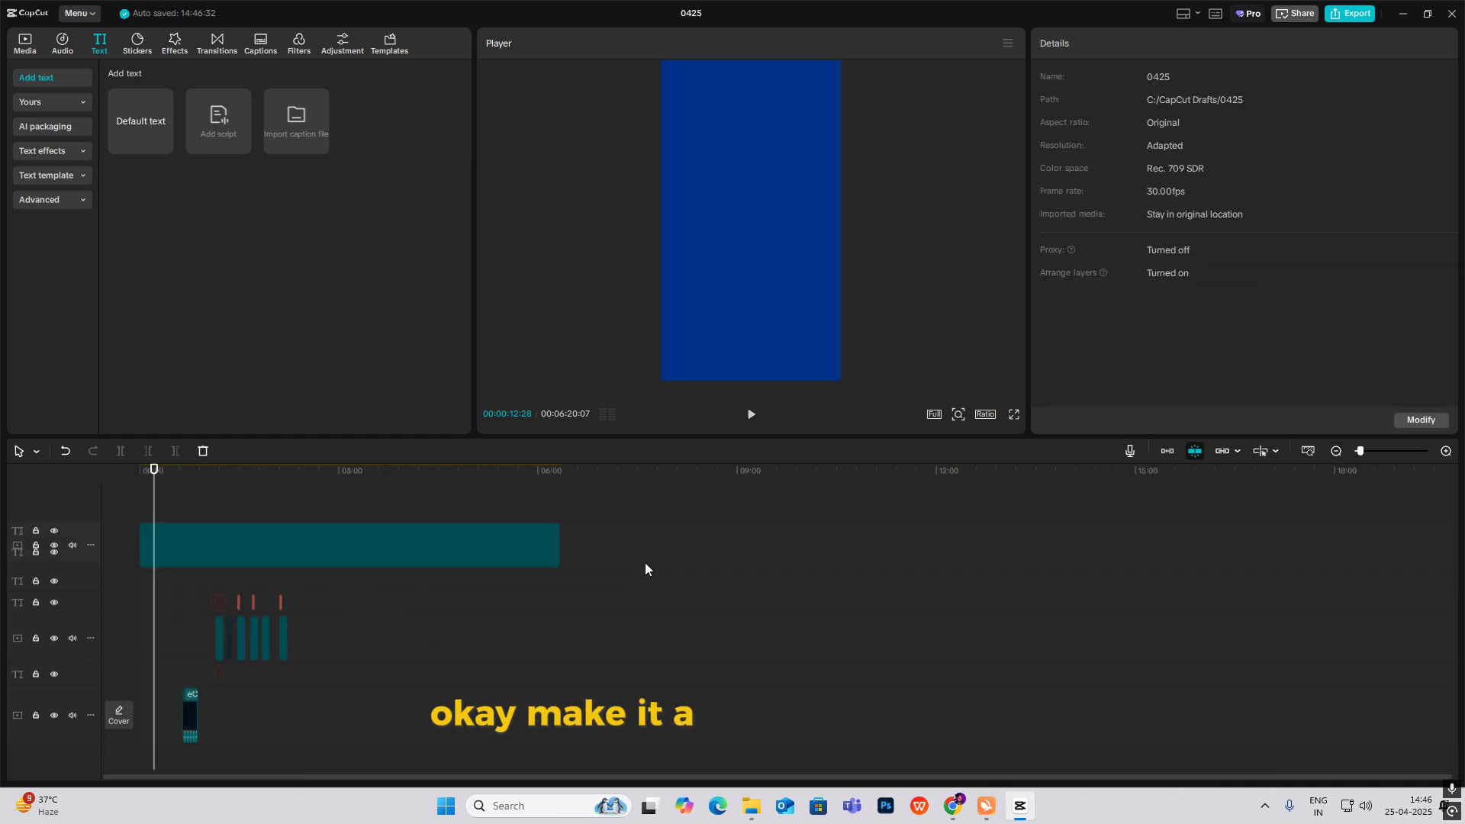
{"action": "key", "text": "ctrl+z"}
{"action": "left_click", "coordinate": [216, 534]}
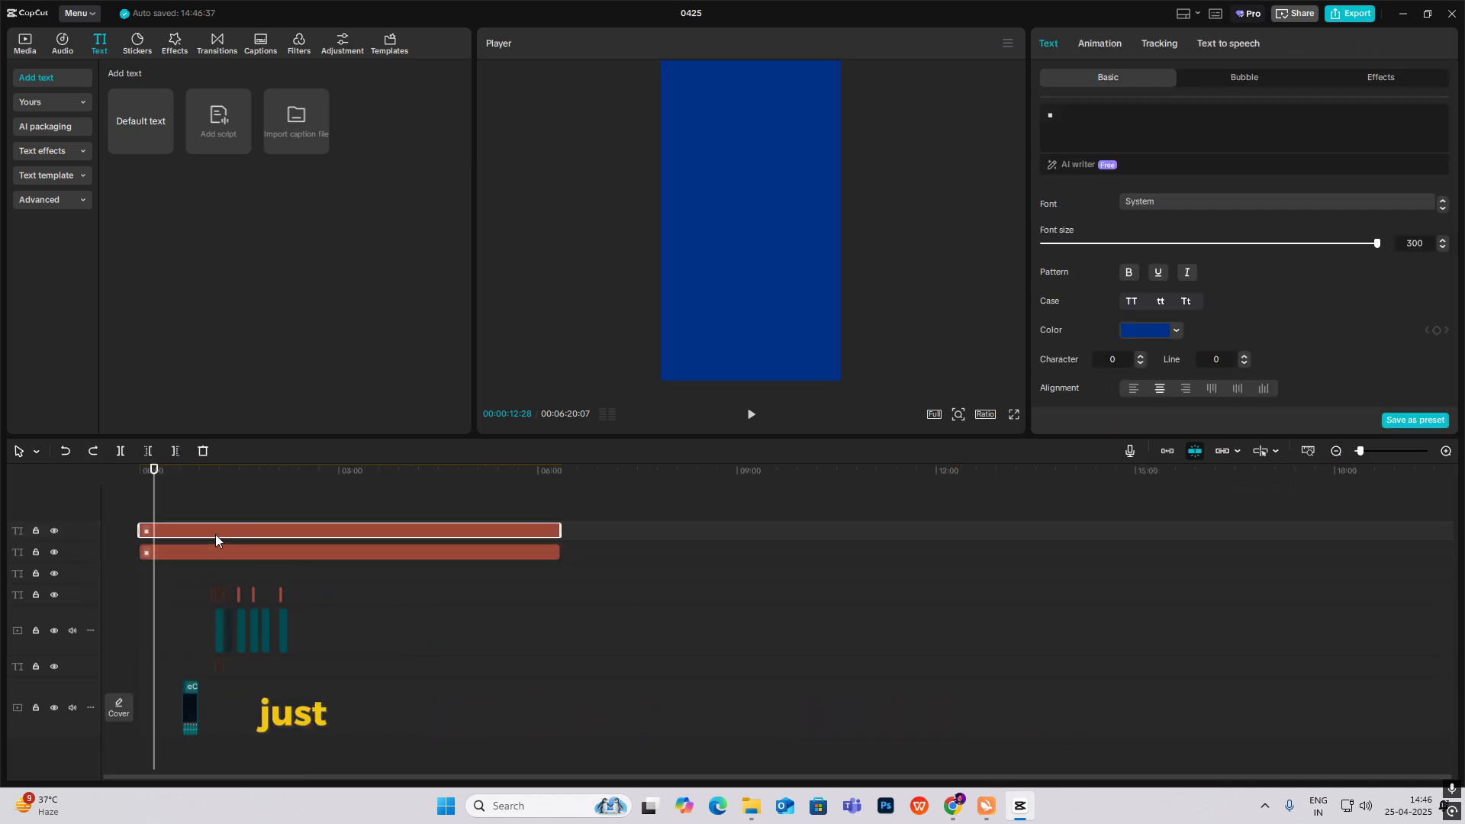
{"action": "key", "text": "alt+g"}
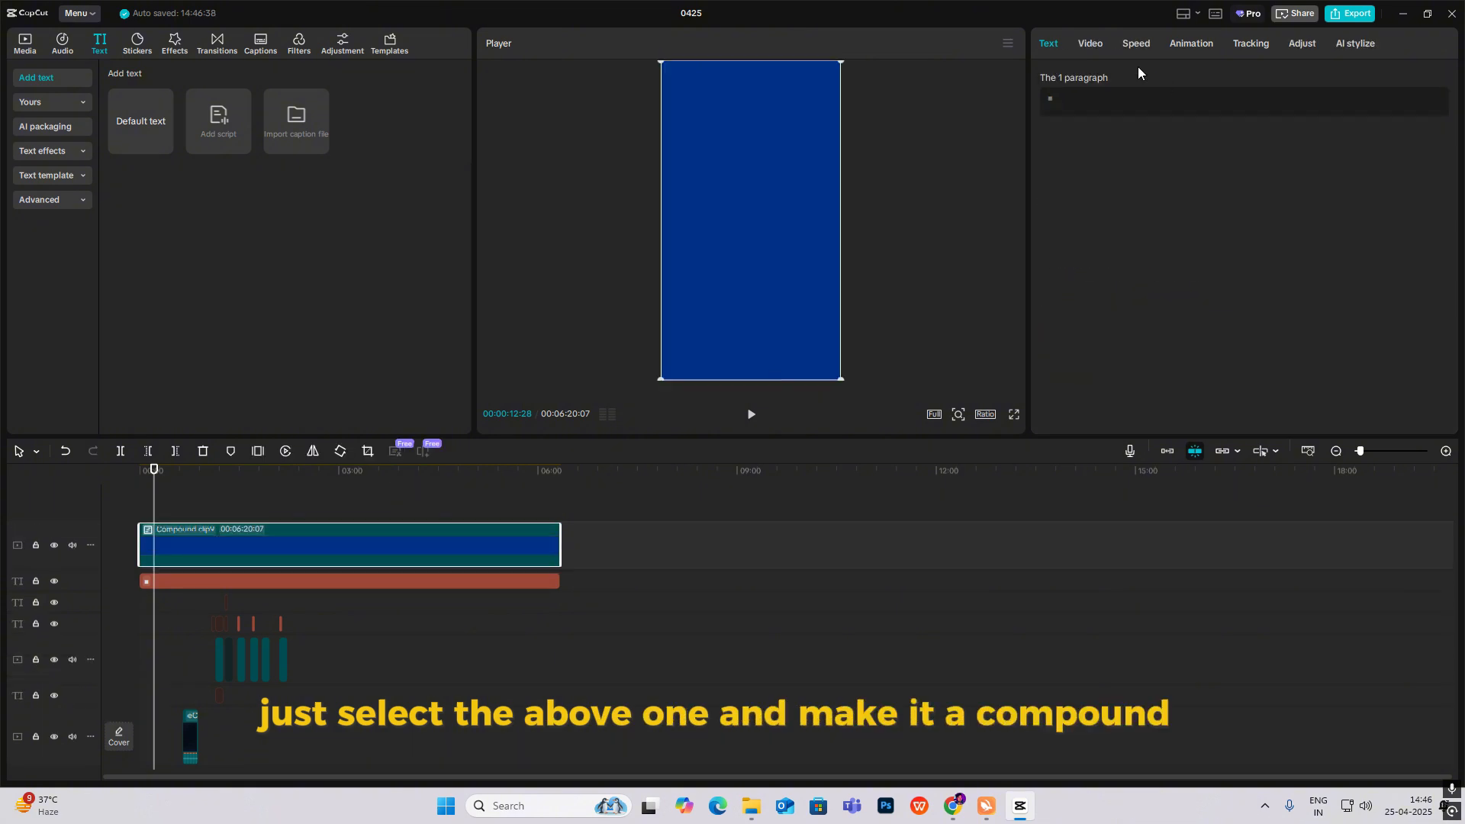
Add a Split mask to the blue compound clip and feather it so the blue fades into the layer below.
{"action": "left_click", "coordinate": [1089, 43]}
{"action": "left_click", "coordinate": [1291, 79]}
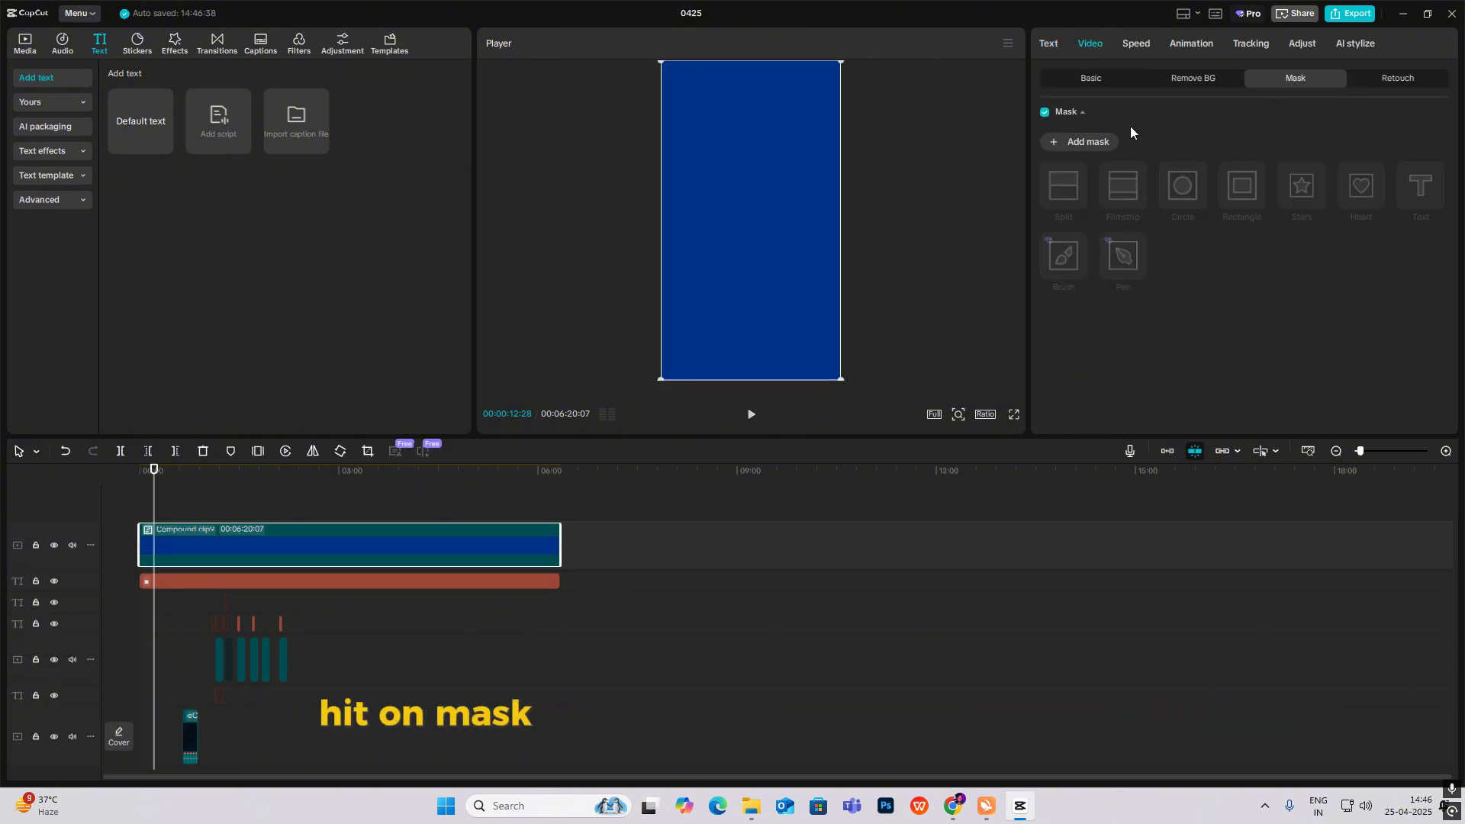
{"action": "left_click", "coordinate": [1077, 141]}
{"action": "left_click", "coordinate": [1066, 183]}
{"action": "left_click_drag", "start_coordinate": [750, 211], "coordinate": [721, 171]}
Change the lower square text clip's color to black (000000).
{"action": "left_click", "coordinate": [304, 583]}
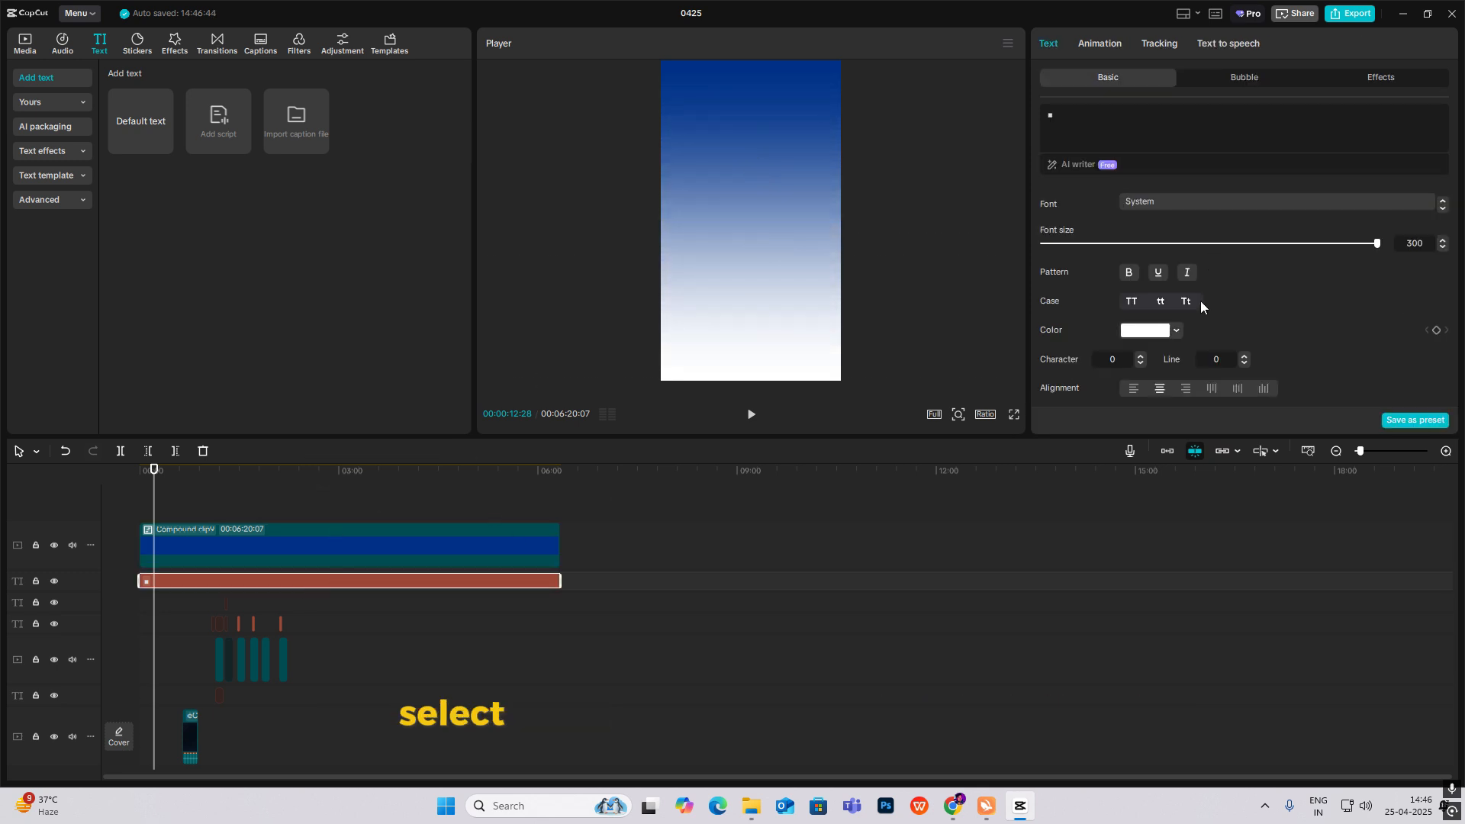
{"action": "left_click", "coordinate": [1176, 330]}
{"action": "left_click_drag", "start_coordinate": [1243, 419], "coordinate": [1257, 442]}
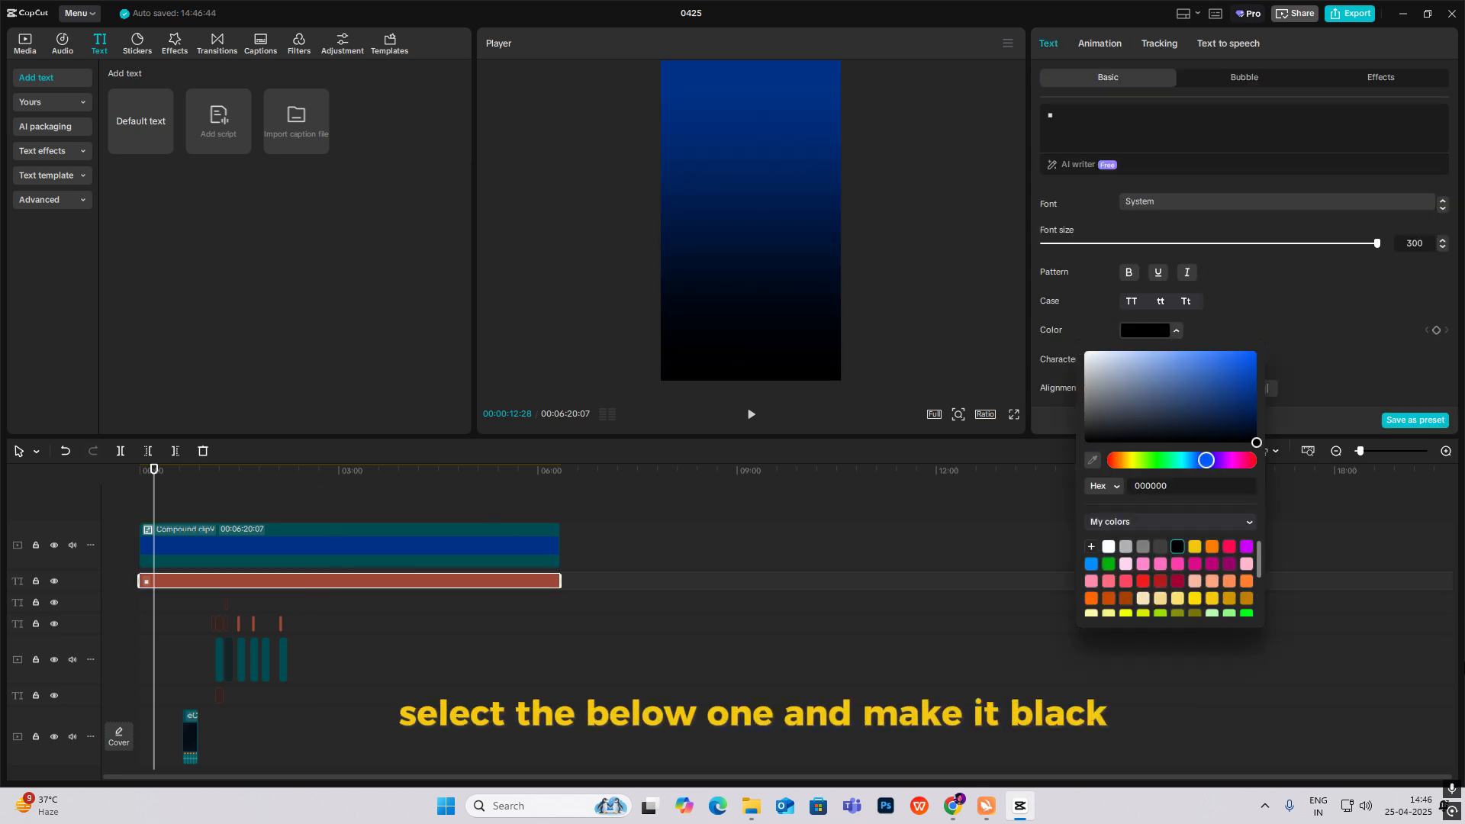
{"action": "left_click", "coordinate": [1226, 162]}
Readjust the split mask on the blue compound clip to refine the blue-to-black gradient.
{"action": "left_click", "coordinate": [182, 526]}
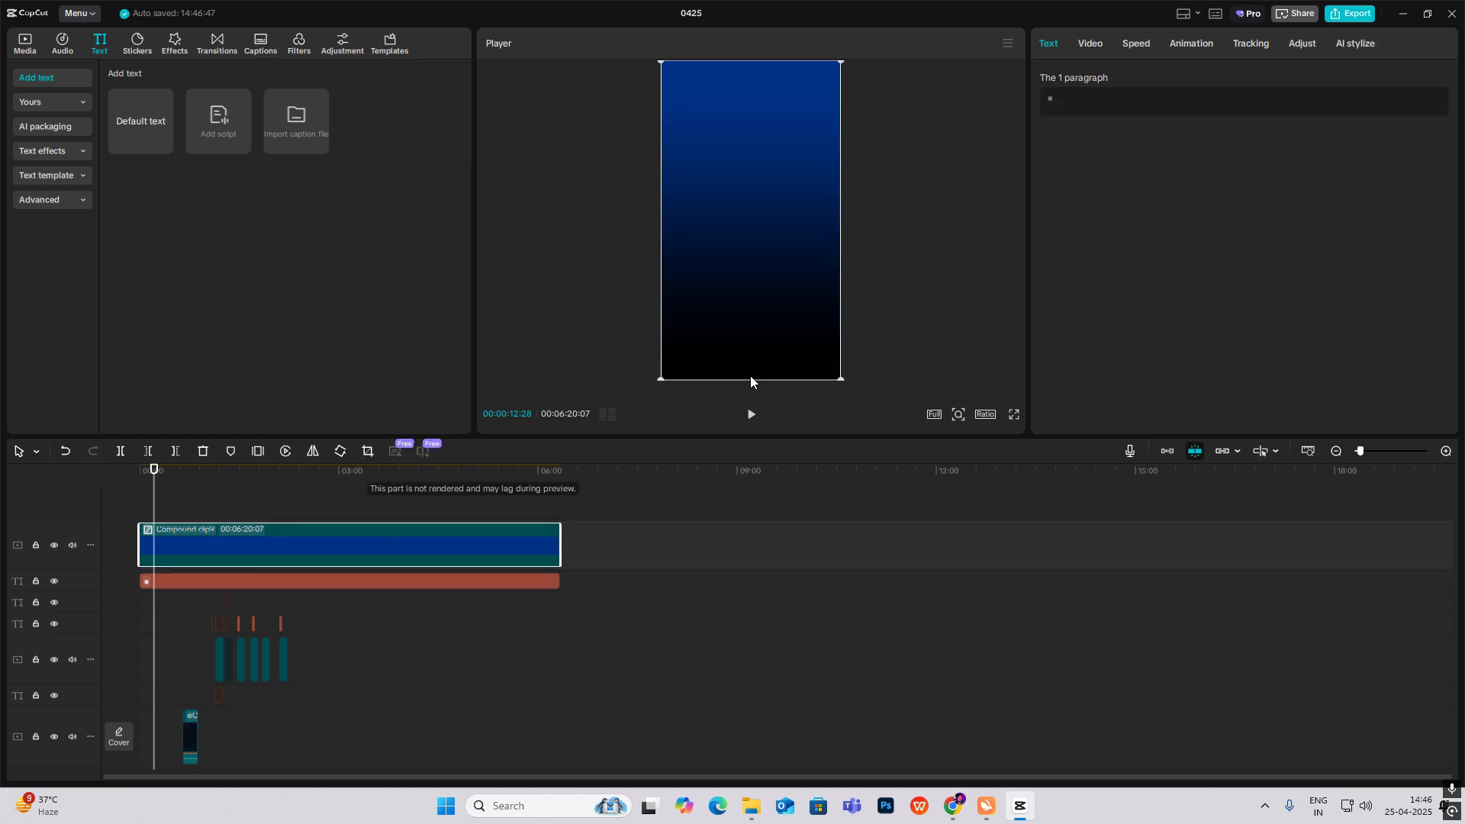
{"action": "left_click", "coordinate": [1095, 44]}
{"action": "left_click_drag", "start_coordinate": [775, 228], "coordinate": [790, 191]}
{"action": "left_click", "coordinate": [1094, 78]}
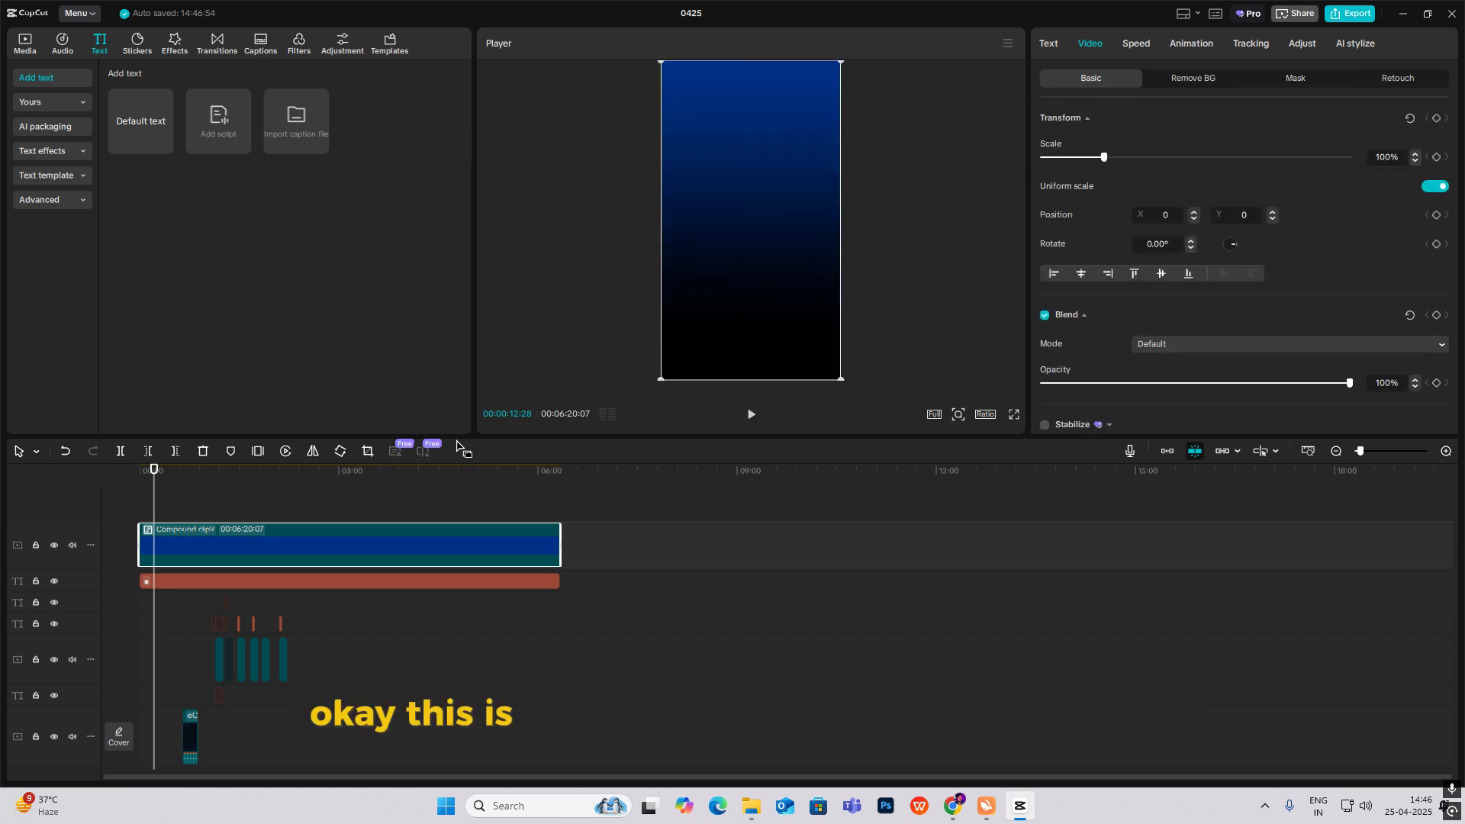
Place the blue lens flare image above the compound clip for its full length and scale it to 318%.
{"action": "left_click", "coordinate": [25, 44]}
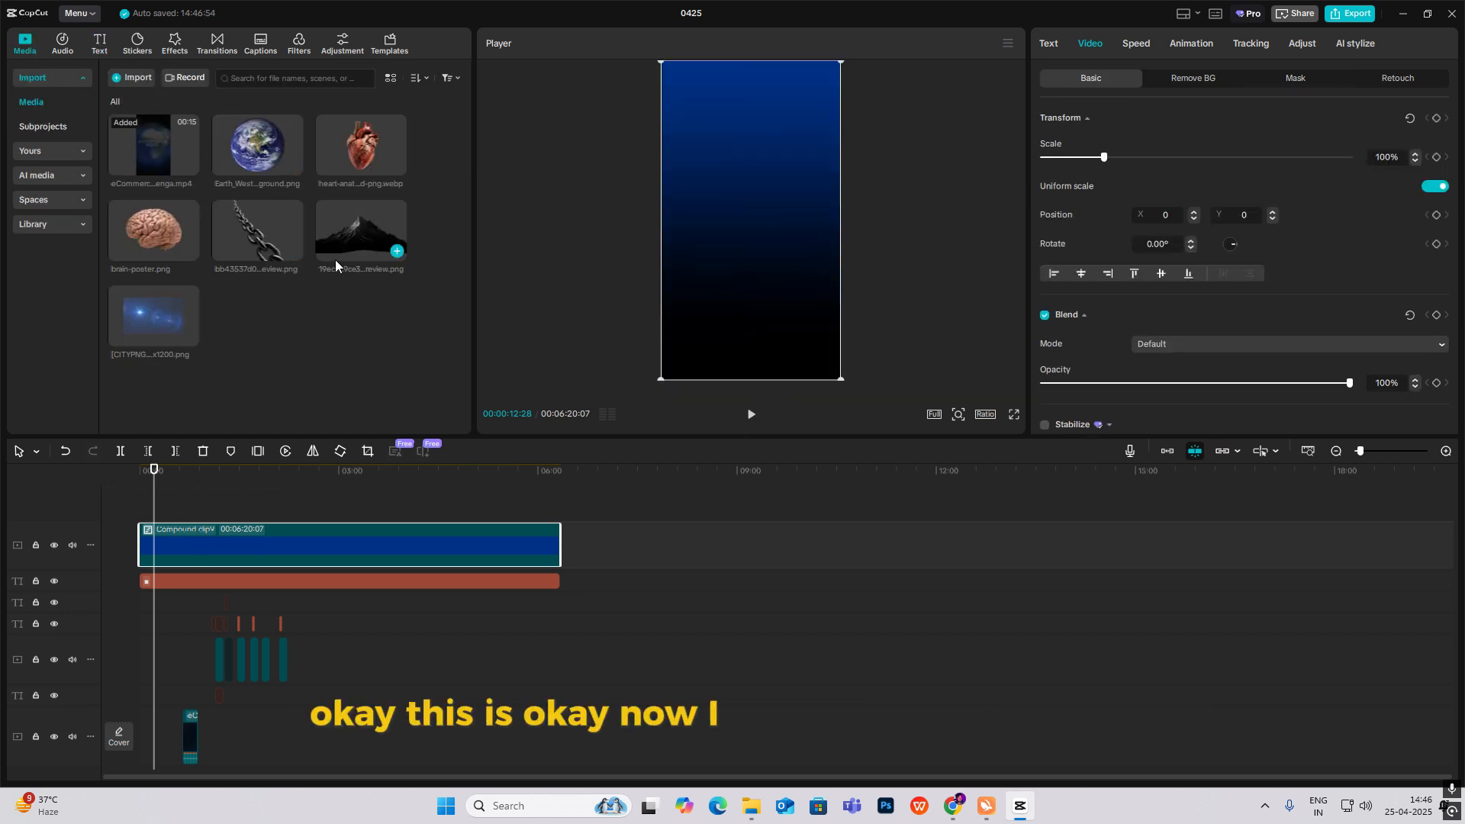
{"action": "left_click_drag", "start_coordinate": [191, 317], "coordinate": [560, 545]}
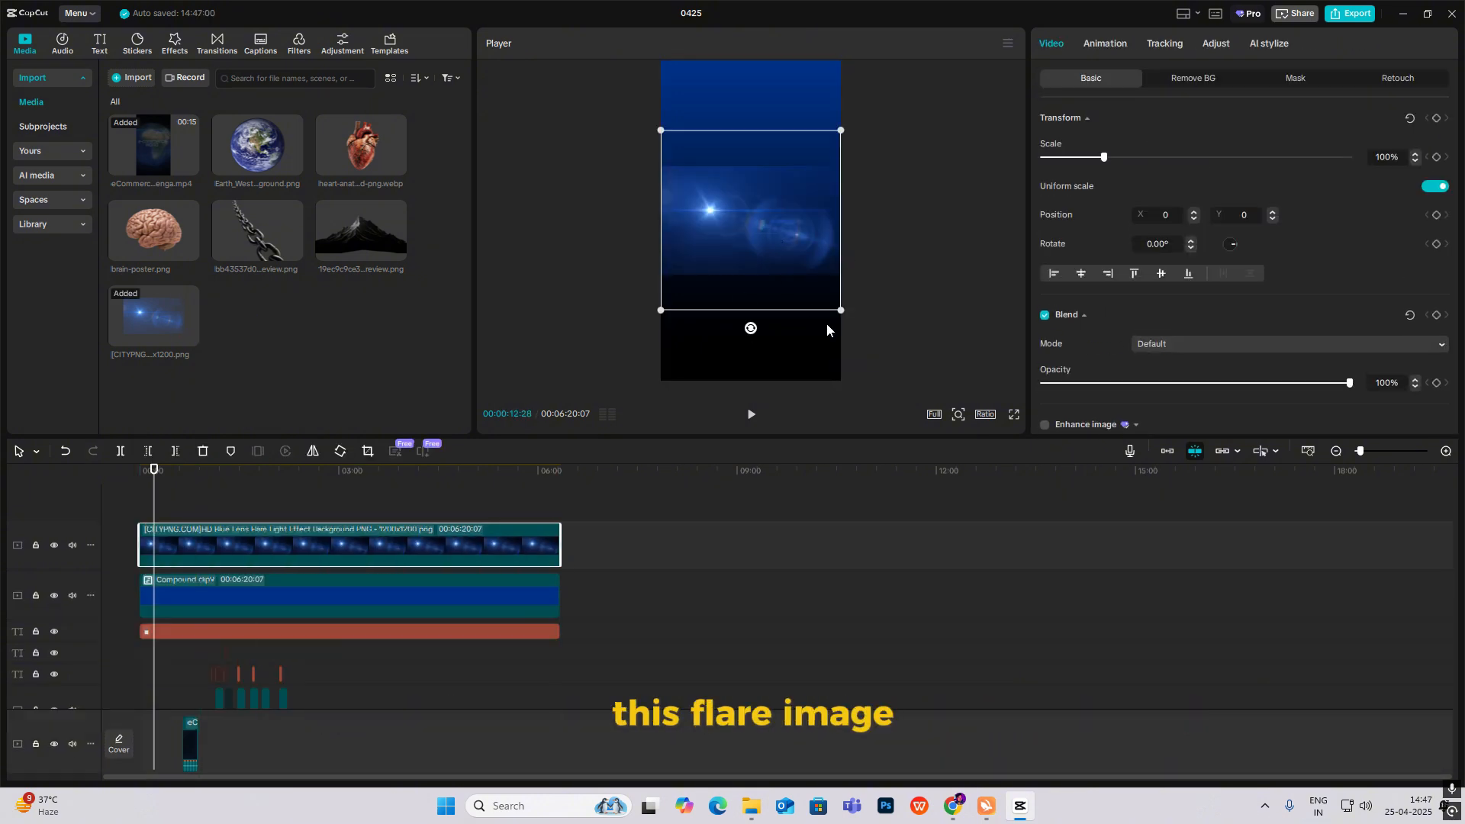
{"action": "mouse_move", "coordinate": [750, 329]}
{"action": "left_mouse_down"}
{"action": "mouse_move", "coordinate": [644, 239]}
{"action": "mouse_move", "coordinate": [751, 328]}
{"action": "left_mouse_up"}
{"action": "left_click_drag", "start_coordinate": [842, 312], "coordinate": [1059, 614]}
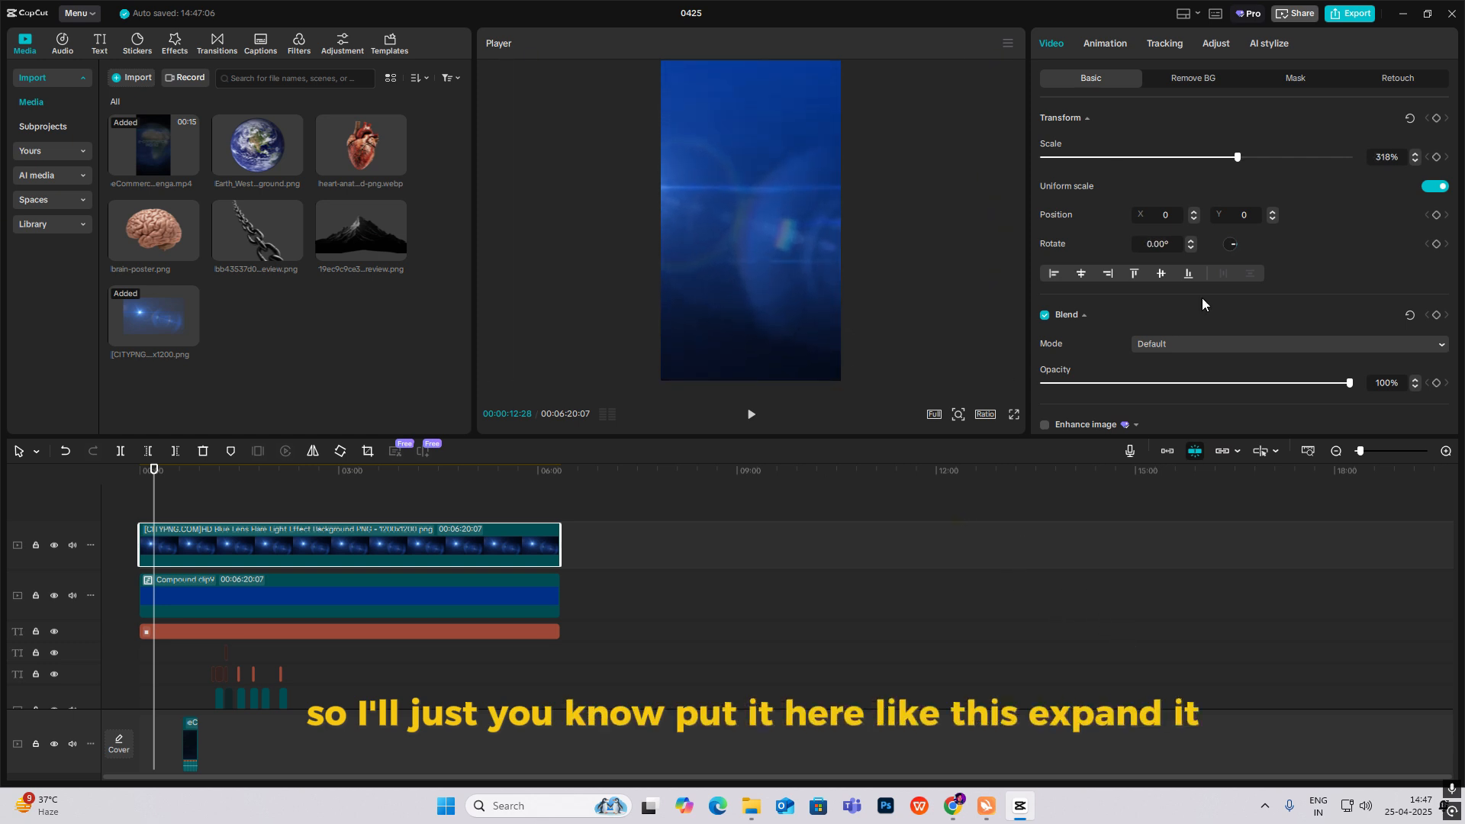
Set the flare image to Brighten blend mode at 42% opacity and shift it horizontally to X -188.
{"action": "left_click", "coordinate": [1216, 344]}
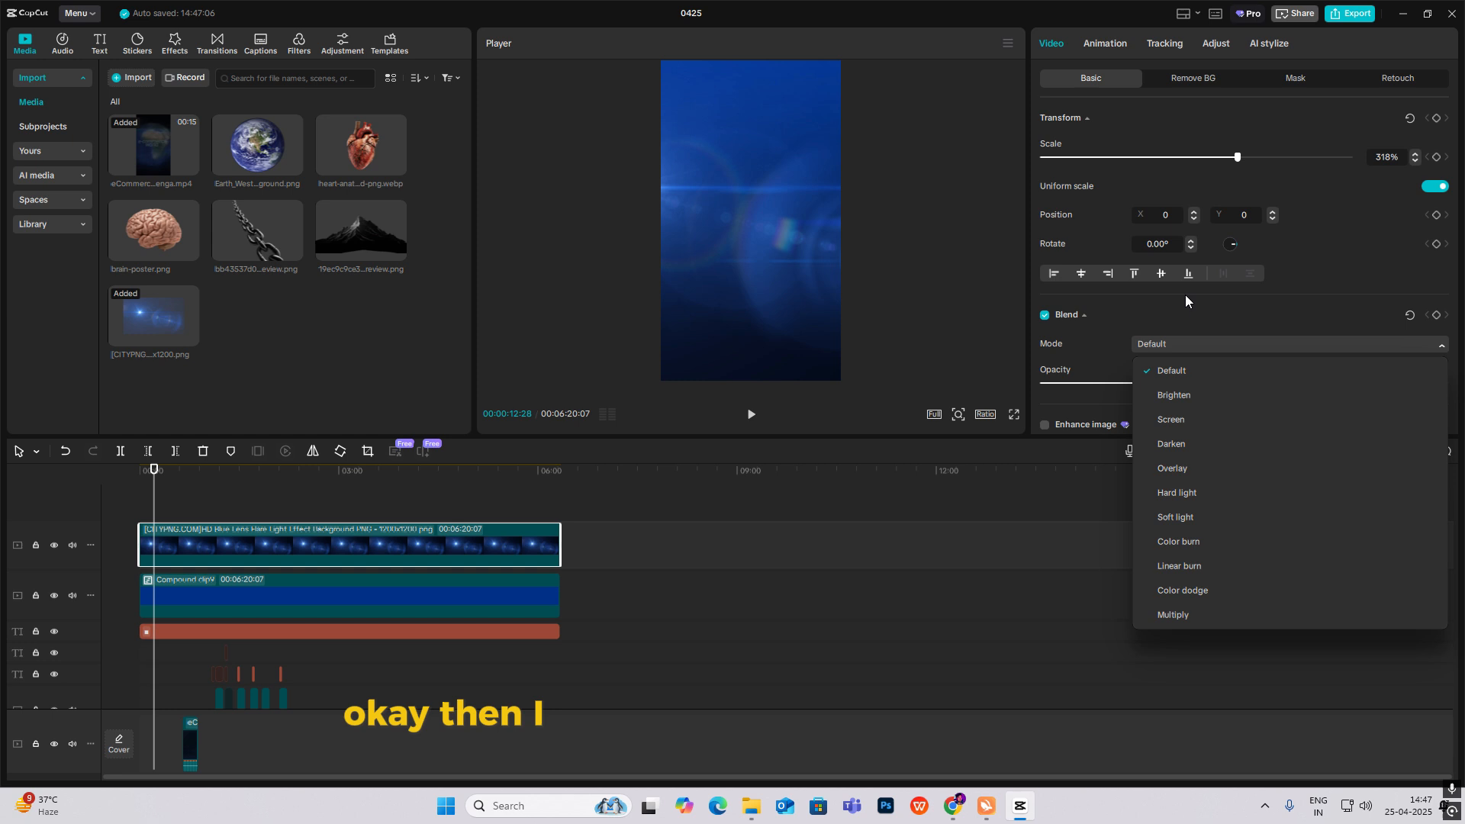
{"action": "left_click", "coordinate": [1179, 395]}
{"action": "left_click_drag", "start_coordinate": [1349, 383], "coordinate": [1170, 387]}
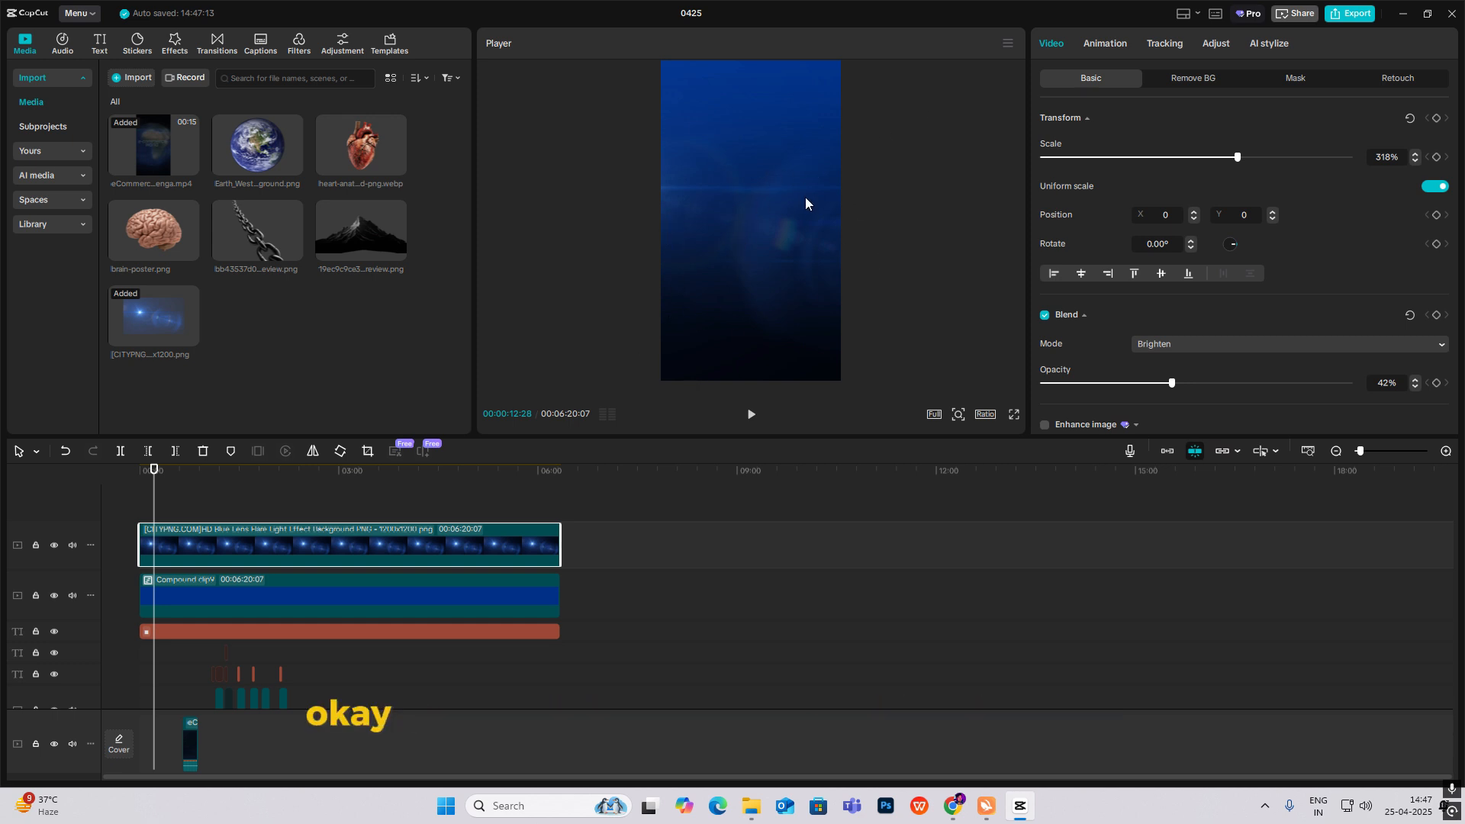
{"action": "left_click_drag", "start_coordinate": [748, 204], "coordinate": [699, 209]}
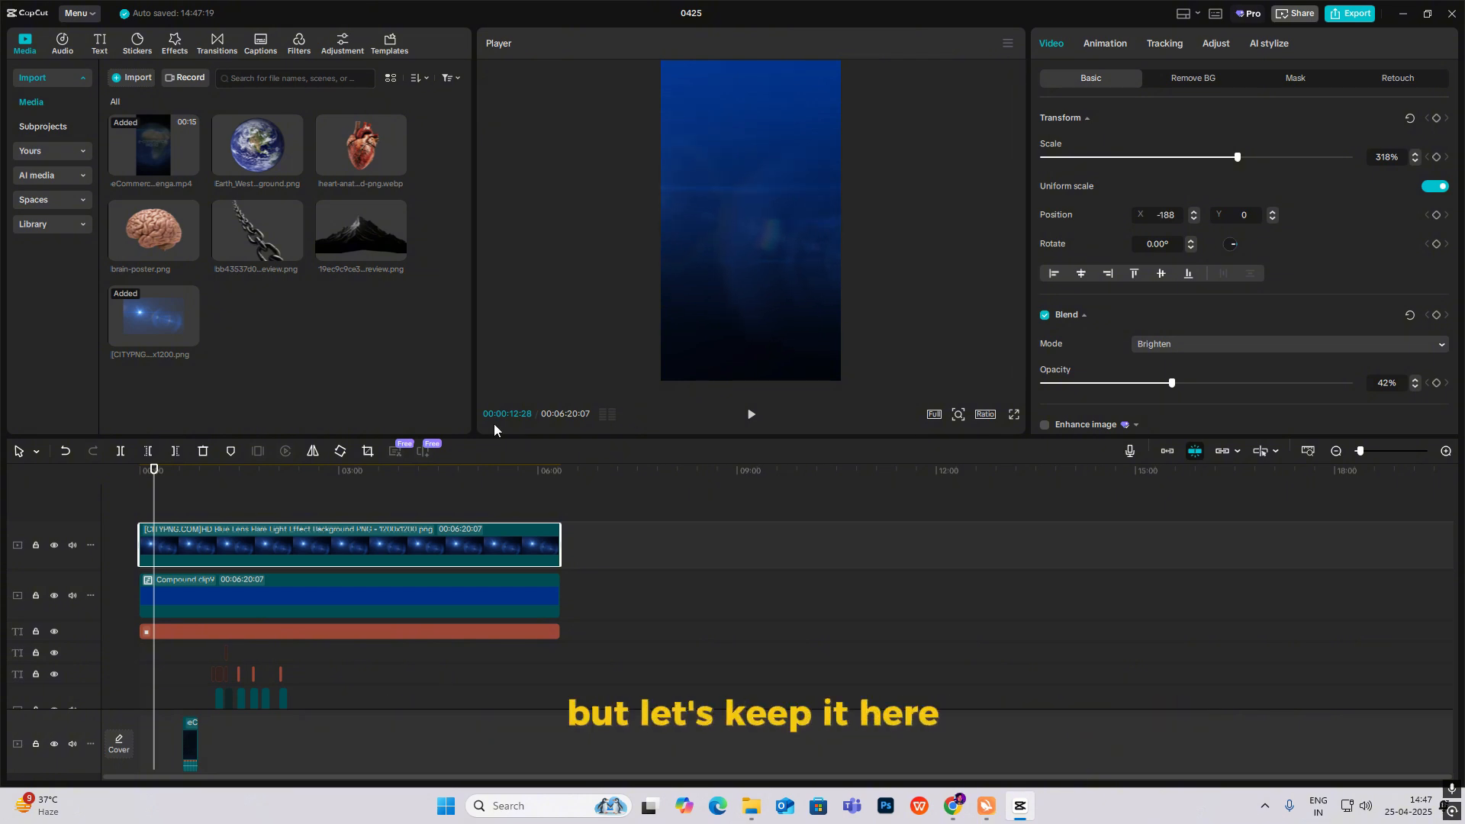
Move all the old title text and compound clips to about 03:20 on the timeline and disable them.
{"action": "left_click_drag", "start_coordinate": [380, 654], "coordinate": [139, 664]}
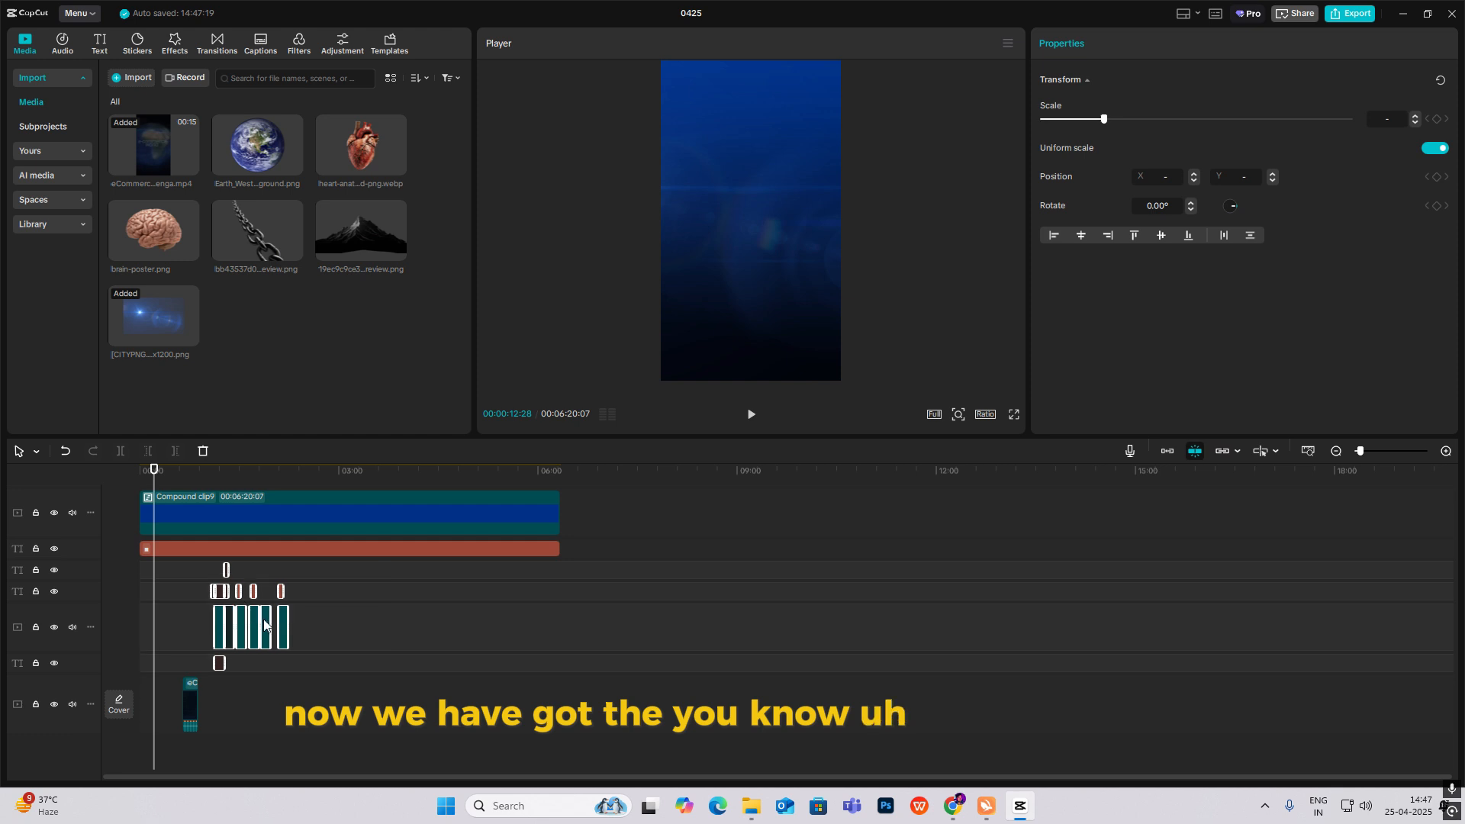
{"action": "left_click", "coordinate": [1446, 450]}
{"action": "left_click", "coordinate": [1446, 450]}
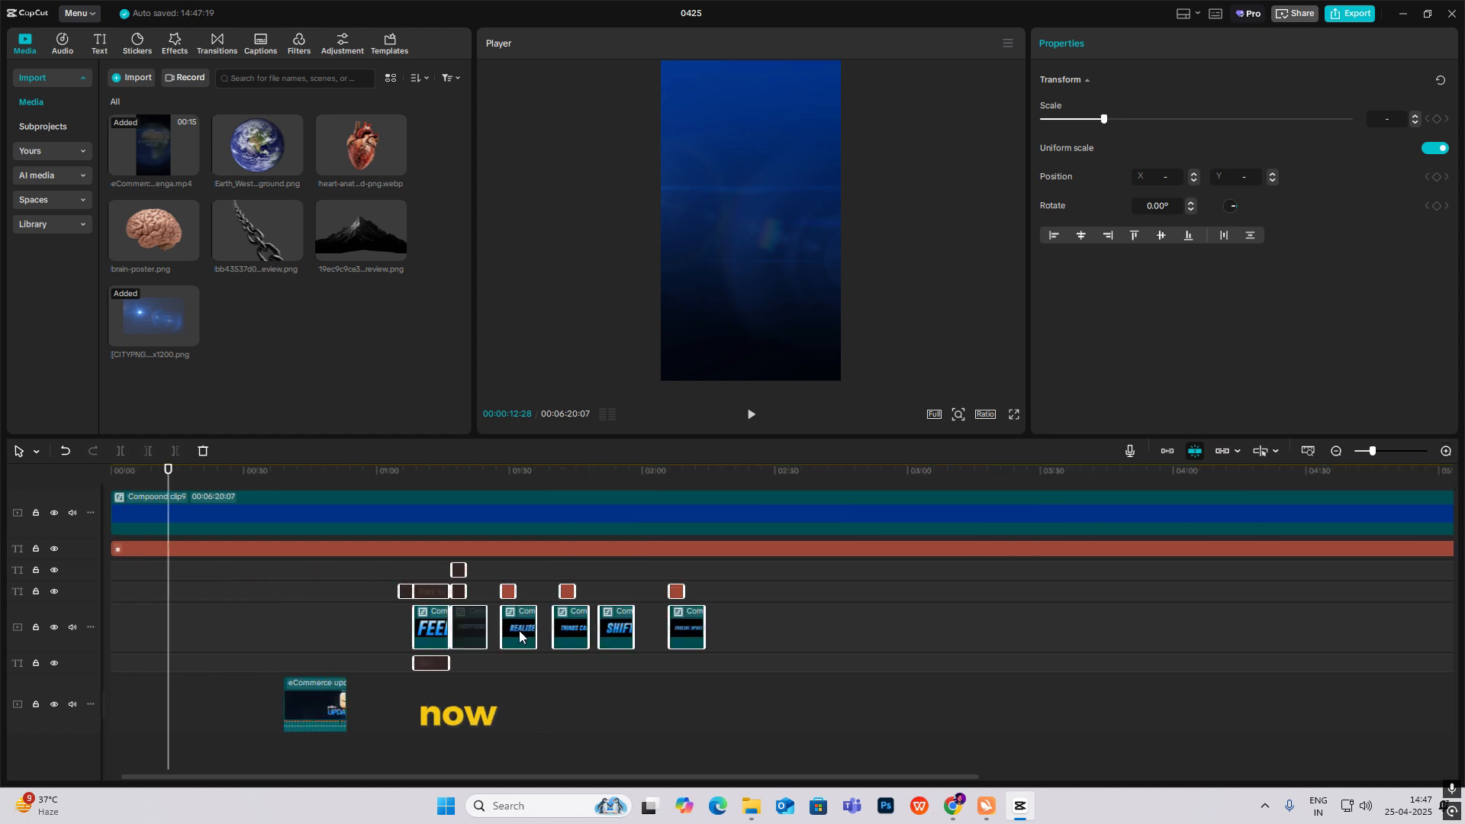
{"action": "key", "text": "Delete"}
{"action": "left_click_drag", "start_coordinate": [1091, 416], "coordinate": [1114, 496]}
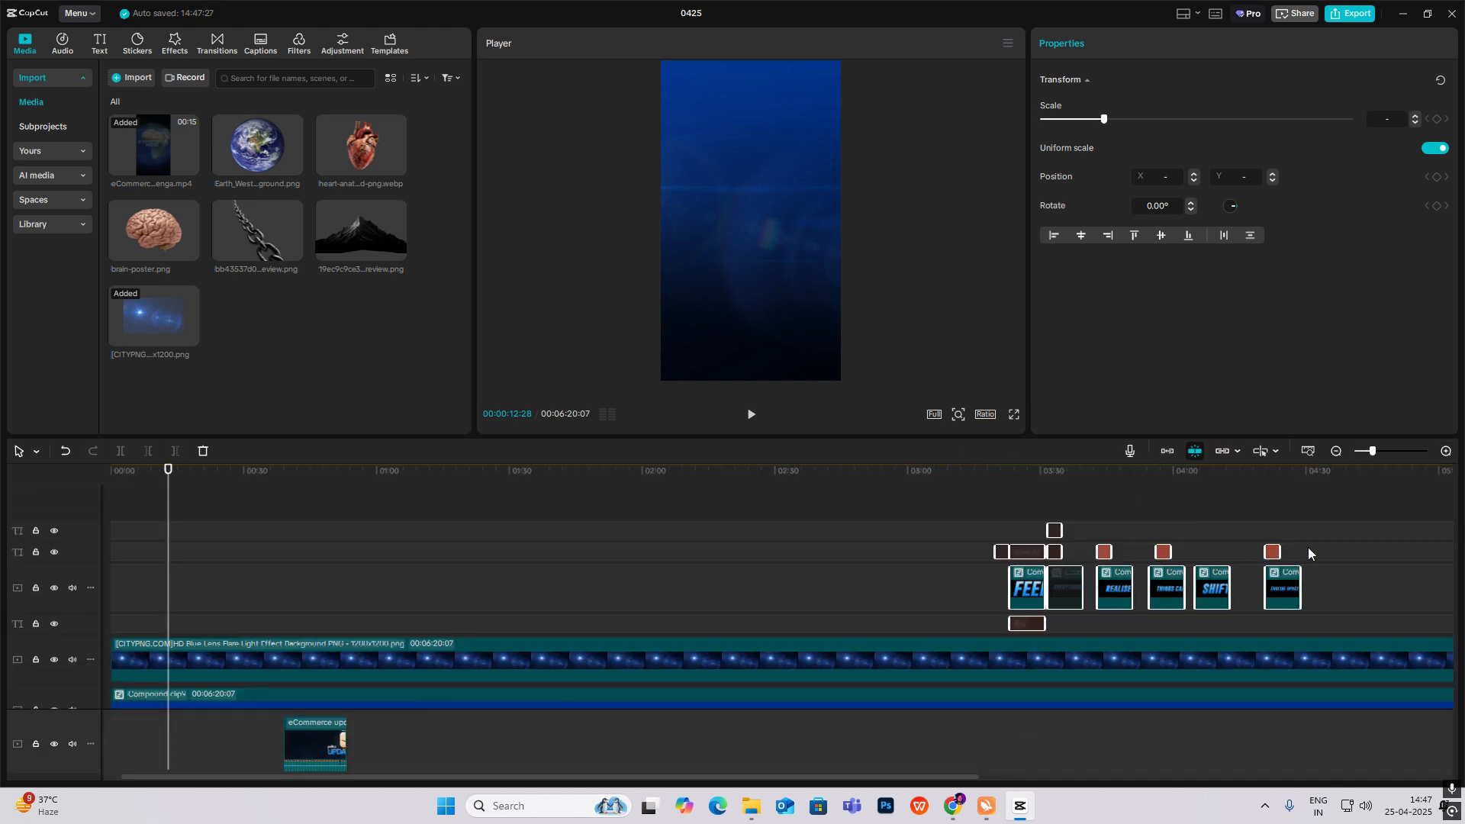
{"action": "left_click_drag", "start_coordinate": [1361, 533], "coordinate": [904, 618]}
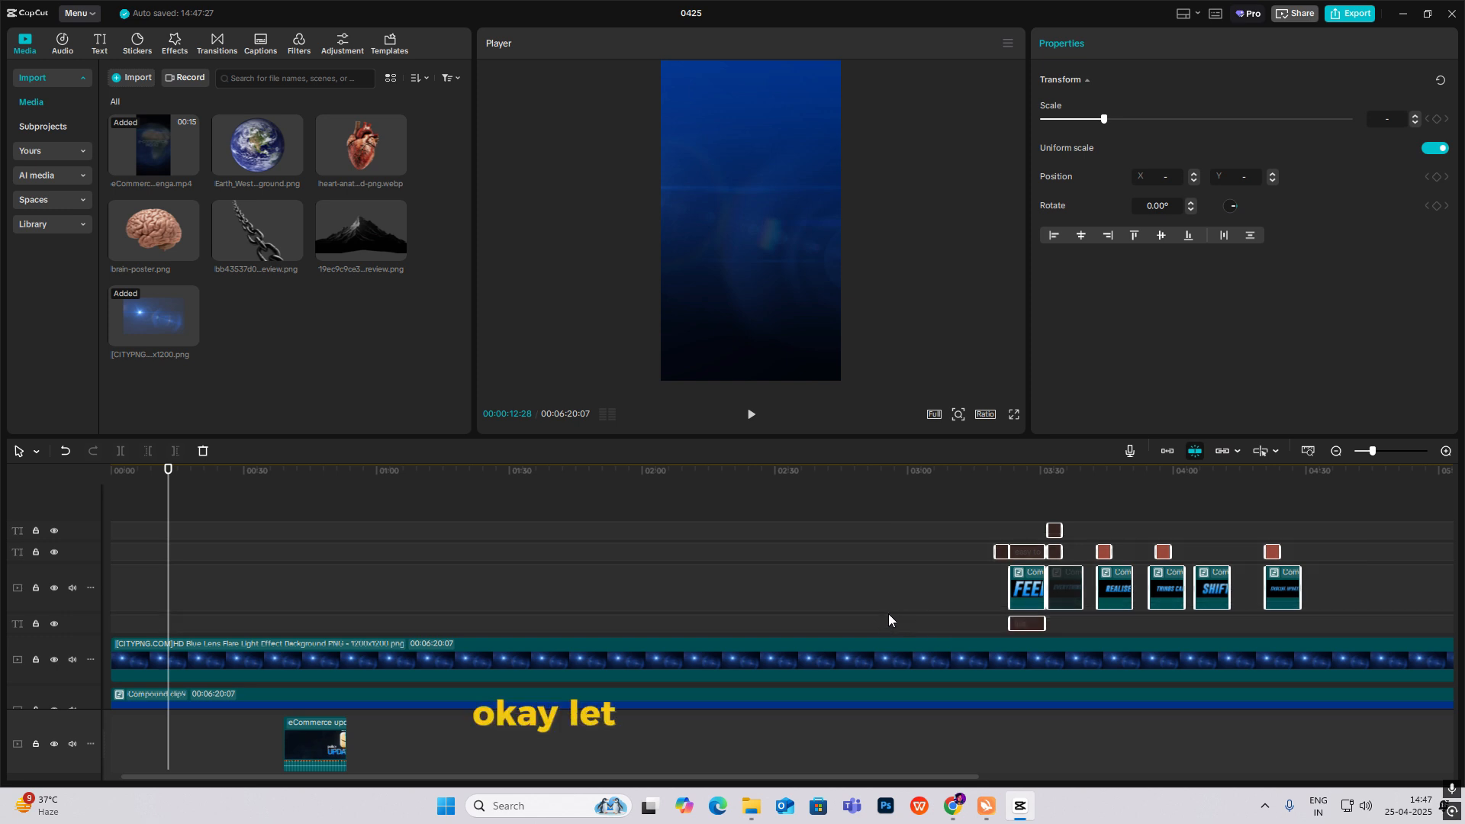
{"action": "key", "text": "v"}
{"action": "left_click", "coordinate": [1338, 453]}
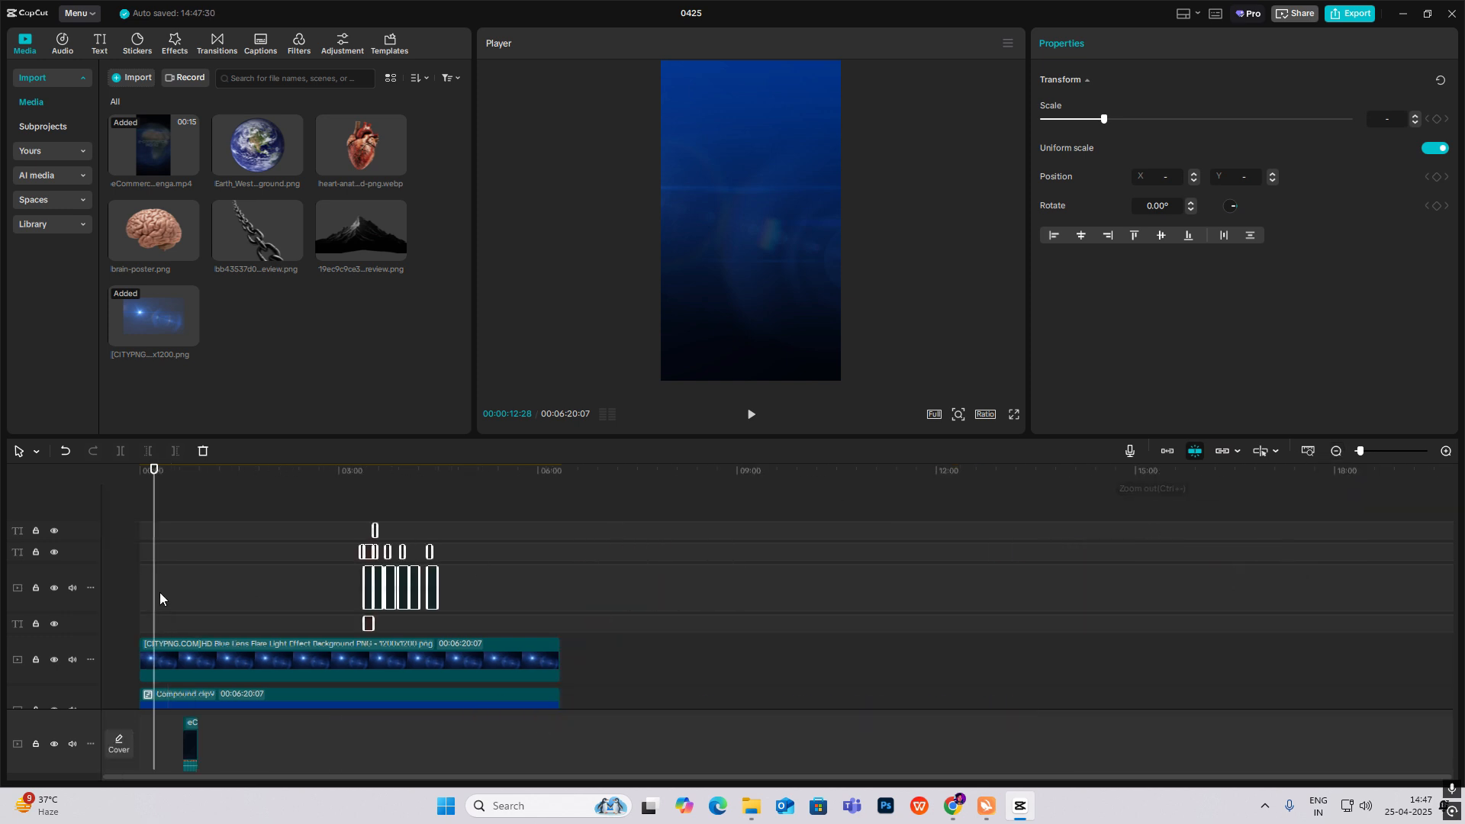
Move the eCommerce update clip onto a track above the flare image, starting at about 01:12.
{"action": "left_click", "coordinate": [121, 581]}
{"action": "scroll", "coordinate": [195, 715], "scroll_direction": "down", "scroll_amount": 2}
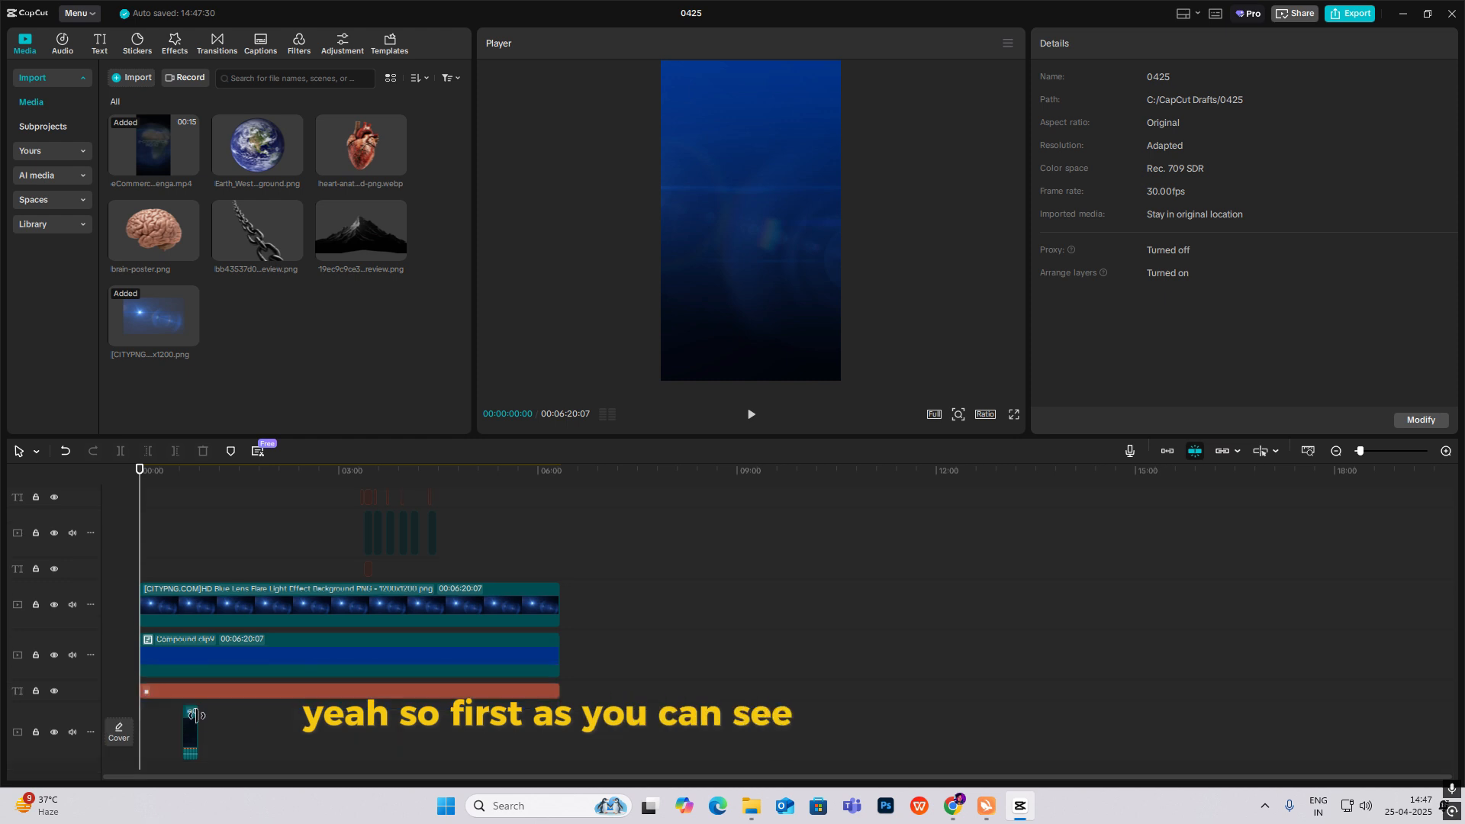
{"action": "left_click_drag", "start_coordinate": [191, 731], "coordinate": [225, 534]}
{"action": "left_click", "coordinate": [221, 533]}
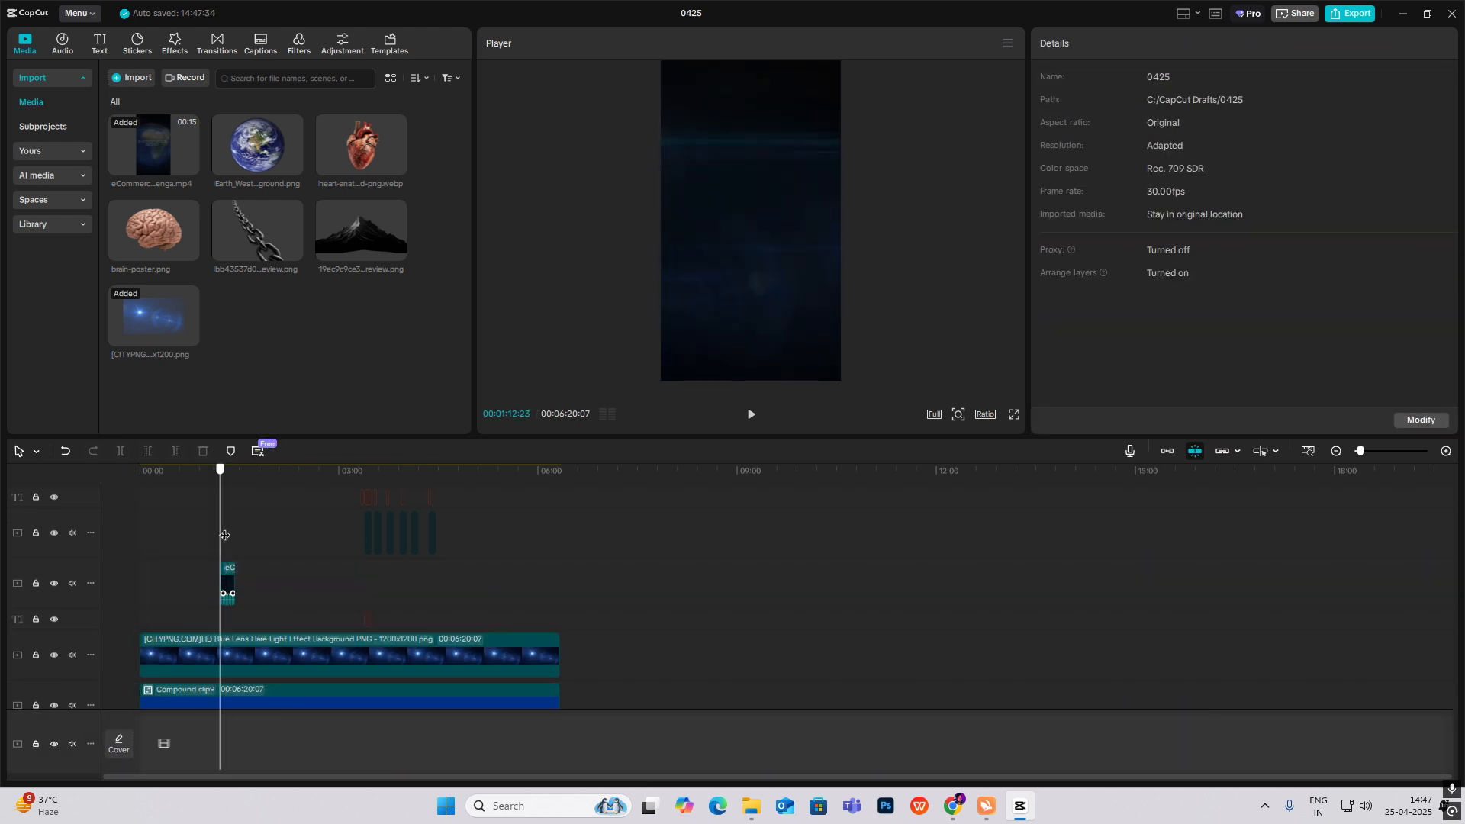
Trim the flare, blue compound and black square layers to 00:01:12:23.
{"action": "left_click", "coordinate": [1445, 451]}
{"action": "scroll", "coordinate": [1117, 542], "scroll_direction": "down", "scroll_amount": 3}
{"action": "left_click_drag", "start_coordinate": [1166, 527], "coordinate": [752, 678]}
{"action": "left_click_drag", "start_coordinate": [983, 573], "coordinate": [297, 643]}
Check the reference clip's globe scene and add the Earth image at the start of the timeline above the background layers.
{"action": "left_click_drag", "start_coordinate": [305, 469], "coordinate": [349, 545]}
{"action": "left_click", "coordinate": [347, 548]}
{"action": "left_click", "coordinate": [1445, 452]}
{"action": "left_click", "coordinate": [1445, 452]}
{"action": "left_click_drag", "start_coordinate": [260, 169], "coordinate": [66, 534]}
{"action": "left_click_drag", "start_coordinate": [647, 516], "coordinate": [85, 515]}
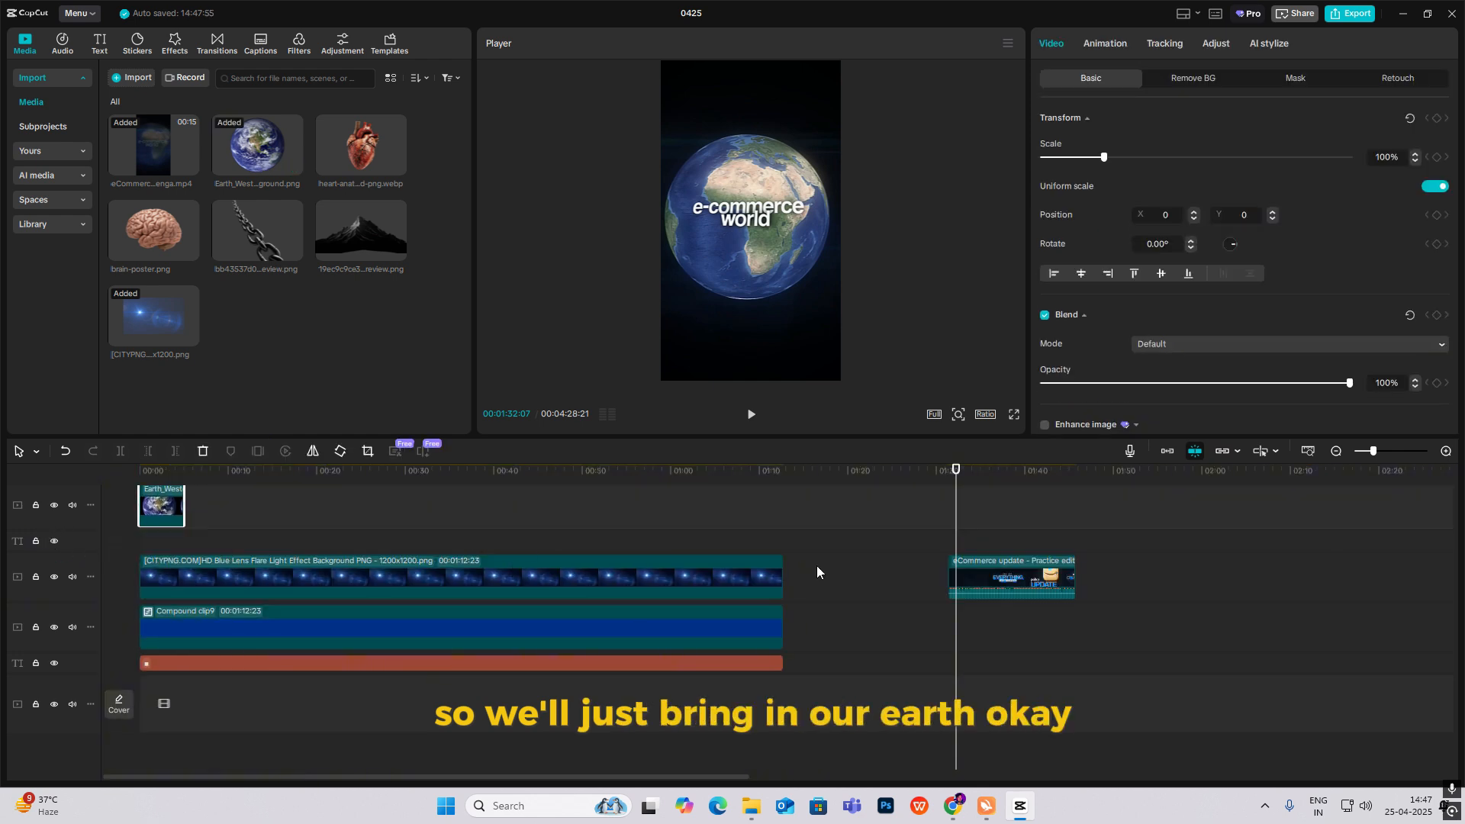
Shorten the three background layers to 00:00:30:03 and move the eCommerce update clip to start at about 00:40.
{"action": "left_click_drag", "start_coordinate": [816, 566], "coordinate": [702, 653]}
{"action": "left_click_drag", "start_coordinate": [782, 568], "coordinate": [407, 576]}
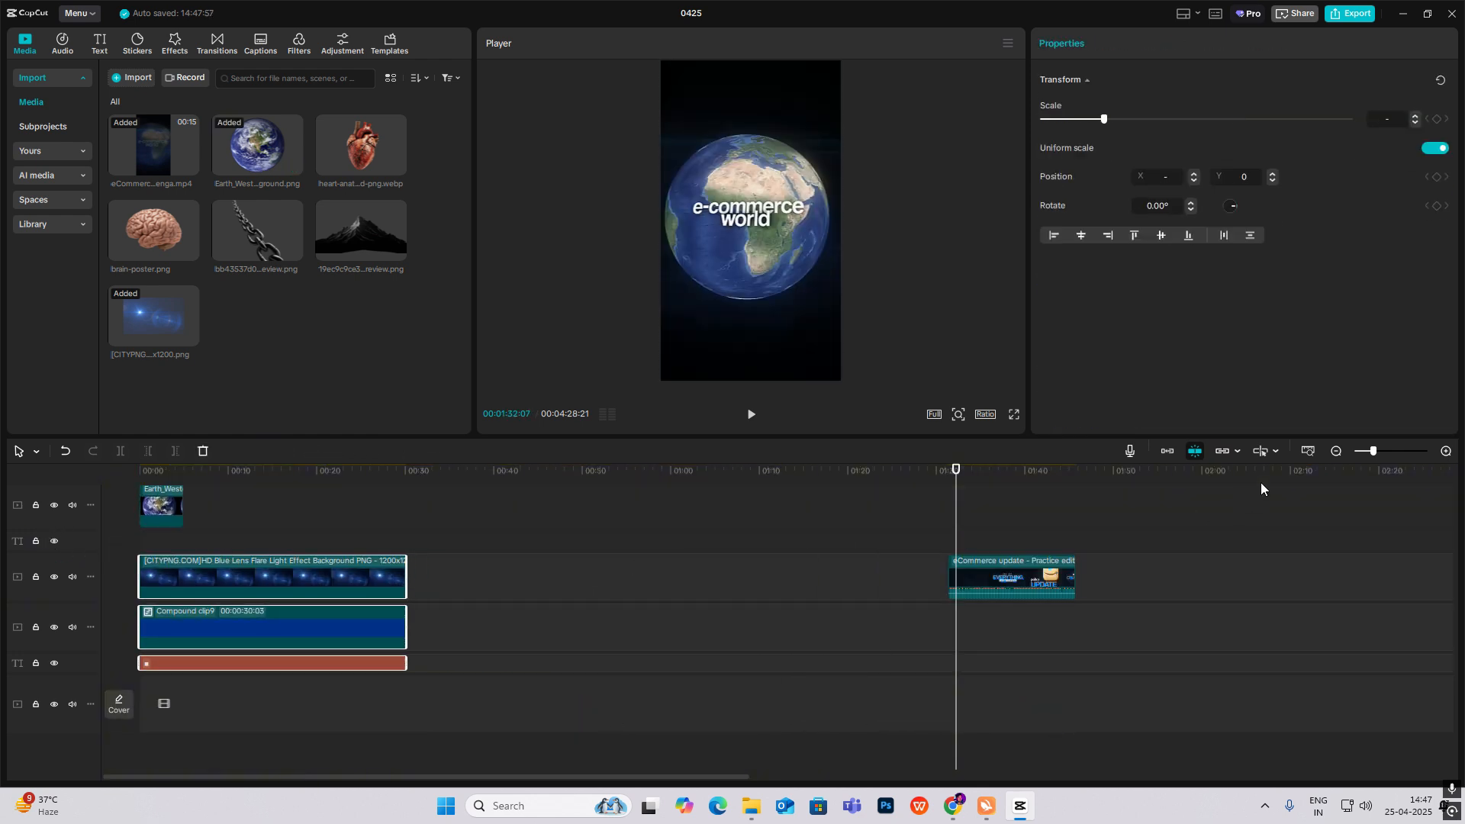
{"action": "left_click", "coordinate": [1337, 452]}
{"action": "left_click", "coordinate": [1446, 454]}
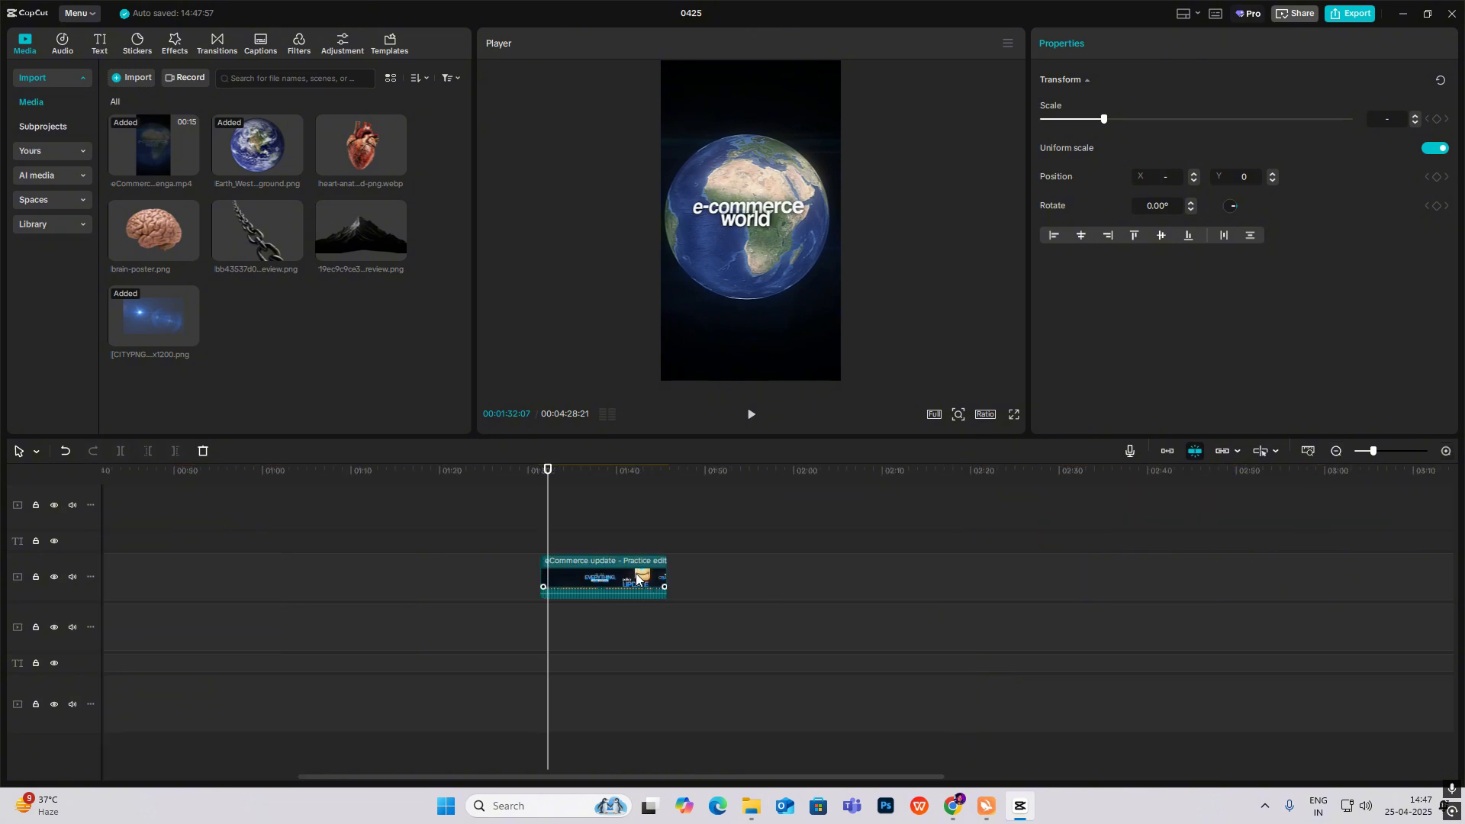
{"action": "mouse_move", "coordinate": [634, 575]}
{"action": "left_mouse_down"}
{"action": "mouse_move", "coordinate": [2, 592]}
{"action": "mouse_move", "coordinate": [656, 583]}
{"action": "left_mouse_up"}
{"action": "left_click", "coordinate": [318, 515]}
{"action": "left_click", "coordinate": [164, 514]}
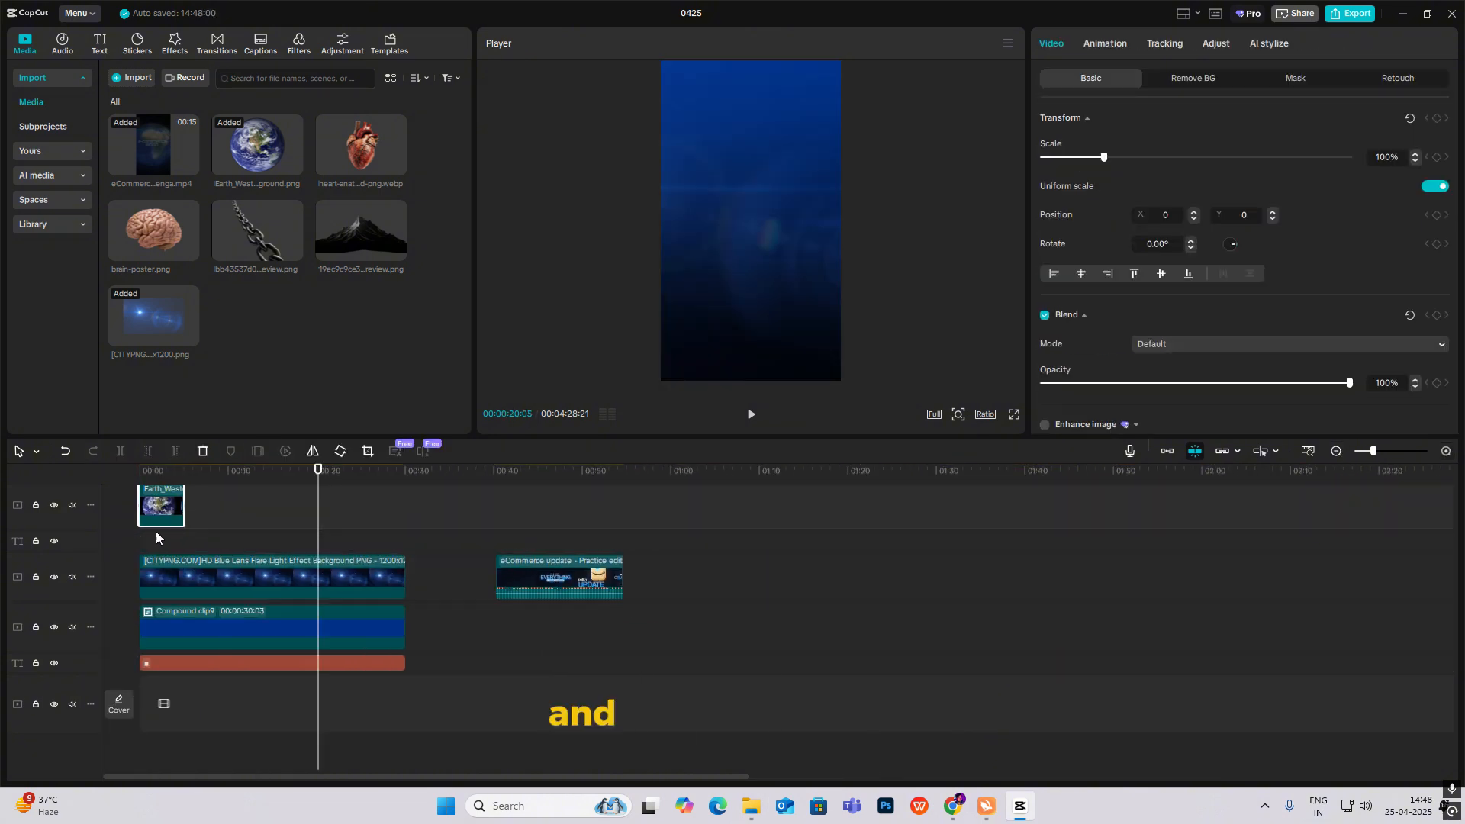
Scale the Earth image down to 72% and extend its clip to 00:00:30:03, matching the background layers.
{"action": "left_click", "coordinate": [231, 519]}
{"action": "left_click_drag", "start_coordinate": [231, 517], "coordinate": [140, 511]}
{"action": "left_click", "coordinate": [161, 507]}
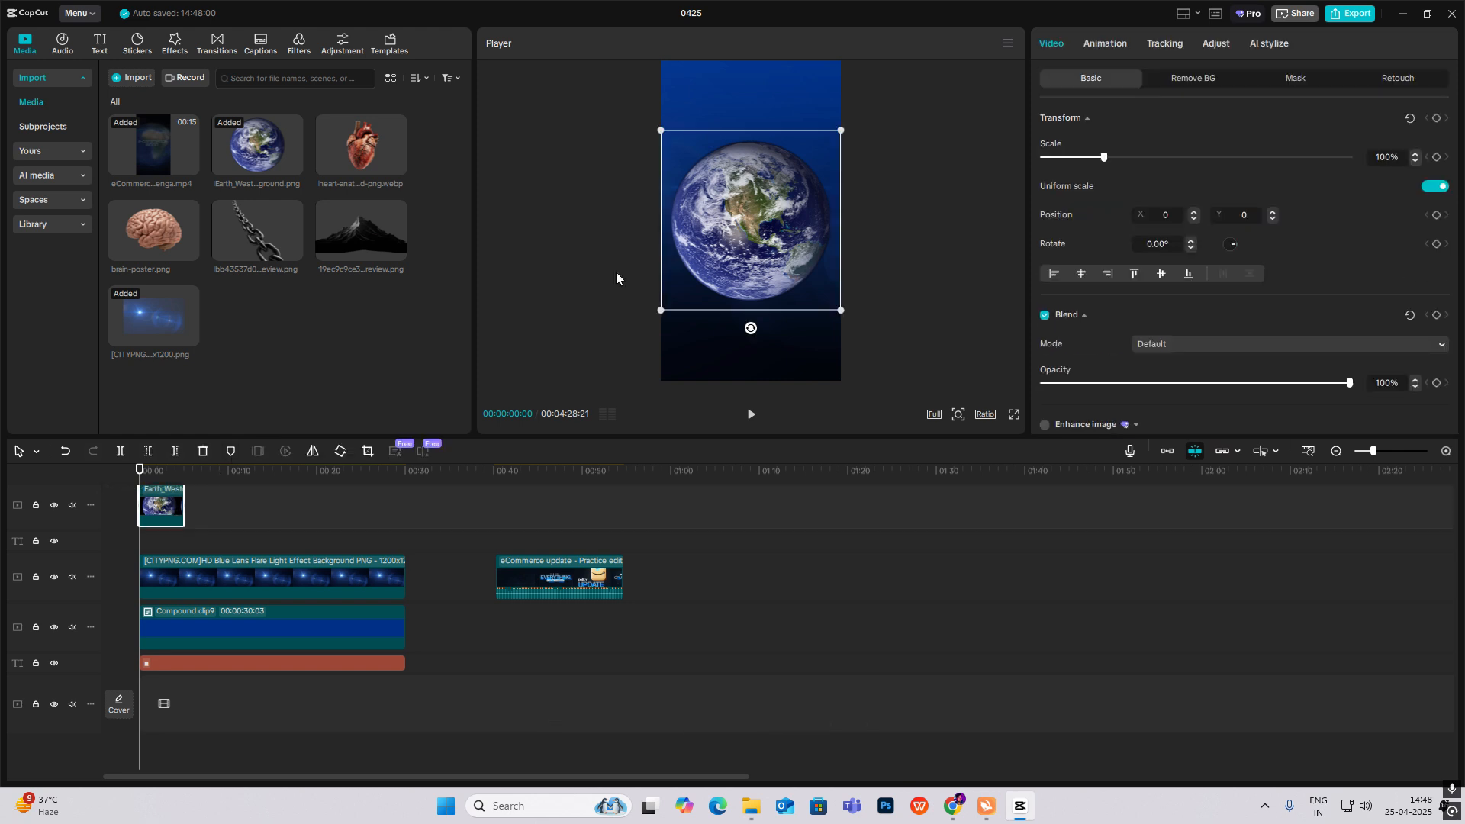
{"action": "left_click_drag", "start_coordinate": [841, 131], "coordinate": [804, 165]}
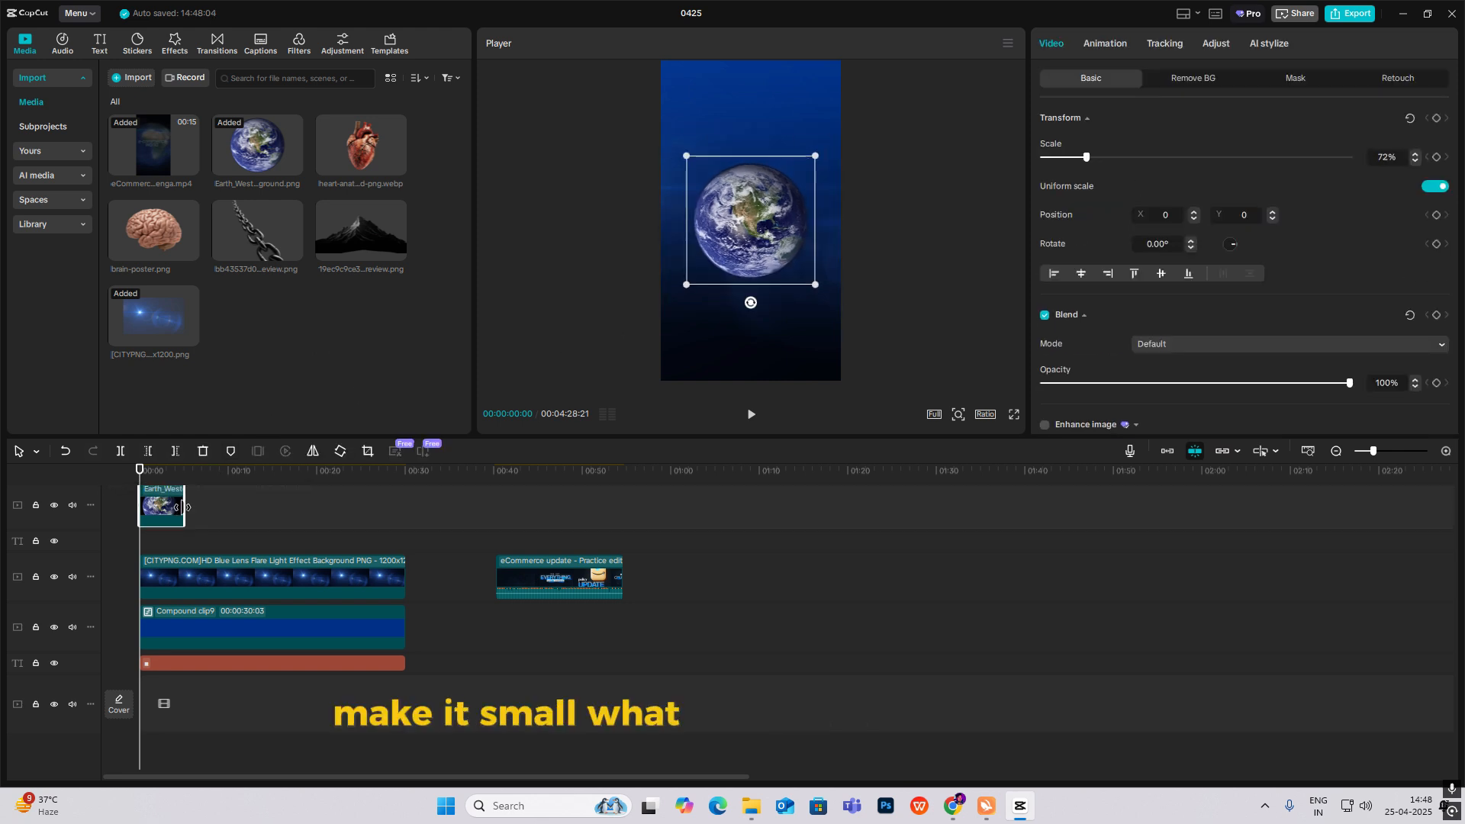
{"action": "left_click_drag", "start_coordinate": [184, 507], "coordinate": [405, 507]}
Duplicate the Earth layer onto a track beneath it and offset the copy slightly down and to the right.
{"action": "left_click_drag", "start_coordinate": [271, 509], "coordinate": [288, 551]}
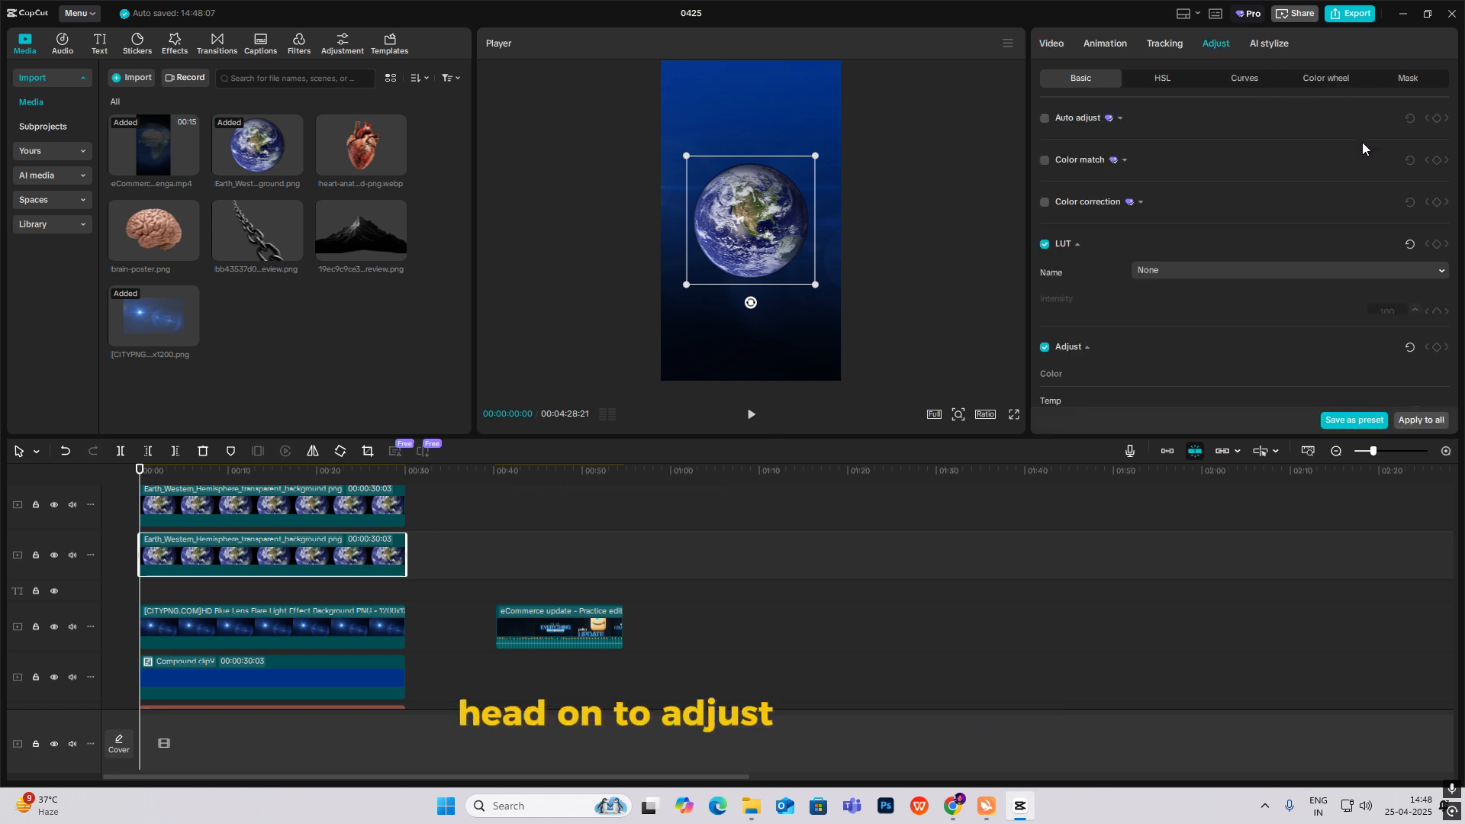
{"action": "left_click", "coordinate": [1315, 78]}
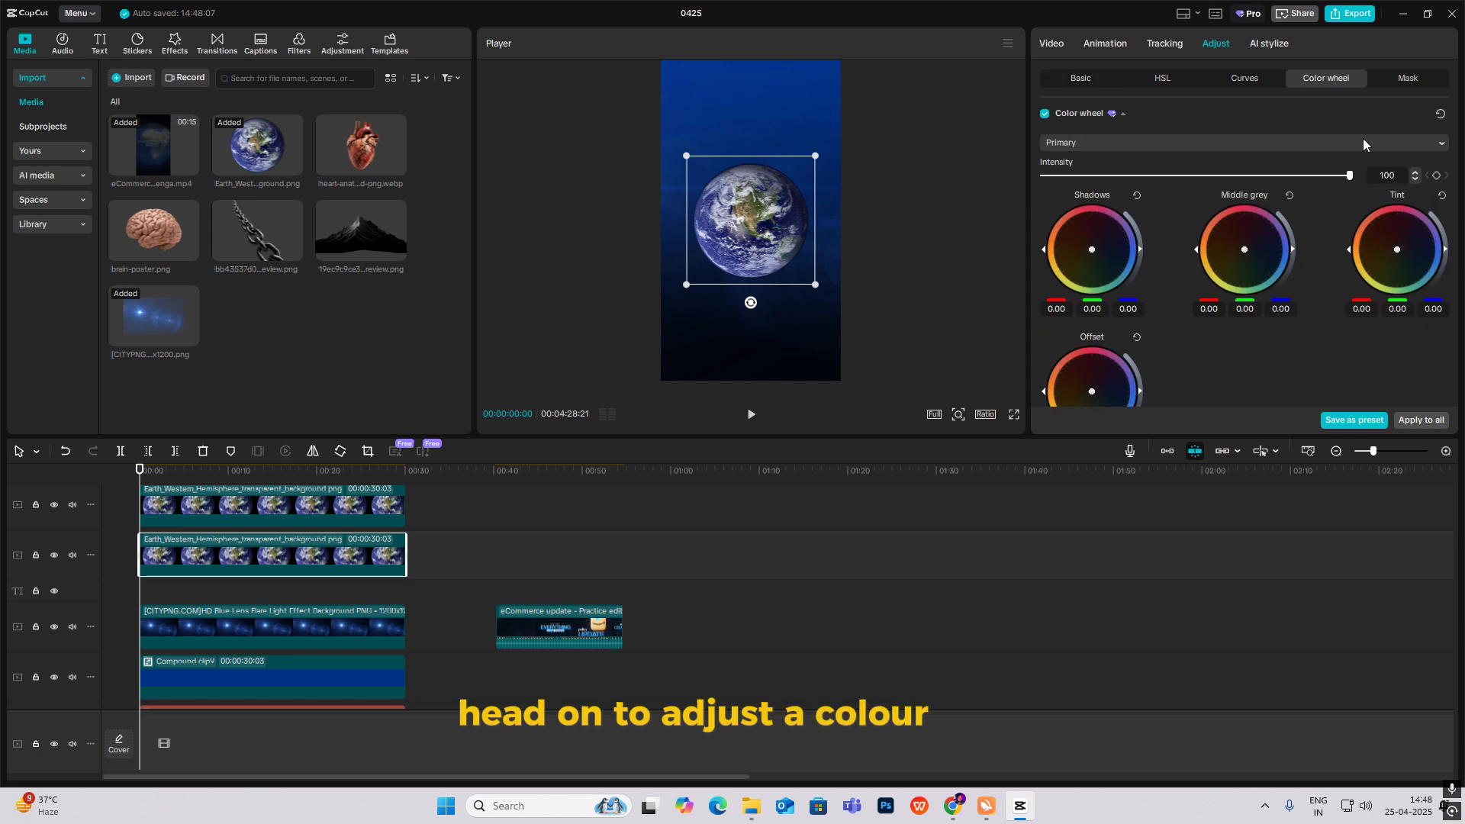
{"action": "left_click", "coordinate": [1217, 80]}
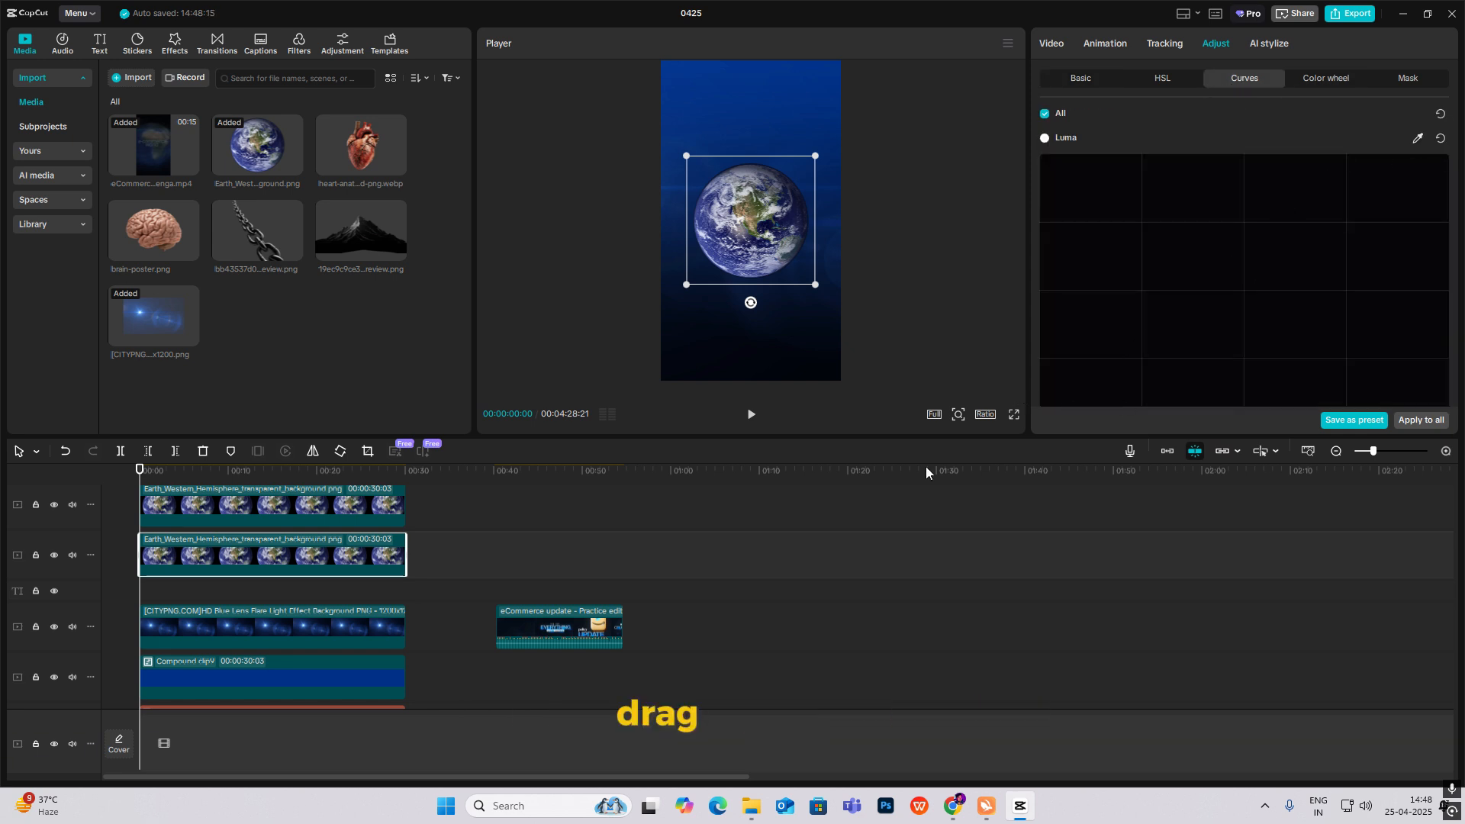
{"action": "scroll", "coordinate": [1360, 261], "scroll_direction": "down", "scroll_amount": 5}
{"action": "left_click_drag", "start_coordinate": [760, 247], "coordinate": [763, 246]}
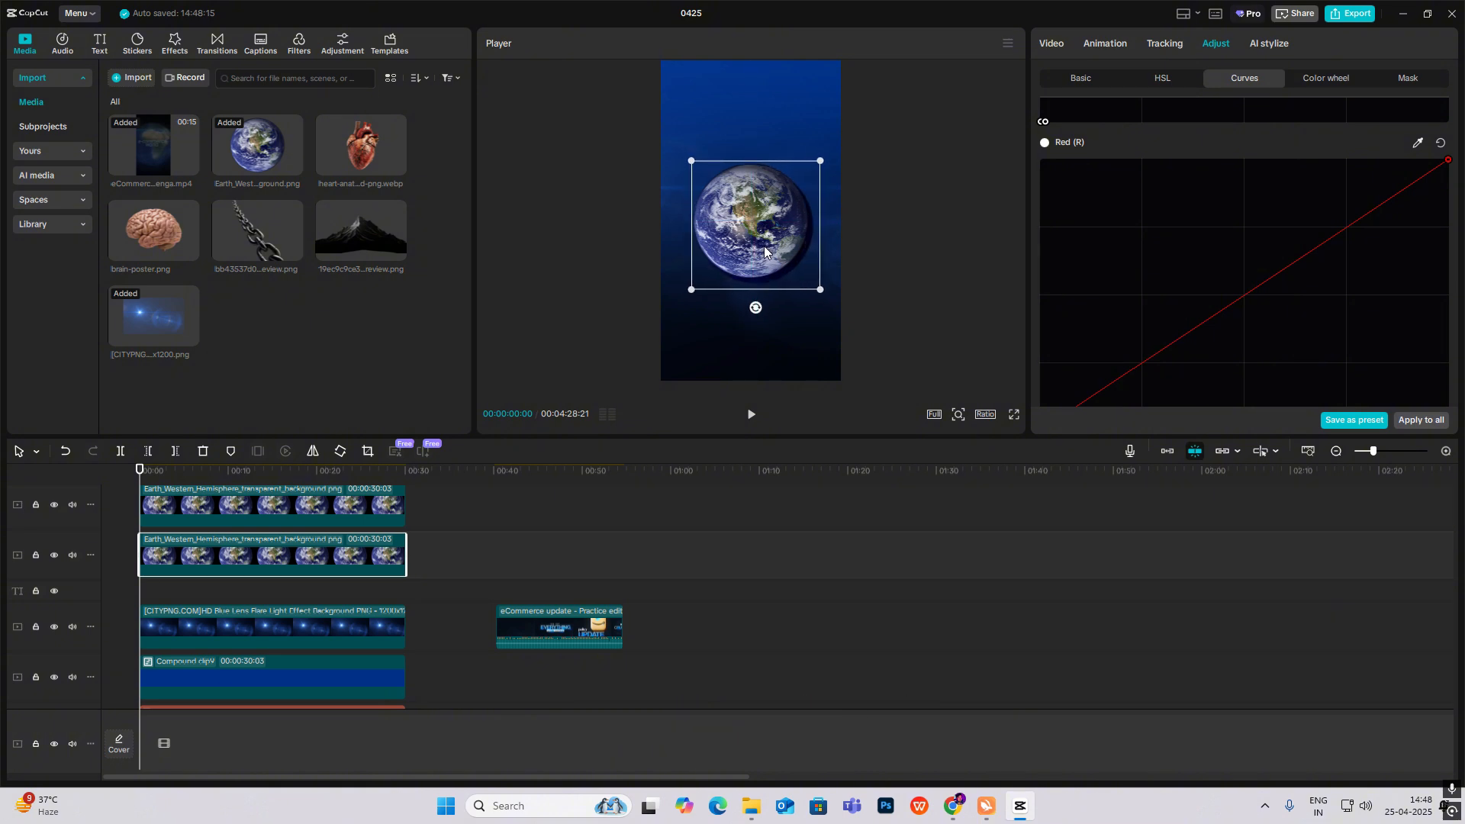
Pull the red, green and blue curves of the lower Earth copy down to the bottom to turn it black.
{"action": "left_click_drag", "start_coordinate": [1441, 161], "coordinate": [1069, 417]}
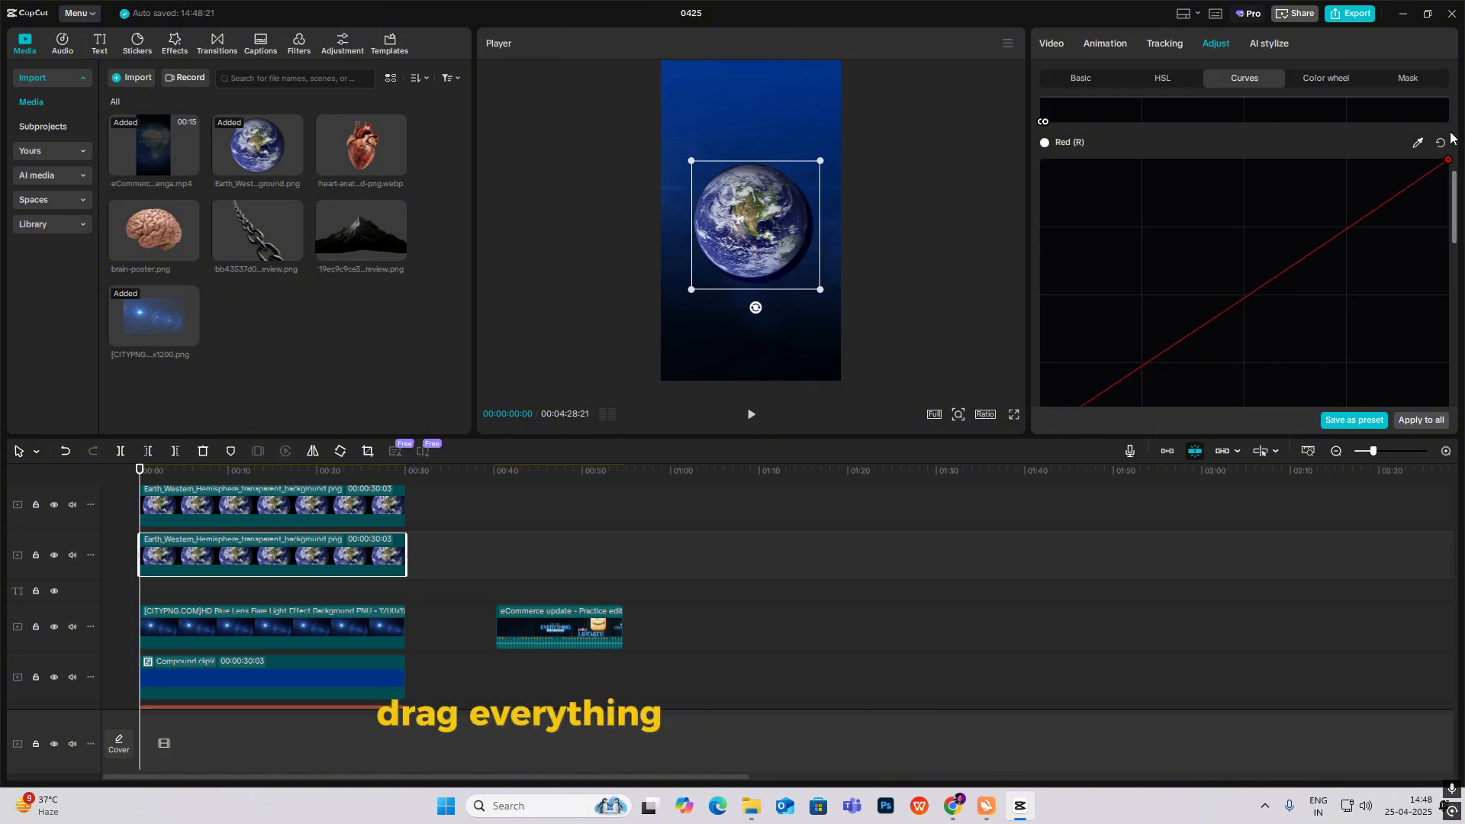
{"action": "left_click_drag", "start_coordinate": [1444, 163], "coordinate": [1099, 402]}
{"action": "scroll", "coordinate": [1438, 276], "scroll_direction": "down", "scroll_amount": 3}
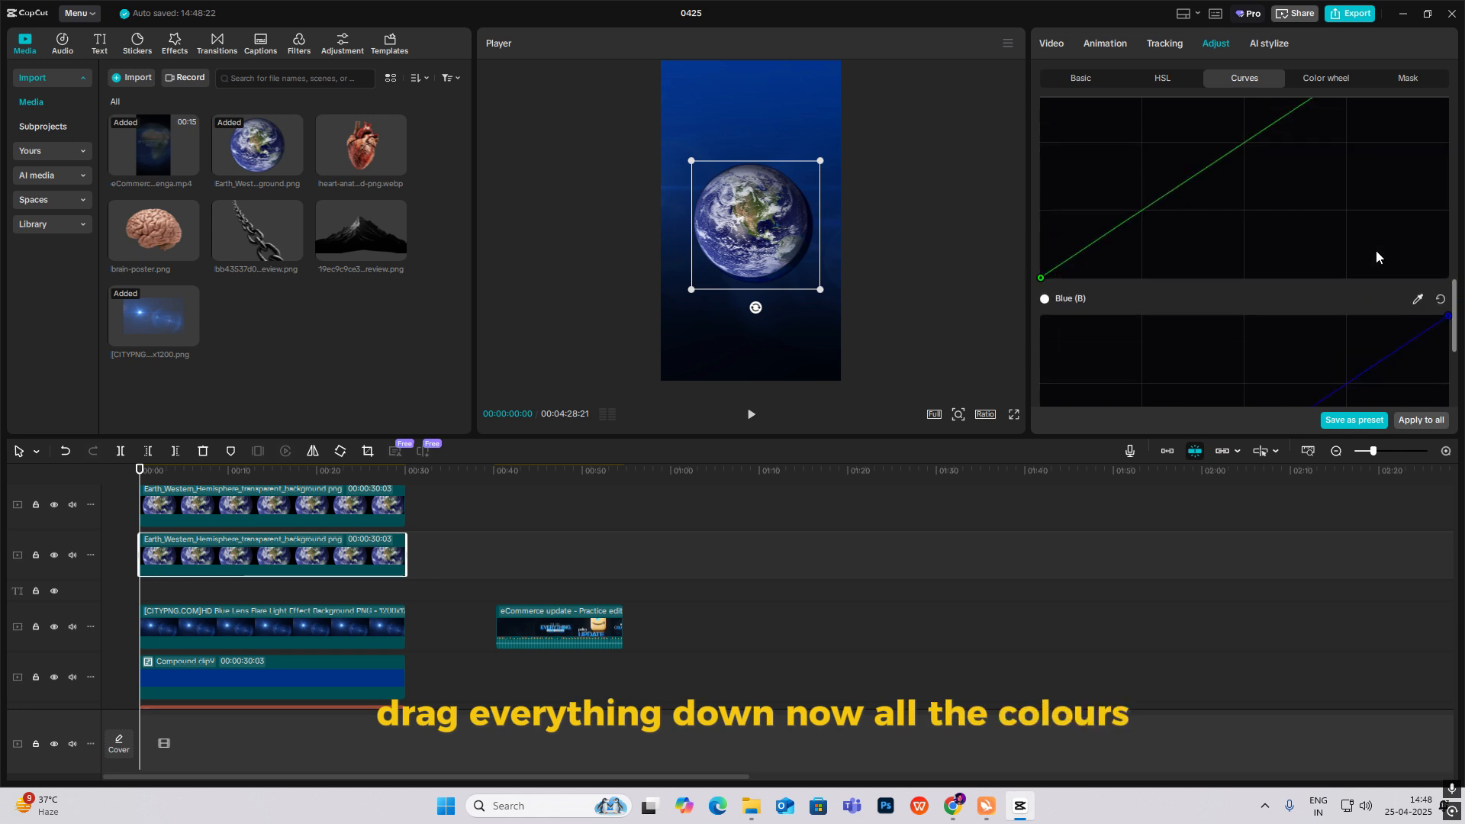
{"action": "scroll", "coordinate": [1438, 276], "scroll_direction": "up", "scroll_amount": 1}
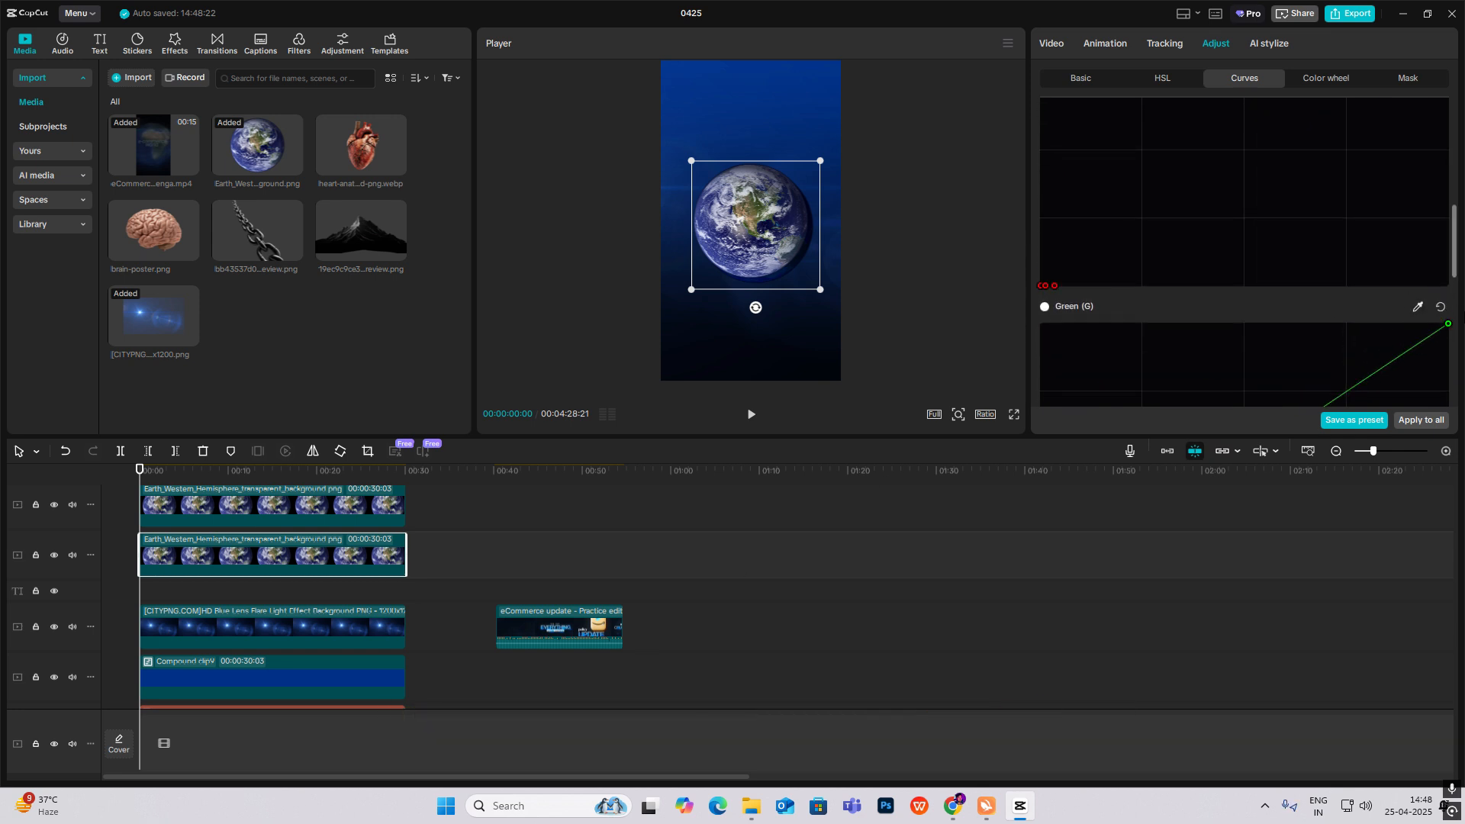
{"action": "scroll", "coordinate": [1433, 330], "scroll_direction": "down", "scroll_amount": 5}
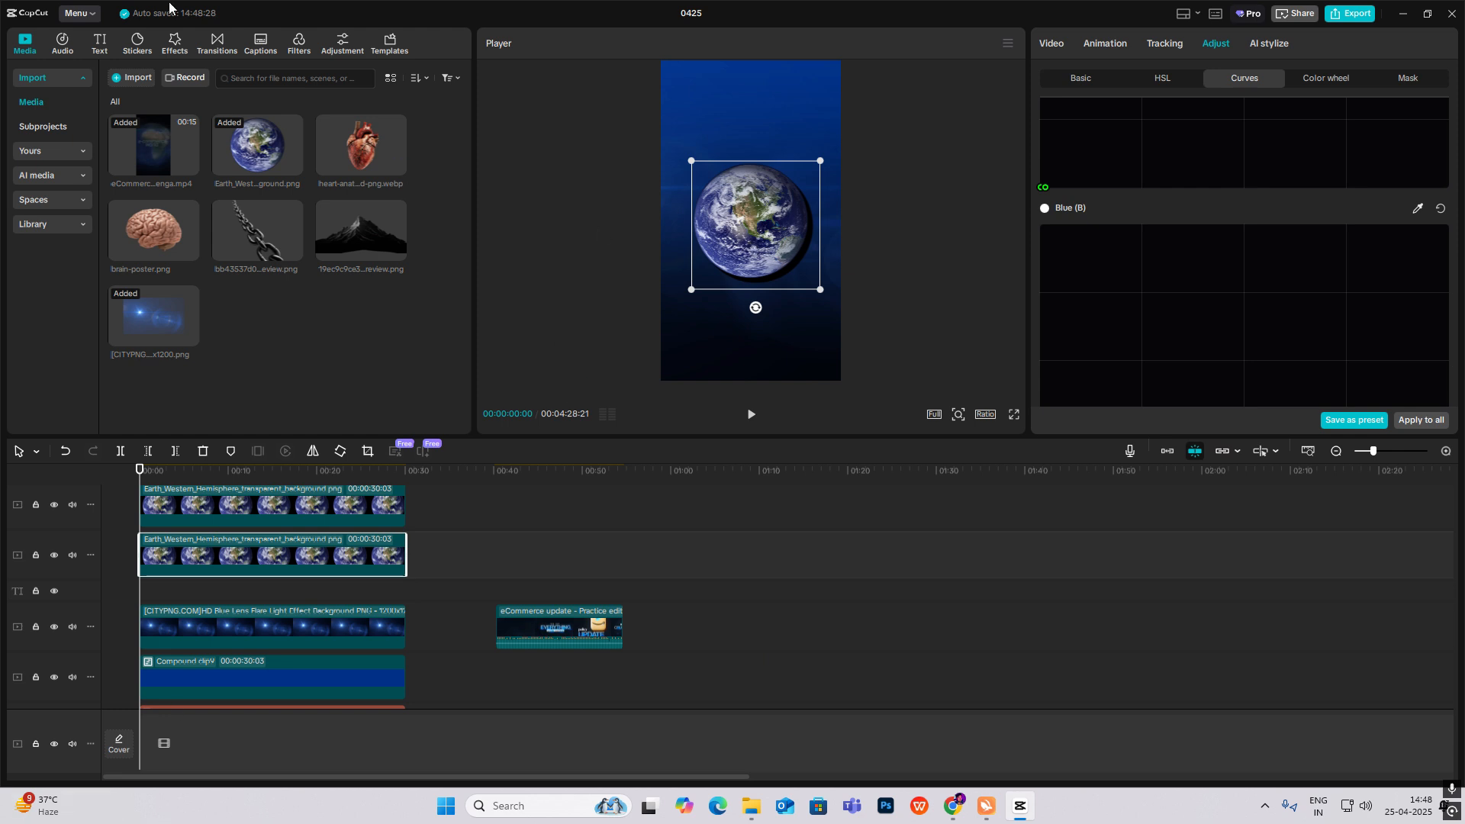
Find a Blur video effect, apply it to the black Earth copy and set its blur to 100.
{"action": "left_click", "coordinate": [174, 44]}
{"action": "left_click", "coordinate": [138, 77]}
{"action": "left_click", "coordinate": [128, 119]}
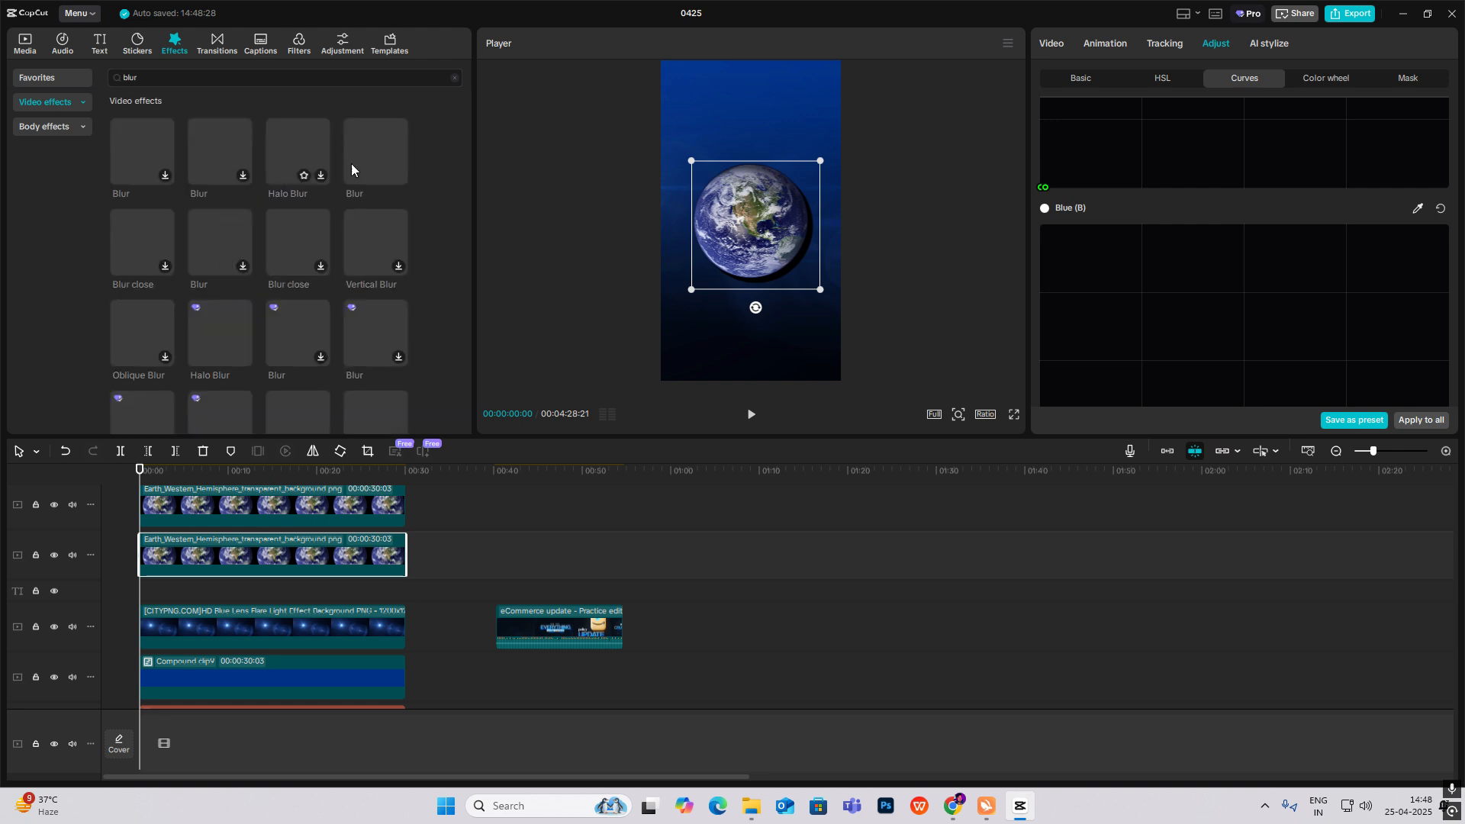
{"action": "left_click_drag", "start_coordinate": [350, 164], "coordinate": [273, 564]}
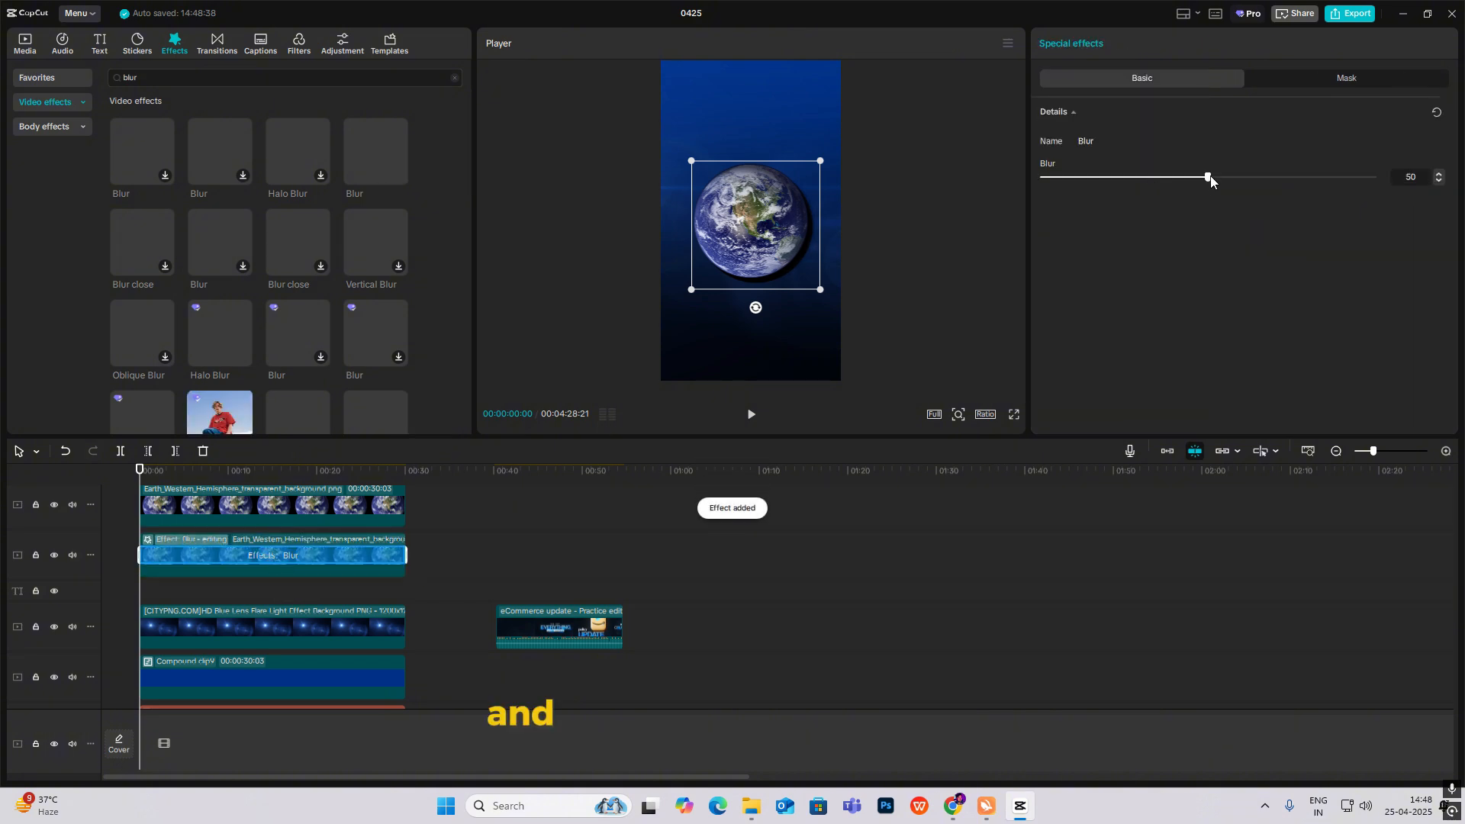
{"action": "left_click_drag", "start_coordinate": [1210, 177], "coordinate": [1375, 183]}
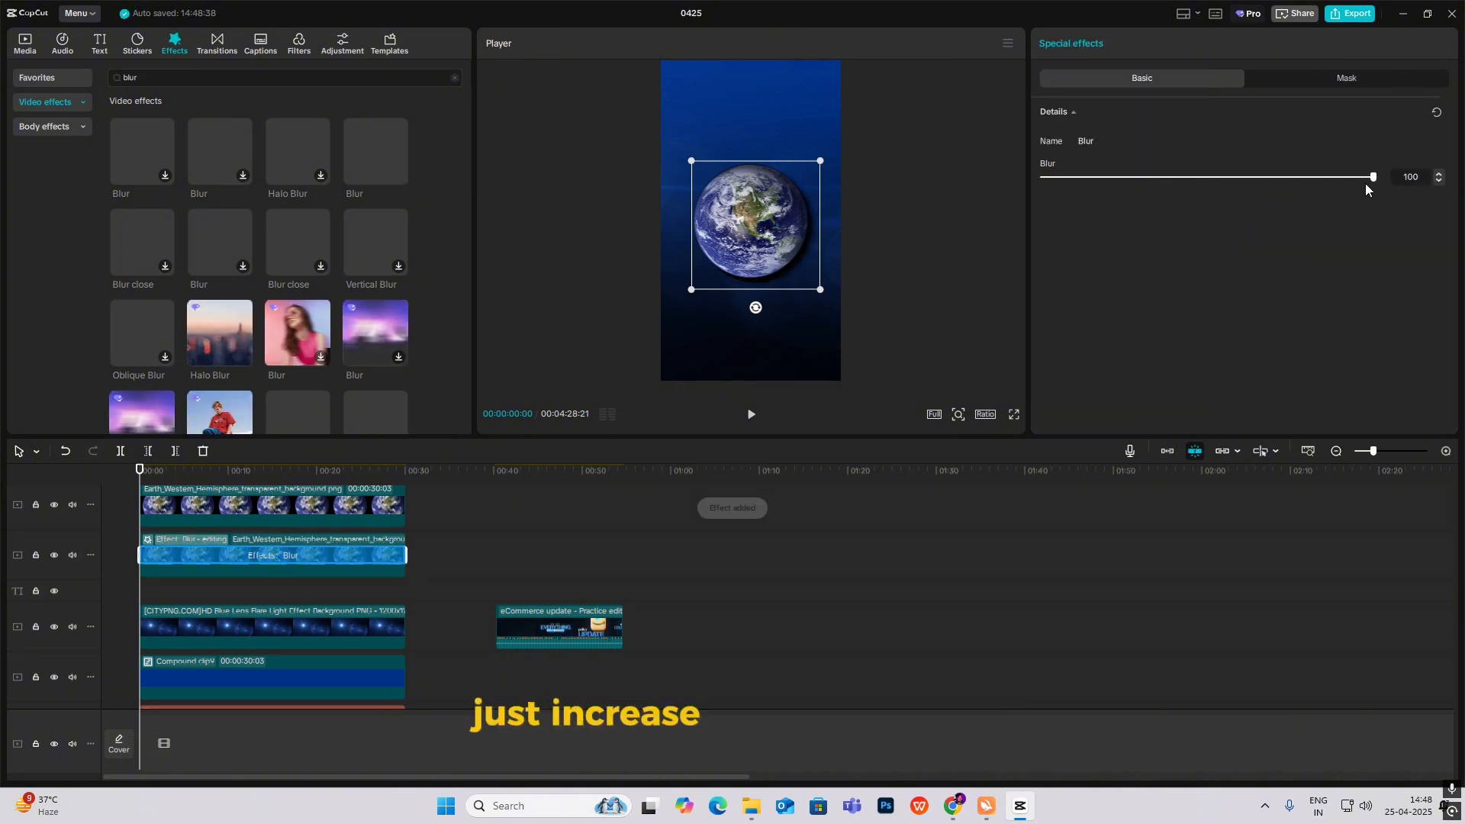
Reduce the opacity of the blurred black Earth copy to soften it as a drop shadow.
{"action": "left_click", "coordinate": [328, 627]}
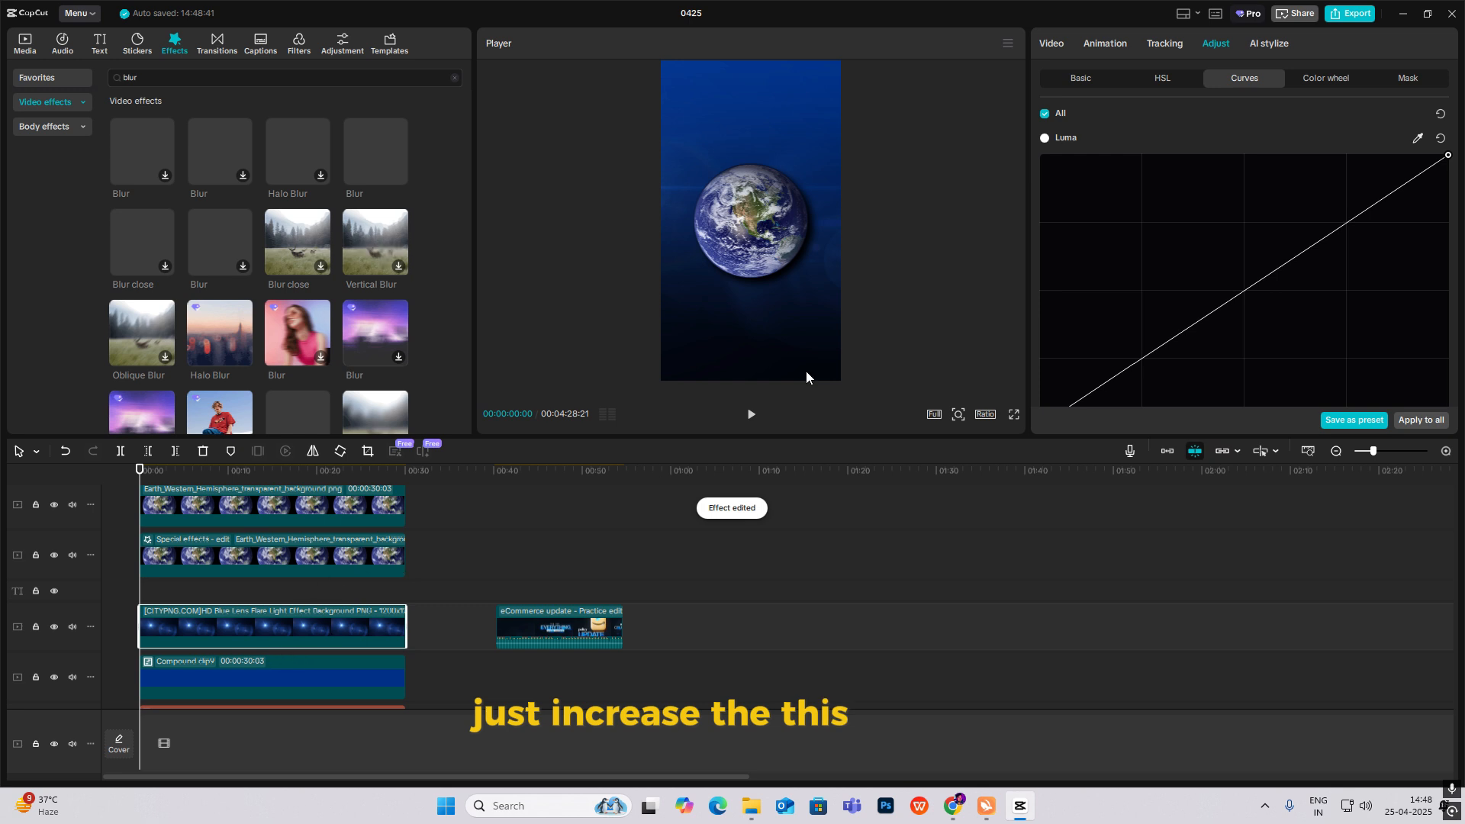
{"action": "left_click", "coordinate": [1096, 81]}
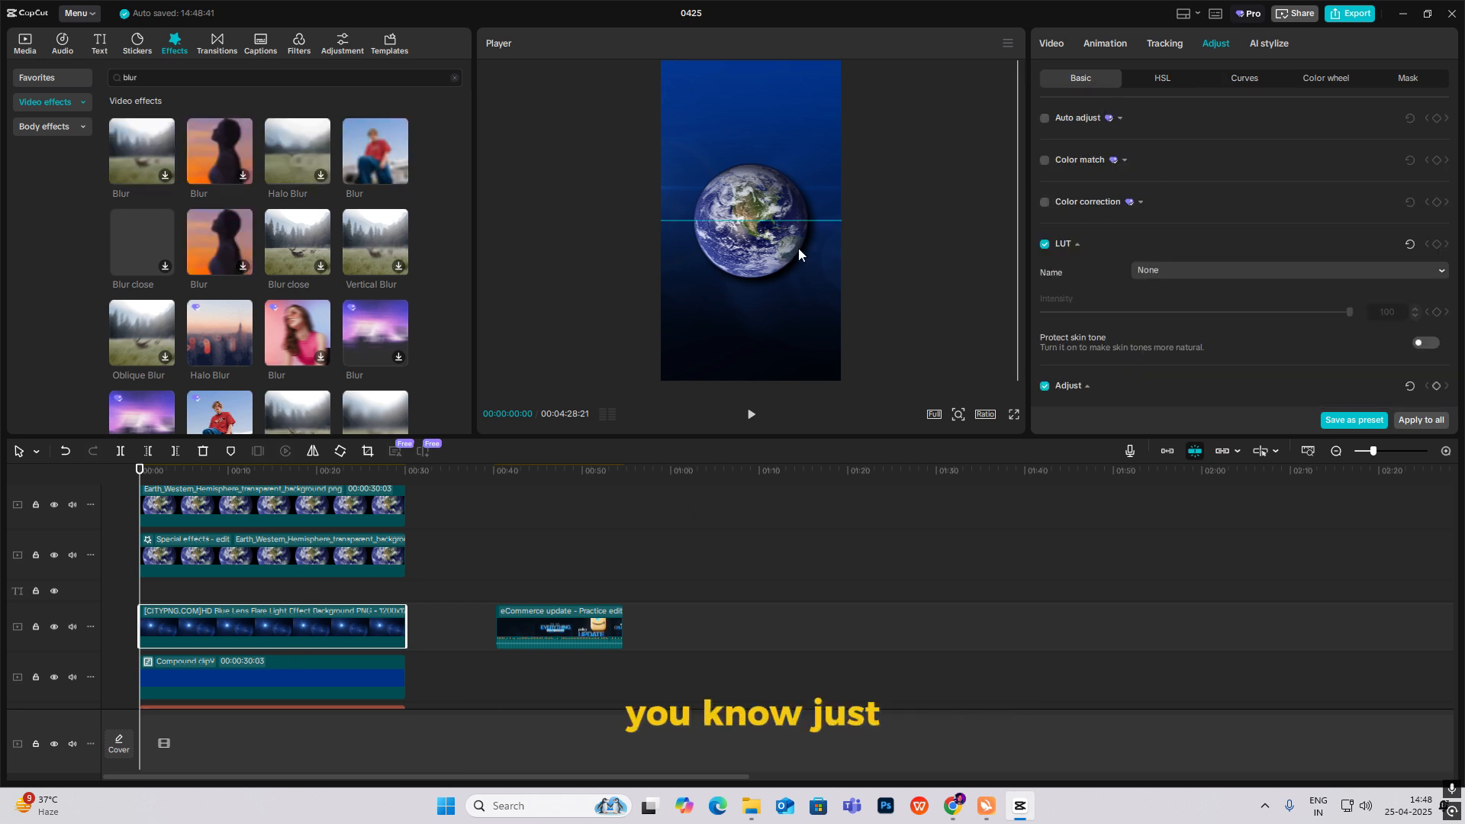
{"action": "left_click", "coordinate": [251, 568]}
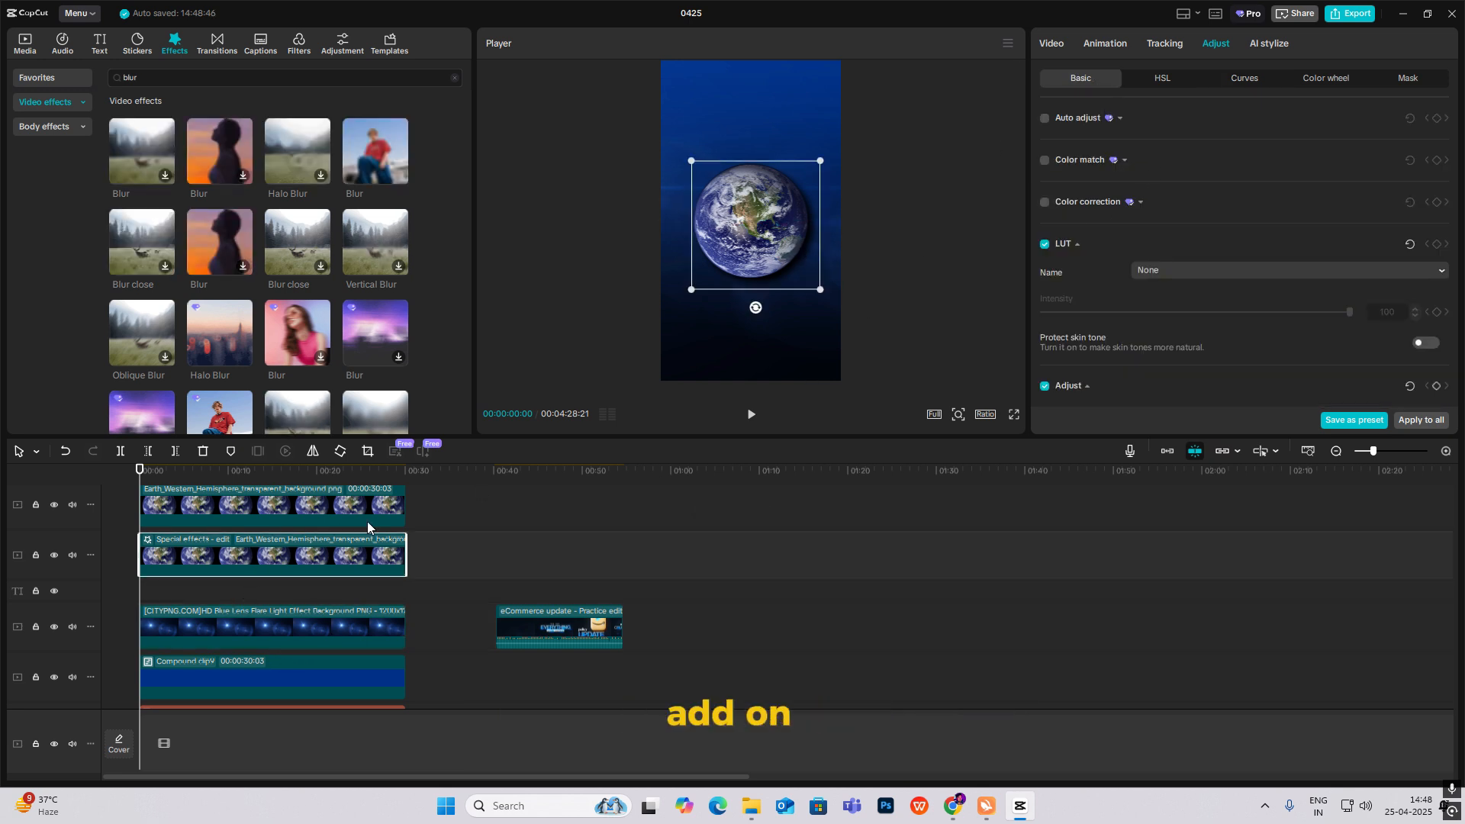
{"action": "scroll", "coordinate": [1168, 358], "scroll_direction": "down", "scroll_amount": 5}
{"action": "scroll", "coordinate": [1169, 359], "scroll_direction": "up", "scroll_amount": 2}
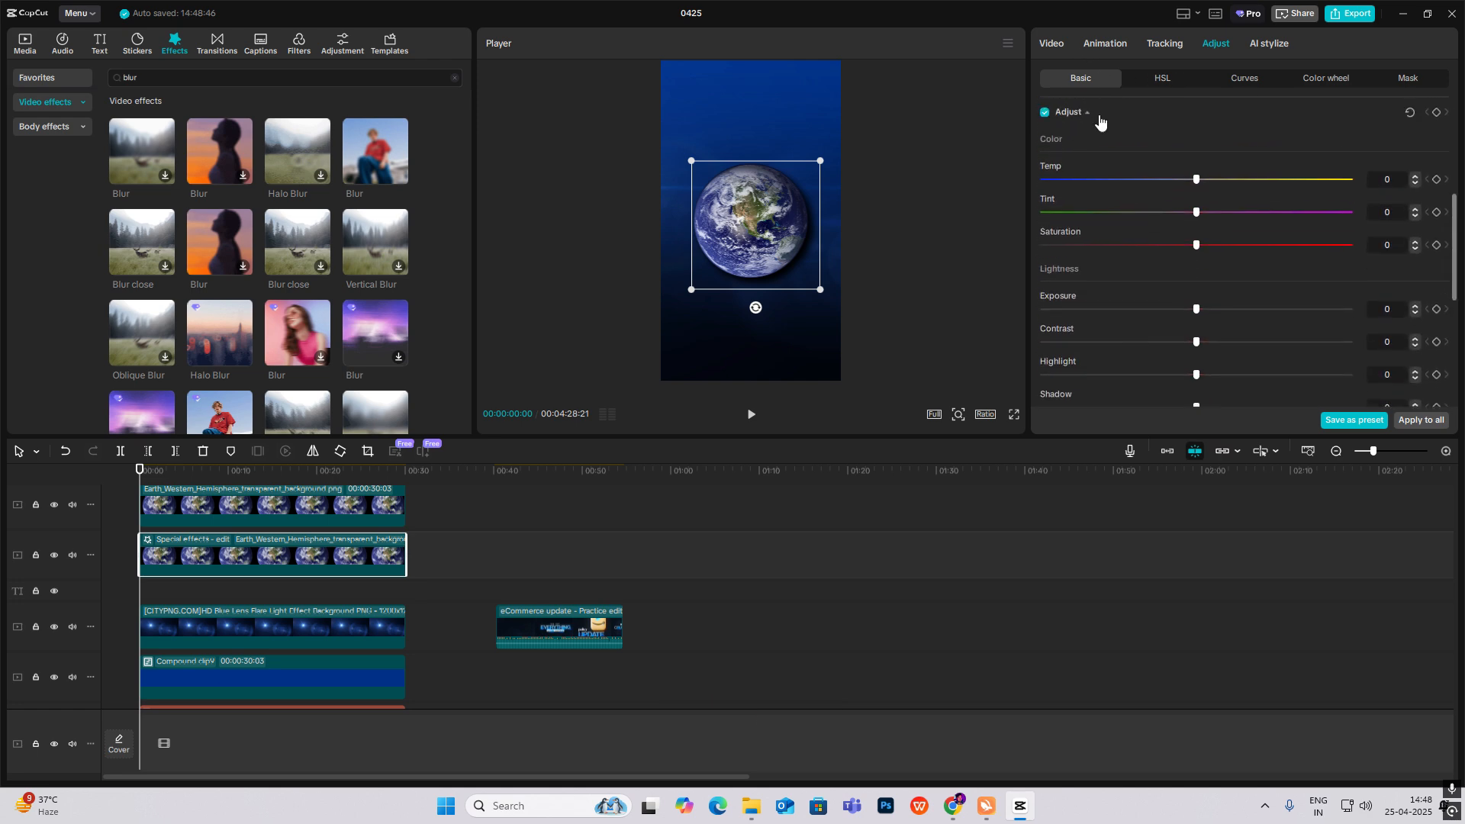
{"action": "left_click", "coordinate": [1051, 45]}
{"action": "scroll", "coordinate": [1193, 283], "scroll_direction": "down", "scroll_amount": 3}
{"action": "left_click_drag", "start_coordinate": [1349, 315], "coordinate": [1181, 319]}
{"action": "left_click", "coordinate": [899, 235]}
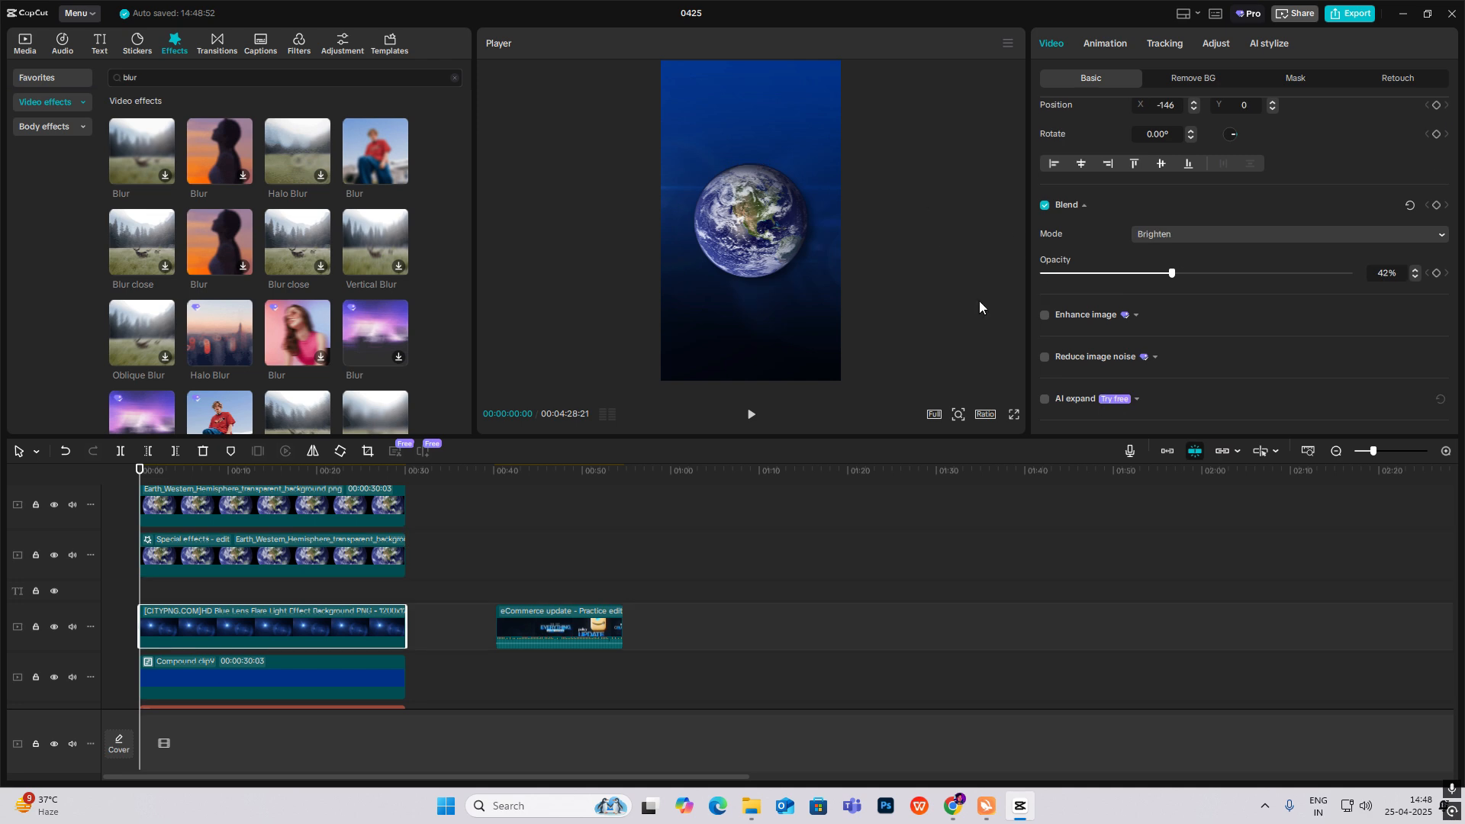
Check the globe scene of the eCommerce update reference clip for its title text.
{"action": "scroll", "coordinate": [262, 601], "scroll_direction": "up", "scroll_amount": 2}
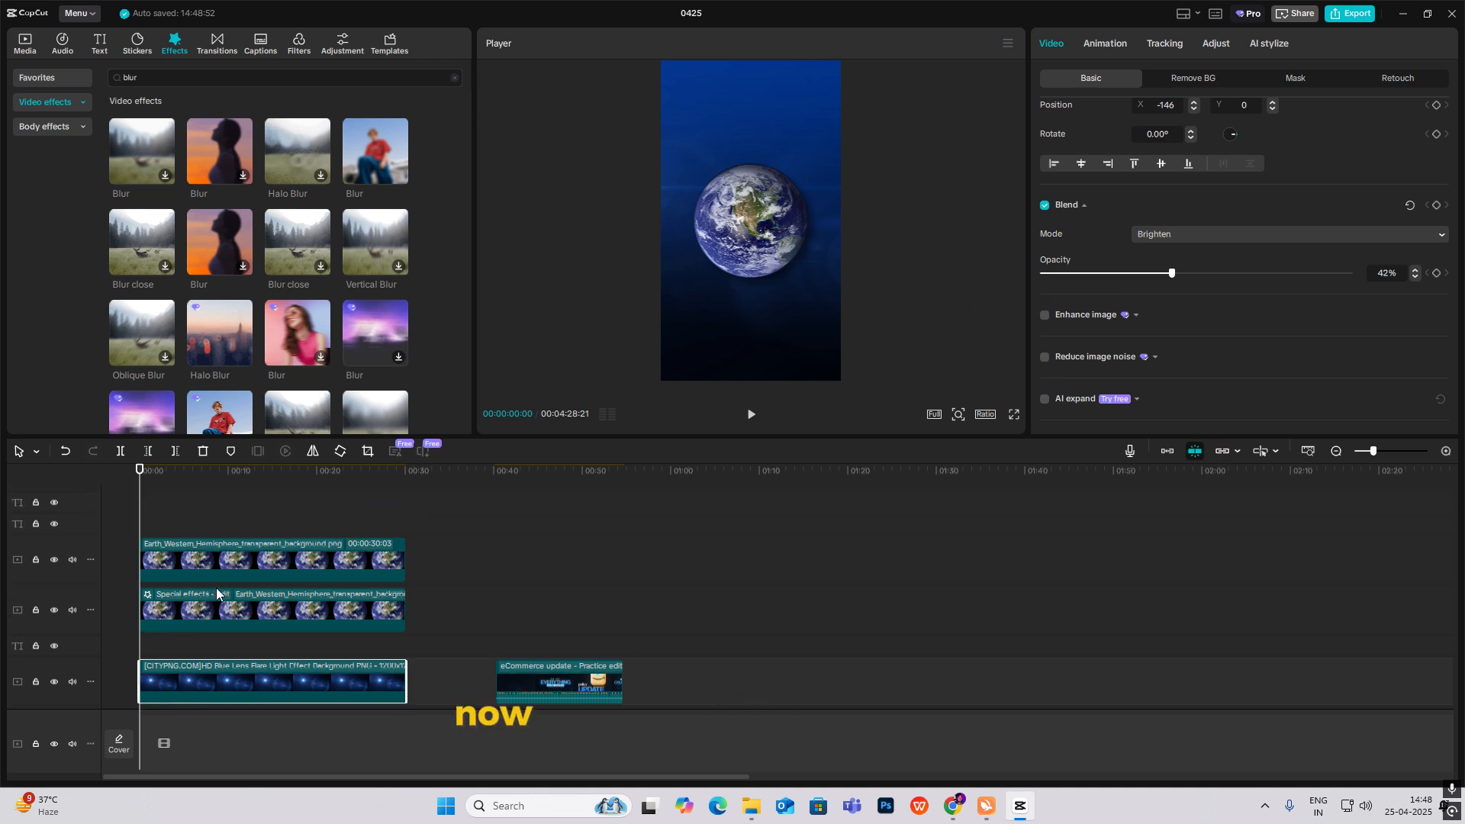
{"action": "scroll", "coordinate": [465, 556], "scroll_direction": "down", "scroll_amount": 2}
{"action": "left_click_drag", "start_coordinate": [530, 502], "coordinate": [360, 548]}
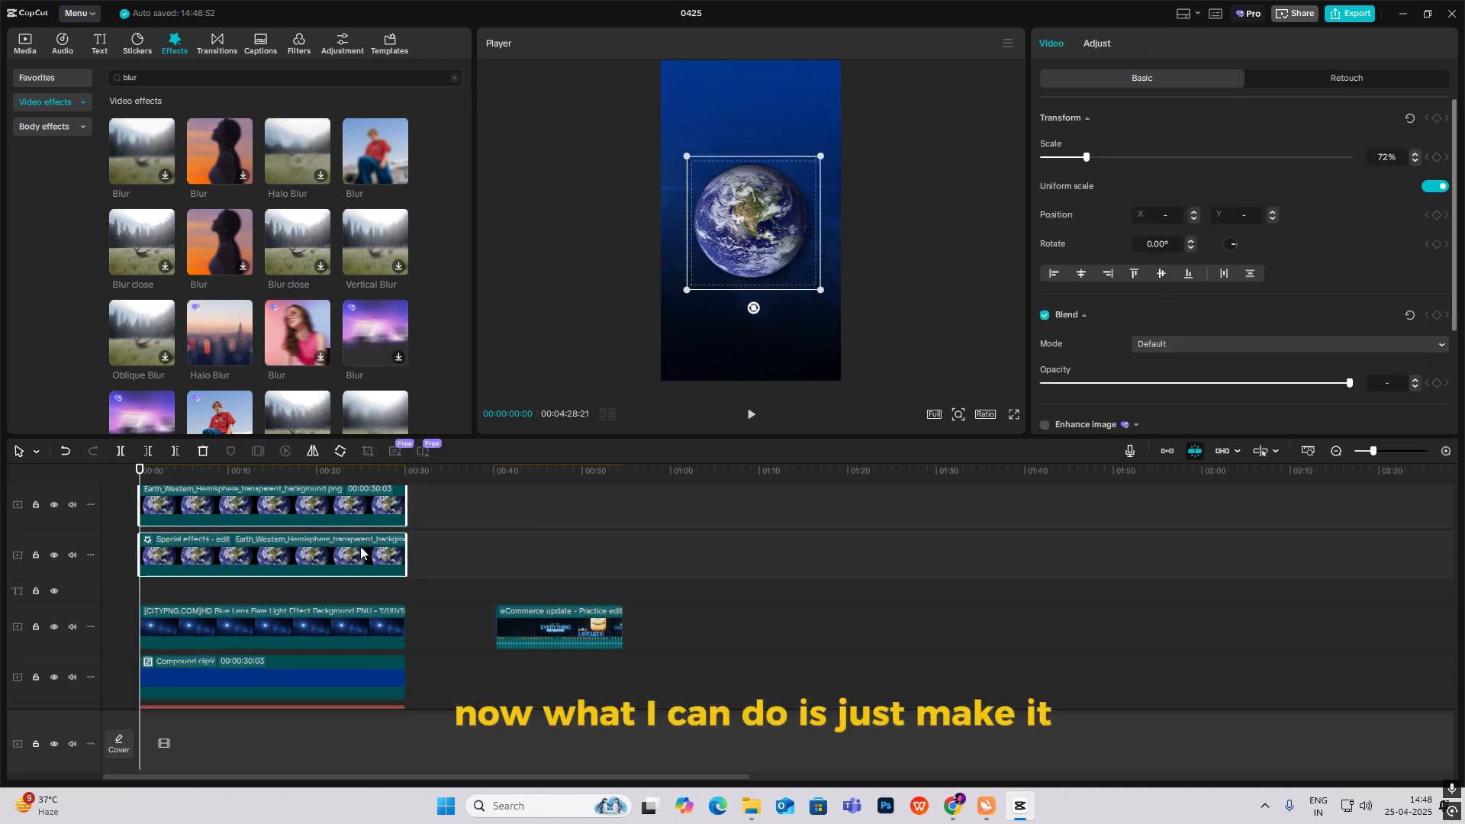
{"action": "scroll", "coordinate": [656, 624], "scroll_direction": "down", "scroll_amount": 1}
{"action": "left_click", "coordinate": [503, 553]}
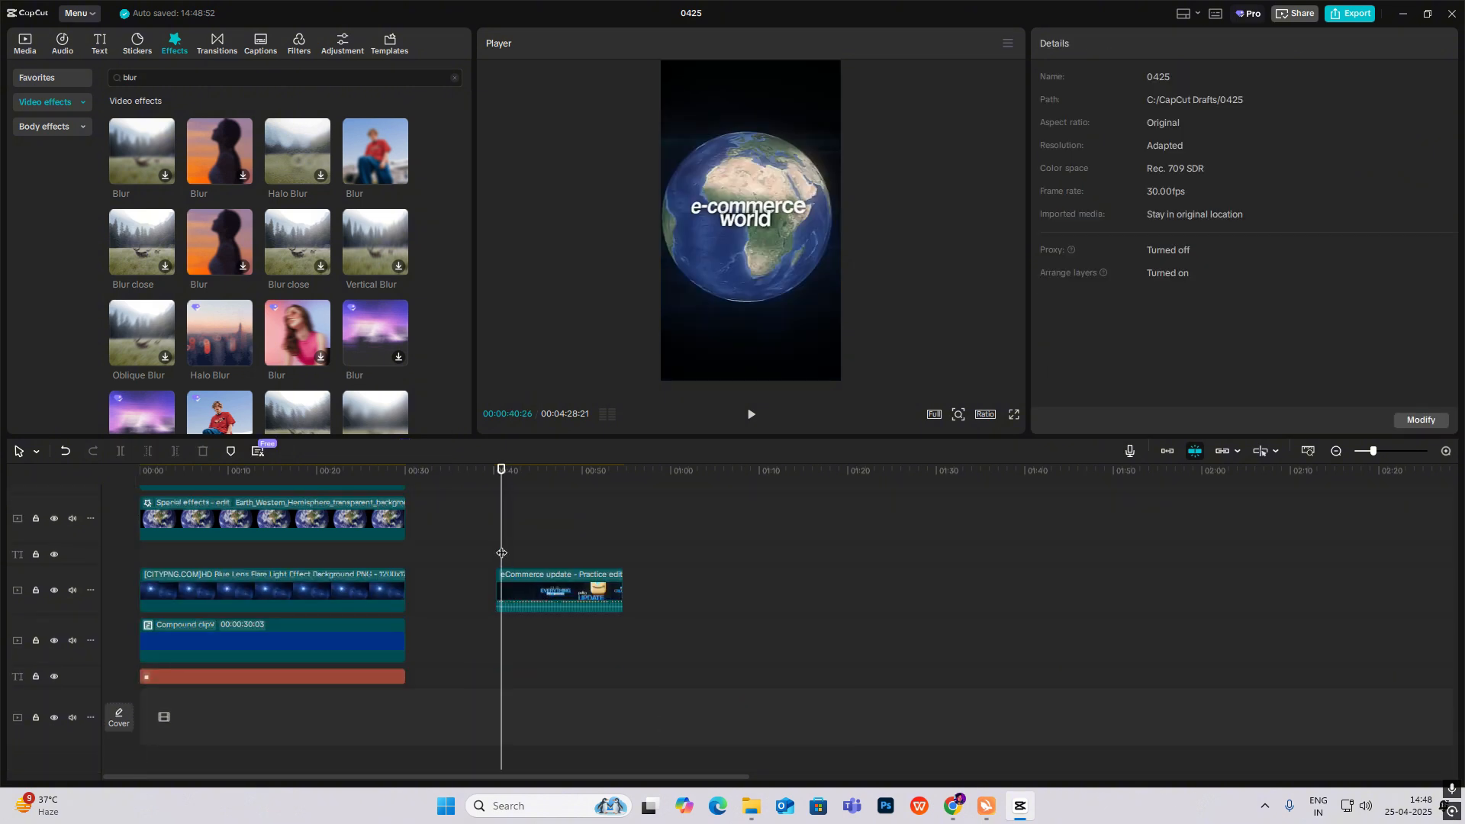
{"action": "scroll", "coordinate": [503, 565], "scroll_direction": "up", "scroll_amount": 3}
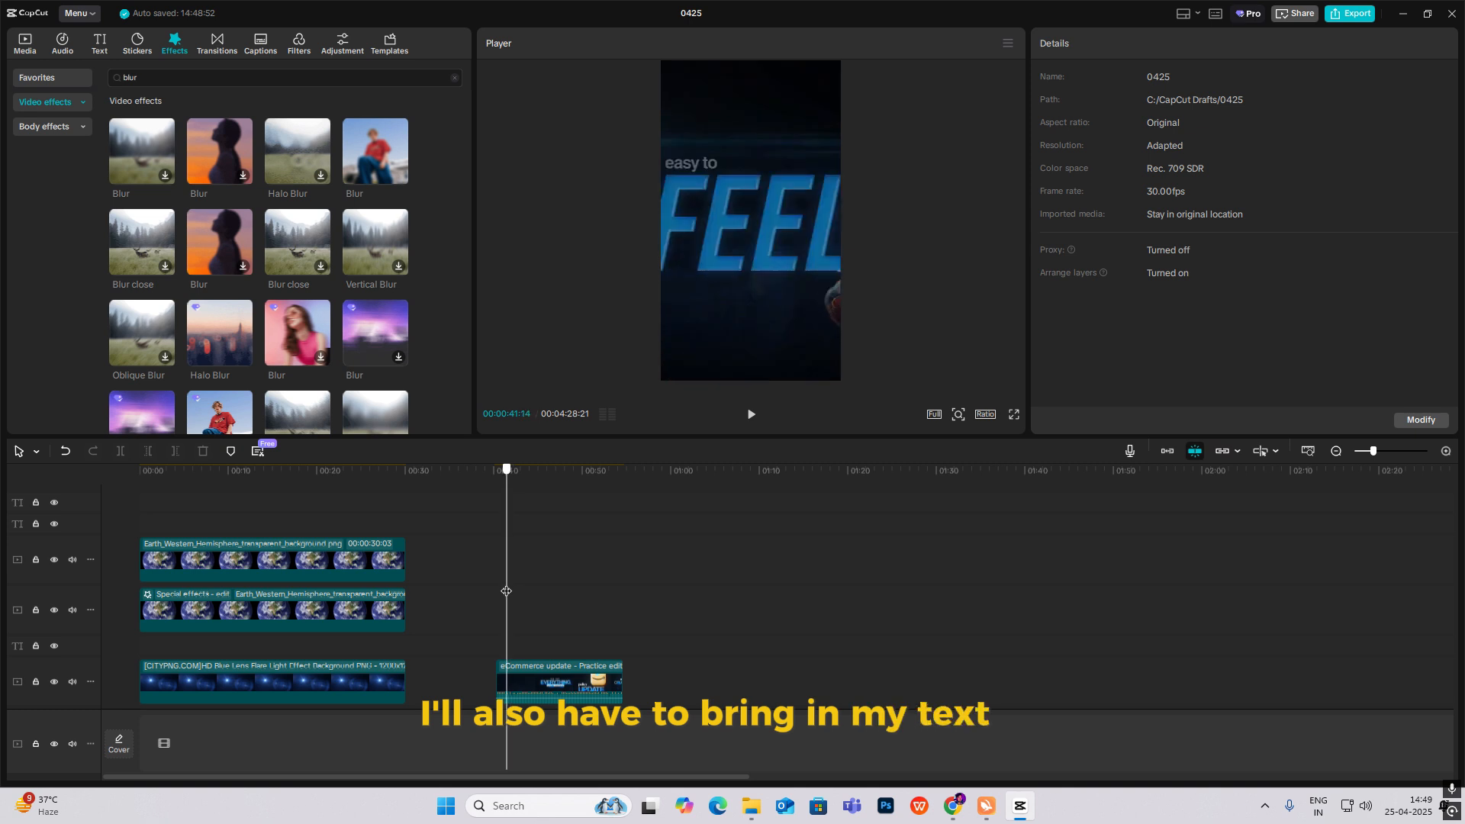
Move the prepared "e-commerce world" text clip to the start of the timeline, above the Earth layers.
{"action": "scroll", "coordinate": [756, 547], "scroll_direction": "down", "scroll_amount": 4}
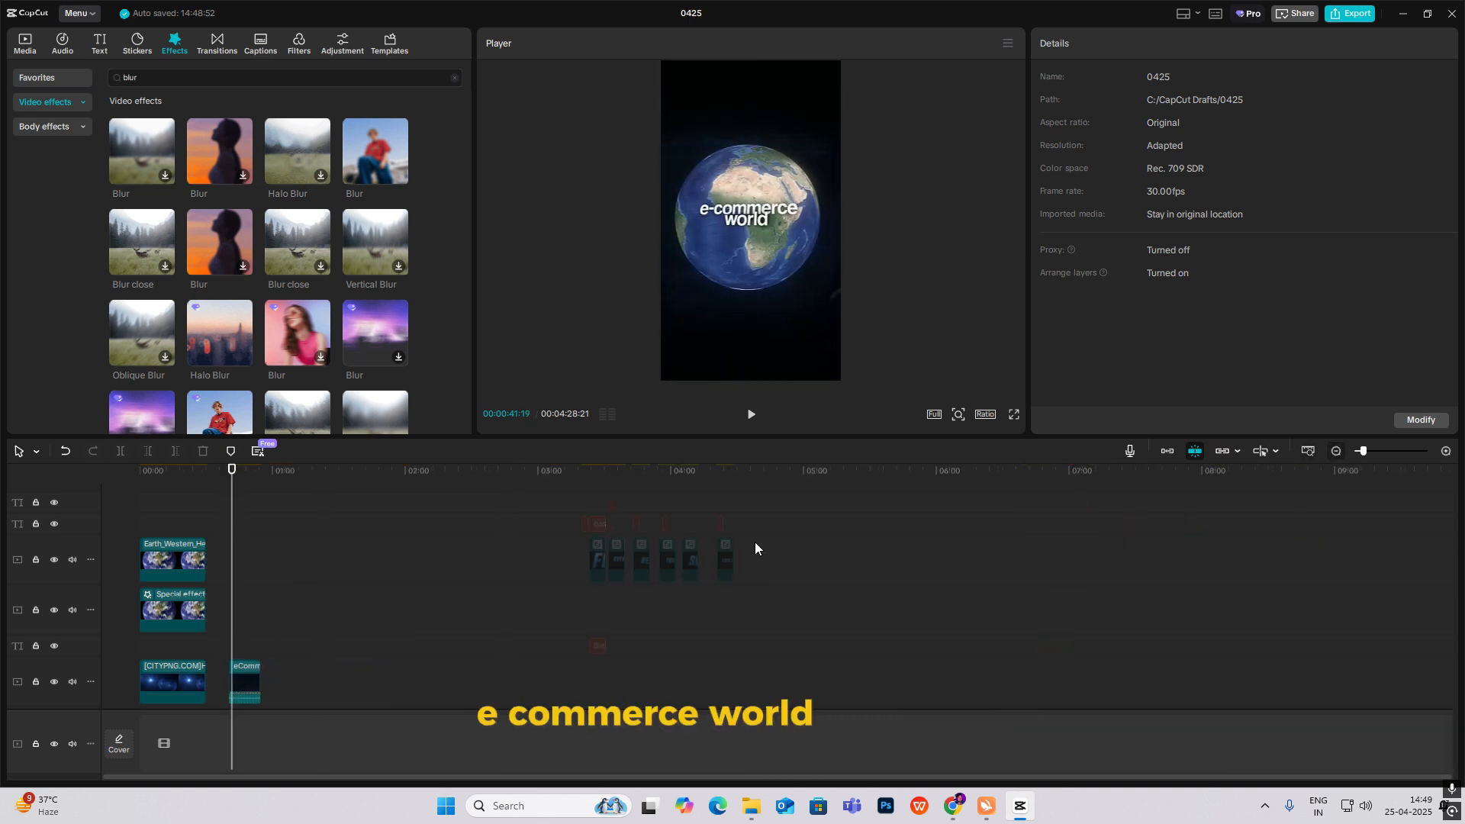
{"action": "left_click", "coordinate": [584, 523]}
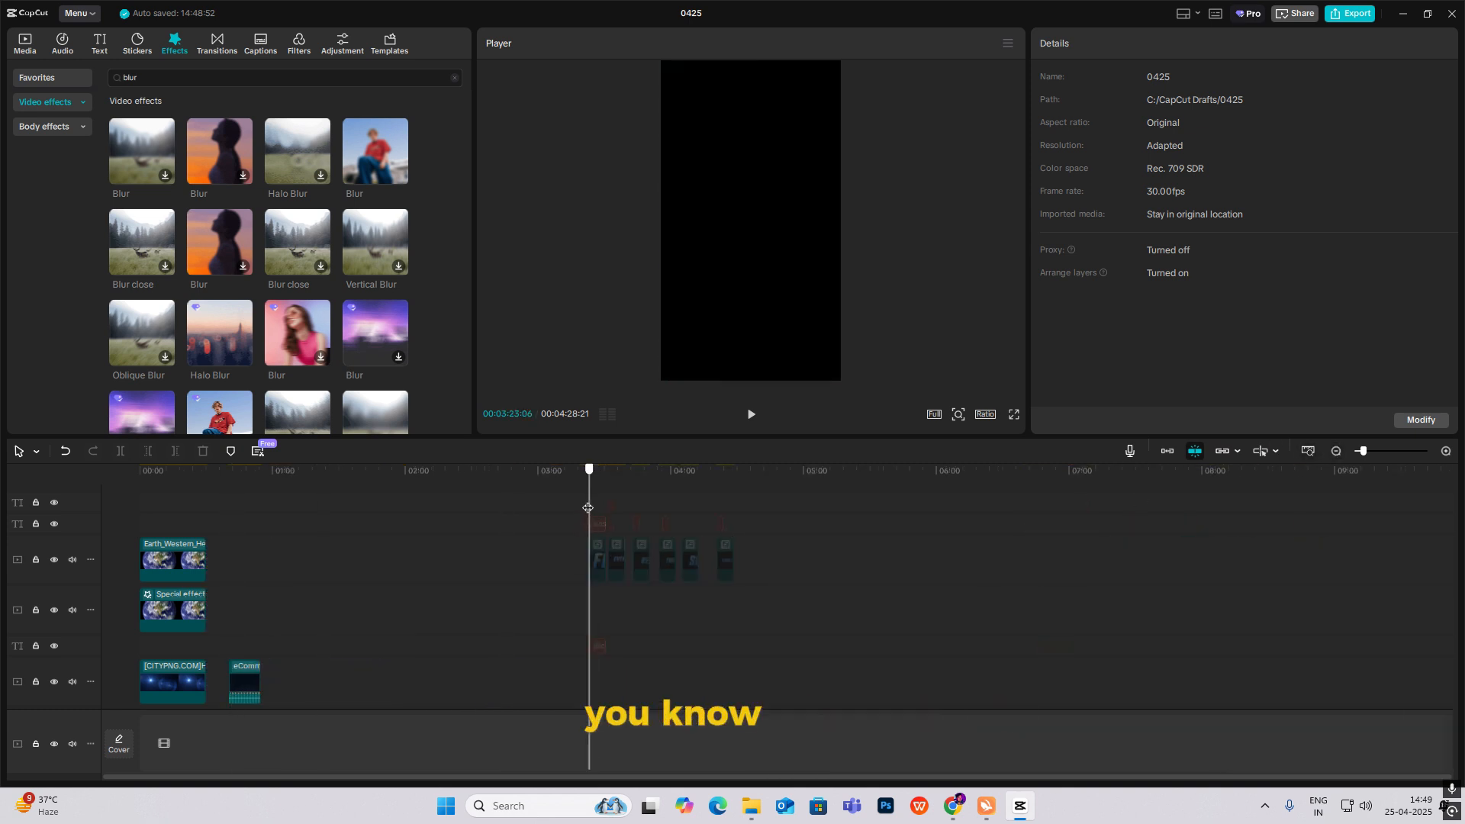
{"action": "left_click", "coordinate": [1443, 453]}
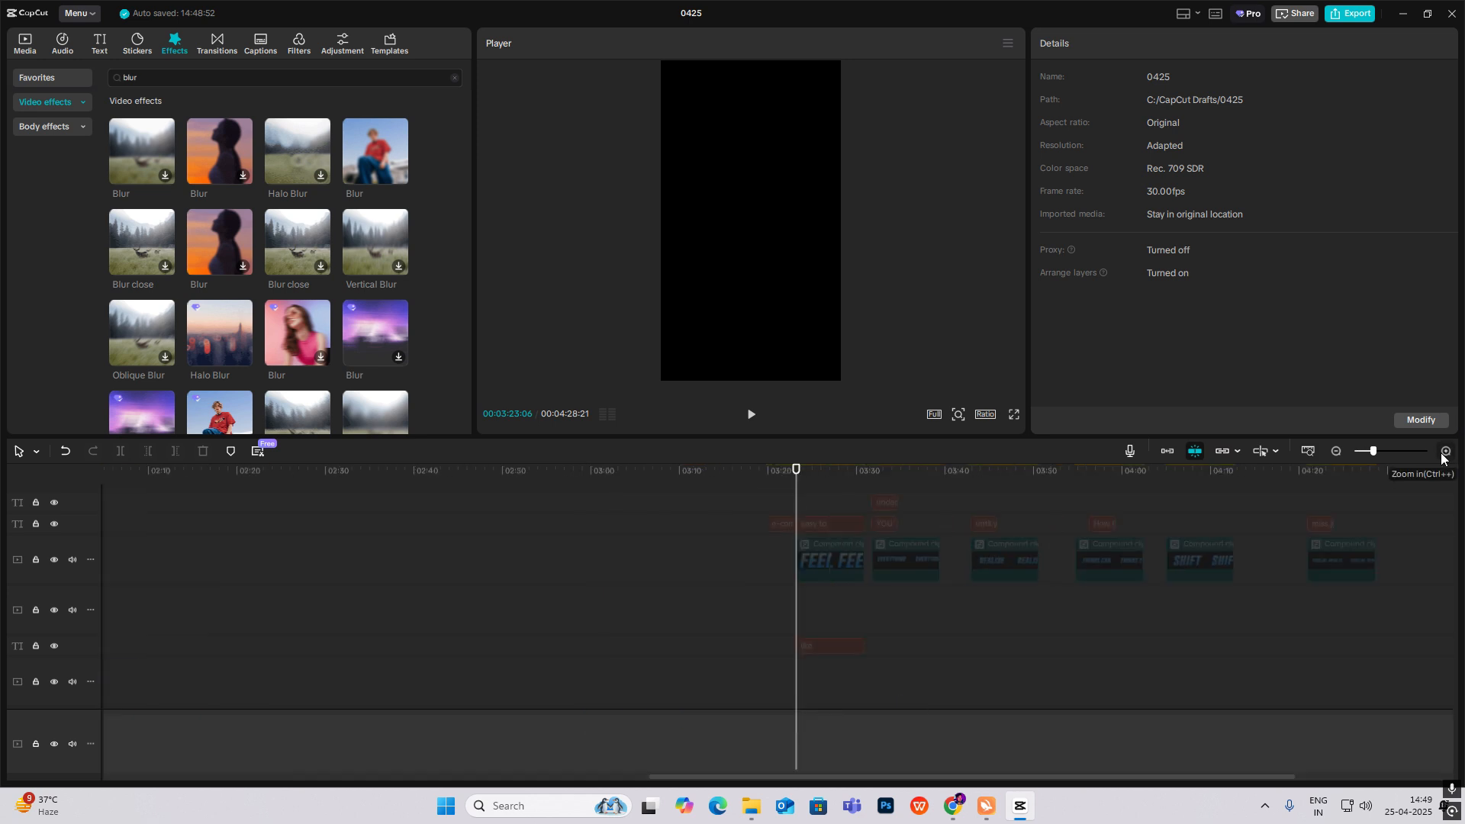
{"action": "left_click", "coordinate": [780, 526]}
{"action": "left_click_drag", "start_coordinate": [781, 528], "coordinate": [116, 535]}
{"action": "left_click_drag", "start_coordinate": [158, 502], "coordinate": [131, 502]}
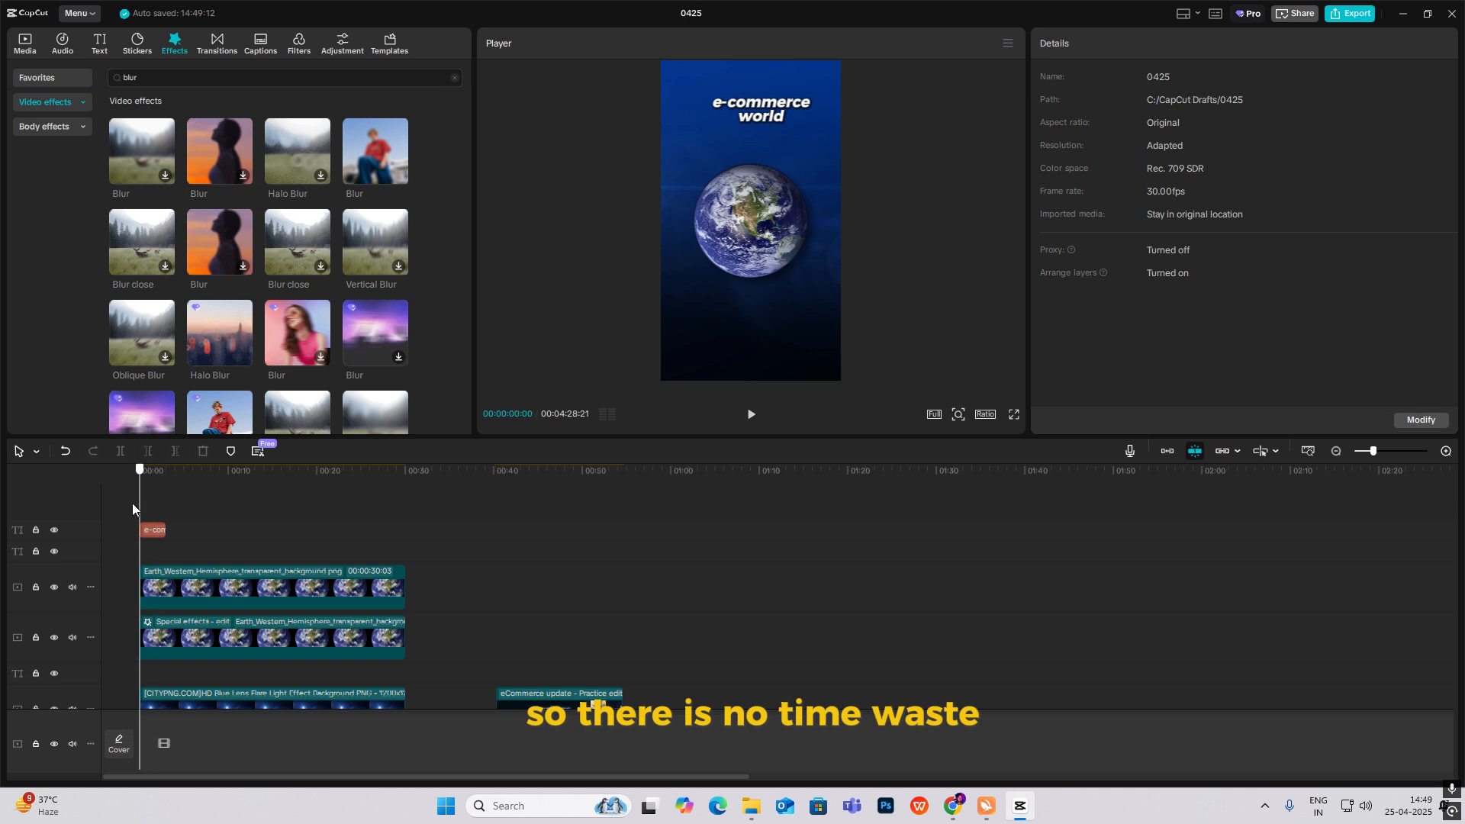
Centre the "e-commerce world" text over the globe and set its shadow blurriness to 39%.
{"action": "left_click", "coordinate": [153, 529]}
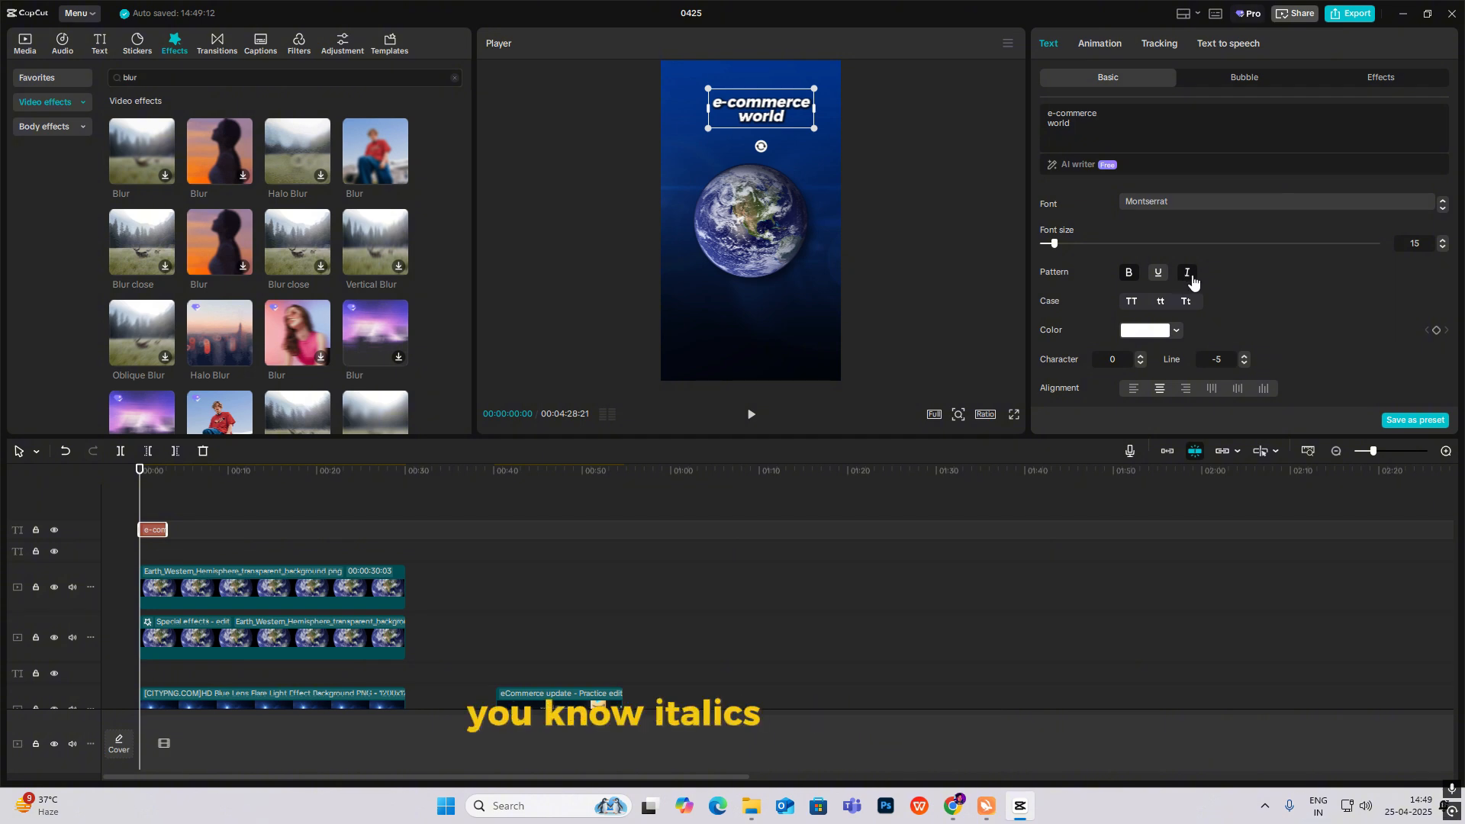
{"action": "left_click_drag", "start_coordinate": [720, 103], "coordinate": [757, 217]}
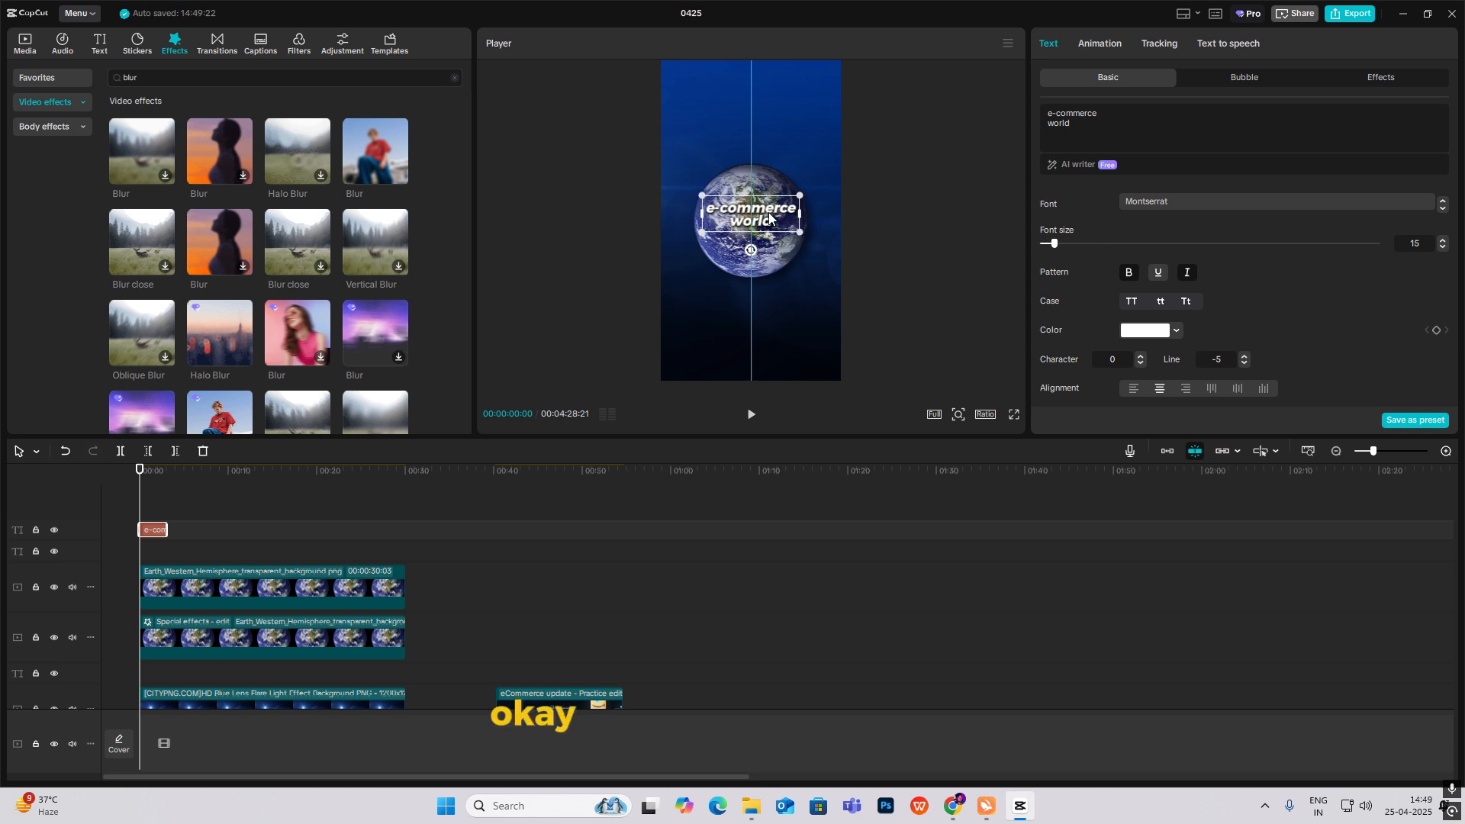
{"action": "scroll", "coordinate": [1248, 331], "scroll_direction": "down", "scroll_amount": 3}
{"action": "scroll", "coordinate": [1249, 331], "scroll_direction": "down", "scroll_amount": 5}
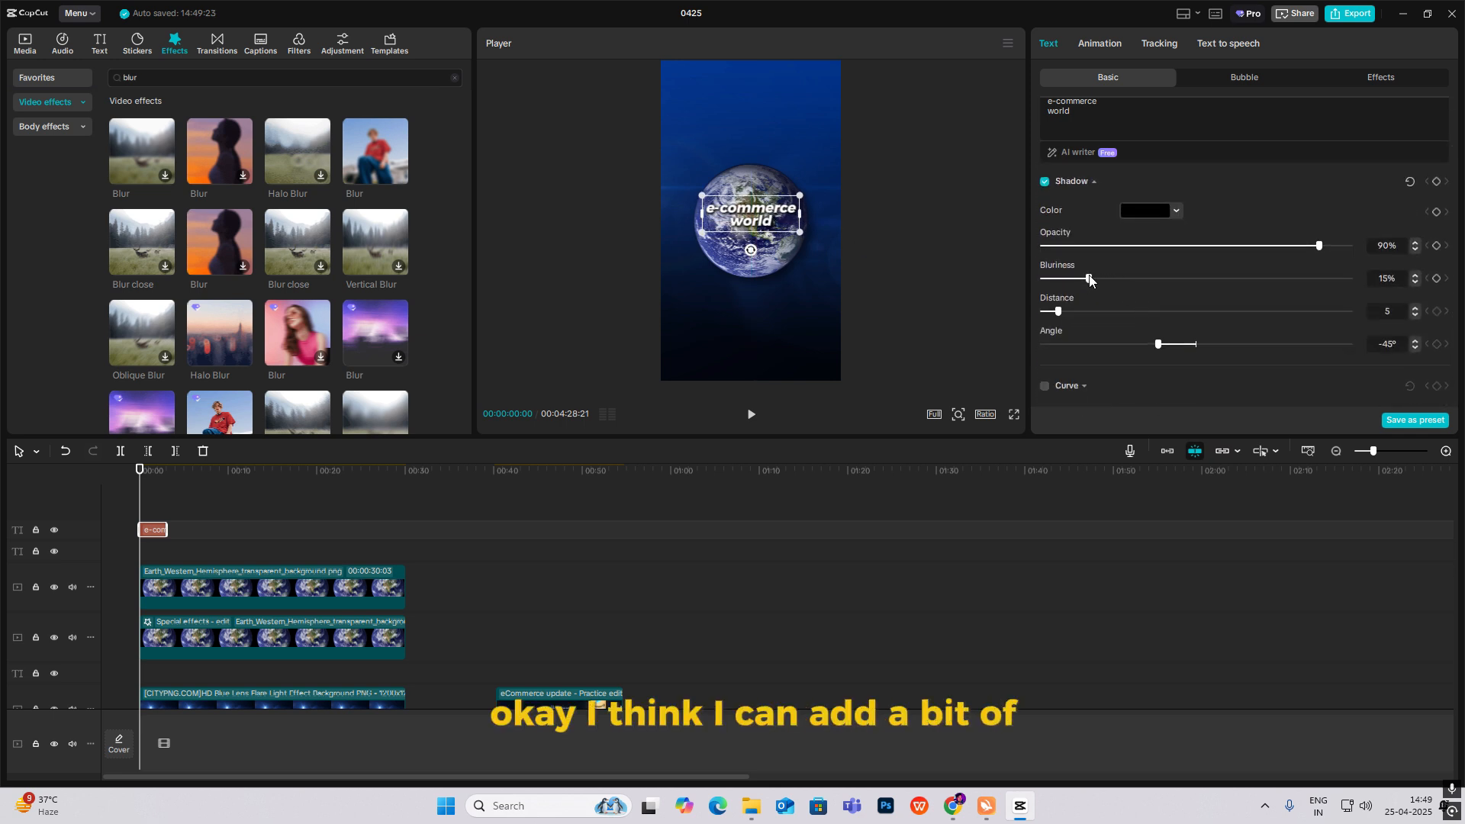
{"action": "left_click_drag", "start_coordinate": [1090, 280], "coordinate": [1161, 294]}
{"action": "left_click", "coordinate": [1015, 415]}
{"action": "key", "text": "Escape"}
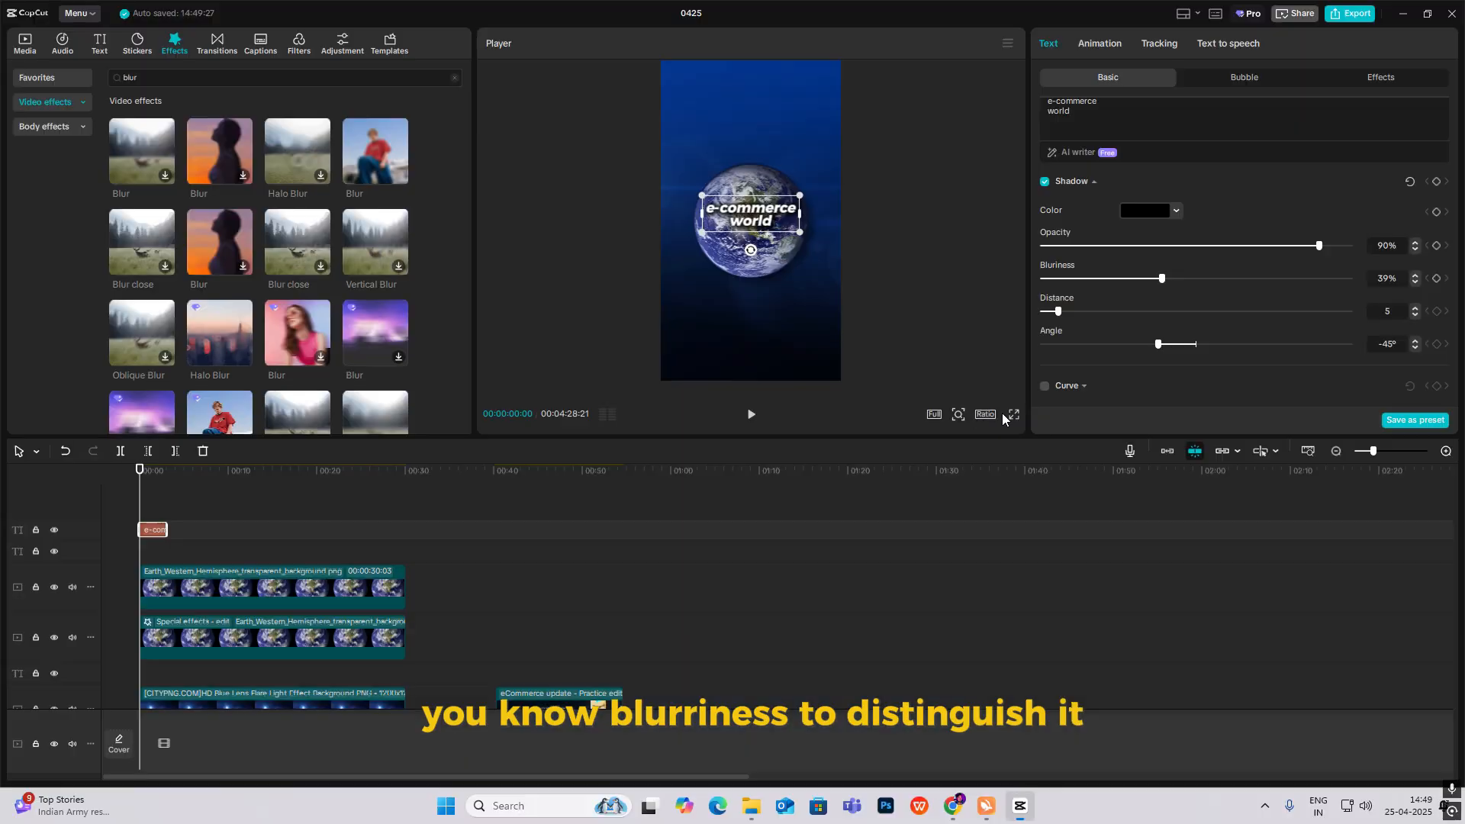
Extend the text clip to 00:00:30:03 and combine it with both Earth layers into one compound clip.
{"action": "left_click_drag", "start_coordinate": [170, 530], "coordinate": [402, 549]}
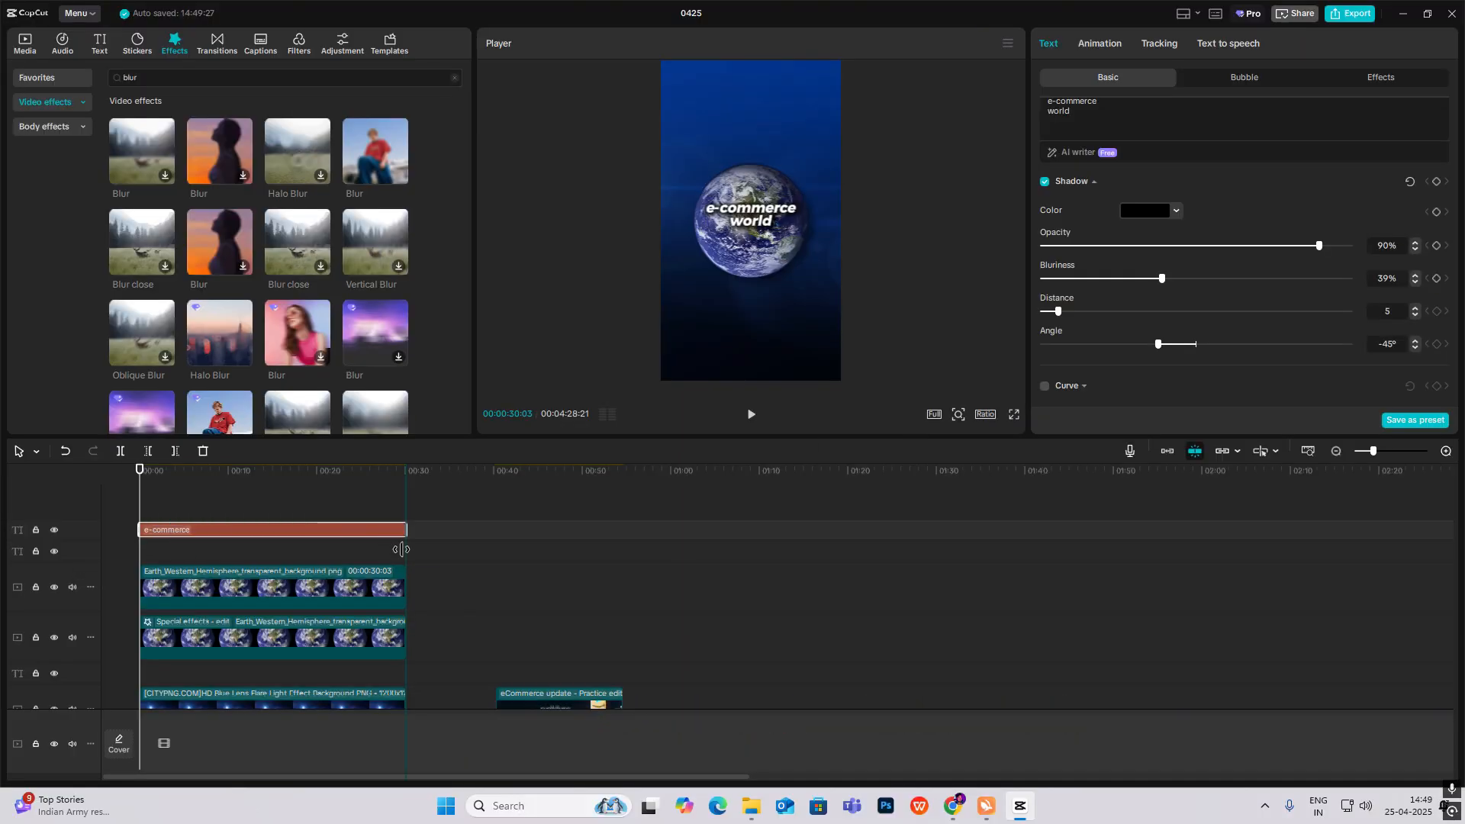
{"action": "left_click_drag", "start_coordinate": [554, 499], "coordinate": [256, 662]}
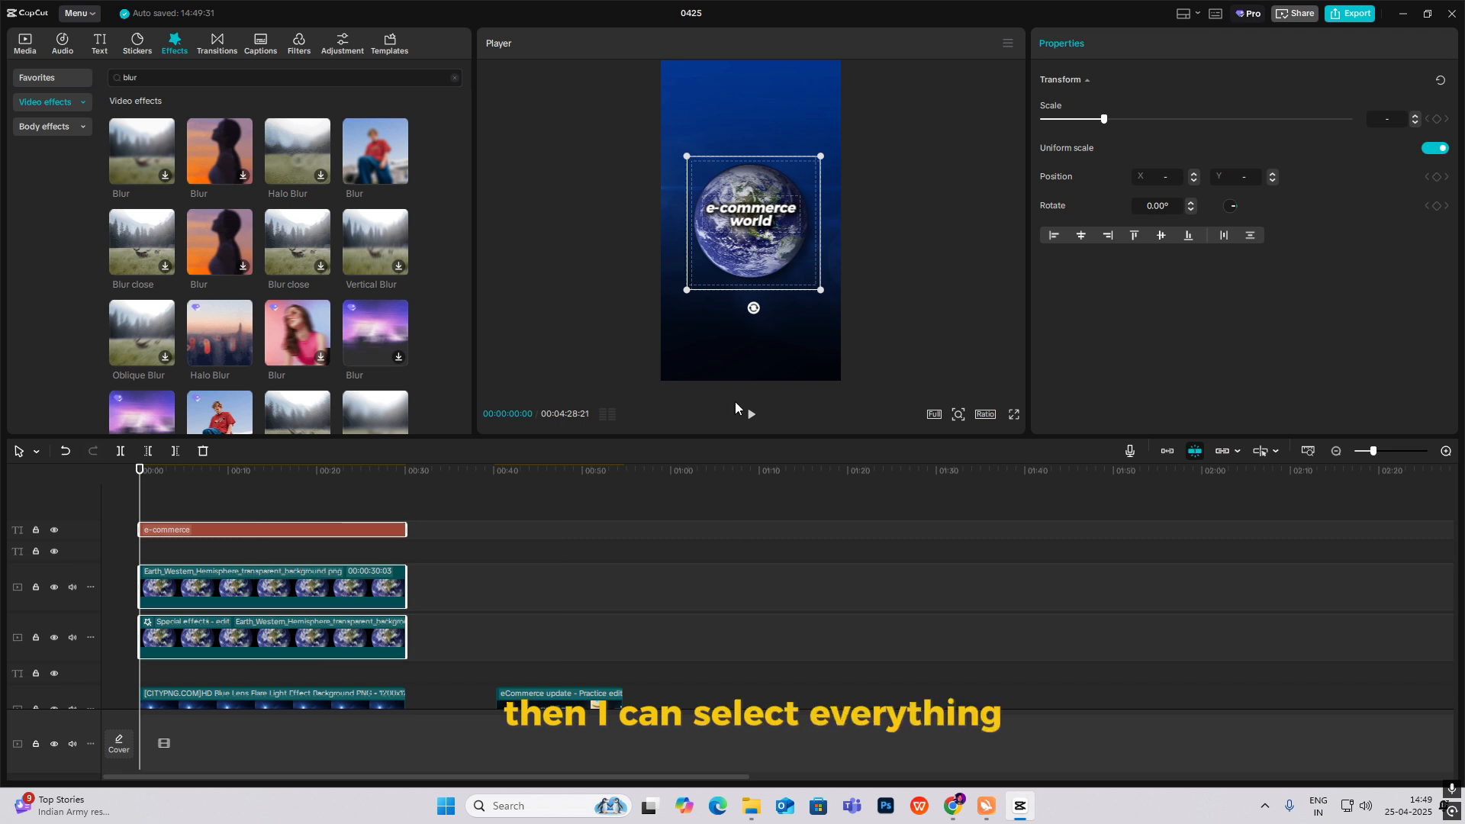
{"action": "key", "text": "alt+g"}
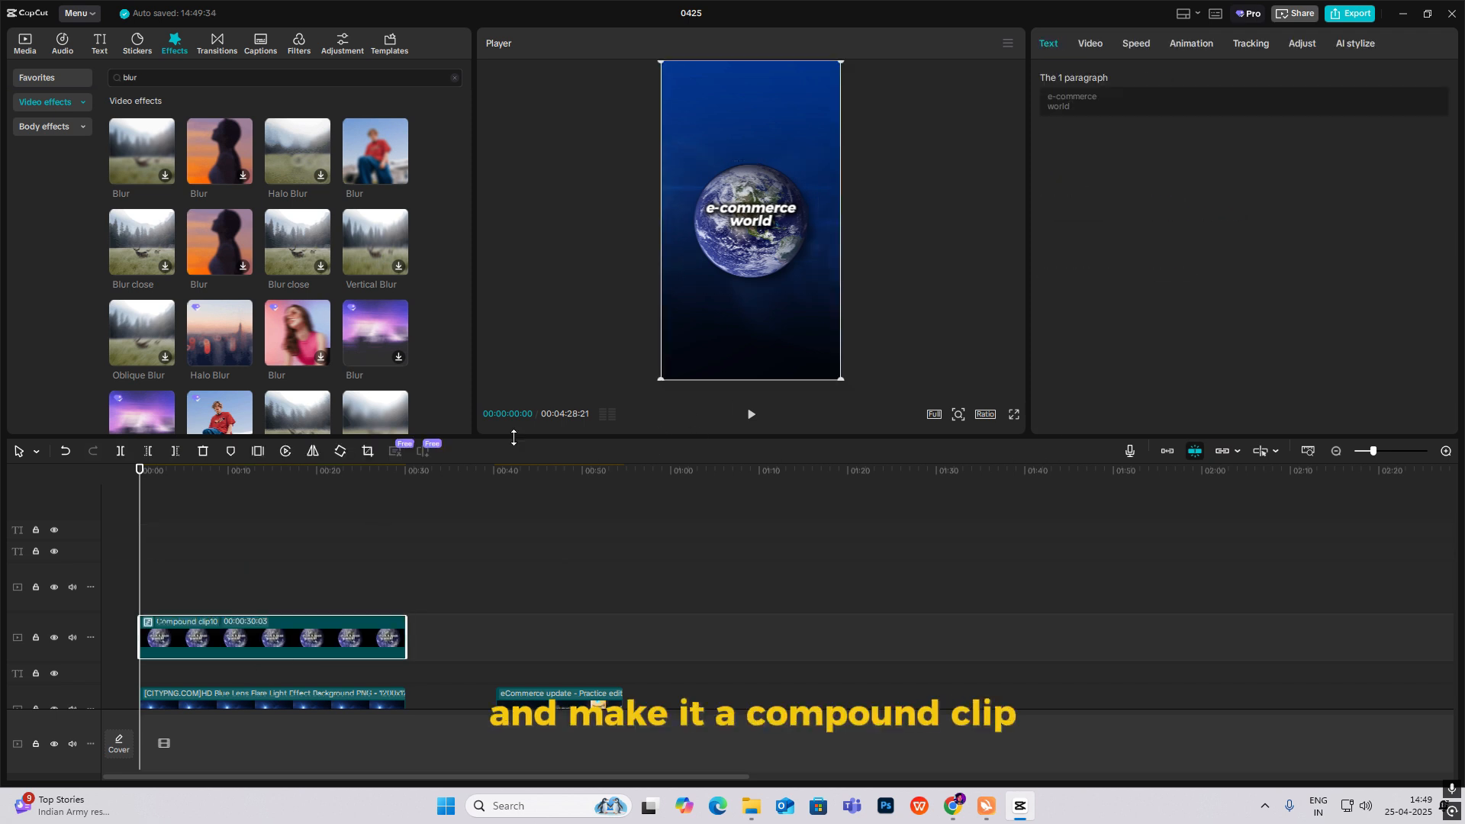
Scale the globe compound clip to 150% at the start of the timeline and keyframe its transform there.
{"action": "left_click", "coordinate": [1335, 451]}
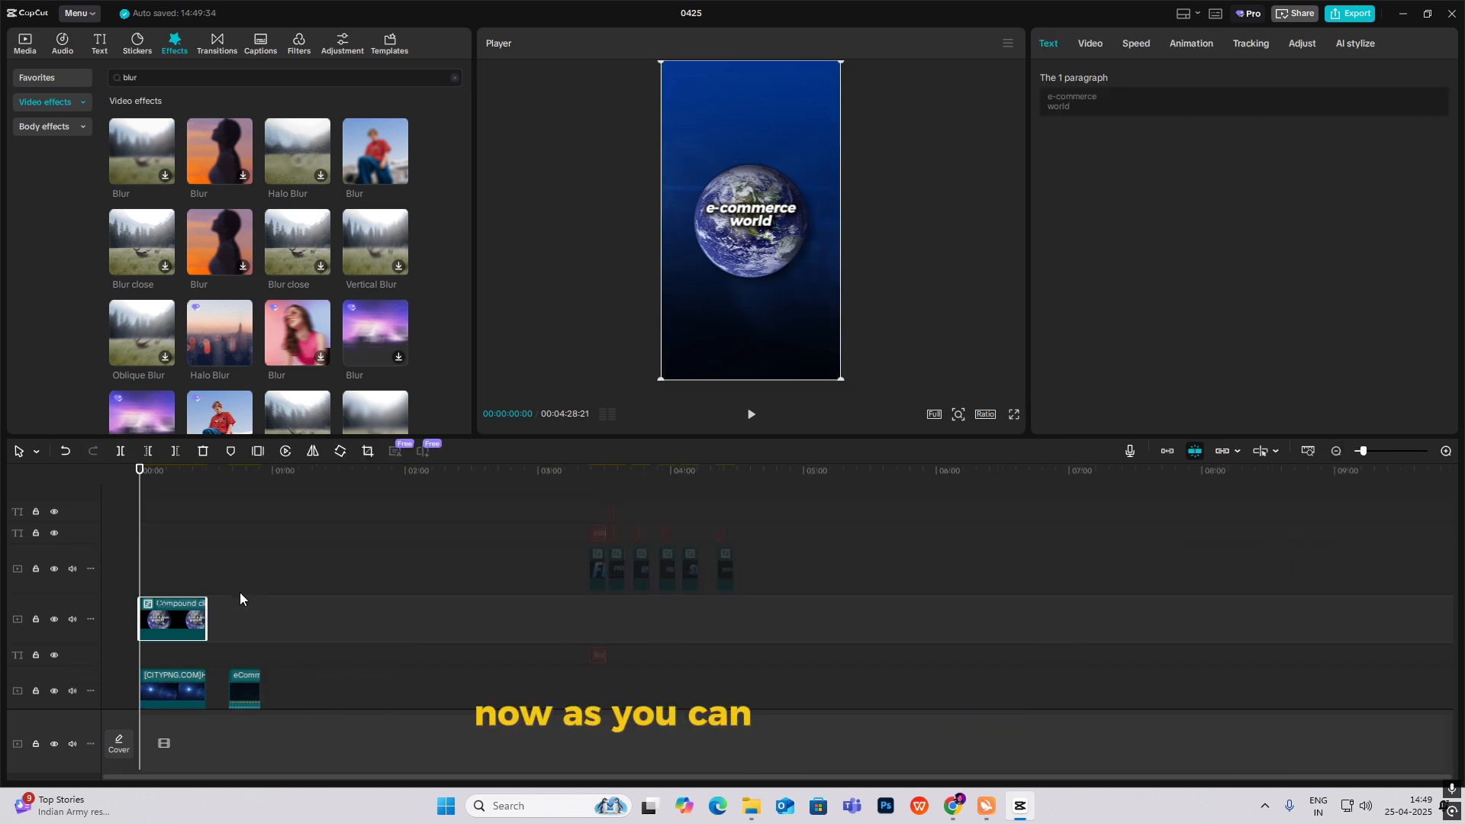
{"action": "left_click", "coordinate": [227, 553]}
{"action": "scroll", "coordinate": [284, 560], "scroll_direction": "up", "scroll_amount": 3}
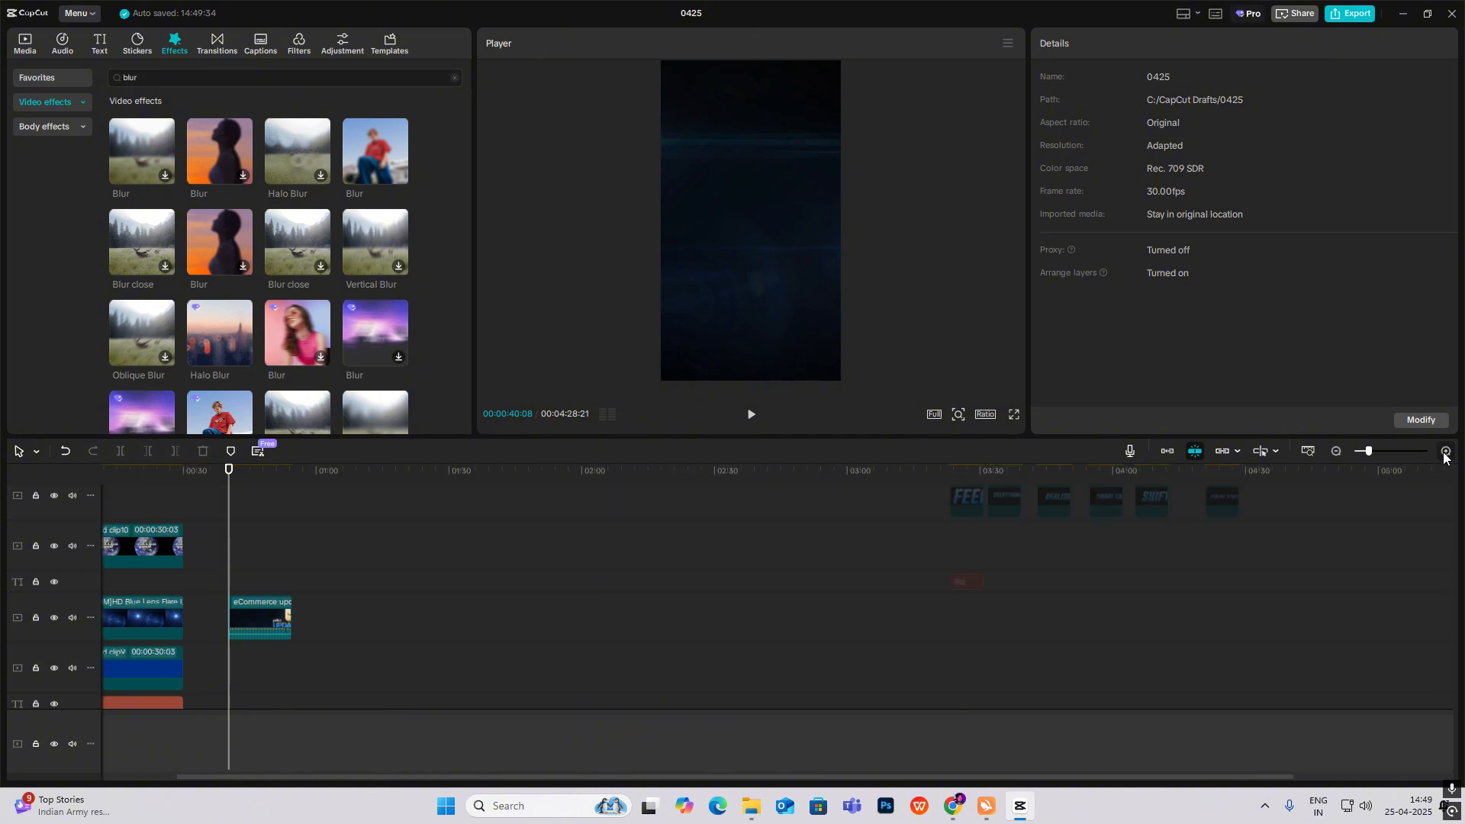
{"action": "left_click_drag", "start_coordinate": [233, 550], "coordinate": [86, 543]}
{"action": "left_click", "coordinate": [156, 536]}
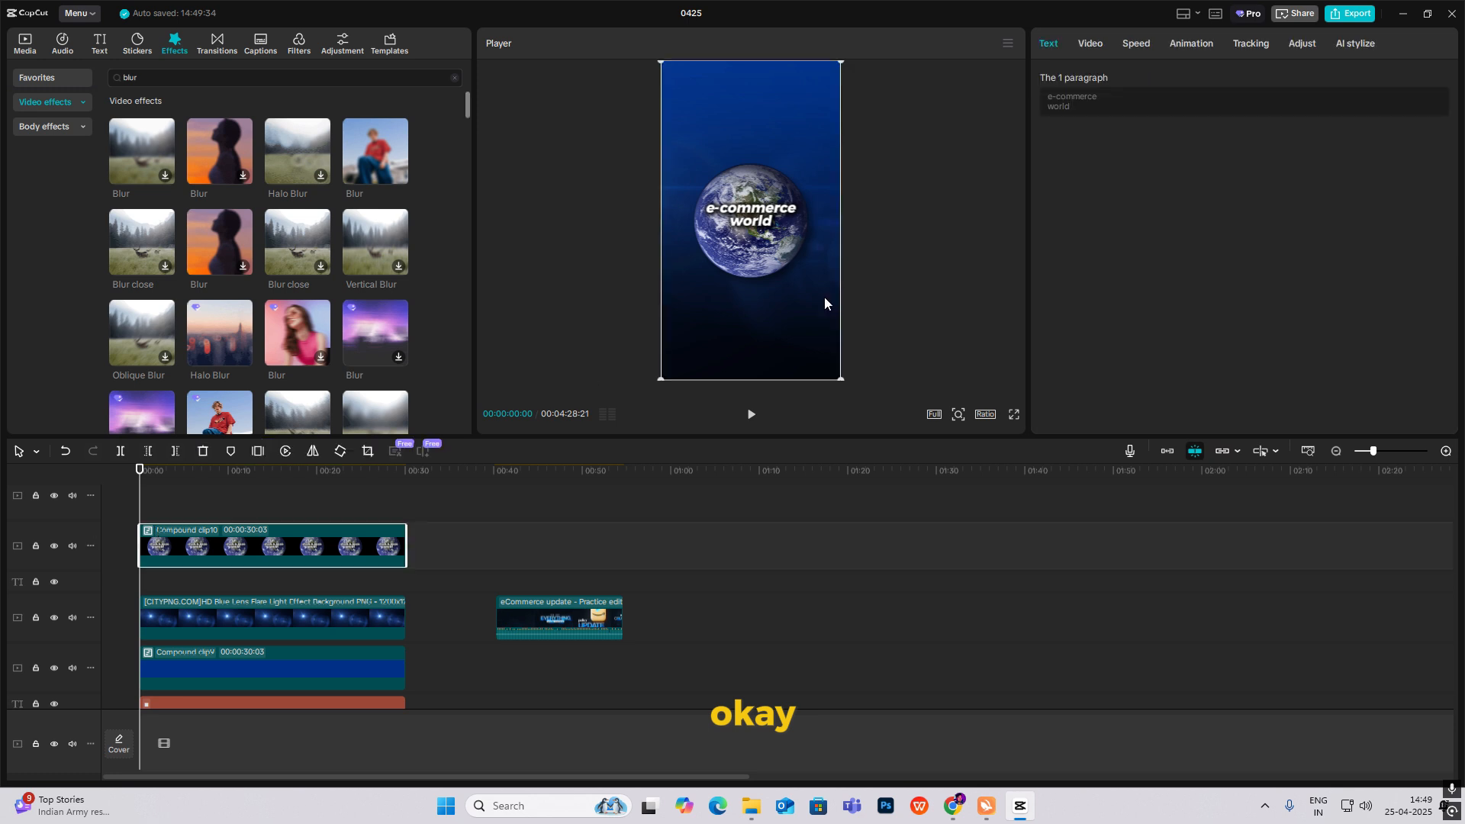
{"action": "left_click_drag", "start_coordinate": [841, 63], "coordinate": [1068, 9]}
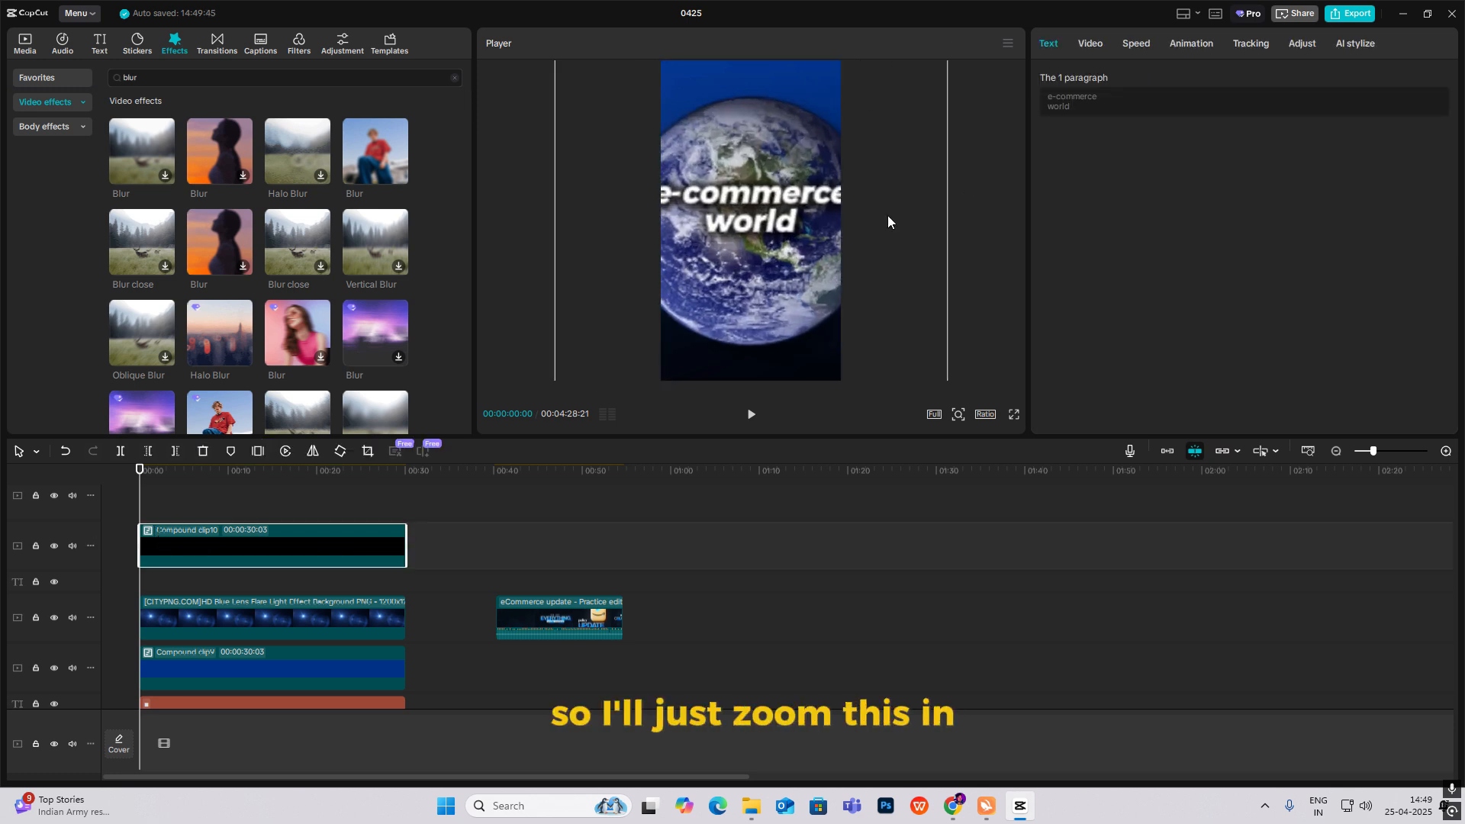
{"action": "left_click", "coordinate": [1083, 46]}
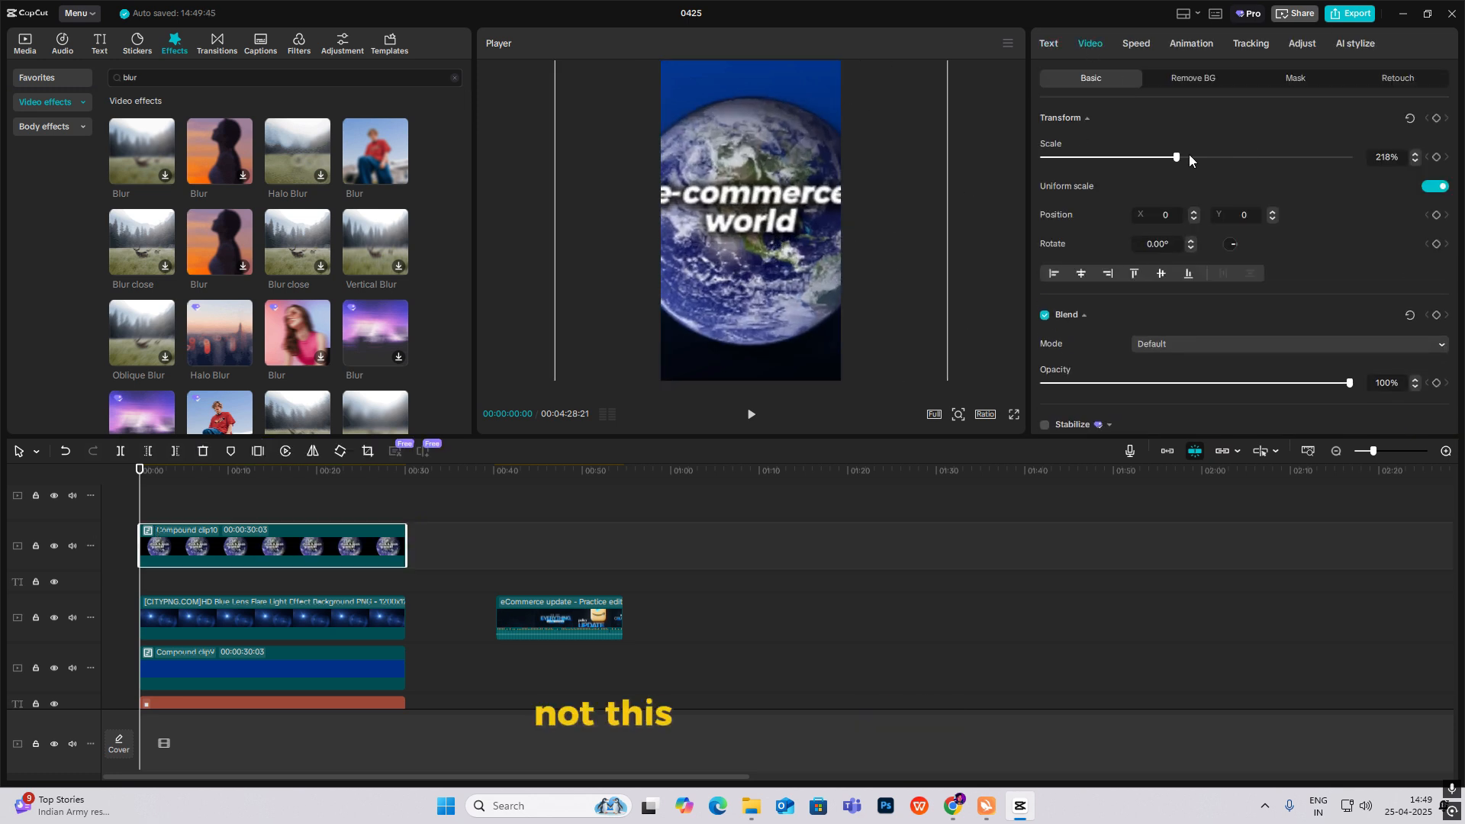
{"action": "left_click_drag", "start_coordinate": [1189, 156], "coordinate": [1134, 157]}
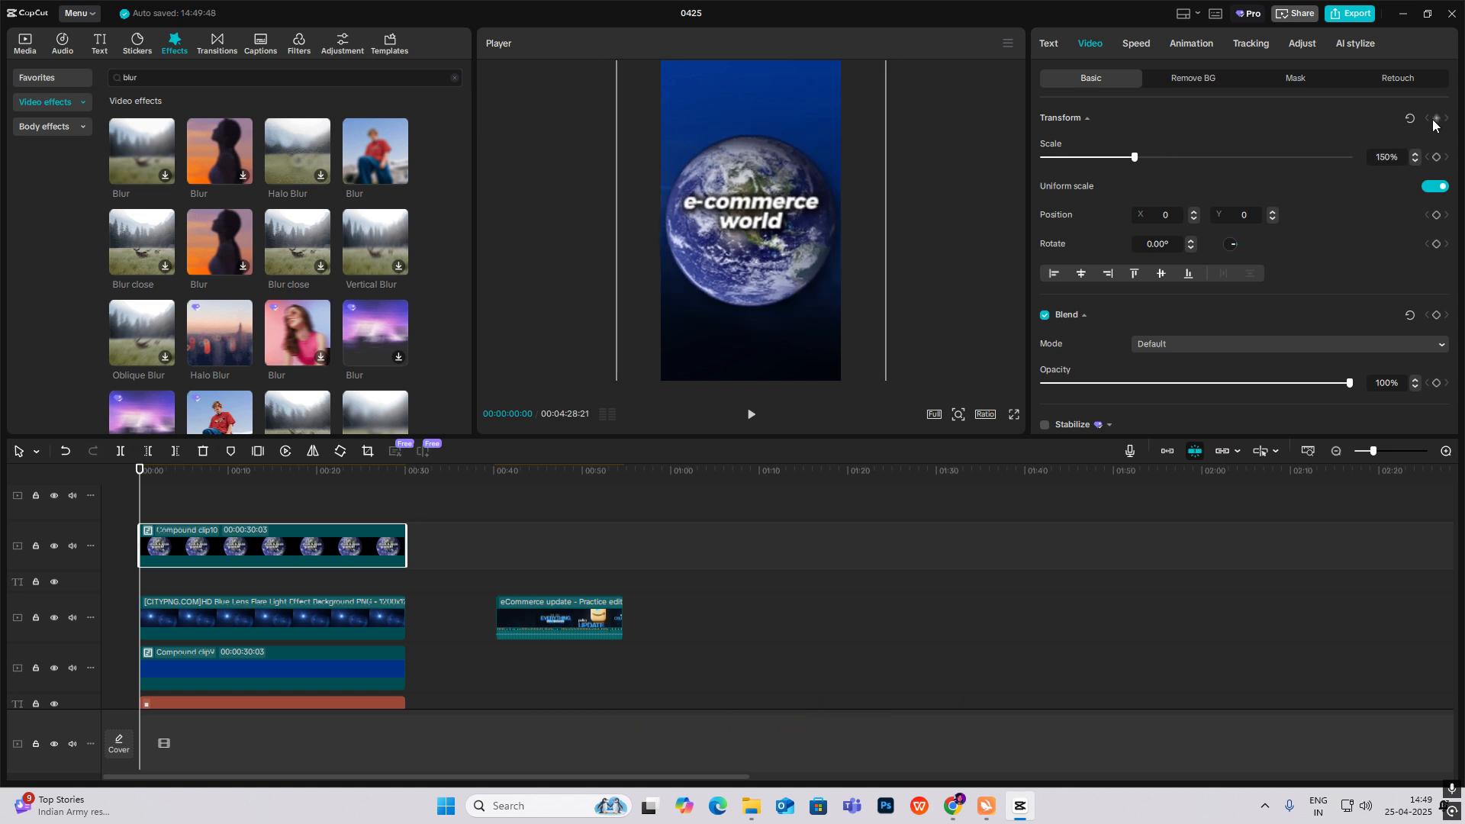
Reduce the globe clip's scale at 00:00:01:19 to create a short zoom-out between two keyframes.
{"action": "left_click_drag", "start_coordinate": [142, 499], "coordinate": [150, 500]}
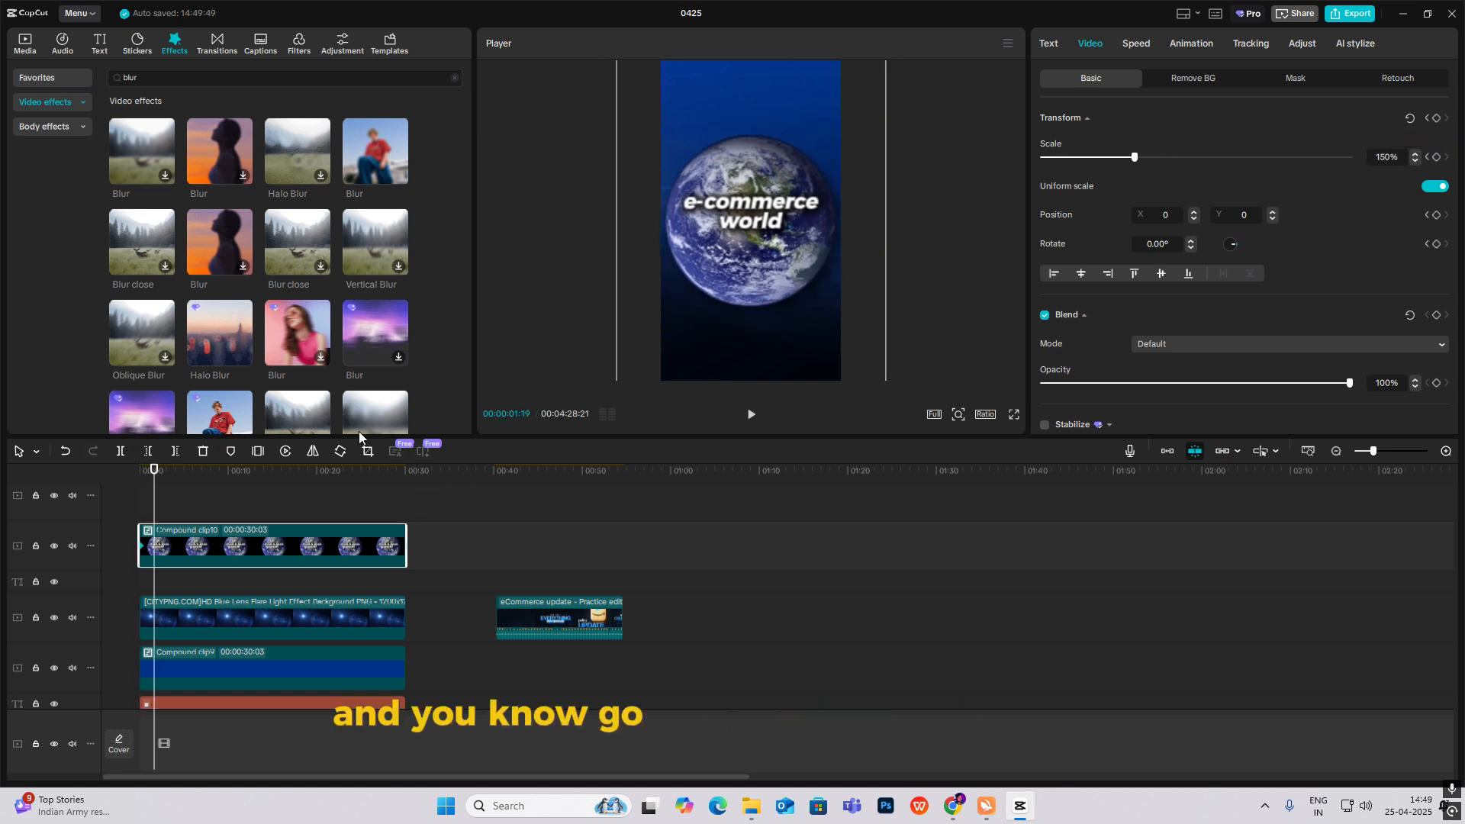
{"action": "left_click_drag", "start_coordinate": [1132, 160], "coordinate": [1108, 167]}
{"action": "left_click", "coordinate": [163, 507]}
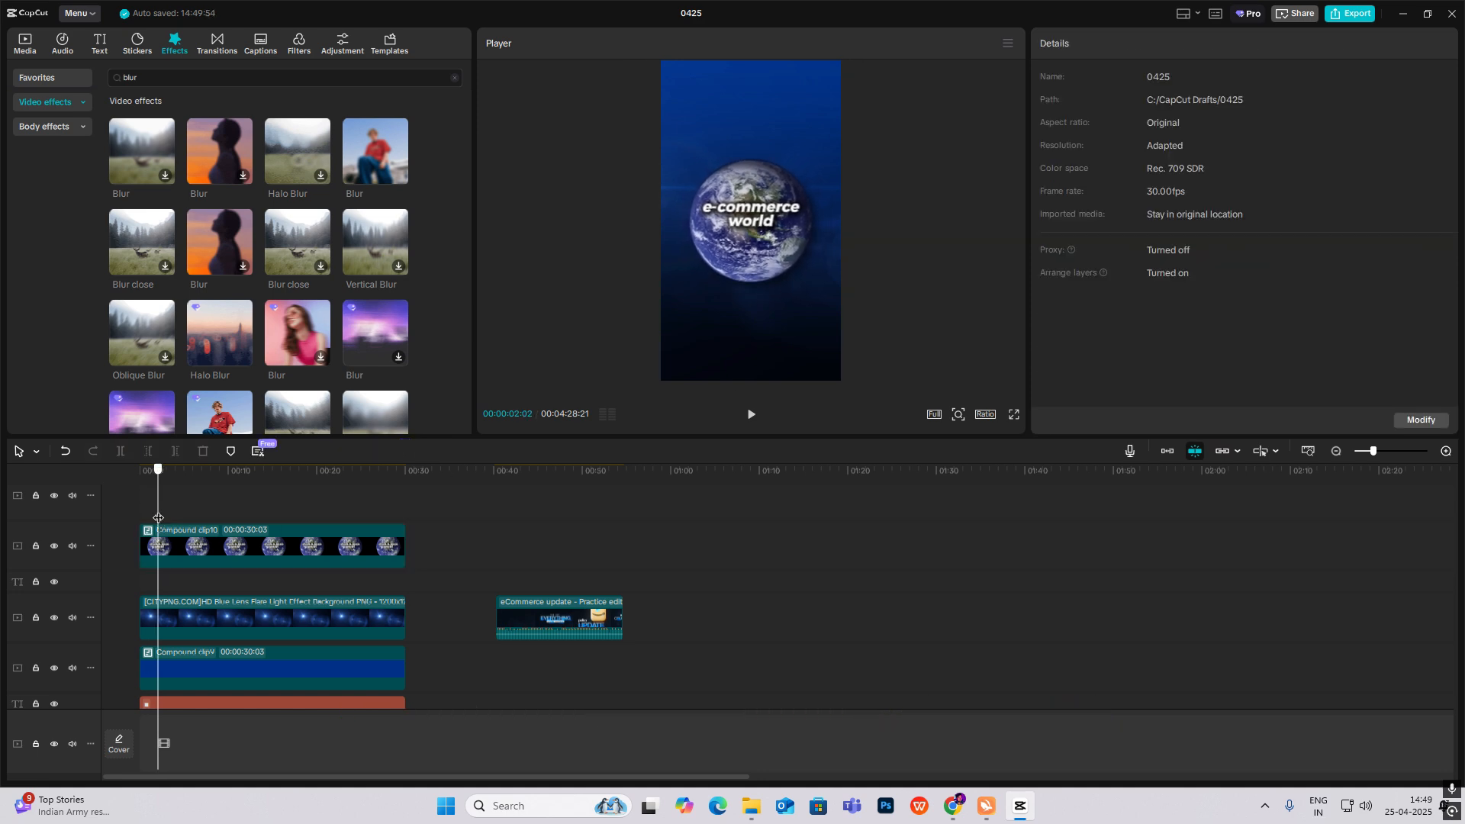
Apply the Cubic Out preset curve to the scale keyframes of the globe compound clip.
{"action": "left_click", "coordinate": [212, 545]}
{"action": "key", "text": "alt+k"}
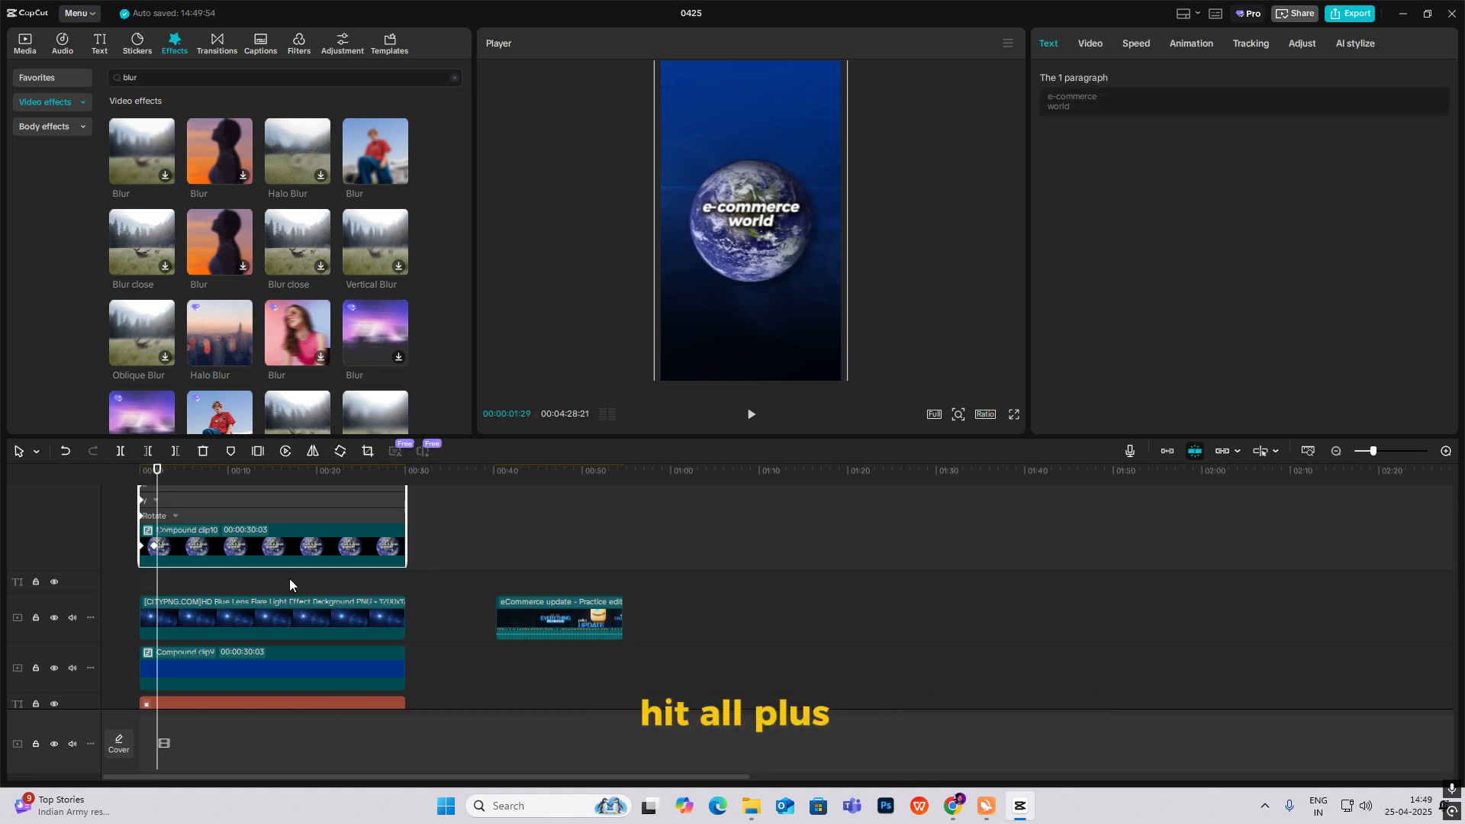
{"action": "left_click", "coordinate": [1447, 452]}
{"action": "left_click", "coordinate": [1448, 452]}
{"action": "left_click_drag", "start_coordinate": [155, 467], "coordinate": [1, 497]}
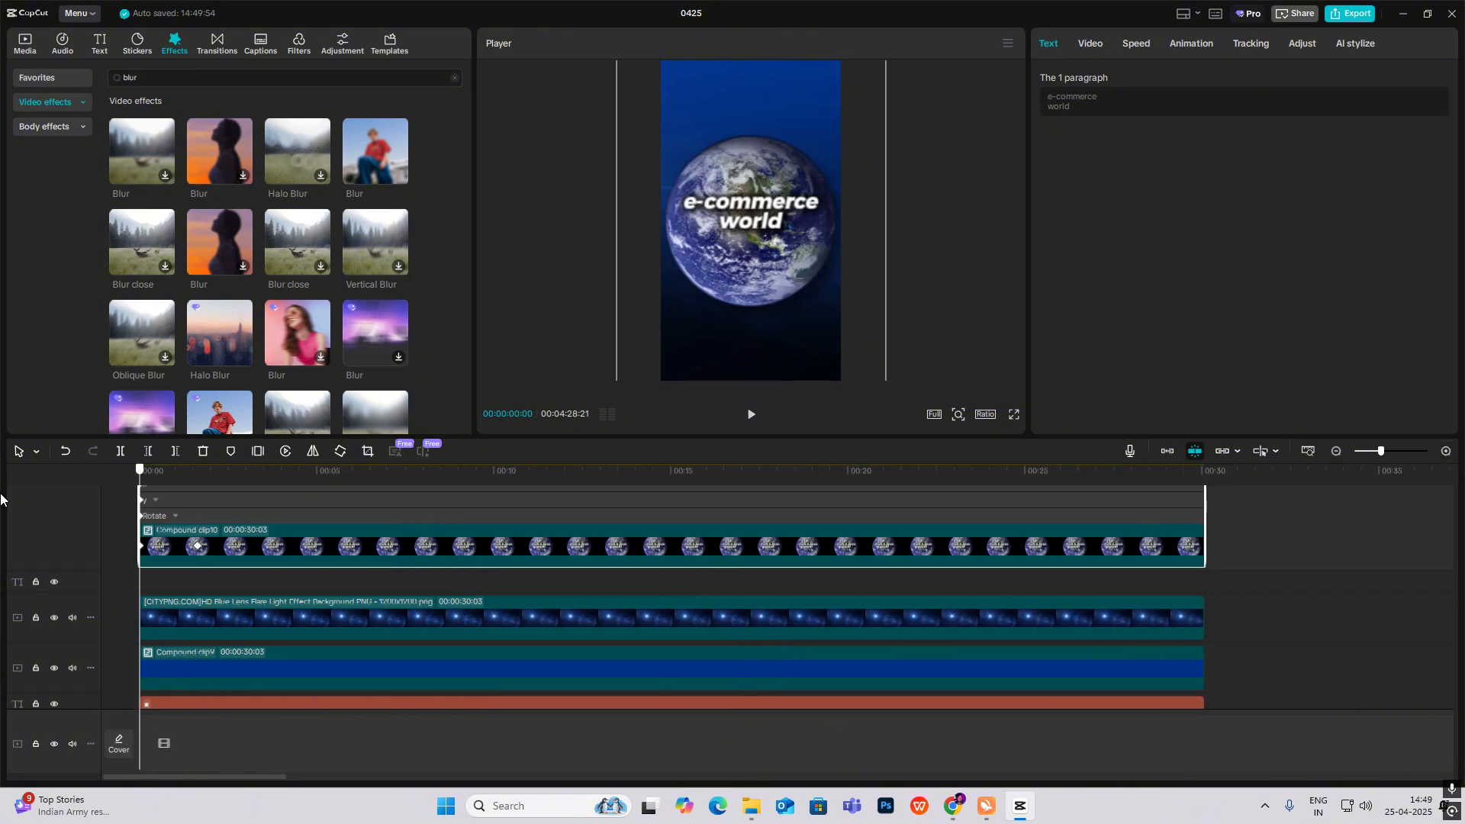
{"action": "scroll", "coordinate": [234, 593], "scroll_direction": "up", "scroll_amount": 2}
{"action": "left_click", "coordinate": [175, 546]}
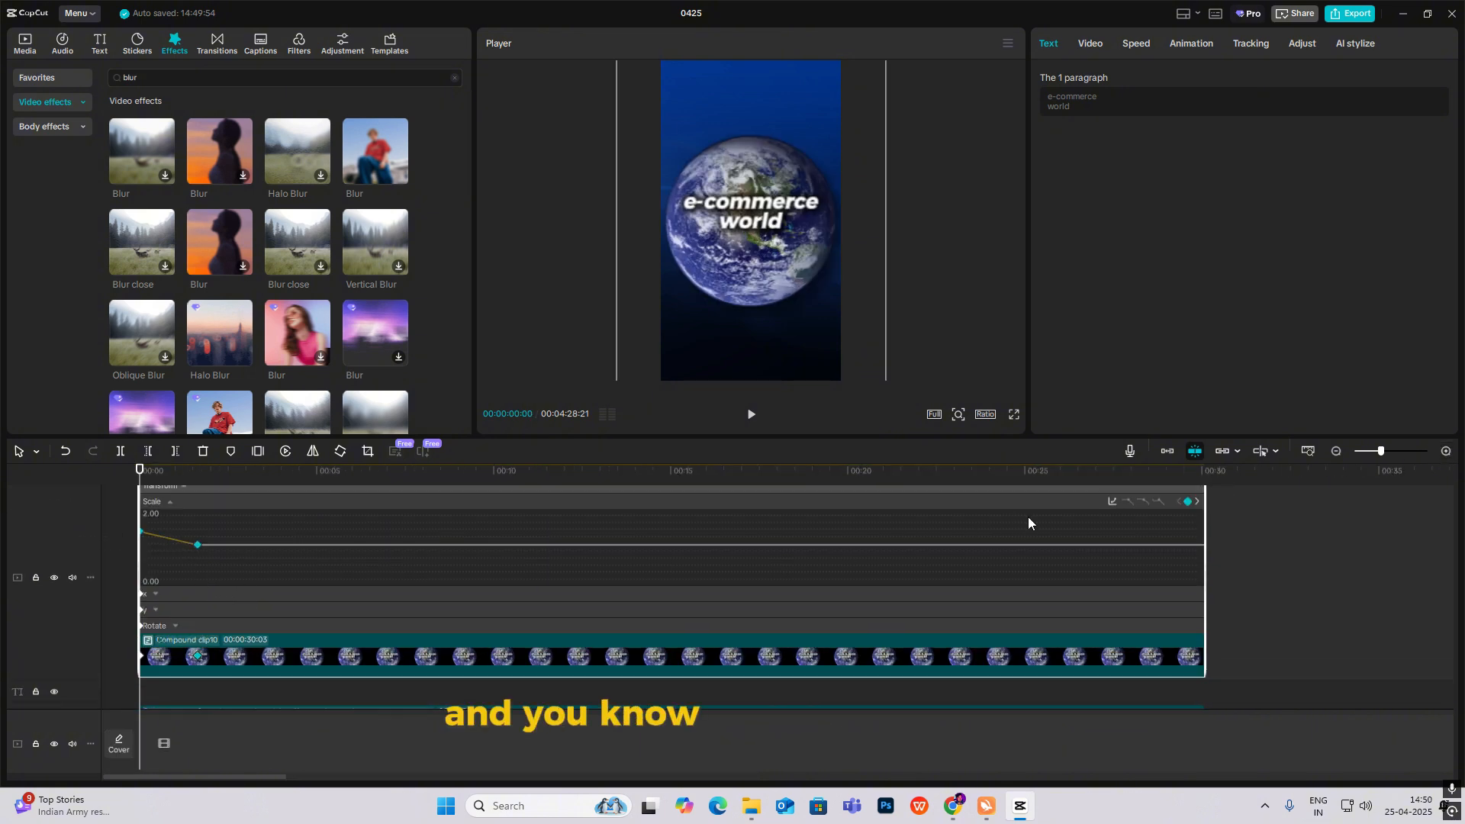
{"action": "left_click", "coordinate": [1111, 502]}
{"action": "left_click", "coordinate": [1220, 620]}
{"action": "key", "text": "space"}
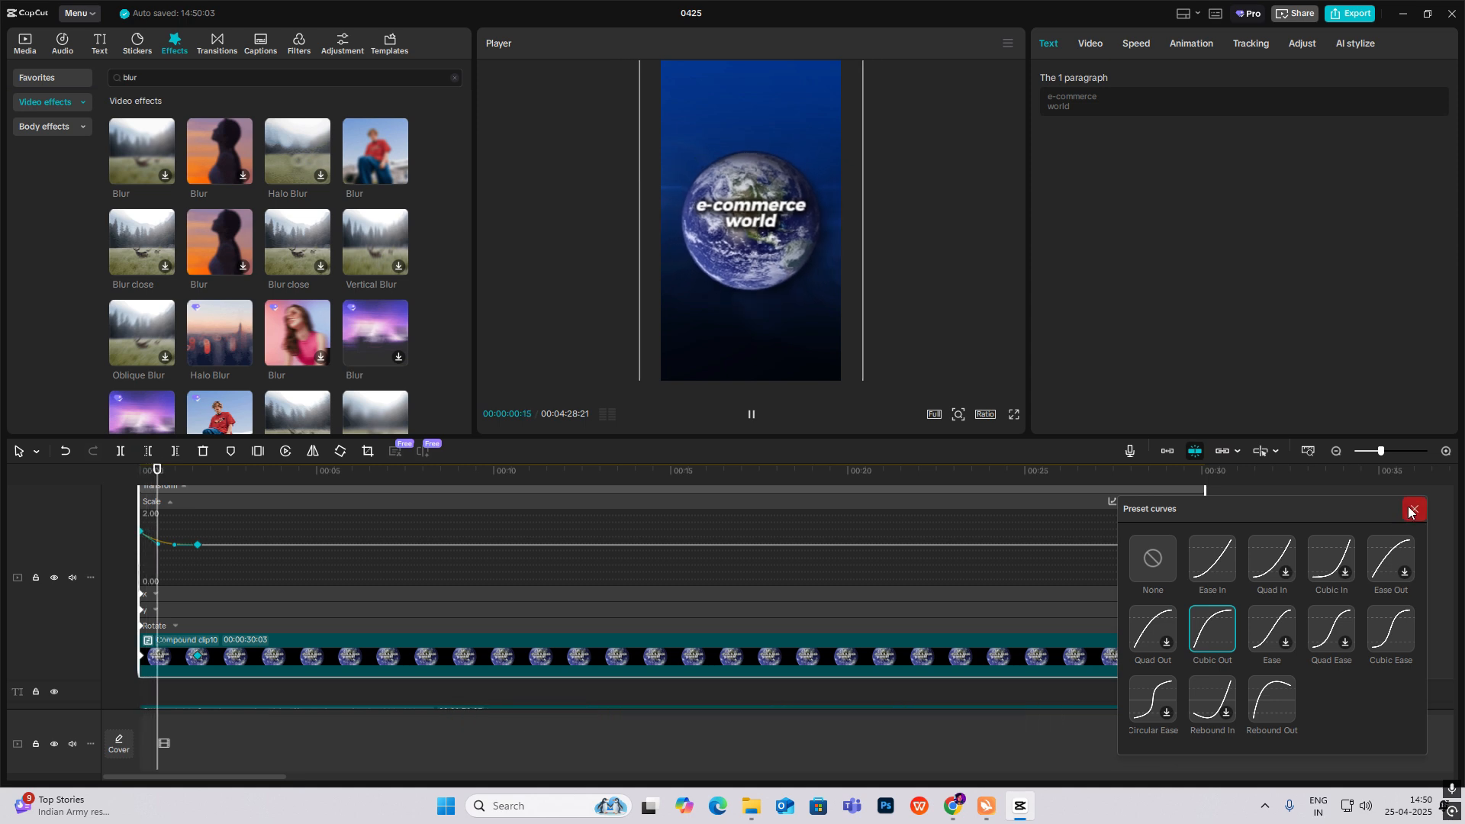
{"action": "left_click", "coordinate": [1411, 511]}
Hide the globe clip's keyframe graphs and play its zoom-out animation from the start.
{"action": "left_click", "coordinate": [263, 598]}
{"action": "key", "text": "space"}
{"action": "left_click", "coordinate": [191, 608]}
{"action": "left_click", "coordinate": [199, 629]}
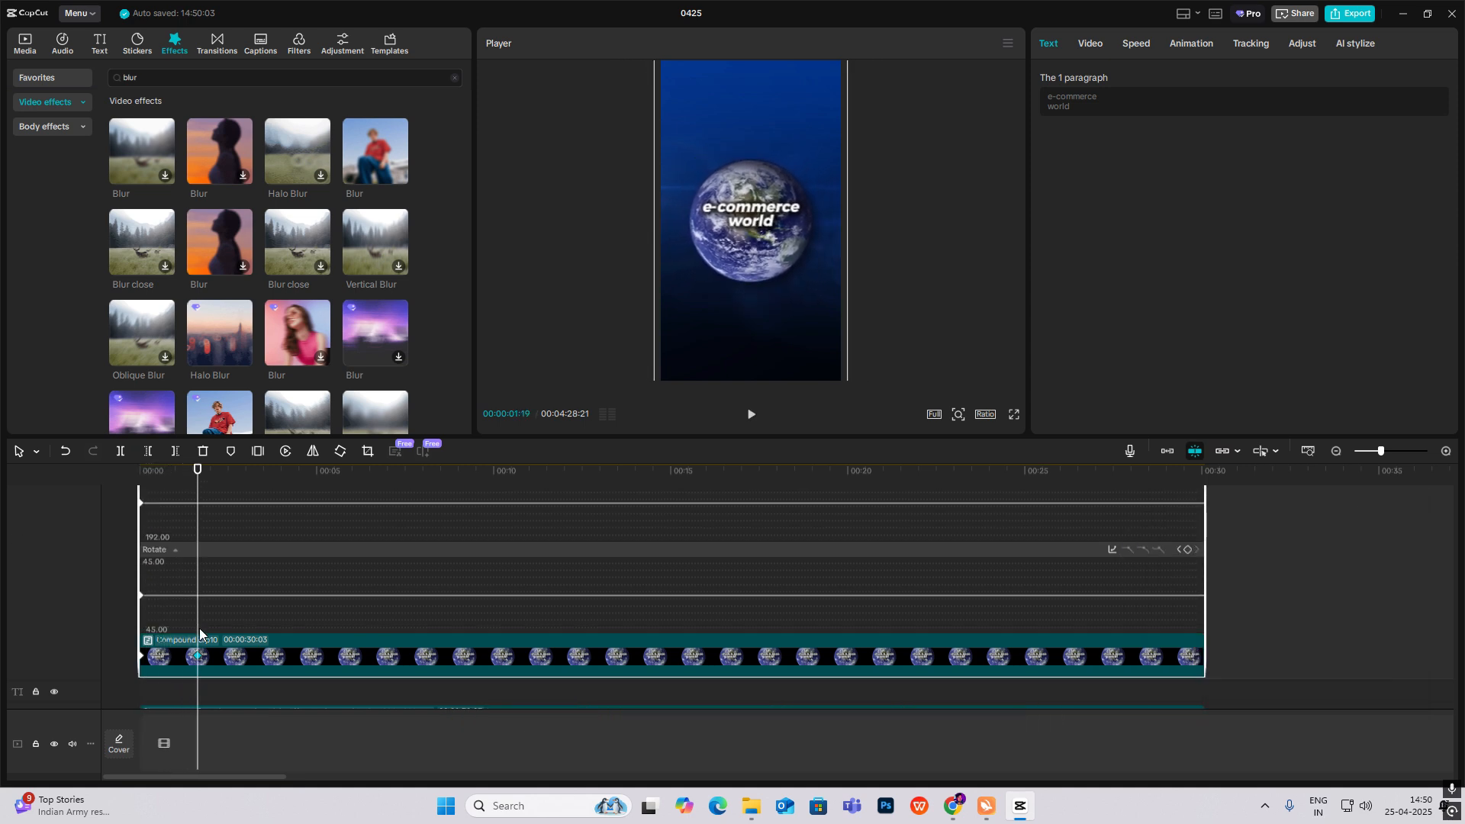
{"action": "key", "text": "alt+k"}
{"action": "left_click", "coordinate": [115, 591]}
{"action": "key", "text": "space"}
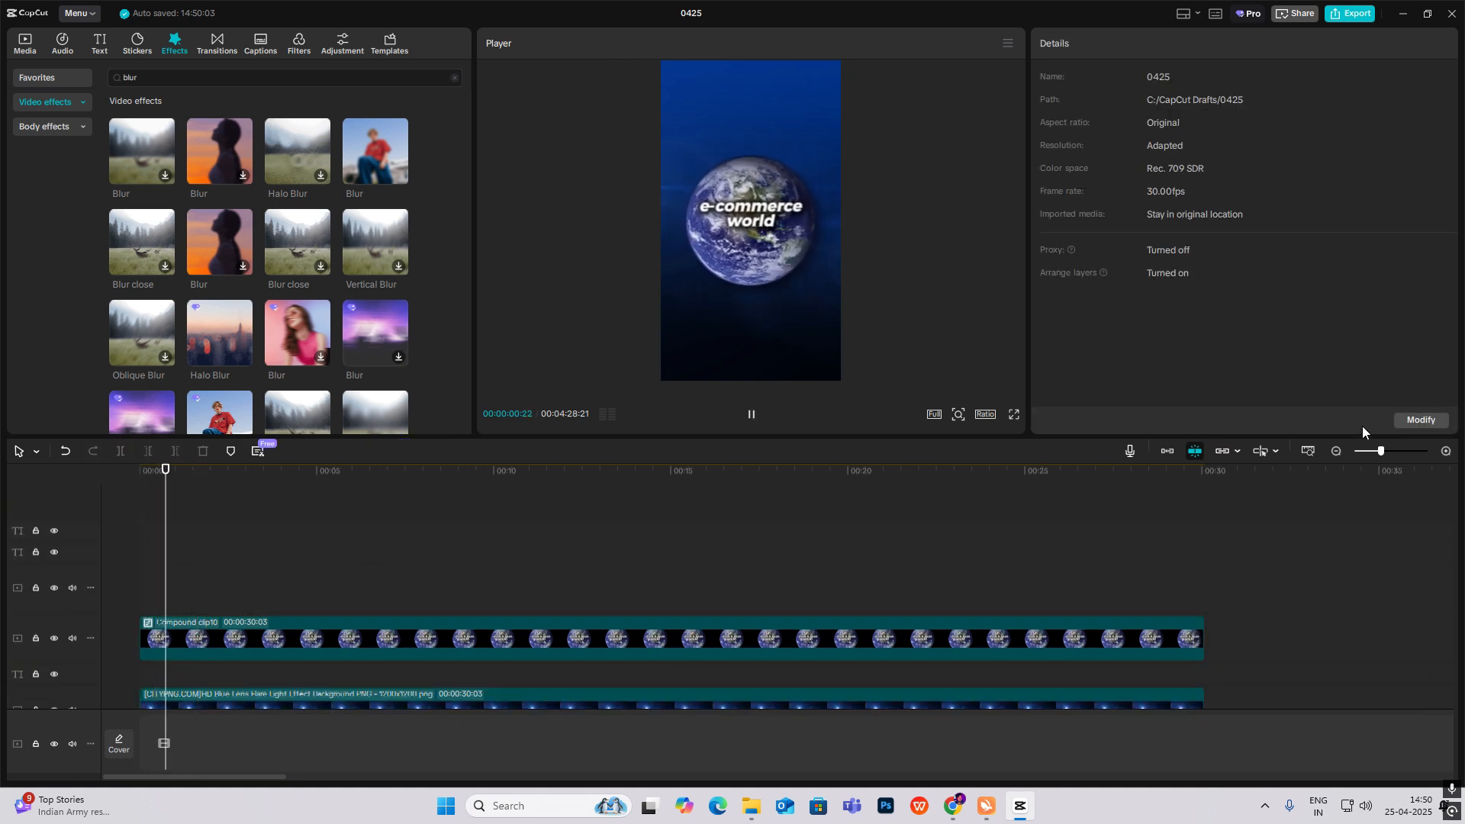
{"action": "key", "text": "space"}
Find the "easy to FEEL like" scene in the eCommerce update reference clip.
{"action": "left_click", "coordinate": [1335, 451]}
{"action": "left_click", "coordinate": [115, 541]}
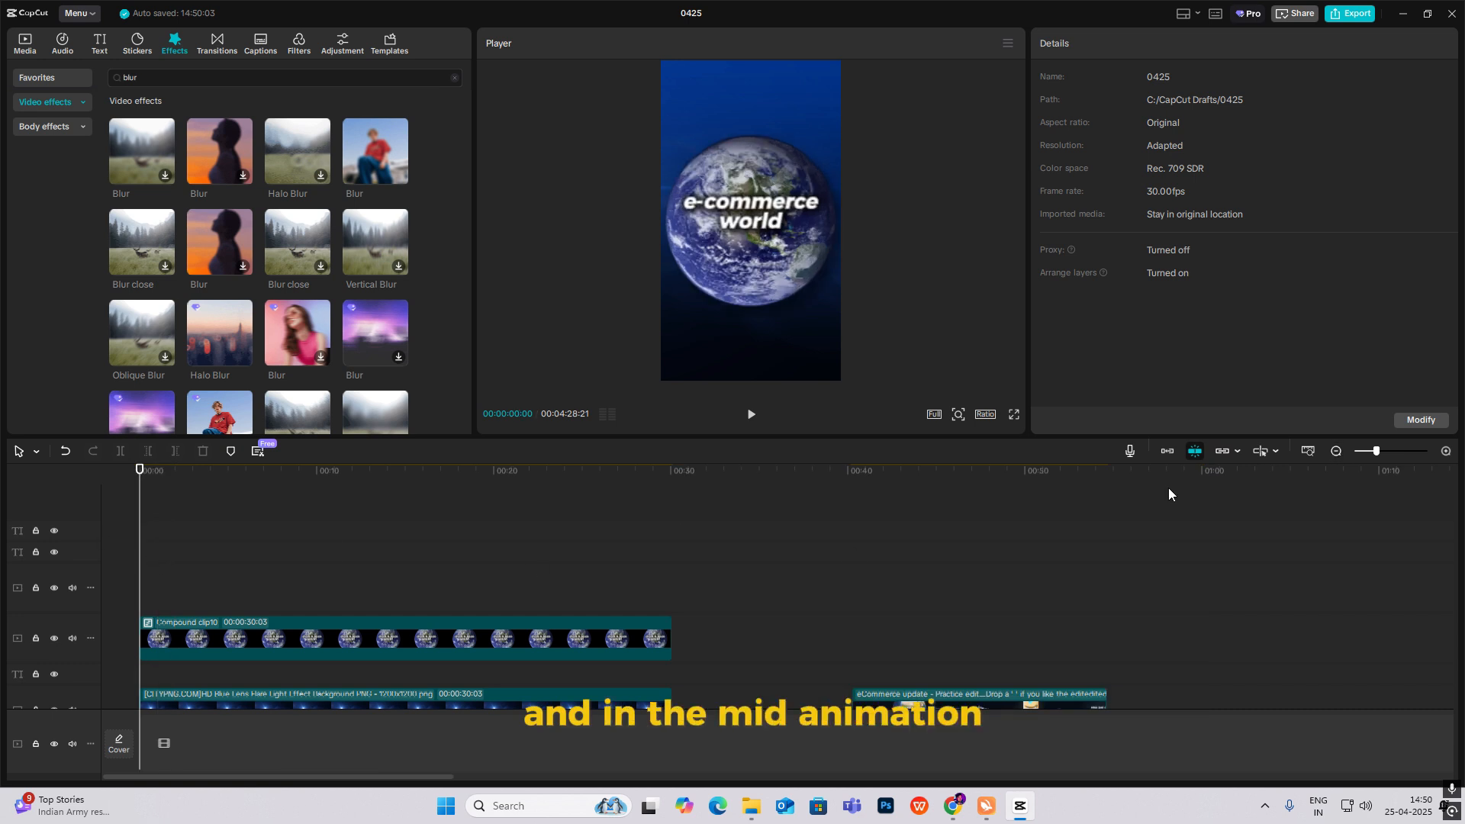
{"action": "left_click", "coordinate": [1446, 450]}
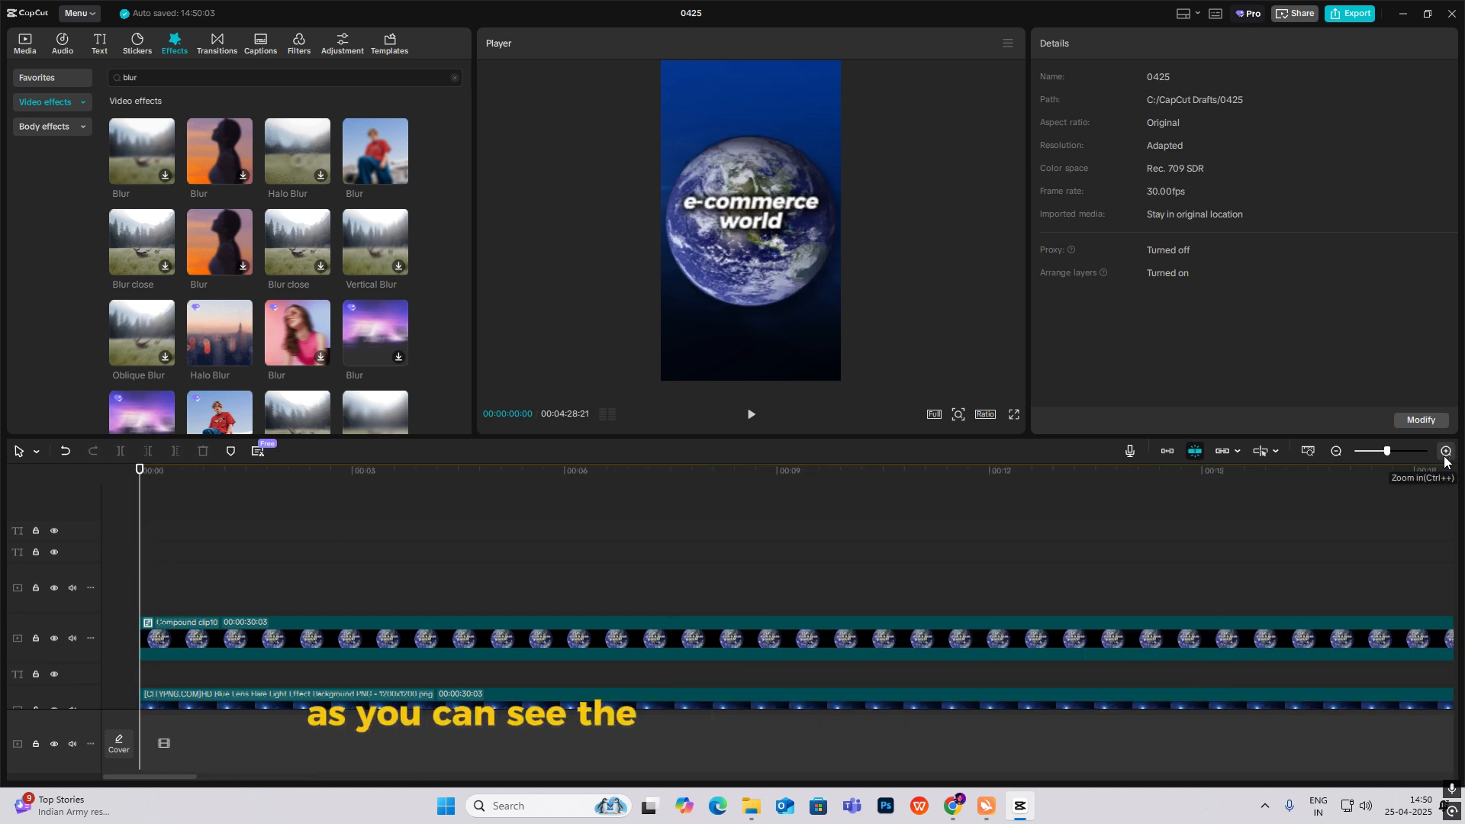
{"action": "left_click", "coordinate": [1336, 450]}
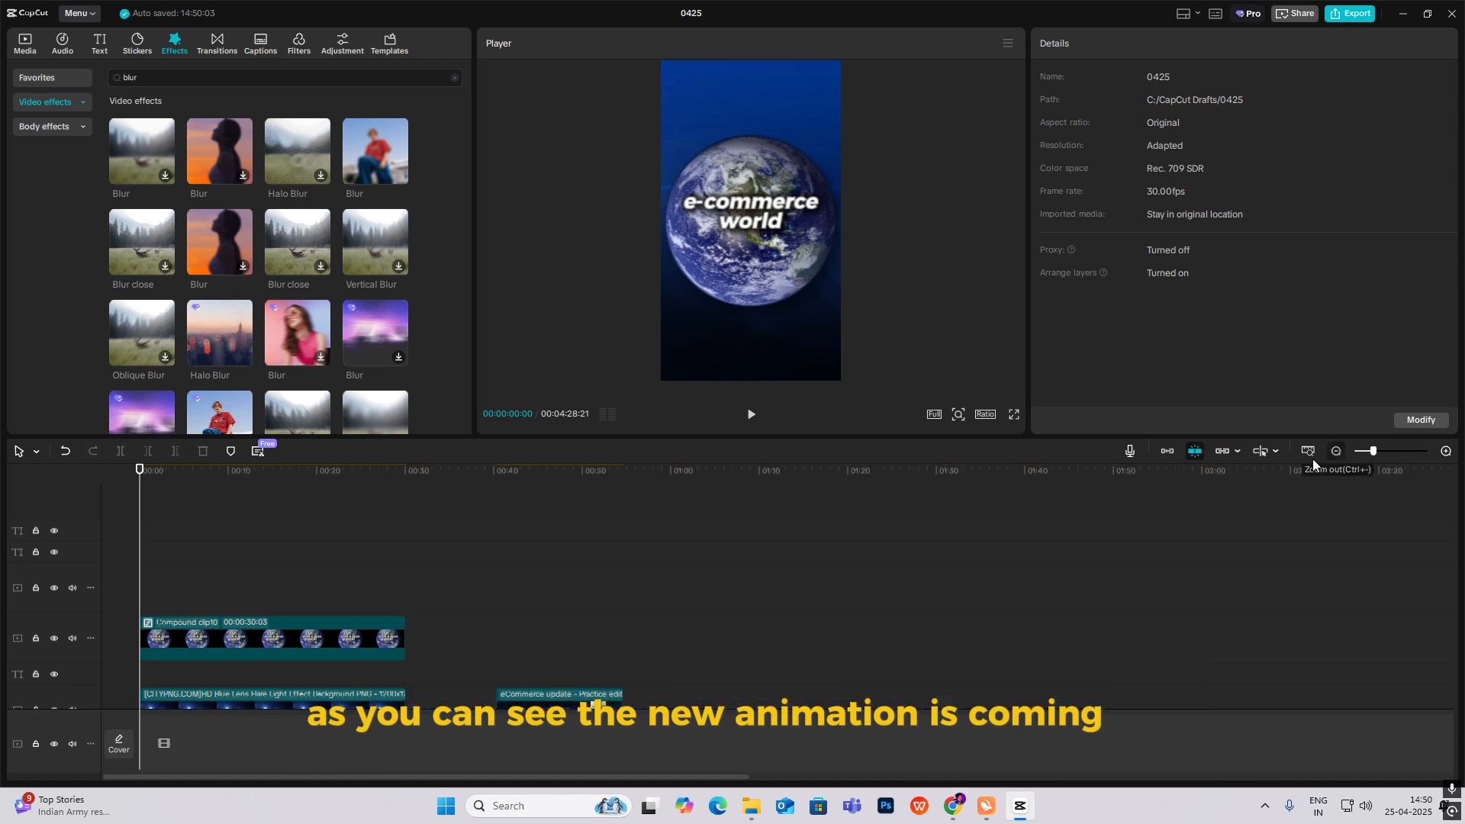
{"action": "scroll", "coordinate": [513, 564], "scroll_direction": "down", "scroll_amount": 2}
{"action": "left_click", "coordinate": [501, 565]}
{"action": "left_click_drag", "start_coordinate": [503, 560], "coordinate": [511, 565]}
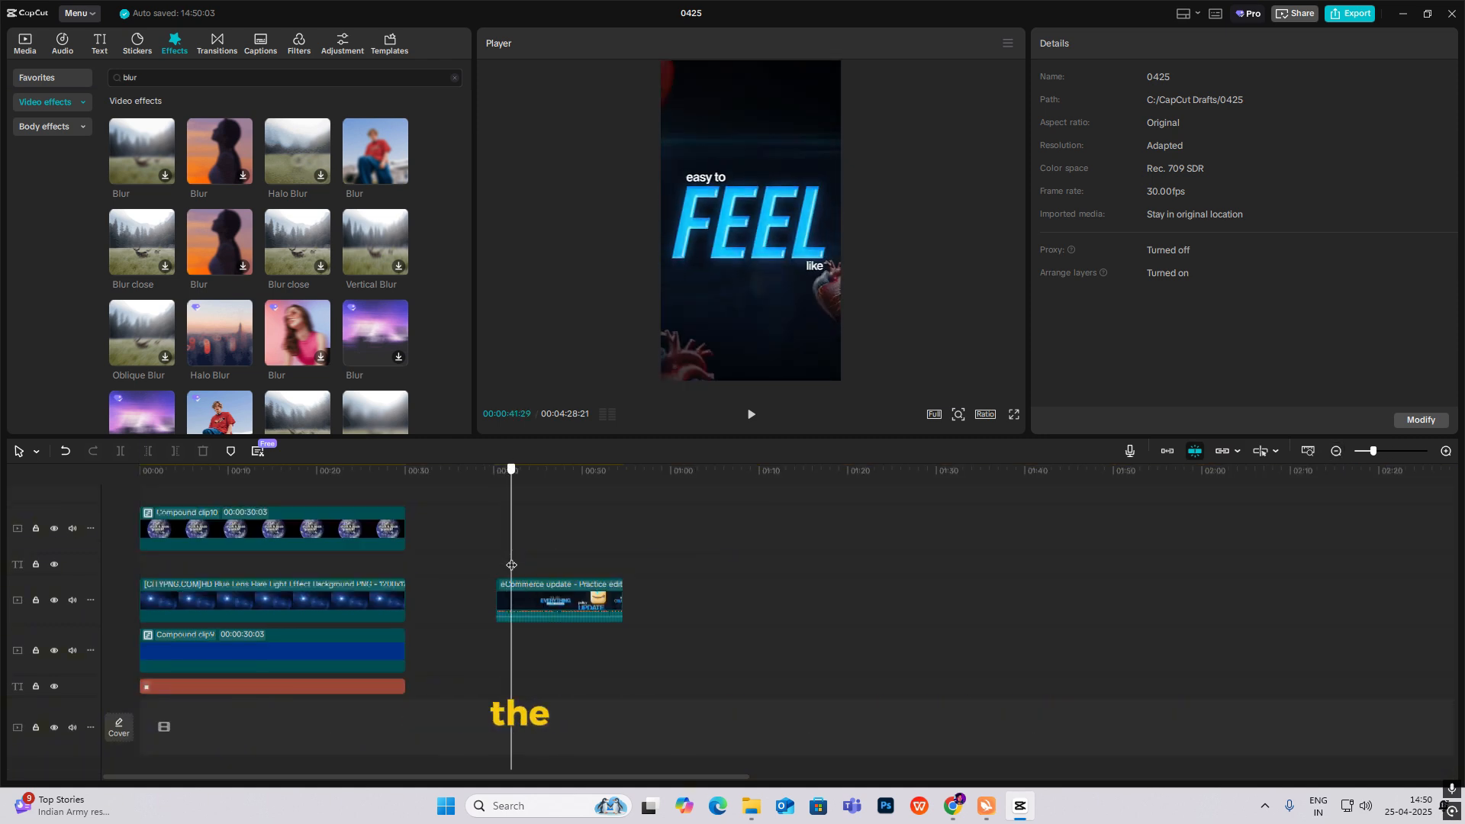
Extract the audio from the eCommerce update reference clip and deactivate the extracted audio clip.
{"action": "left_click", "coordinate": [531, 598]}
{"action": "right_click", "coordinate": [543, 598]}
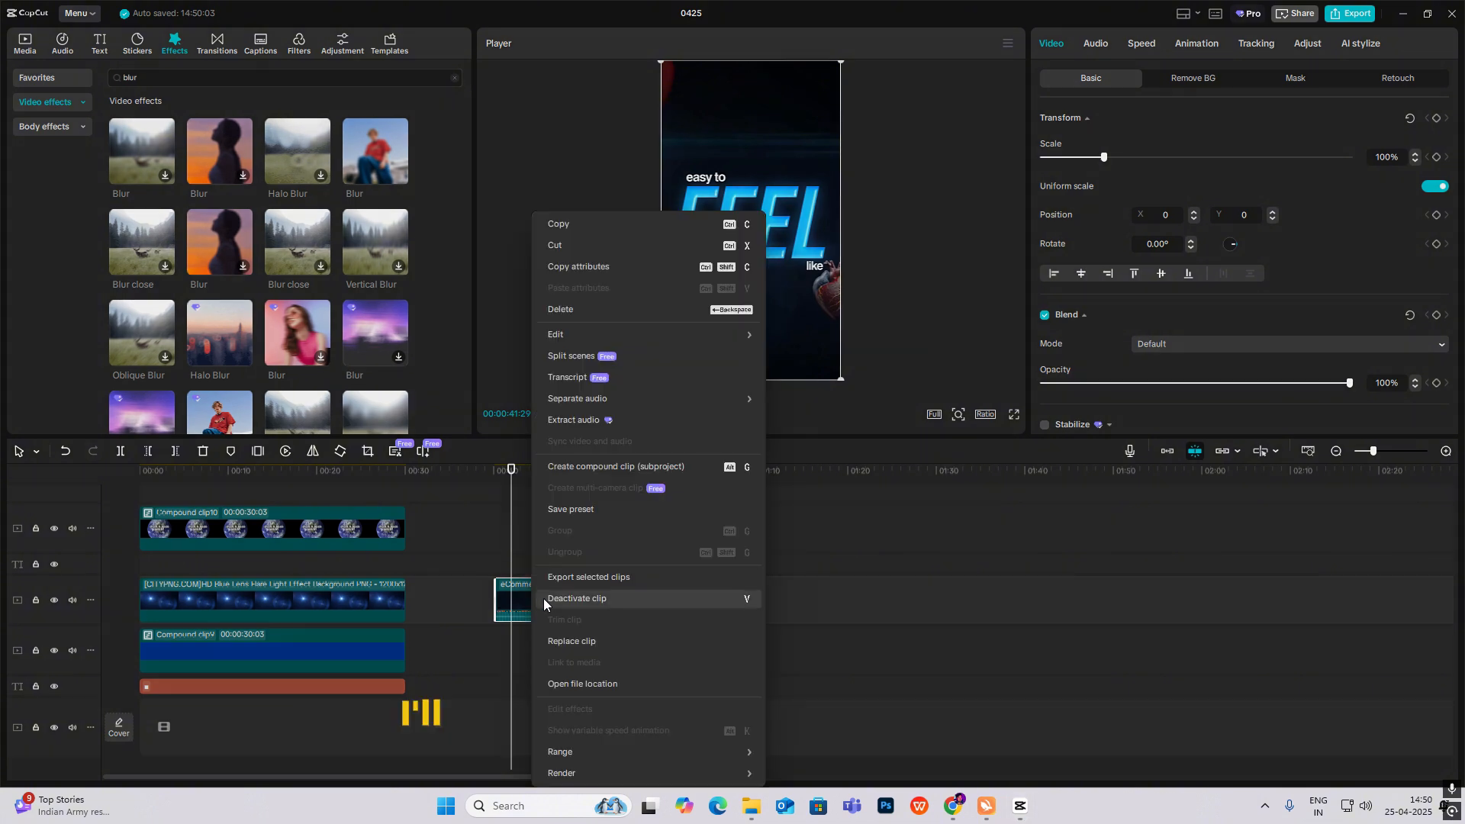
{"action": "left_click", "coordinate": [575, 419]}
{"action": "left_click", "coordinate": [541, 752]}
{"action": "key", "text": "v"}
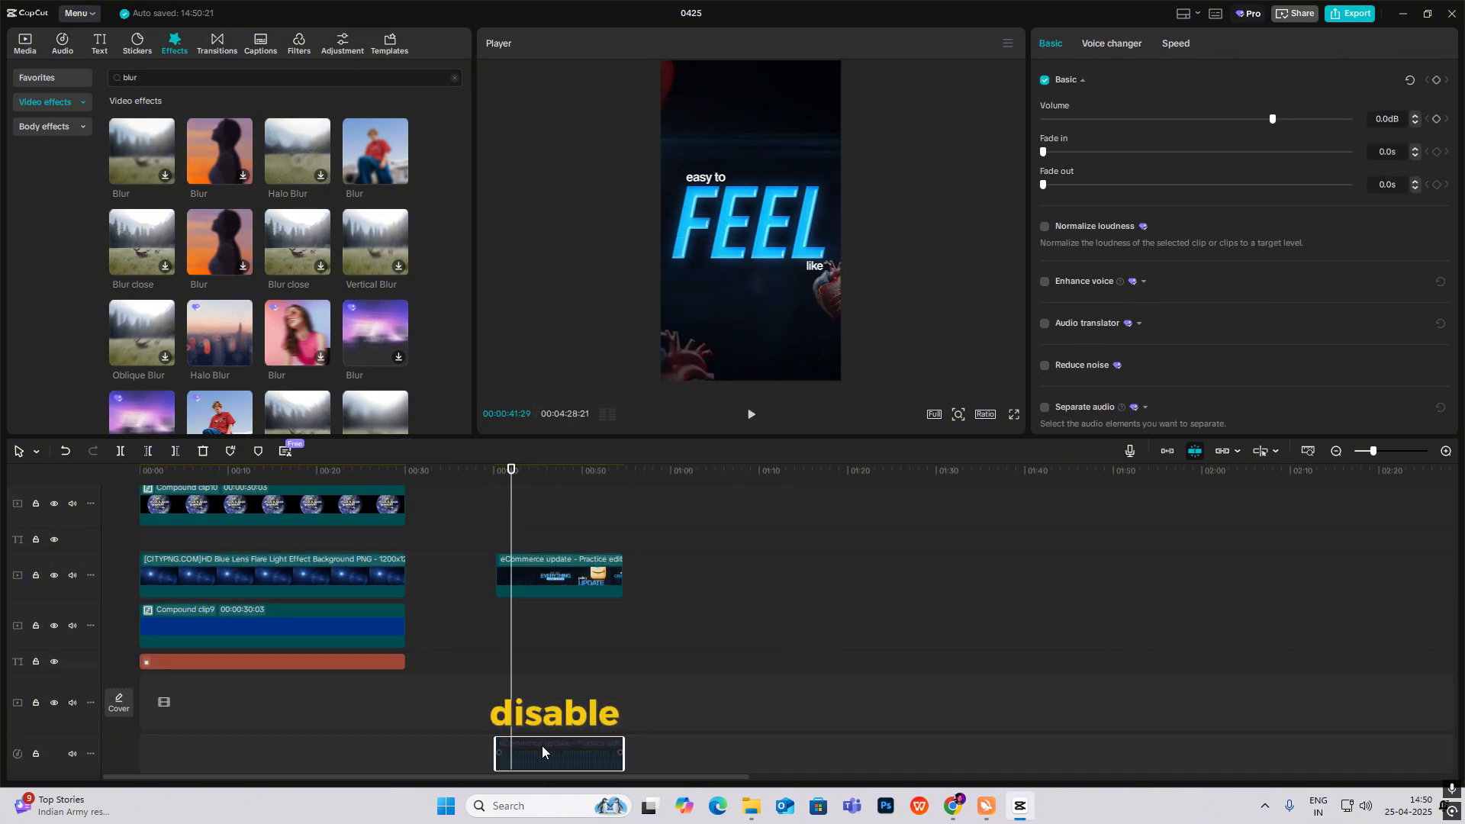
Review the reference clip's change from the globe title to the "easy to FEEL like" scene.
{"action": "left_click", "coordinate": [493, 516]}
{"action": "key", "text": "space"}
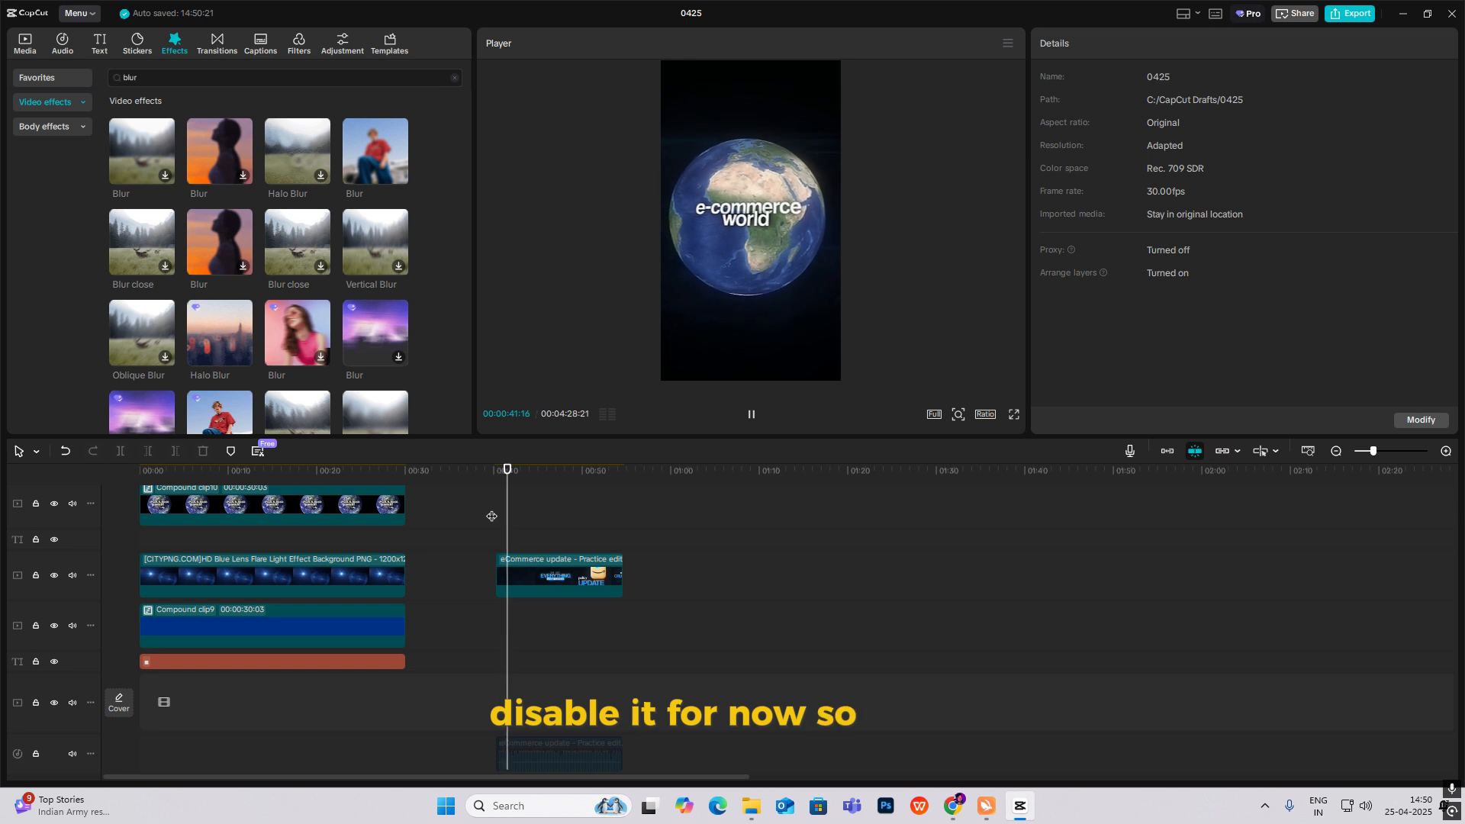
{"action": "key", "text": "space"}
{"action": "left_click", "coordinate": [492, 517]}
{"action": "left_click_drag", "start_coordinate": [495, 517], "coordinate": [511, 526]}
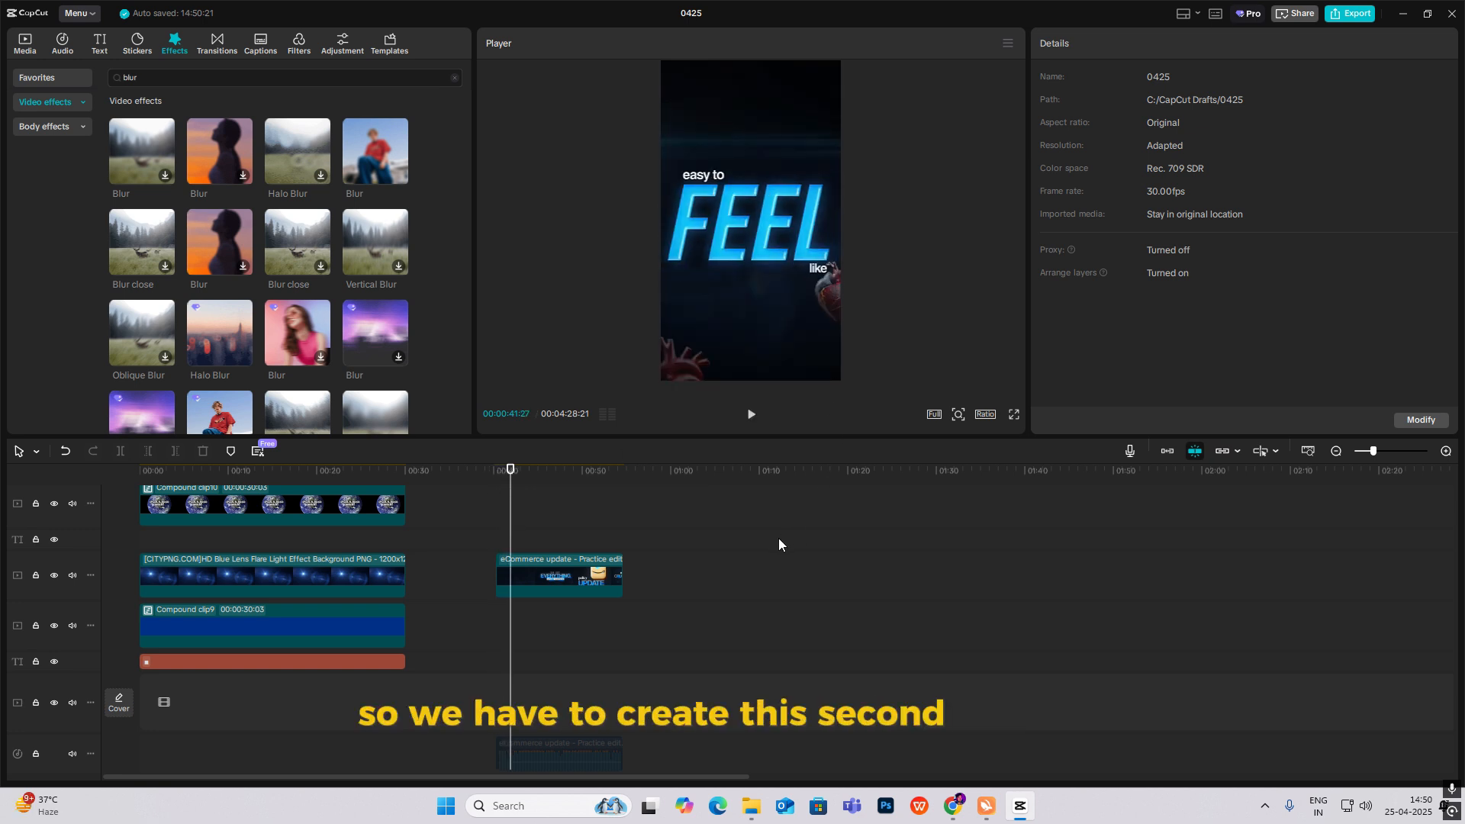
{"action": "scroll", "coordinate": [476, 545], "scroll_direction": "up", "scroll_amount": 3}
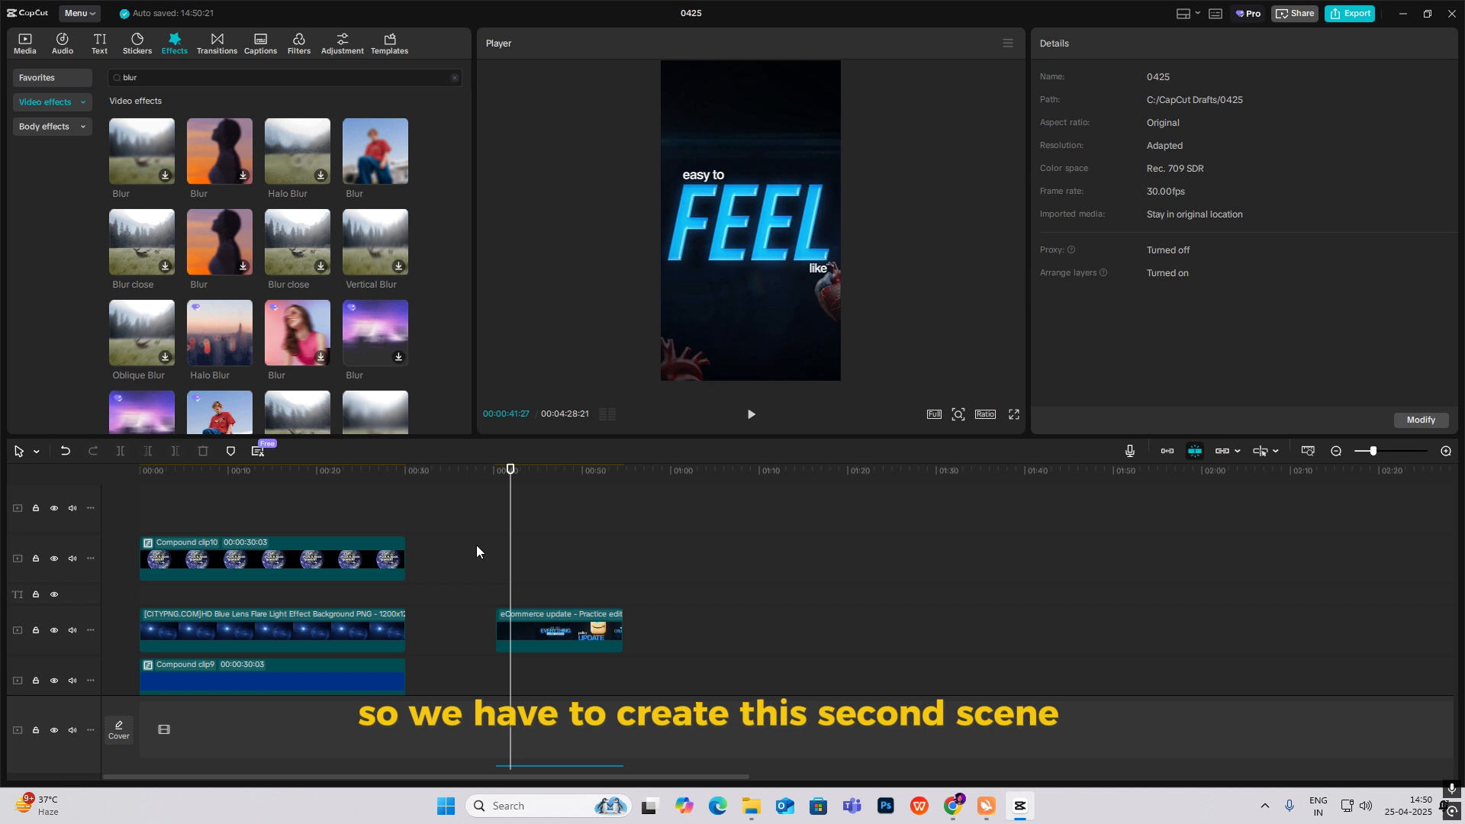
Move the prepared "easy to", "FEEL" and "like" clips together to the start of the timeline, above the globe clip.
{"action": "left_click", "coordinate": [1341, 451]}
{"action": "left_click", "coordinate": [593, 531]}
{"action": "left_click_drag", "start_coordinate": [557, 528], "coordinate": [611, 696]}
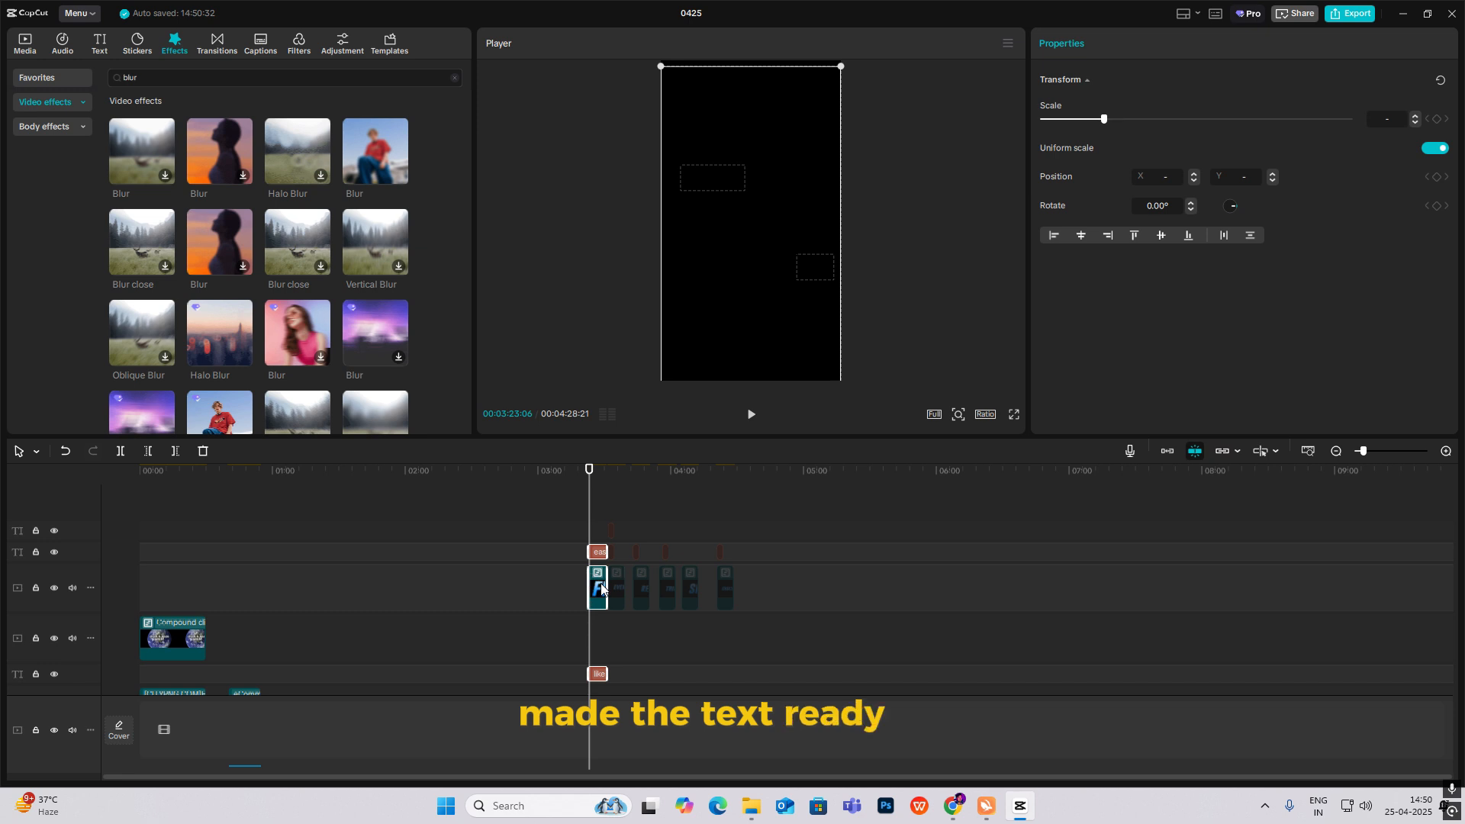
{"action": "left_click_drag", "start_coordinate": [604, 589], "coordinate": [163, 562]}
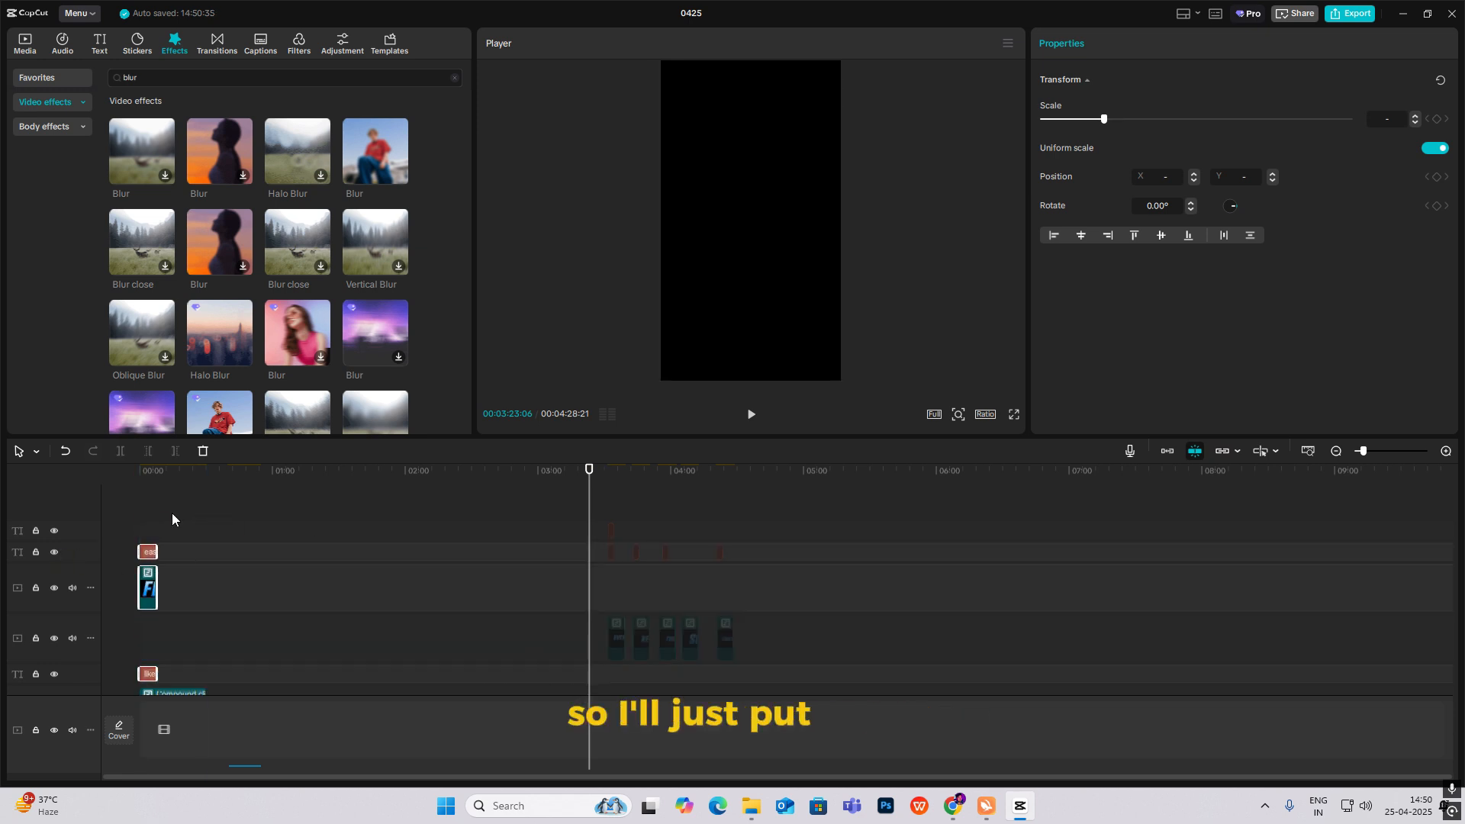
{"action": "left_click", "coordinate": [125, 518]}
{"action": "left_click", "coordinate": [1446, 451]}
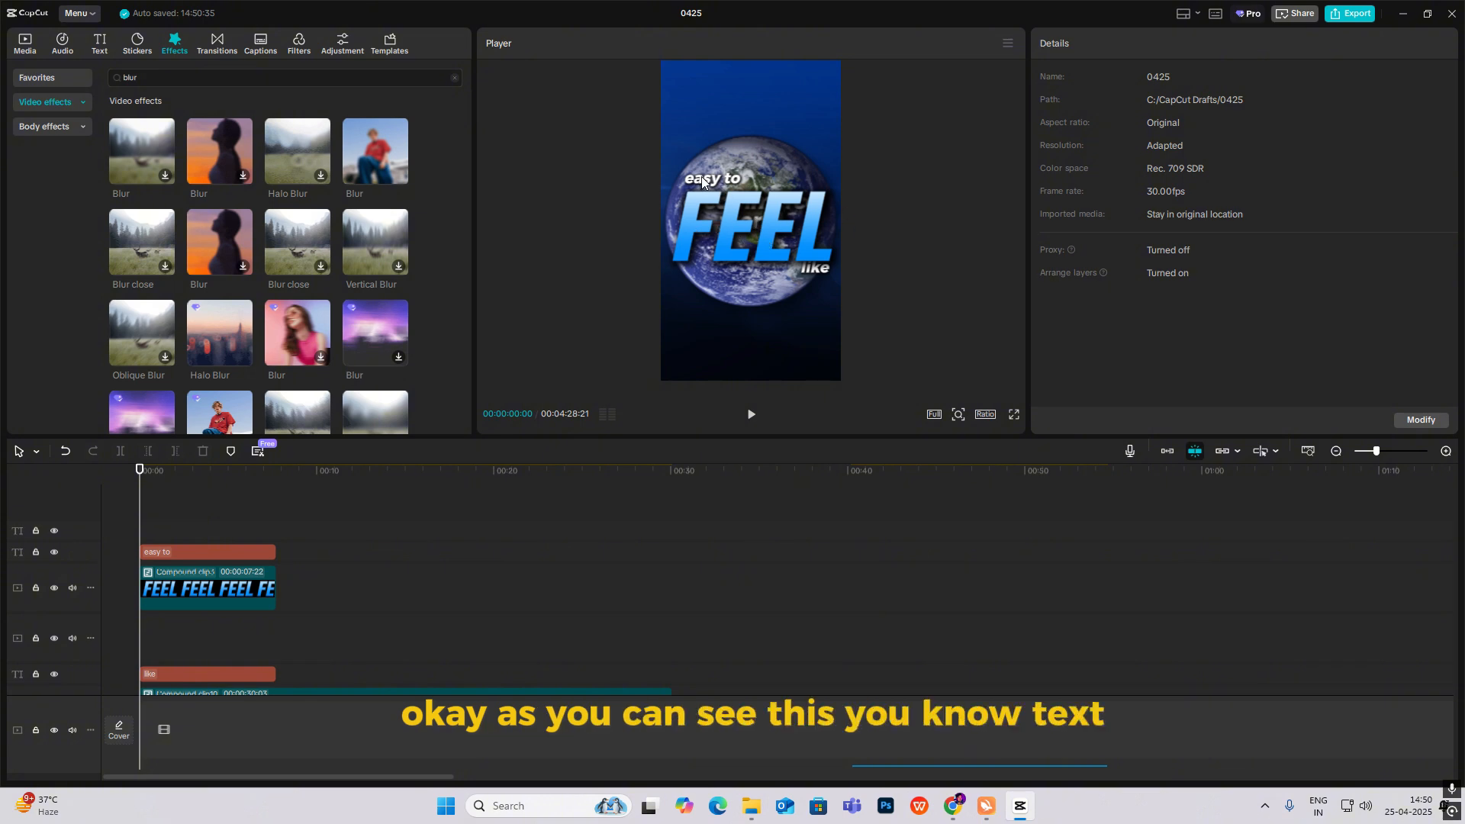
Add a default text clip around 00:00:14, position the text above the globe, and duplicate the clip on the track above.
{"action": "left_click", "coordinate": [701, 230]}
{"action": "left_click", "coordinate": [100, 44]}
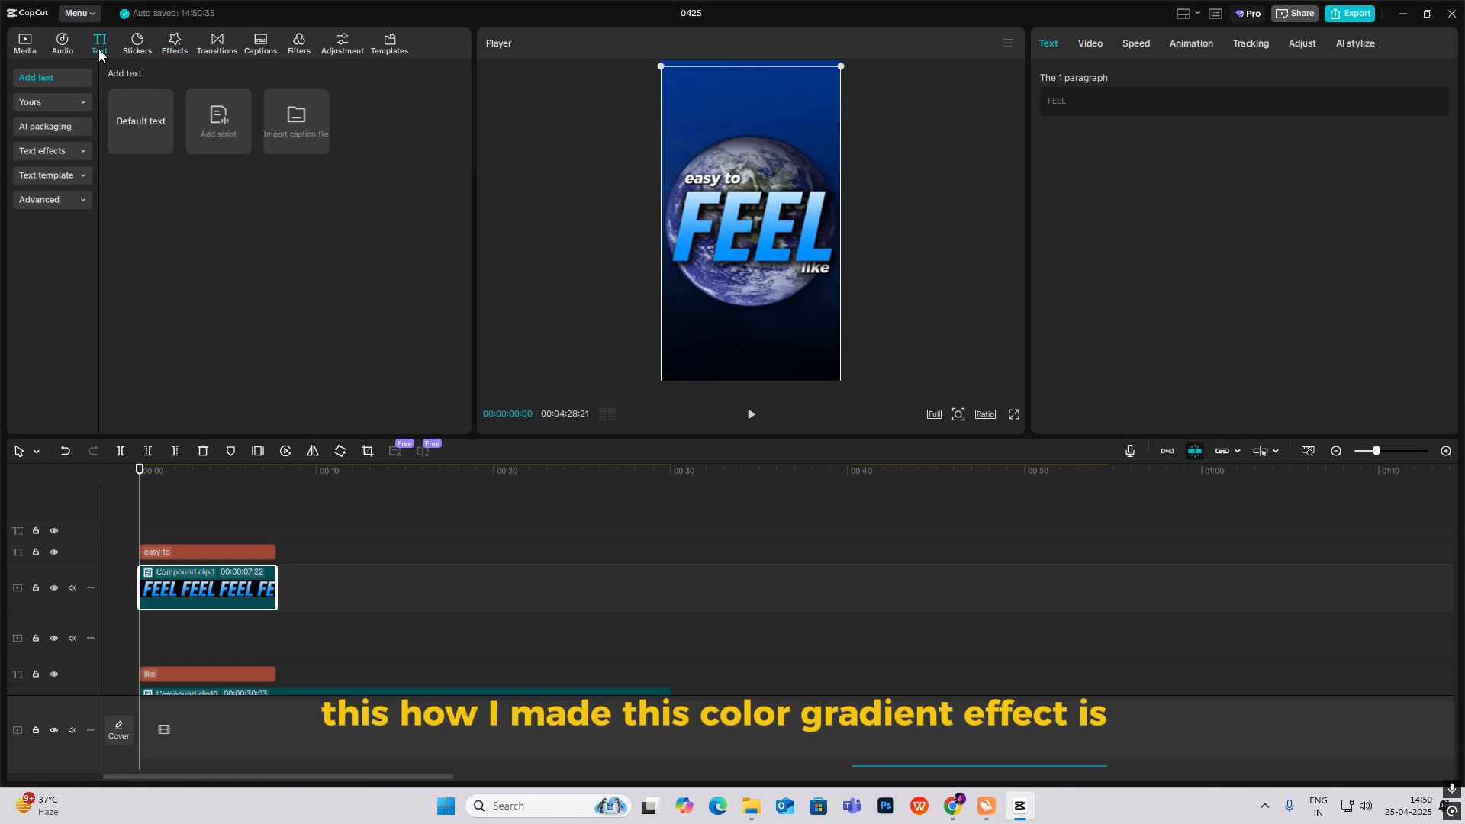
{"action": "left_click_drag", "start_coordinate": [136, 116], "coordinate": [409, 552]}
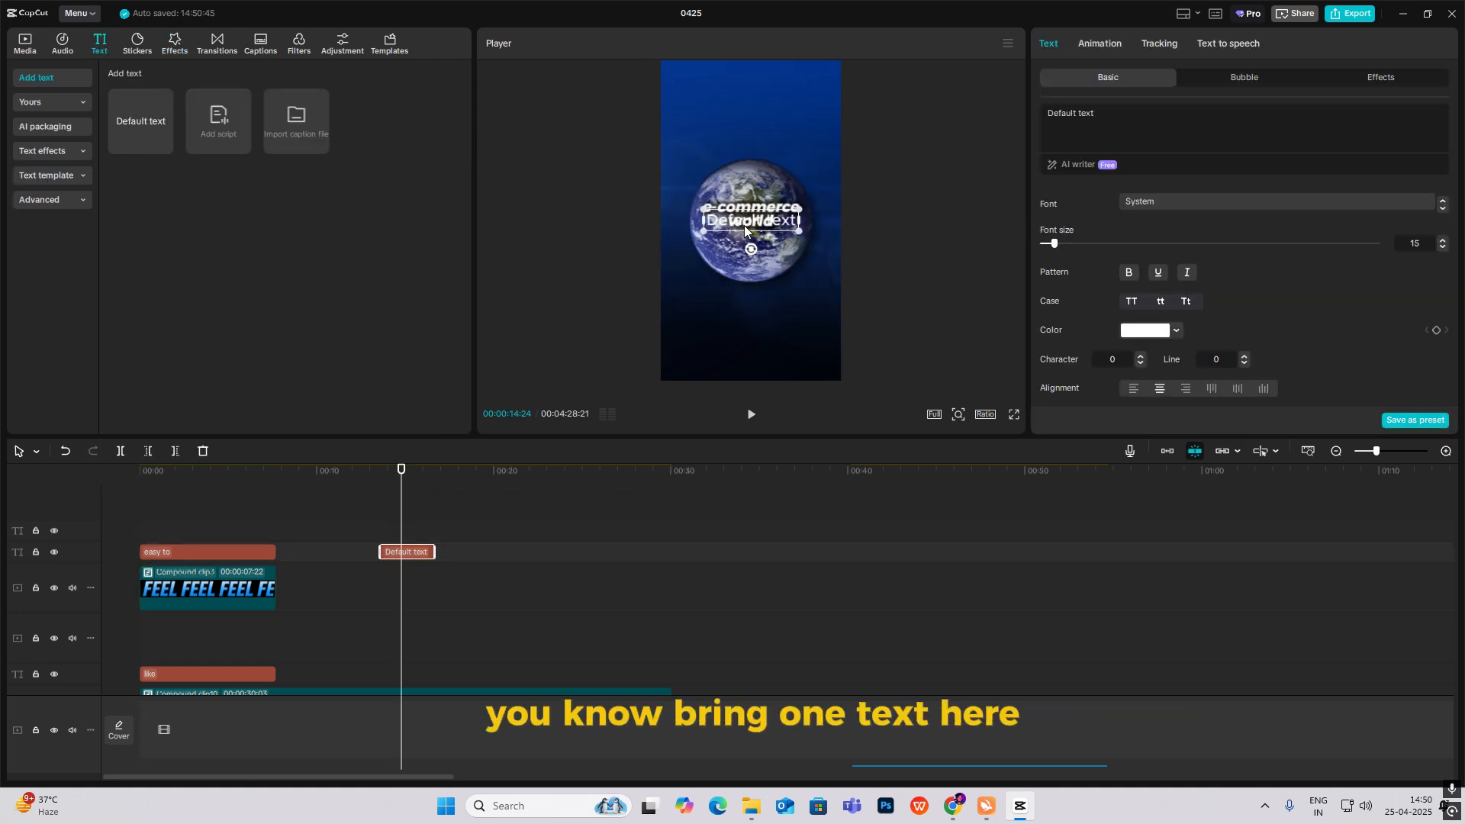
{"action": "left_click_drag", "start_coordinate": [744, 226], "coordinate": [744, 130]}
{"action": "key", "text": "ctrl+c"}
{"action": "key", "text": "ctrl+v"}
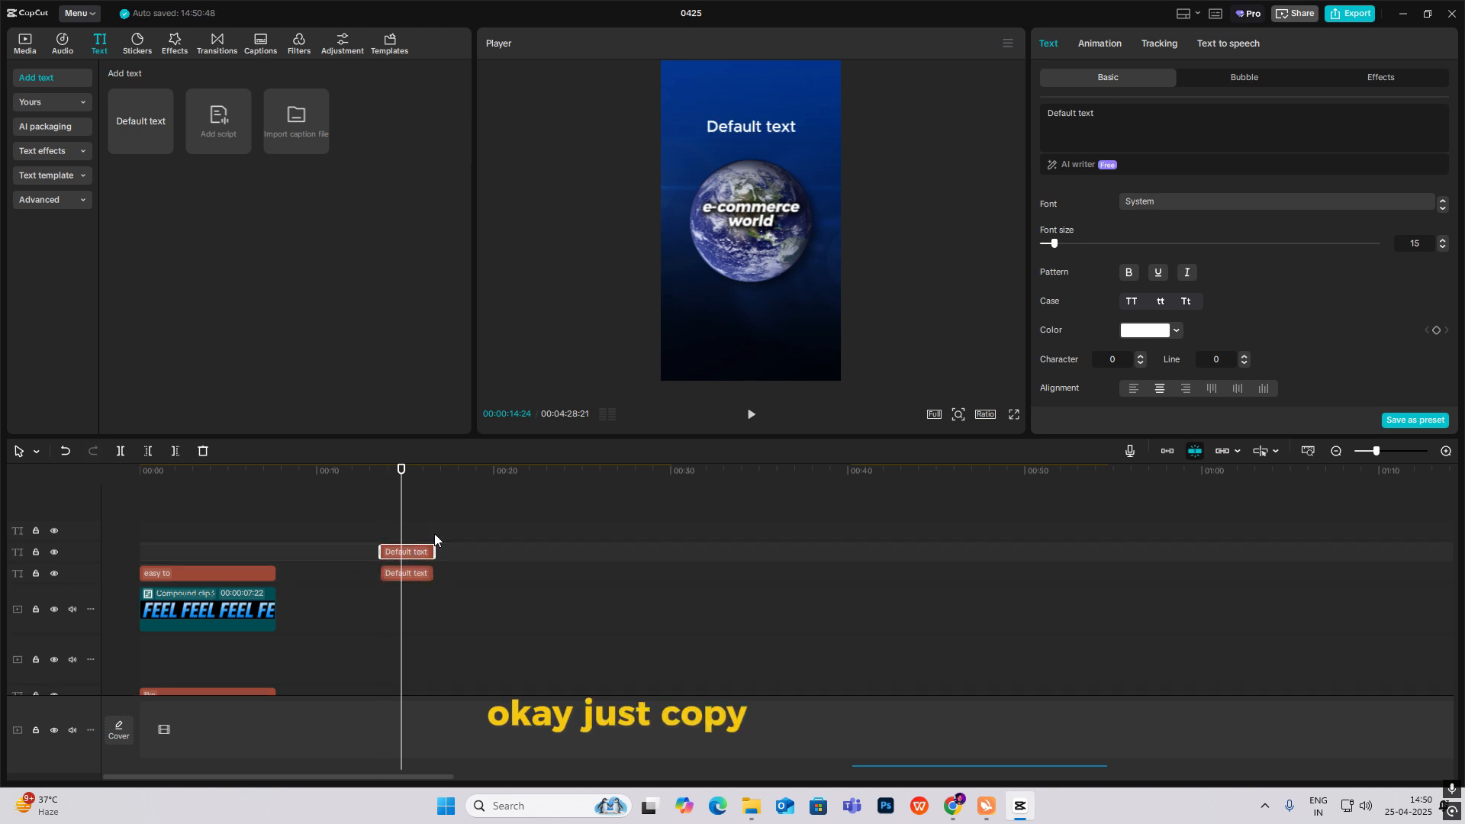
Colour the upper default text copy red (FF0000) and convert it into a compound clip.
{"action": "left_click", "coordinate": [1153, 330]}
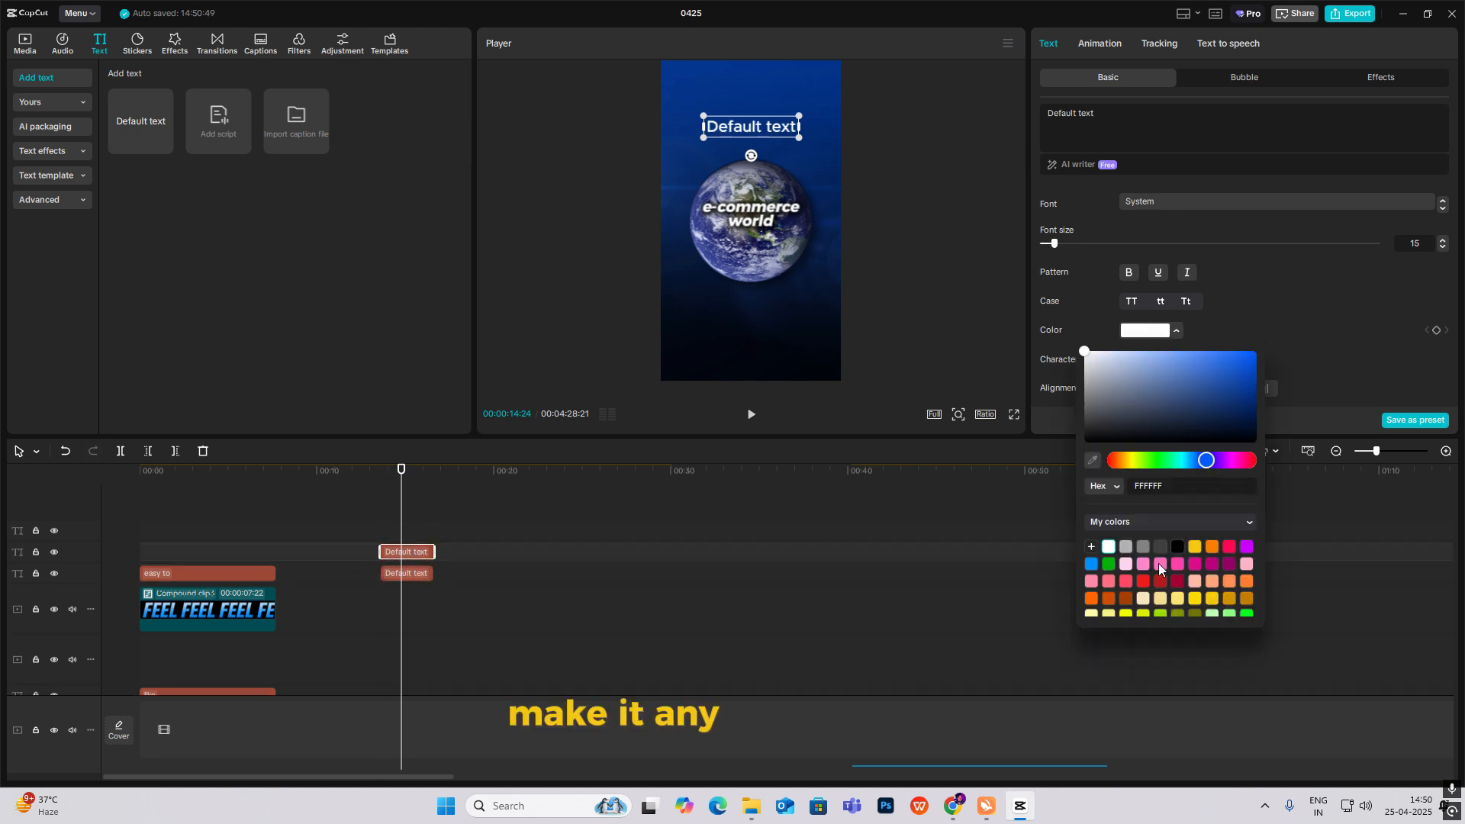
{"action": "left_click", "coordinate": [1142, 580]}
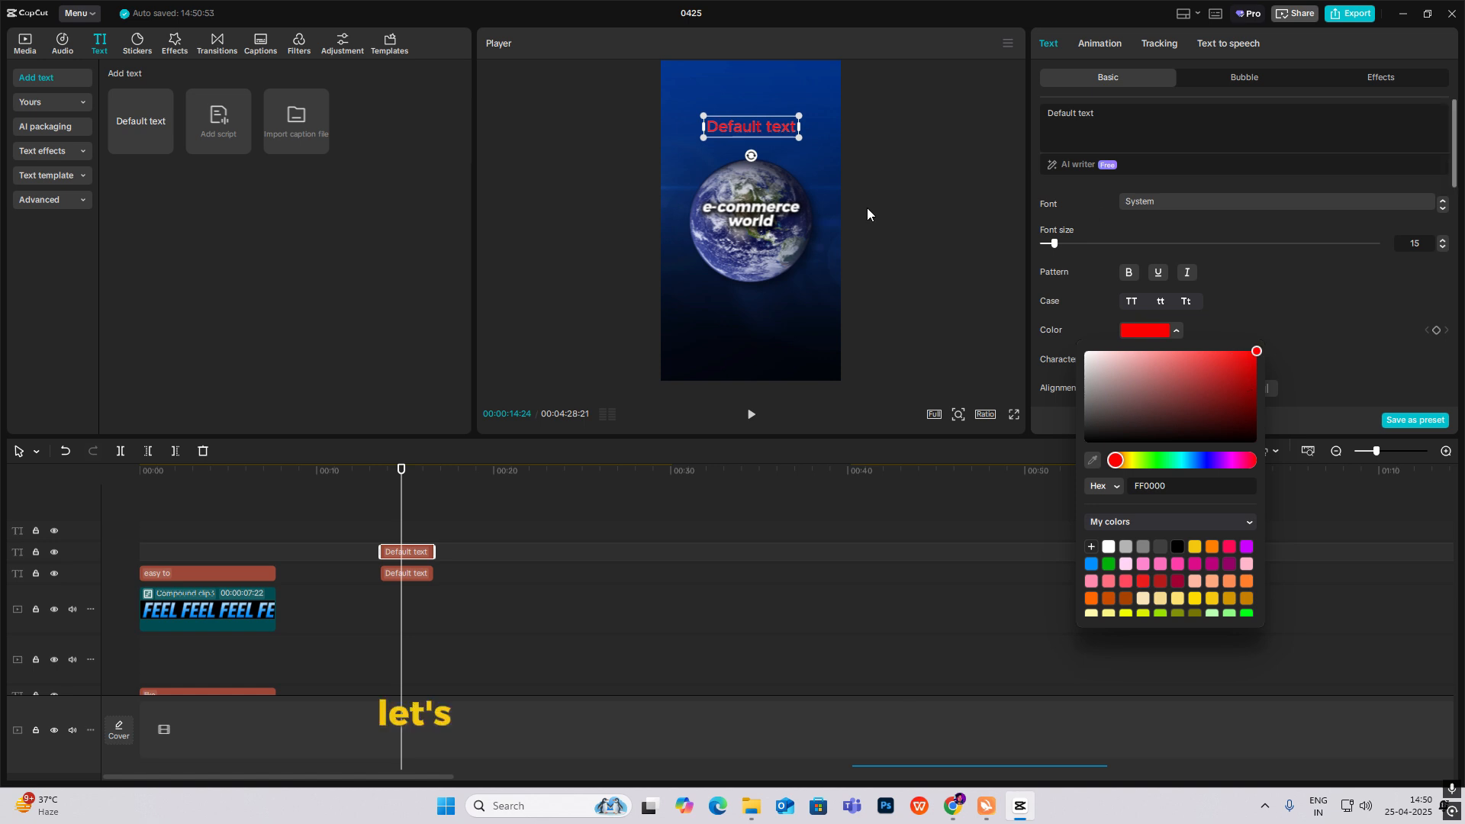
{"action": "left_click", "coordinate": [402, 556]}
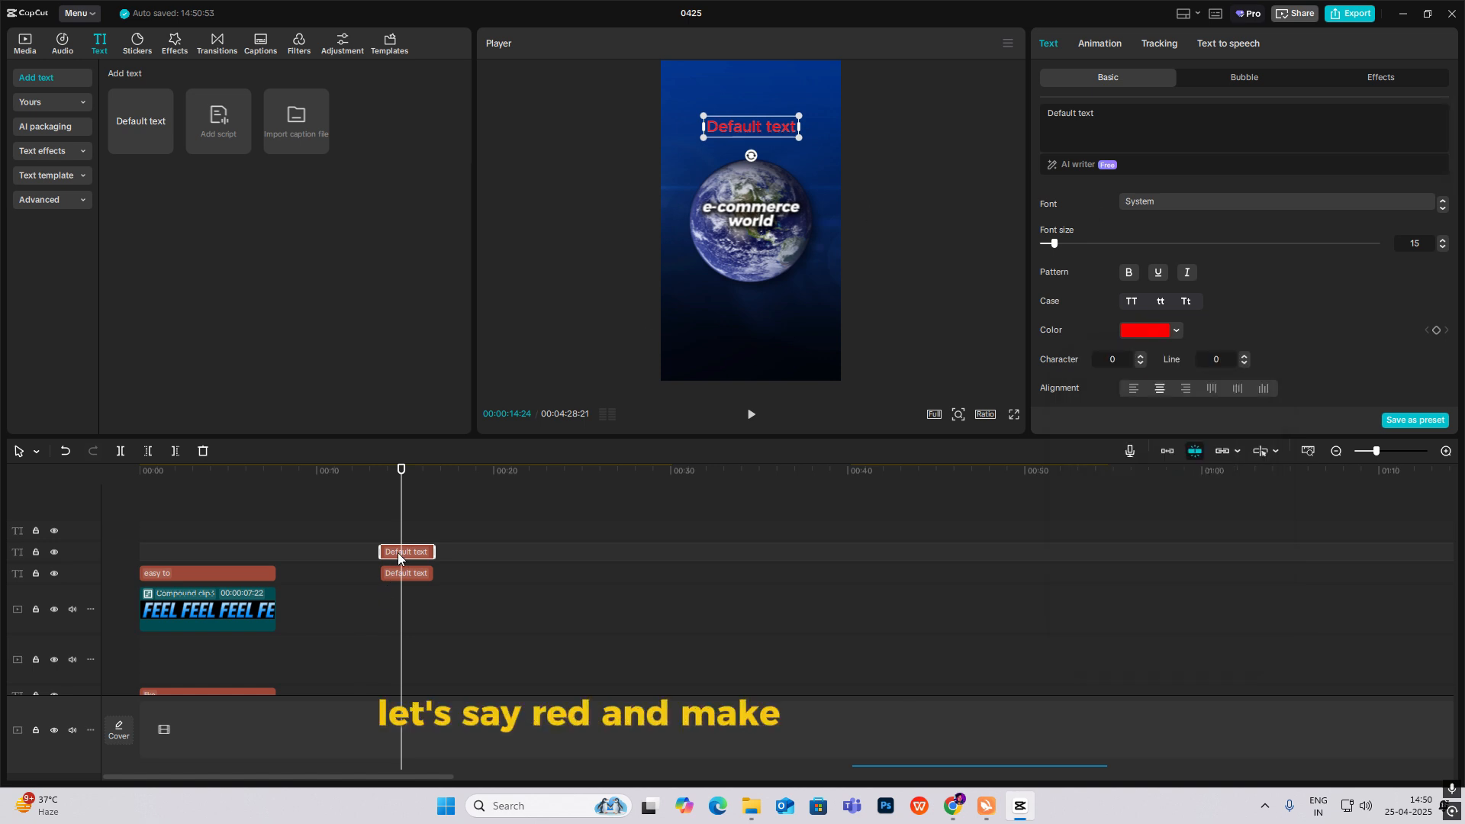
{"action": "key", "text": "alt+g"}
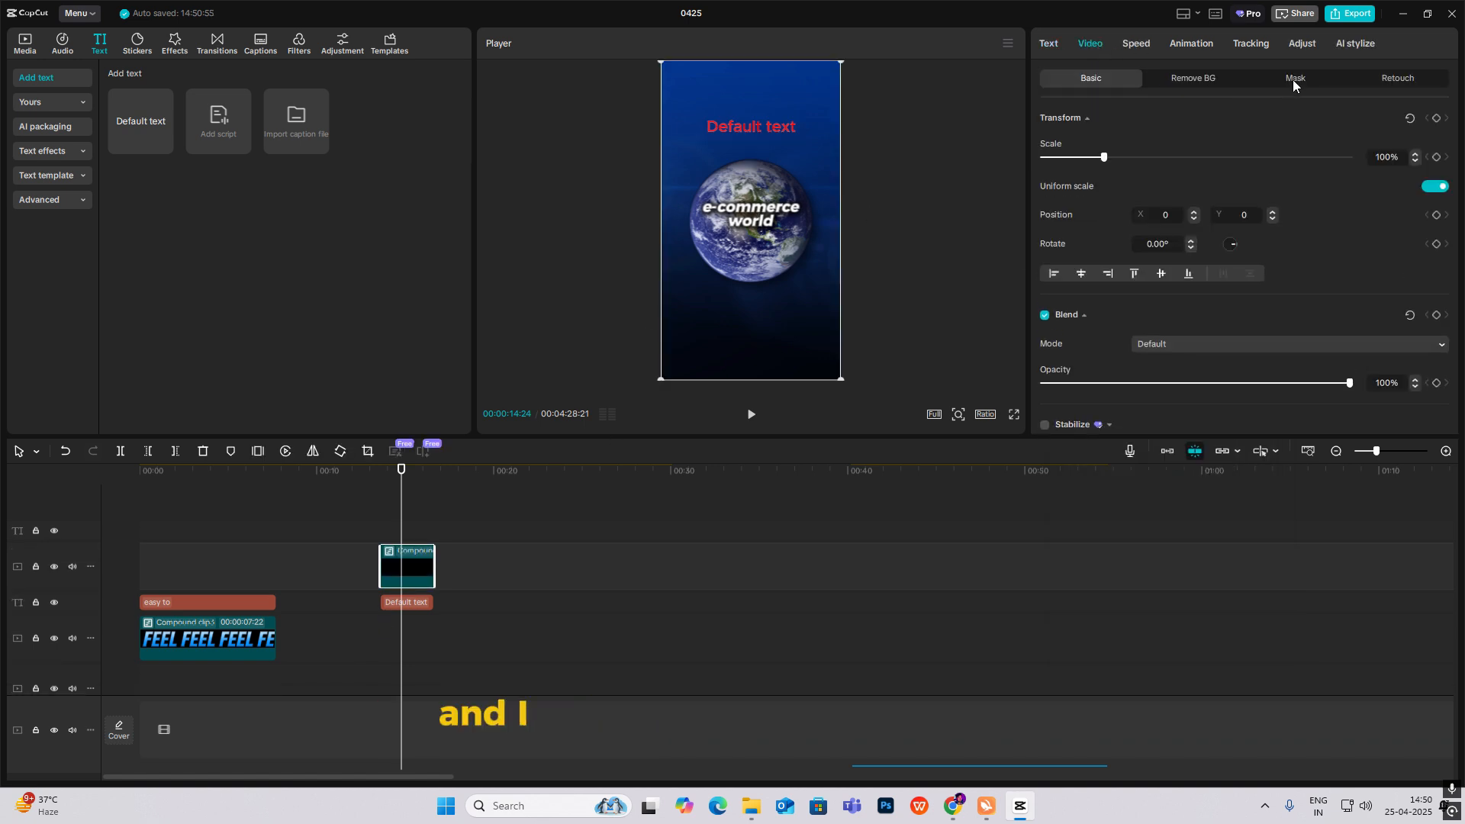
Add a Split mask to the red text compound clip, positioned across the text at X 41, Y 548 with feather 30.
{"action": "left_click", "coordinate": [1194, 78]}
{"action": "left_click", "coordinate": [1274, 76]}
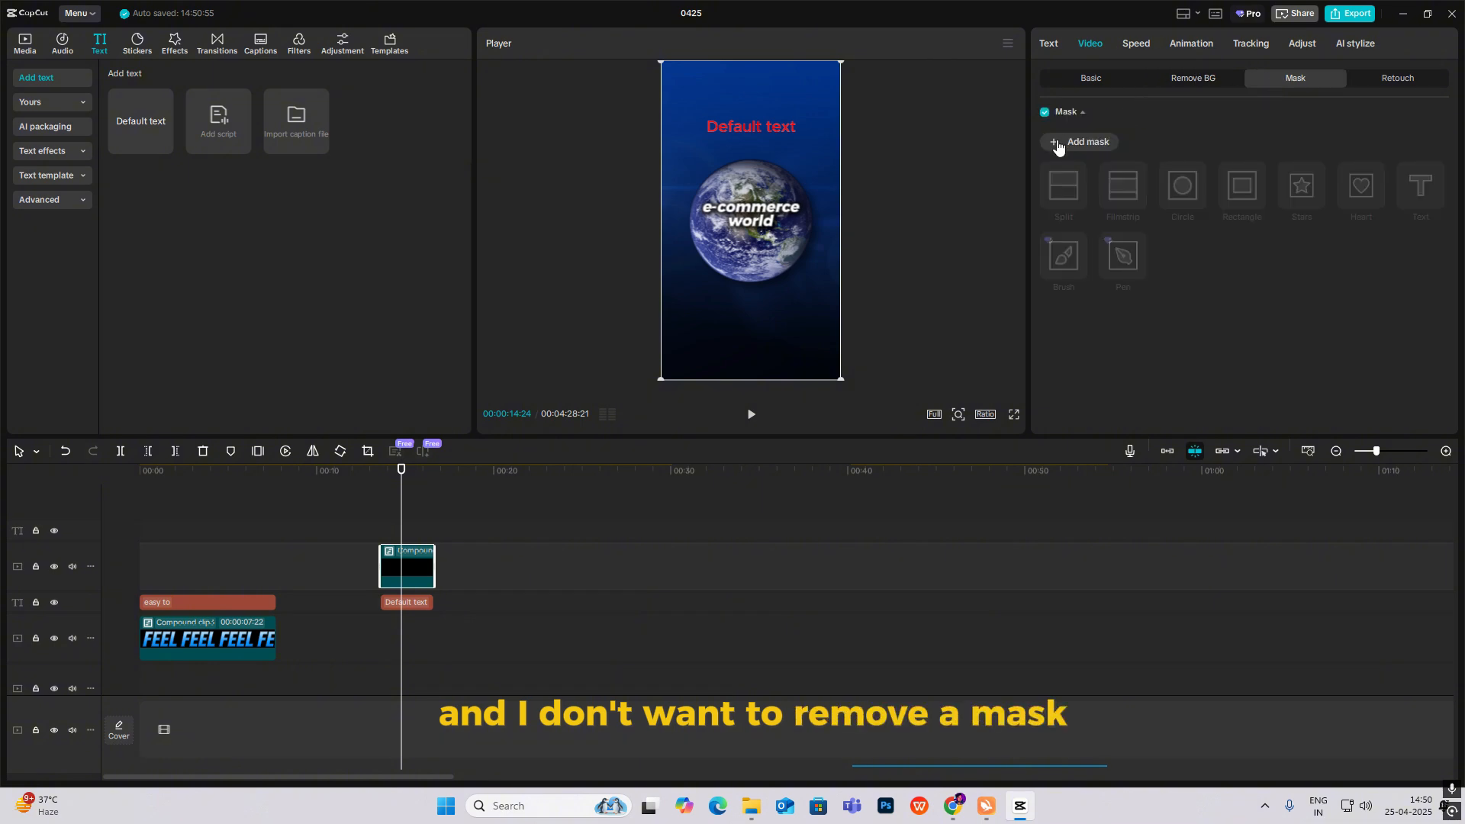
{"action": "left_click", "coordinate": [1061, 149]}
{"action": "left_click", "coordinate": [1064, 185]}
{"action": "left_click_drag", "start_coordinate": [766, 200], "coordinate": [760, 107]}
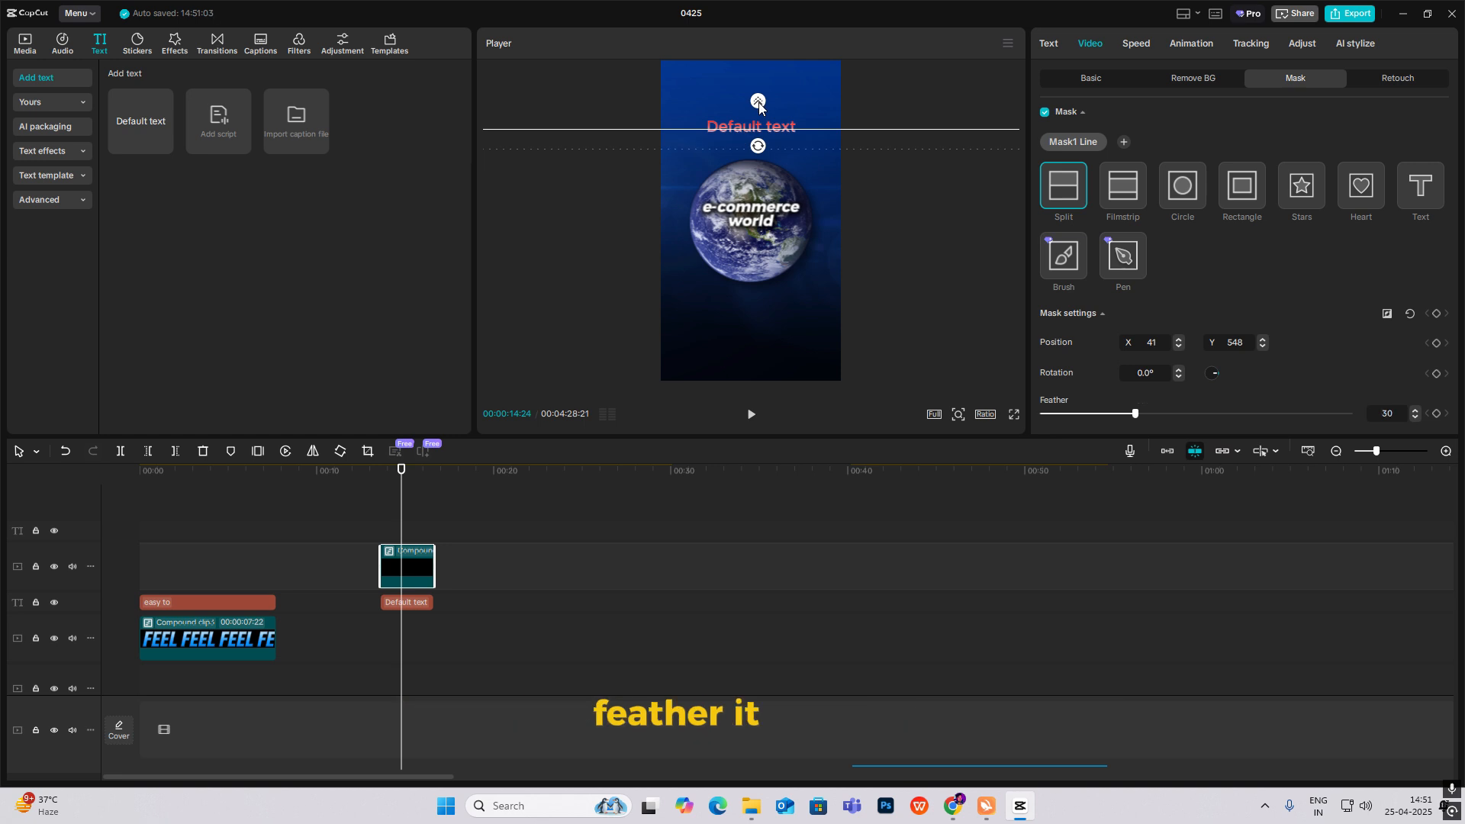
Check the gradient on the sample text up close and delete both the red compound clip and the default text clip.
{"action": "left_click", "coordinate": [1111, 82]}
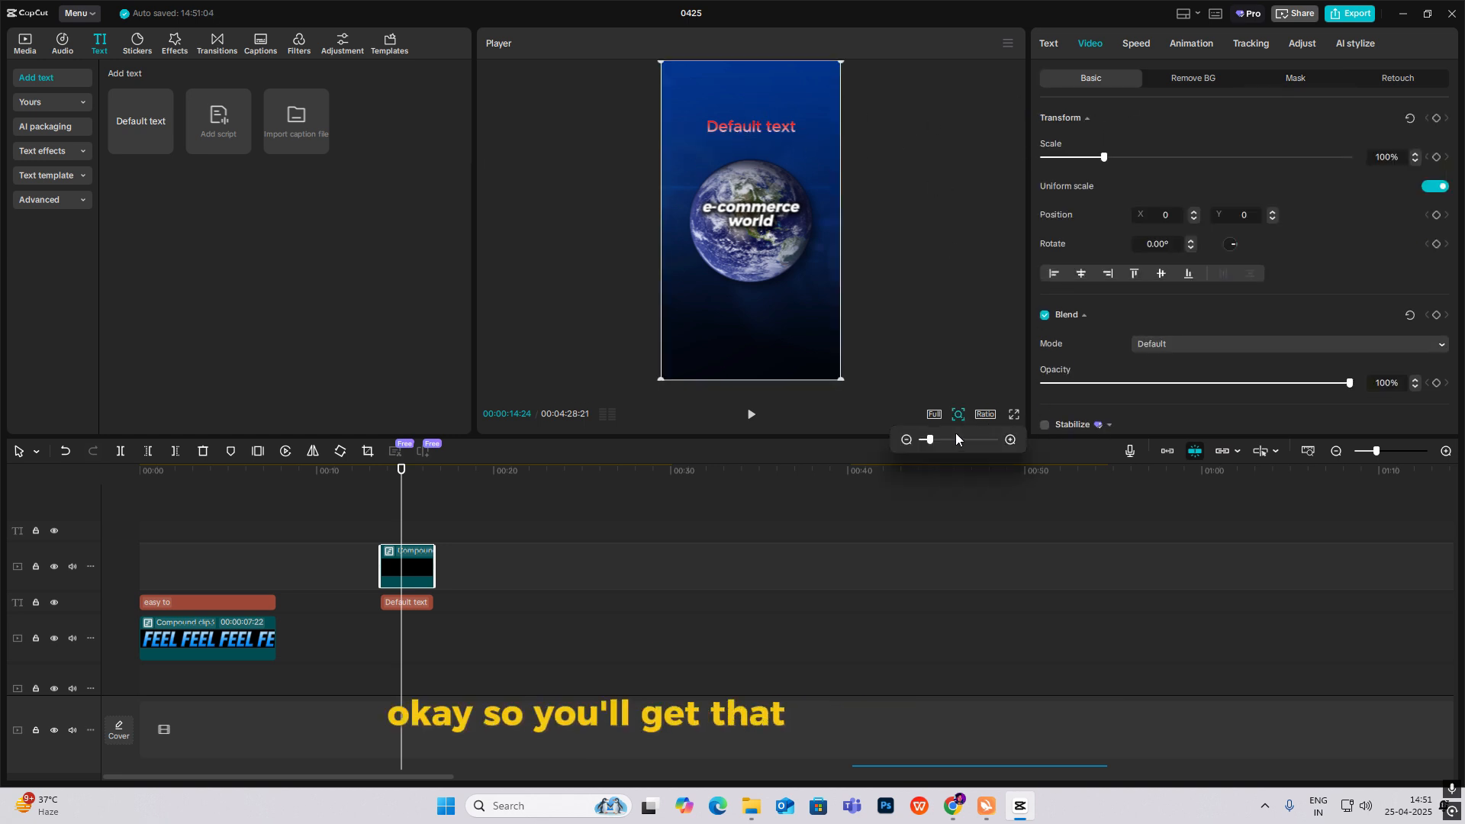
{"action": "left_click_drag", "start_coordinate": [956, 439], "coordinate": [963, 443]}
{"action": "left_click_drag", "start_coordinate": [1000, 352], "coordinate": [997, 307]}
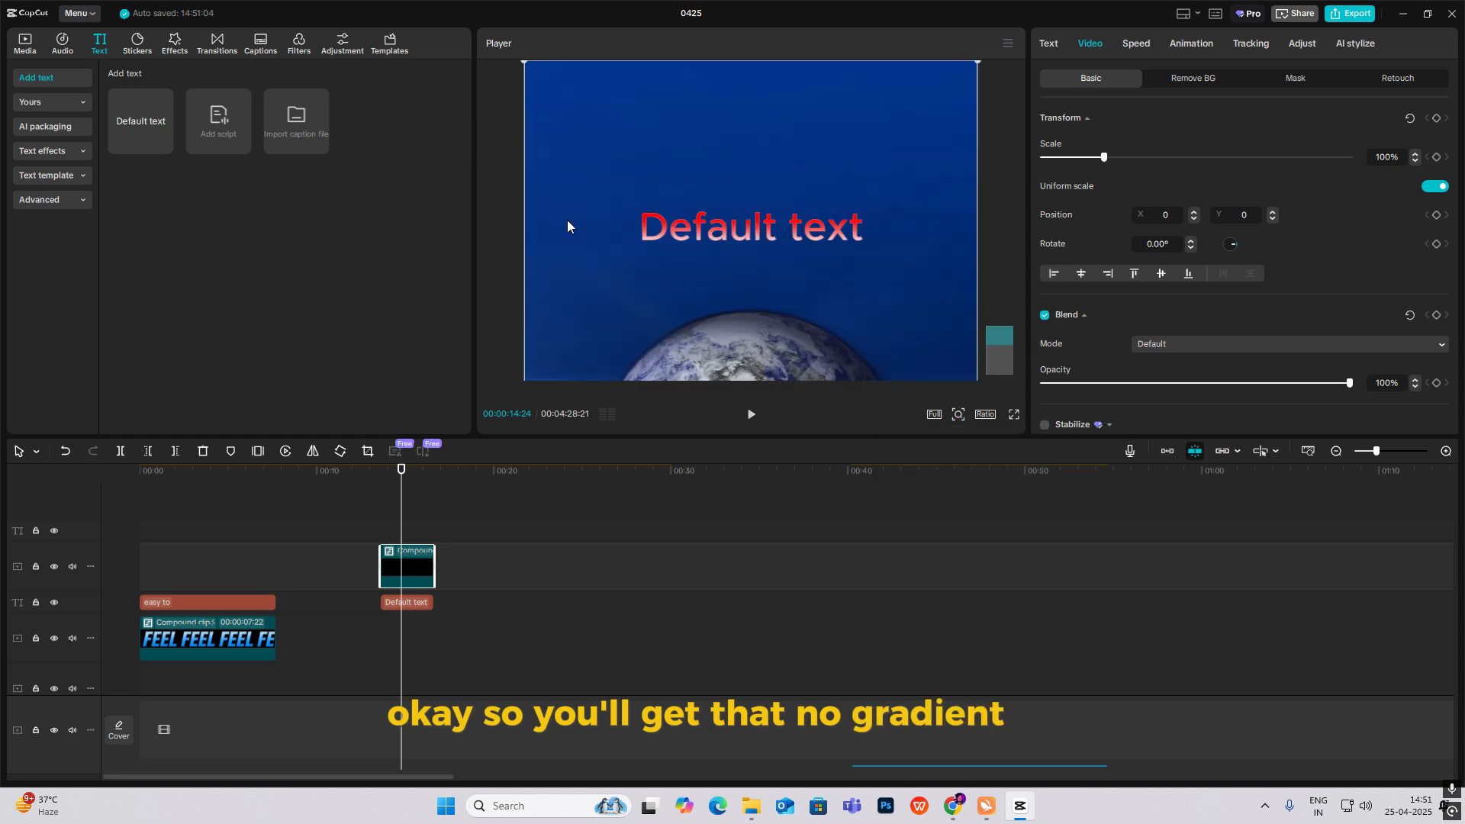
{"action": "left_click", "coordinate": [958, 414]}
{"action": "left_click_drag", "start_coordinate": [964, 440], "coordinate": [928, 443]}
{"action": "left_click_drag", "start_coordinate": [485, 538], "coordinate": [419, 645]}
{"action": "key", "text": "Delete"}
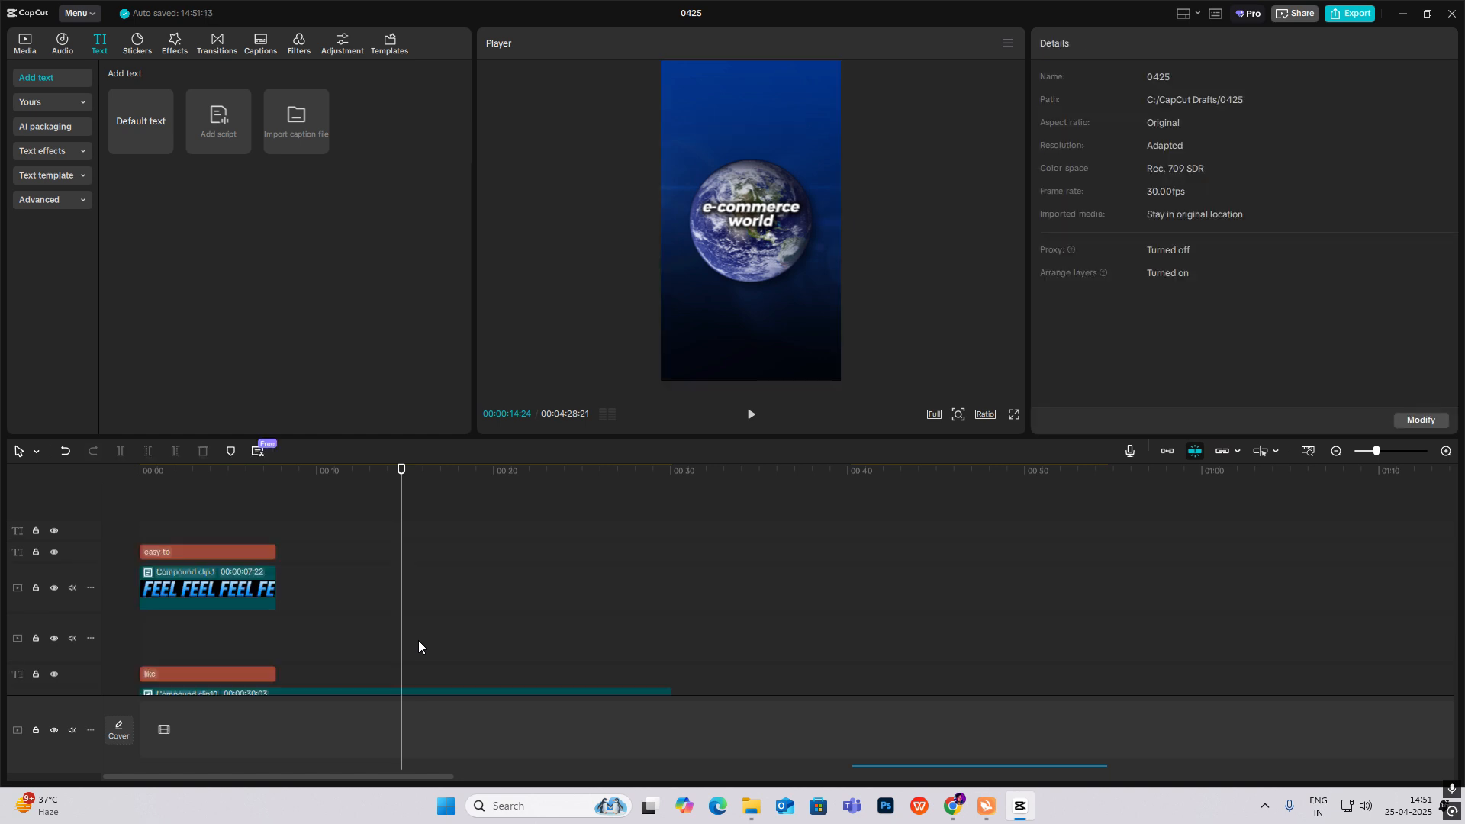
Add the heart image at the timeline start above the text clips, scaled to 62% and positioned at about X 567, Y 1102.
{"action": "left_click", "coordinate": [139, 526]}
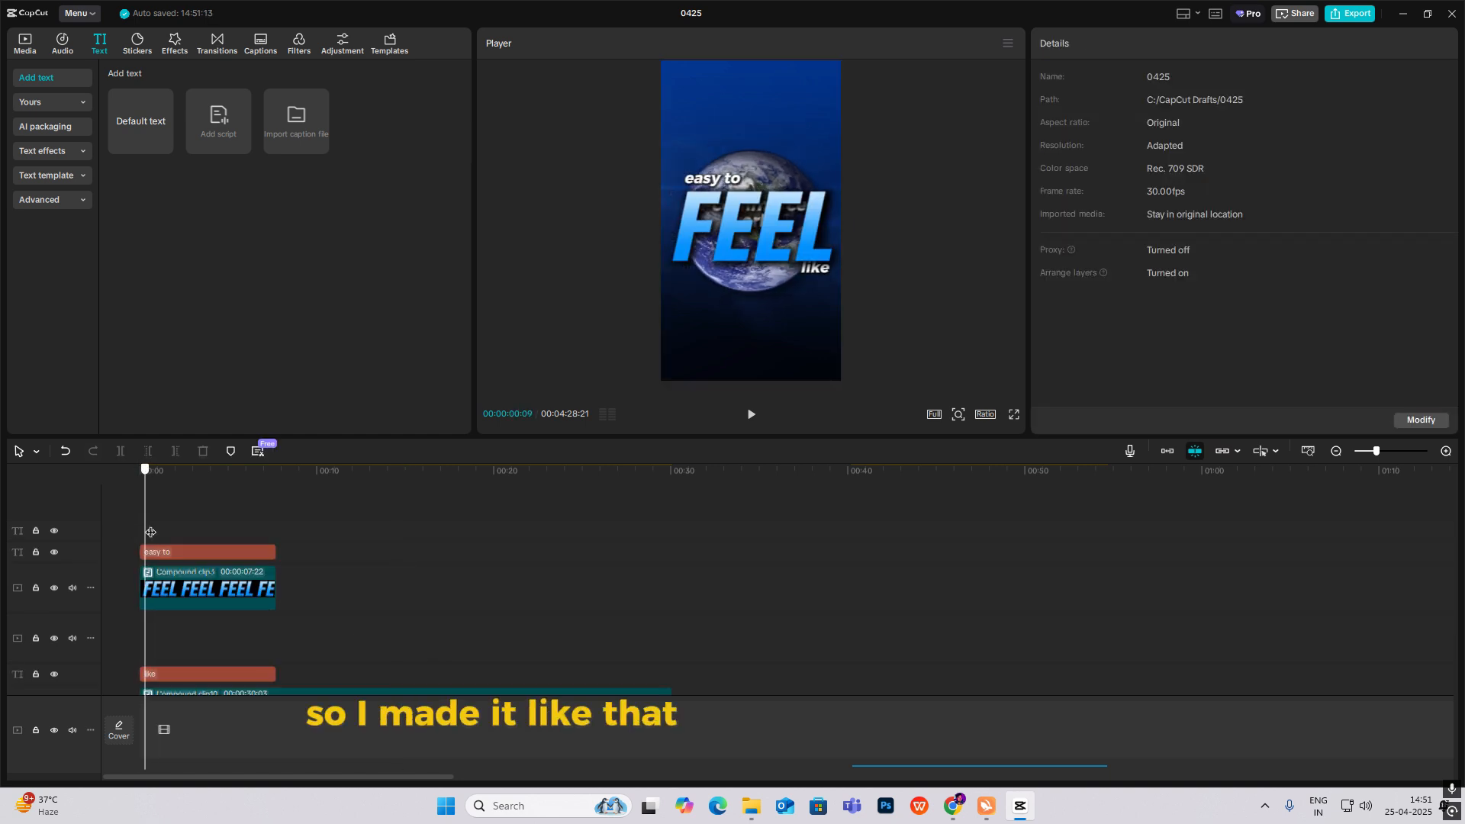
{"action": "scroll", "coordinate": [293, 554], "scroll_direction": "down", "scroll_amount": 2}
{"action": "scroll", "coordinate": [458, 576], "scroll_direction": "up", "scroll_amount": 2}
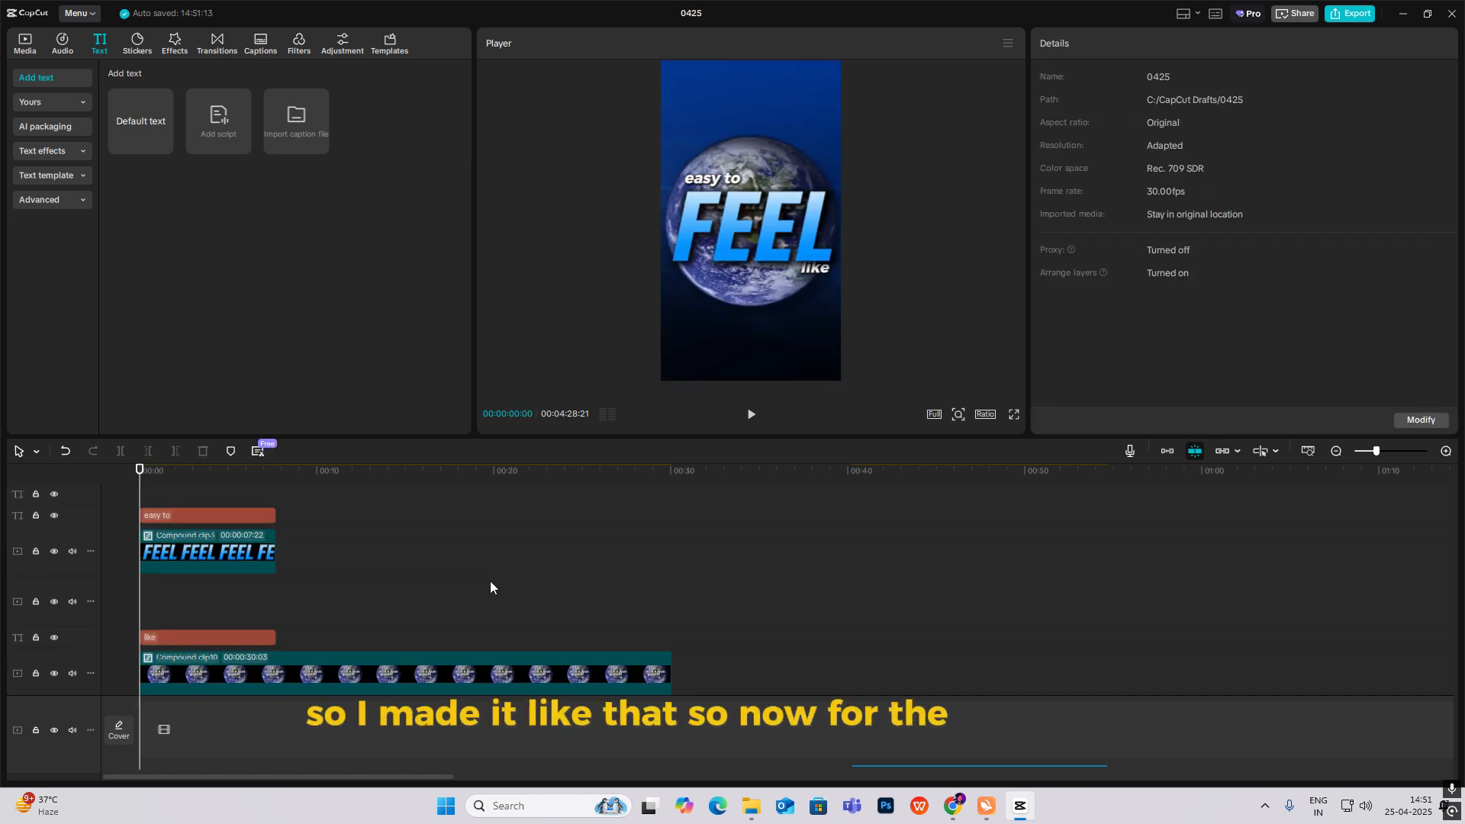
{"action": "left_click", "coordinate": [28, 46]}
{"action": "left_click_drag", "start_coordinate": [368, 144], "coordinate": [139, 526]}
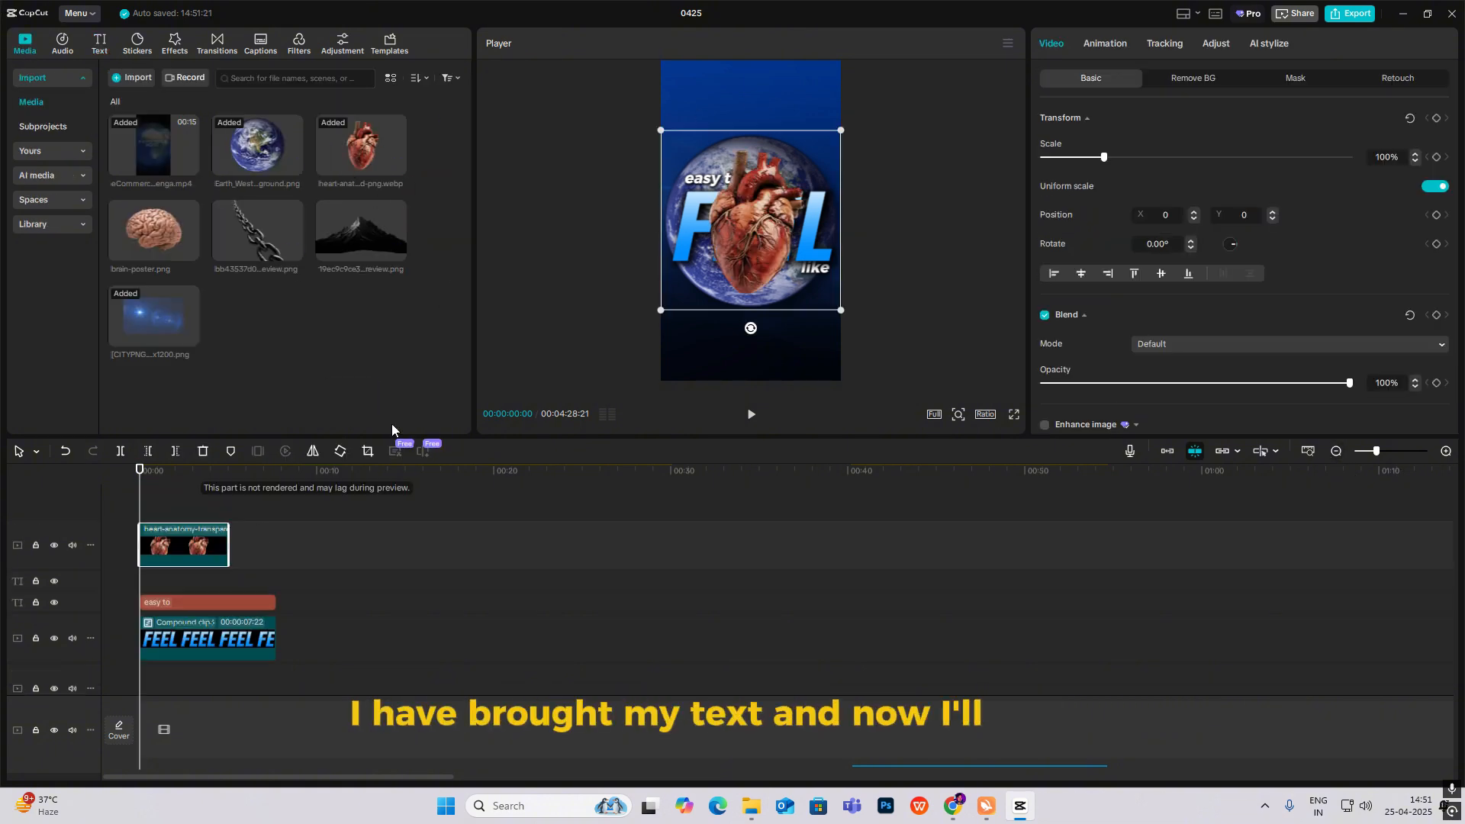
{"action": "mouse_move", "coordinate": [748, 259]}
{"action": "left_mouse_down"}
{"action": "mouse_move", "coordinate": [744, 312]}
{"action": "mouse_move", "coordinate": [744, 286]}
{"action": "left_mouse_up"}
{"action": "left_click_drag", "start_coordinate": [661, 336], "coordinate": [794, 149]}
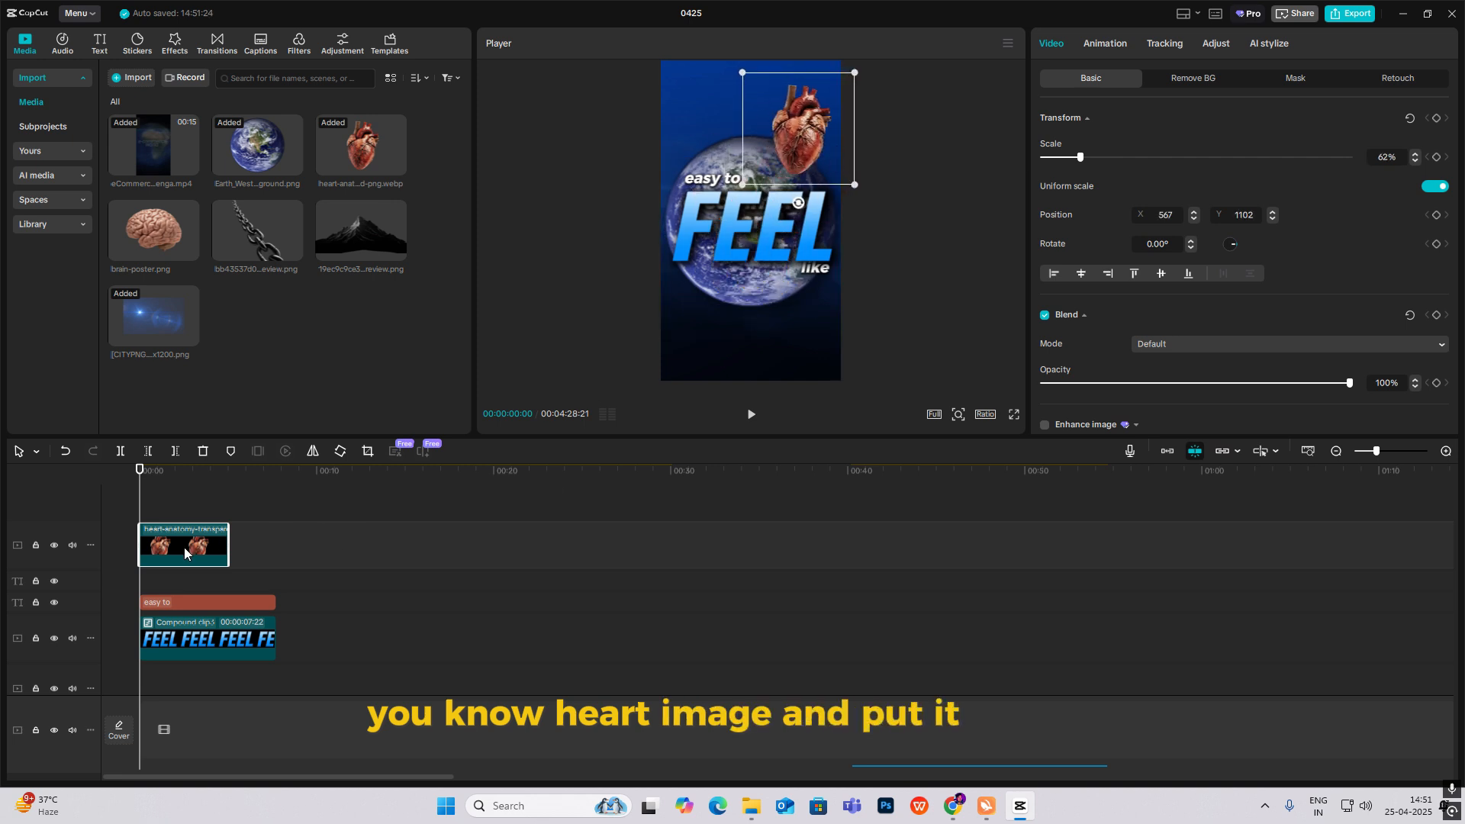
Duplicate the heart clip twice on the tracks above, setting the top copy to about 37% scale, X -879, Y 837, rotated -10°.
{"action": "left_click_drag", "start_coordinate": [184, 548], "coordinate": [200, 506]}
{"action": "left_click_drag", "start_coordinate": [792, 145], "coordinate": [705, 169]}
{"action": "left_click_drag", "start_coordinate": [716, 230], "coordinate": [730, 228]}
{"action": "left_click_drag", "start_coordinate": [708, 172], "coordinate": [666, 194]}
{"action": "left_click_drag", "start_coordinate": [715, 108], "coordinate": [683, 153]}
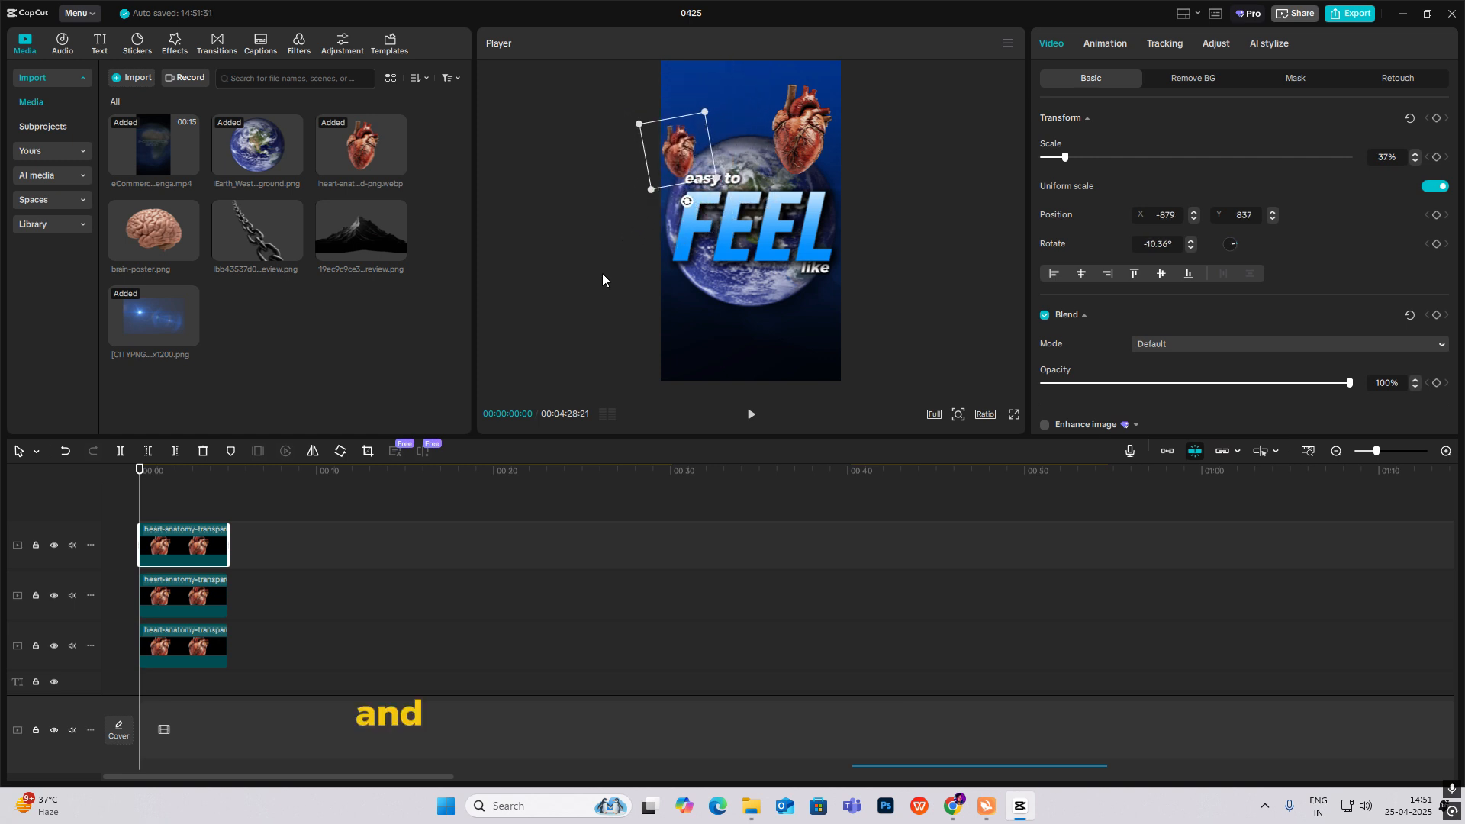
Move the lowest heart clip's image to below the "FEEL" text near the bottom of the frame, rotated about 22°.
{"action": "left_click", "coordinate": [195, 638]}
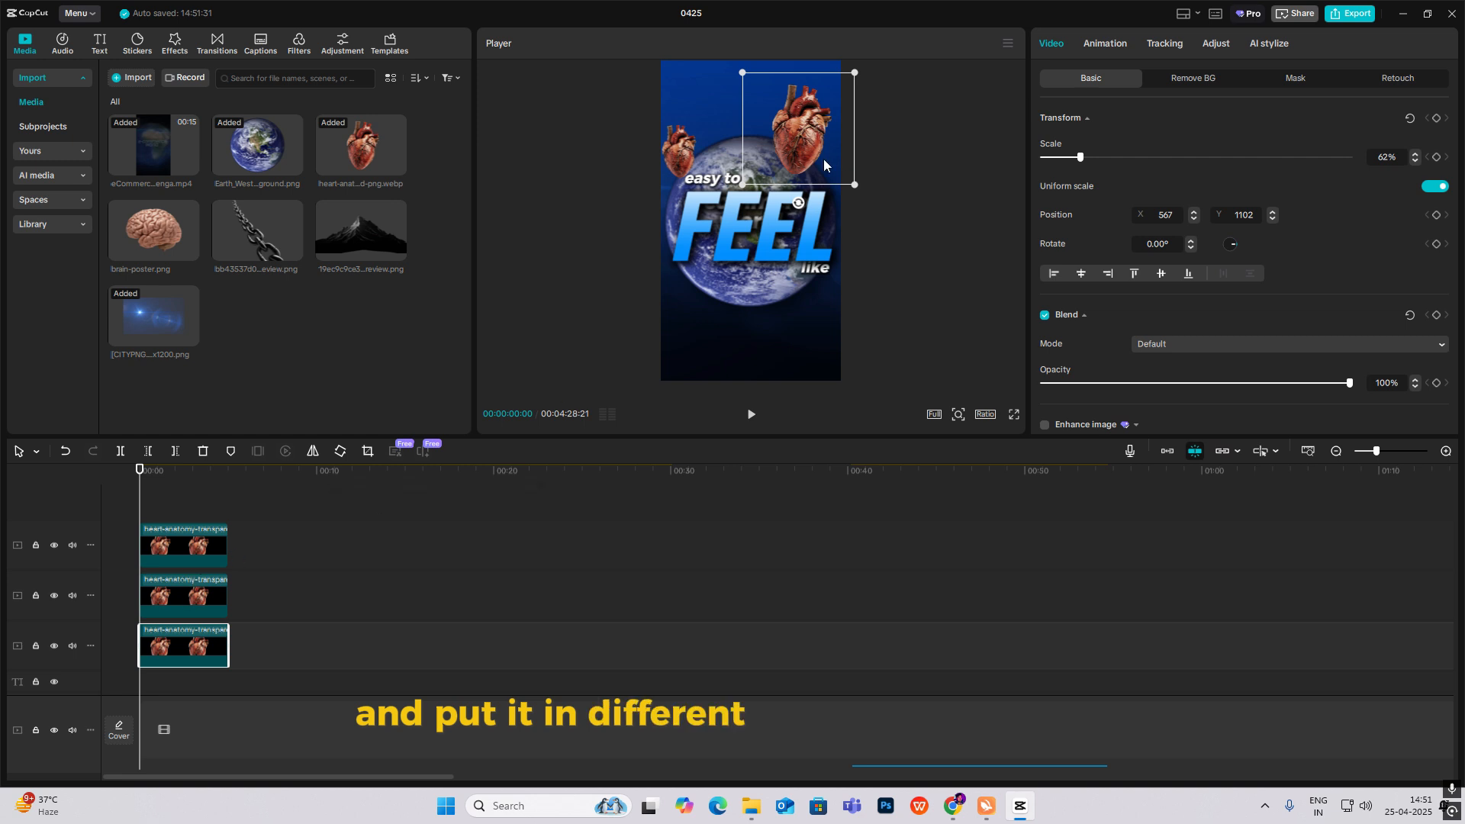
{"action": "left_click_drag", "start_coordinate": [798, 129], "coordinate": [759, 307]}
{"action": "left_click_drag", "start_coordinate": [758, 379], "coordinate": [732, 373]}
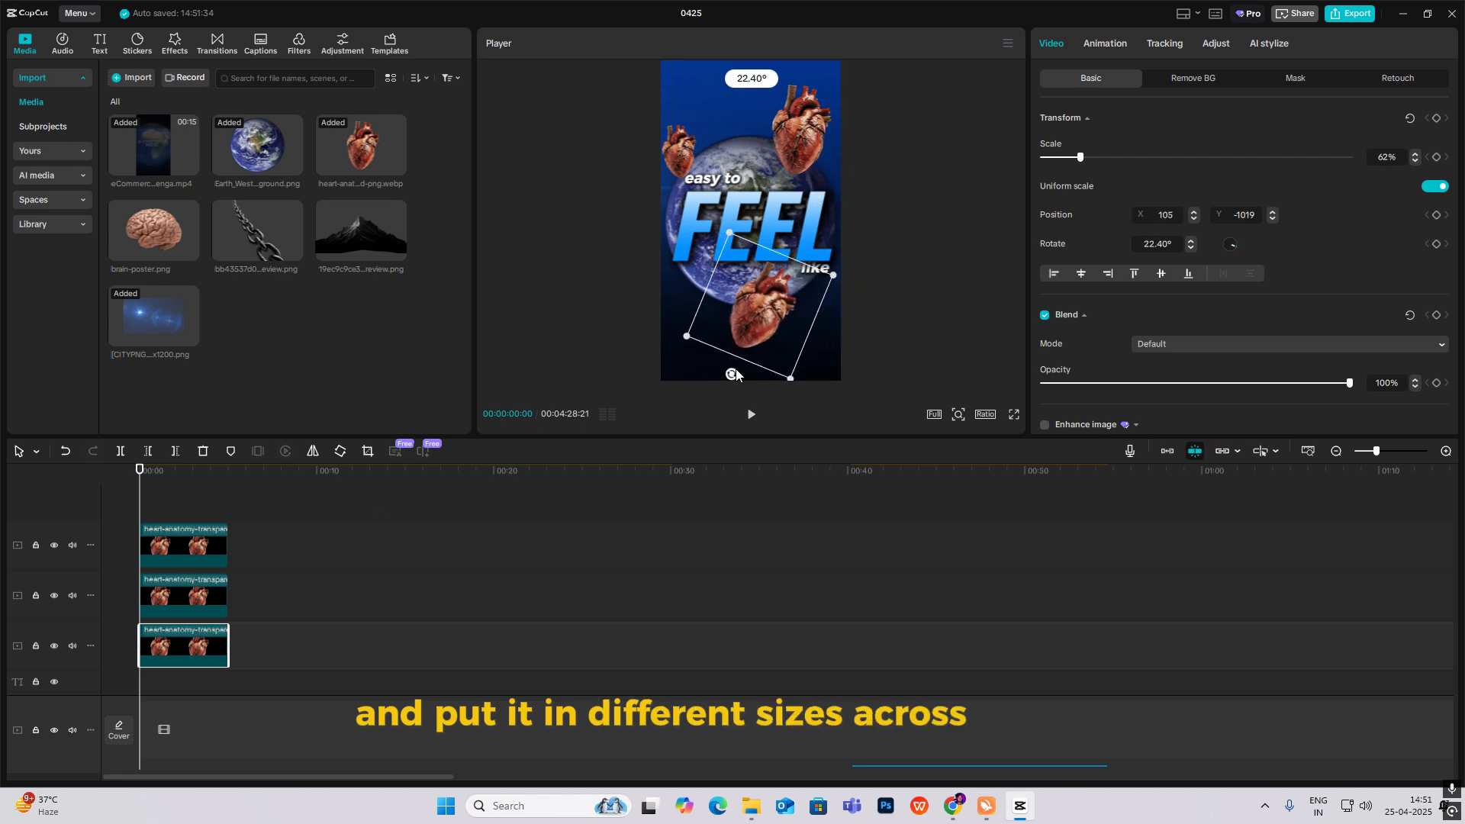
{"action": "left_click_drag", "start_coordinate": [757, 313], "coordinate": [747, 337]}
{"action": "left_click", "coordinate": [903, 264]}
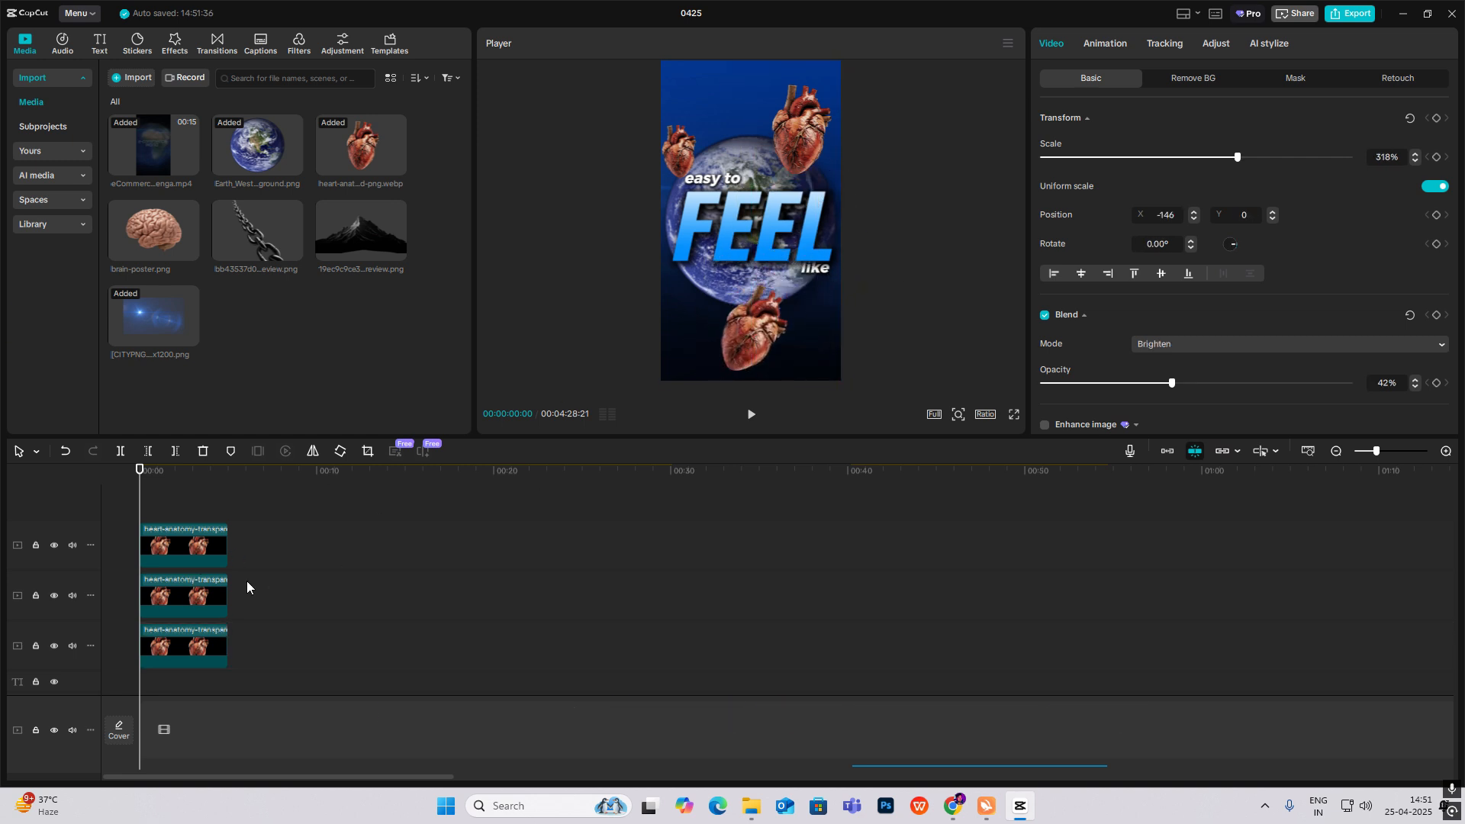
Tilt the upper-right heart counter-clockwise and rotate the small upper-left heart to about 17°.
{"action": "left_click", "coordinate": [181, 595]}
{"action": "left_click", "coordinate": [175, 640]}
{"action": "left_click", "coordinate": [201, 593]}
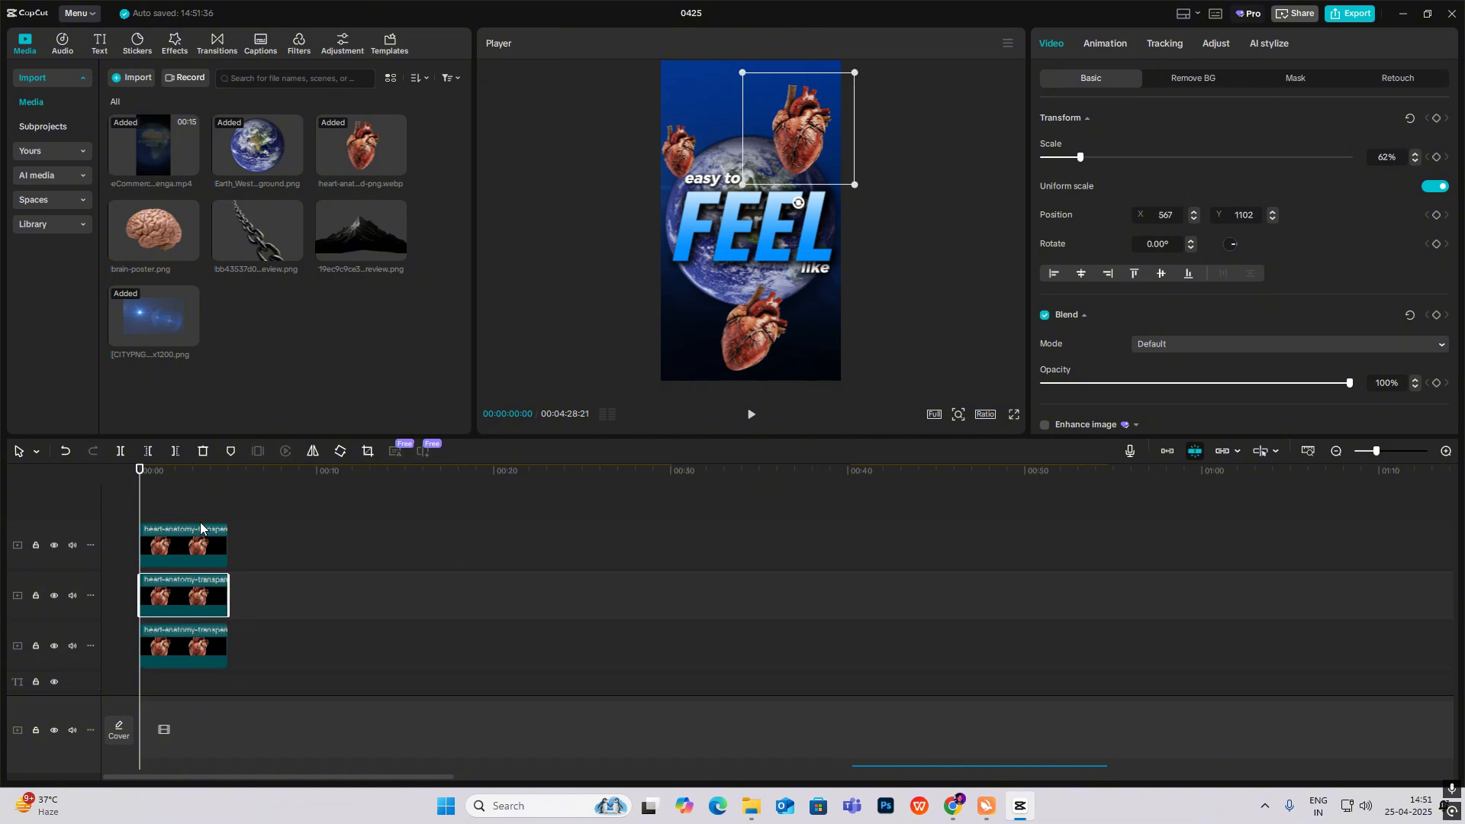
{"action": "left_click_drag", "start_coordinate": [797, 205], "coordinate": [850, 213]}
{"action": "left_click", "coordinate": [681, 177]}
{"action": "left_click_drag", "start_coordinate": [677, 198], "coordinate": [667, 205]}
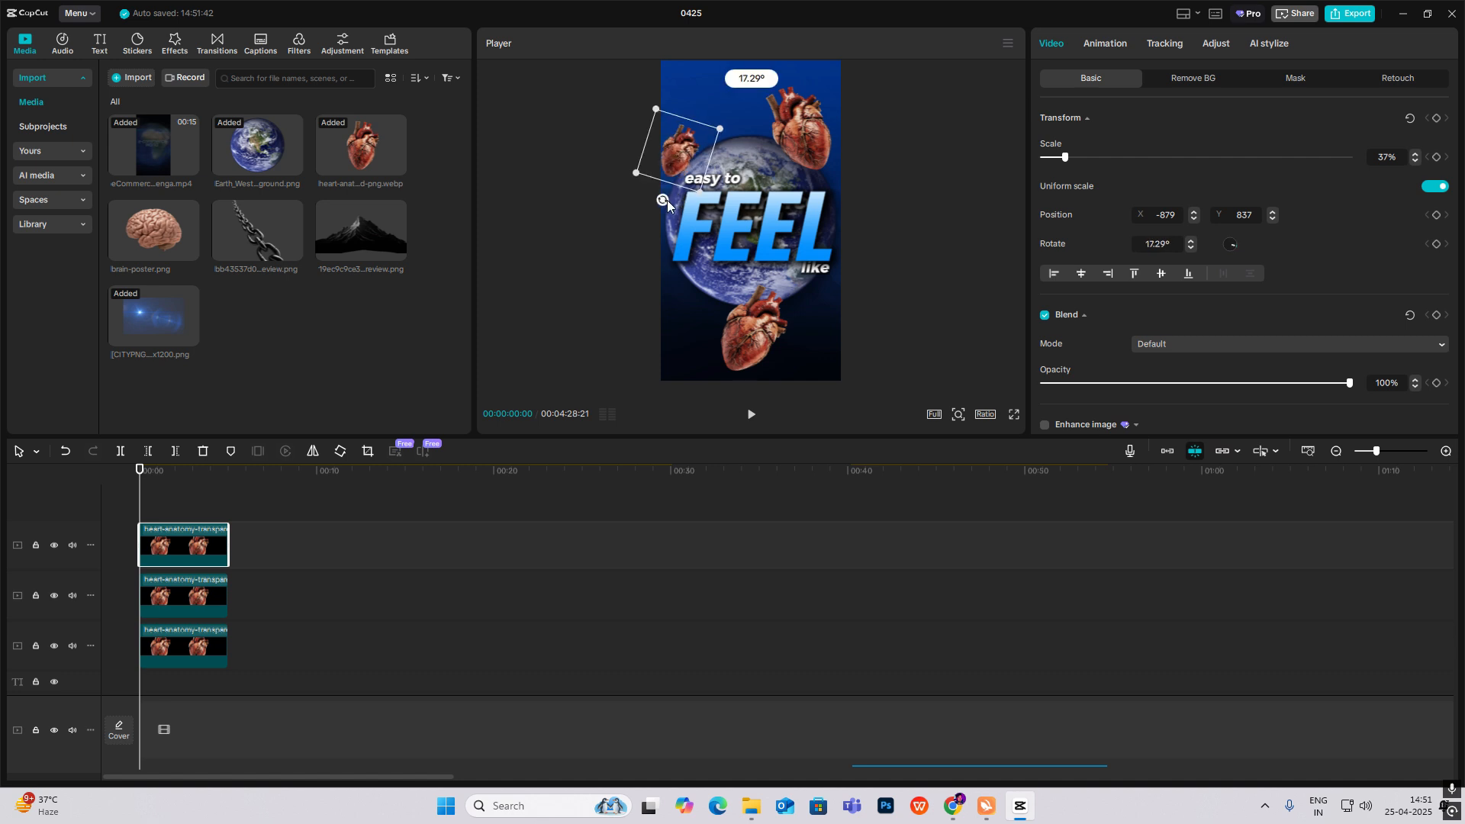
{"action": "left_click", "coordinate": [918, 203]}
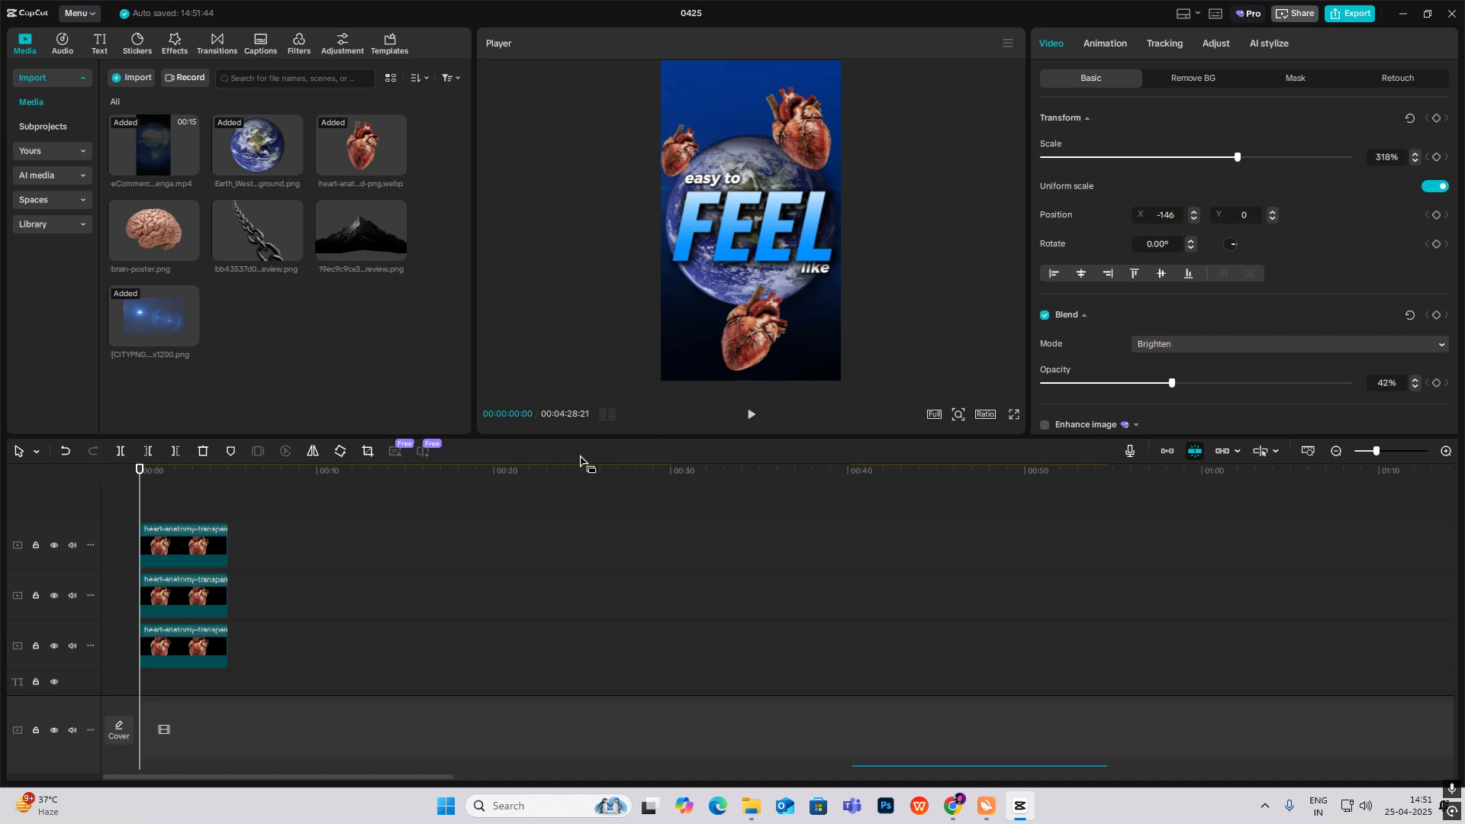
Extend all three heart clips to the same end point as the "easy to" and "FEEL" clips.
{"action": "scroll", "coordinate": [625, 574], "scroll_direction": "down", "scroll_amount": 3}
{"action": "scroll", "coordinate": [263, 593], "scroll_direction": "up", "scroll_amount": 2}
{"action": "left_click_drag", "start_coordinate": [311, 501], "coordinate": [289, 604]}
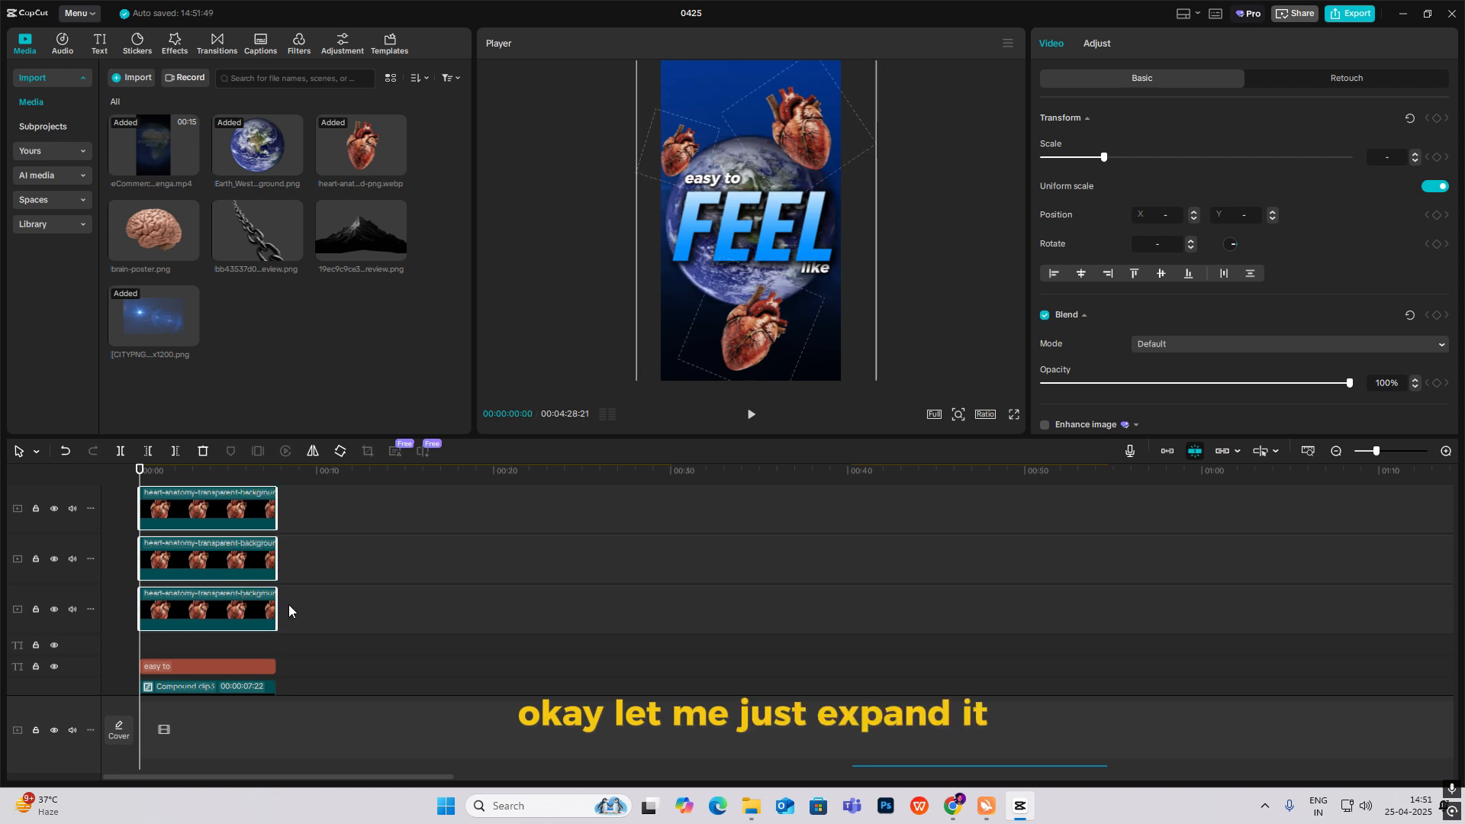
Combine the three heart clips with the "easy to" and "FEEL" clips into a compound clip.
{"action": "scroll", "coordinate": [299, 599], "scroll_direction": "down", "scroll_amount": 2}
{"action": "scroll", "coordinate": [297, 597], "scroll_direction": "up", "scroll_amount": 3}
{"action": "left_click_drag", "start_coordinate": [405, 495], "coordinate": [158, 623]}
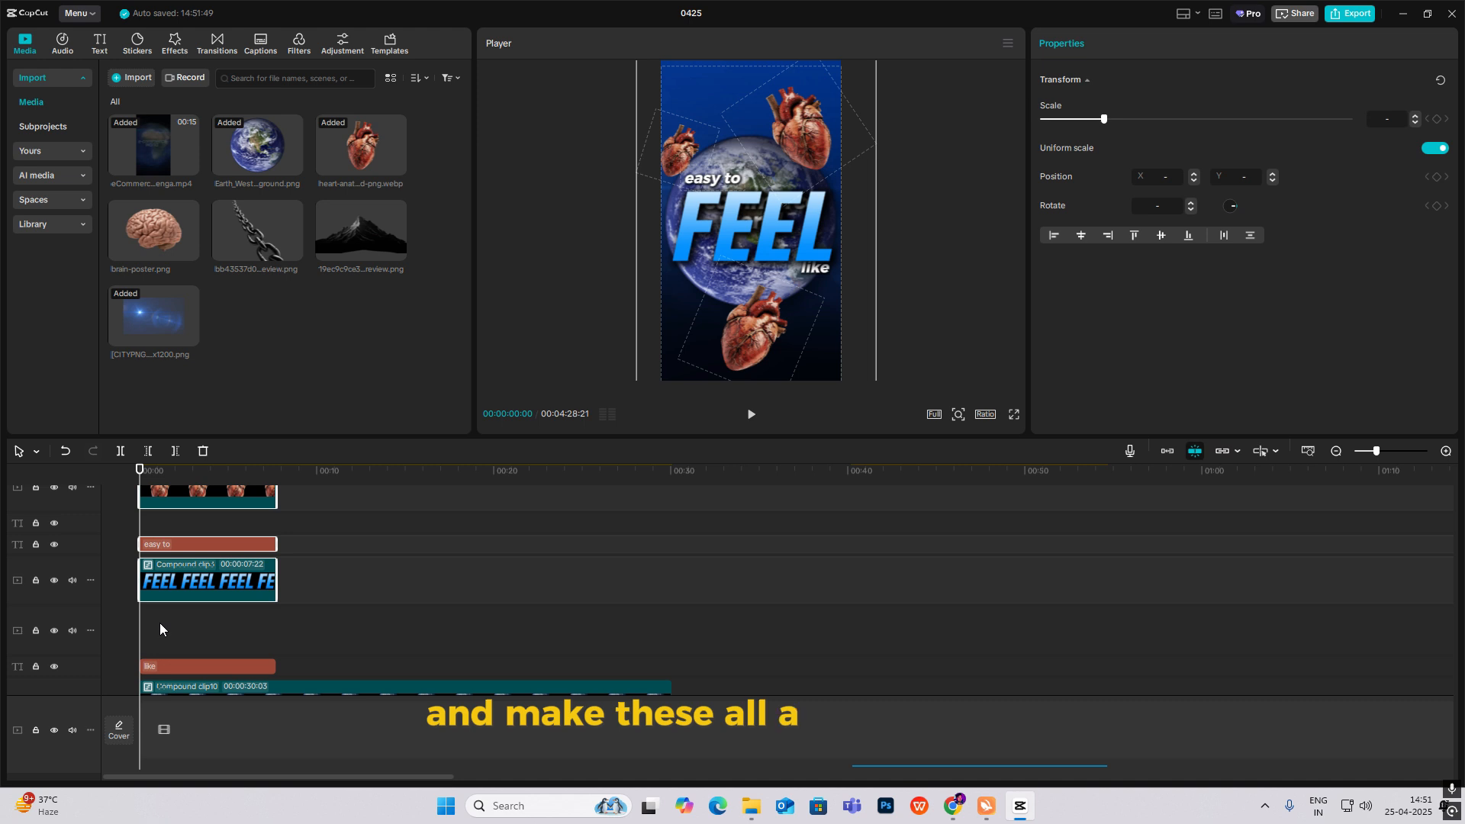
{"action": "key", "text": "alt+g"}
Move the new hearts and "FEEL" compound clip along its track to start at about 8 seconds.
{"action": "left_click", "coordinate": [1339, 450]}
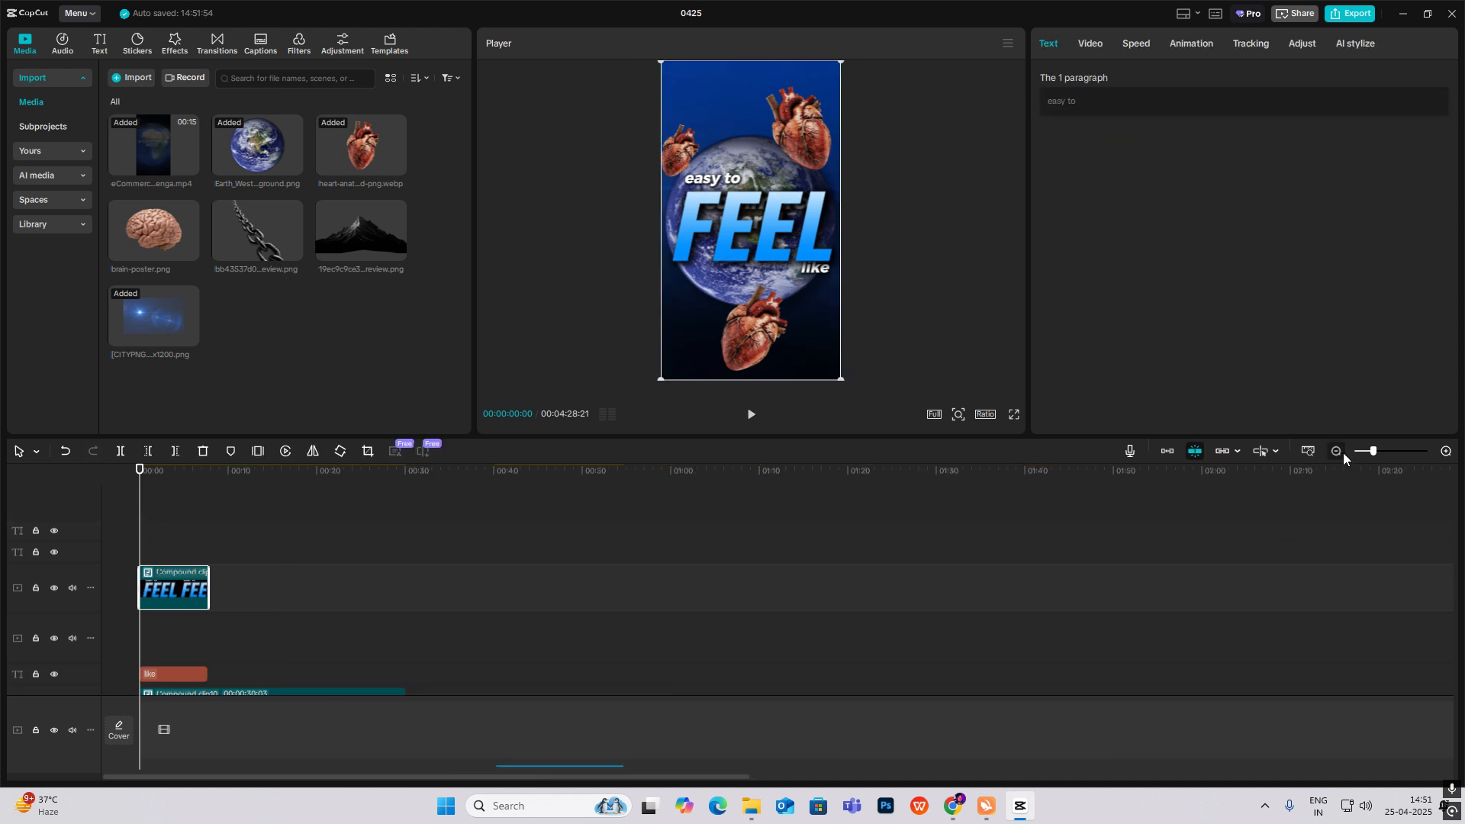
{"action": "scroll", "coordinate": [262, 581], "scroll_direction": "down", "scroll_amount": 3}
{"action": "scroll", "coordinate": [216, 543], "scroll_direction": "up", "scroll_amount": 3}
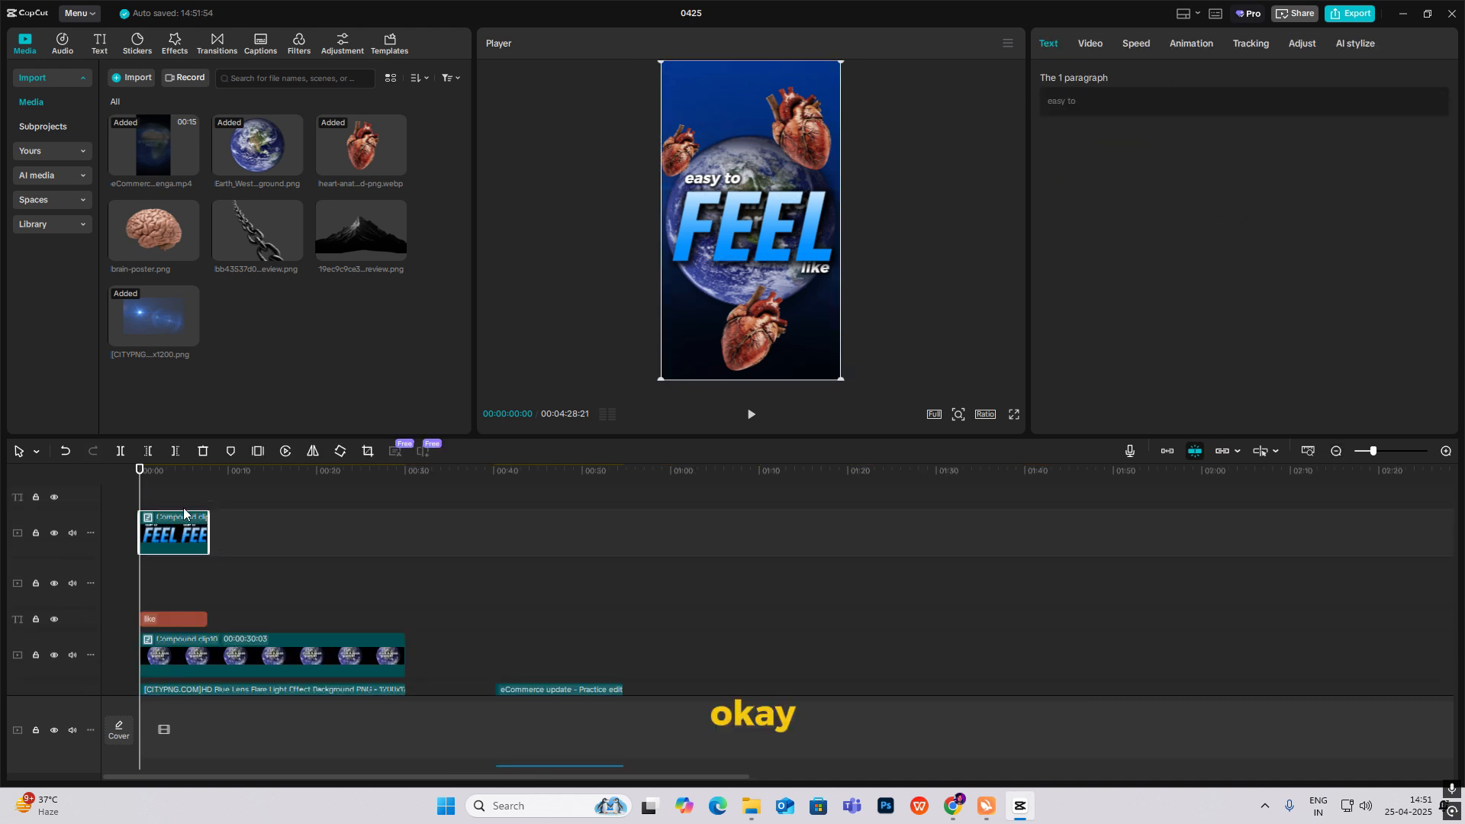
{"action": "left_click", "coordinate": [163, 511]}
{"action": "left_click_drag", "start_coordinate": [163, 511], "coordinate": [763, 546]}
{"action": "left_click", "coordinate": [1450, 453]}
{"action": "left_click", "coordinate": [1450, 453]}
{"action": "left_click_drag", "start_coordinate": [185, 561], "coordinate": [232, 605]}
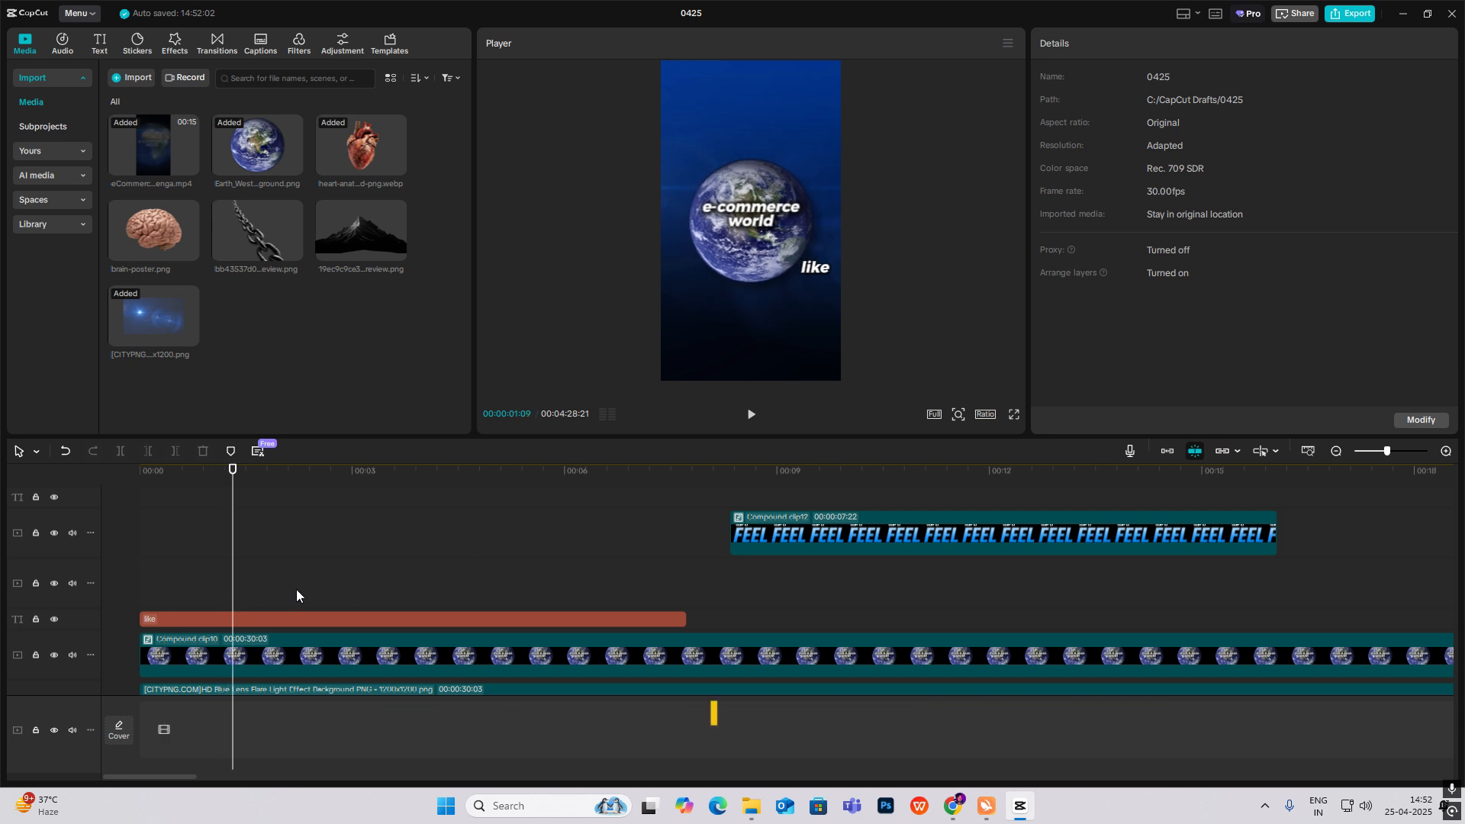
Undo the compound clip's move and the grouping of the hearts, "easy to" and "FEEL" clips.
{"action": "scroll", "coordinate": [323, 627], "scroll_direction": "down", "scroll_amount": 2}
{"action": "left_click_drag", "start_coordinate": [321, 584], "coordinate": [767, 588]}
{"action": "key", "text": "ctrl+z"}
{"action": "key", "text": "ctrl+z"}
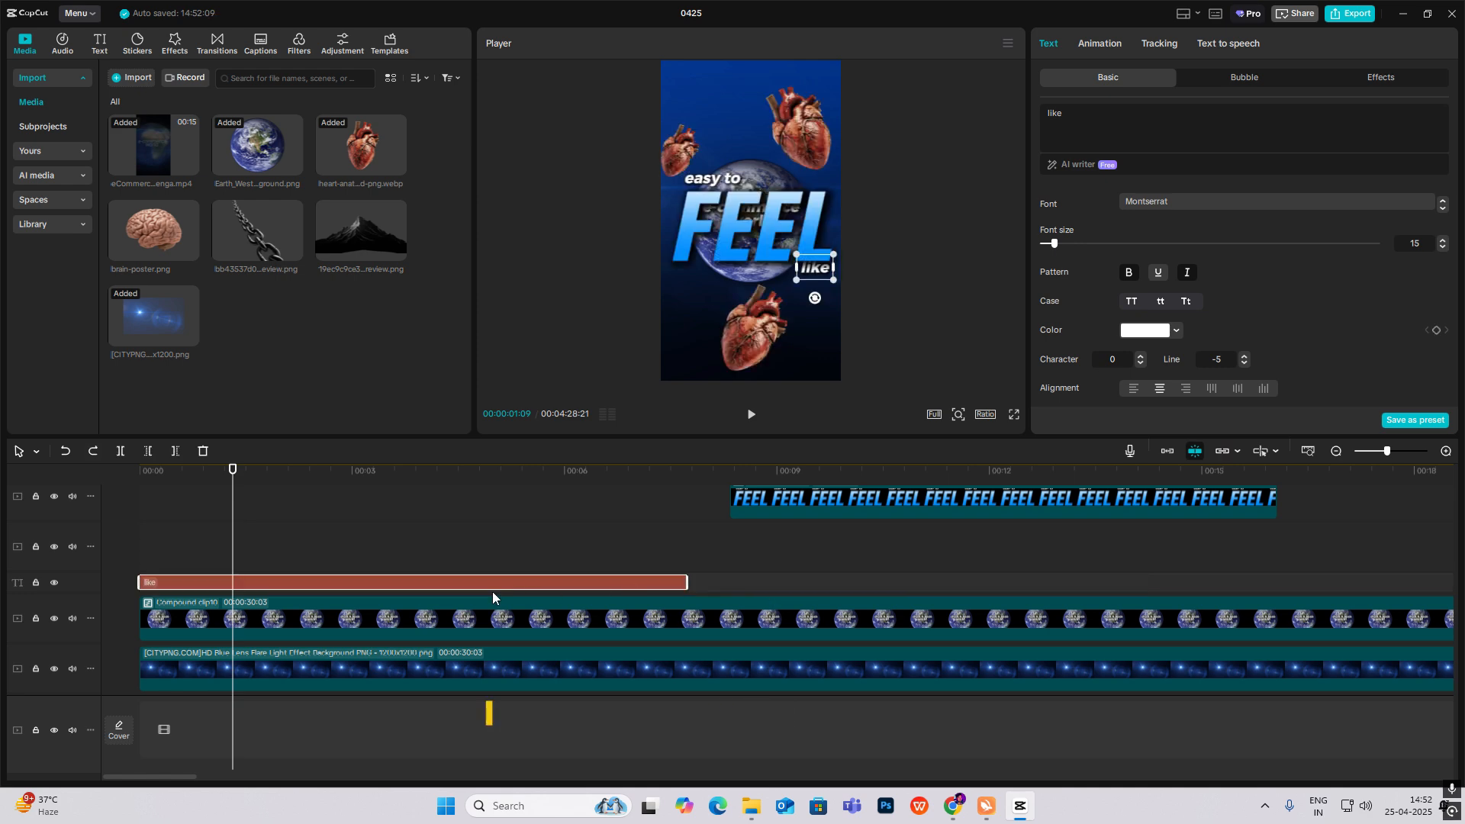
Include the "like" text with the selected hearts, "easy to" and "FEEL" clips and combine them all into one compound clip.
{"action": "scroll", "coordinate": [255, 606], "scroll_direction": "down", "scroll_amount": 3}
{"action": "left_click", "coordinate": [213, 605], "text": "ctrl"}
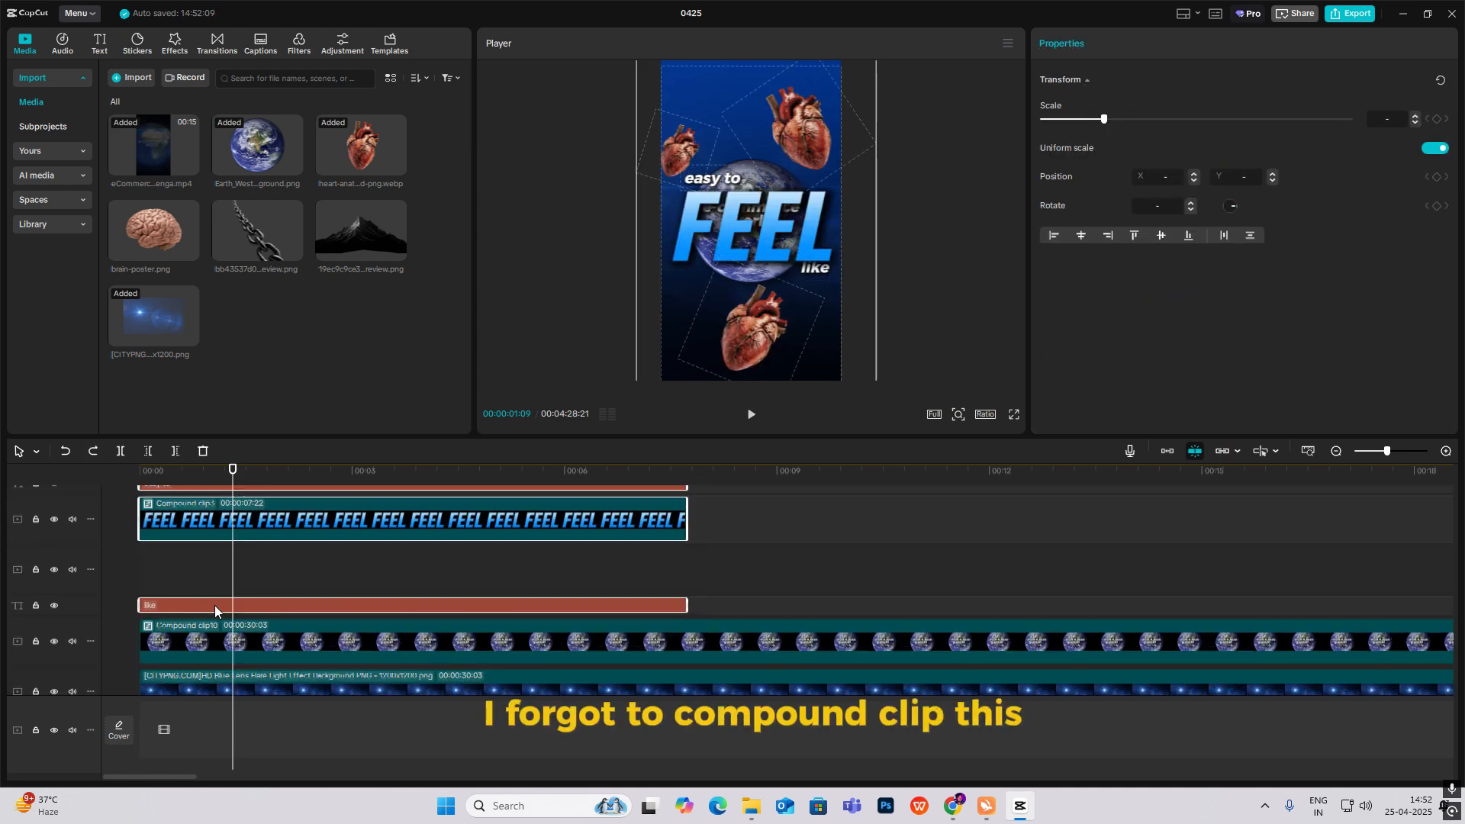
{"action": "key", "text": "alt+g"}
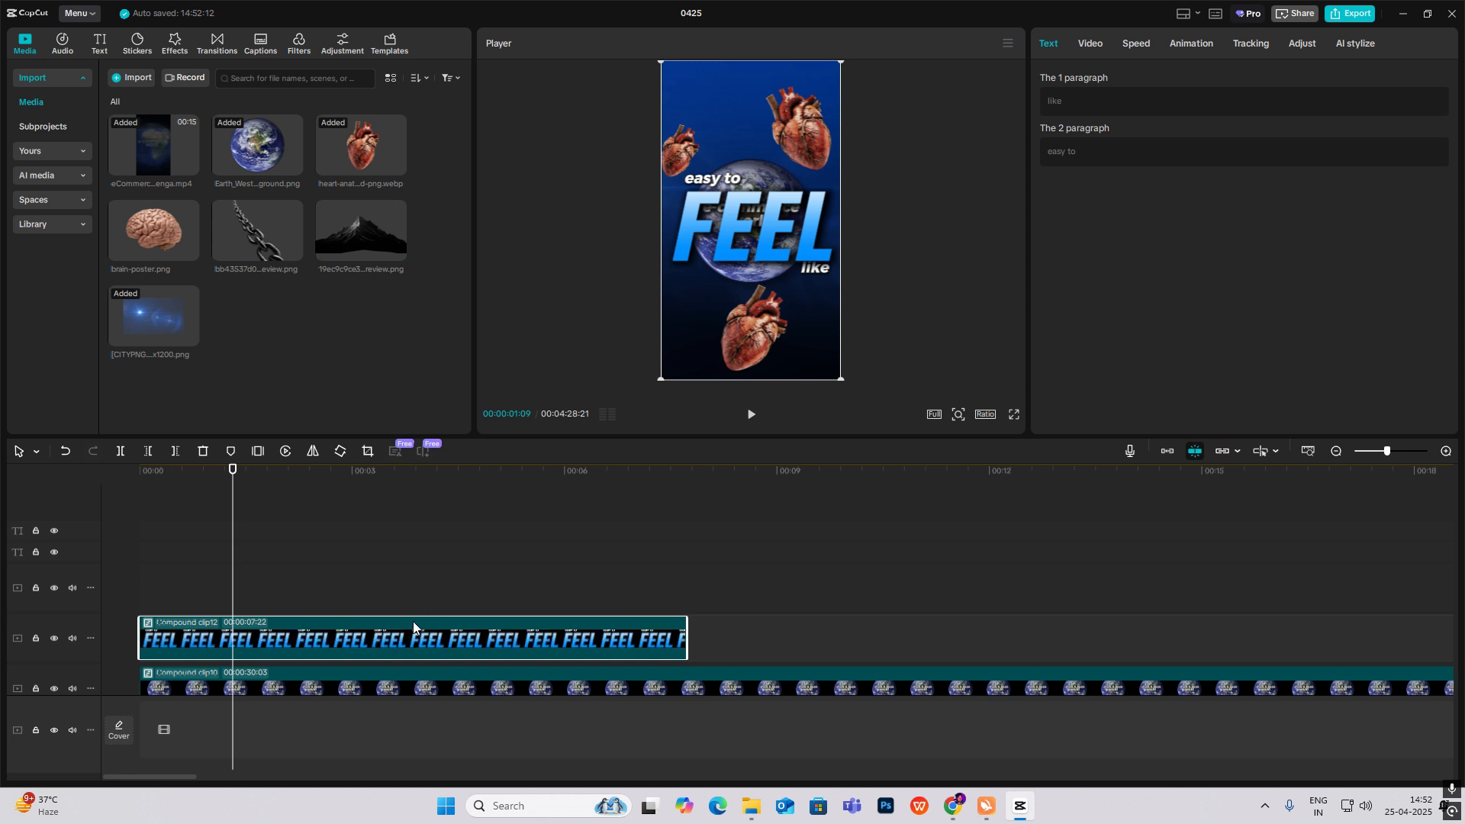
Reveal the globe's zoom animation and move the "FEEL" compound clip to start at 00:00:01:00, midway through it.
{"action": "left_click_drag", "start_coordinate": [413, 622], "coordinate": [1222, 598]}
{"action": "scroll", "coordinate": [441, 608], "scroll_direction": "down", "scroll_amount": 3}
{"action": "left_click", "coordinate": [145, 502]}
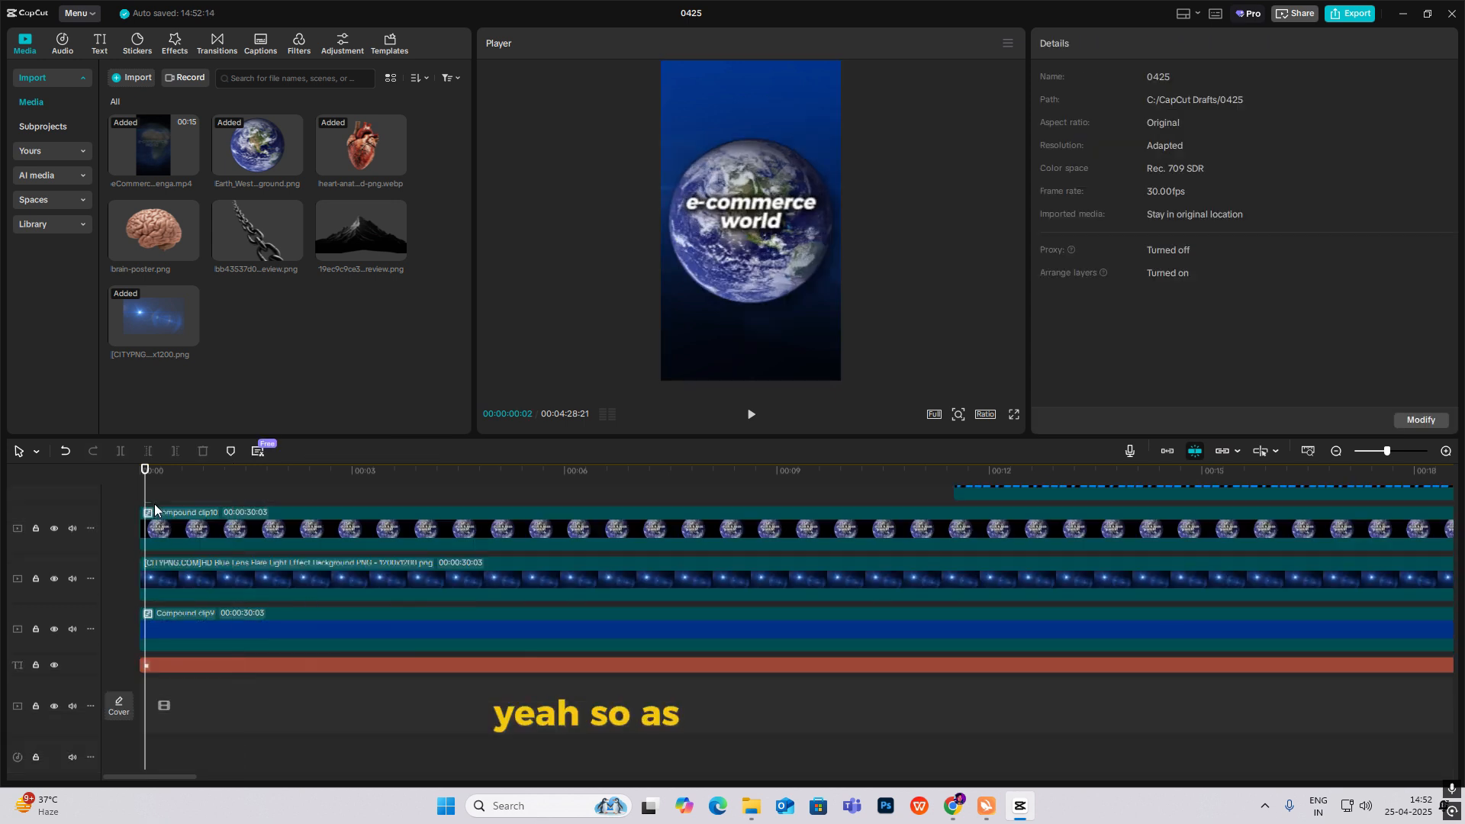
{"action": "left_click", "coordinate": [194, 520]}
{"action": "left_click", "coordinate": [154, 496]}
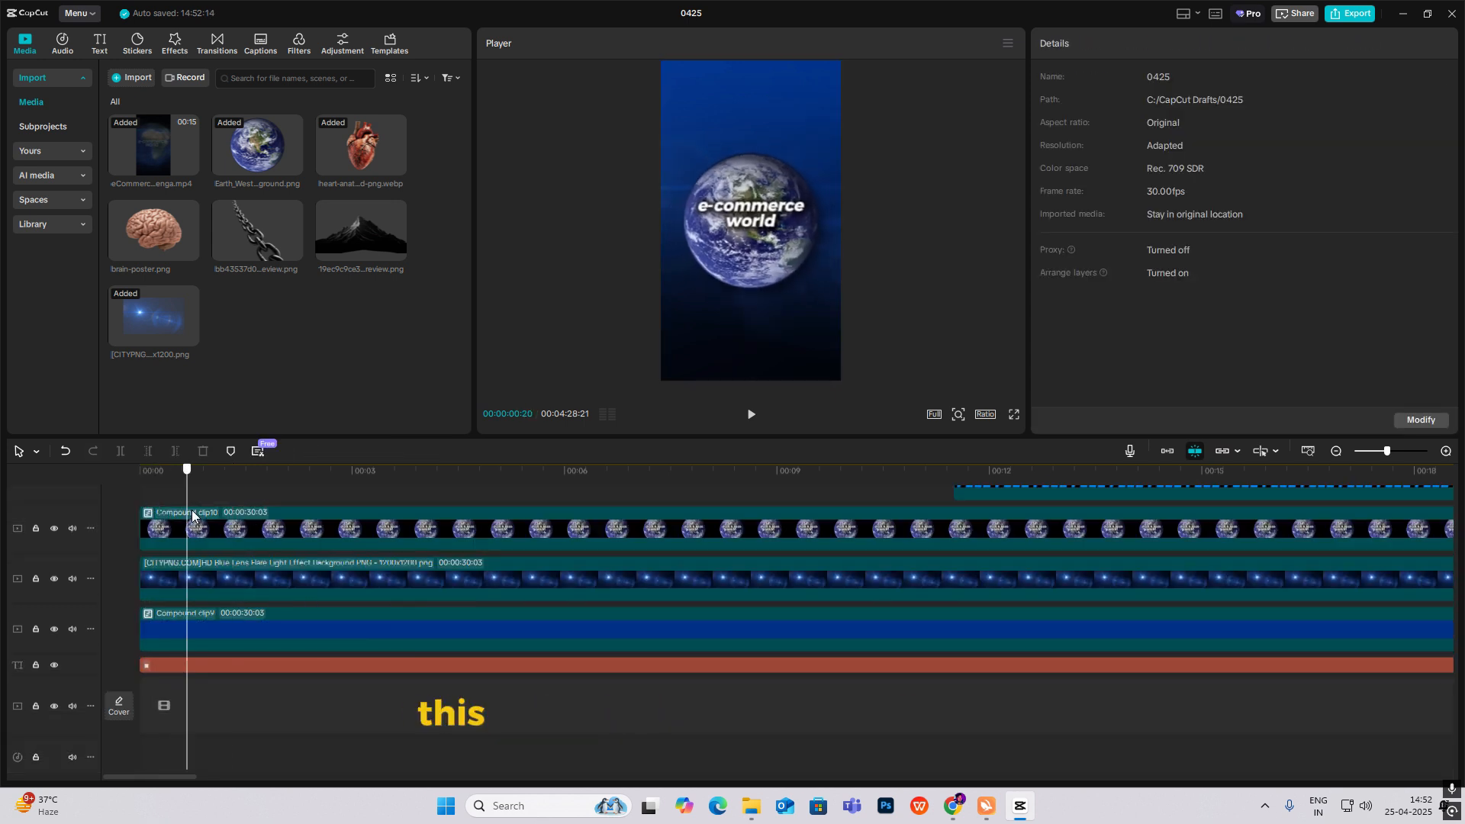
{"action": "scroll", "coordinate": [698, 542], "scroll_direction": "up", "scroll_amount": 2}
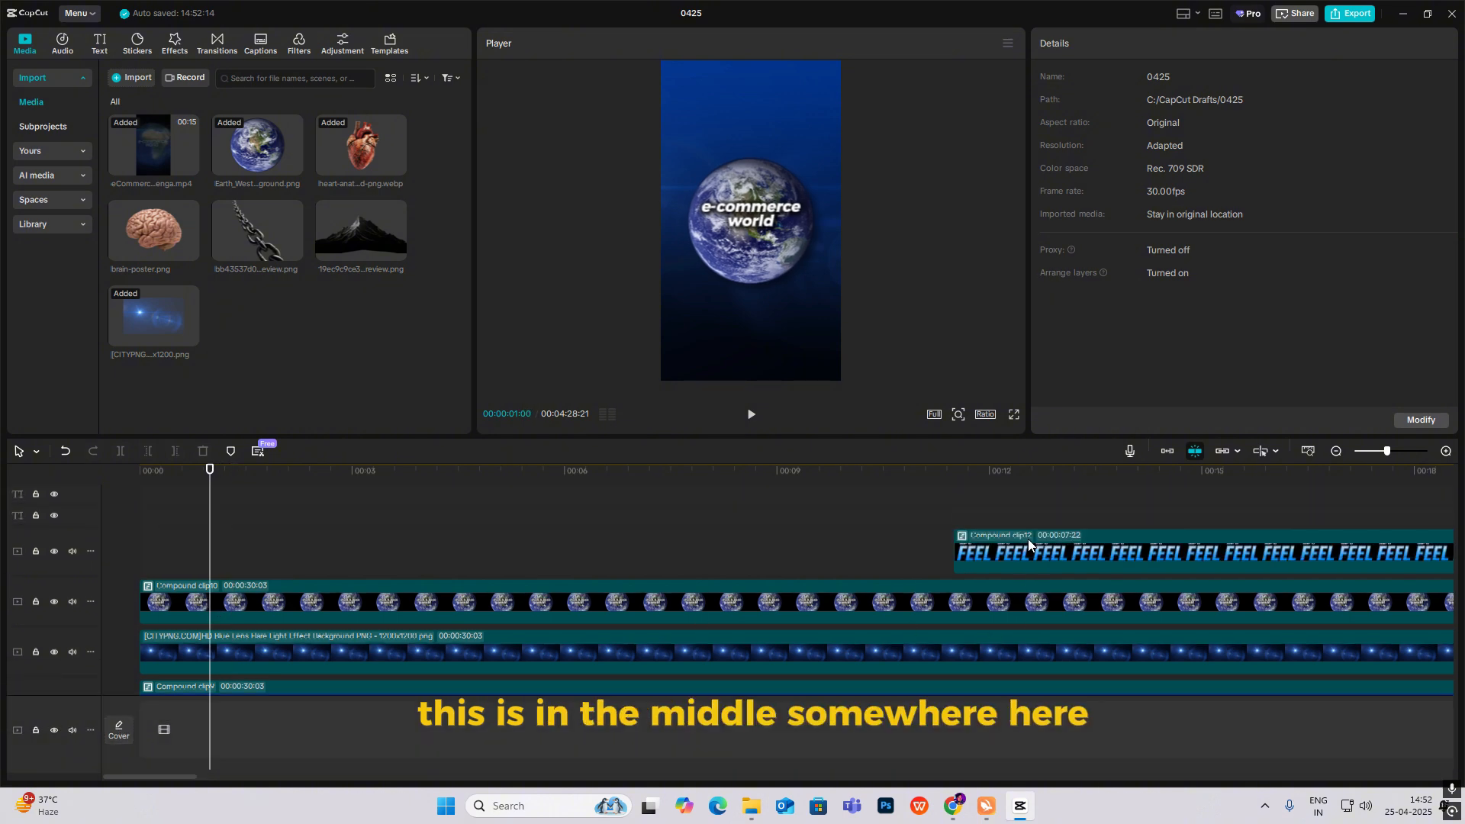
{"action": "left_click_drag", "start_coordinate": [1035, 541], "coordinate": [286, 540]}
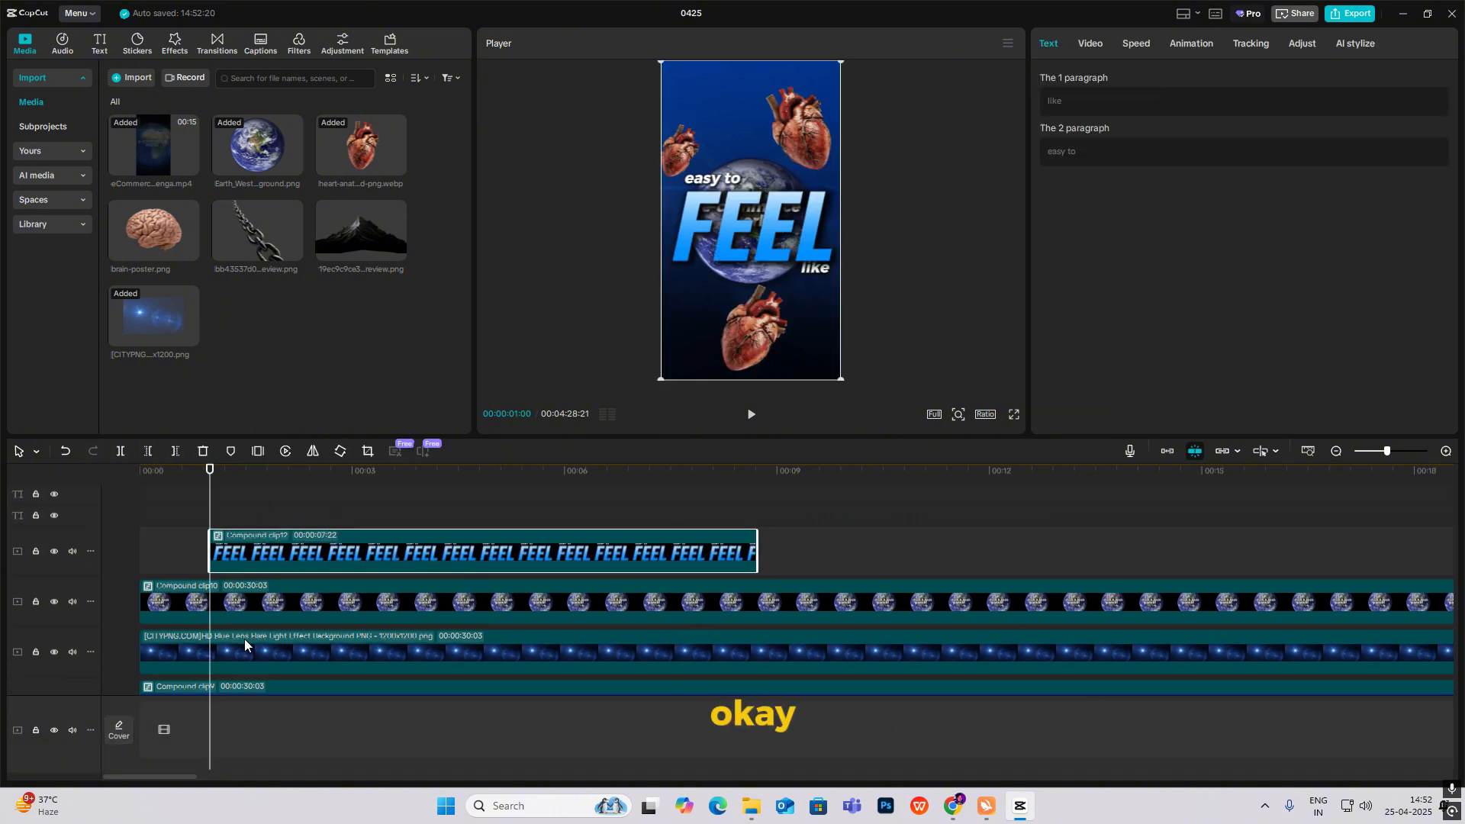
Convert the globe clip into a compound clip, split it at 00:00:01:00 and delete the part after the cut.
{"action": "scroll", "coordinate": [244, 638], "scroll_direction": "down", "scroll_amount": 1}
{"action": "left_click", "coordinate": [261, 583]}
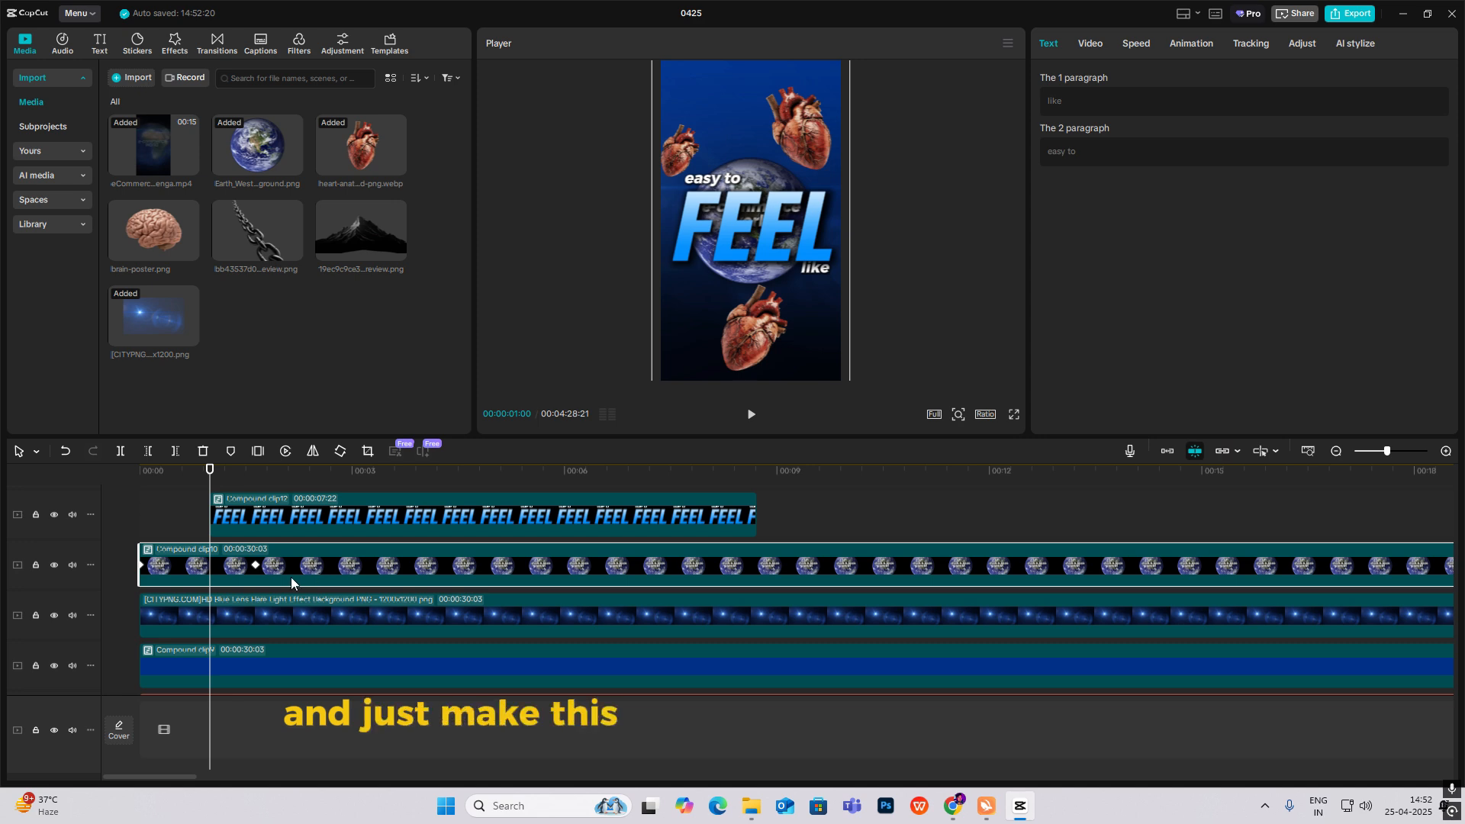
{"action": "key", "text": "alt+g"}
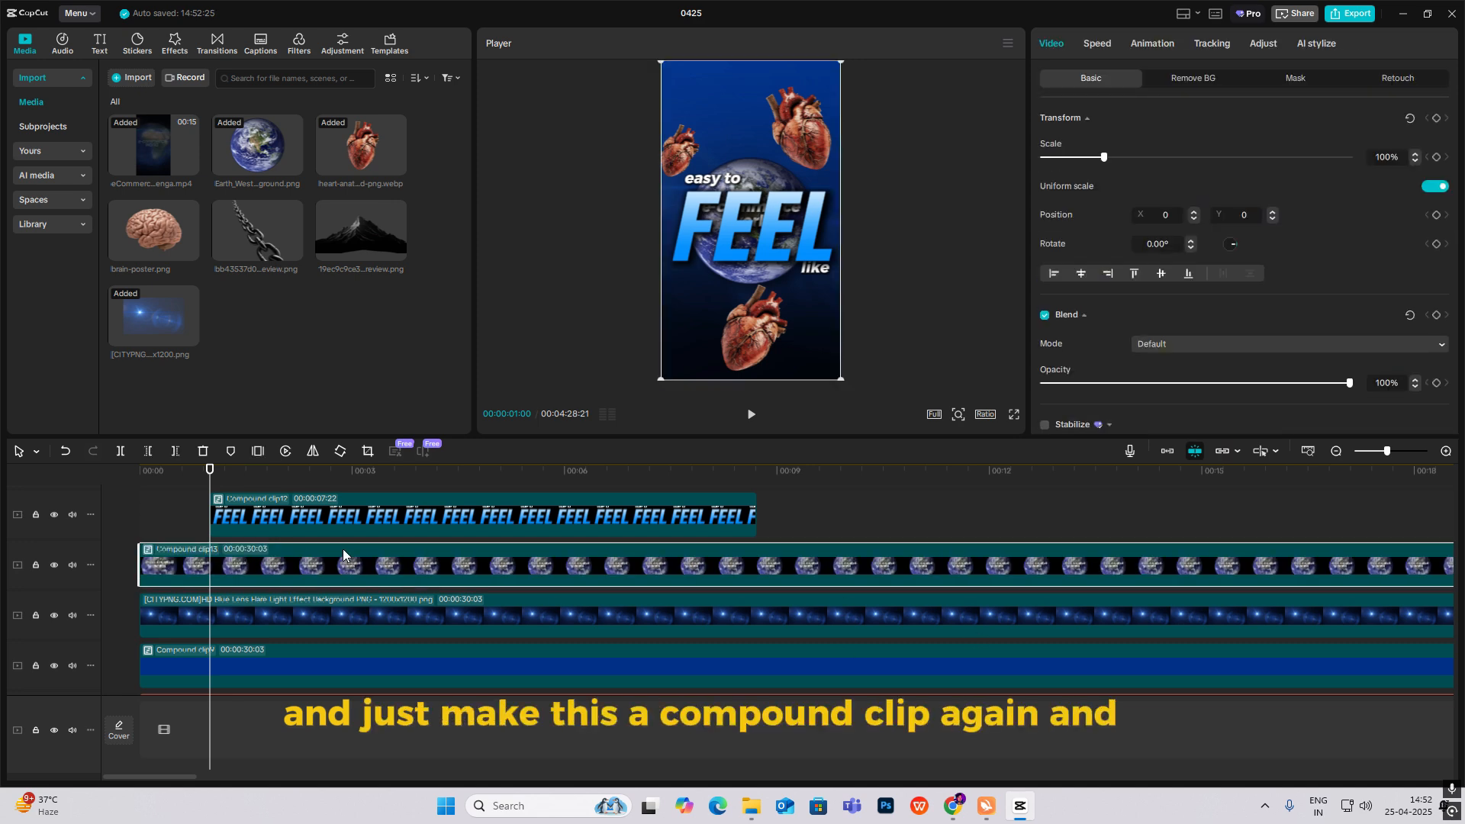
{"action": "key", "text": "ctrl+b"}
{"action": "key", "text": "Delete"}
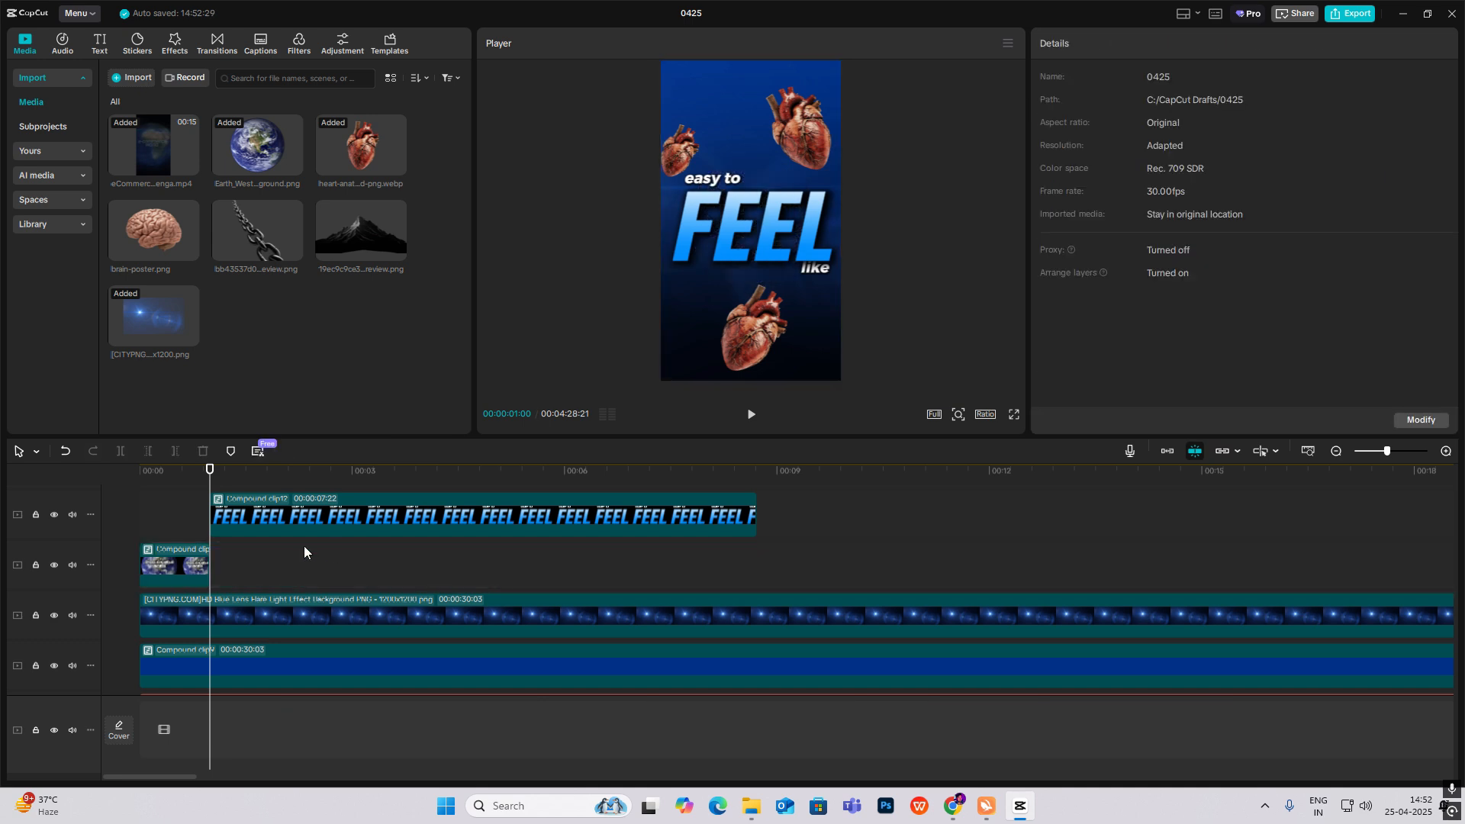
Scale the "FEEL" compound clip up to 121% with a transform keyframe at 00:00:01:00.
{"action": "mouse_move", "coordinate": [209, 534]}
{"action": "left_mouse_down"}
{"action": "mouse_move", "coordinate": [147, 534]}
{"action": "mouse_move", "coordinate": [235, 530]}
{"action": "mouse_move", "coordinate": [210, 530]}
{"action": "left_mouse_up"}
{"action": "left_click", "coordinate": [730, 277]}
{"action": "left_click_drag", "start_coordinate": [830, 73], "coordinate": [926, 57]}
{"action": "left_click", "coordinate": [1082, 43]}
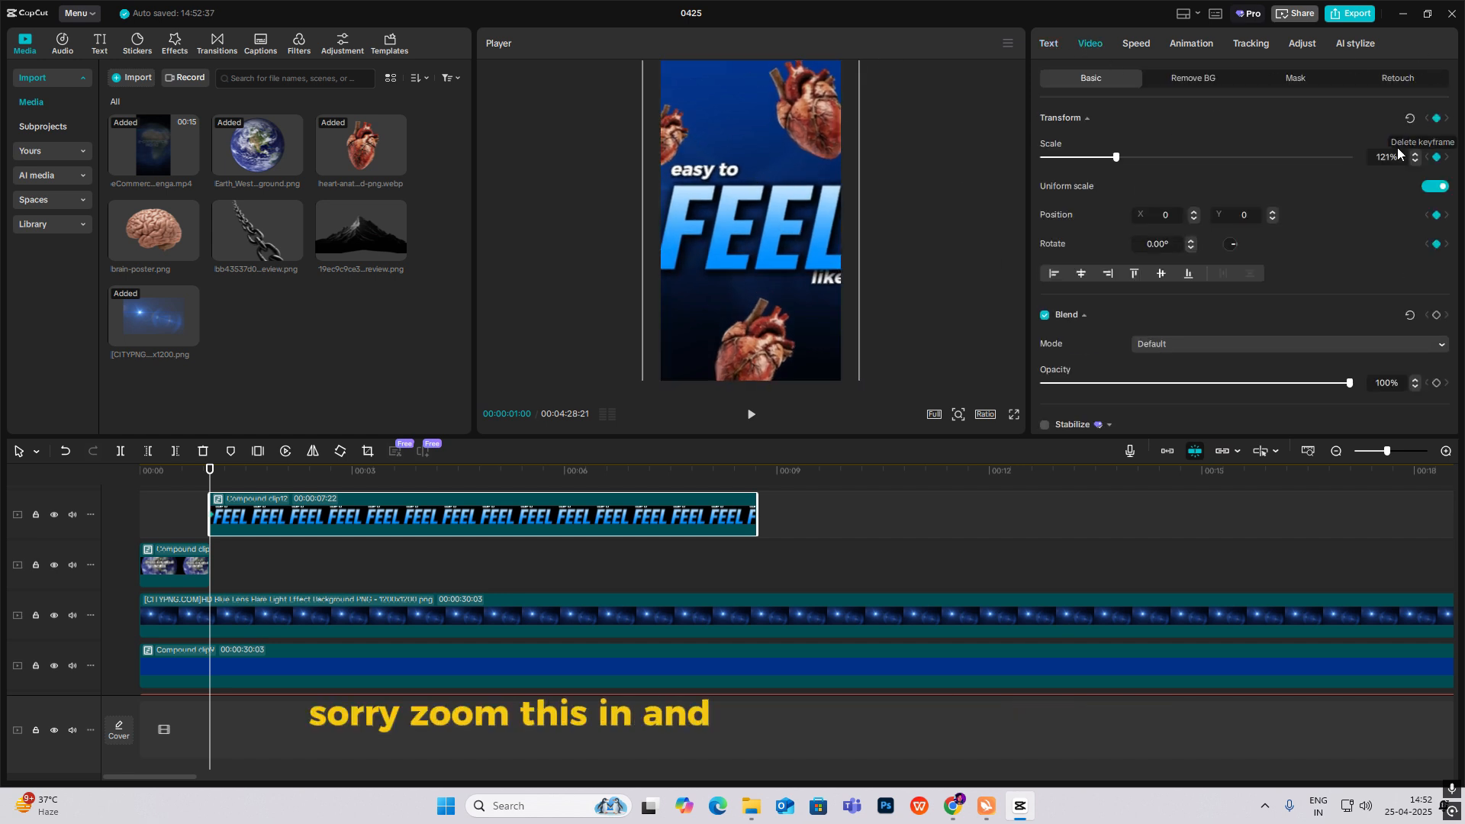
Set the "FEEL" compound clip's scale to 100% at 00:00:02:00 to keyframe the zoom-out.
{"action": "left_click_drag", "start_coordinate": [210, 493], "coordinate": [282, 497]}
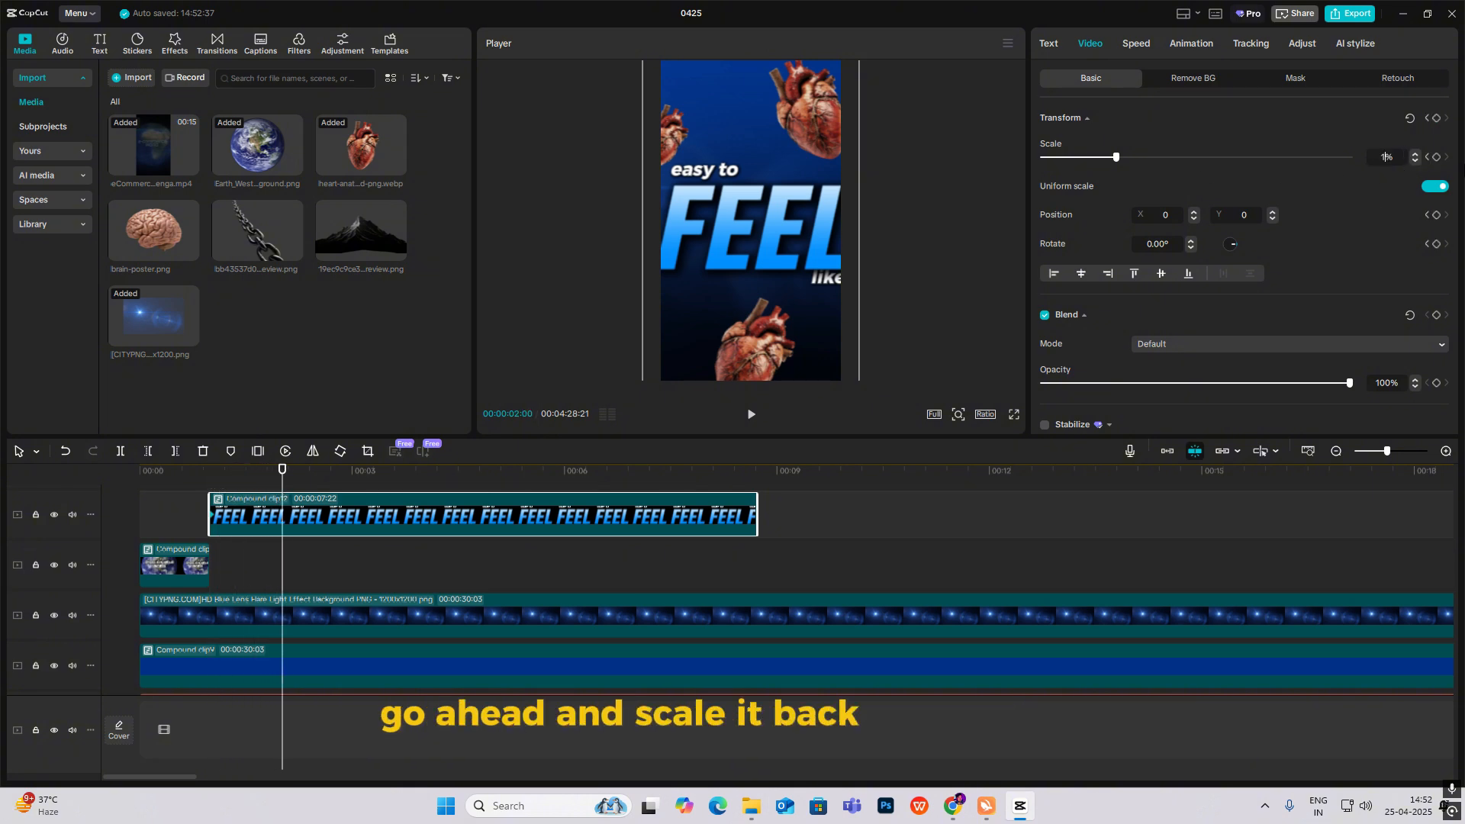
{"action": "type", "text": "00"}
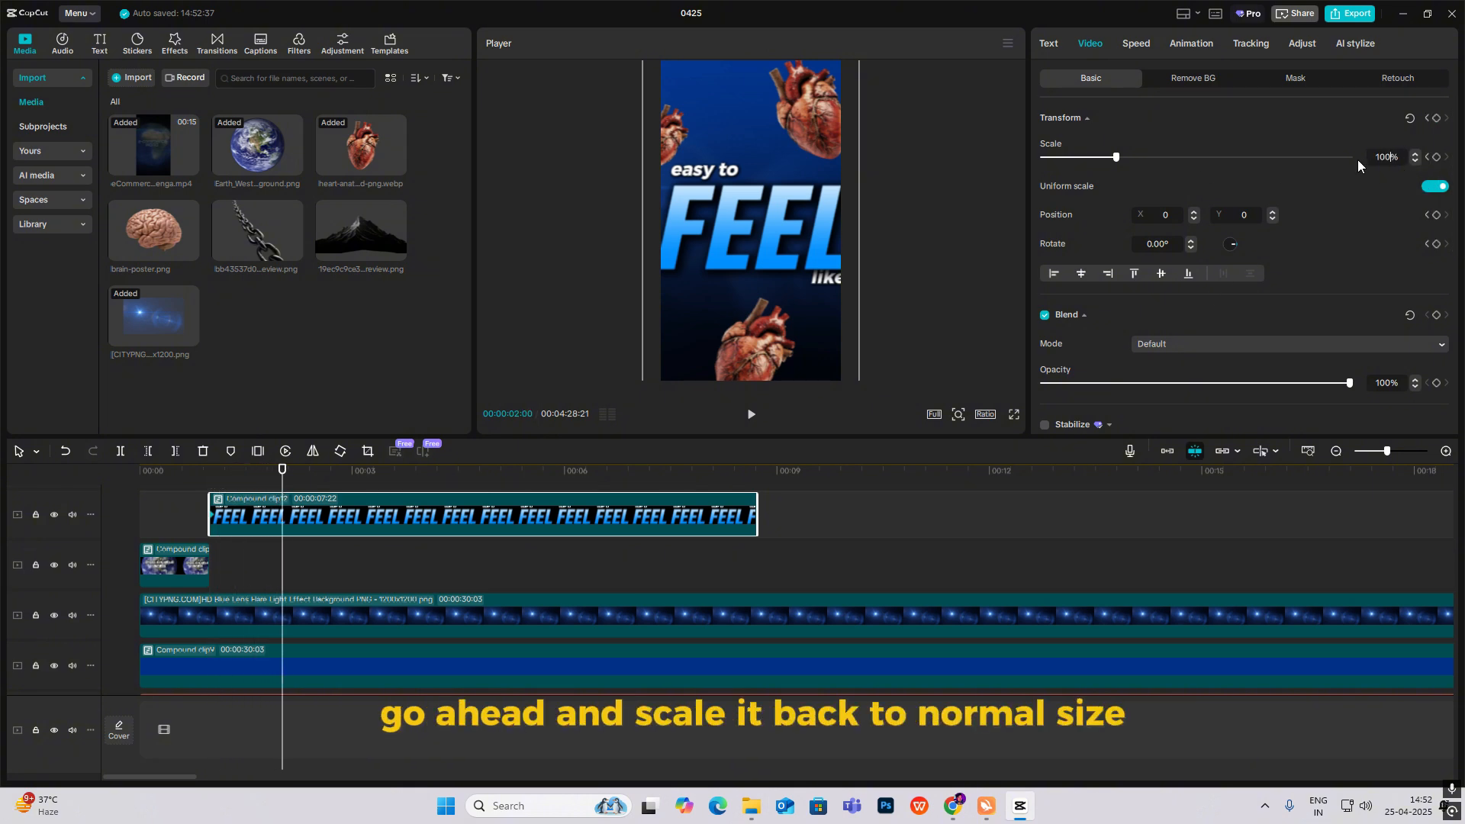
{"action": "left_click", "coordinate": [273, 567]}
{"action": "left_click_drag", "start_coordinate": [273, 567], "coordinate": [290, 591]}
Open the "FEEL" compound clip's keyframe graph and apply the Cubic Out preset curve to its scale animation.
{"action": "left_click", "coordinate": [337, 526]}
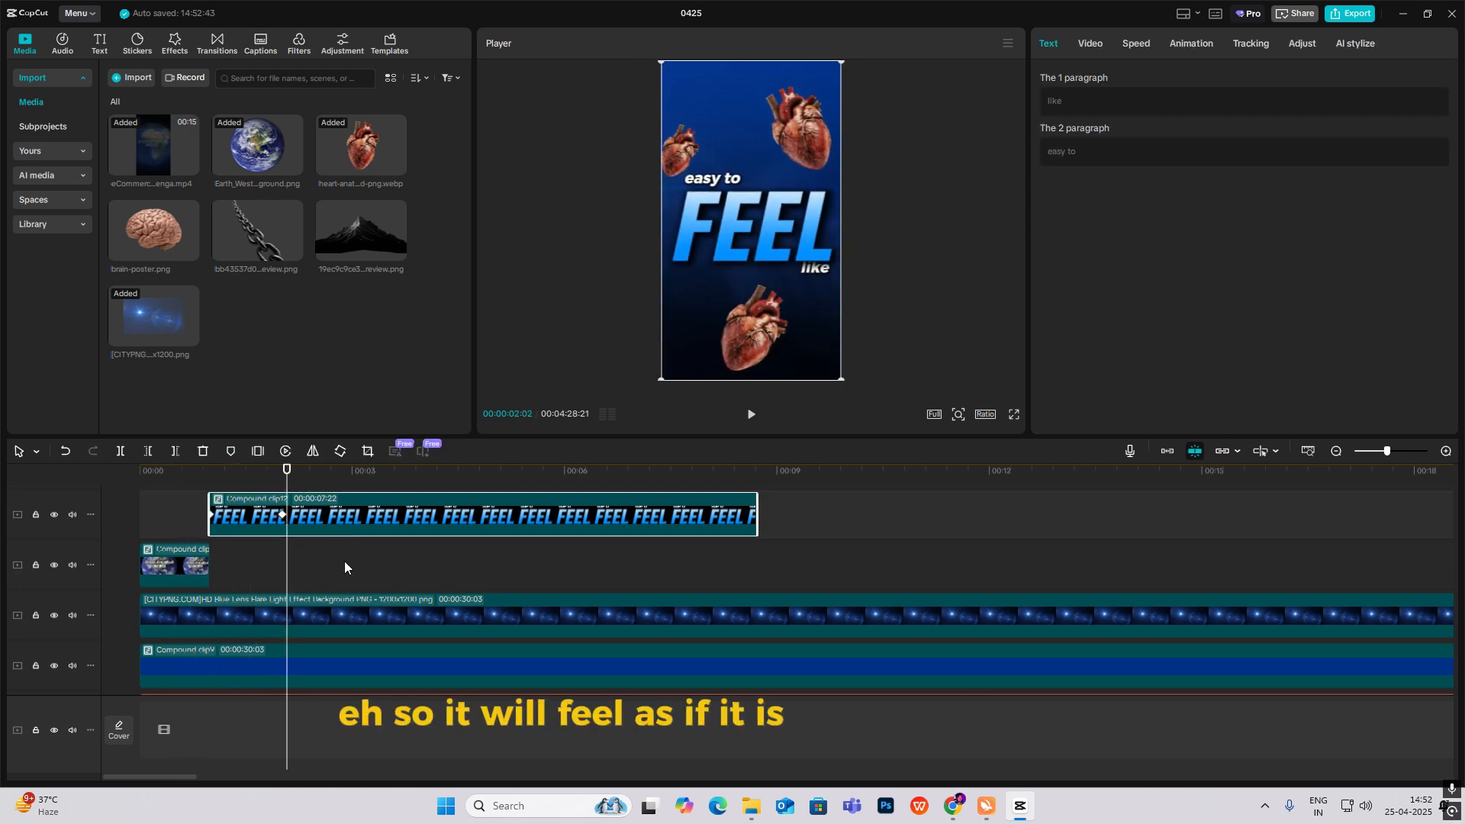
{"action": "key", "text": "alt+k"}
{"action": "scroll", "coordinate": [270, 575], "scroll_direction": "up", "scroll_amount": 3}
{"action": "left_click", "coordinate": [239, 565]}
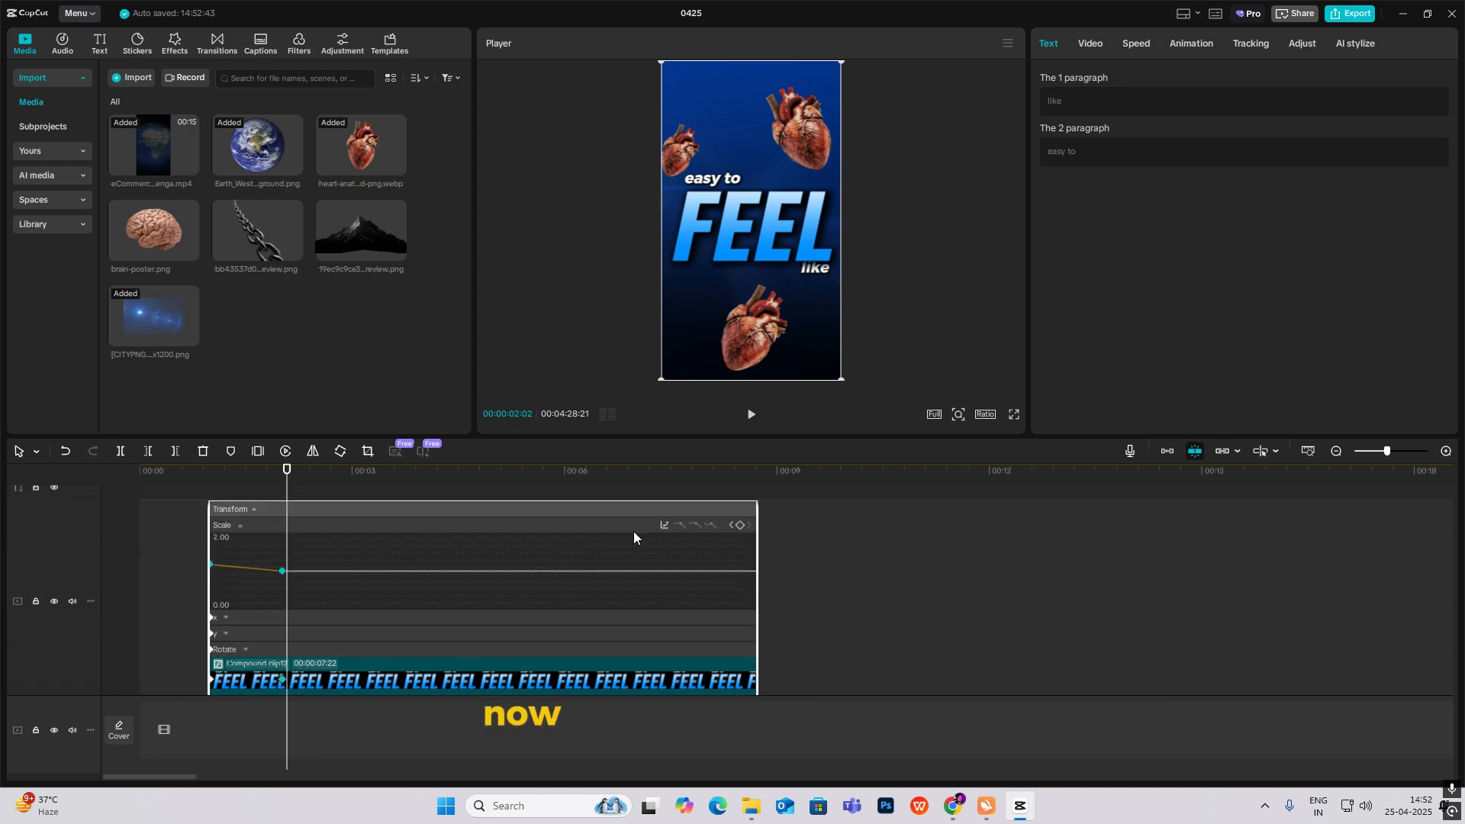
{"action": "left_click", "coordinate": [665, 525]}
{"action": "left_click", "coordinate": [778, 650]}
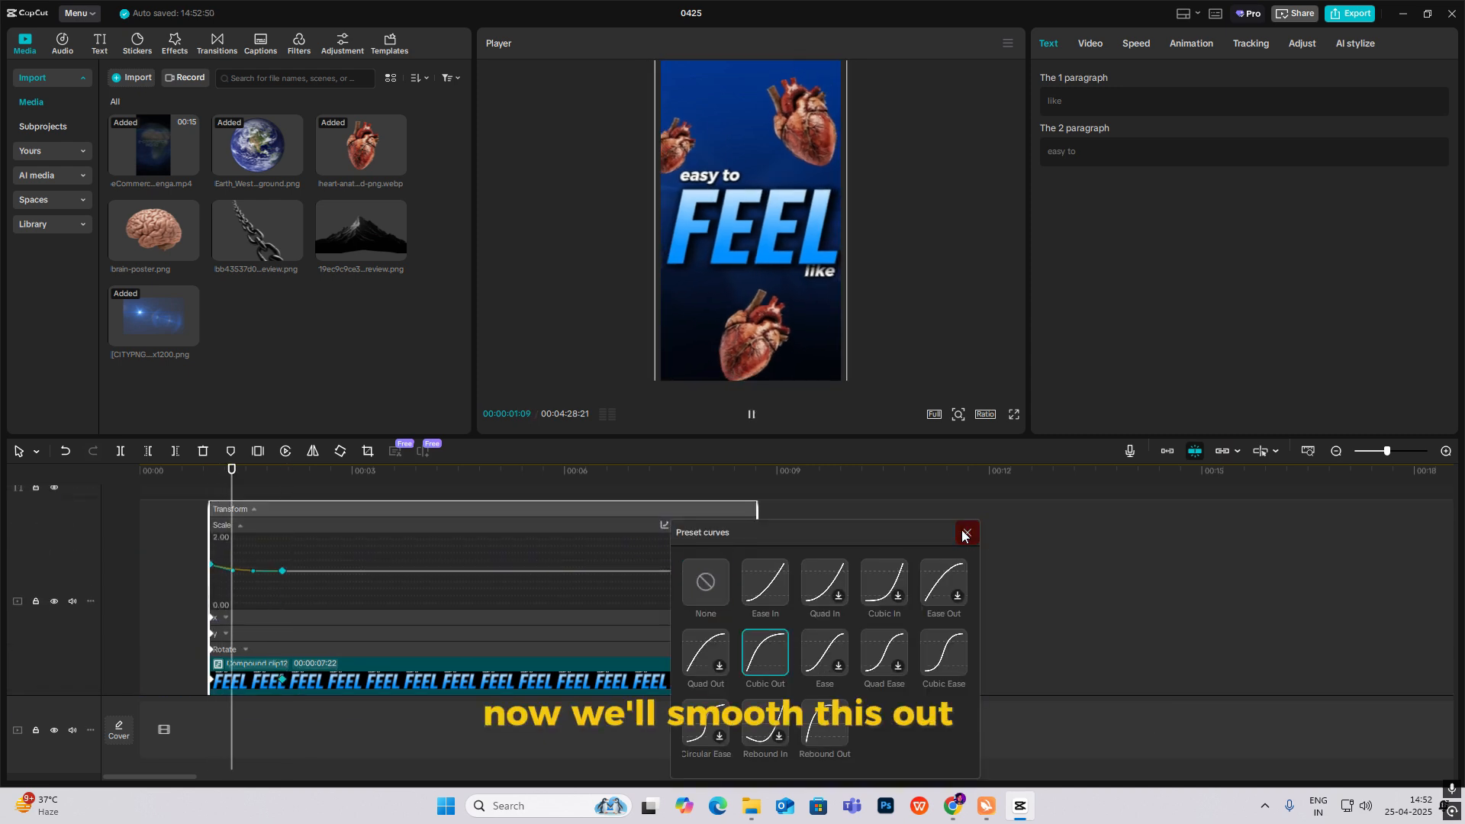
Close the "FEEL" compound clip's keyframe graph and play back its eased zoom-out.
{"action": "left_click", "coordinate": [270, 613]}
{"action": "left_click", "coordinate": [250, 631]}
{"action": "left_click", "coordinate": [268, 647]}
{"action": "key", "text": "alt+k"}
{"action": "left_click", "coordinate": [169, 544]}
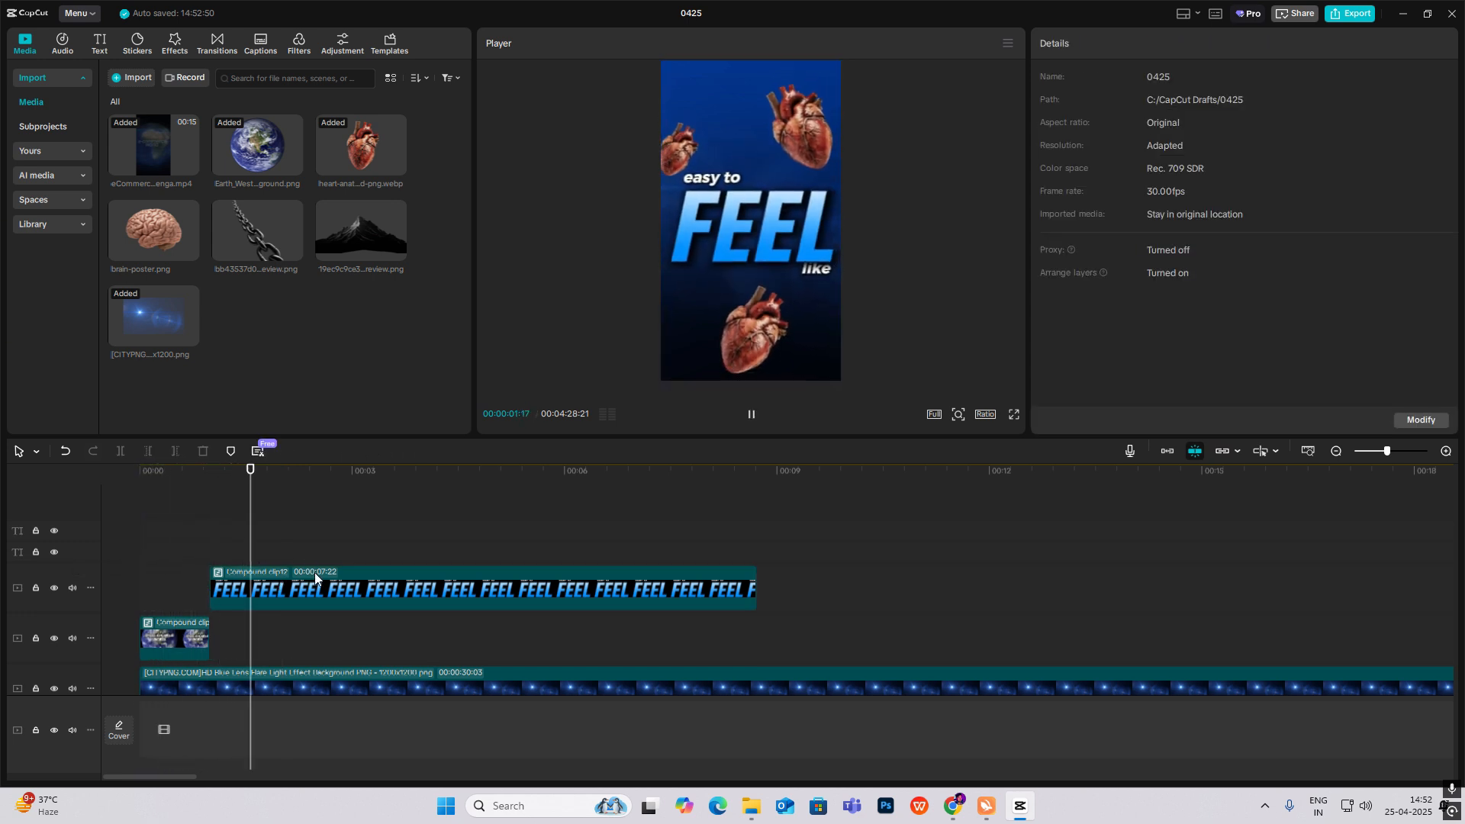
Shift the "FEEL" compound clip earlier so it overlaps the end of the globe clip, and play back the transition.
{"action": "left_click_drag", "start_coordinate": [315, 580], "coordinate": [285, 580]}
{"action": "left_click", "coordinate": [121, 541]}
{"action": "key", "text": "space"}
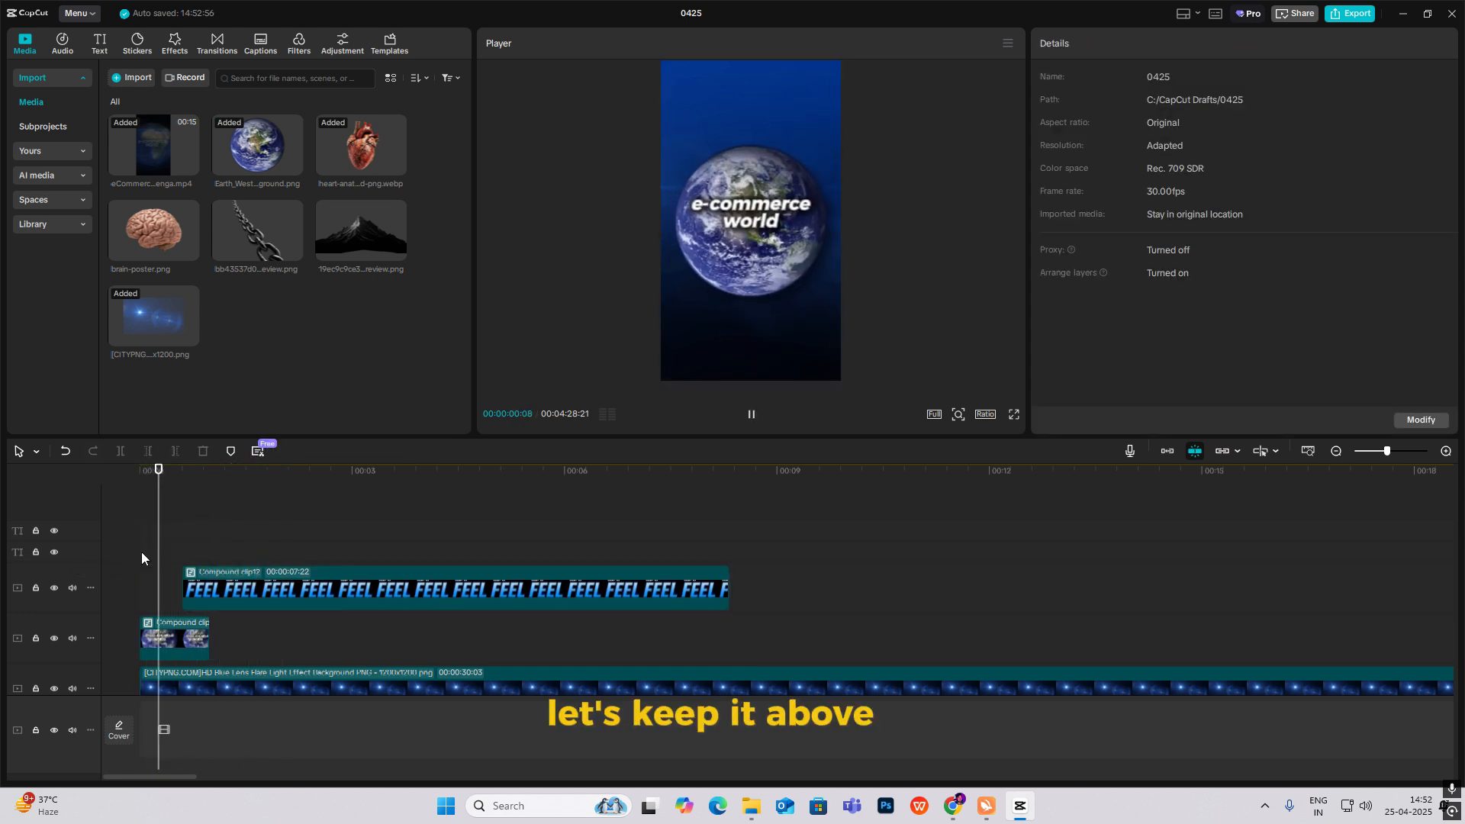
{"action": "left_click", "coordinate": [170, 548]}
{"action": "left_click", "coordinate": [126, 548]}
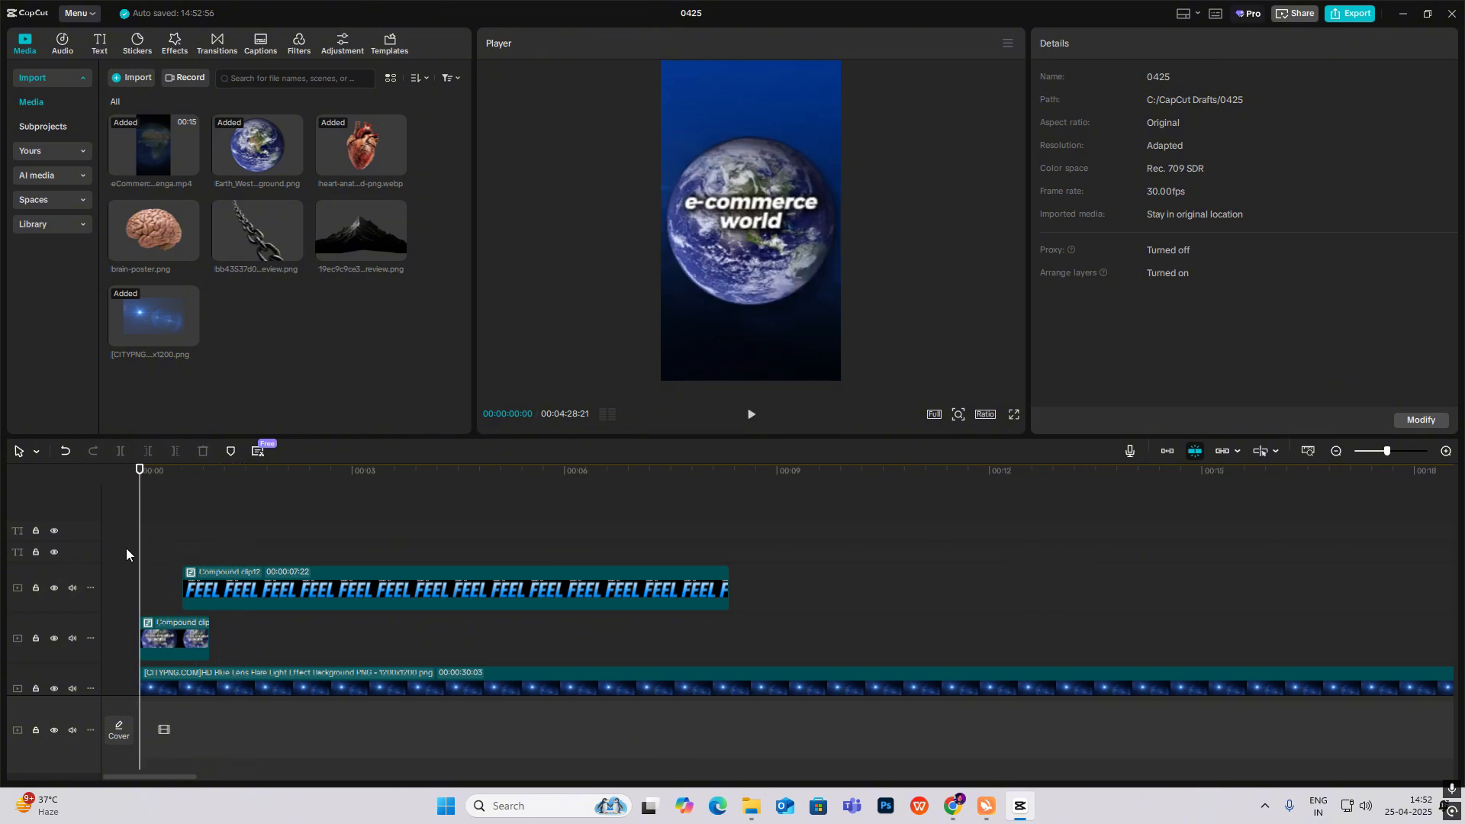
{"action": "key", "text": "space"}
{"action": "left_click", "coordinate": [162, 565]}
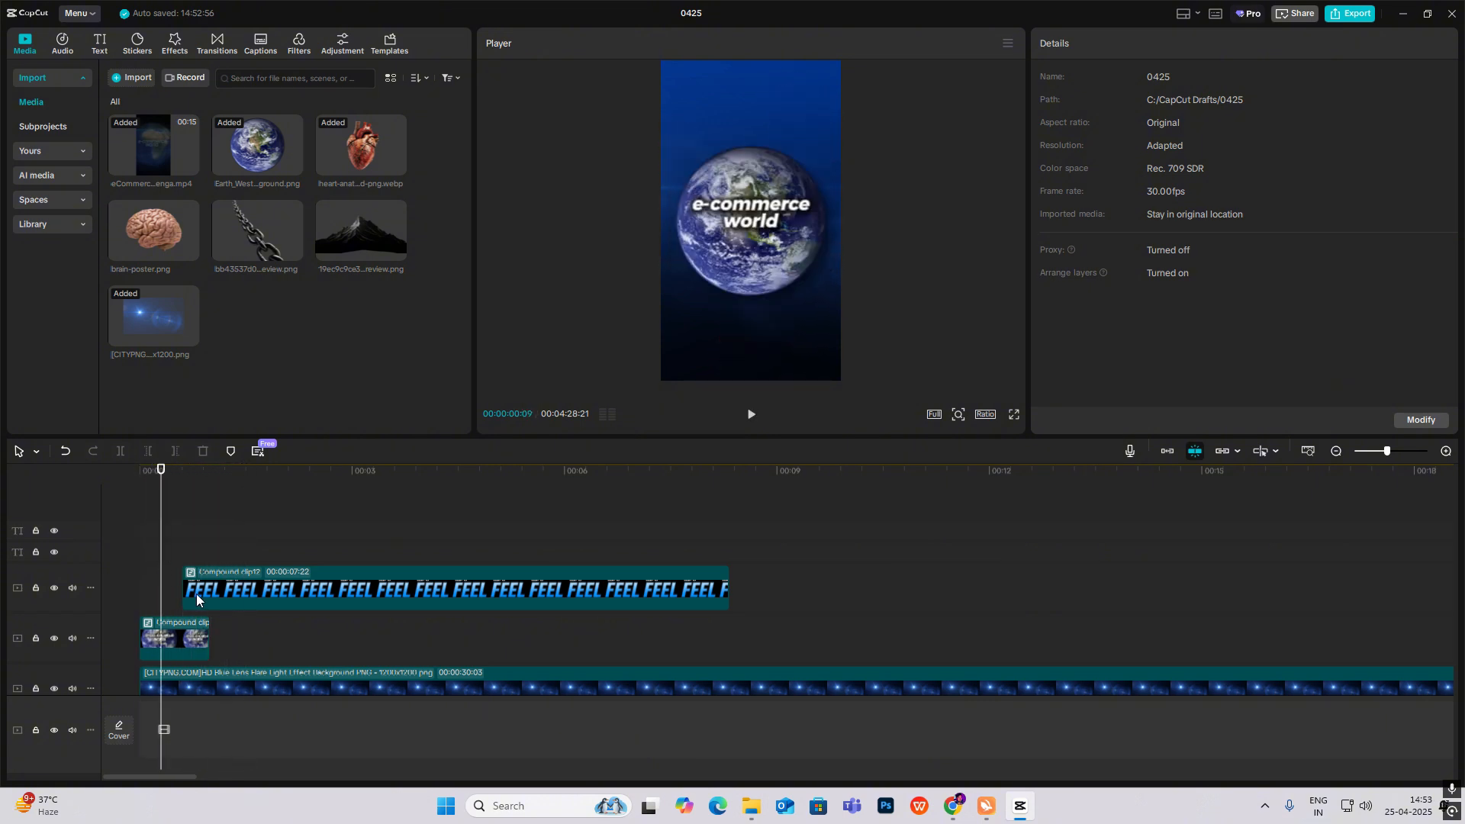
Nudge the "FEEL" compound clip slightly earlier, to start at about 00:00:00:15, and replay the sequence.
{"action": "left_click_drag", "start_coordinate": [199, 594], "coordinate": [190, 595]}
{"action": "key", "text": "space"}
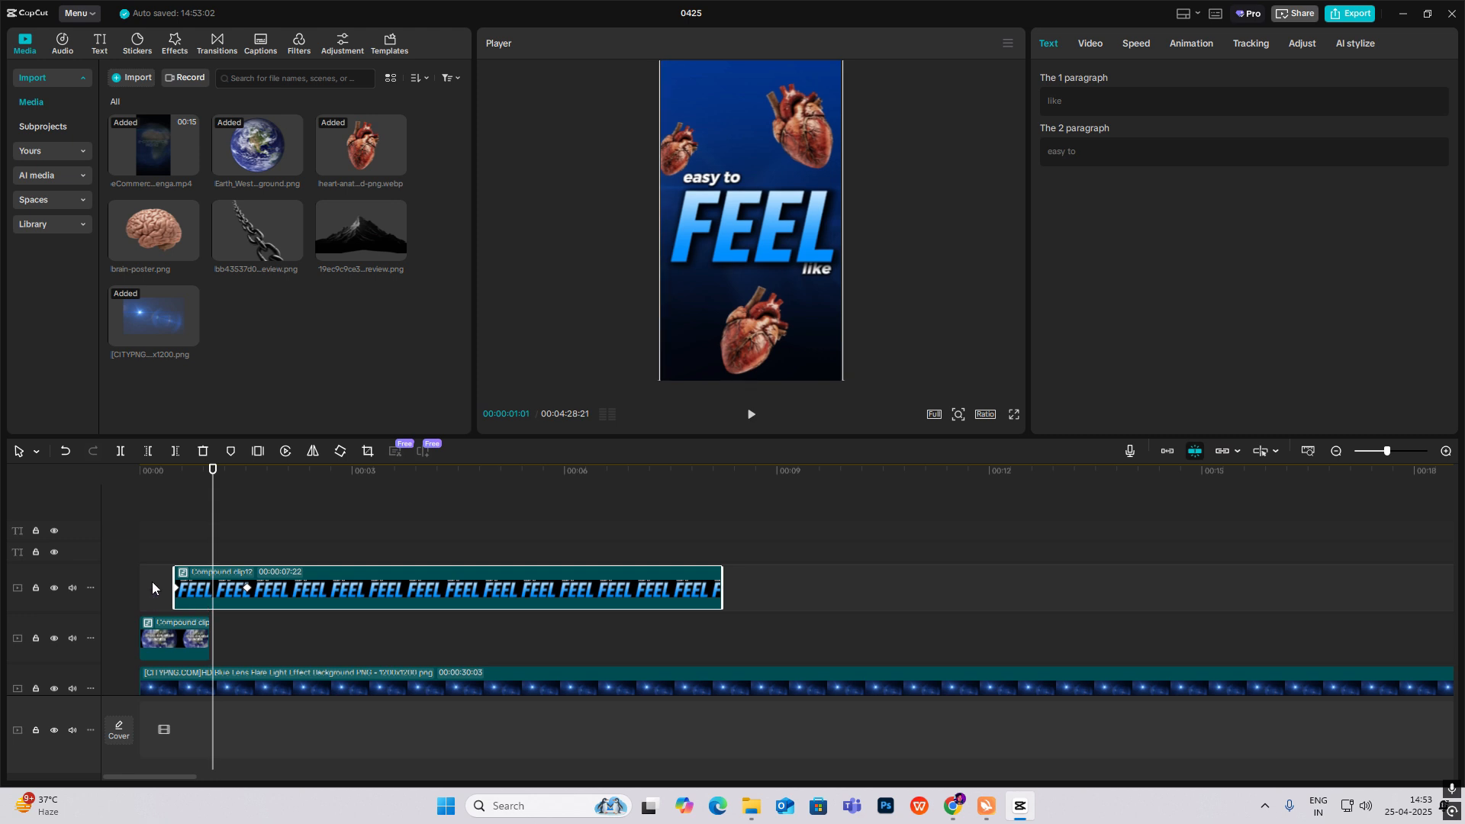
{"action": "left_click", "coordinate": [115, 576]}
{"action": "key", "text": "space"}
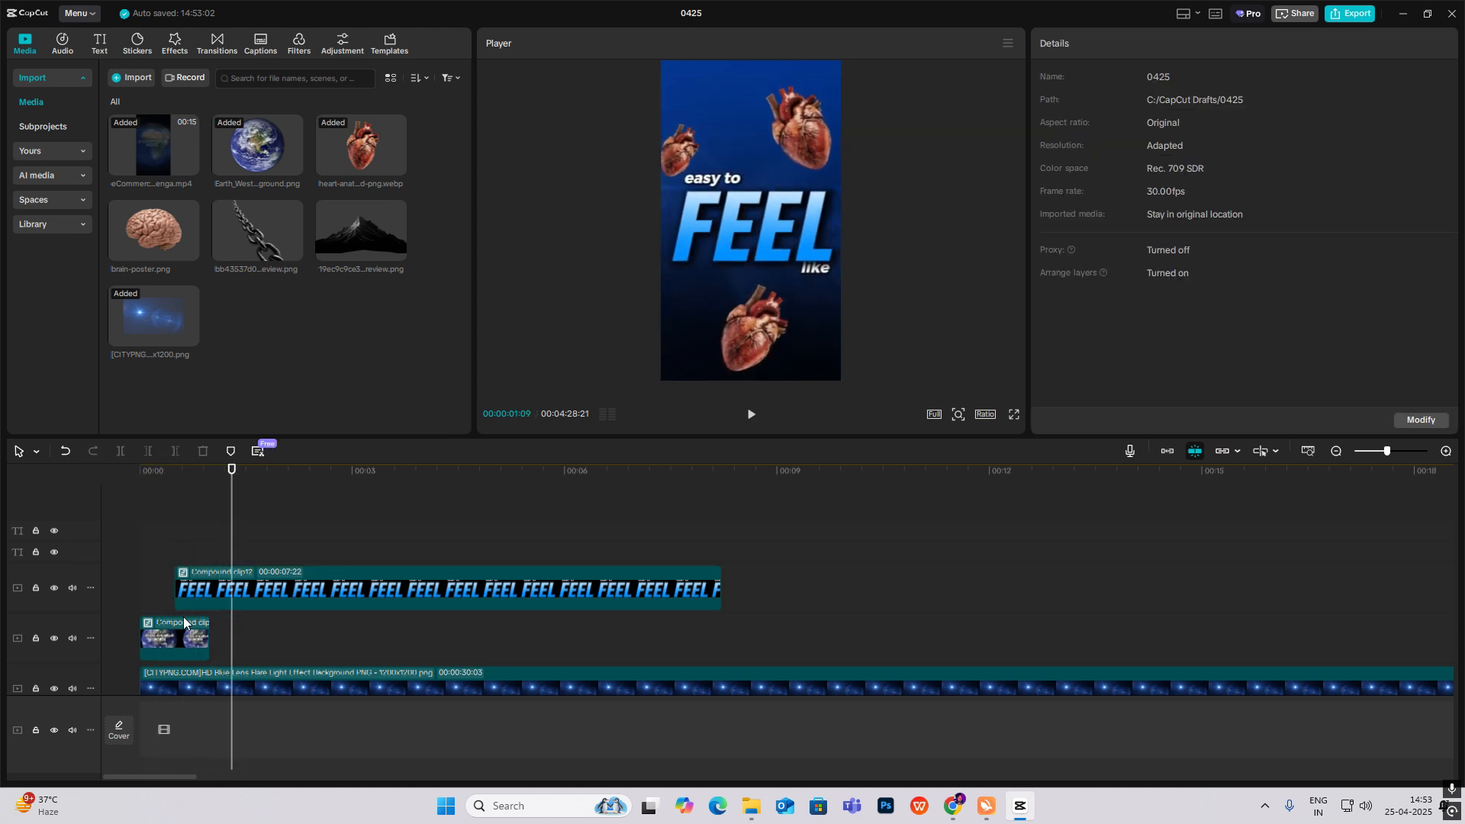
Trim the end of the globe compound clip back to the start of the "FEEL" clip and play back the cut.
{"action": "left_click_drag", "start_coordinate": [202, 633], "coordinate": [173, 633]}
{"action": "left_click", "coordinate": [116, 569]}
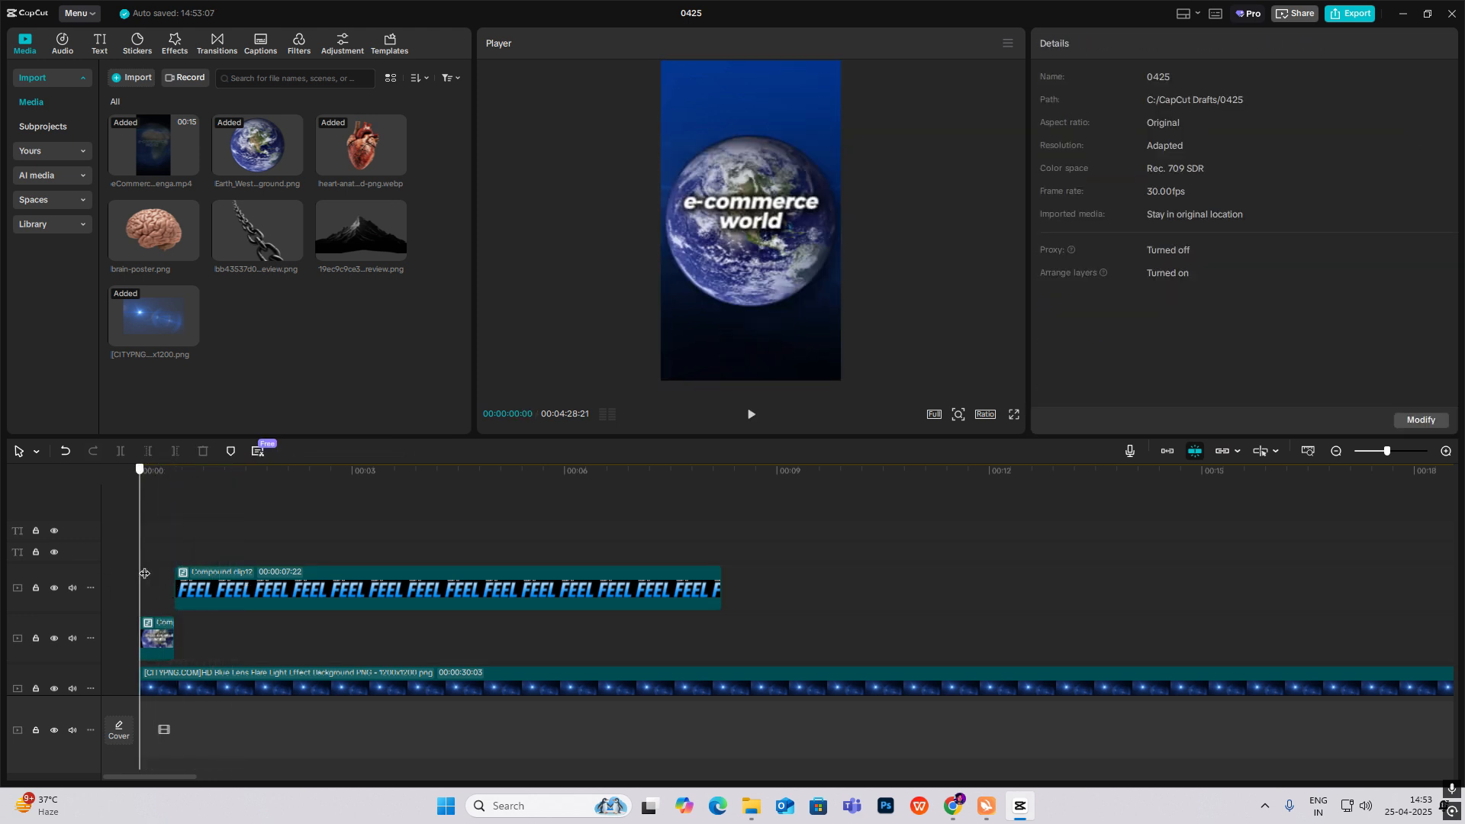
{"action": "key", "text": "space"}
{"action": "key", "text": "space"}
{"action": "left_click_drag", "start_coordinate": [222, 553], "coordinate": [104, 558]}
{"action": "key", "text": "space"}
{"action": "key", "text": "space"}
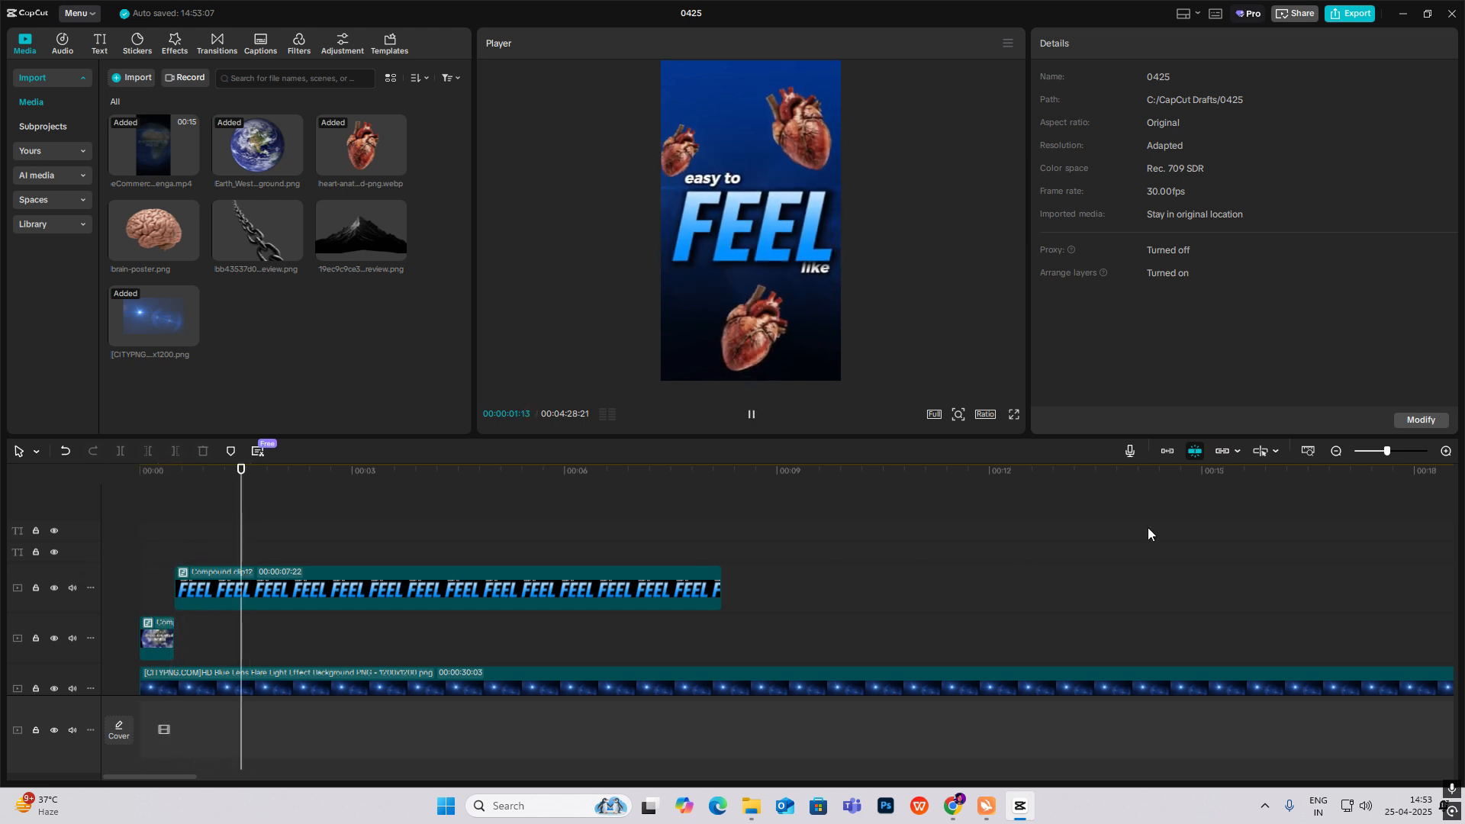
Examine the reference video's "FEEL" scene around 00:00:43:00, and return to the start of the timeline.
{"action": "scroll", "coordinate": [1151, 526], "scroll_direction": "down", "scroll_amount": 2}
{"action": "left_click", "coordinate": [1336, 451]}
{"action": "left_click", "coordinate": [891, 585]}
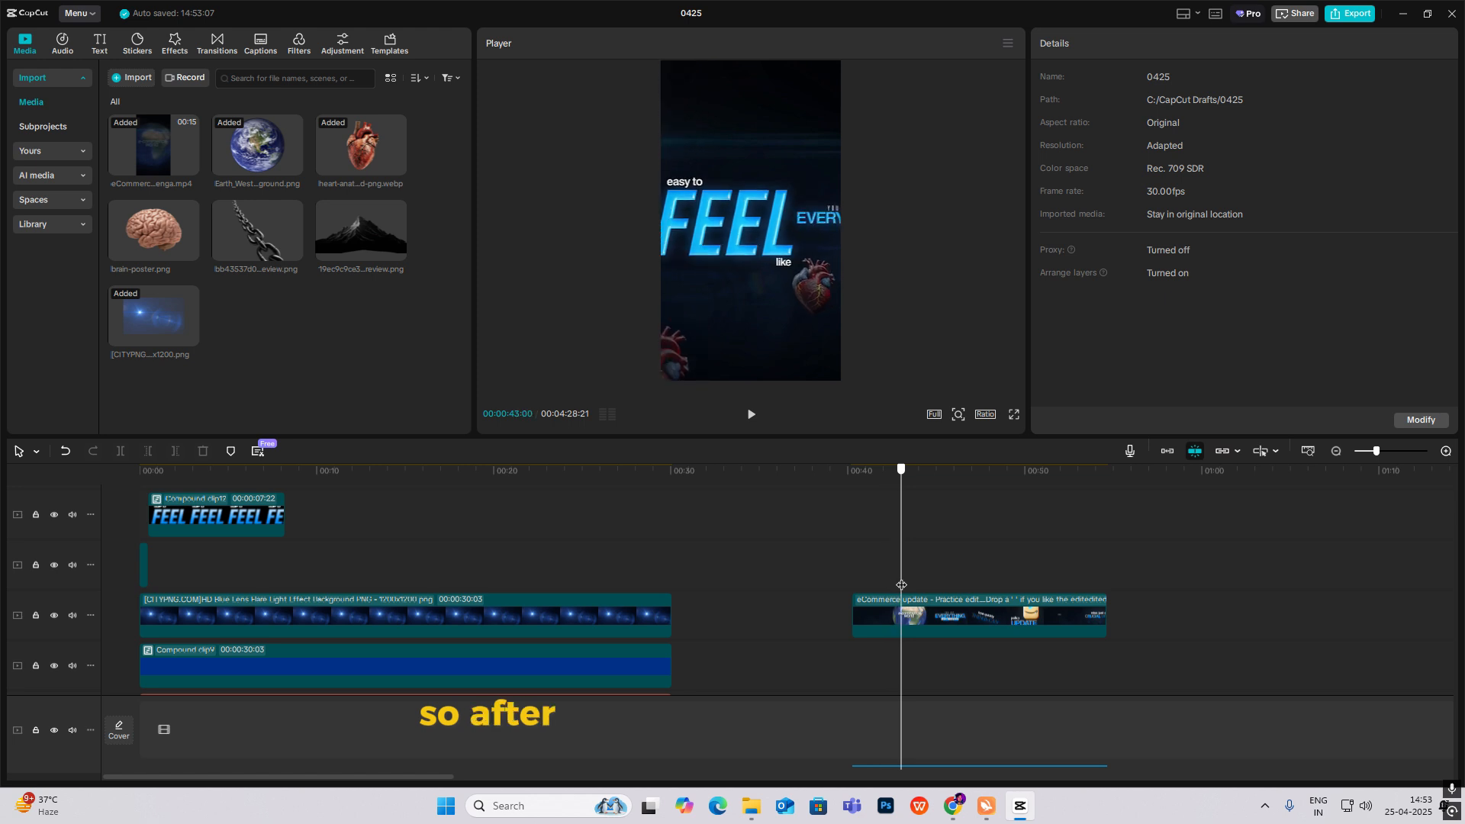
{"action": "left_click_drag", "start_coordinate": [896, 585], "coordinate": [4, 525]}
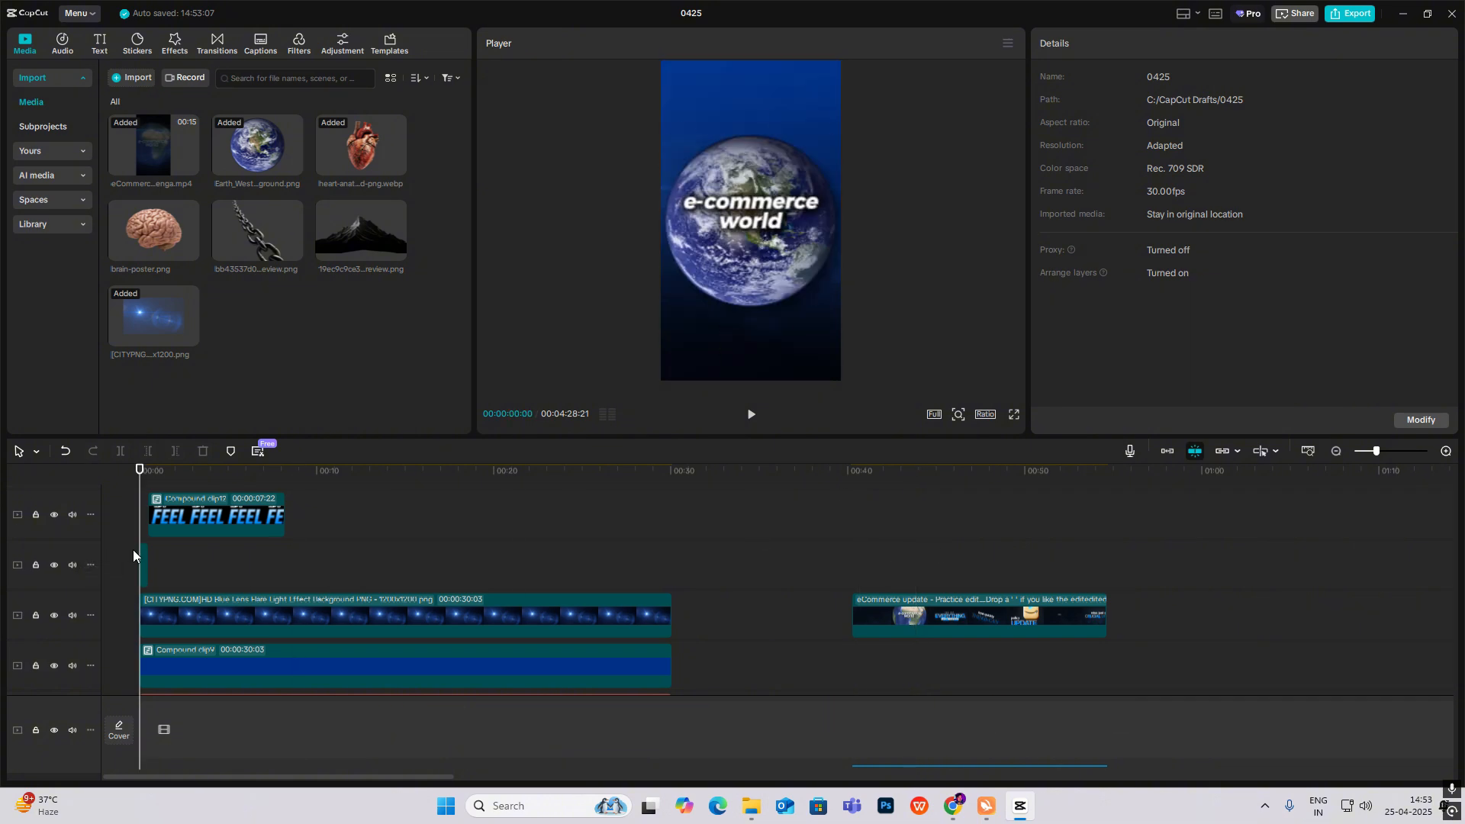
{"action": "scroll", "coordinate": [132, 550], "scroll_direction": "up", "scroll_amount": 2}
{"action": "left_click", "coordinate": [1446, 451]}
{"action": "scroll", "coordinate": [188, 547], "scroll_direction": "down", "scroll_amount": 3}
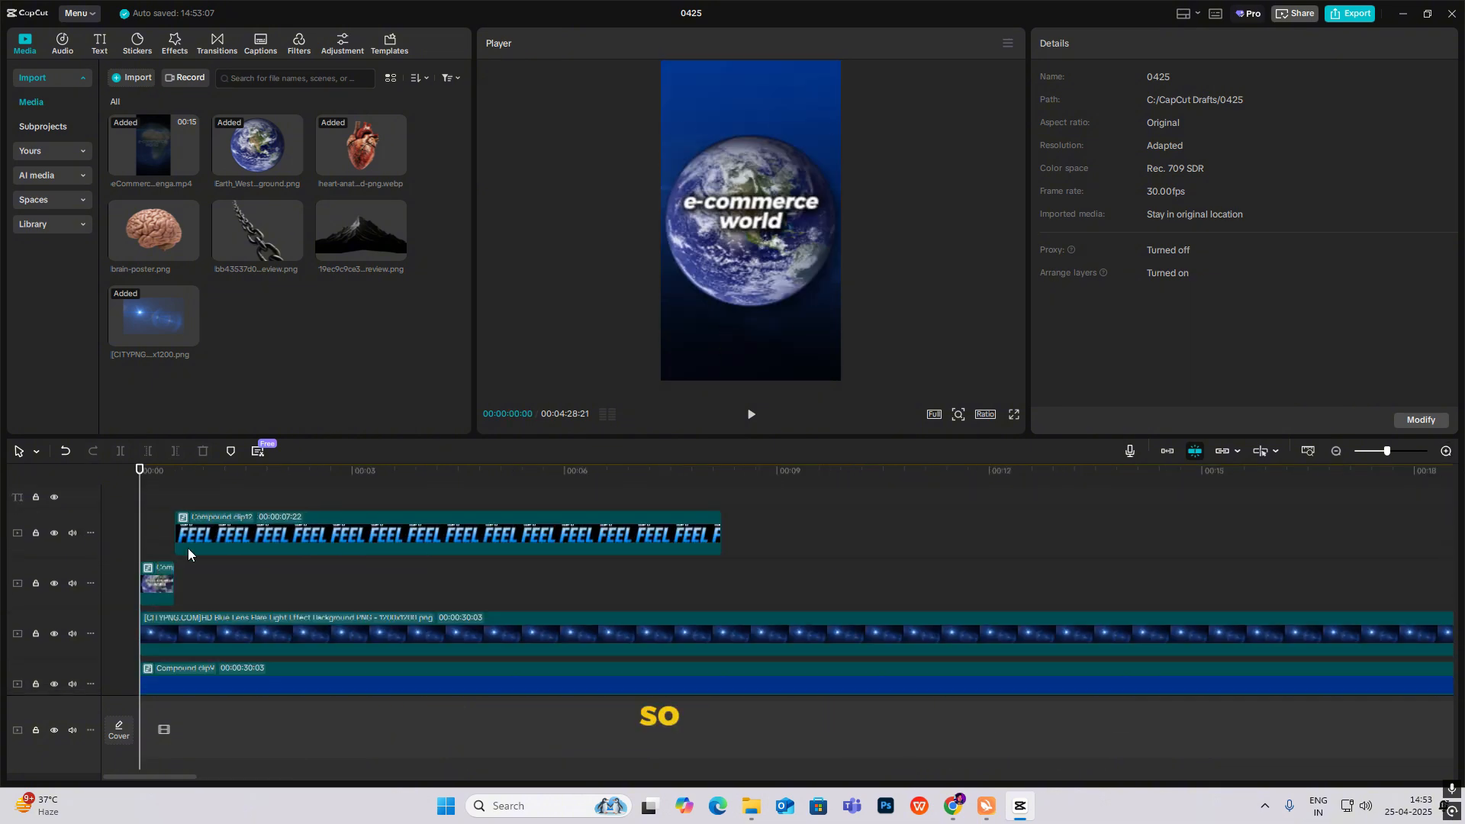
{"action": "left_click_drag", "start_coordinate": [150, 515], "coordinate": [122, 507]}
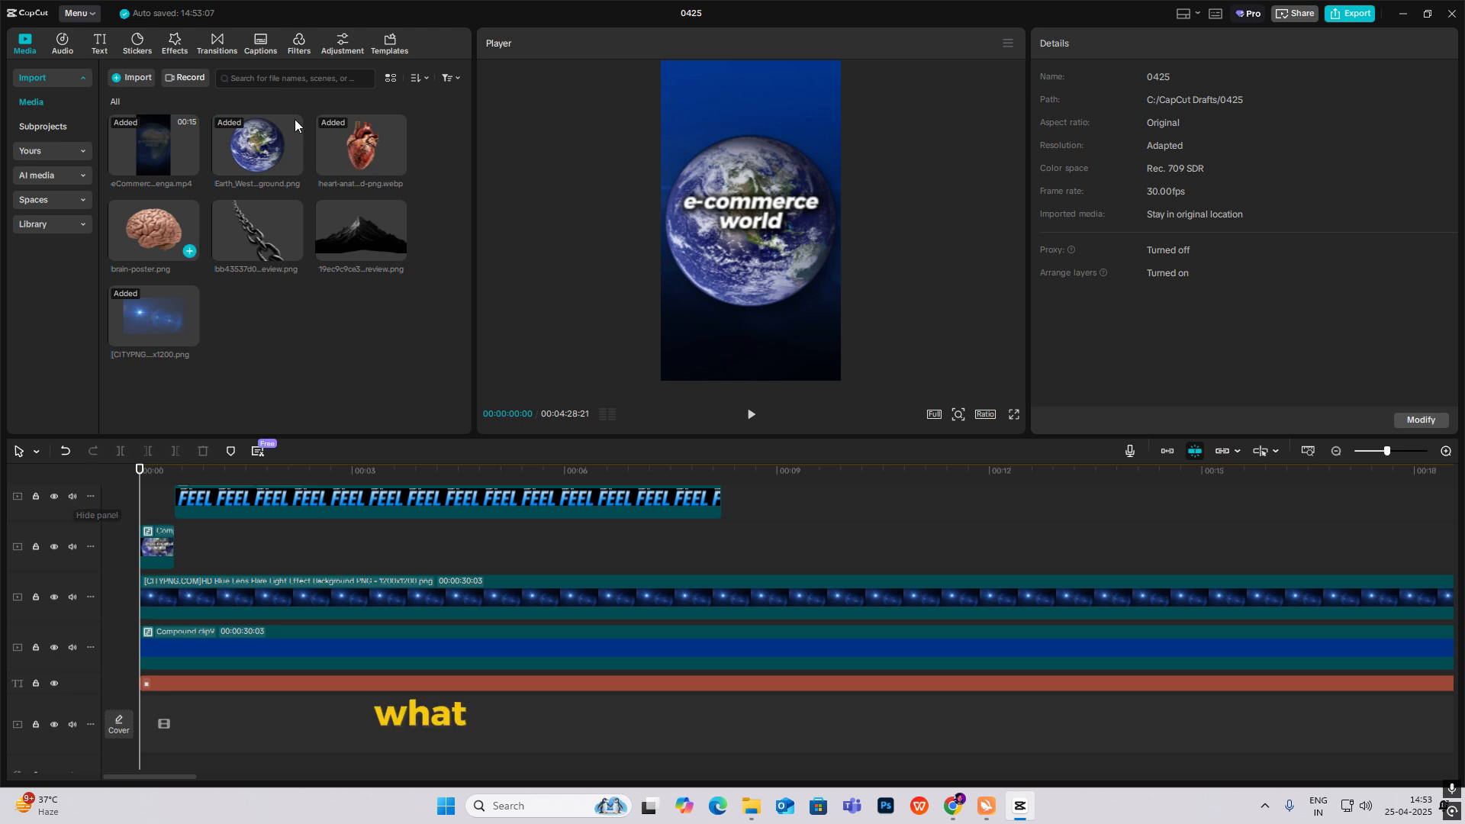
Search the video effects for "HAZY", add the Hazy effect above the clips at the timeline's start, and adjust its blur.
{"action": "left_click", "coordinate": [179, 44]}
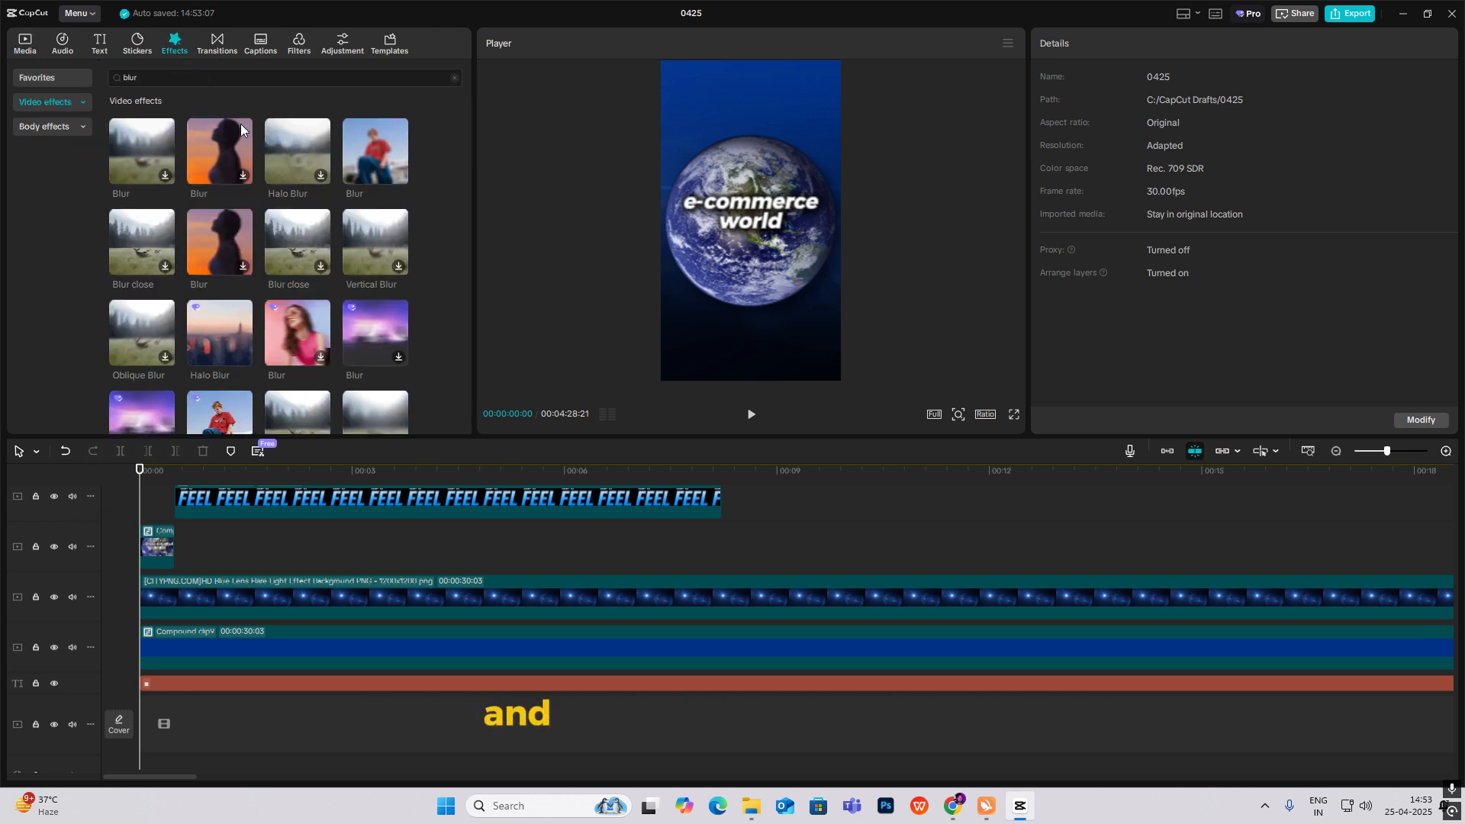
{"action": "scroll", "coordinate": [276, 302], "scroll_direction": "down", "scroll_amount": 3}
{"action": "scroll", "coordinate": [277, 303], "scroll_direction": "up", "scroll_amount": 3}
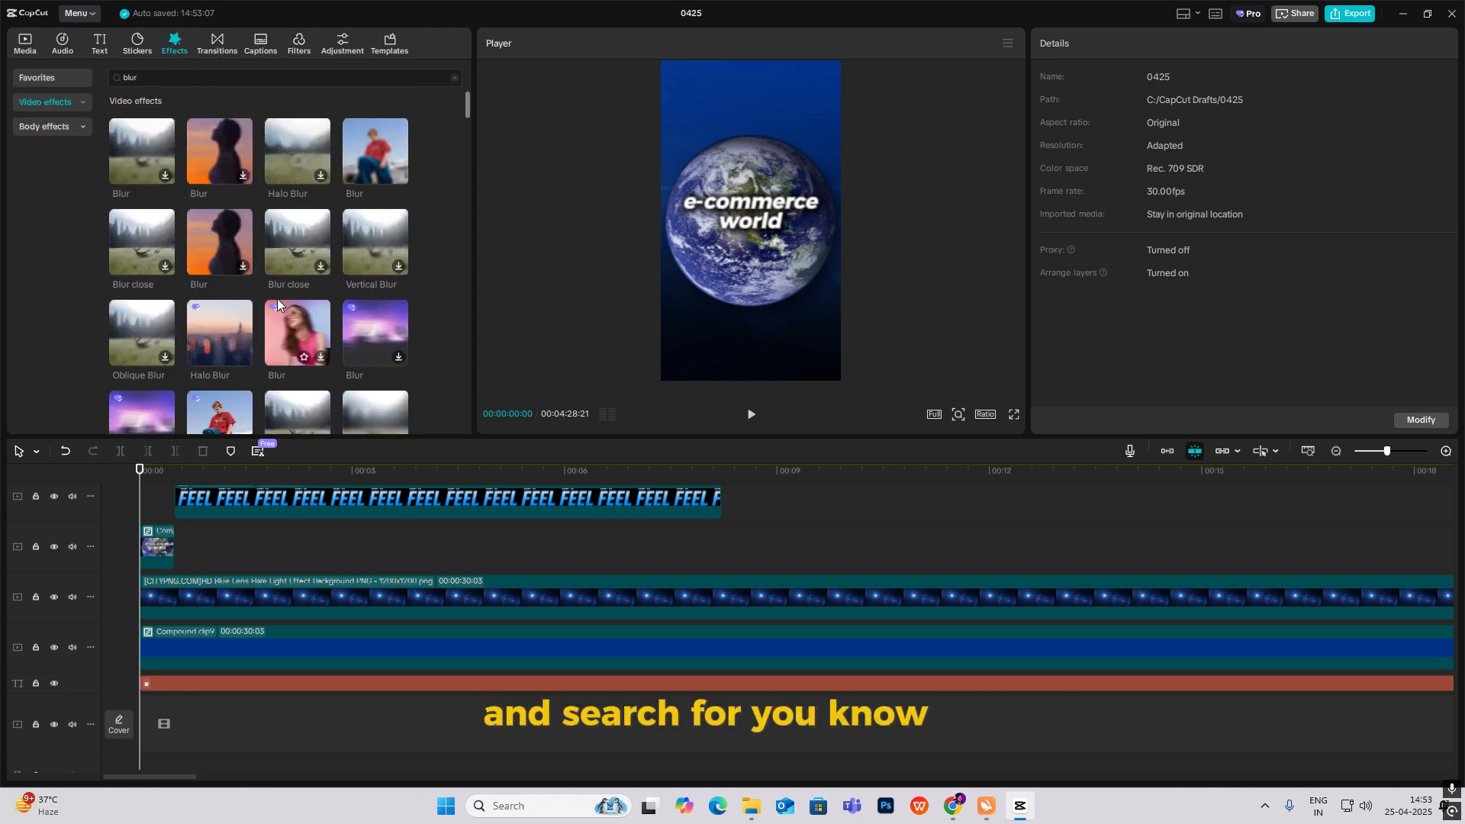
{"action": "left_click", "coordinate": [198, 80]}
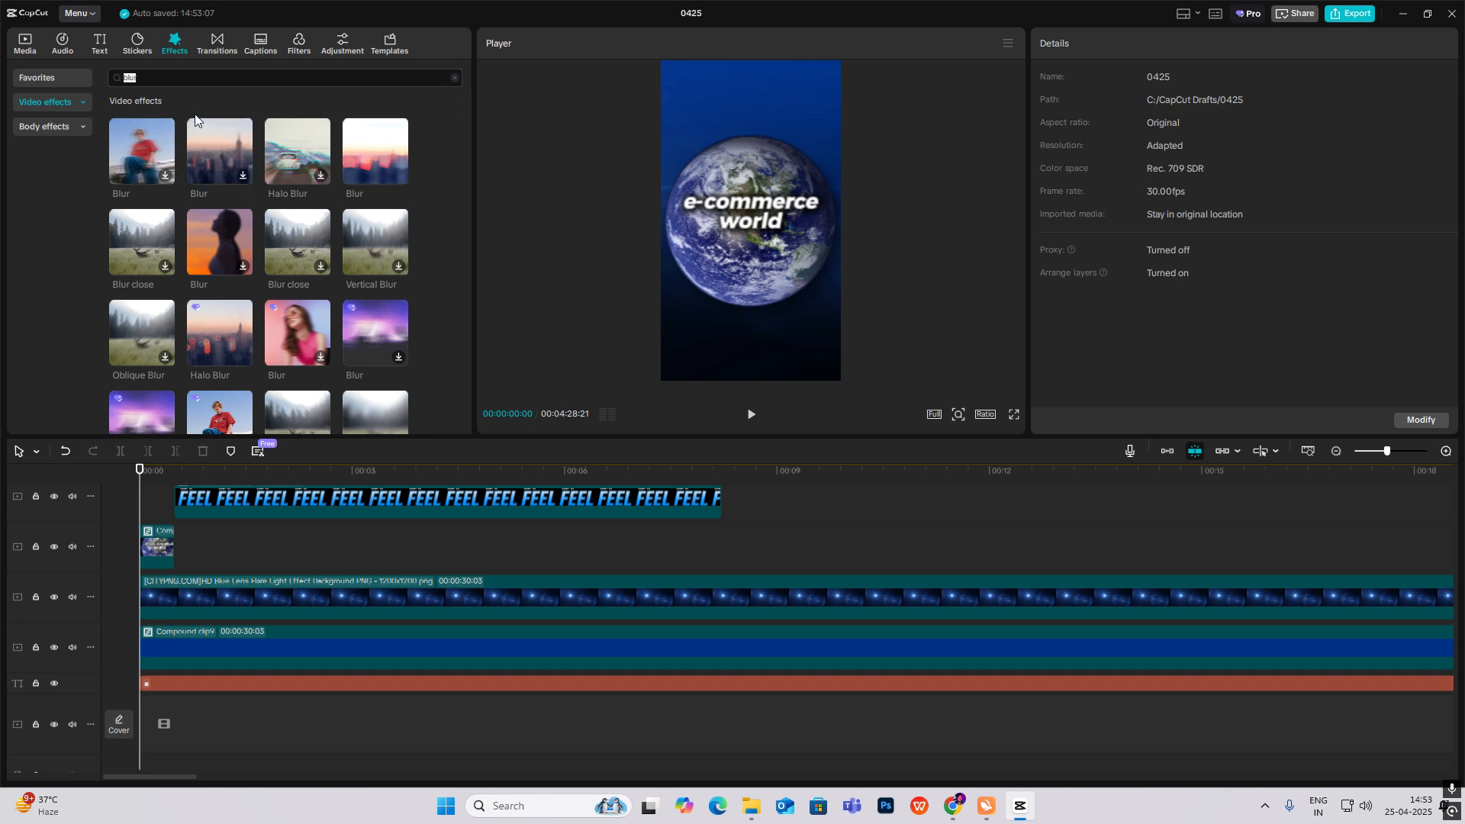
{"action": "type", "text": "G"}
{"action": "key", "text": "BackSpace"}
{"action": "type", "text": "H"}
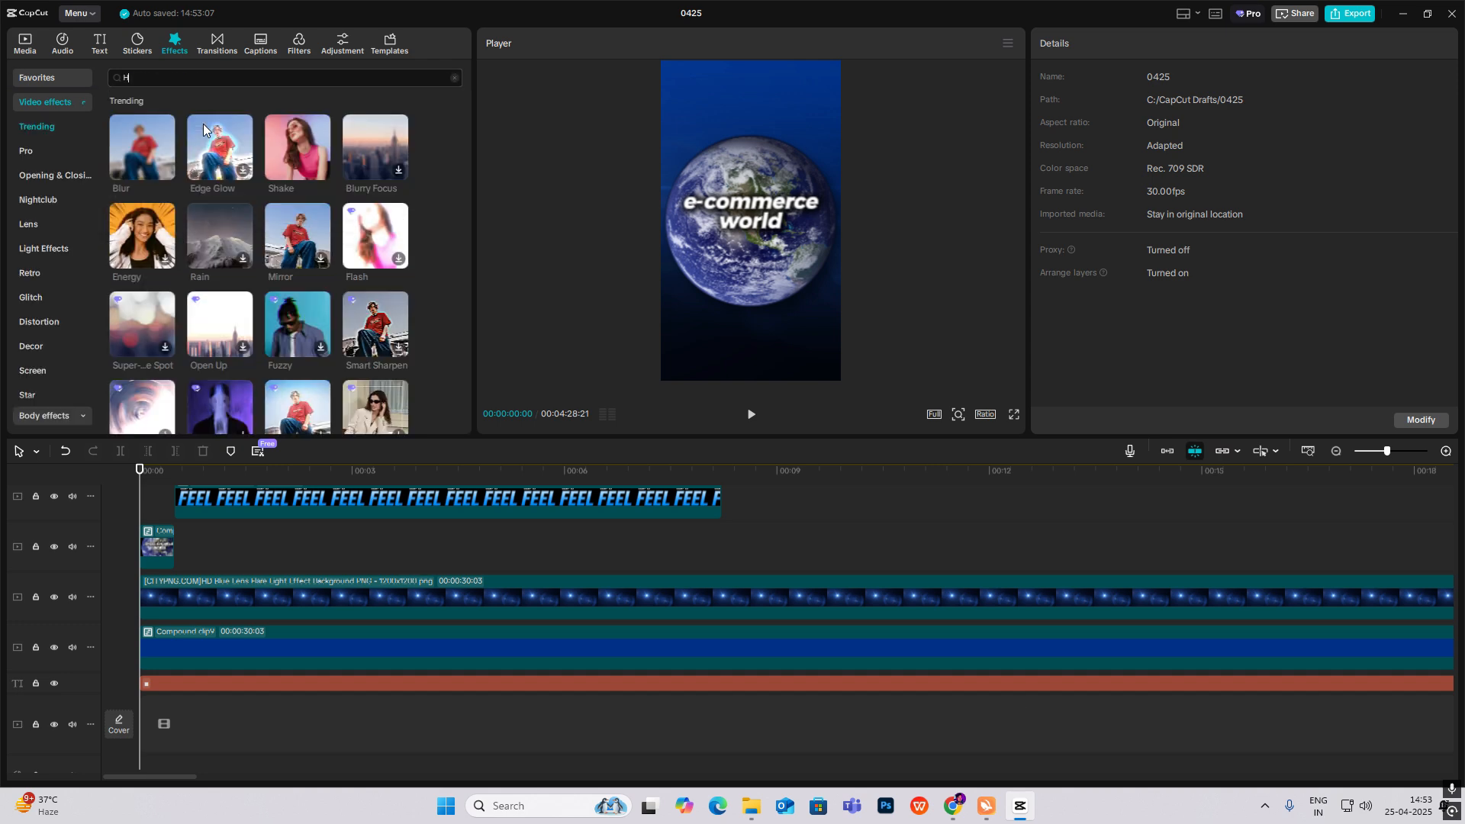
{"action": "type", "text": "AZY"}
{"action": "key", "text": "Return"}
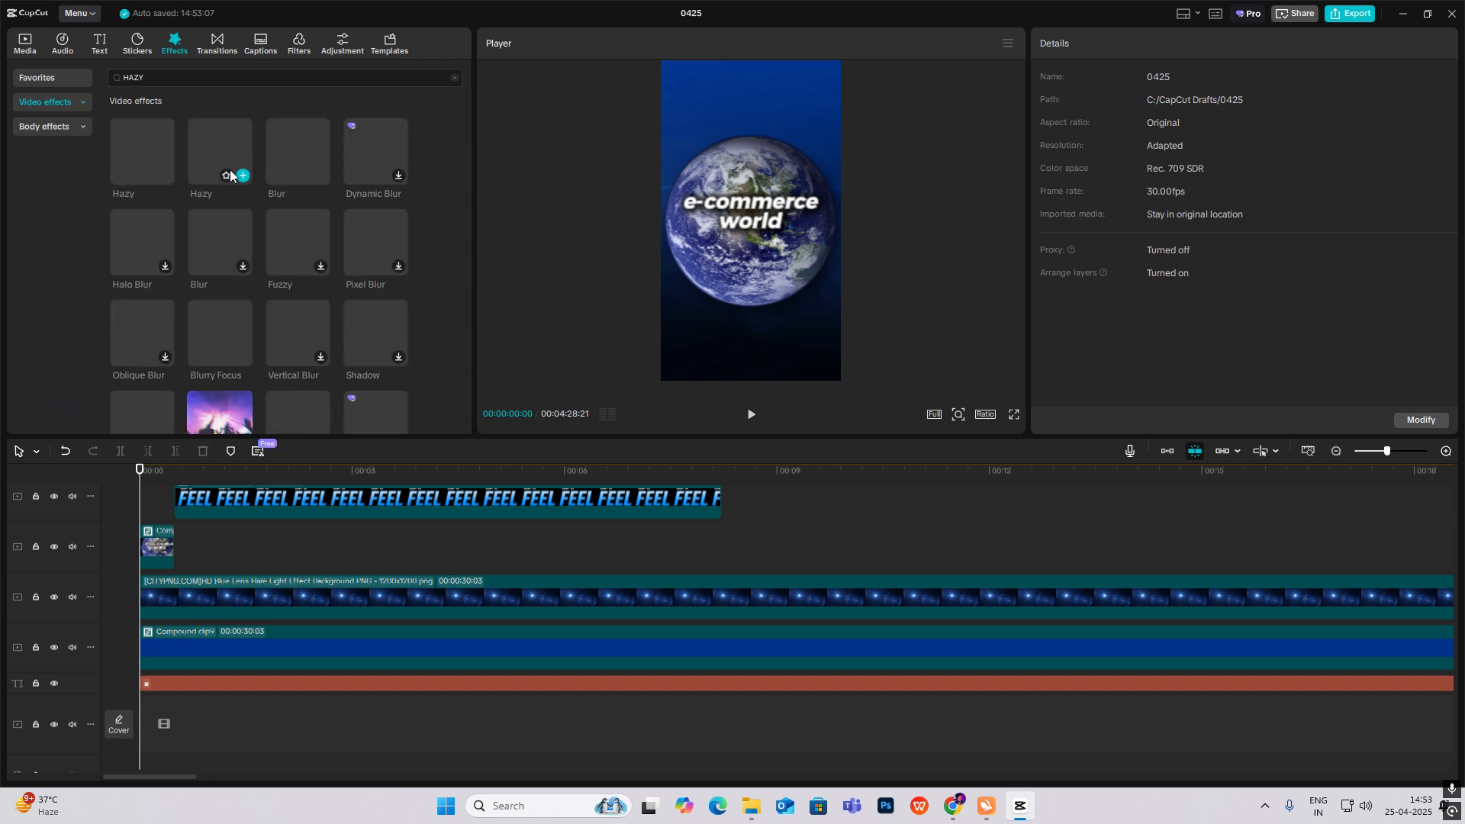
{"action": "left_click_drag", "start_coordinate": [304, 266], "coordinate": [158, 489]}
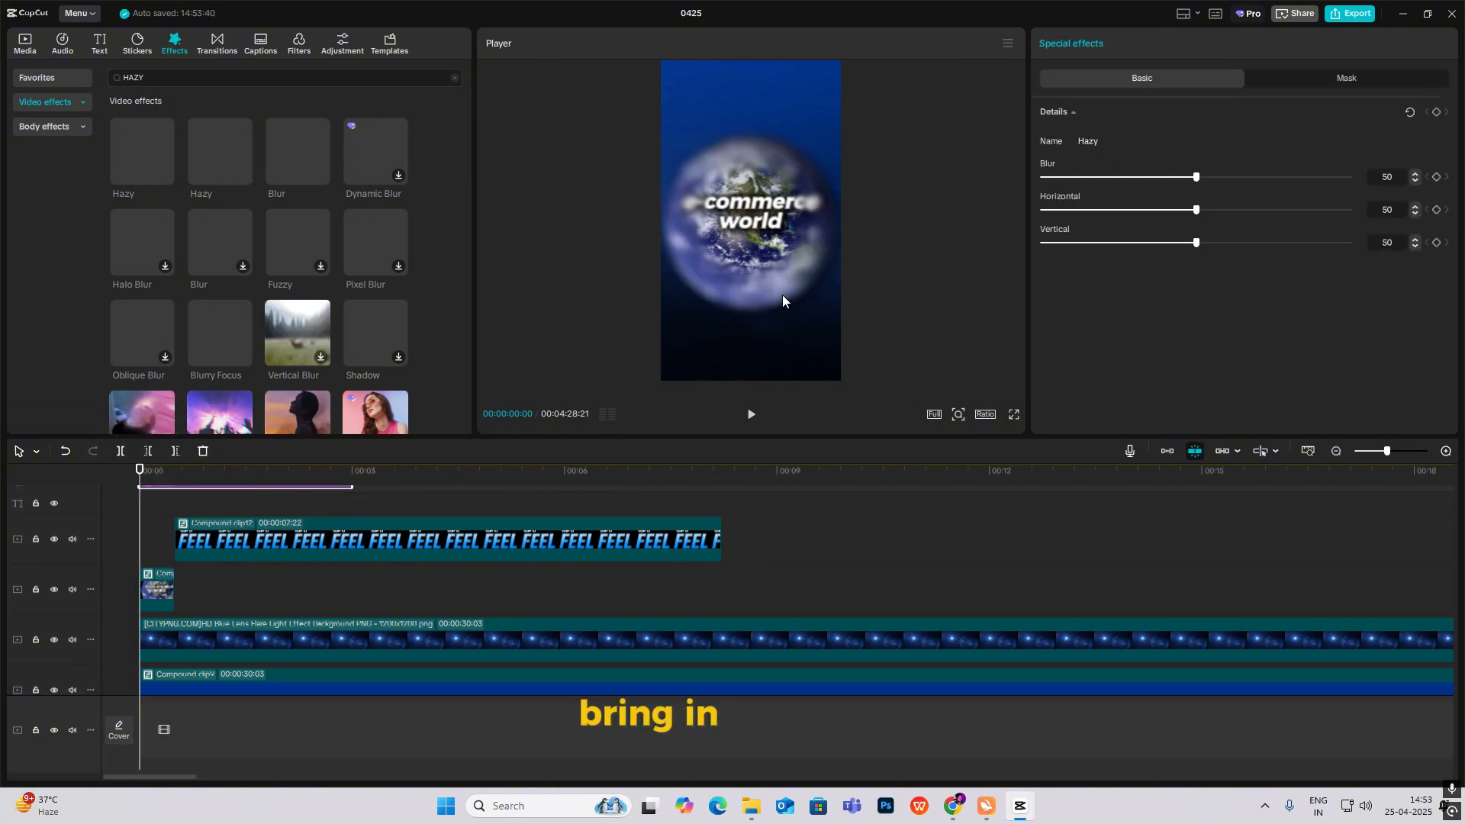
{"action": "left_click_drag", "start_coordinate": [1180, 176], "coordinate": [1181, 212]}
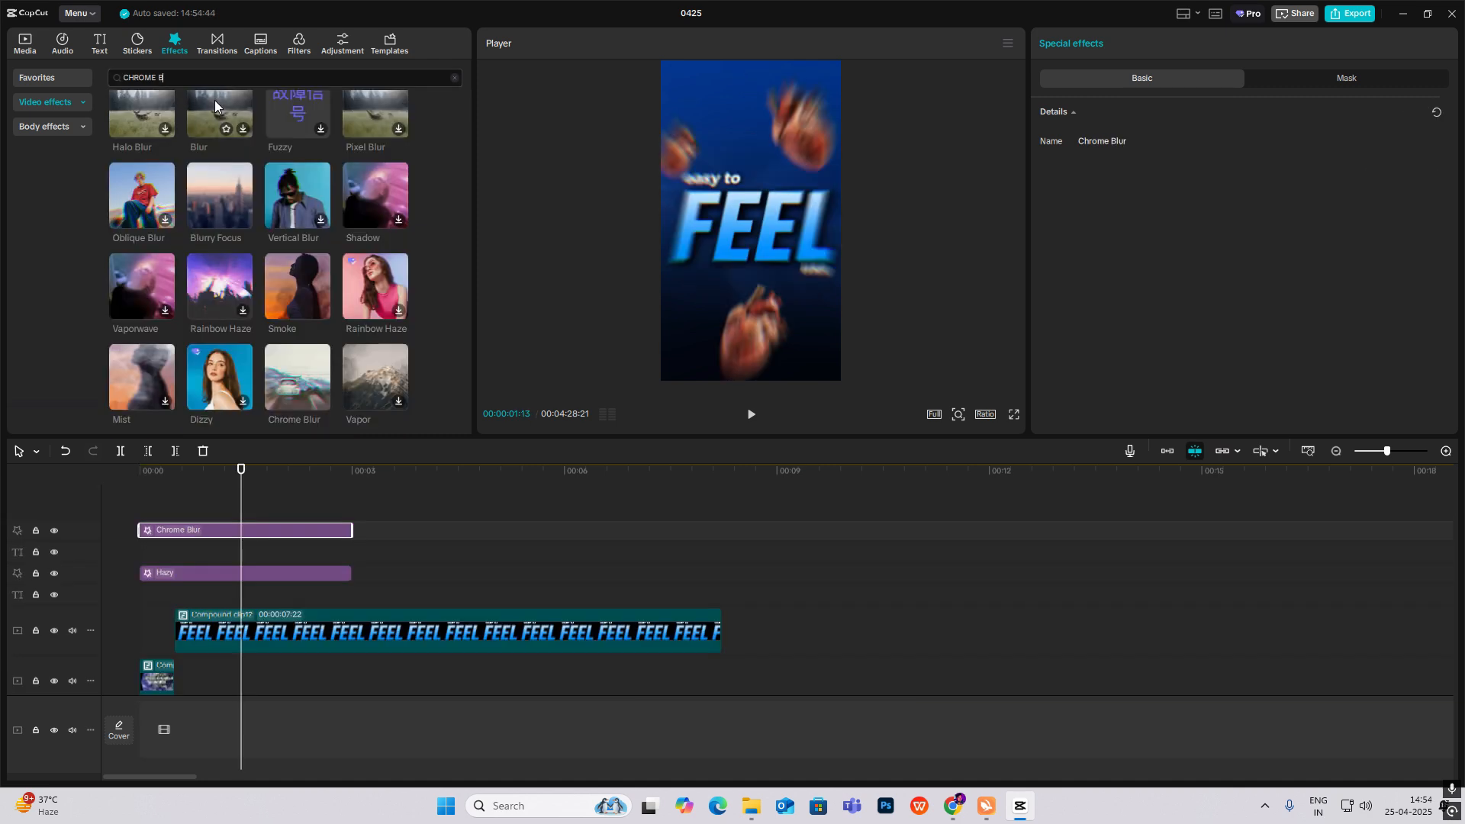
Replace the Chrome Blur effect with the first "CHROME BLUR" search result, setting Blur to 0 and Lateral chromatic aberration to 47.
{"action": "key", "text": "Return"}
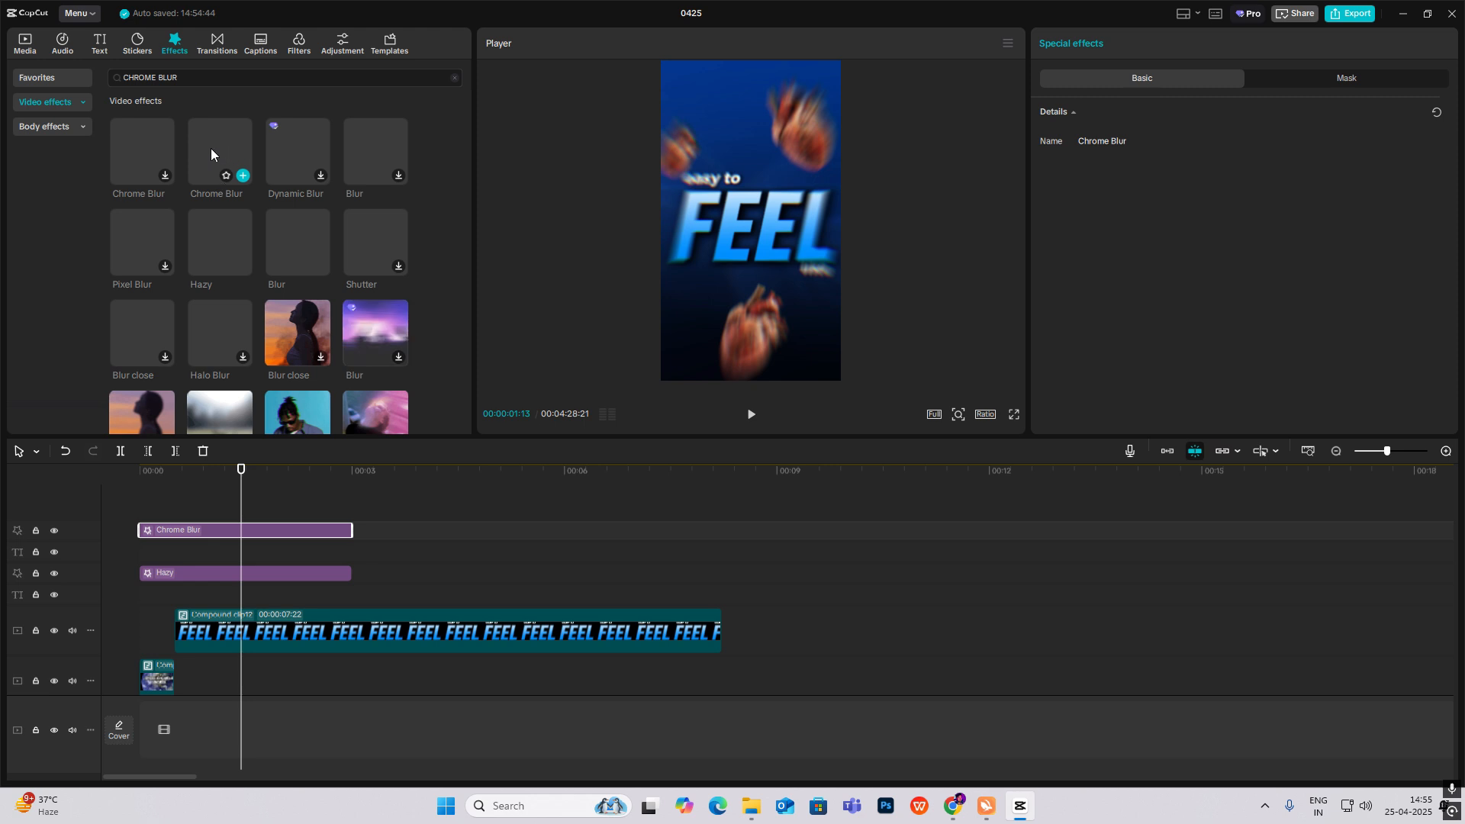
{"action": "left_click", "coordinate": [295, 496]}
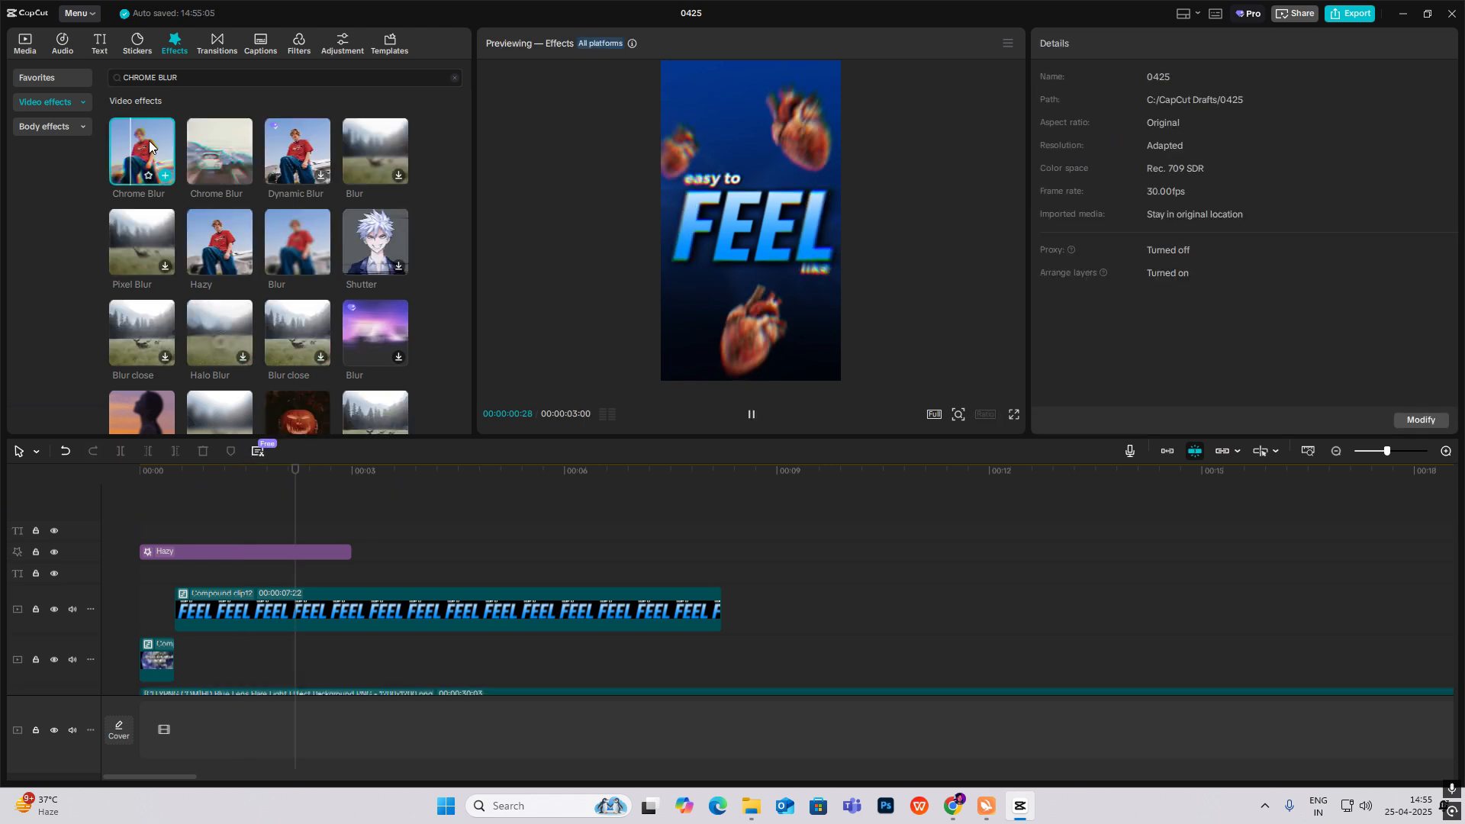
{"action": "left_click_drag", "start_coordinate": [150, 147], "coordinate": [135, 516]}
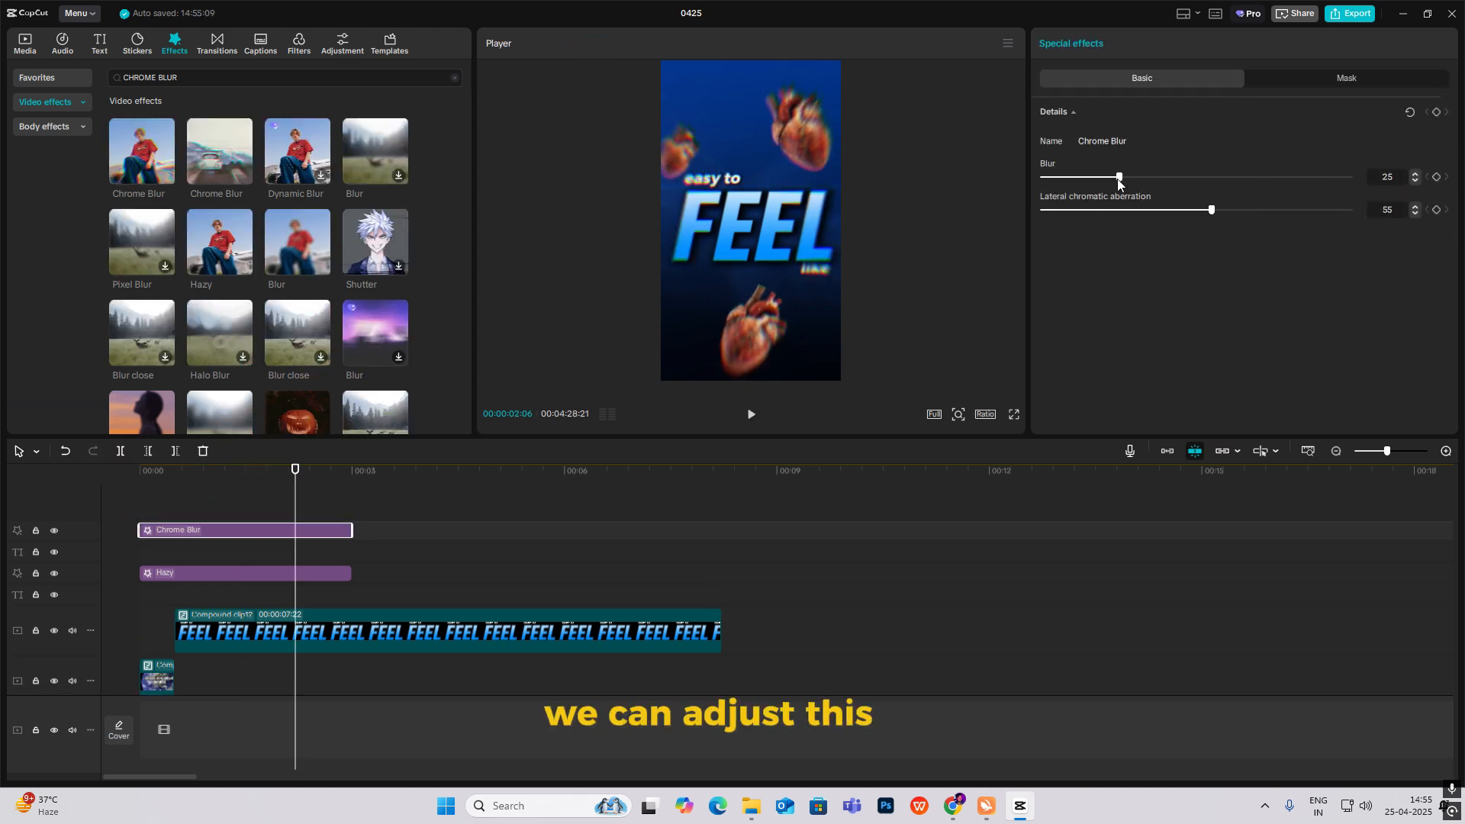
{"action": "left_click_drag", "start_coordinate": [1090, 177], "coordinate": [1029, 189]}
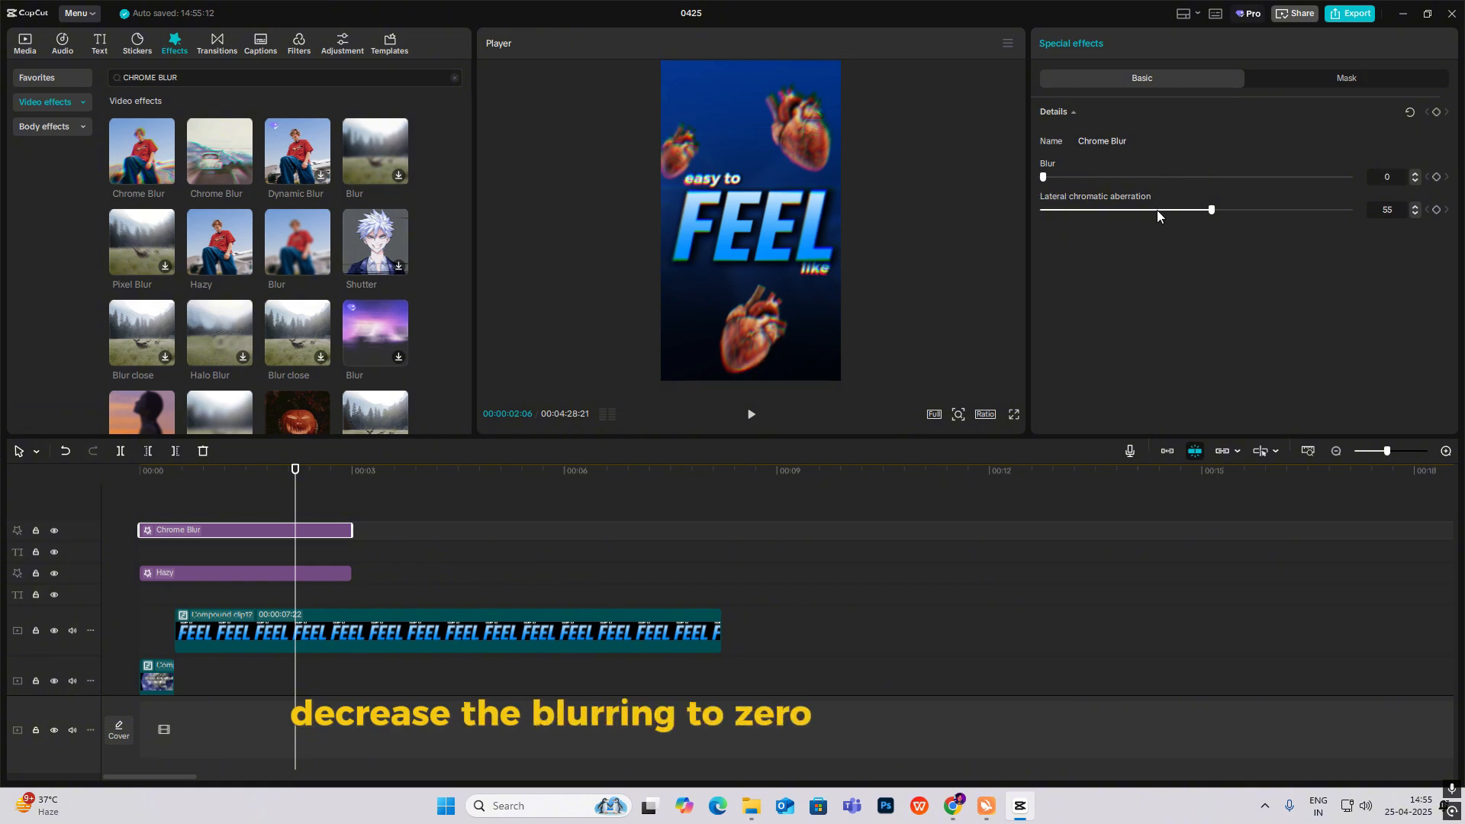
{"action": "left_click_drag", "start_coordinate": [1157, 210], "coordinate": [1187, 224]}
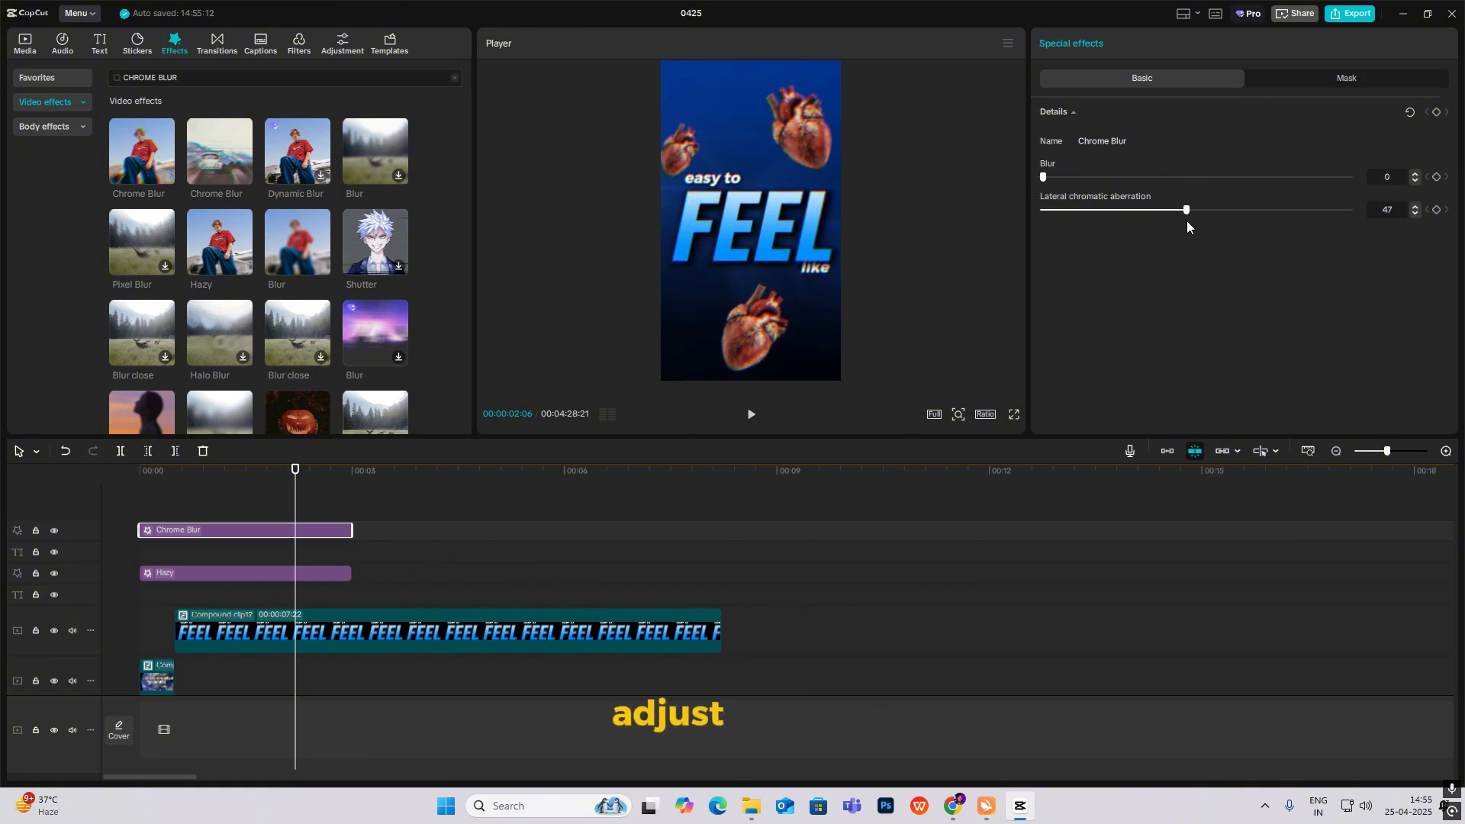
Extend the Chrome Blur and Hazy effects together to the end of the "FEEL" compound clip at 00:00:08:07.
{"action": "left_click", "coordinate": [163, 505]}
{"action": "left_click", "coordinate": [222, 508]}
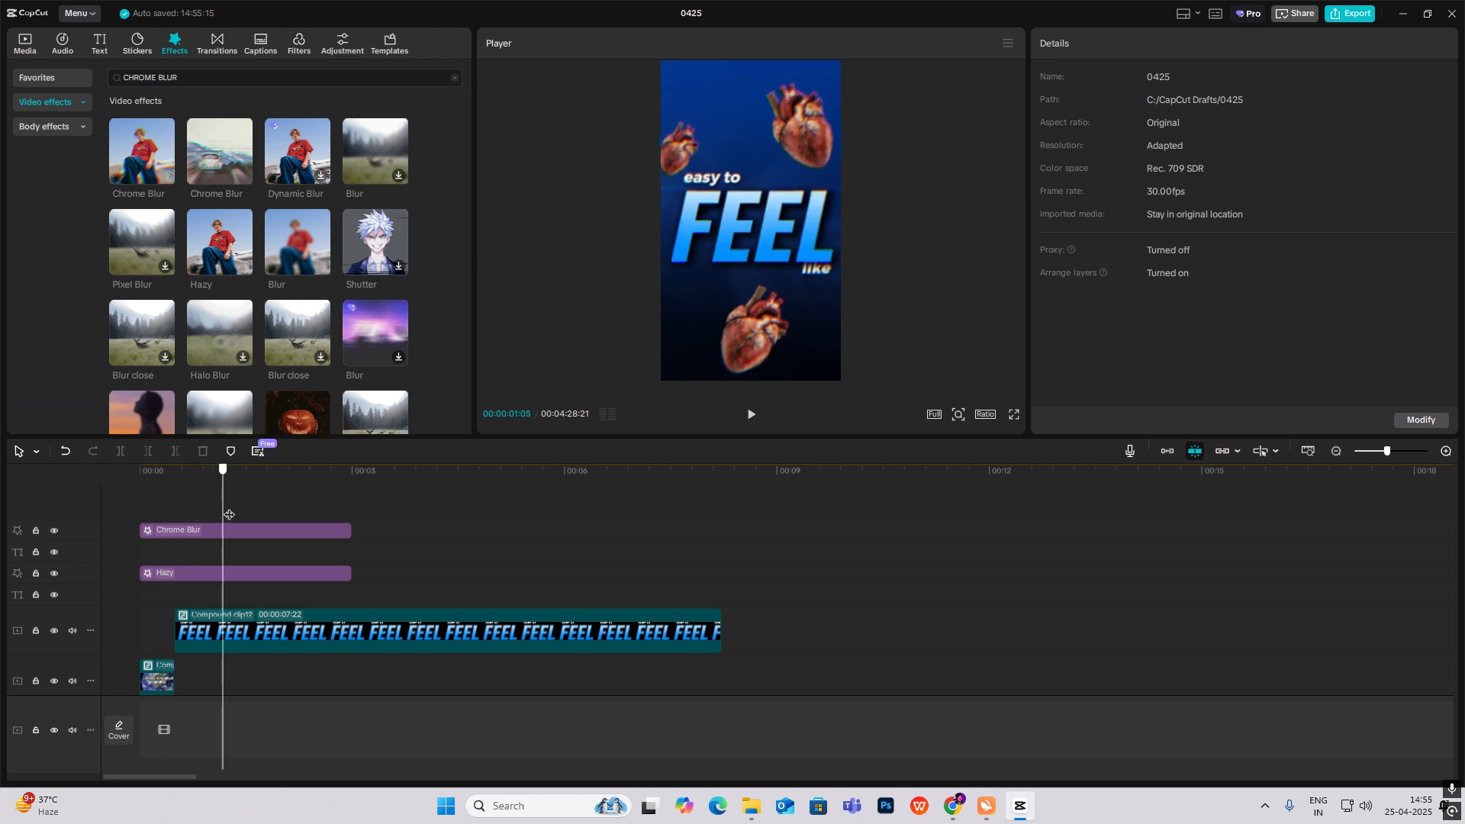
{"action": "left_click", "coordinate": [255, 508]}
{"action": "left_click_drag", "start_coordinate": [399, 512], "coordinate": [723, 579]}
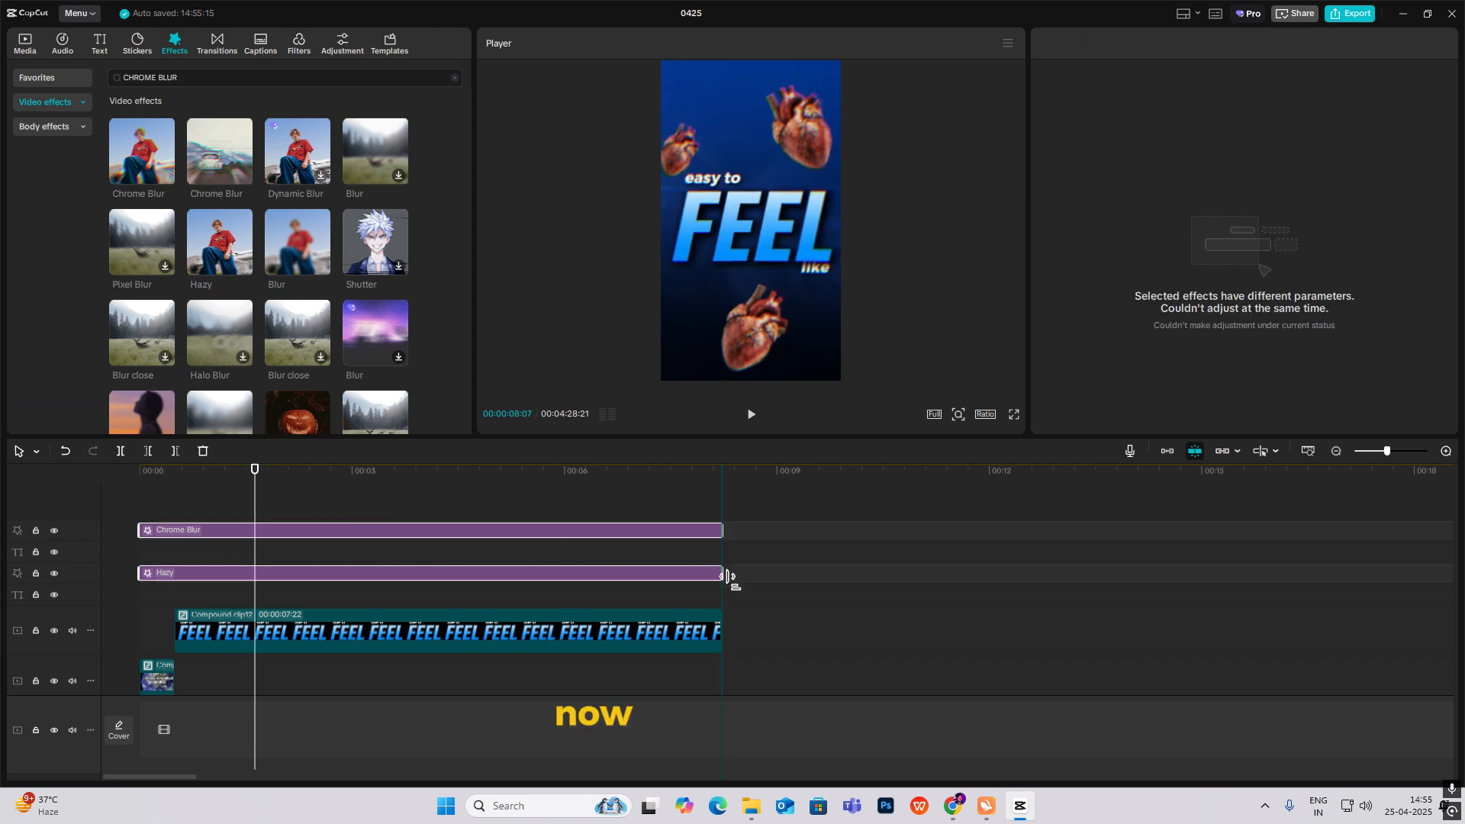
Compare the reference video's "FEEL" scene with the recreated animation by scrubbing and playing both.
{"action": "left_click", "coordinate": [193, 500]}
{"action": "left_click_drag", "start_coordinate": [193, 499], "coordinate": [237, 550]}
{"action": "scroll", "coordinate": [441, 552], "scroll_direction": "down", "scroll_amount": 3}
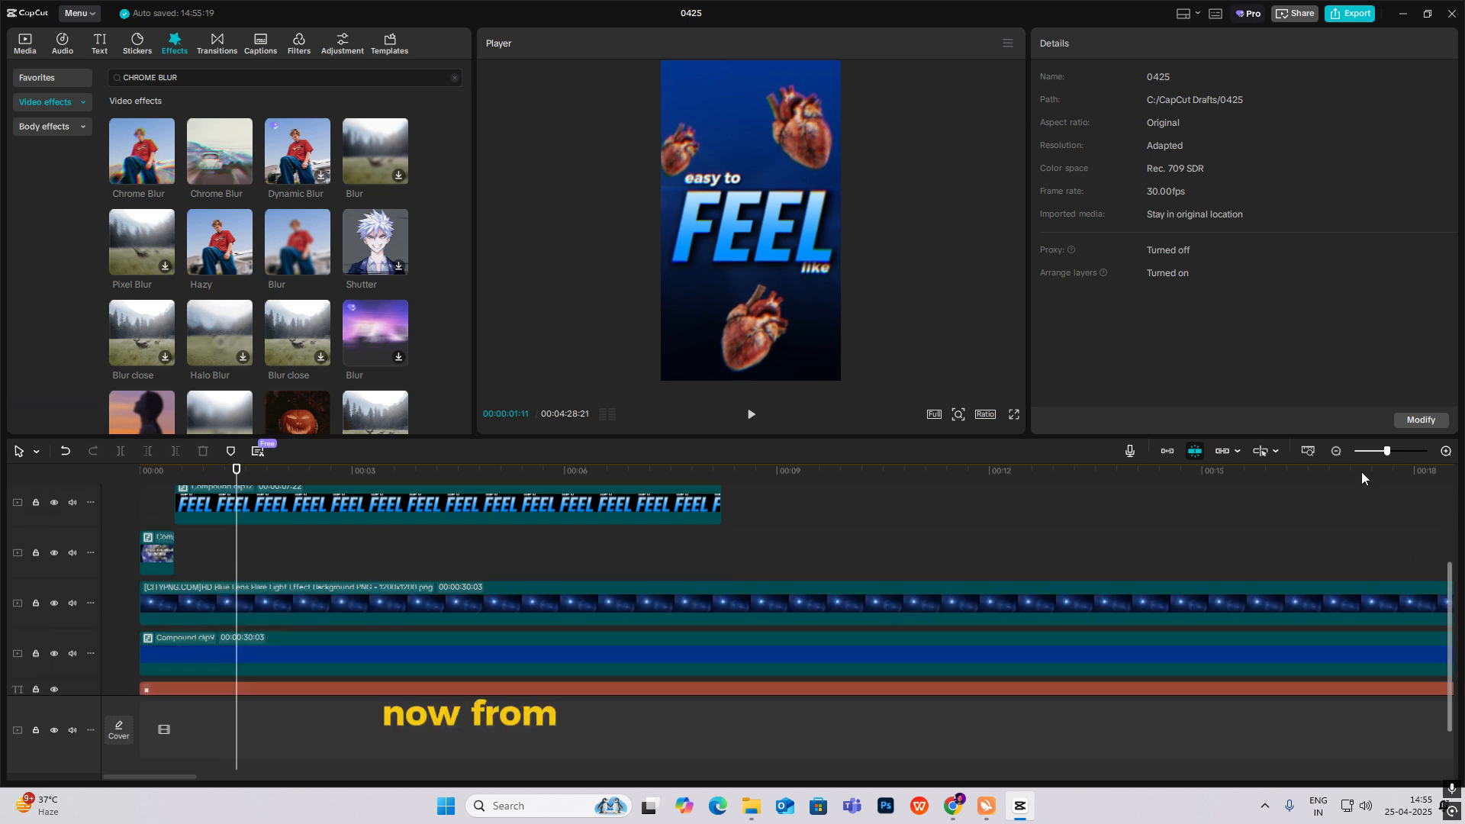
{"action": "left_click", "coordinate": [1335, 451]}
{"action": "left_click", "coordinate": [1335, 451]}
{"action": "left_click", "coordinate": [904, 546]}
{"action": "left_click_drag", "start_coordinate": [903, 546], "coordinate": [174, 532]}
{"action": "scroll", "coordinate": [231, 534], "scroll_direction": "up", "scroll_amount": 3}
{"action": "left_click", "coordinate": [183, 627]}
{"action": "left_click", "coordinate": [143, 603]}
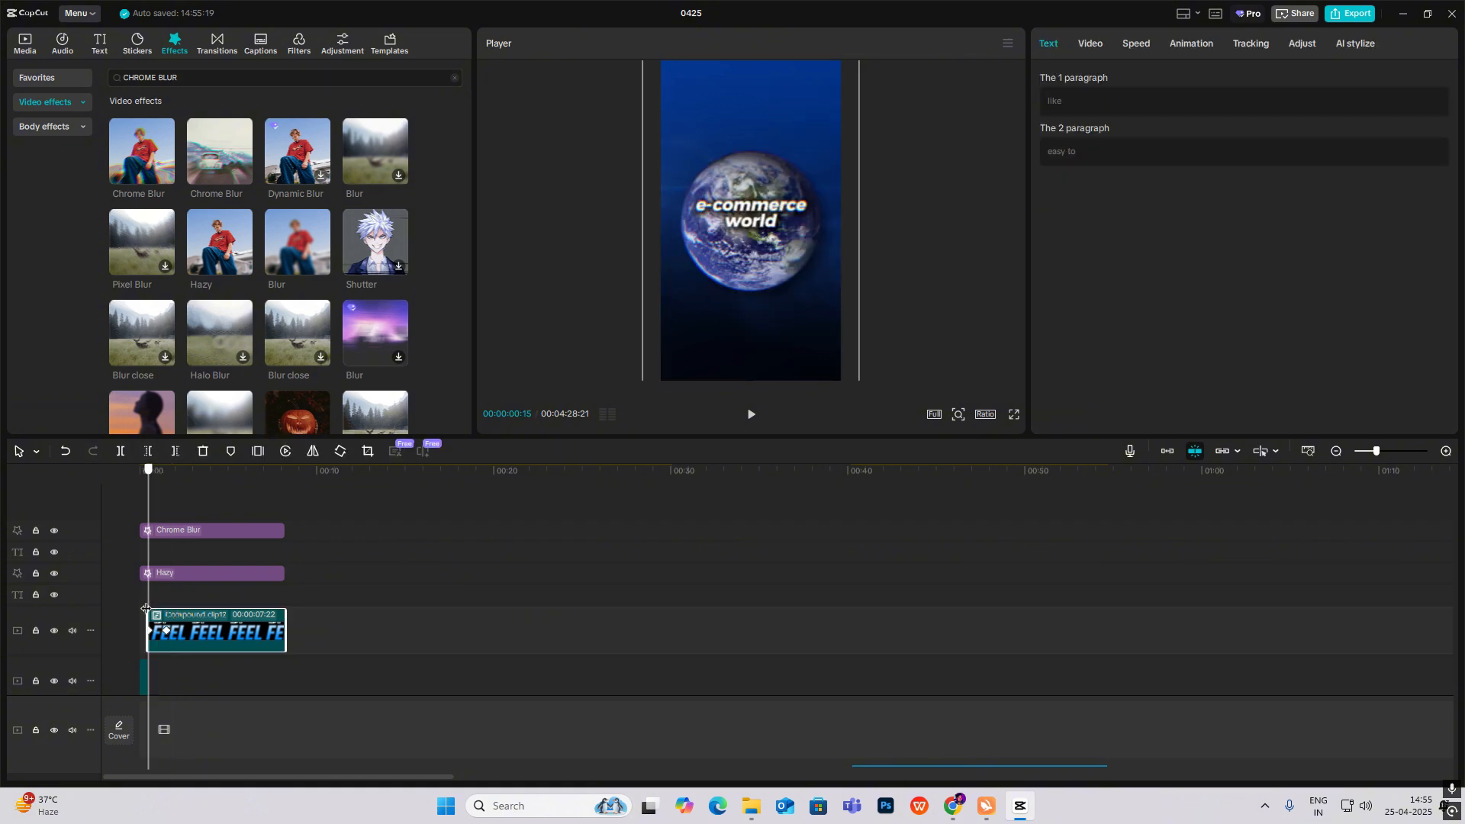
{"action": "key", "text": "space"}
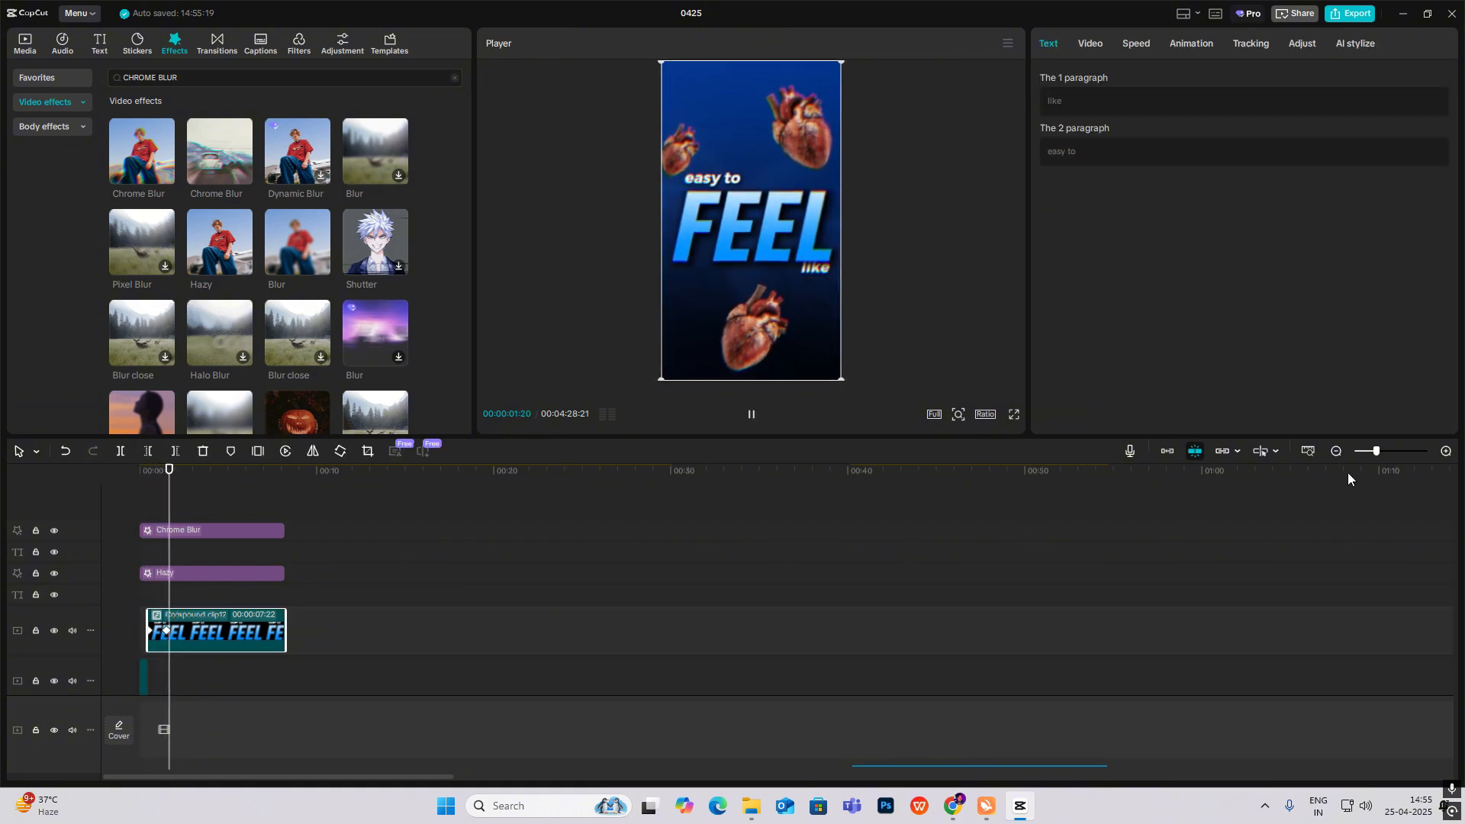
Move the "FEEL" clip's second transform keyframe later, to just past 2 seconds on the timeline, and play back the slower zoom-out.
{"action": "left_click", "coordinate": [1442, 451]}
{"action": "left_click", "coordinate": [1441, 452]}
{"action": "left_click_drag", "start_coordinate": [171, 595], "coordinate": [217, 635]}
{"action": "left_click", "coordinate": [217, 637]}
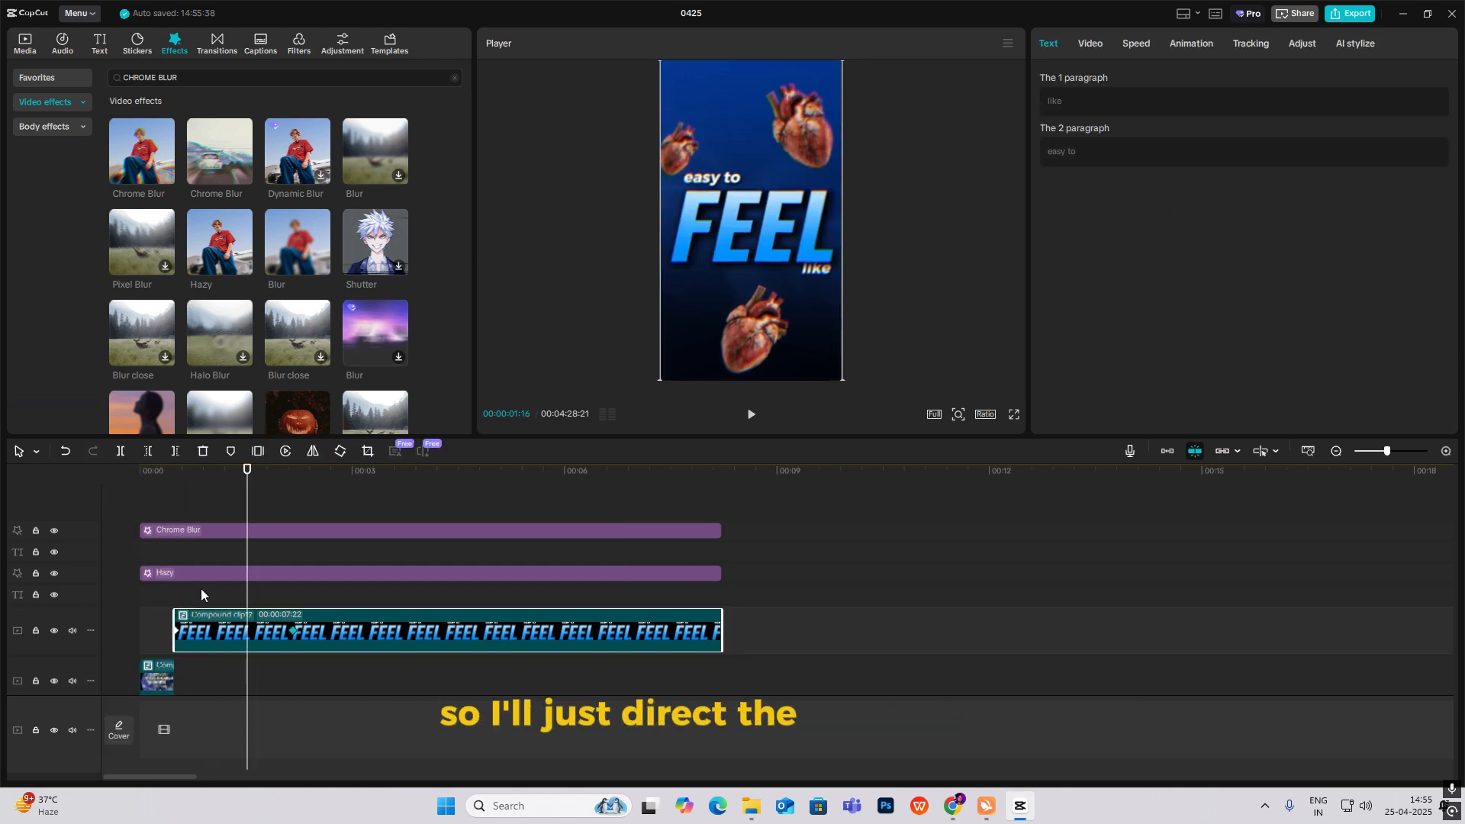
{"action": "left_click", "coordinate": [93, 604]}
{"action": "key", "text": "space"}
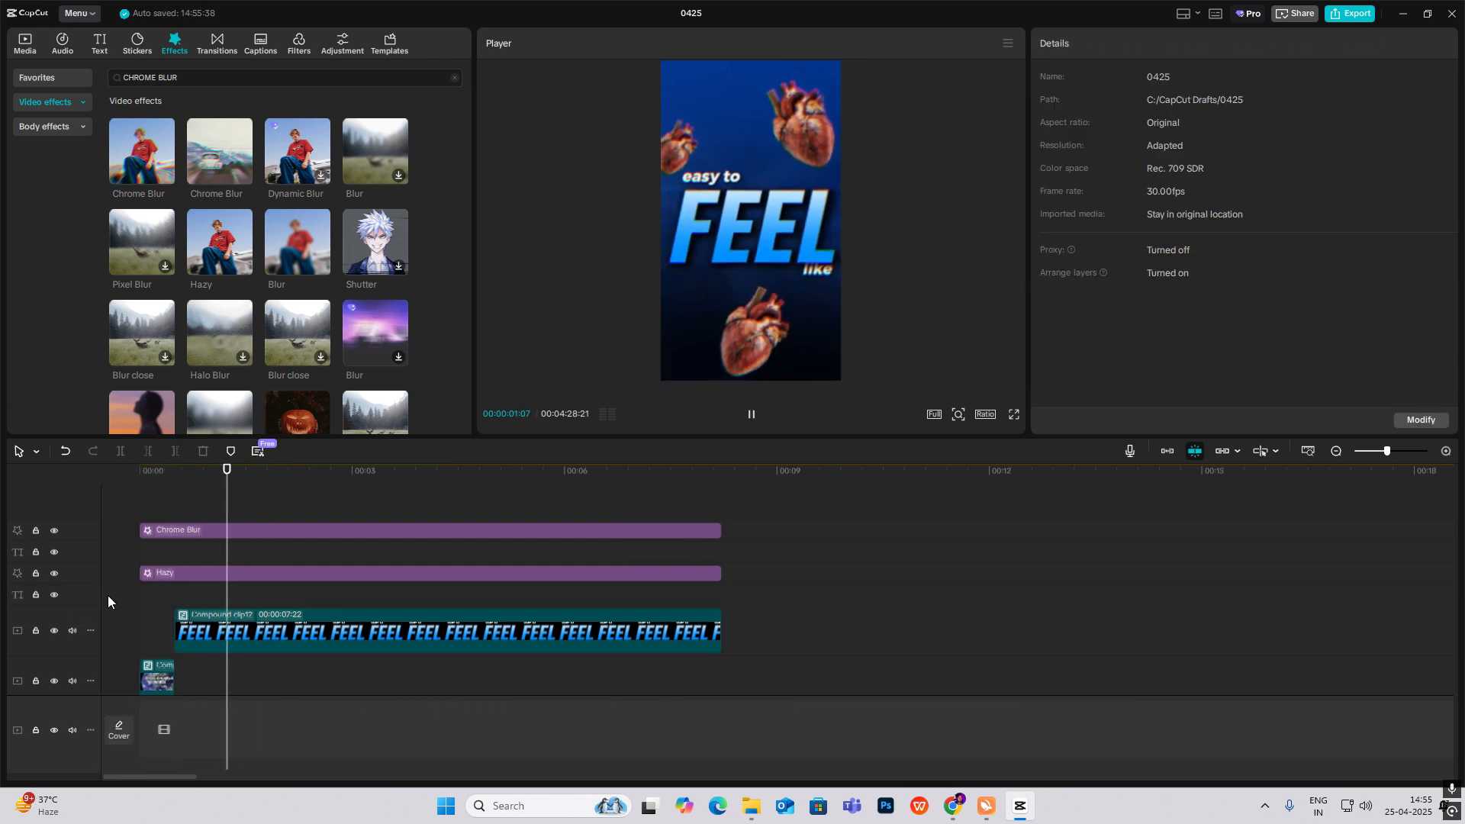
Keyframe the "FEEL" clip's transform at 00:00:02:10, and slide it out of frame to X -2160 at 00:00:04:04.
{"action": "left_click", "coordinate": [345, 623]}
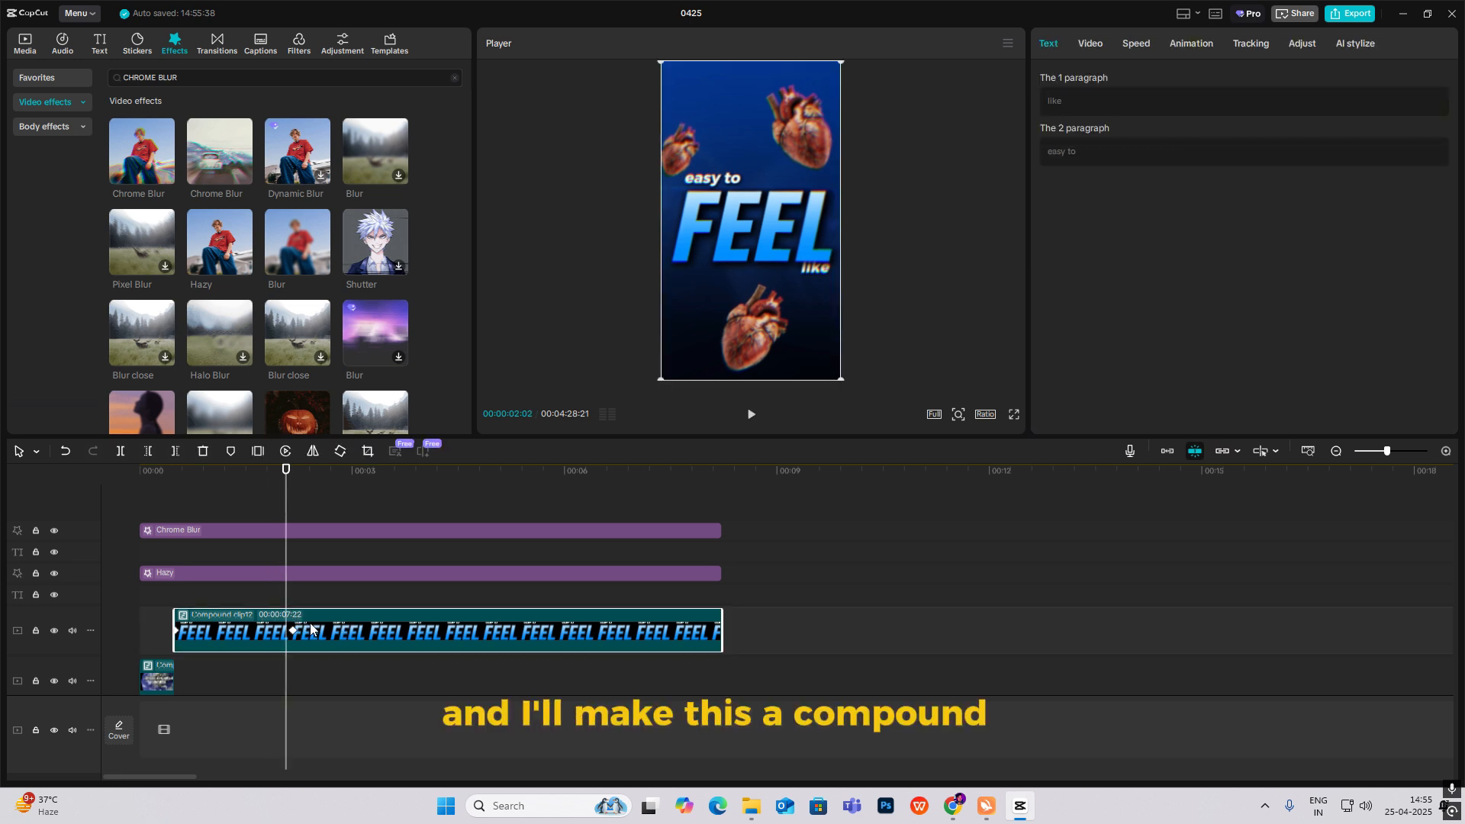
{"action": "left_click_drag", "start_coordinate": [283, 603], "coordinate": [300, 609]}
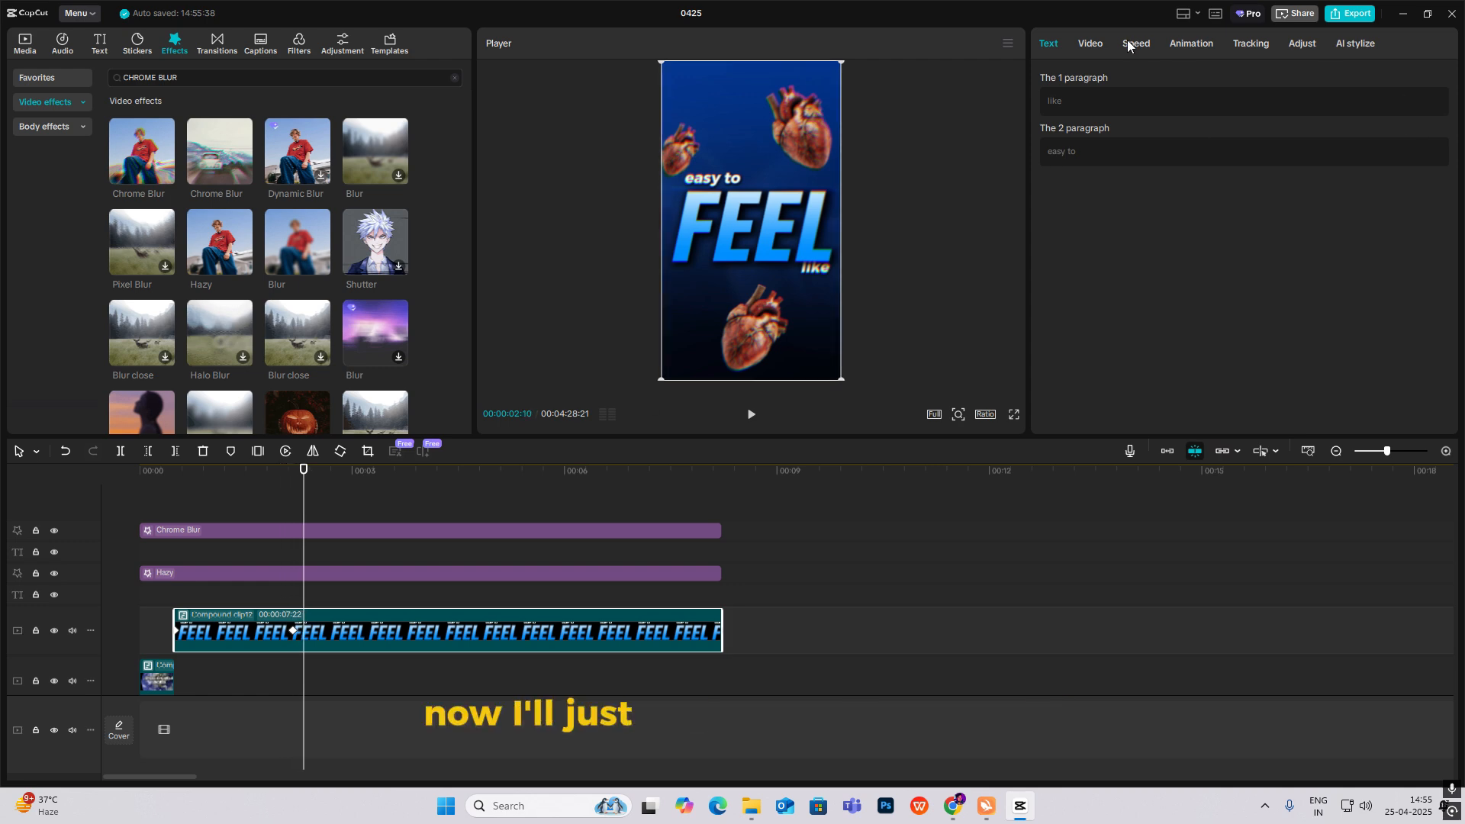
{"action": "left_click", "coordinate": [1090, 42]}
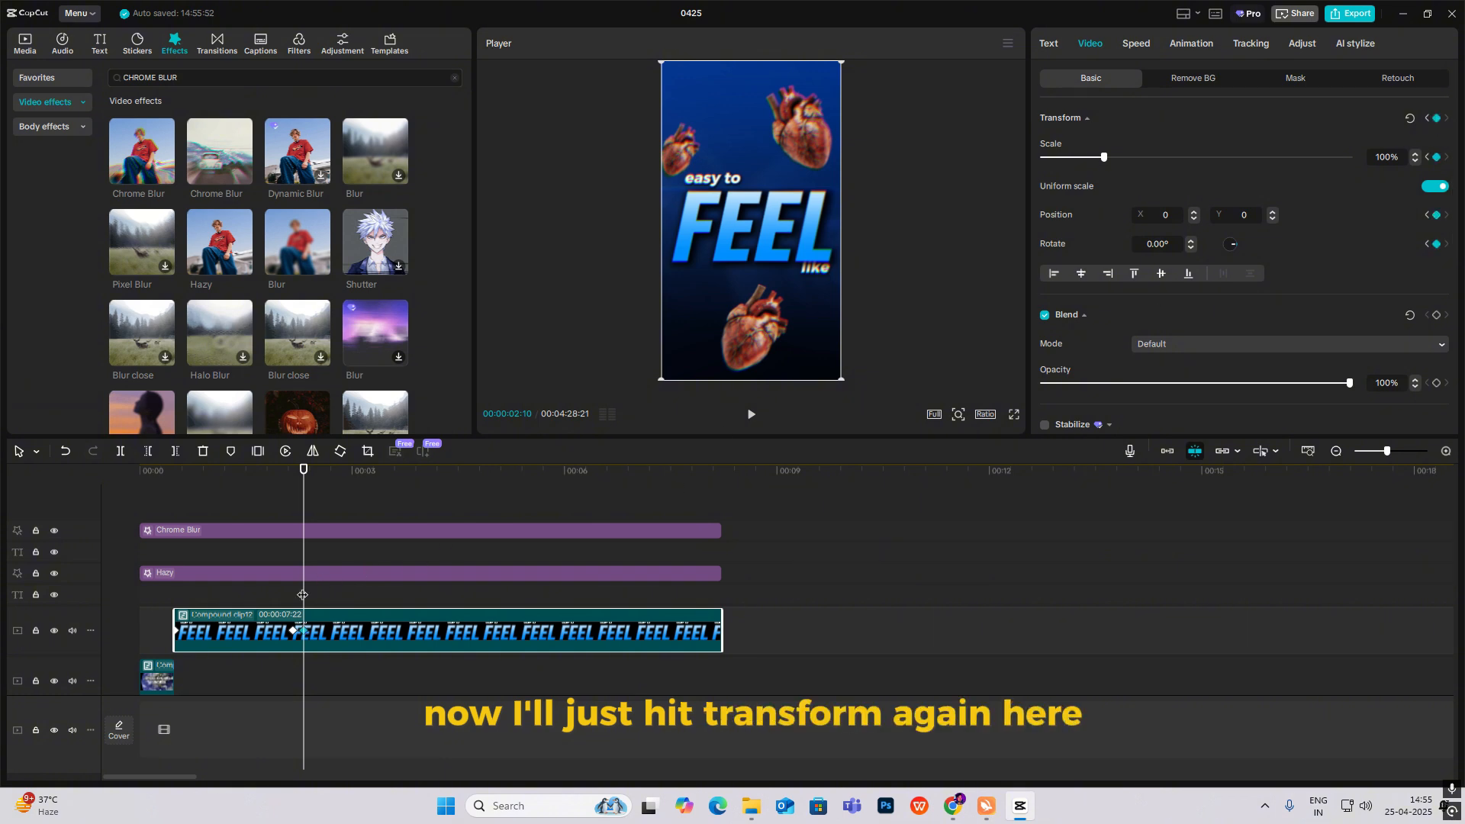
{"action": "left_click_drag", "start_coordinate": [303, 595], "coordinate": [432, 601]}
{"action": "left_click_drag", "start_coordinate": [767, 235], "coordinate": [589, 267]}
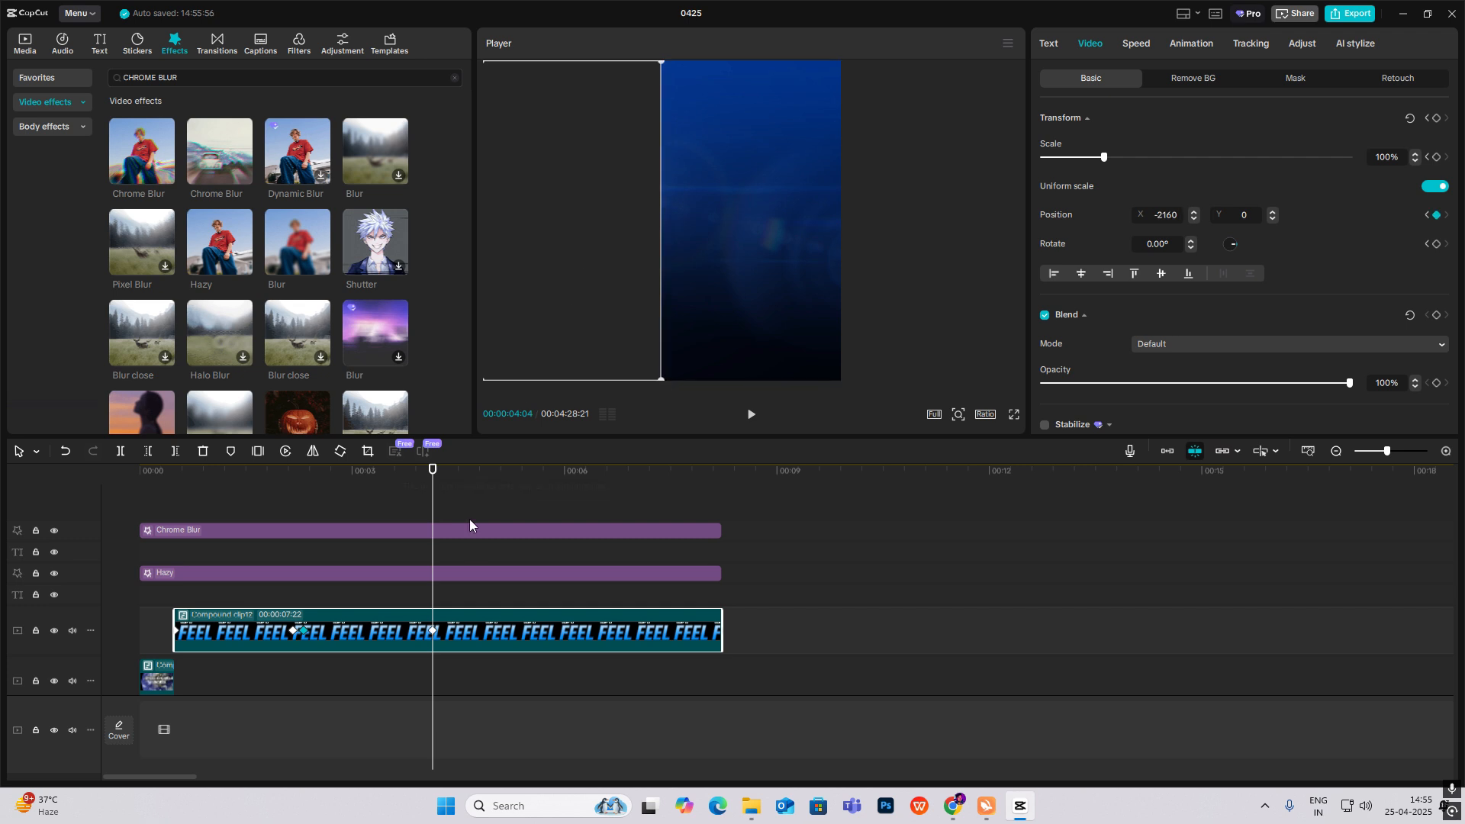
Apply the Cubic Out preset curve to the "FEEL" clip's X position between its slide-out keyframes.
{"action": "key", "text": "alt+k"}
{"action": "scroll", "coordinate": [431, 634], "scroll_direction": "up", "scroll_amount": 2}
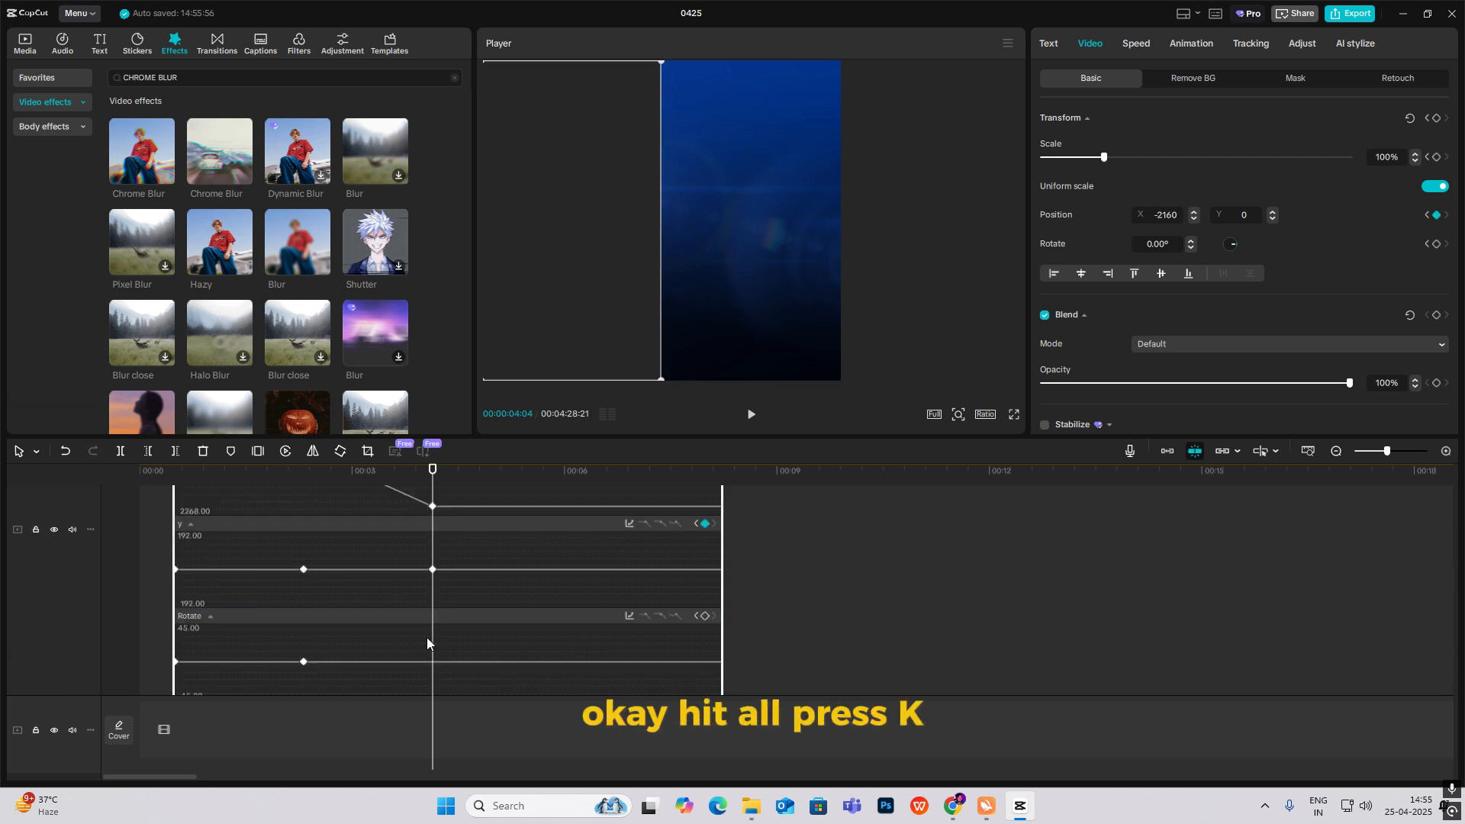
{"action": "left_click", "coordinate": [629, 523]}
{"action": "left_click", "coordinate": [725, 653]}
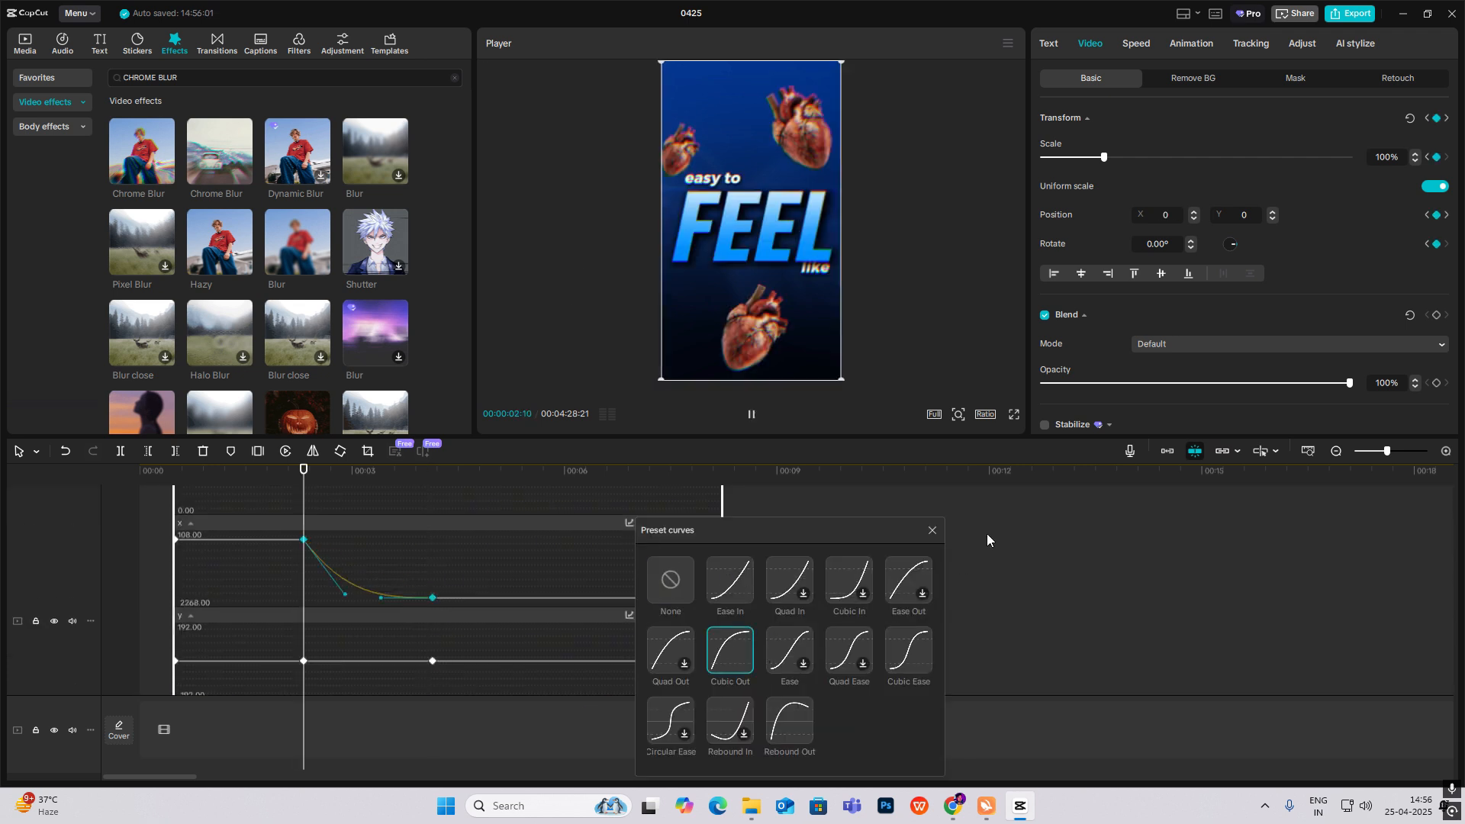
{"action": "left_click", "coordinate": [931, 529]}
{"action": "scroll", "coordinate": [524, 599], "scroll_direction": "down", "scroll_amount": 1}
{"action": "scroll", "coordinate": [492, 589], "scroll_direction": "up", "scroll_amount": 1}
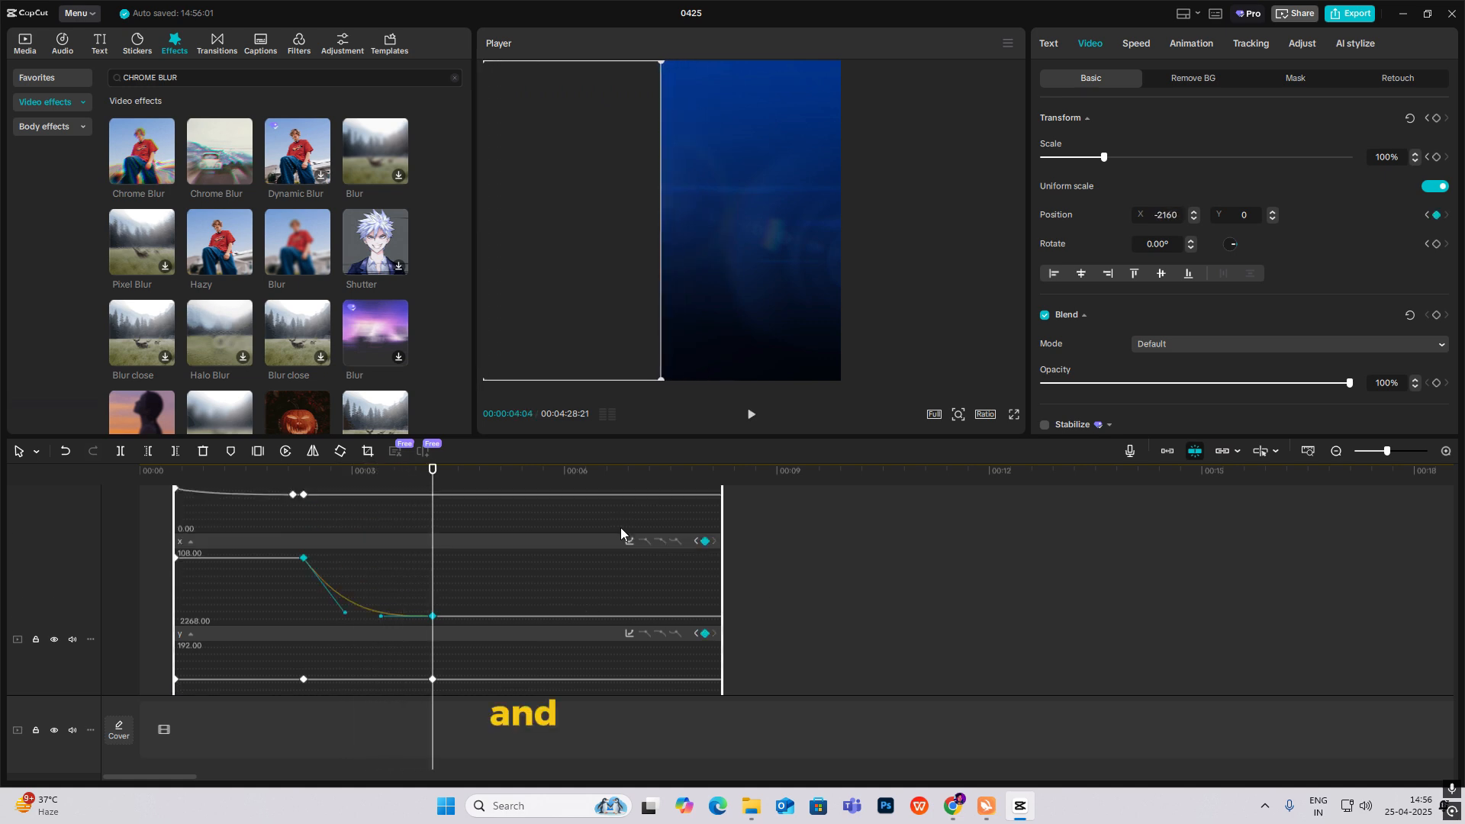
{"action": "left_click", "coordinate": [629, 541]}
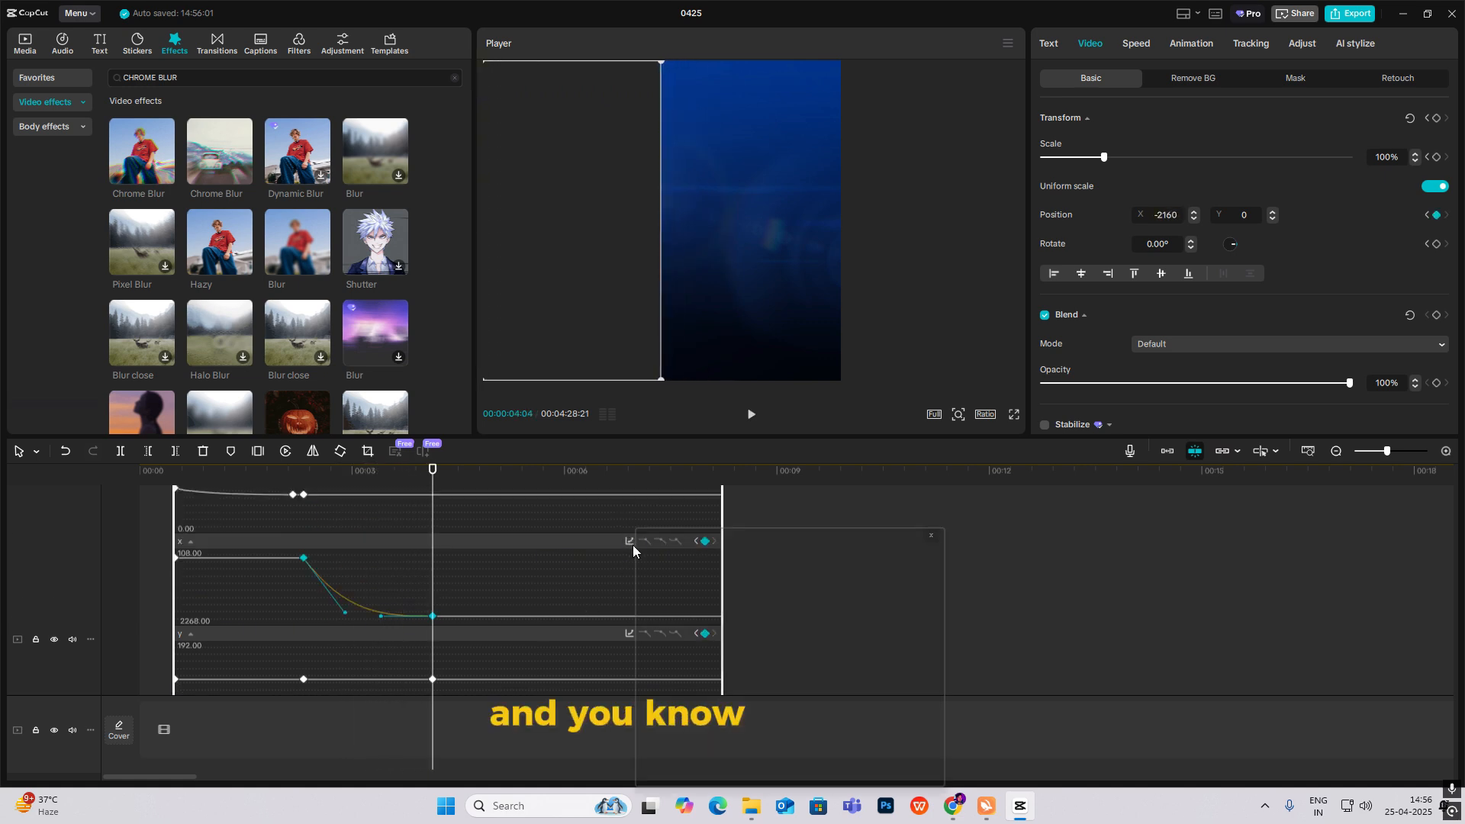
{"action": "left_click", "coordinate": [931, 541]}
{"action": "key", "text": "alt+k"}
{"action": "scroll", "coordinate": [443, 601], "scroll_direction": "down", "scroll_amount": 1}
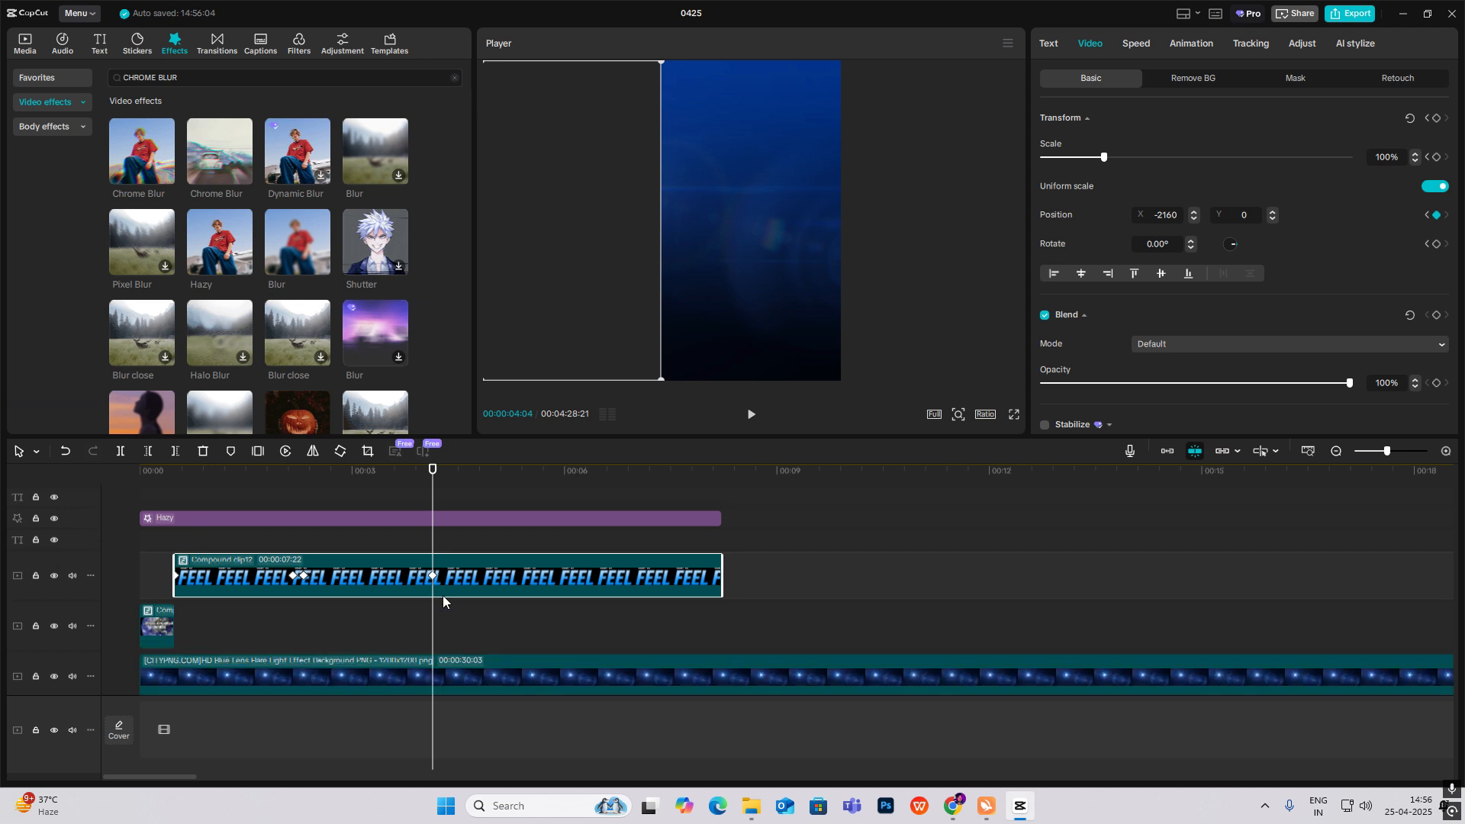
Shorten the "FEEL" clip's slide-out by moving its last keyframe earlier, to just before 4 seconds, and play it back.
{"action": "left_click", "coordinate": [332, 545]}
{"action": "key", "text": "space"}
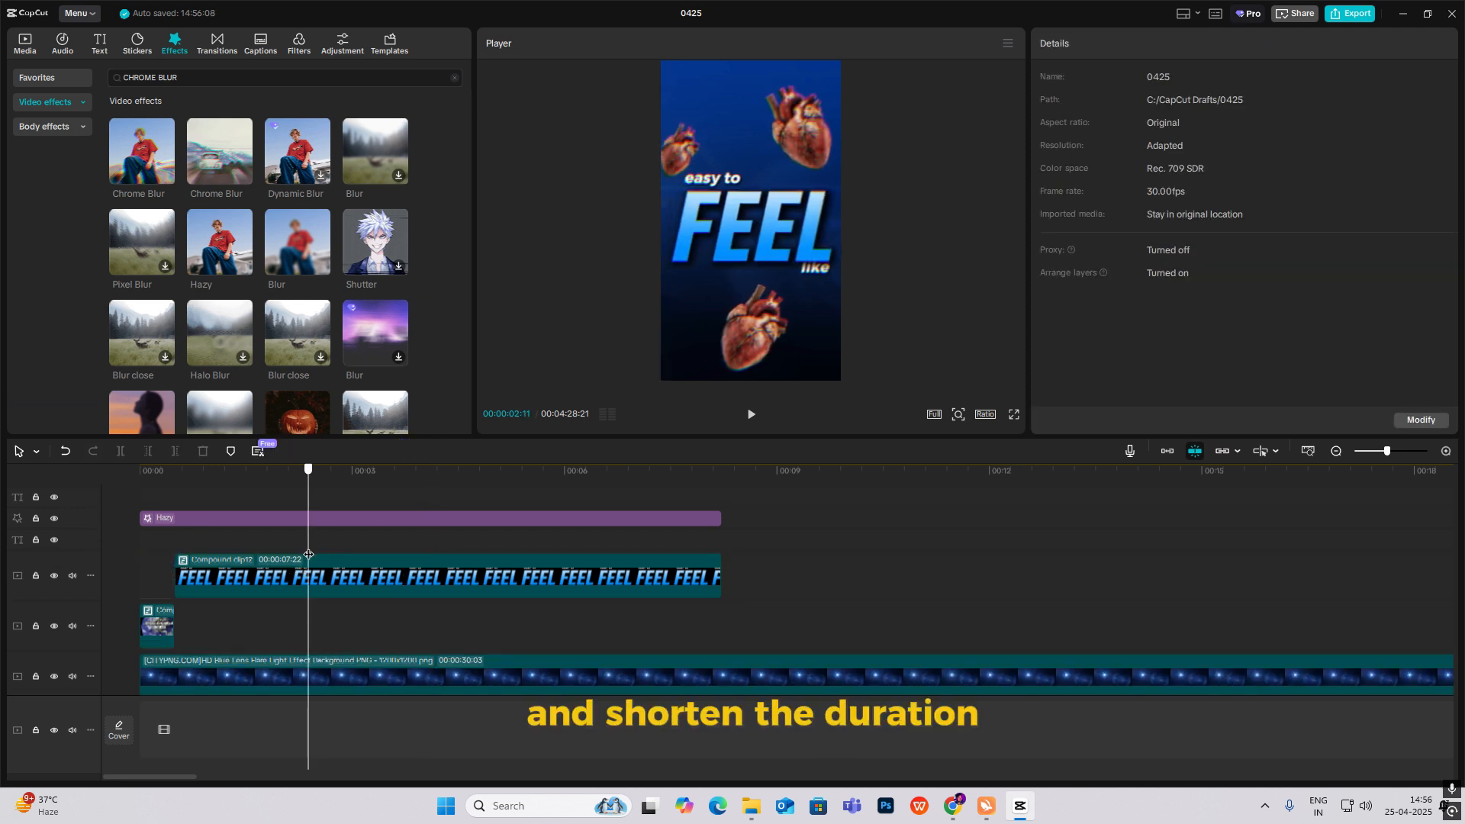
{"action": "key", "text": "space"}
{"action": "left_click", "coordinate": [389, 581]}
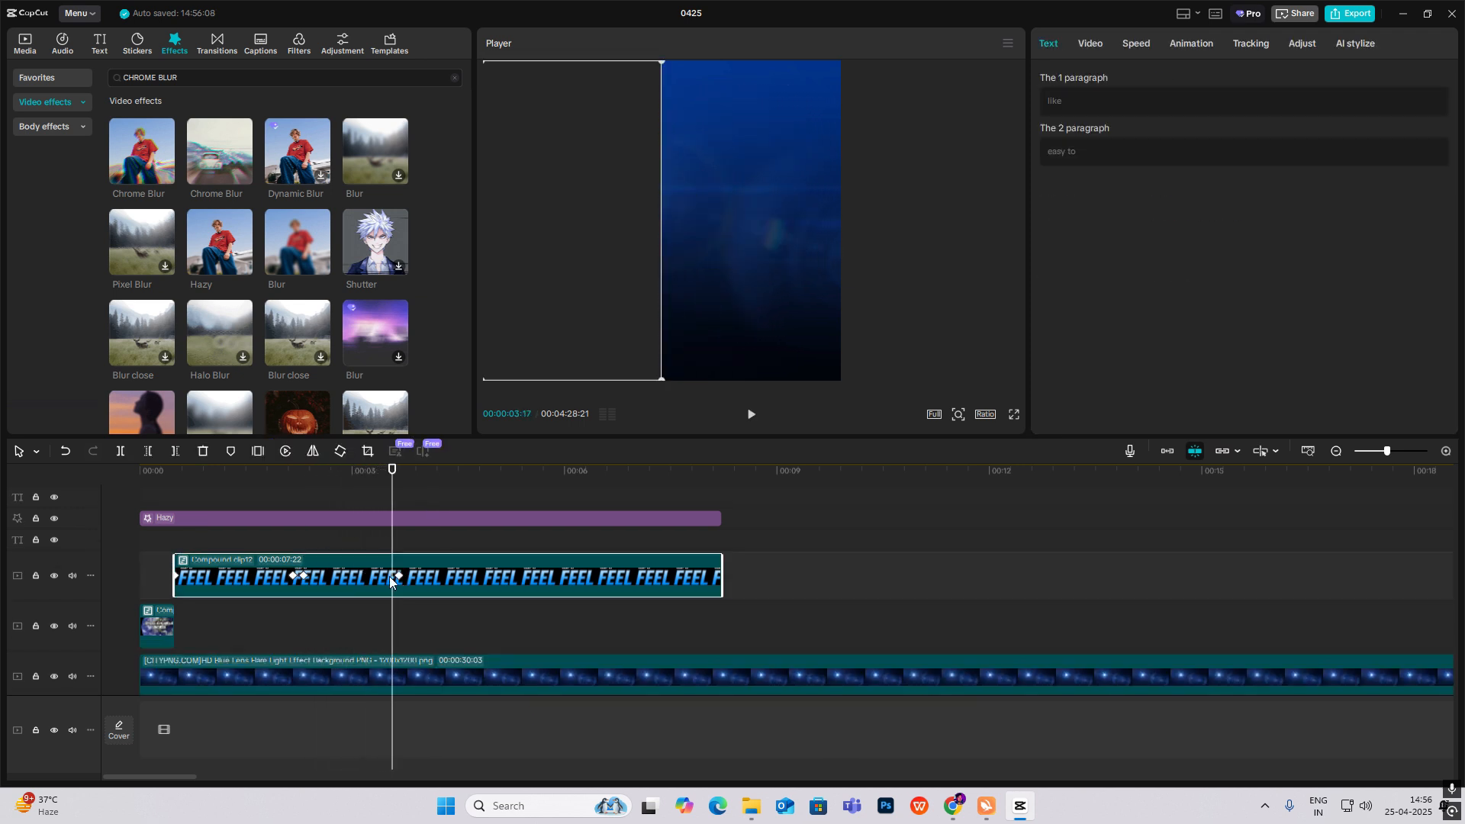
{"action": "left_click", "coordinate": [292, 540]}
{"action": "key", "text": "space"}
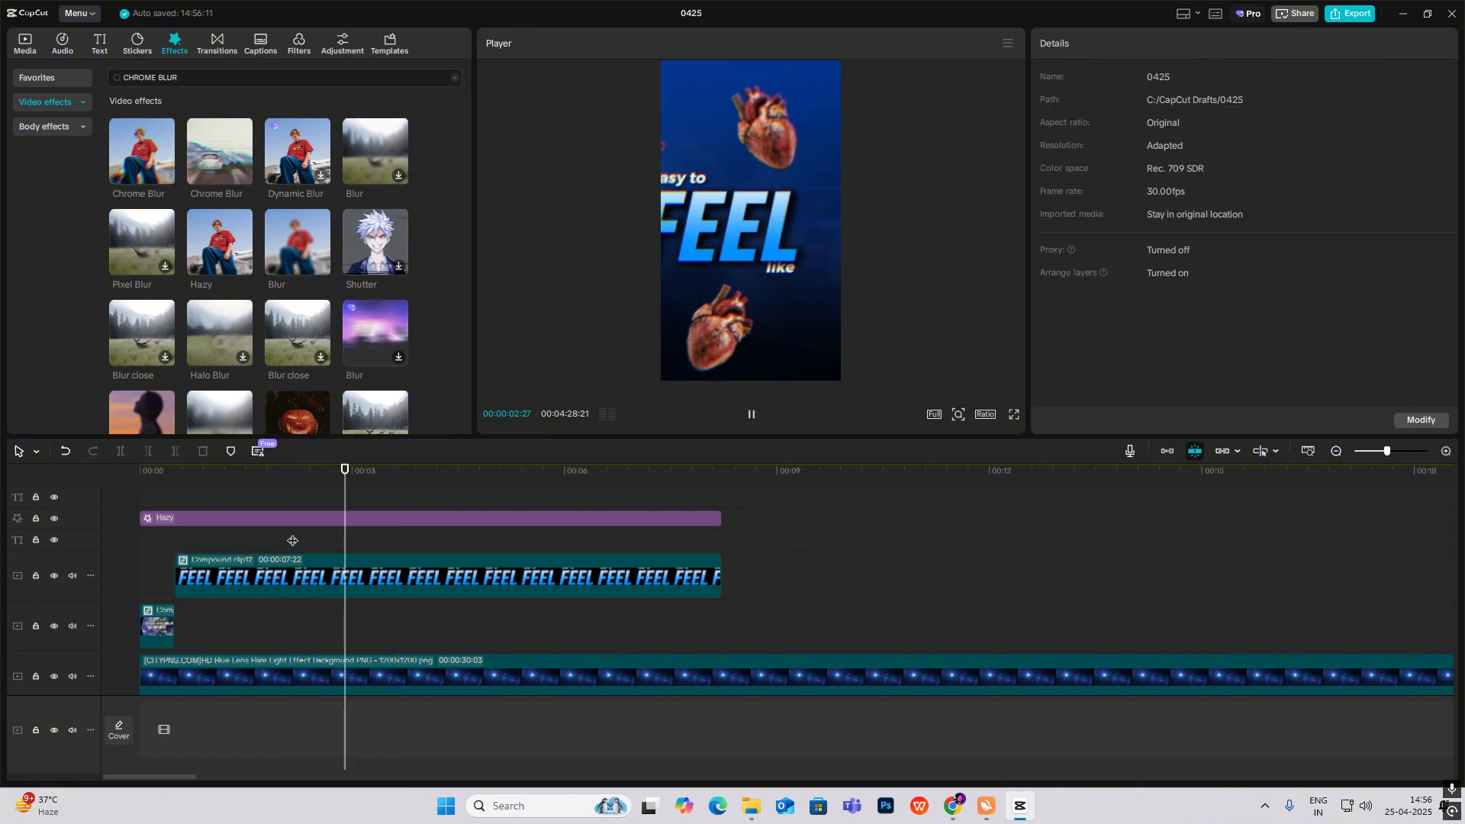
{"action": "left_click_drag", "start_coordinate": [292, 540], "coordinate": [139, 551]}
{"action": "key", "text": "space"}
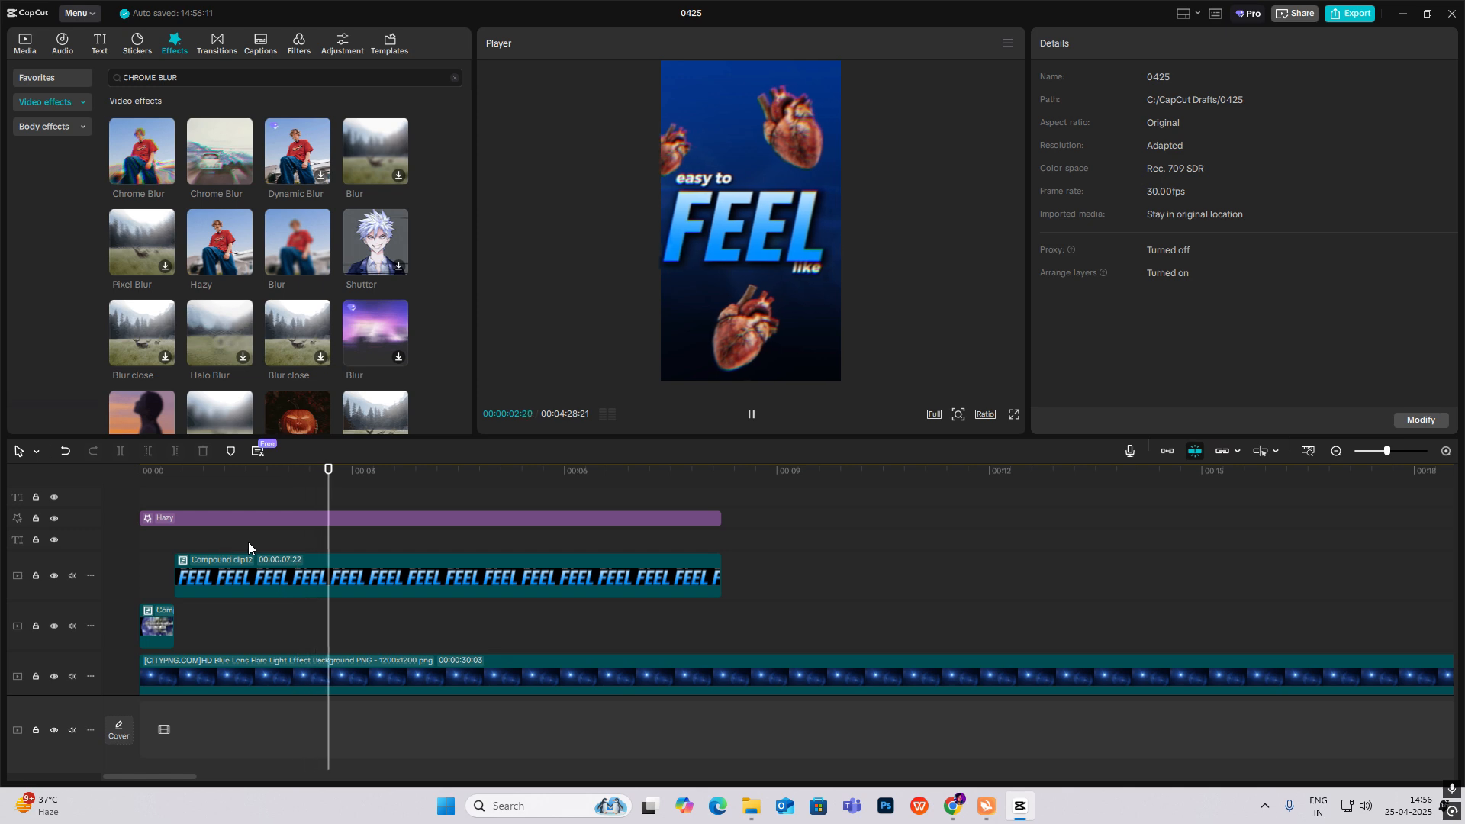
Move the "FEEL" clip's slide-start keyframe slightly earlier, to just before 00:00:02:10, and play back the slide.
{"action": "left_click", "coordinate": [291, 583]}
{"action": "left_click", "coordinate": [301, 582]}
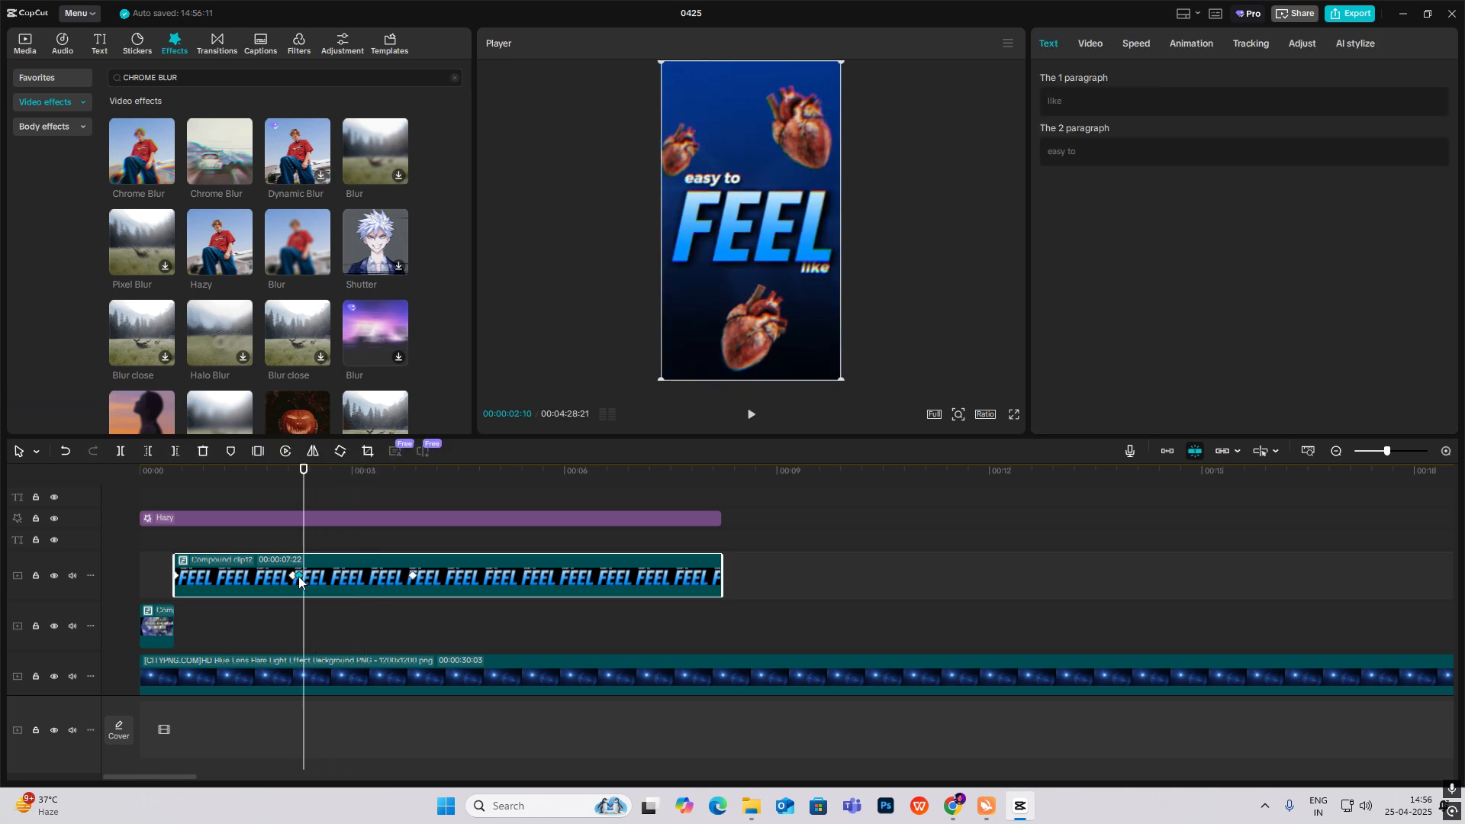
{"action": "key", "text": "space"}
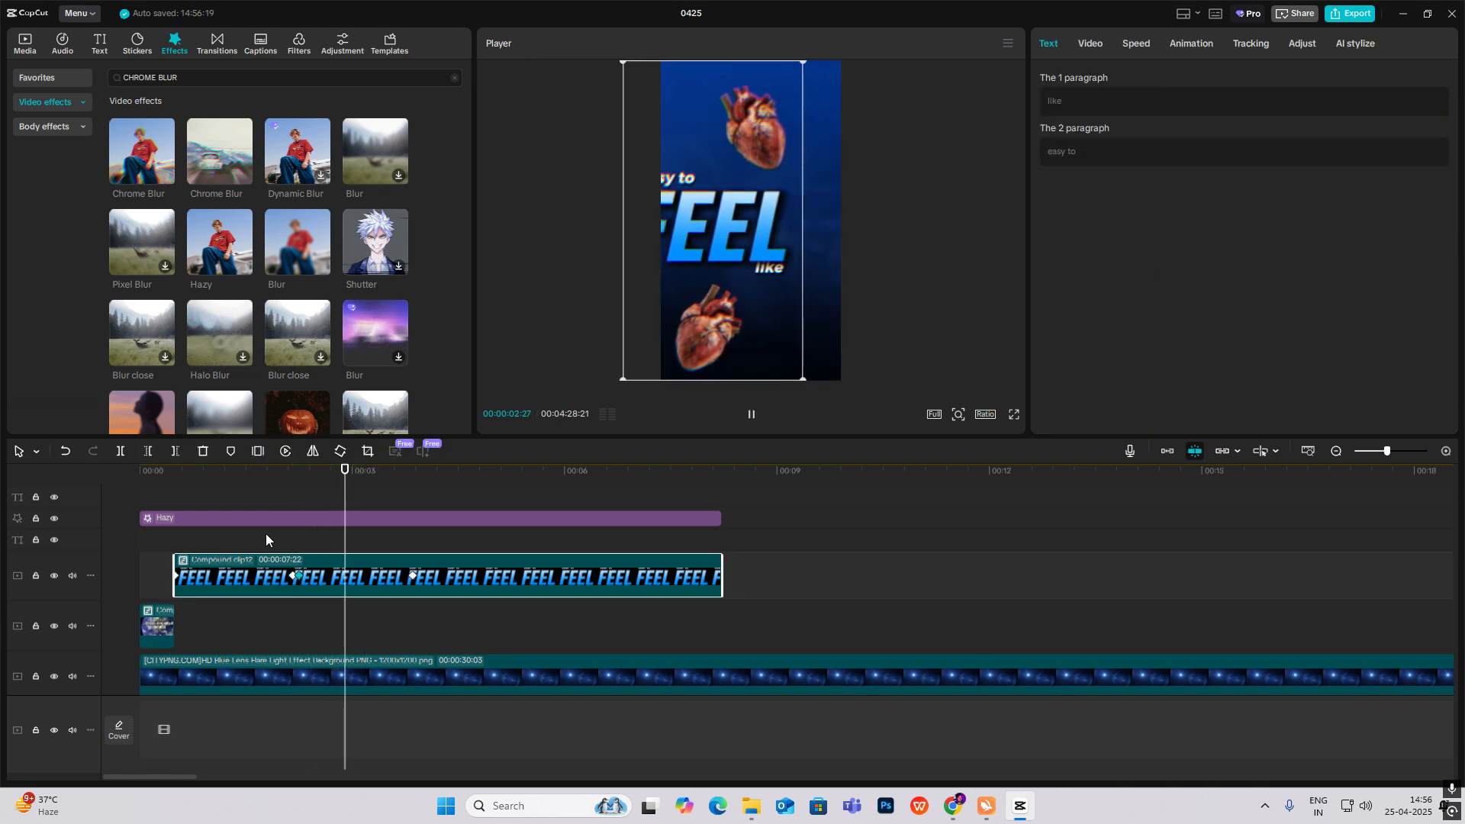
{"action": "left_click", "coordinate": [224, 535]}
{"action": "key", "text": "space"}
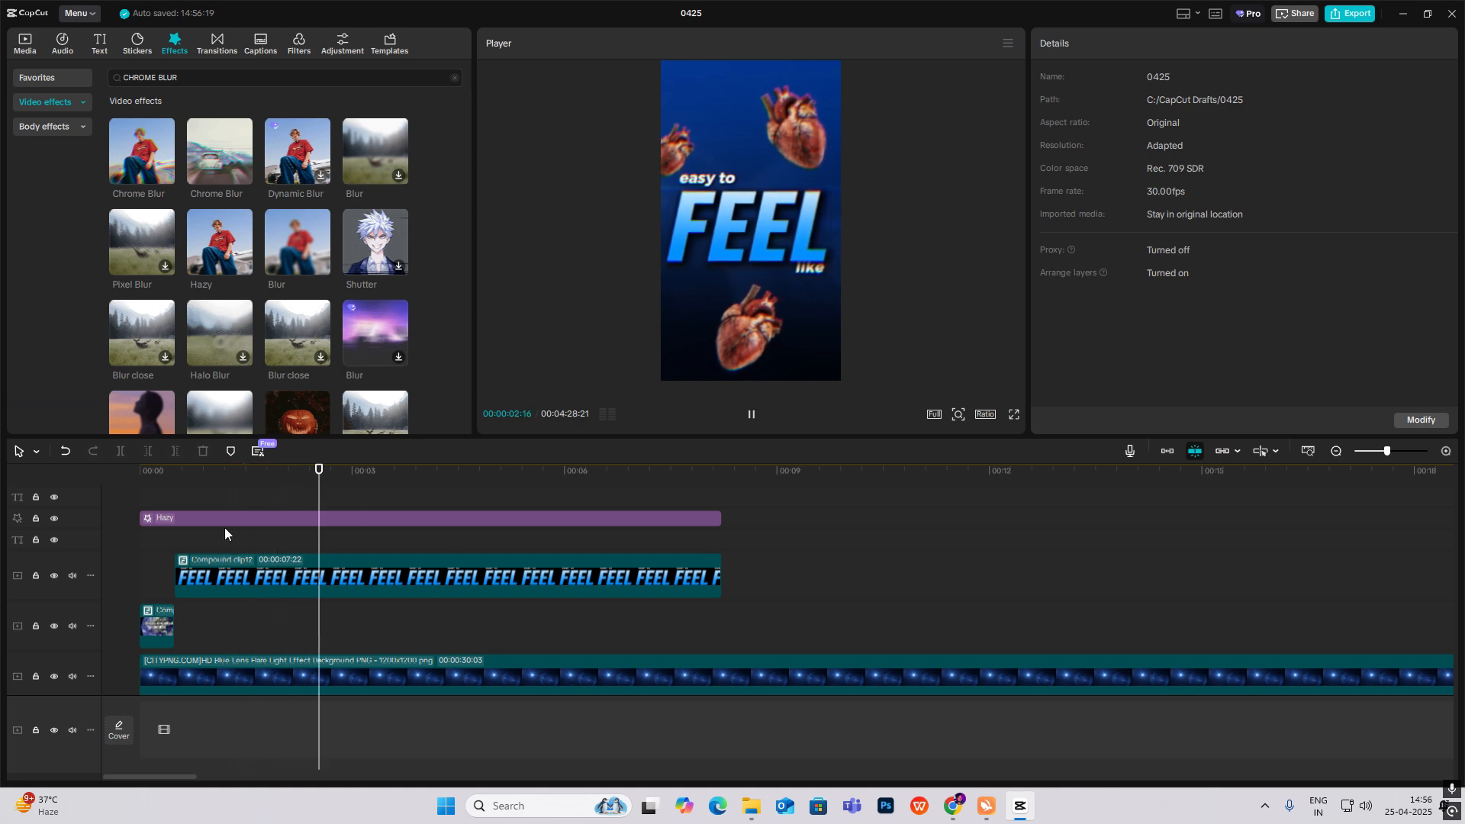
{"action": "key", "text": "space"}
Move the "EVERYTHING" compound clip and its "YOU GOT" and "under control" text clips directly after the "FEEL" clip.
{"action": "left_click_drag", "start_coordinate": [382, 554], "coordinate": [321, 563]}
{"action": "left_click", "coordinate": [322, 574]}
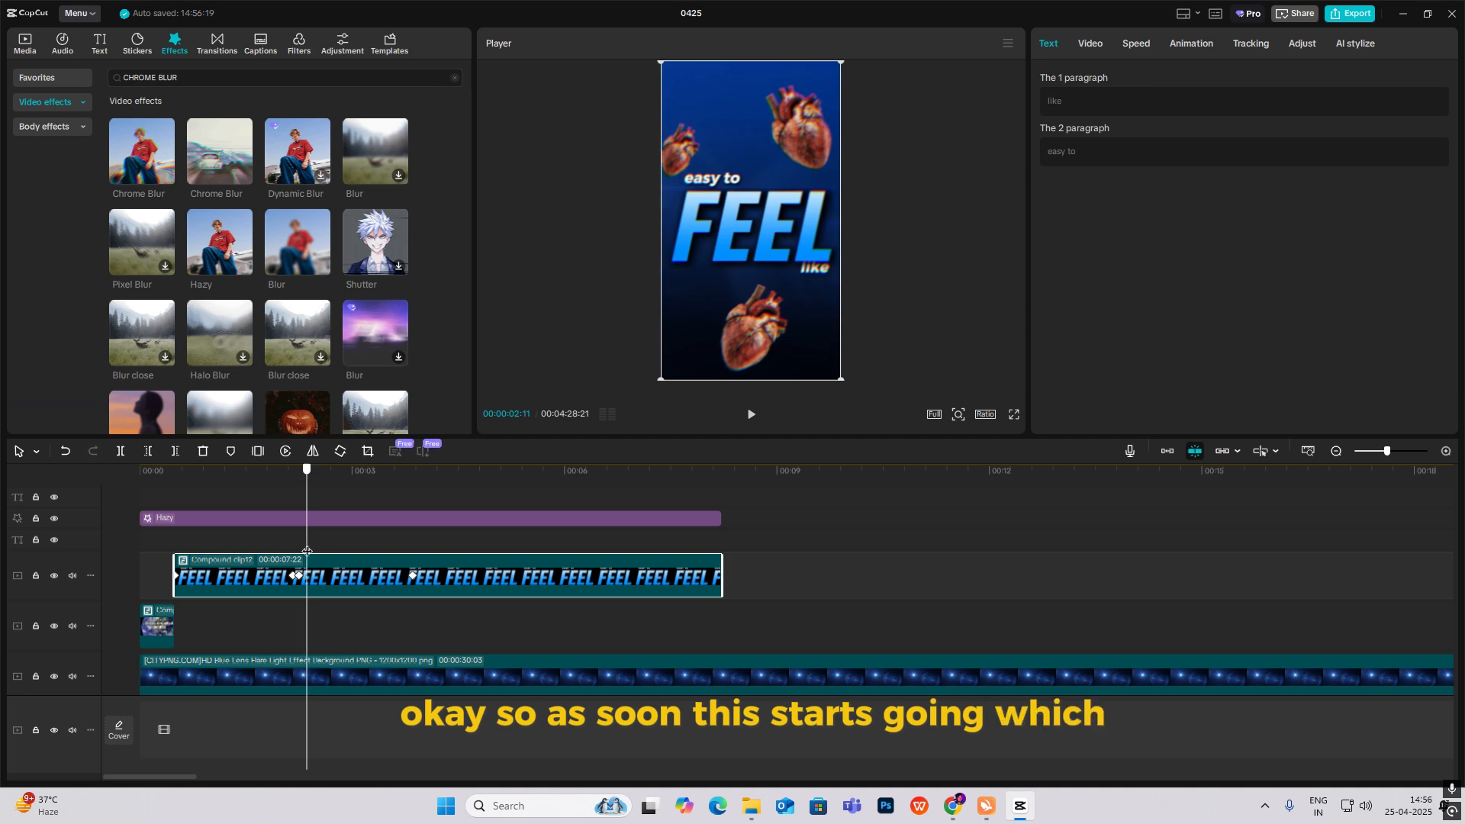
{"action": "scroll", "coordinate": [1306, 469], "scroll_direction": "down", "scroll_amount": 5}
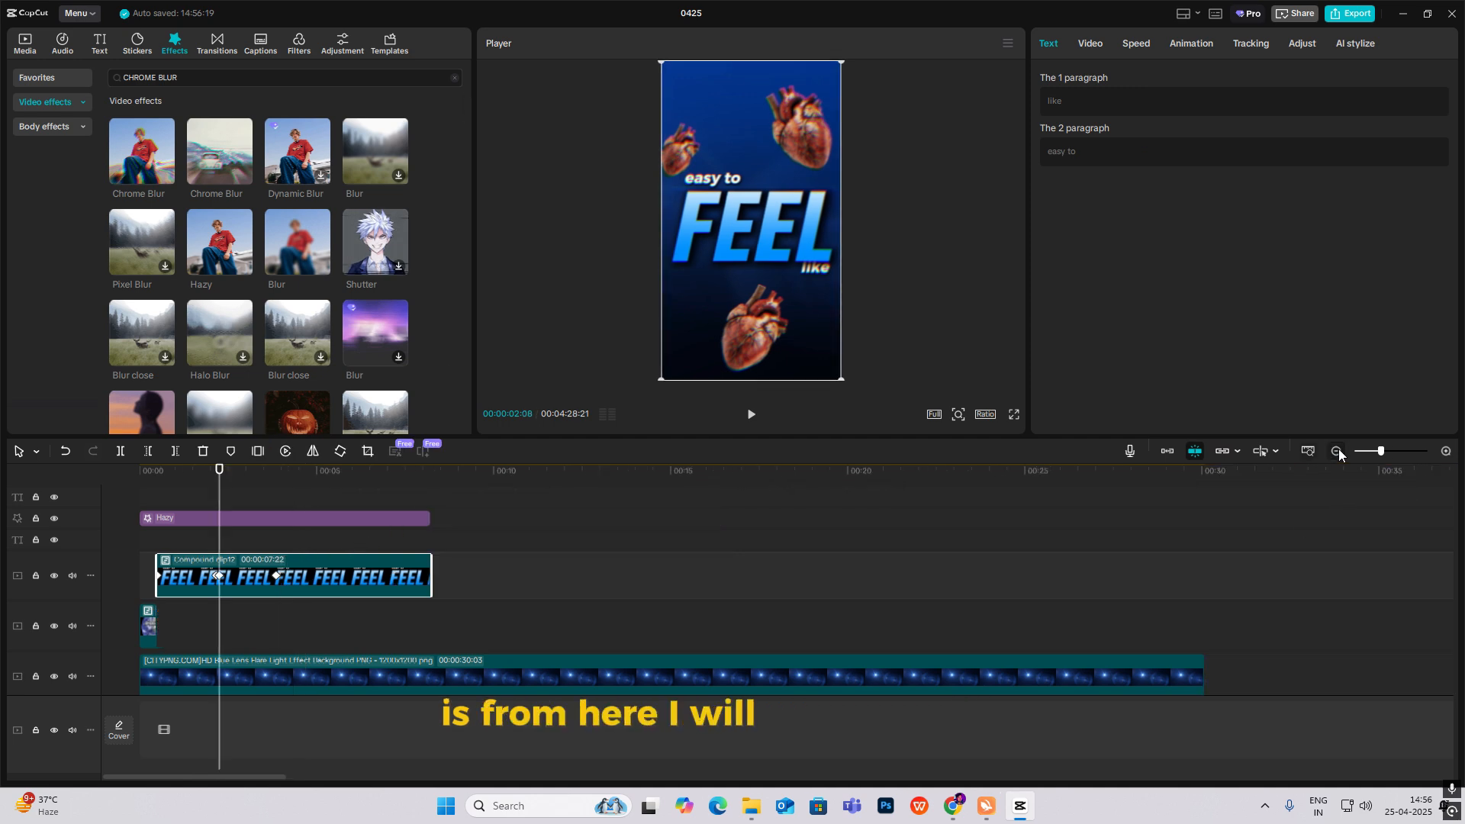
{"action": "scroll", "coordinate": [1301, 488], "scroll_direction": "down", "scroll_amount": 2}
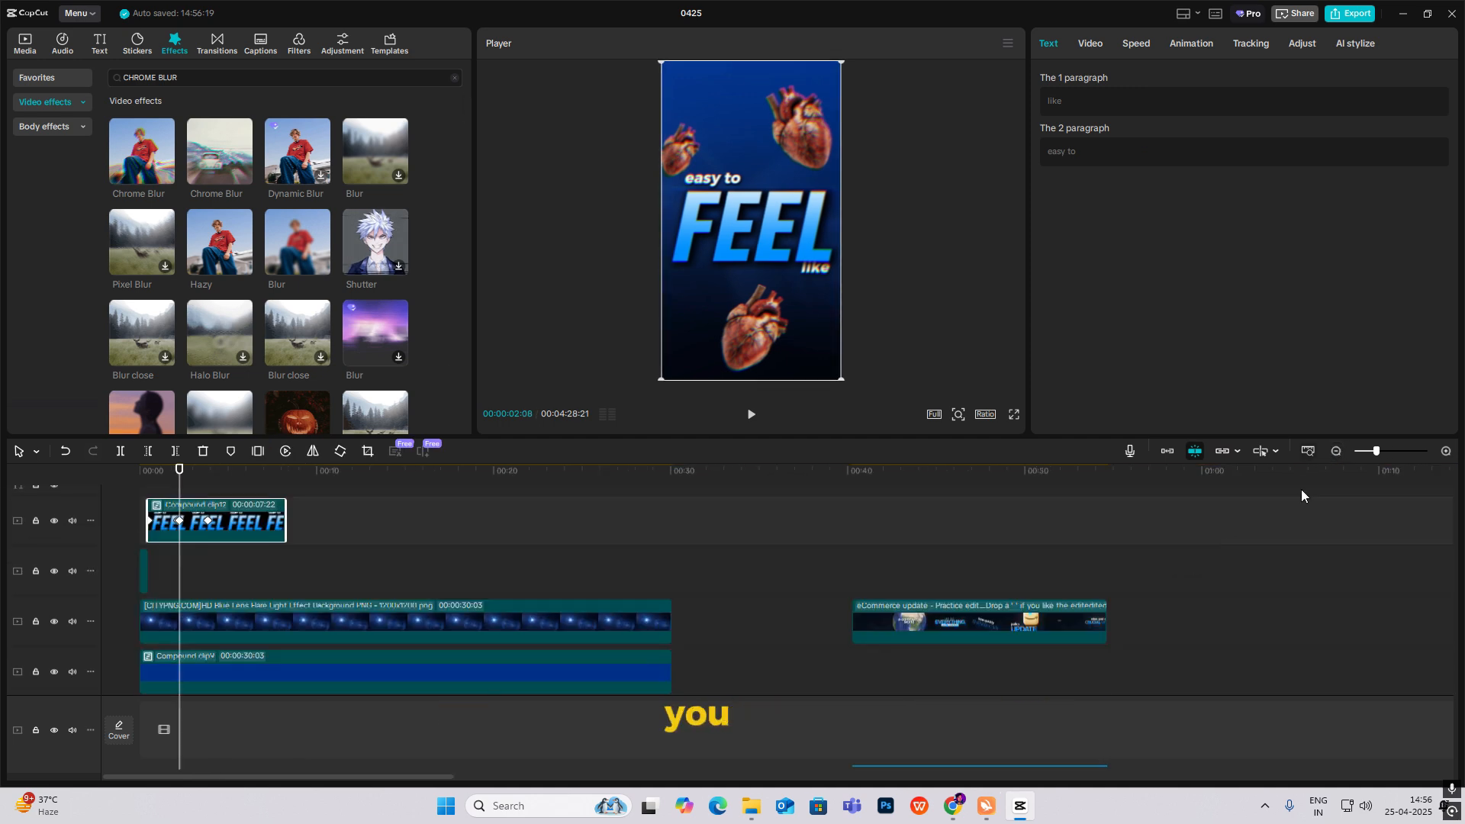
{"action": "left_click", "coordinate": [1335, 450]}
{"action": "scroll", "coordinate": [874, 569], "scroll_direction": "up", "scroll_amount": 3}
{"action": "left_click_drag", "start_coordinate": [1064, 516], "coordinate": [203, 598]}
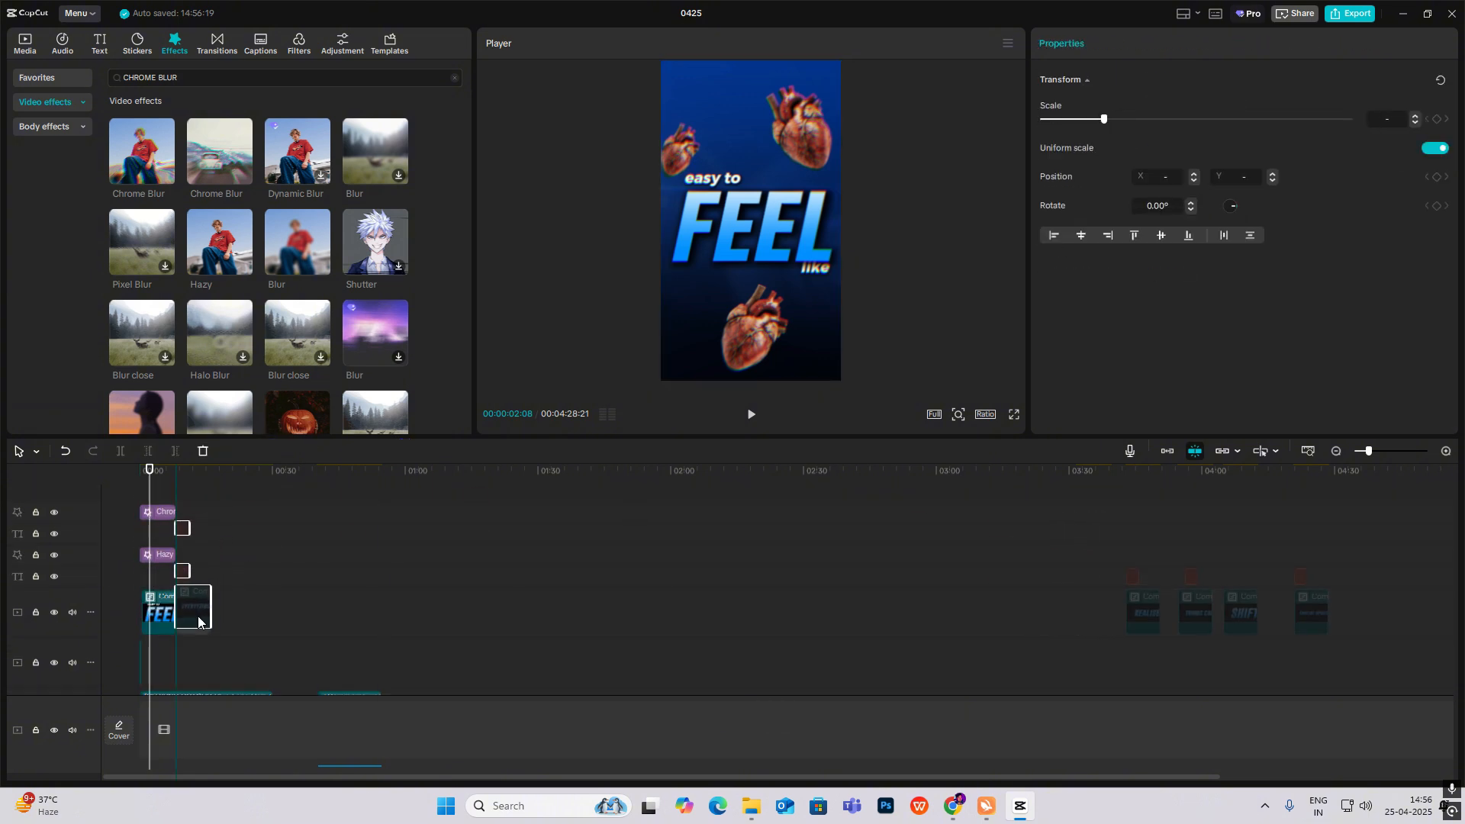
{"action": "left_click", "coordinate": [1446, 451]}
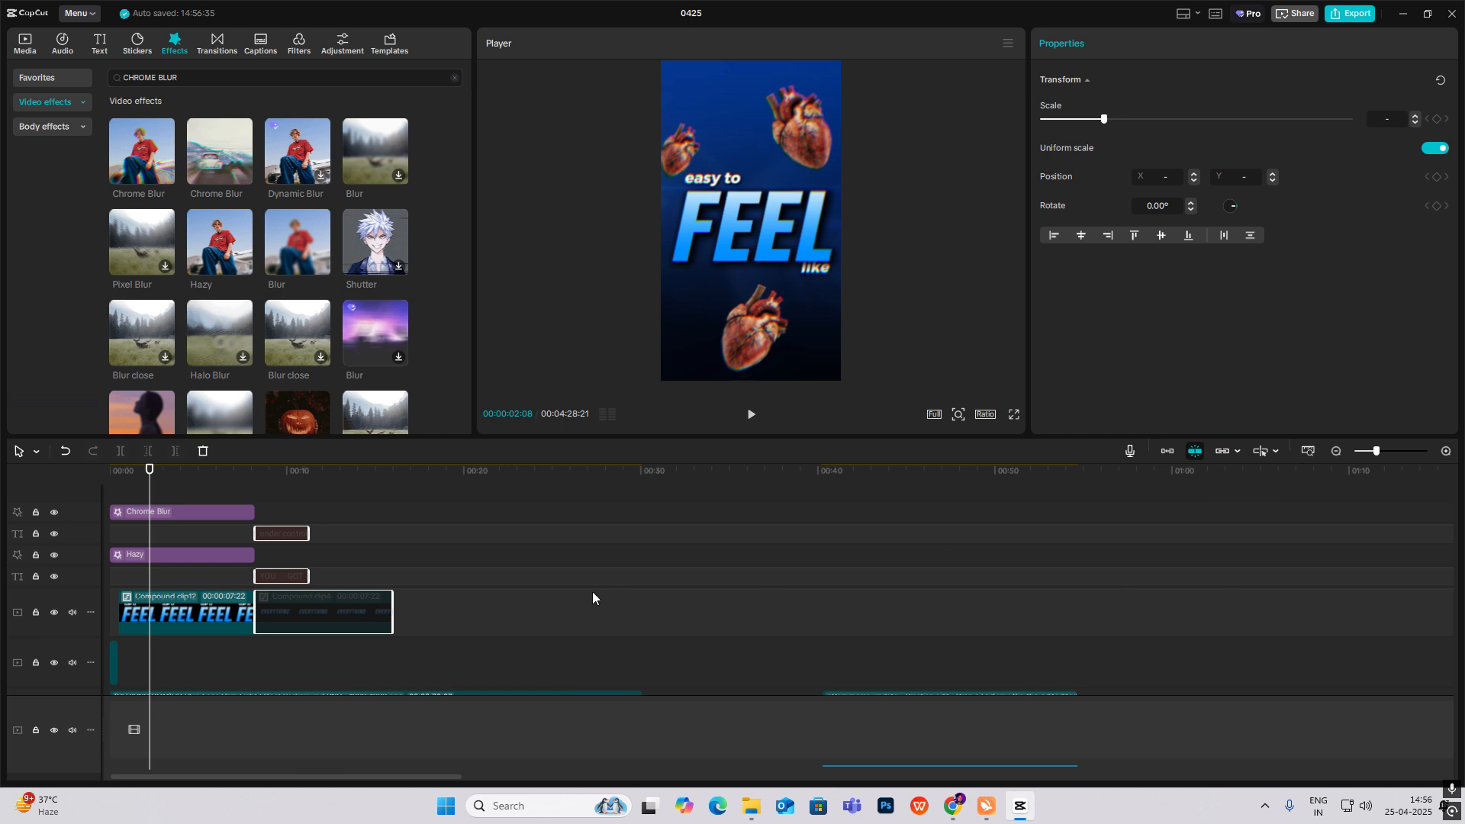
Check the reference scene and enlarge the "under control" text beneath "EVERYTHING".
{"action": "left_click", "coordinate": [283, 519]}
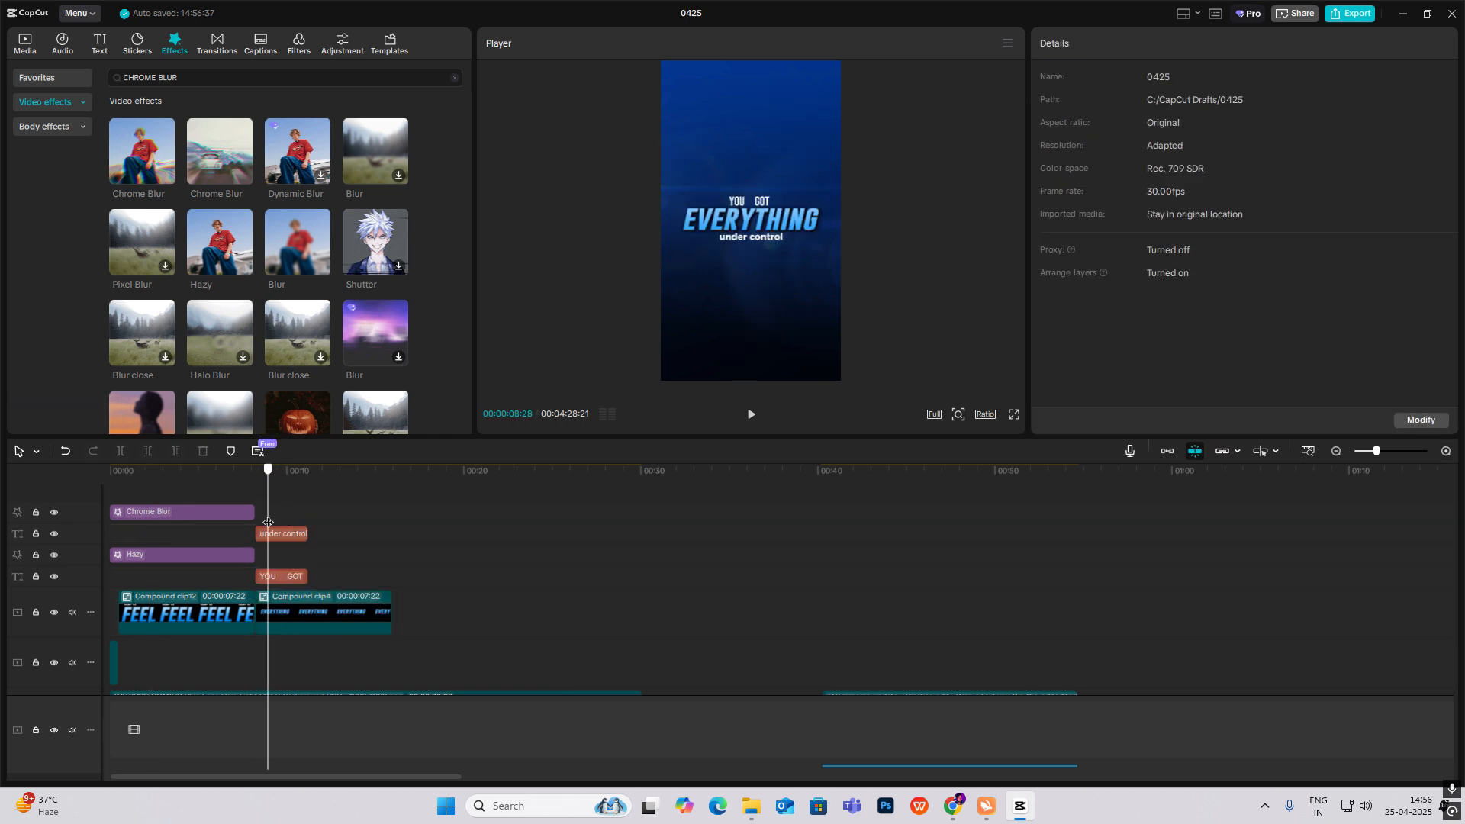
{"action": "scroll", "coordinate": [320, 533], "scroll_direction": "down", "scroll_amount": 3}
{"action": "left_click_drag", "start_coordinate": [850, 546], "coordinate": [266, 498]}
{"action": "scroll", "coordinate": [274, 503], "scroll_direction": "up", "scroll_amount": 3}
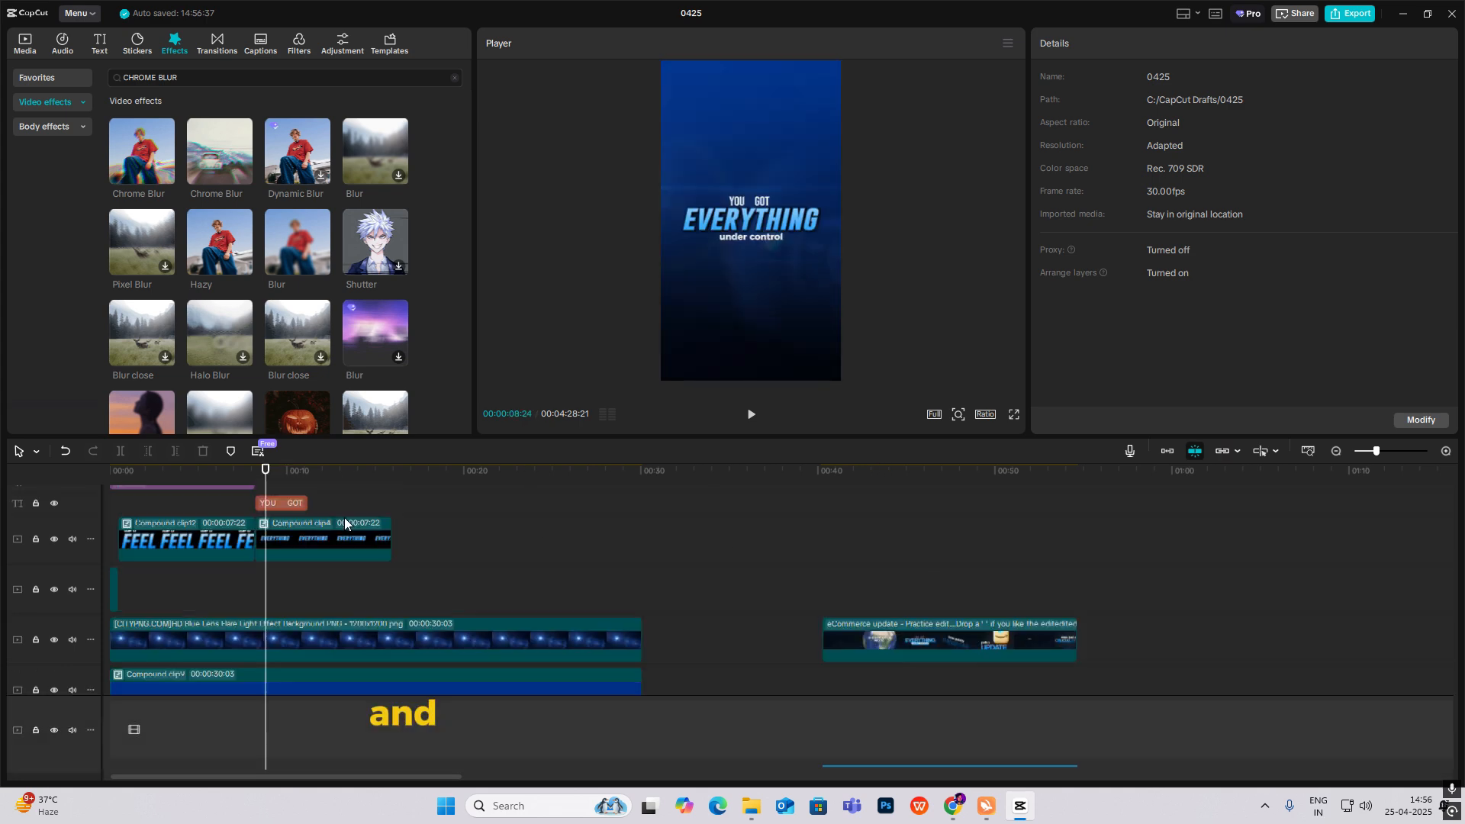
{"action": "left_click", "coordinate": [304, 496]}
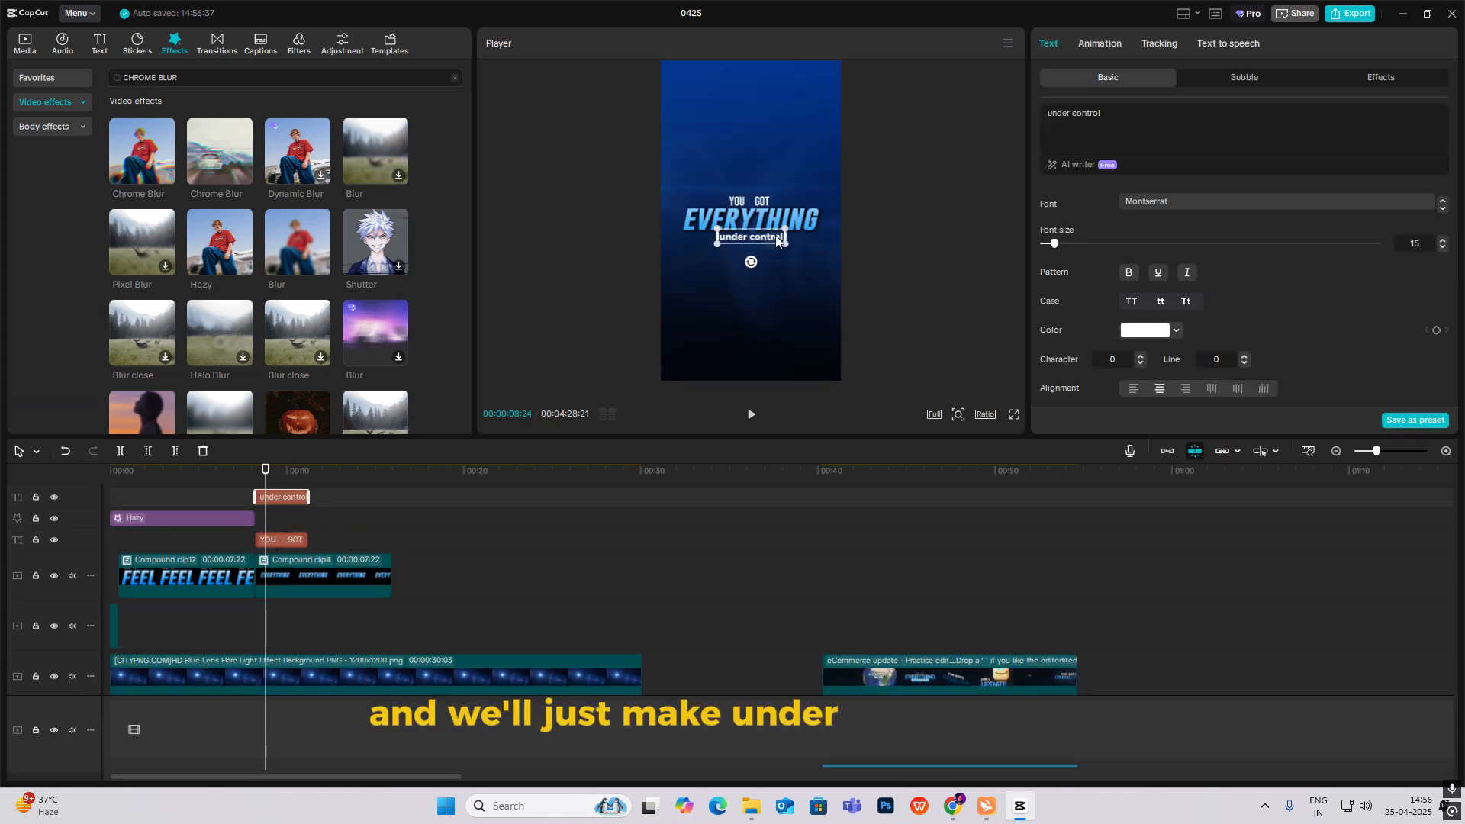
{"action": "mouse_move", "coordinate": [784, 230]}
{"action": "left_mouse_down"}
{"action": "mouse_move", "coordinate": [848, 225]}
{"action": "mouse_move", "coordinate": [806, 231]}
{"action": "left_mouse_up"}
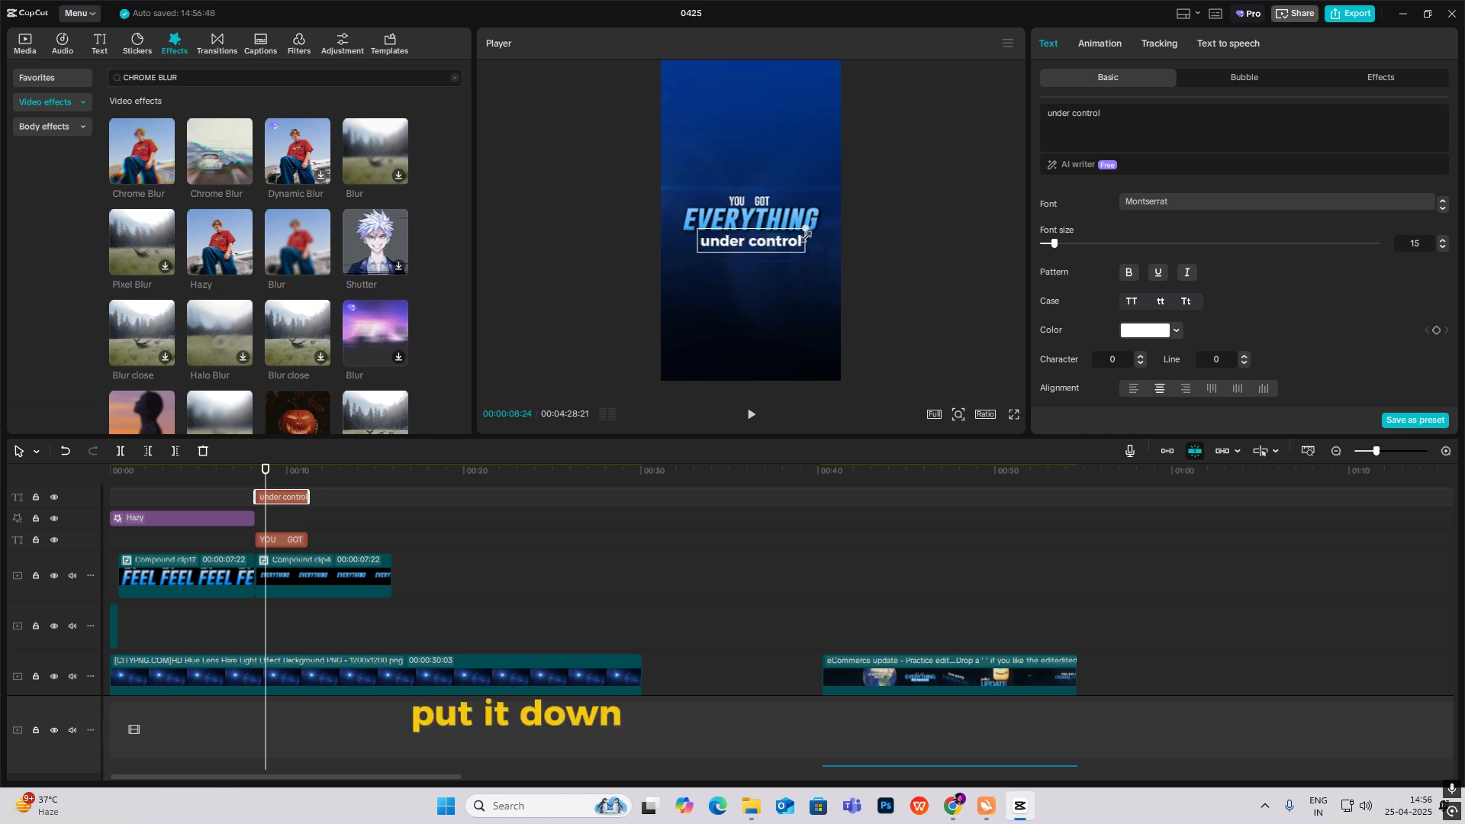
{"action": "left_click", "coordinate": [848, 235]}
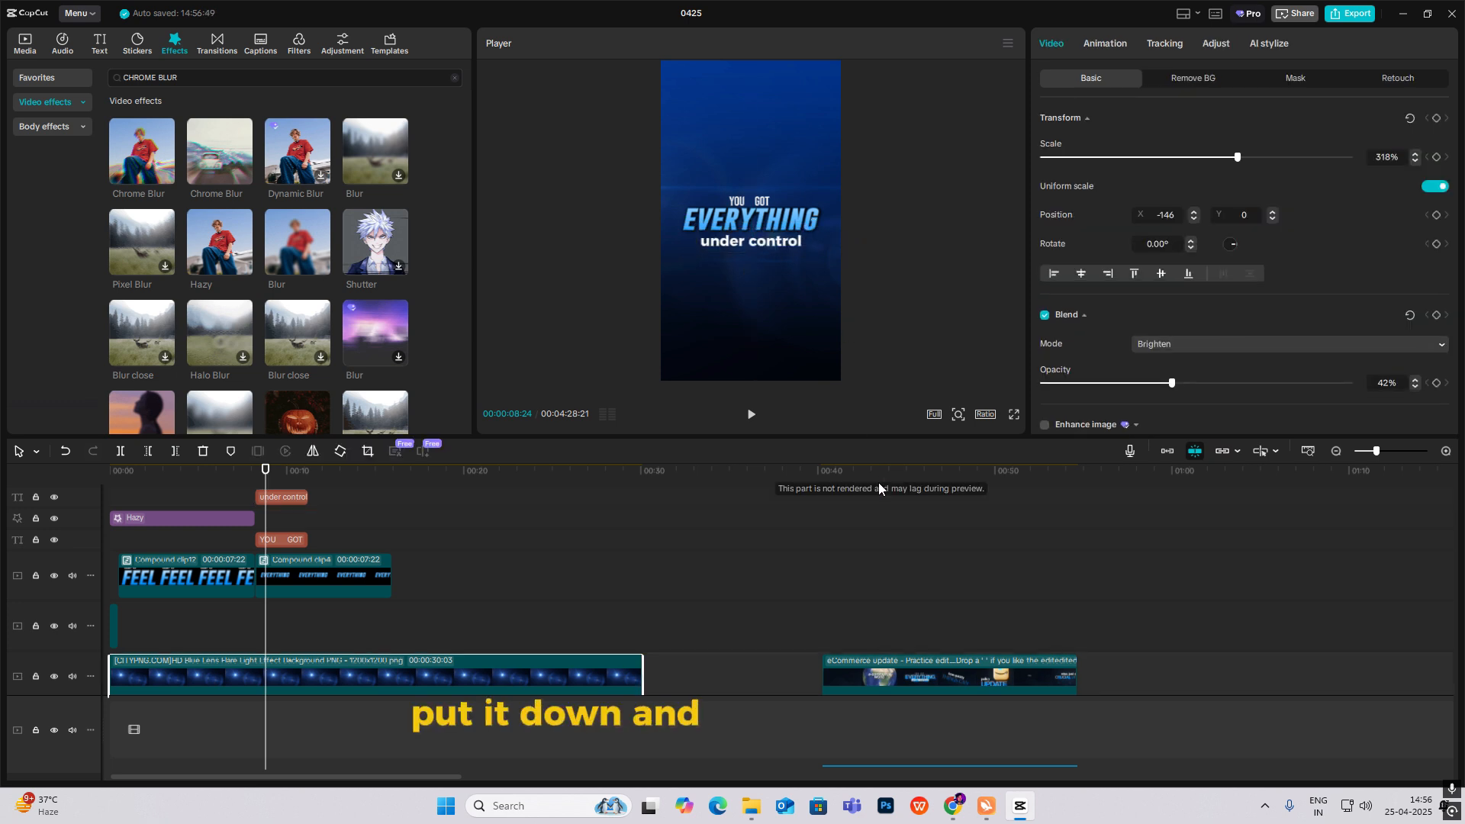
{"action": "left_click", "coordinate": [820, 594]}
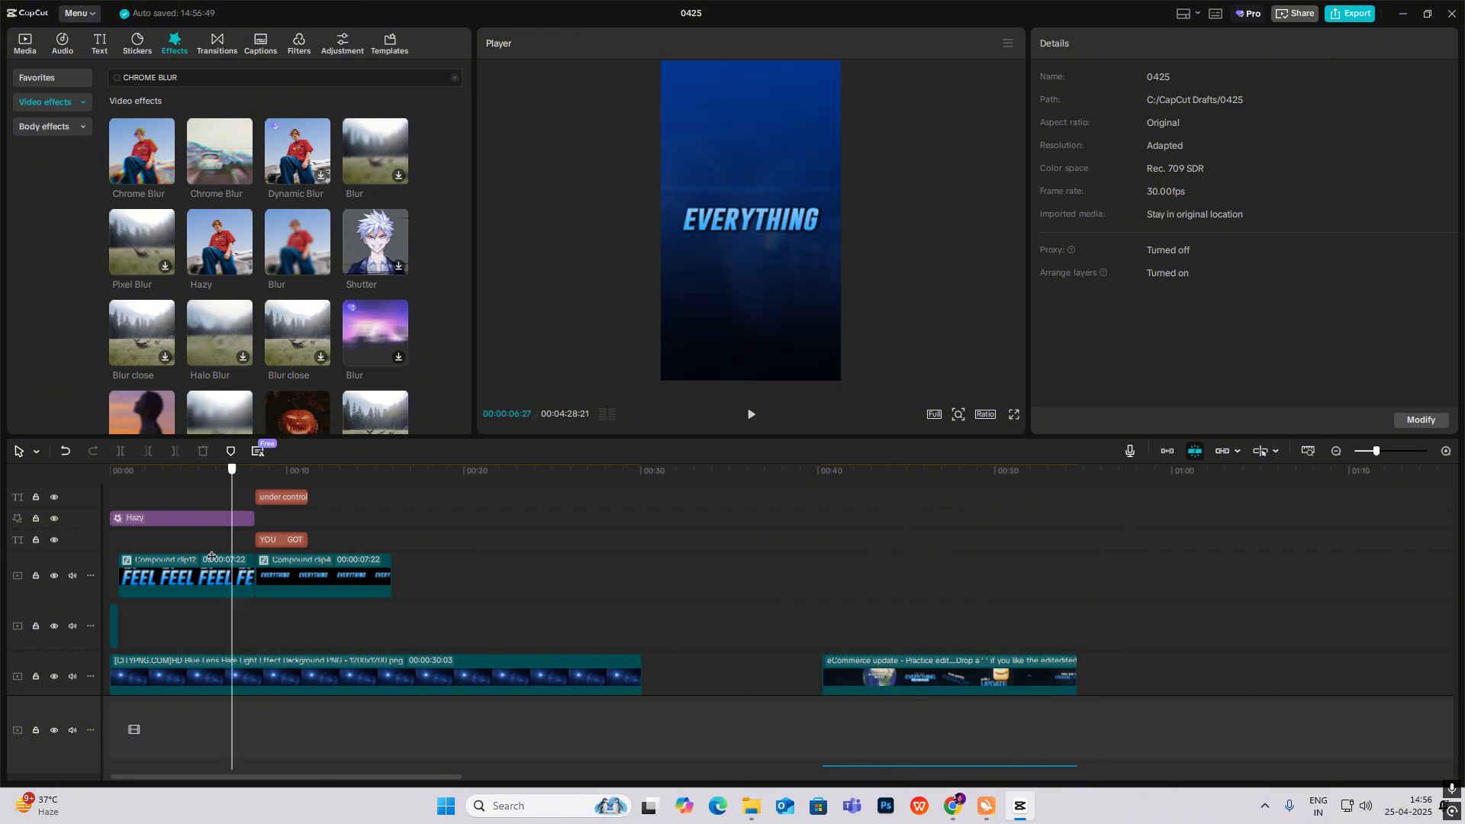
Change the "under control" text colour to bright blue.
{"action": "left_click", "coordinate": [298, 543]}
{"action": "left_click", "coordinate": [295, 497]}
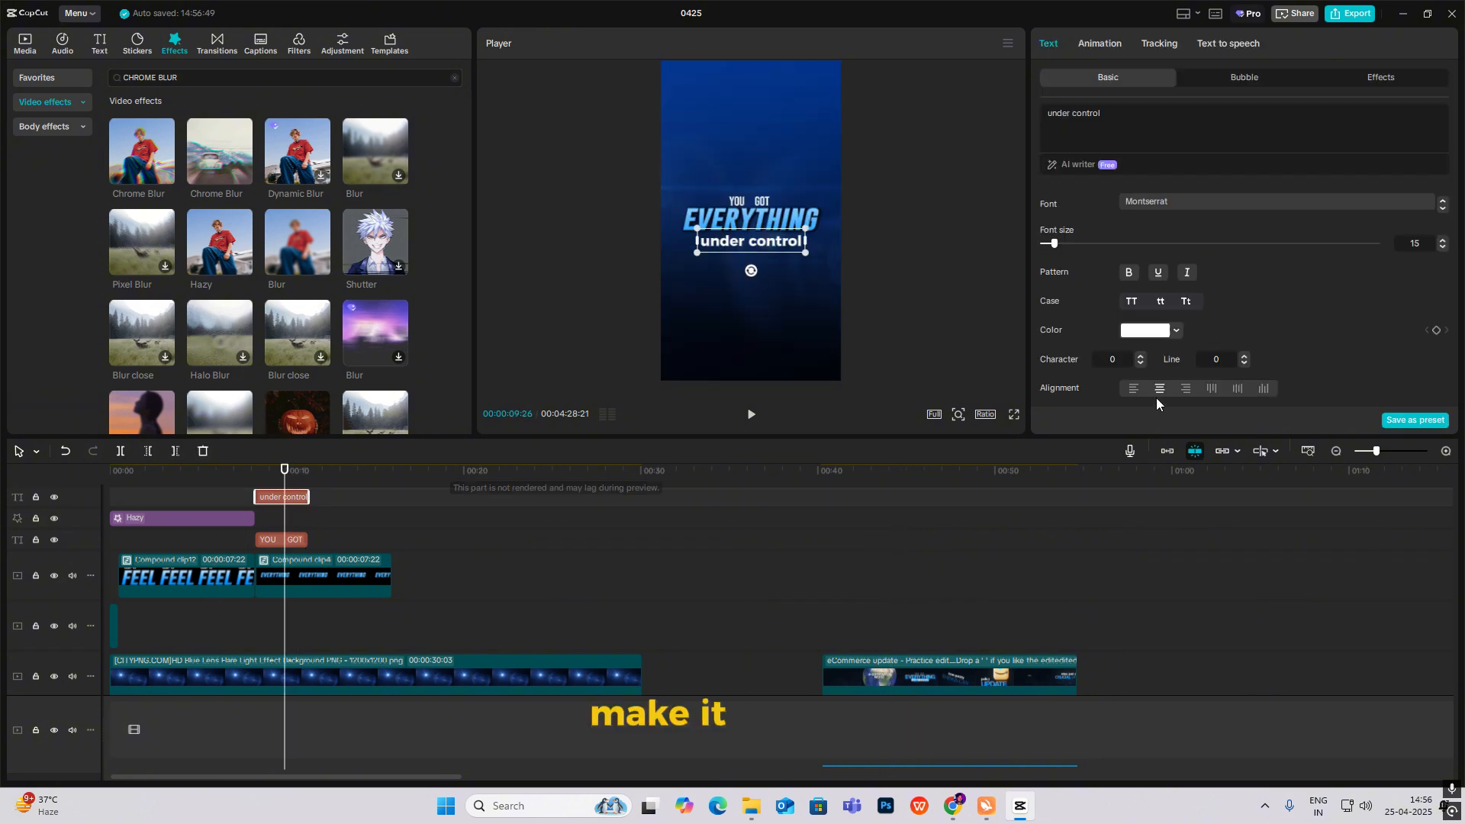
{"action": "left_click", "coordinate": [1161, 330]}
{"action": "left_click", "coordinate": [1091, 565]}
{"action": "left_click", "coordinate": [936, 300]}
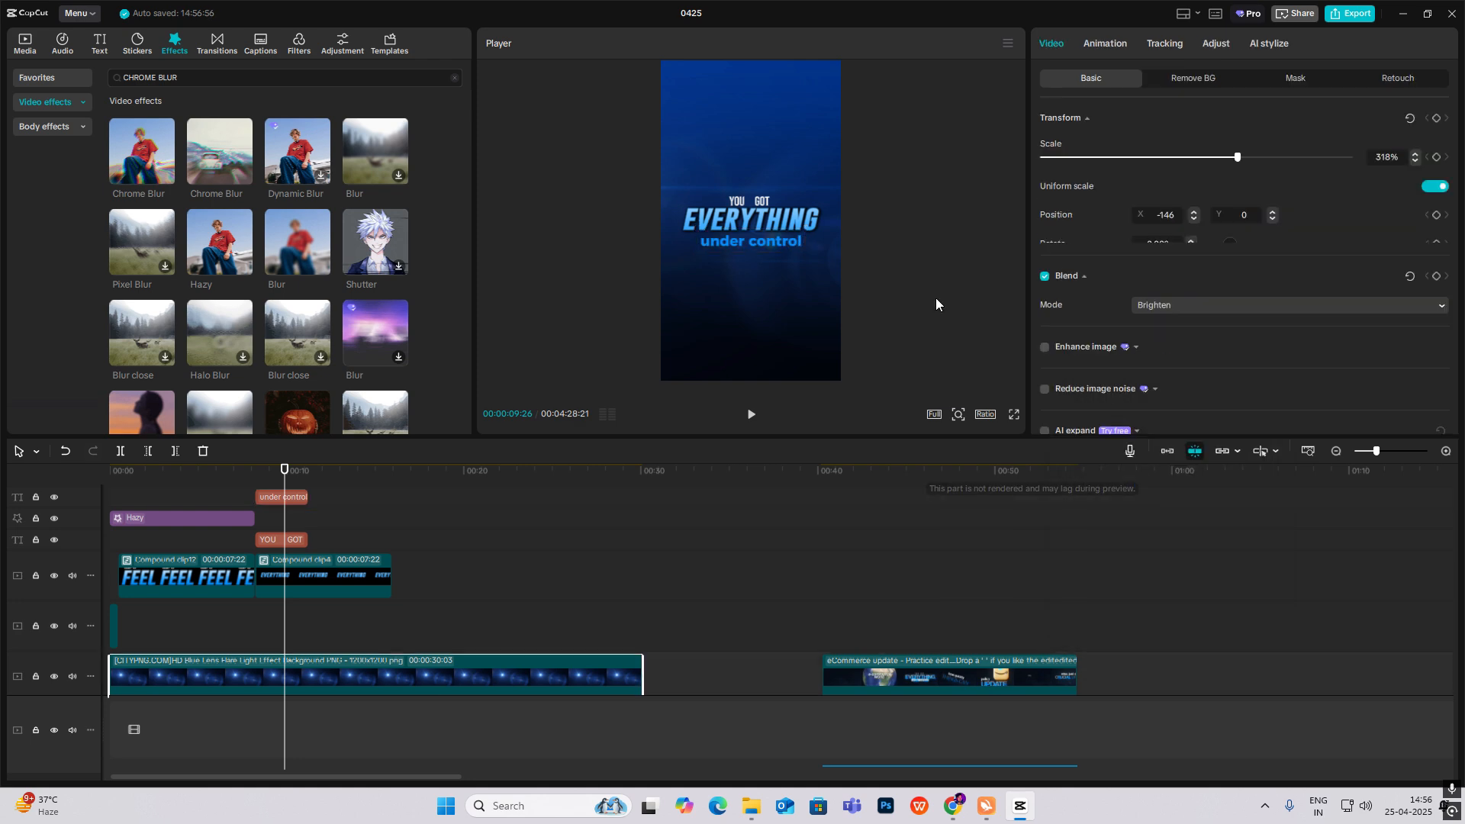
Add a default text clip on the track beneath "under control" and replace its wording with blank space.
{"action": "left_click", "coordinate": [92, 50]}
{"action": "left_click_drag", "start_coordinate": [130, 119], "coordinate": [262, 530]}
{"action": "key", "text": "ctrl+a"}
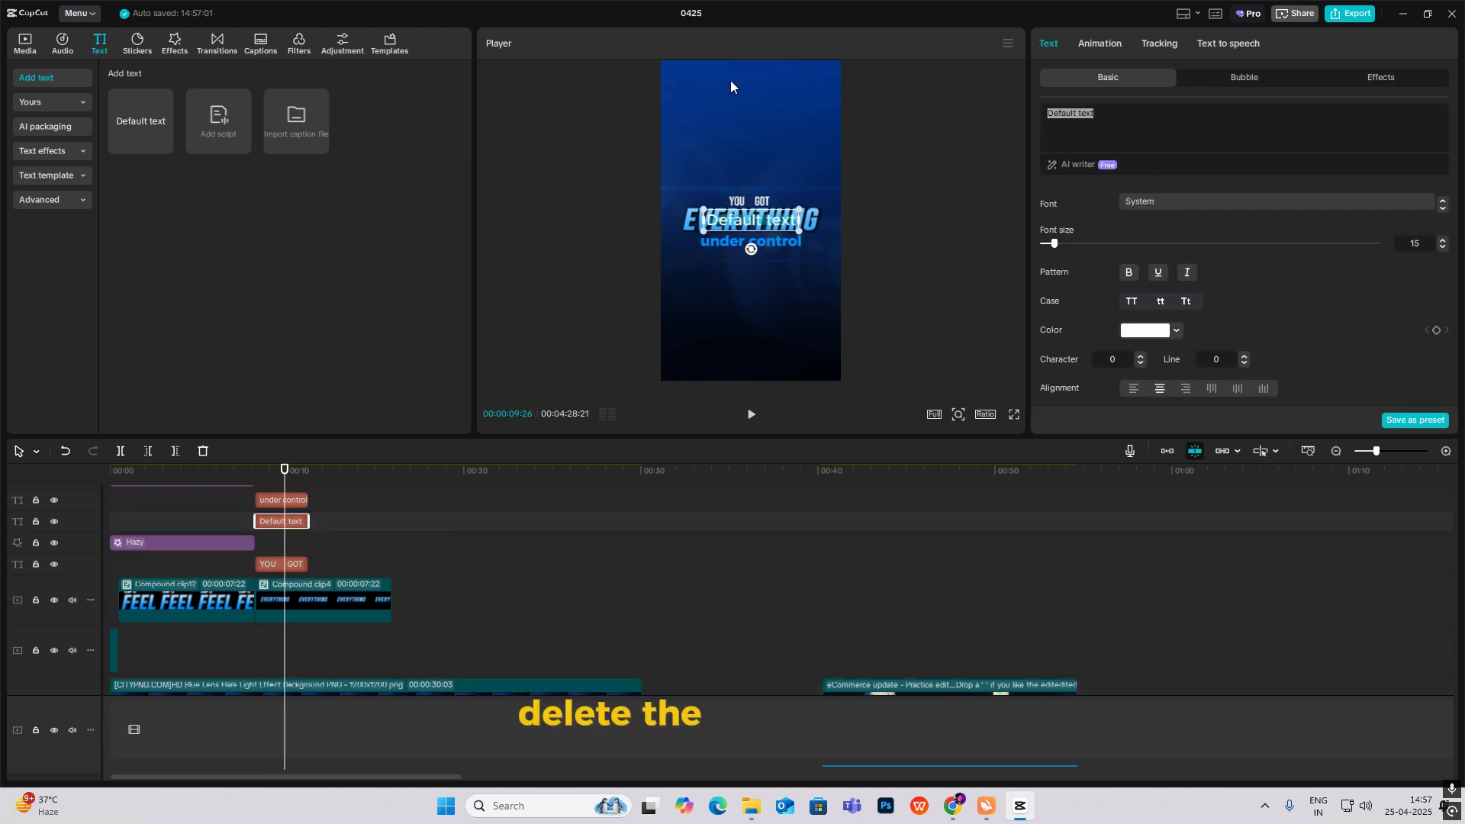
{"action": "key", "text": "BackSpace"}
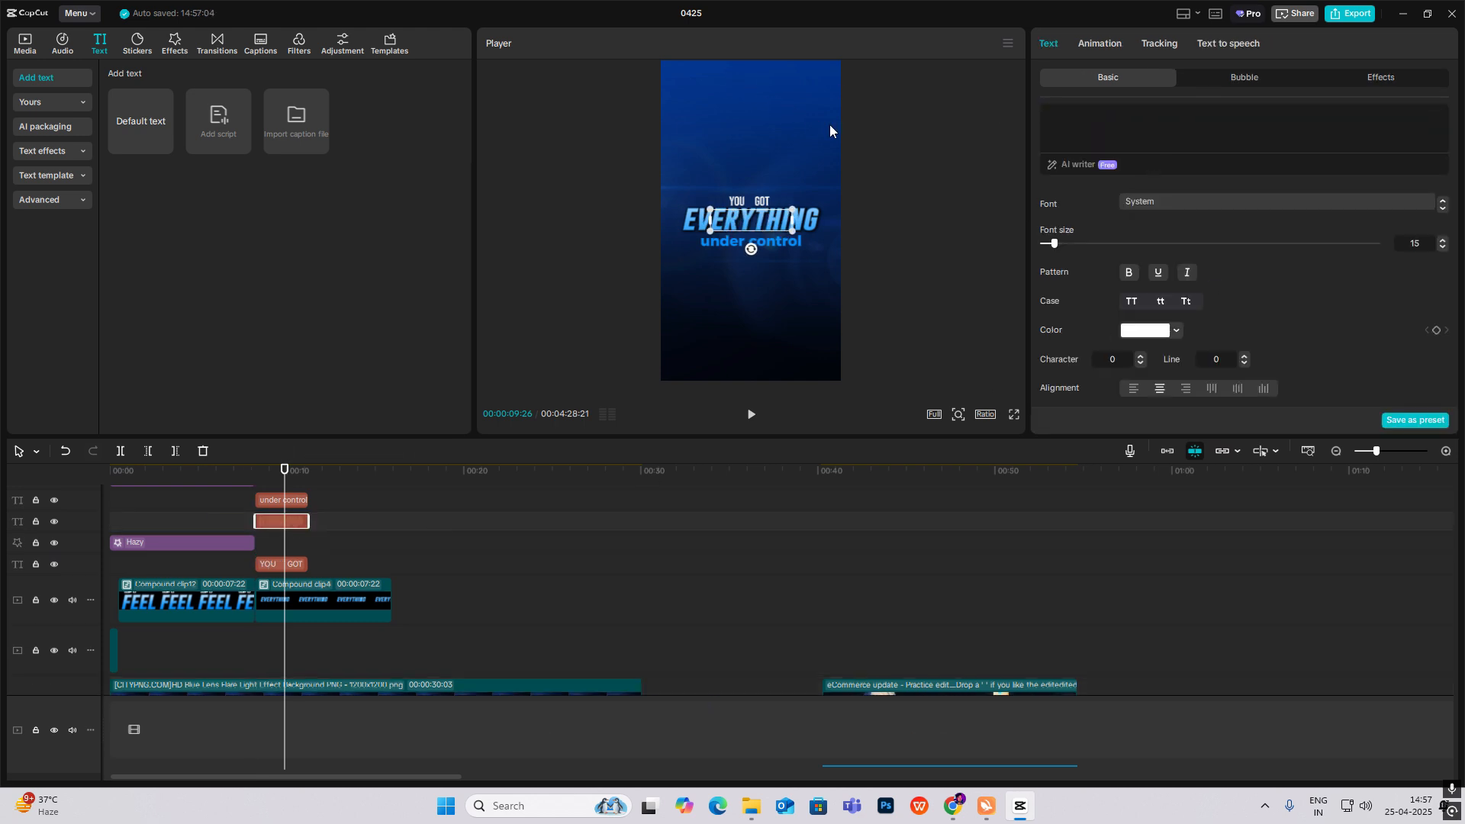
{"action": "scroll", "coordinate": [1164, 327], "scroll_direction": "down", "scroll_amount": 1}
{"action": "scroll", "coordinate": [1162, 326], "scroll_direction": "down", "scroll_amount": 5}
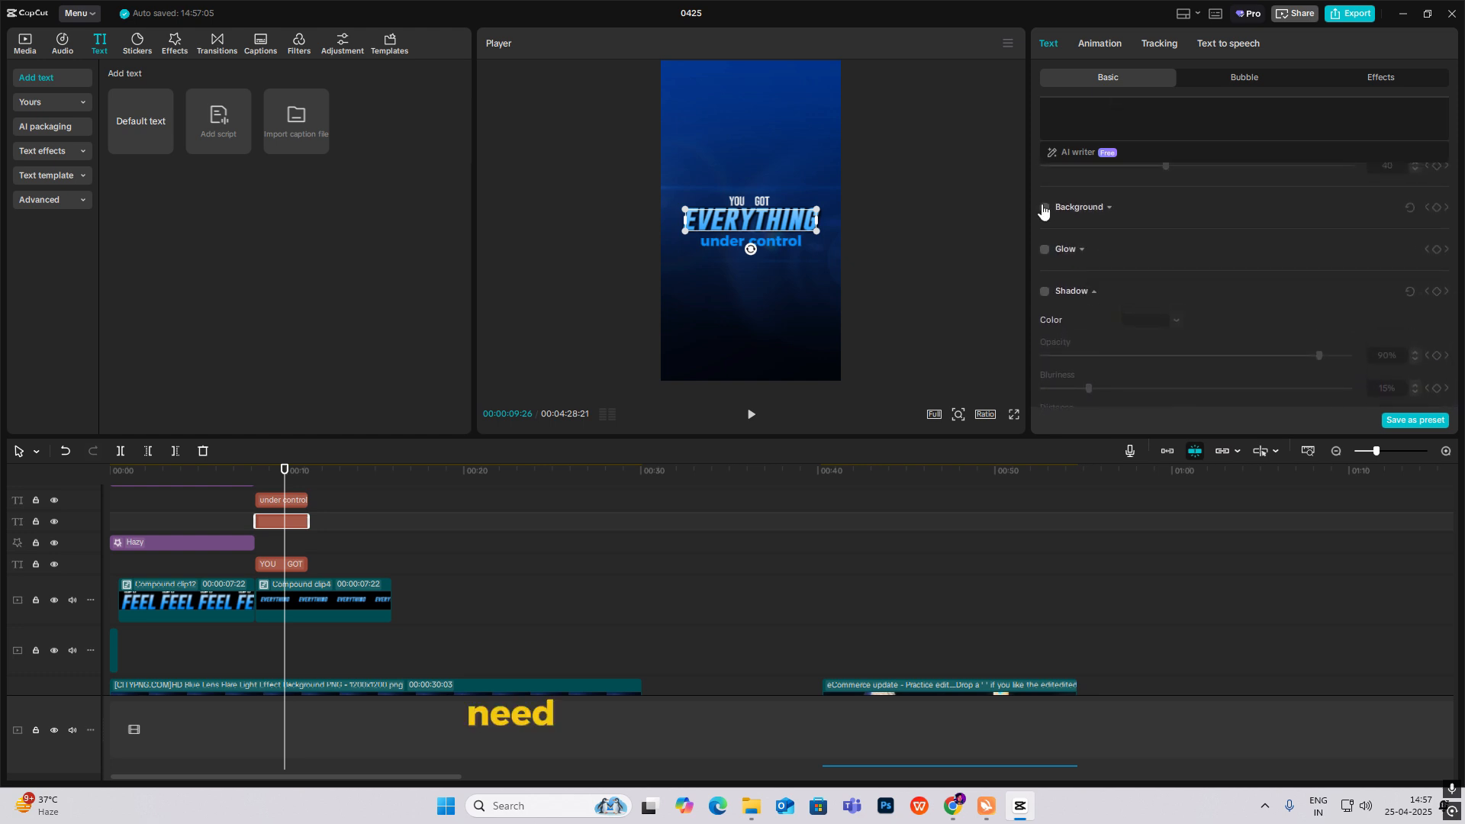
Give the blank text a white background of 0% height and place it behind "under control" at Y -251.
{"action": "left_click", "coordinate": [1044, 209]}
{"action": "left_click", "coordinate": [1115, 300]}
{"action": "left_click_drag", "start_coordinate": [1110, 334], "coordinate": [1048, 307]}
{"action": "mouse_move", "coordinate": [785, 215]}
{"action": "left_mouse_down"}
{"action": "mouse_move", "coordinate": [785, 255]}
{"action": "mouse_move", "coordinate": [784, 238]}
{"action": "left_mouse_up"}
{"action": "scroll", "coordinate": [1251, 326], "scroll_direction": "down", "scroll_amount": 3}
{"action": "left_click_drag", "start_coordinate": [1085, 269], "coordinate": [1044, 269]}
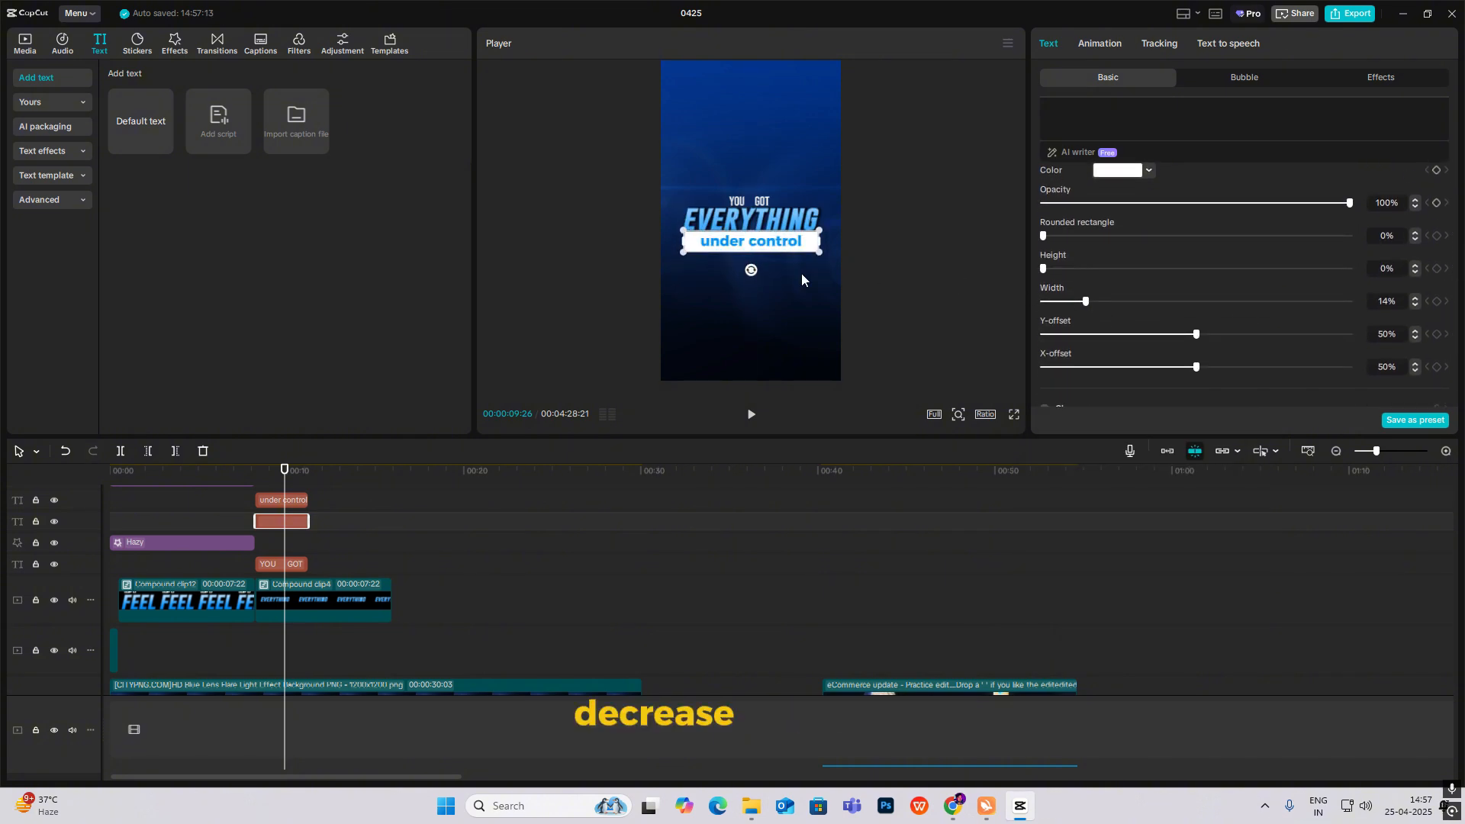
Flatten the white bar to 66% scale height with uniform scale off, and turn uniform scale back on.
{"action": "scroll", "coordinate": [1344, 281], "scroll_direction": "up", "scroll_amount": 10}
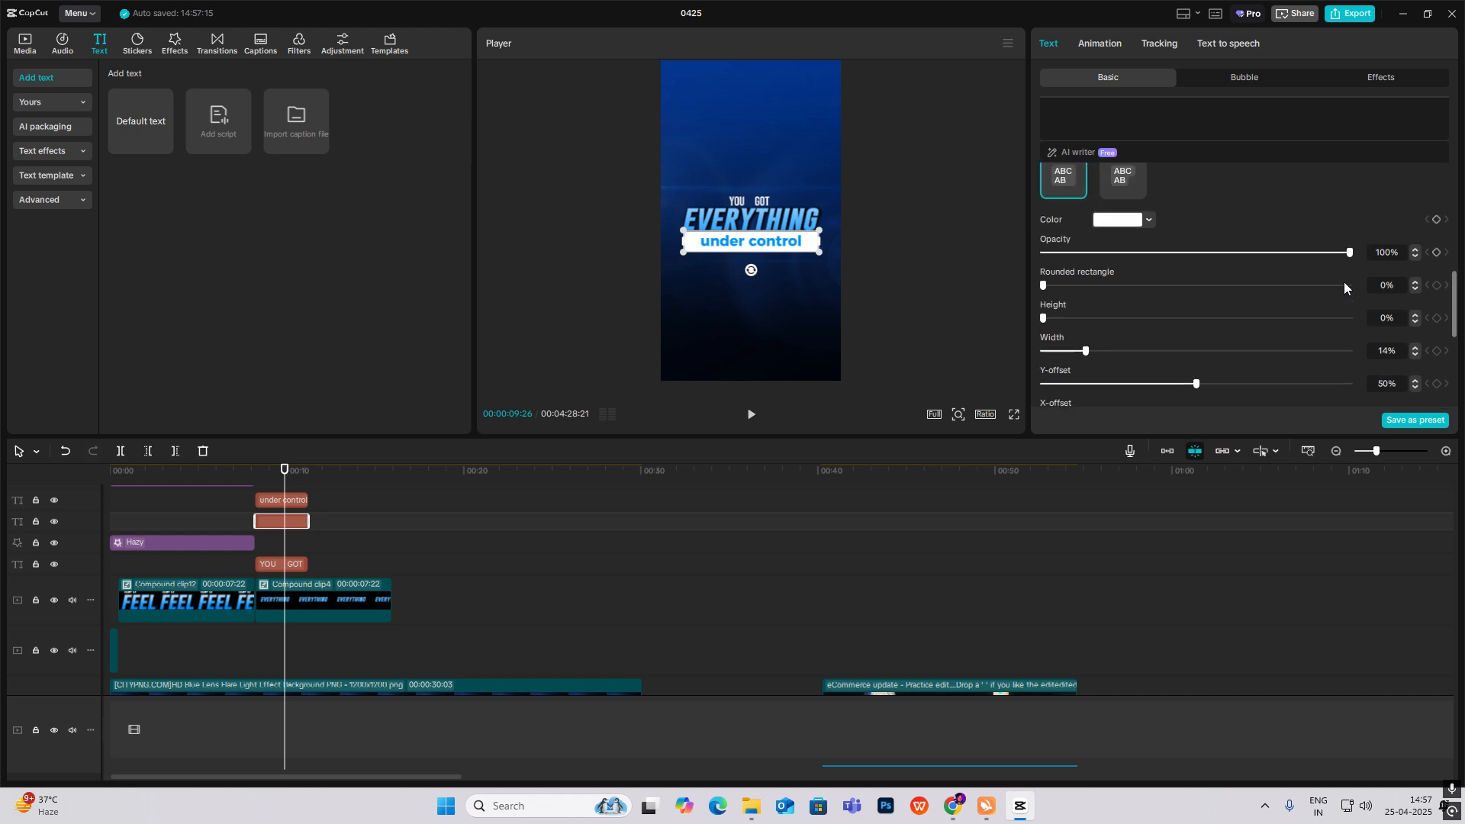
{"action": "scroll", "coordinate": [1410, 298], "scroll_direction": "down", "scroll_amount": 10}
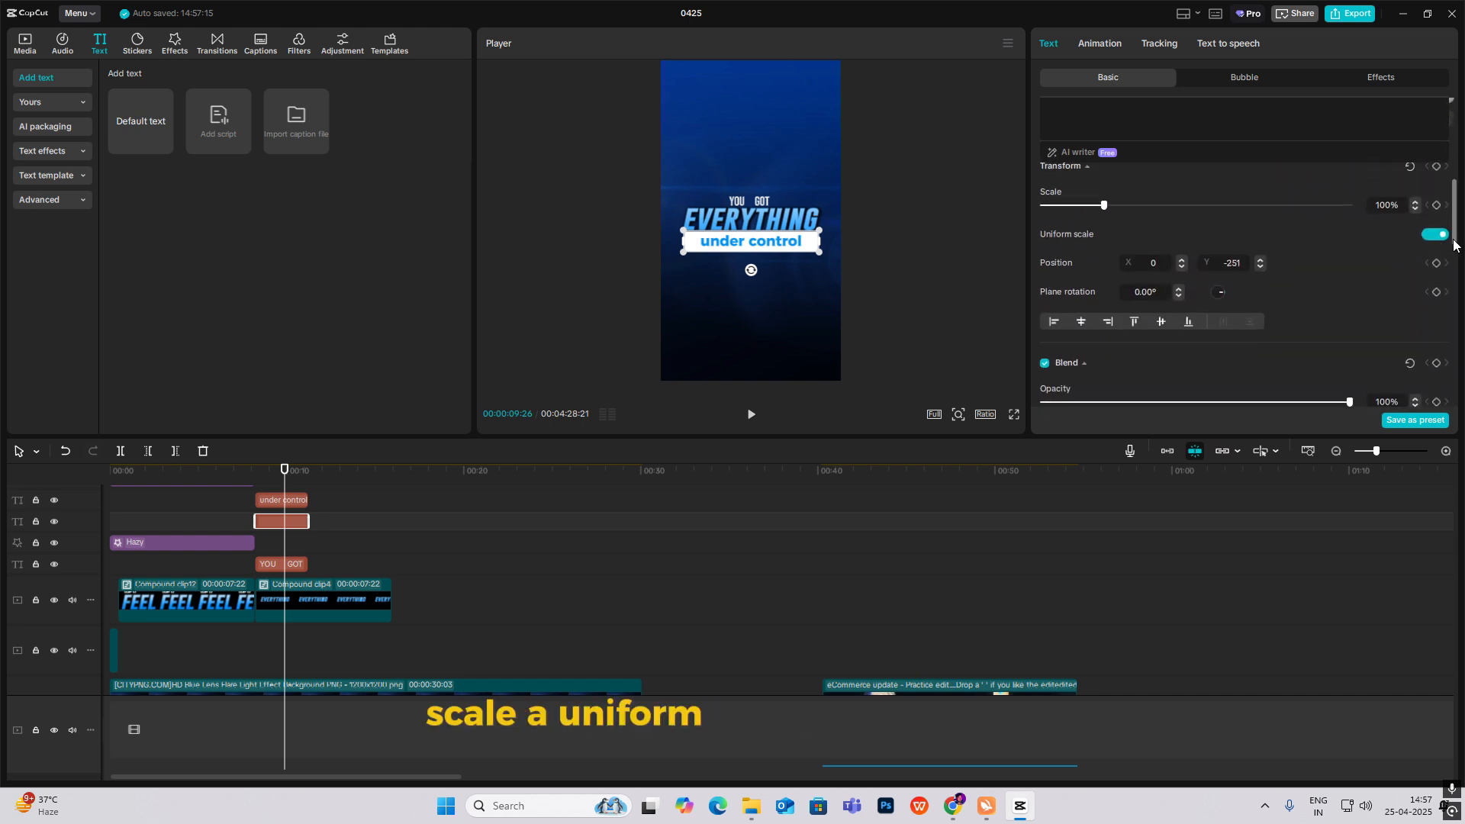
{"action": "left_click", "coordinate": [1434, 236]}
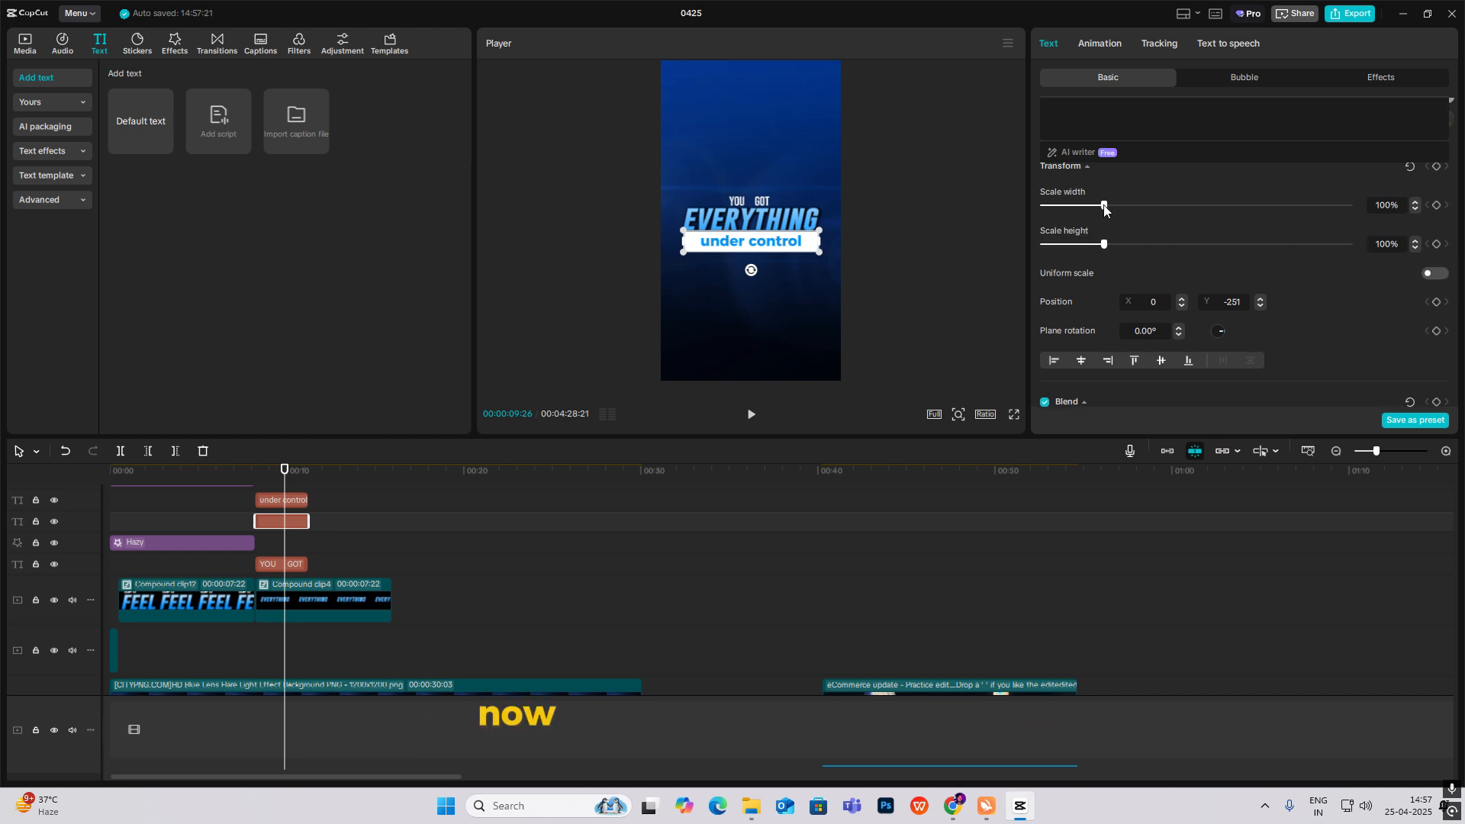
{"action": "left_click_drag", "start_coordinate": [1103, 244], "coordinate": [1084, 245]}
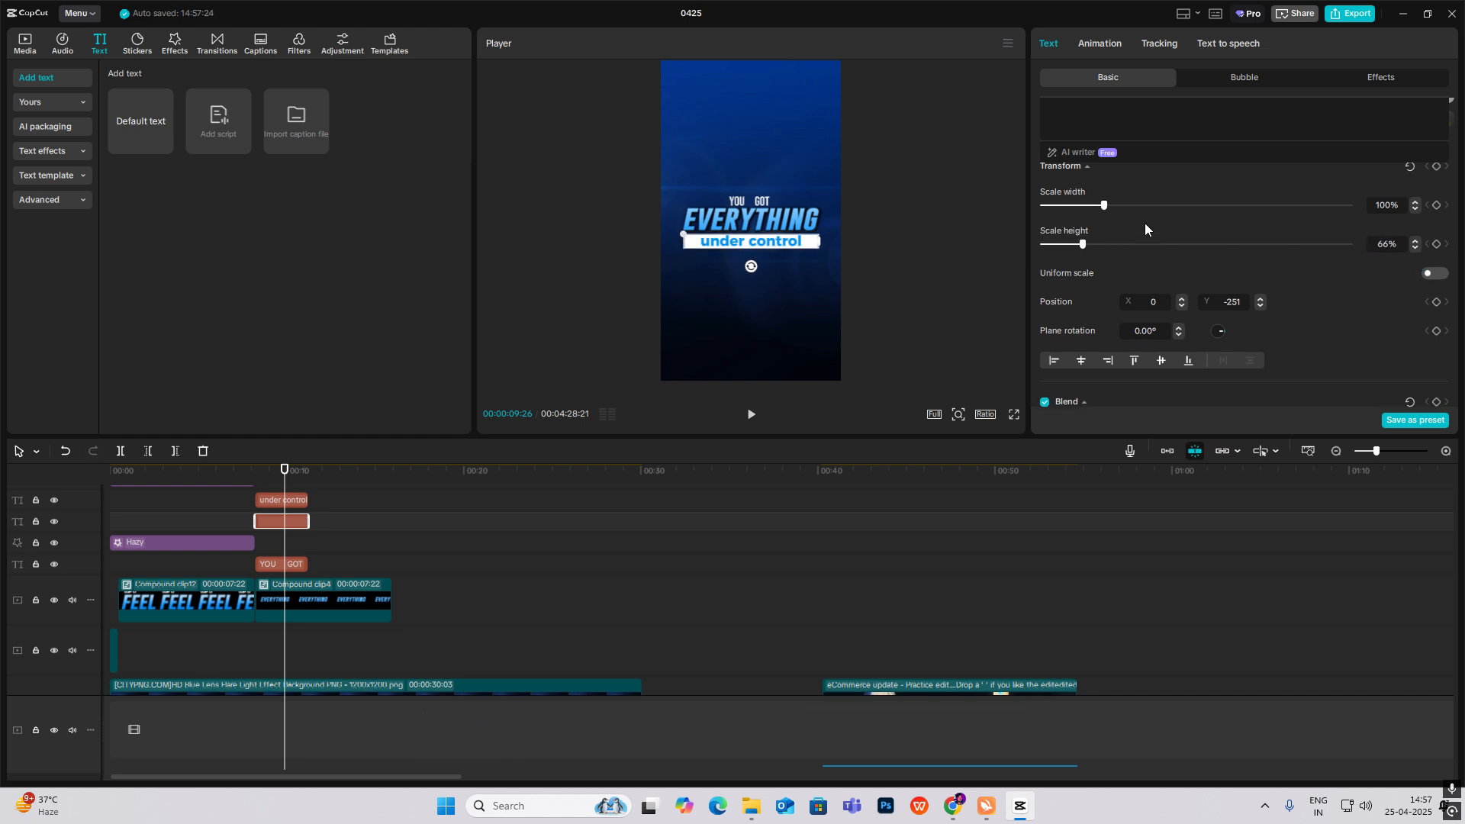
{"action": "left_click", "coordinate": [1435, 275]}
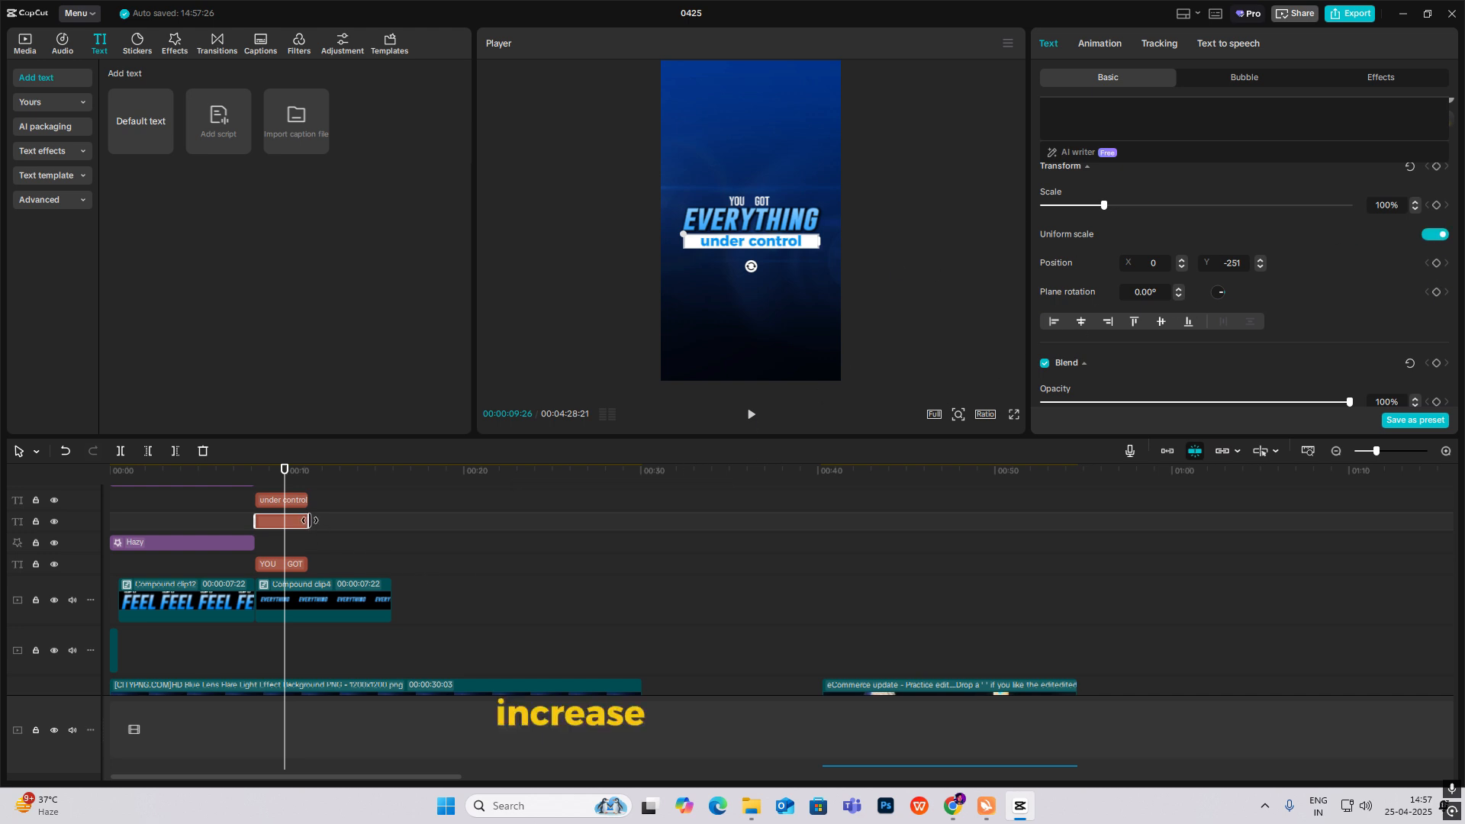
Extend the white bar's clip past the end of the "EVERYTHING" clip and convert it to a compound clip.
{"action": "left_click_drag", "start_coordinate": [309, 521], "coordinate": [424, 521]}
{"action": "key", "text": "alt+g"}
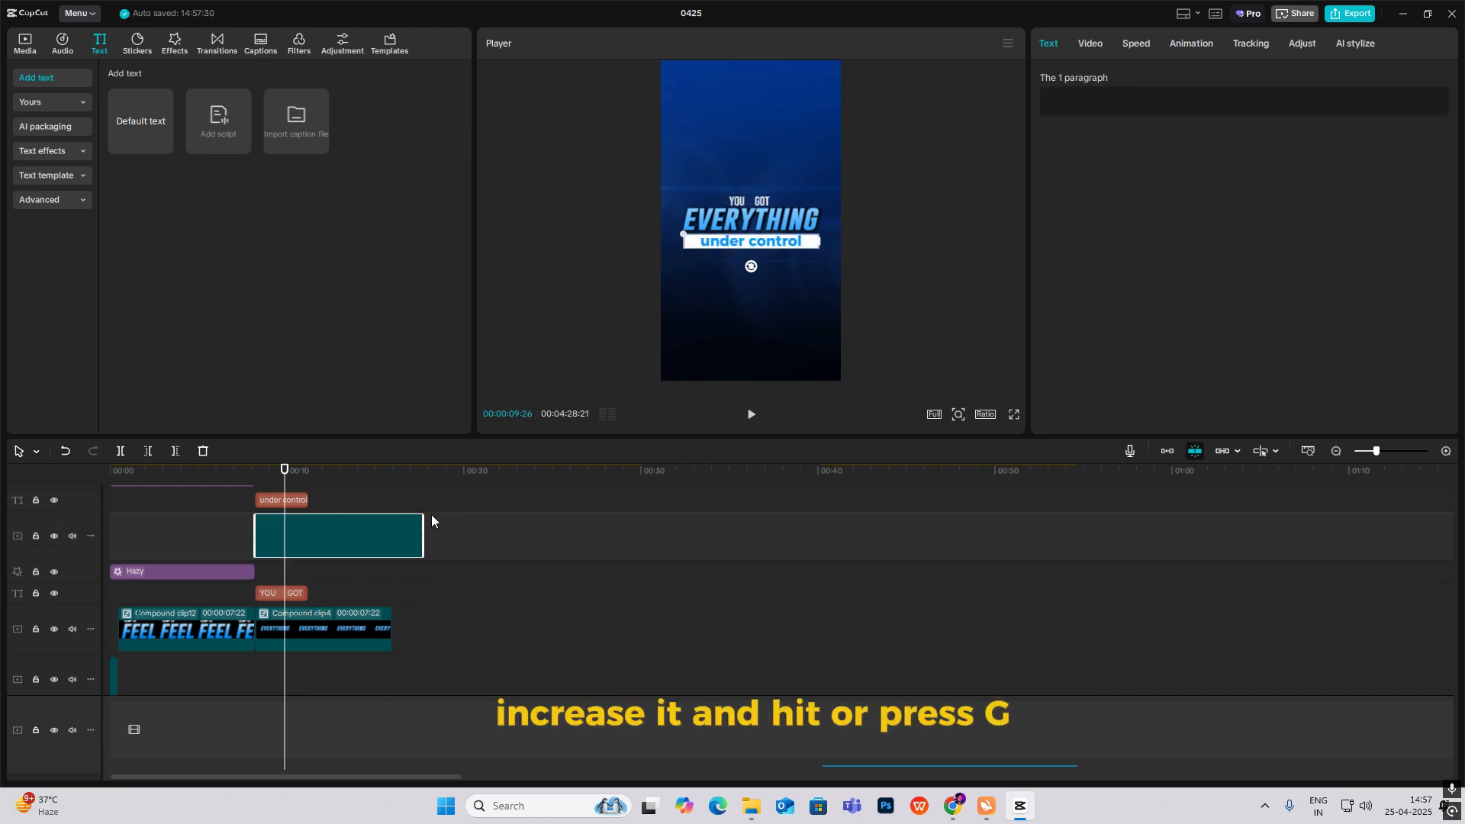
Add a Split mask to the white bar, rotated -90° with feather 26, positioned at X -475, Y -109, and keyframe it at 00:00:08:22.
{"action": "left_click", "coordinate": [1294, 78]}
{"action": "left_click", "coordinate": [1077, 141]}
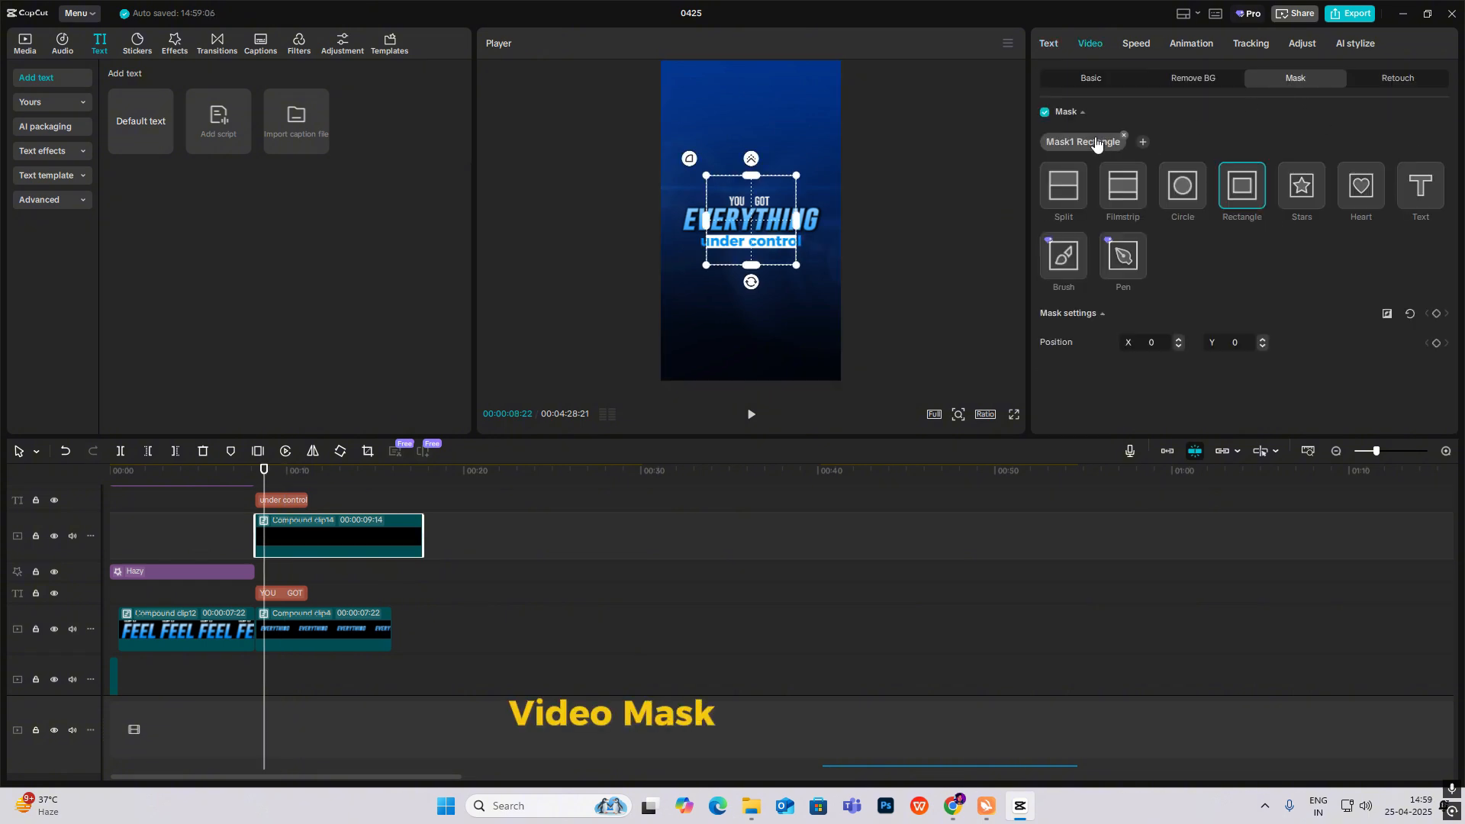
{"action": "left_click_drag", "start_coordinate": [752, 237], "coordinate": [675, 250]}
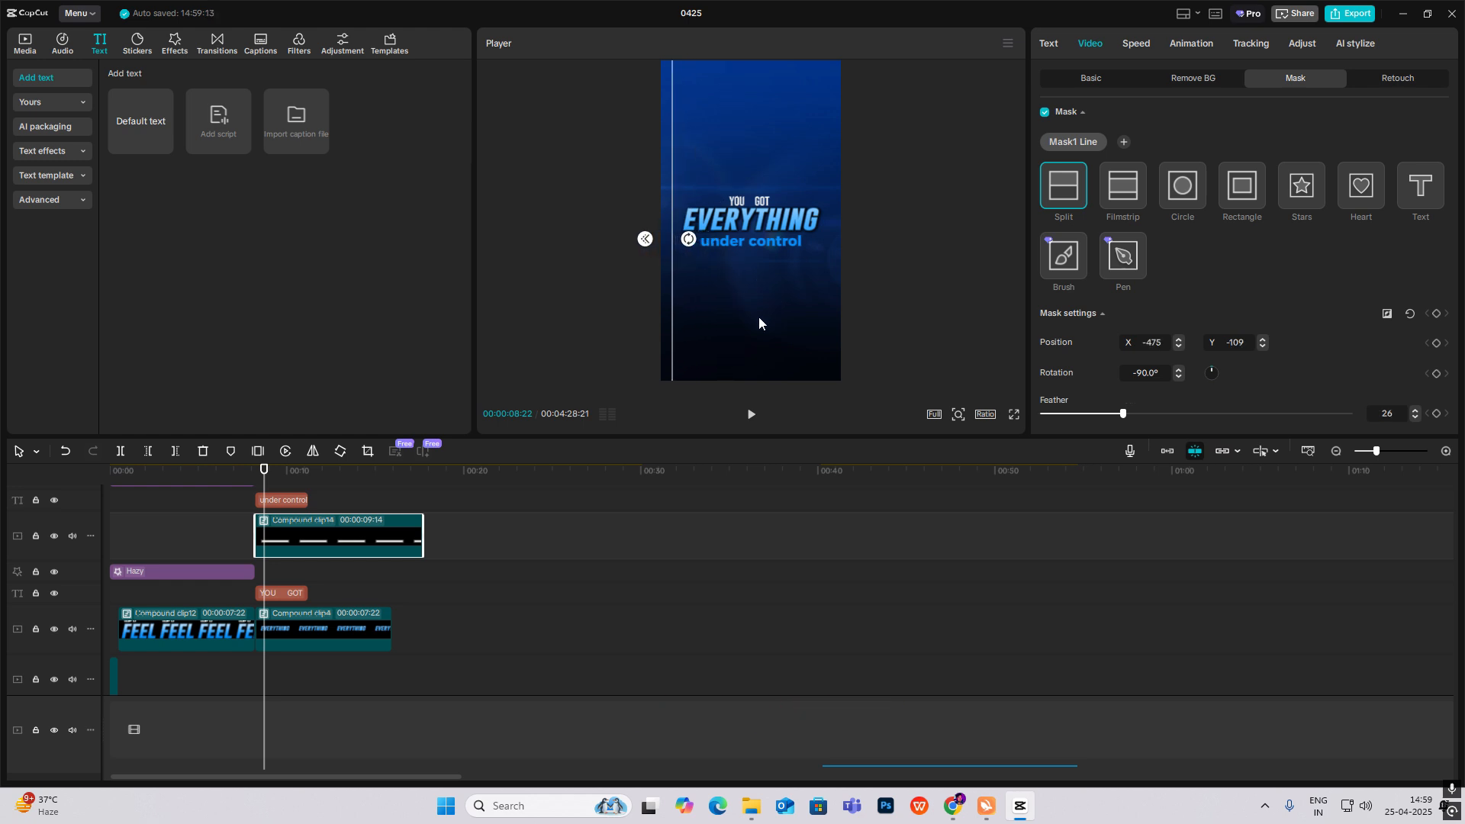
{"action": "left_click", "coordinate": [1436, 314]}
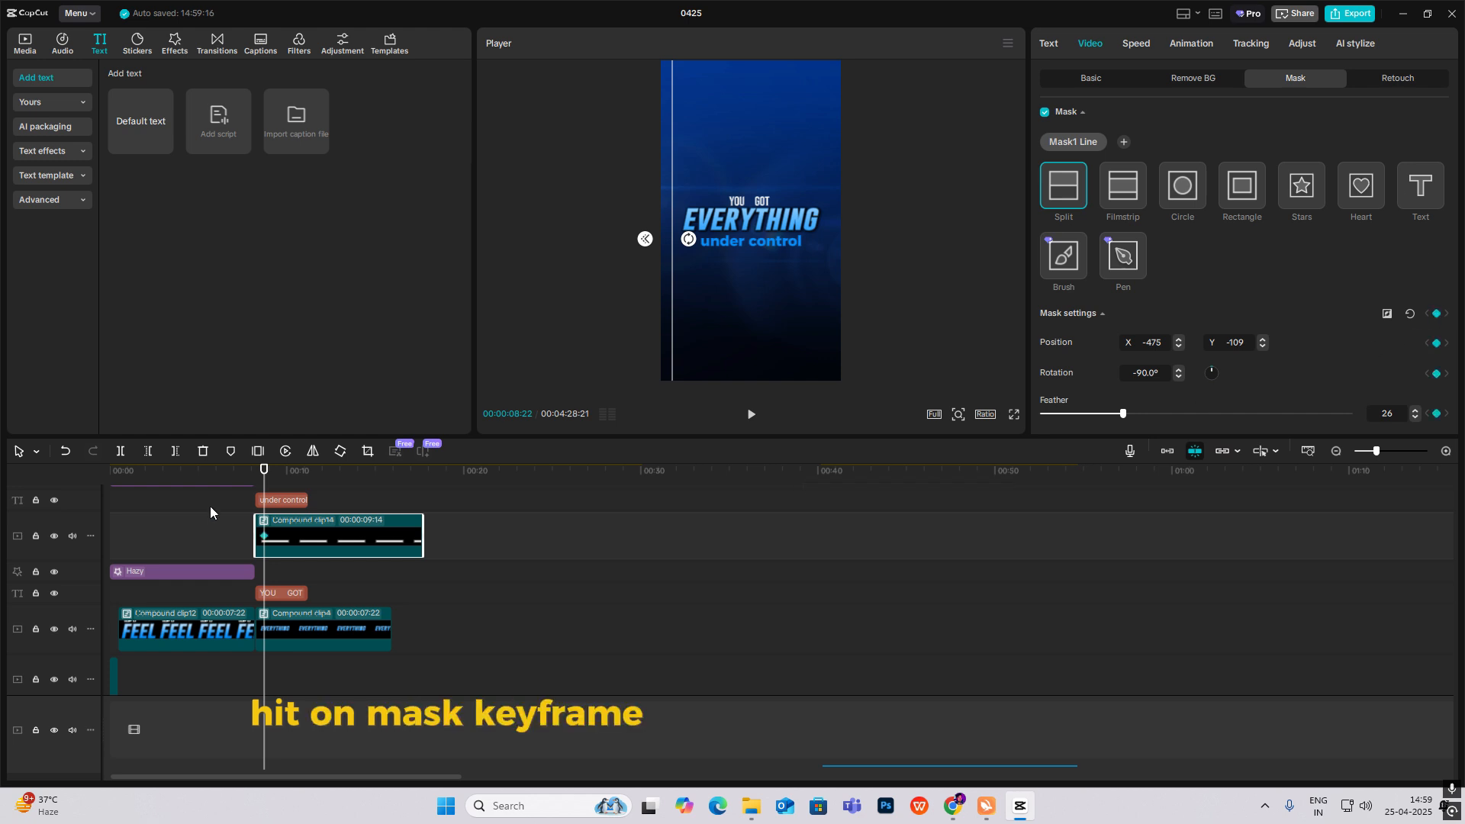
Sweep the white bar's mask across to X 494, Y -205 at 00:00:10:08 and smooth its position curve with Cubic Out.
{"action": "mouse_move", "coordinate": [264, 481]}
{"action": "left_mouse_down"}
{"action": "mouse_move", "coordinate": [304, 482]}
{"action": "mouse_move", "coordinate": [292, 482]}
{"action": "left_mouse_up"}
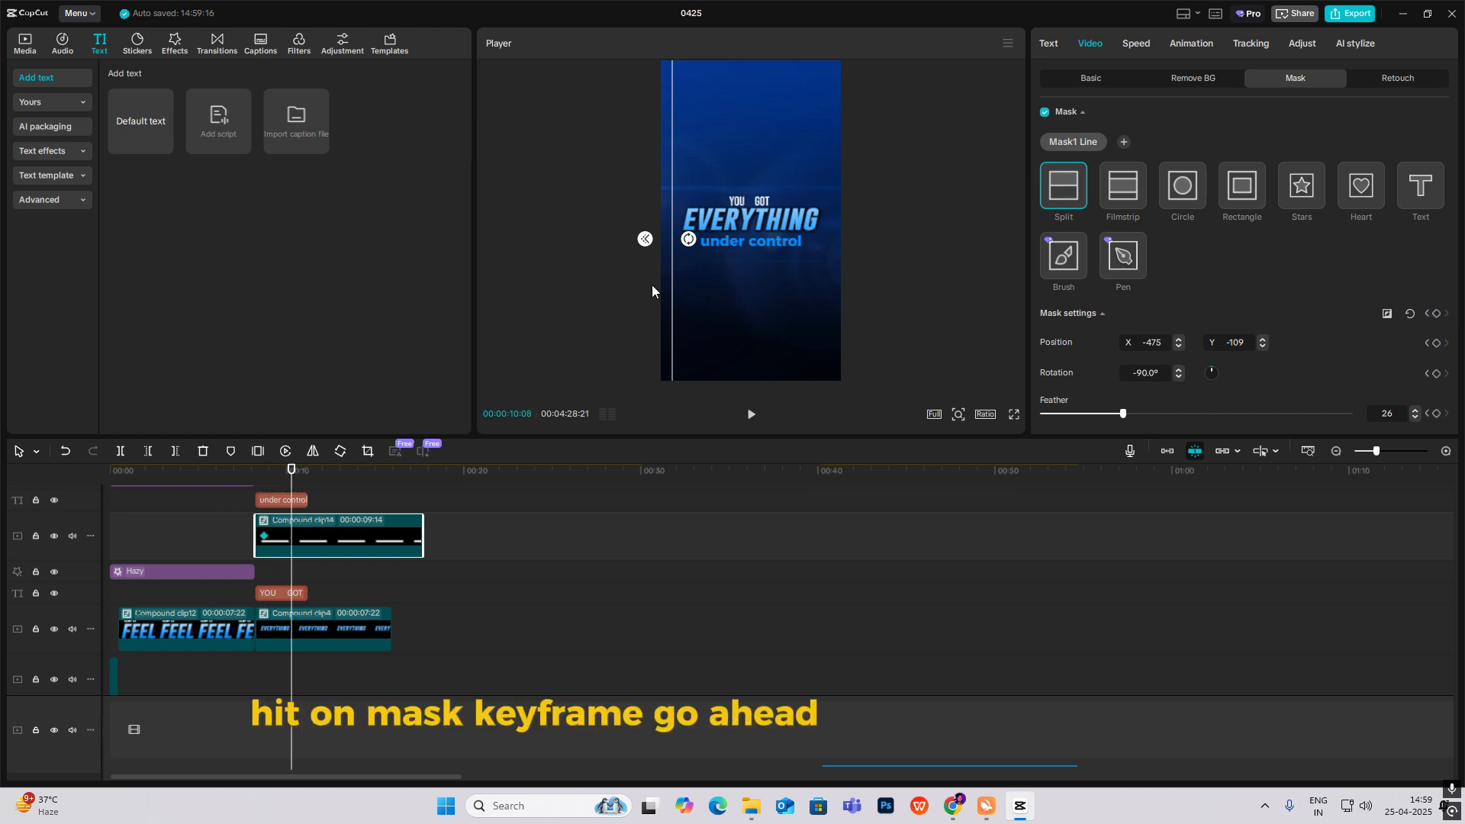
{"action": "left_click_drag", "start_coordinate": [682, 285], "coordinate": [834, 301]}
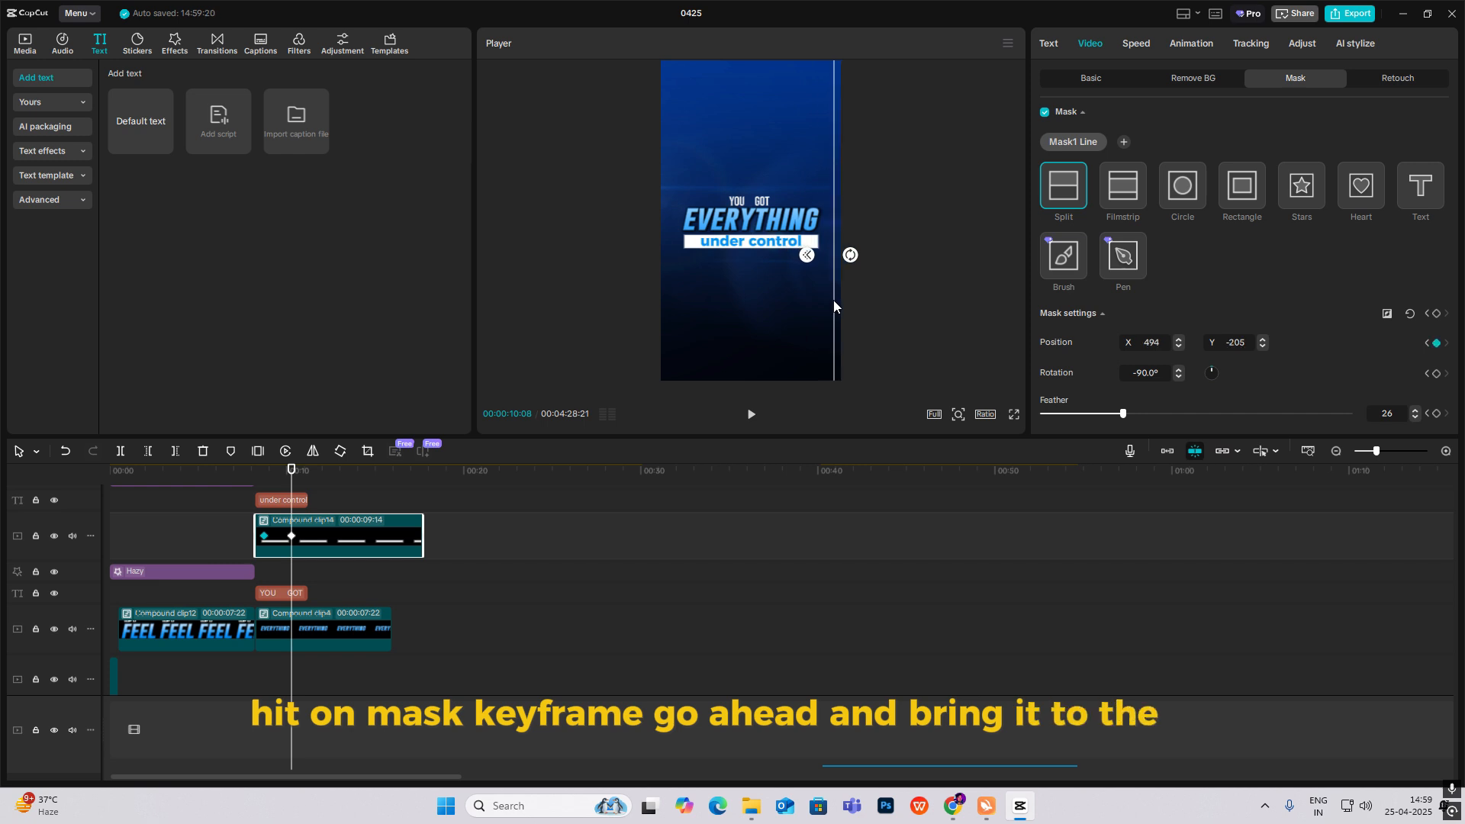
{"action": "key", "text": "alt+k"}
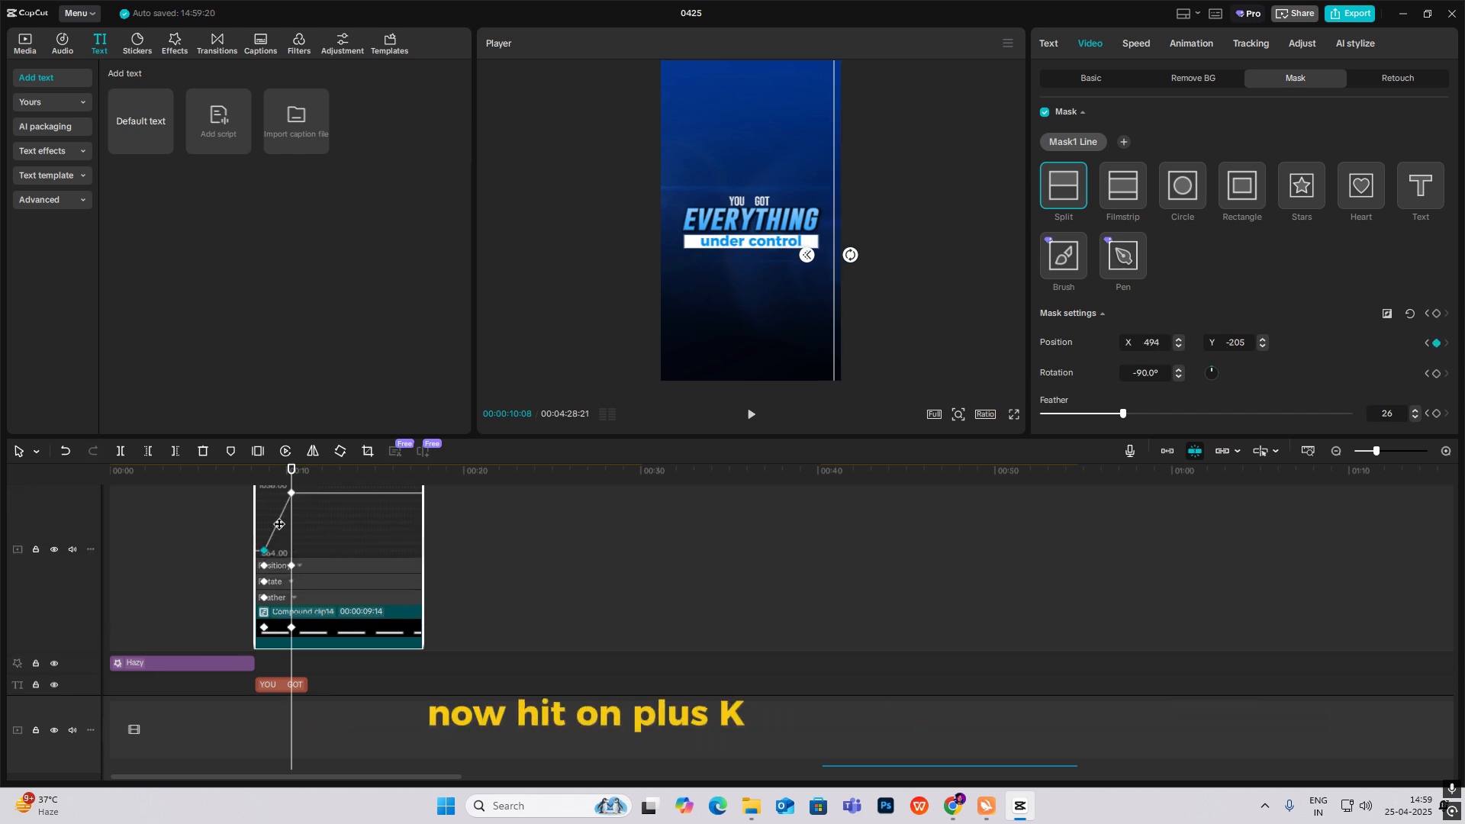
{"action": "scroll", "coordinate": [344, 537], "scroll_direction": "up", "scroll_amount": 2}
{"action": "left_click", "coordinate": [331, 546]}
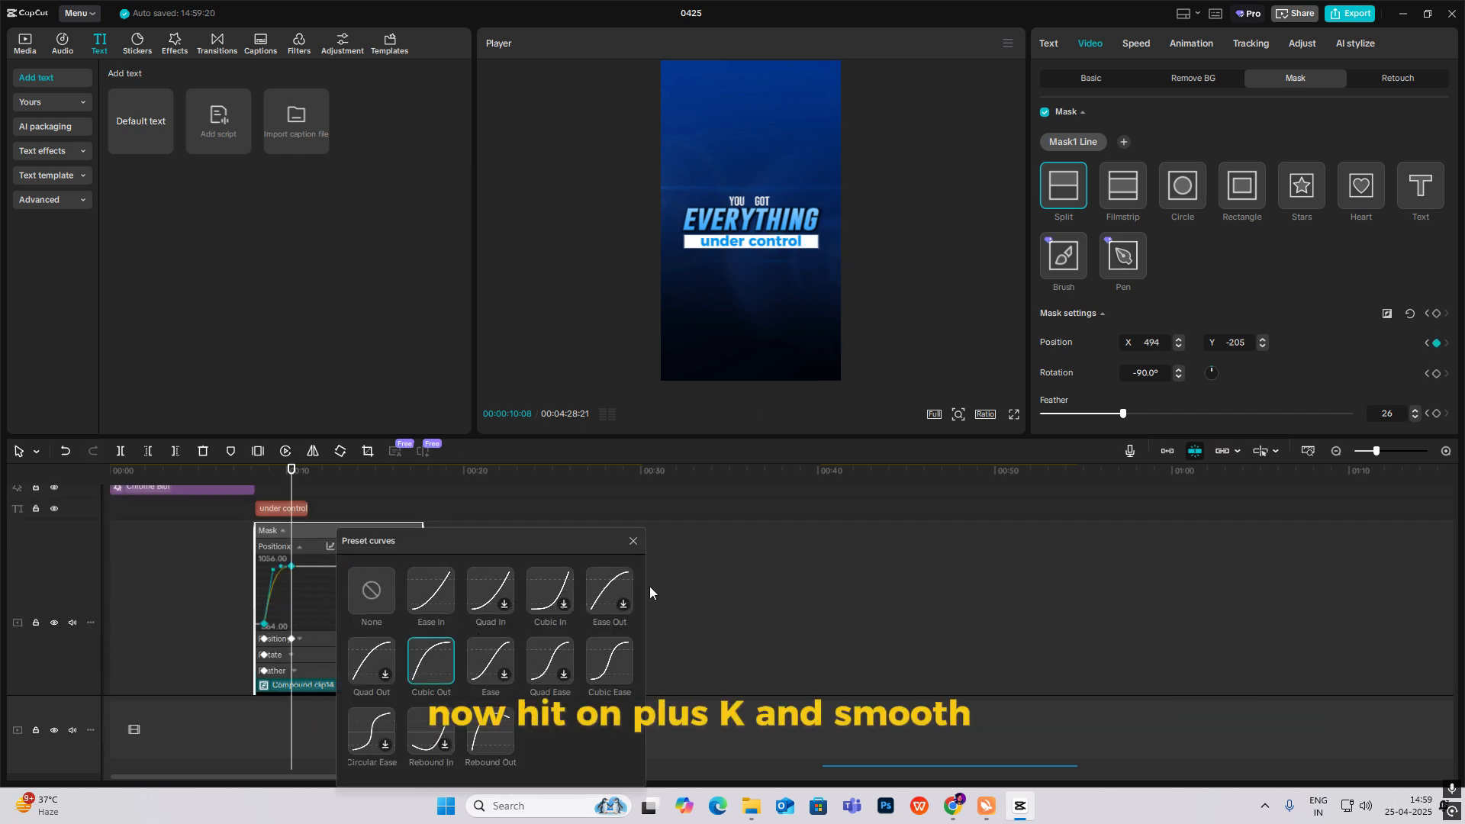
{"action": "left_click", "coordinate": [632, 541]}
{"action": "key", "text": "alt+k"}
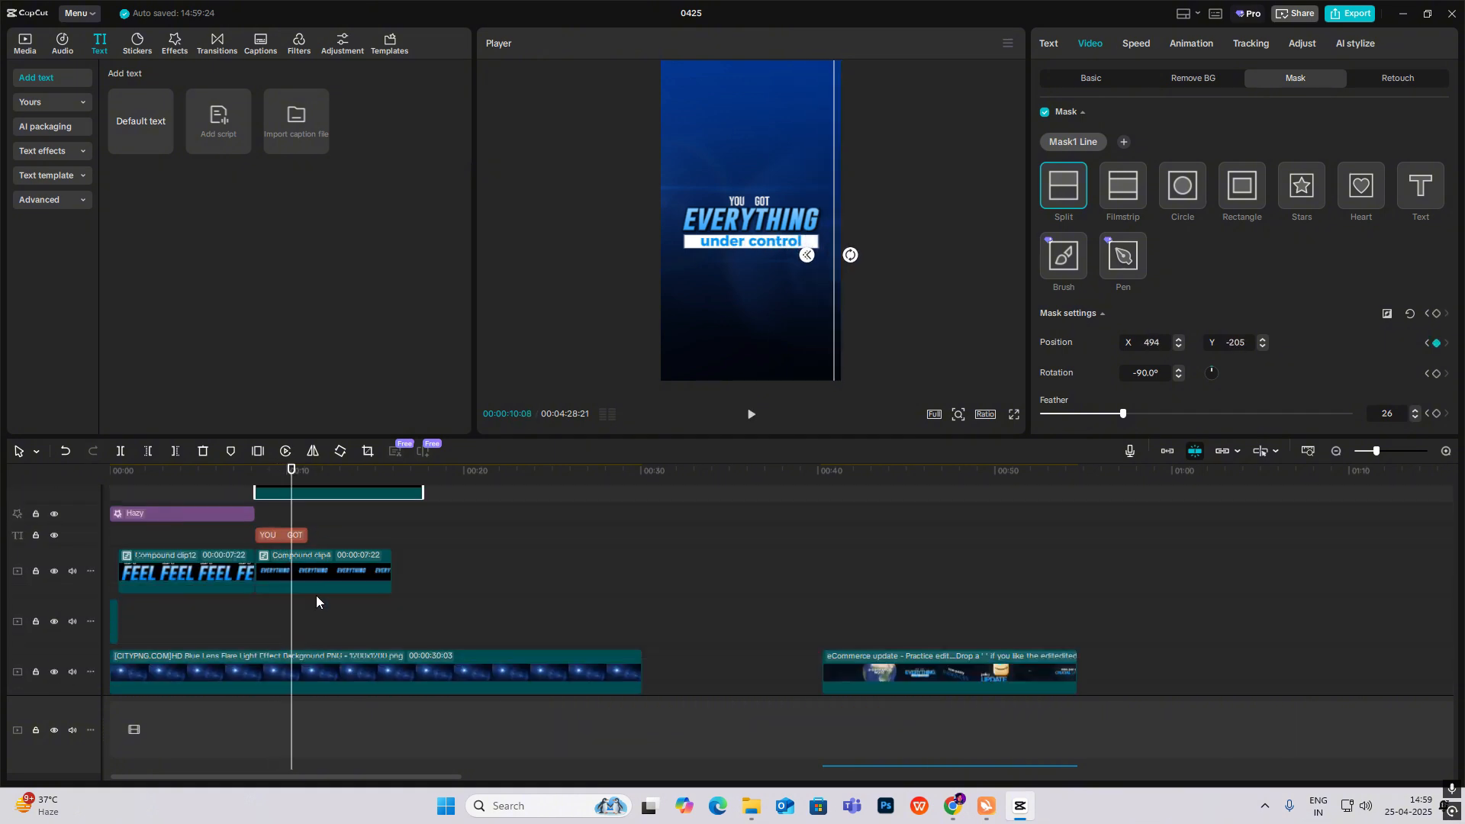
Preview the opening scenes, and combine "YOU GOT", "under control" and the white bar into one compound clip.
{"action": "left_click_drag", "start_coordinate": [186, 474], "coordinate": [112, 518]}
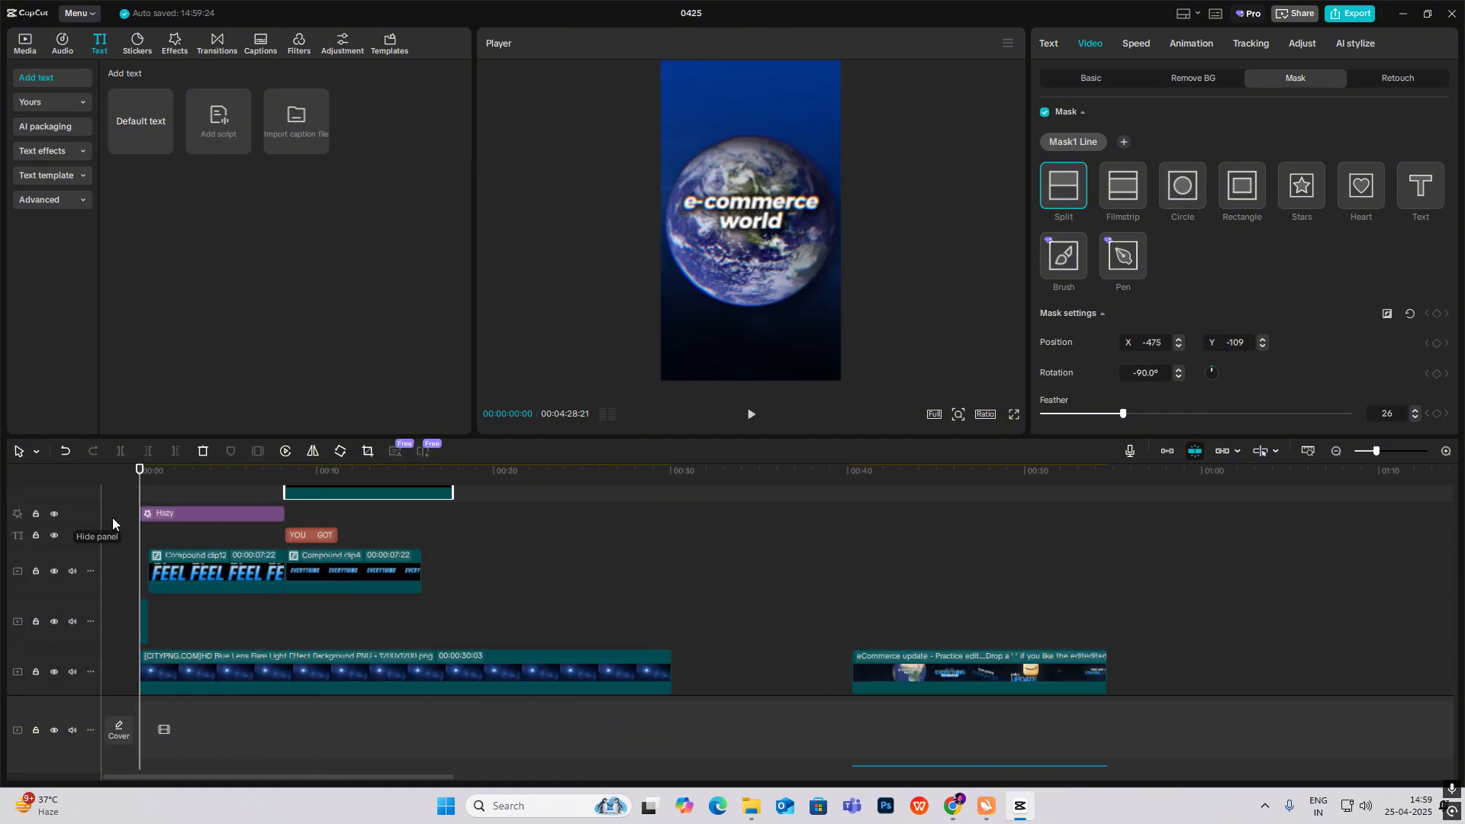
{"action": "key", "text": "space"}
{"action": "scroll", "coordinate": [212, 533], "scroll_direction": "up", "scroll_amount": 3}
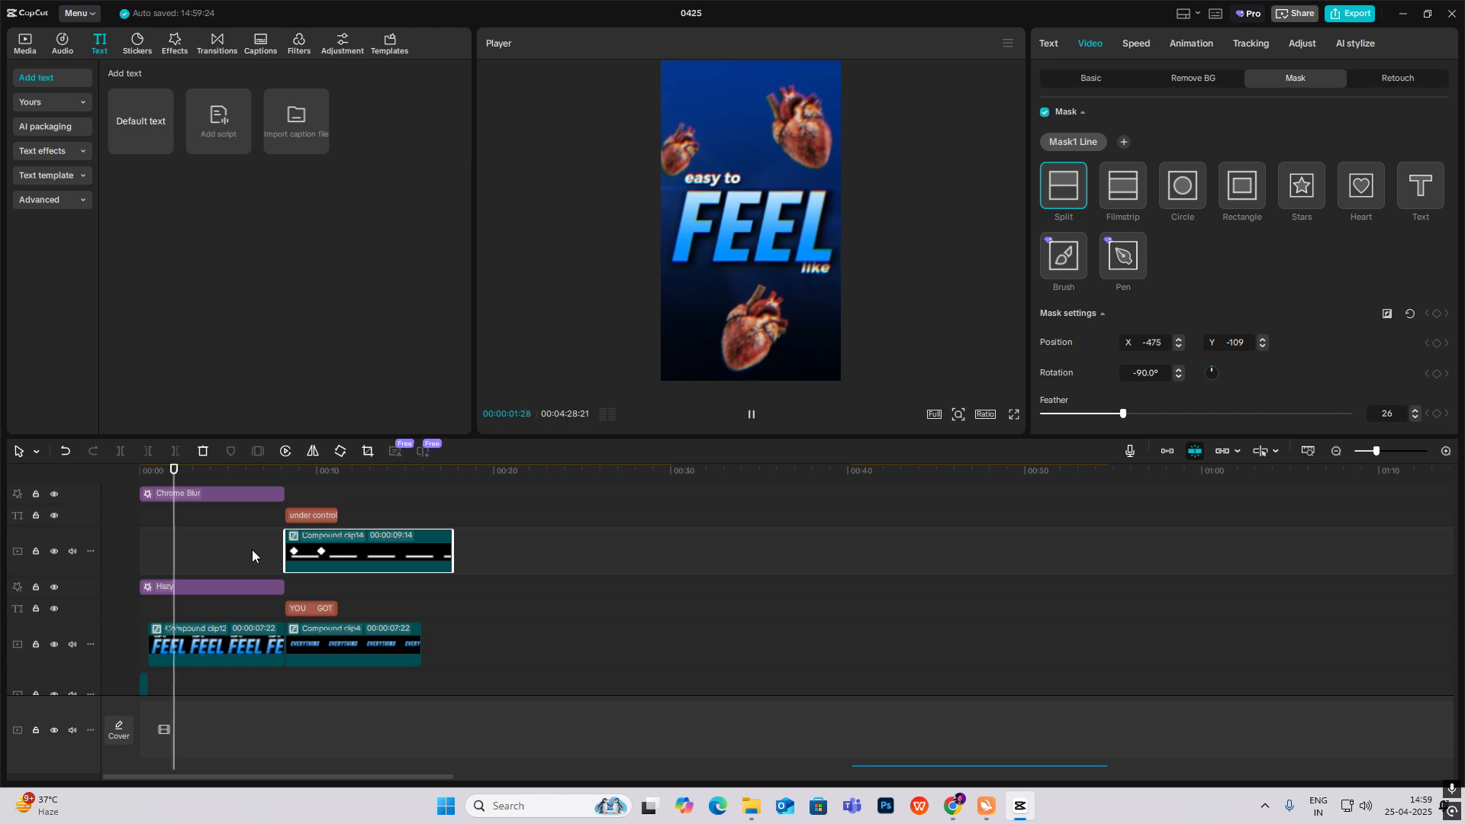
{"action": "key", "text": "space"}
{"action": "left_click_drag", "start_coordinate": [302, 482], "coordinate": [354, 601]}
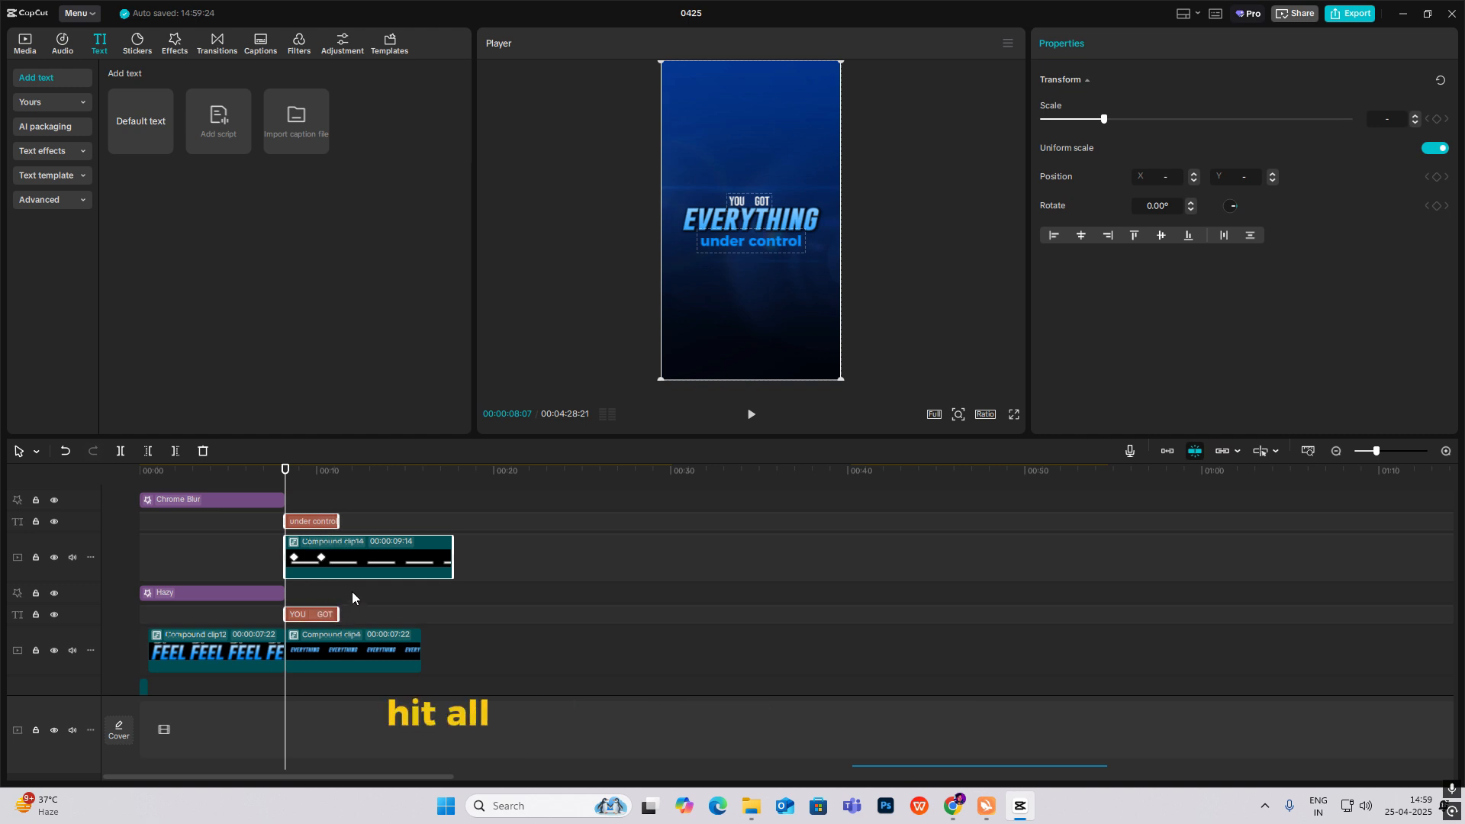
{"action": "key", "text": "alt+g"}
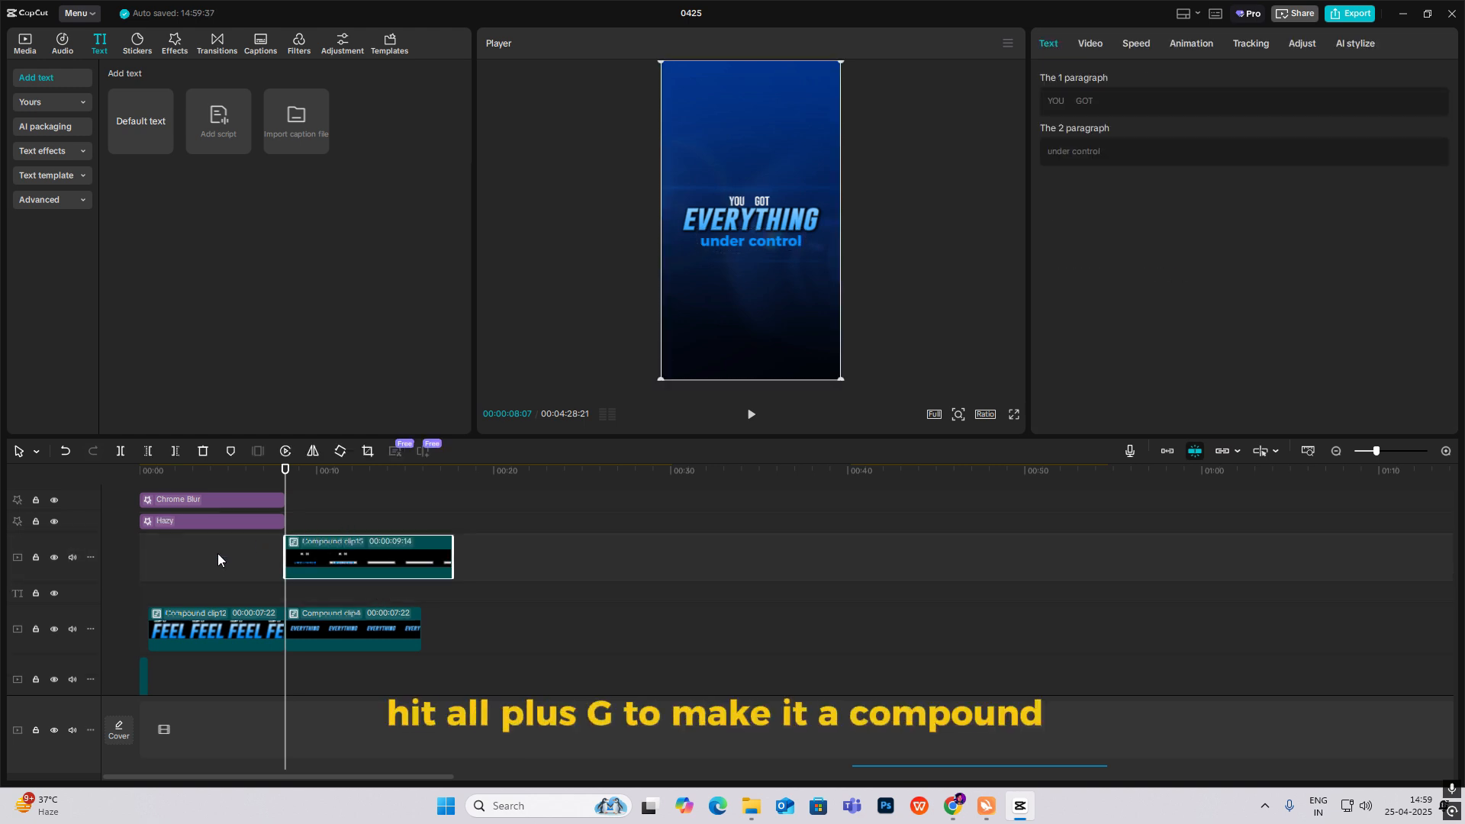
Shift the new compound clip to start at 00:00:02:08, over the FEEL clip, and add a transform keyframe there.
{"action": "left_click", "coordinate": [201, 561]}
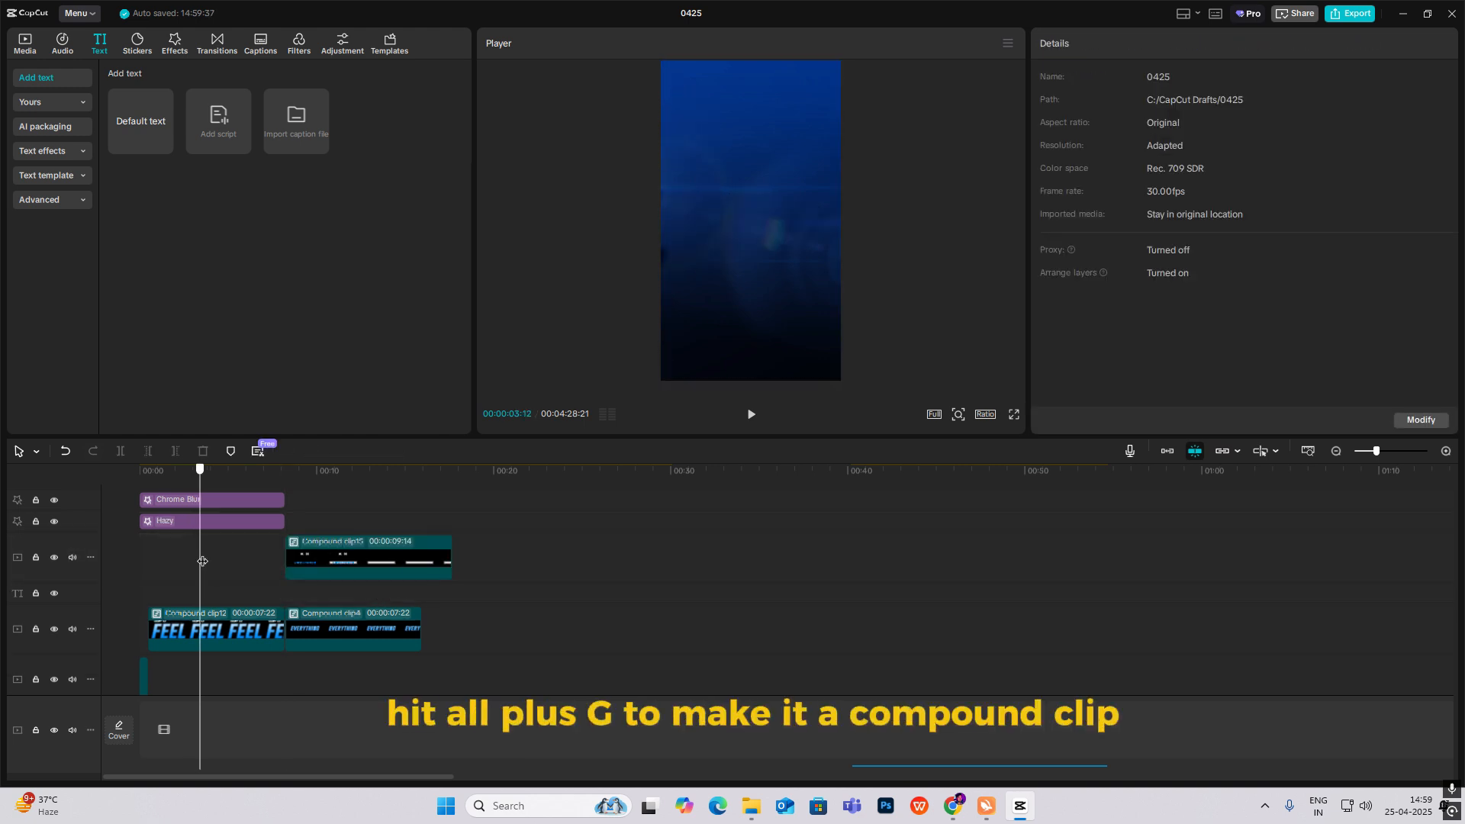
{"action": "left_click", "coordinate": [181, 615]}
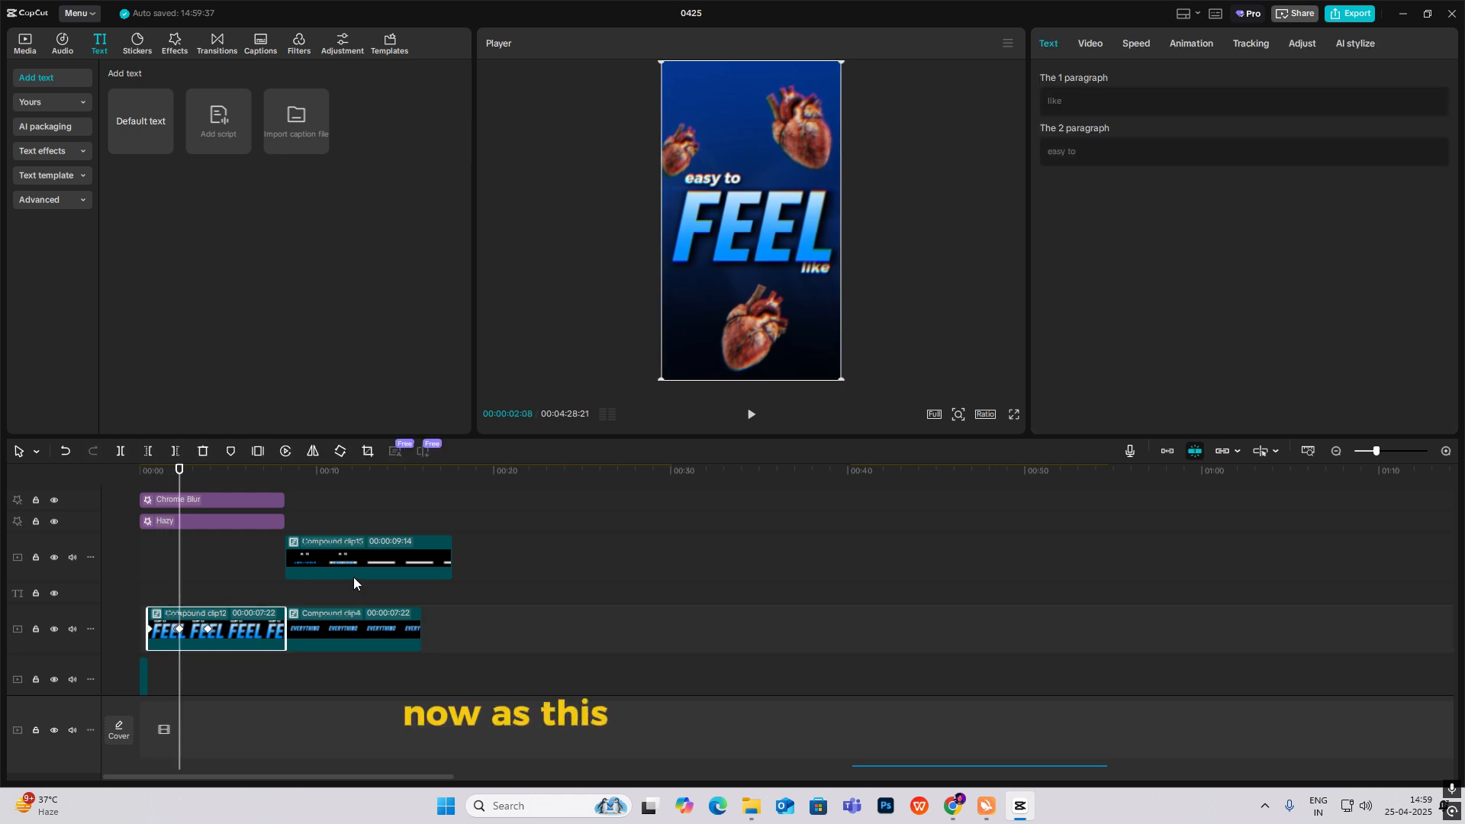
{"action": "left_click_drag", "start_coordinate": [354, 577], "coordinate": [246, 580]}
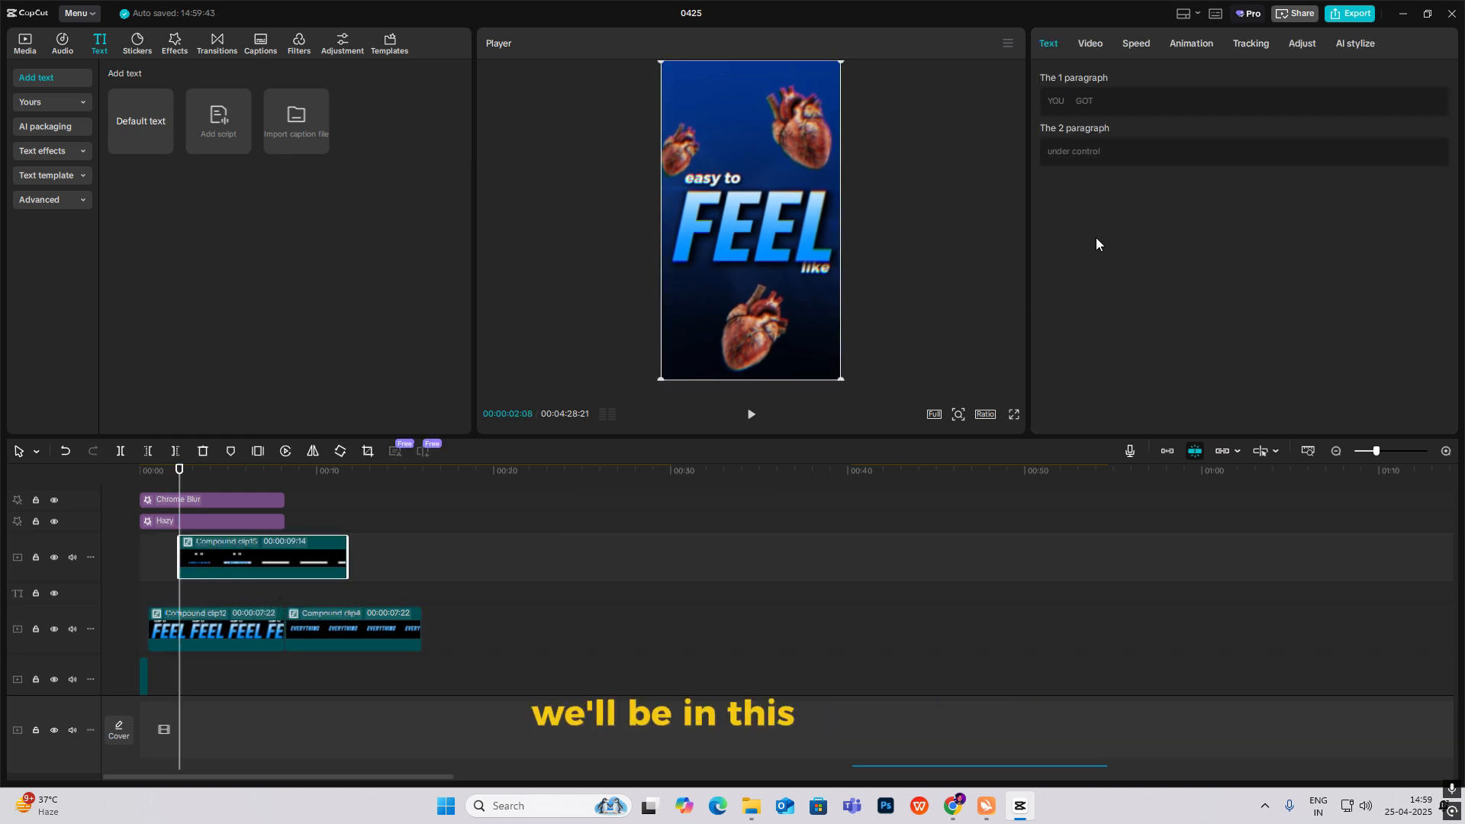
{"action": "left_click", "coordinate": [1091, 44]}
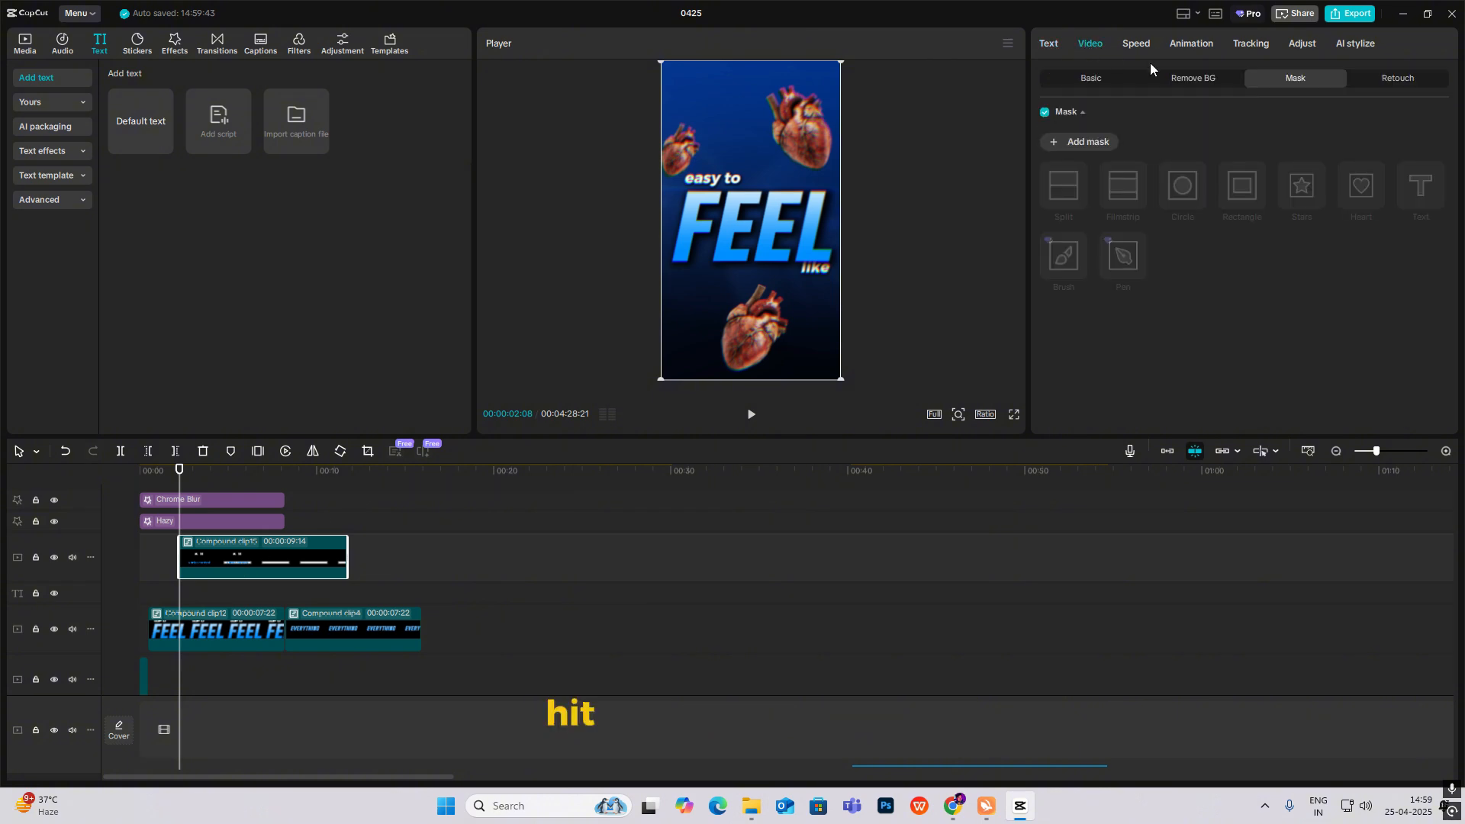
{"action": "left_click", "coordinate": [1099, 79]}
{"action": "left_click", "coordinate": [1436, 119]}
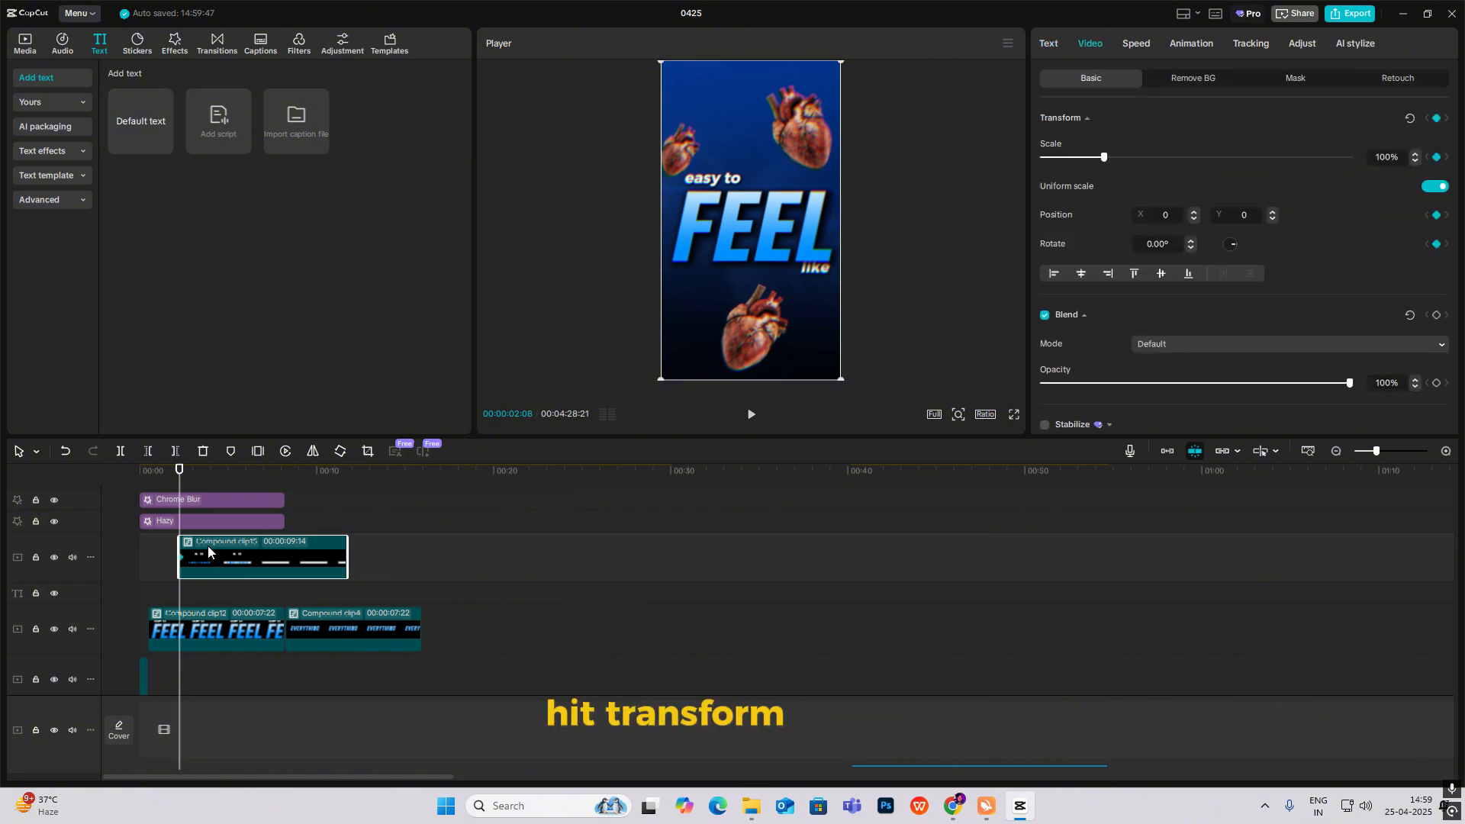
Keyframe the compound clip's position at X 0 at 00:00:05:09 and X 2160 at 00:00:02:08 so it slides in from off-frame.
{"action": "left_click_drag", "start_coordinate": [181, 491], "coordinate": [235, 514]}
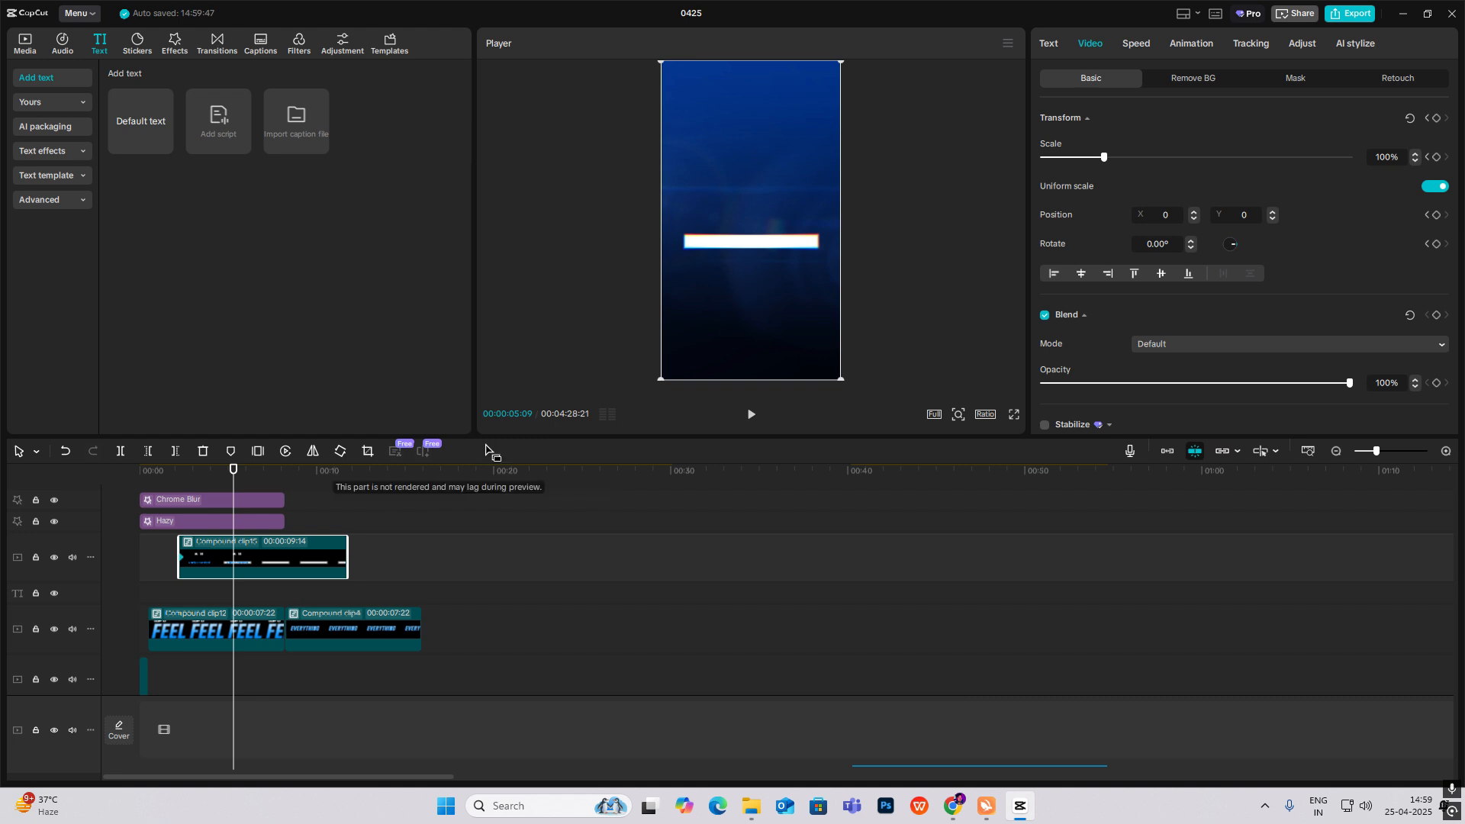
{"action": "mouse_move", "coordinate": [757, 307]}
{"action": "left_mouse_down"}
{"action": "mouse_move", "coordinate": [723, 301]}
{"action": "mouse_move", "coordinate": [778, 305]}
{"action": "left_mouse_up"}
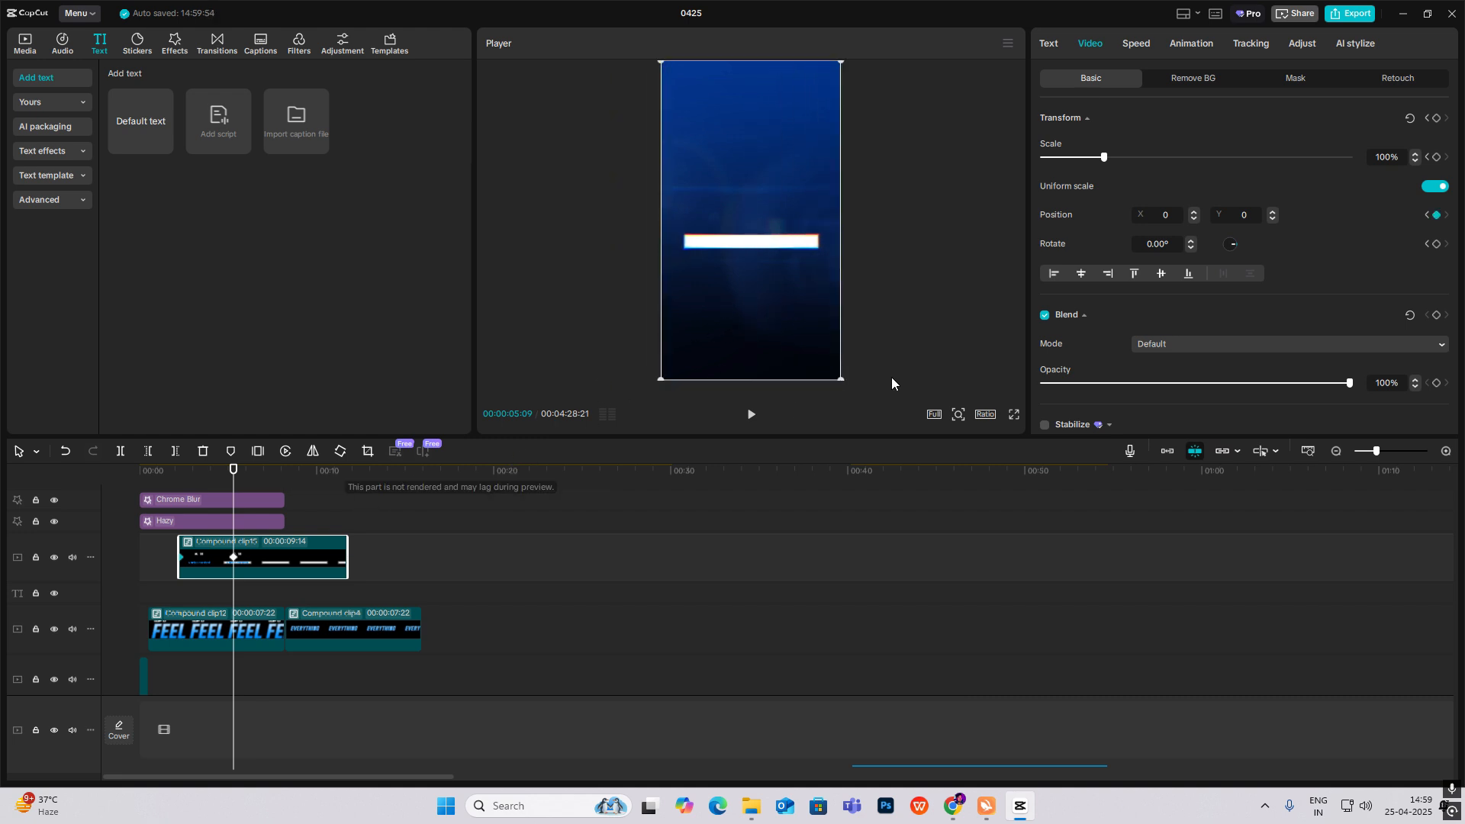
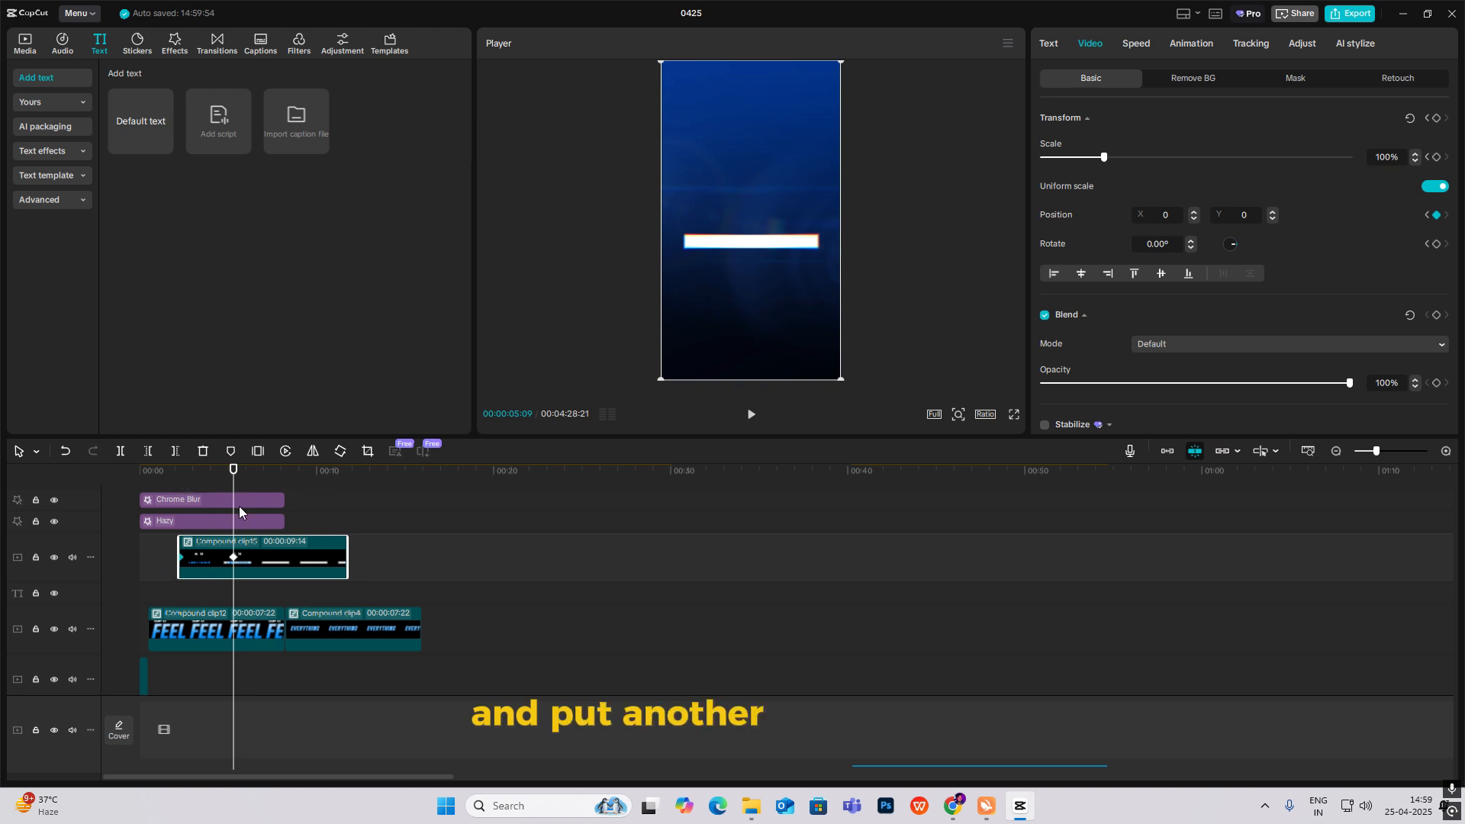
{"action": "left_click_drag", "start_coordinate": [233, 478], "coordinate": [180, 479]}
{"action": "left_click_drag", "start_coordinate": [731, 304], "coordinate": [913, 325]}
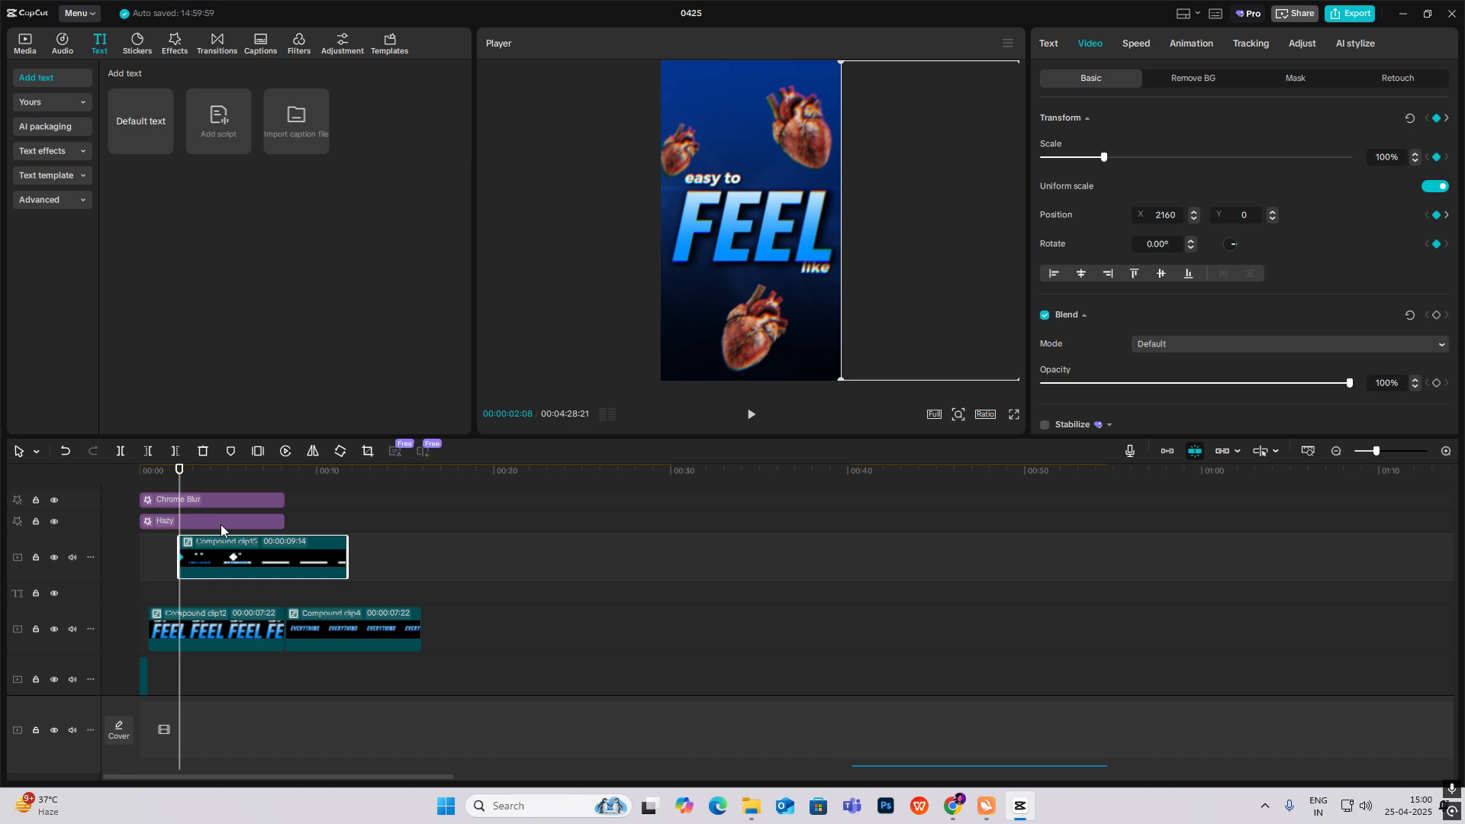
Apply the Cubic Out preset to the compound clip's X position curve, play the slide-in, and select the FEEL clip.
{"action": "key", "text": "alt+k"}
{"action": "scroll", "coordinate": [238, 615], "scroll_direction": "up", "scroll_amount": 3}
{"action": "left_click", "coordinate": [212, 611]}
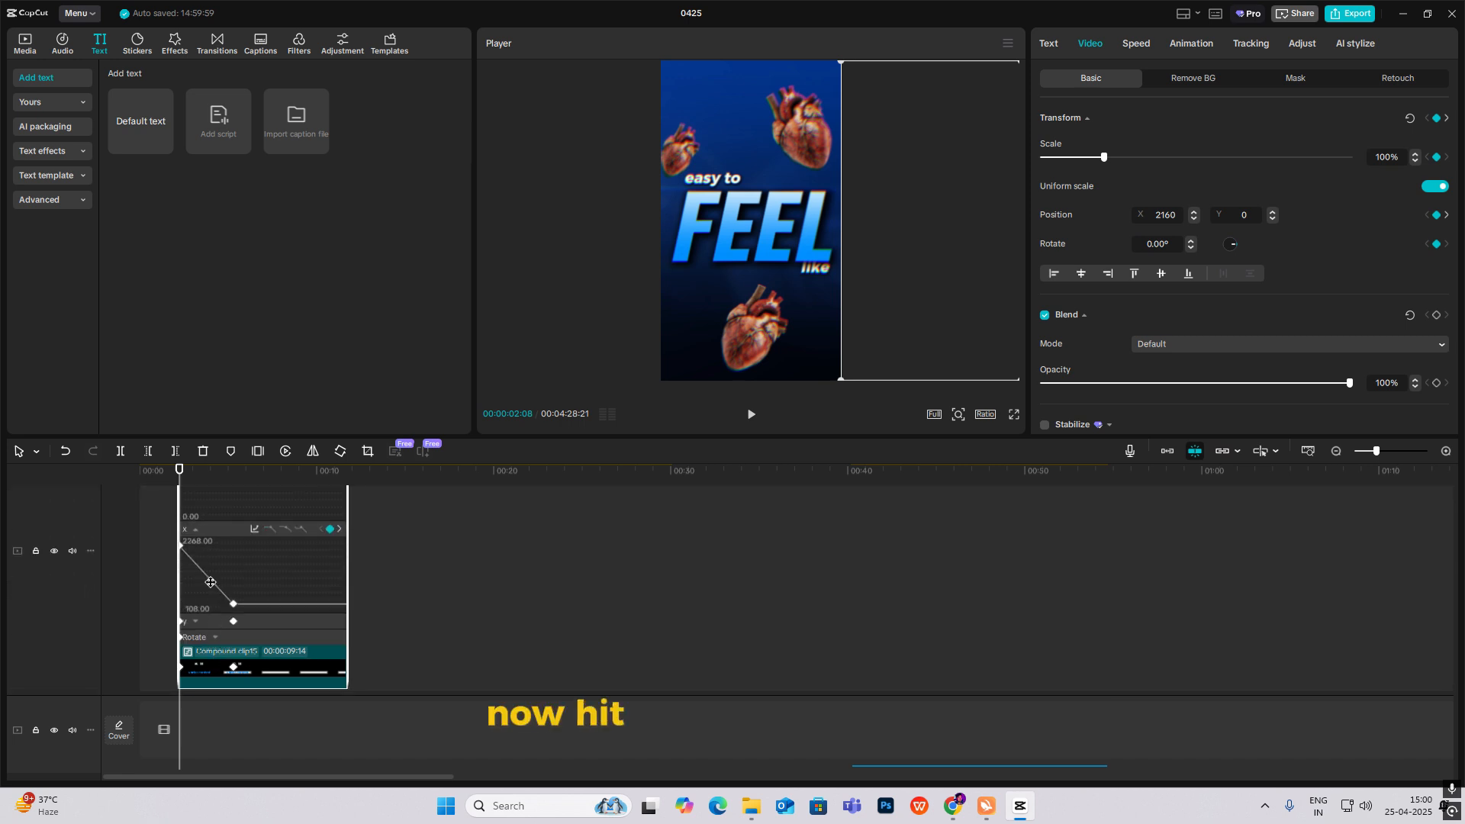
{"action": "left_click", "coordinate": [254, 529]}
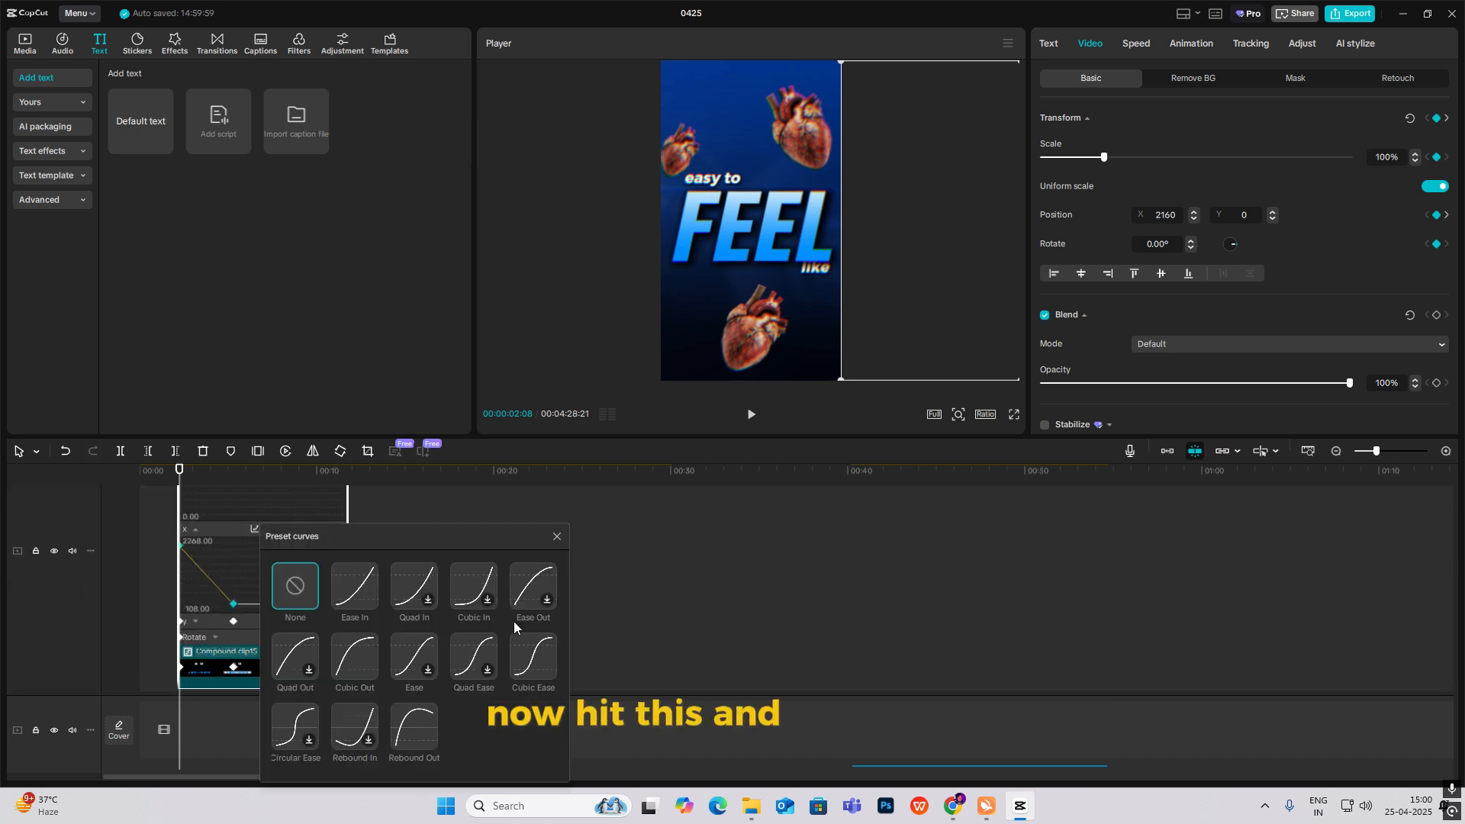
{"action": "left_click", "coordinate": [356, 658]}
{"action": "key", "text": "space"}
{"action": "left_click", "coordinate": [556, 536]}
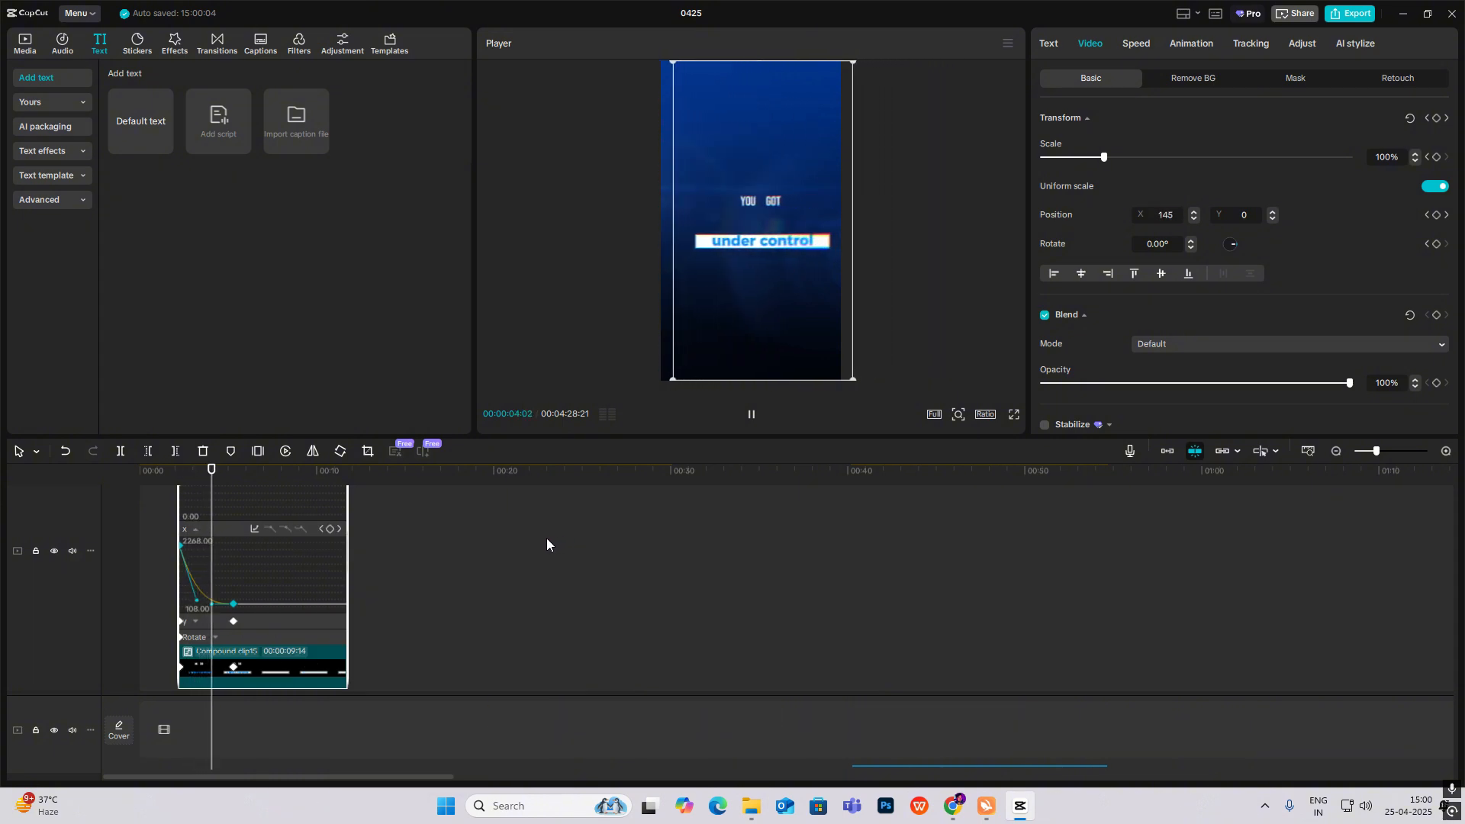
{"action": "key", "text": "alt+k"}
{"action": "key", "text": "space"}
{"action": "left_click", "coordinate": [239, 669]}
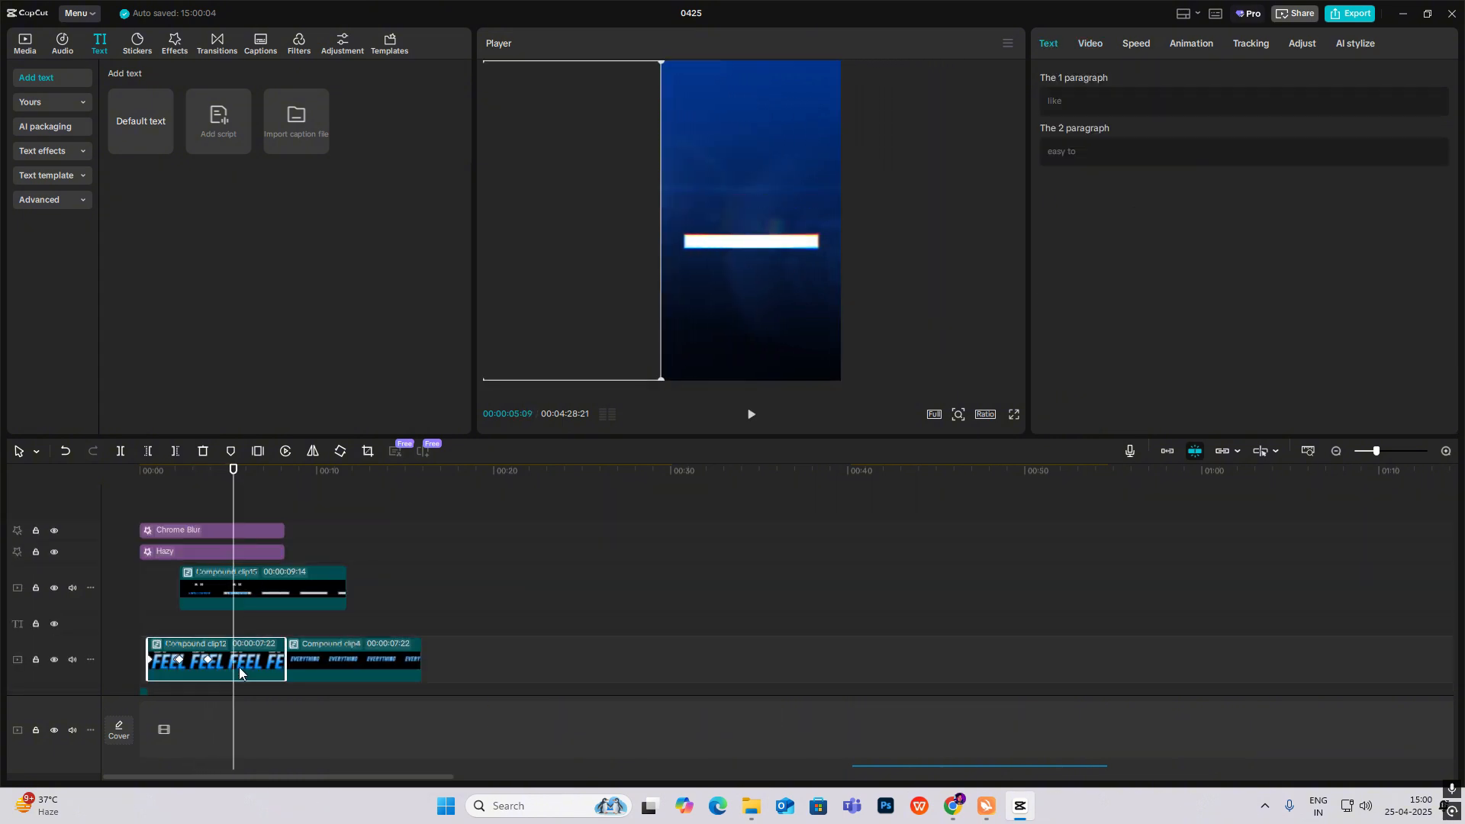
Play back the start of the timeline to check how the YOU GOT / under control clip overlaps the FEEL clip.
{"action": "left_click", "coordinate": [213, 594]}
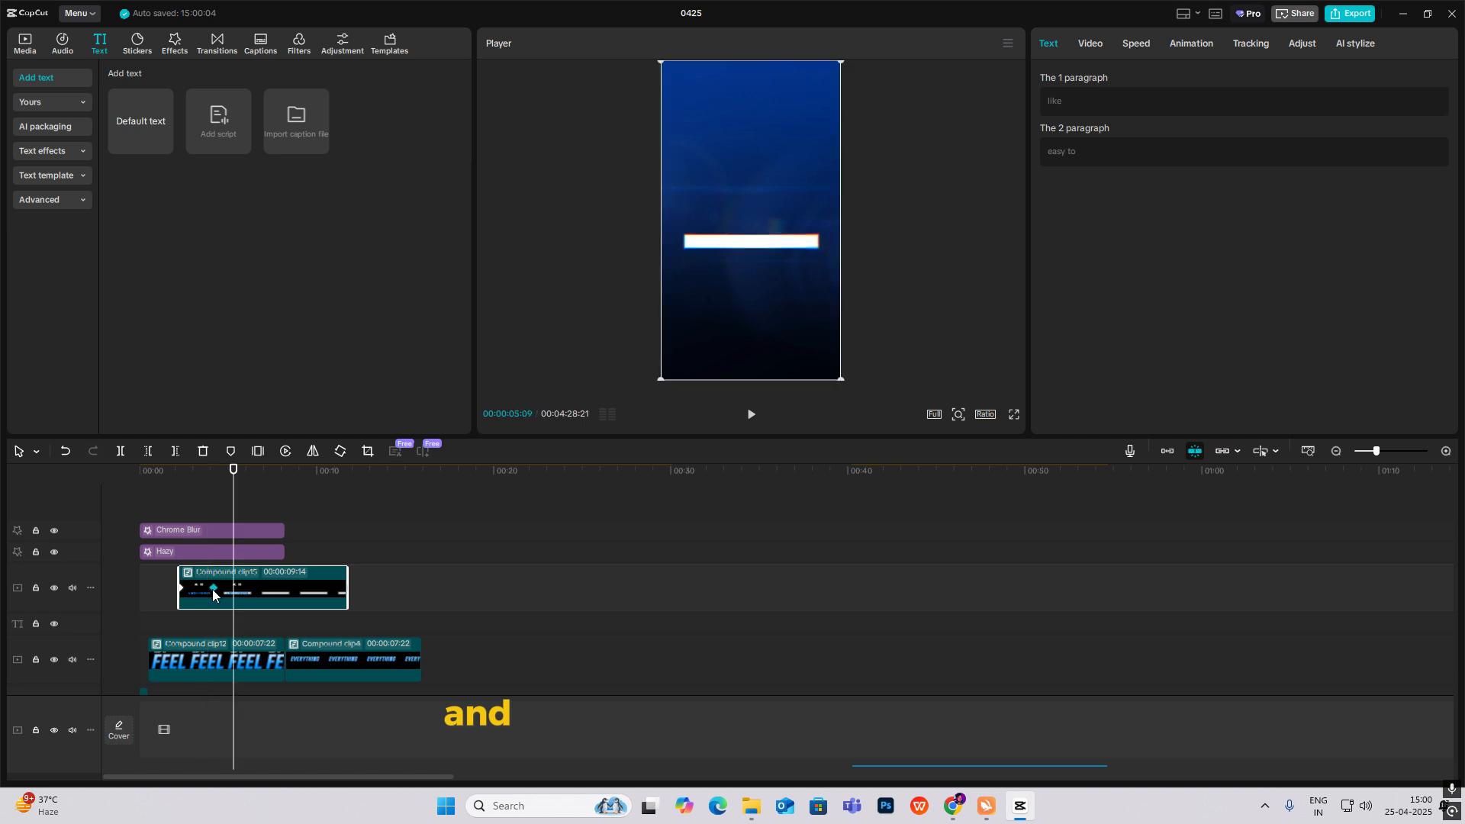
{"action": "left_click", "coordinate": [173, 500]}
{"action": "key", "text": "space"}
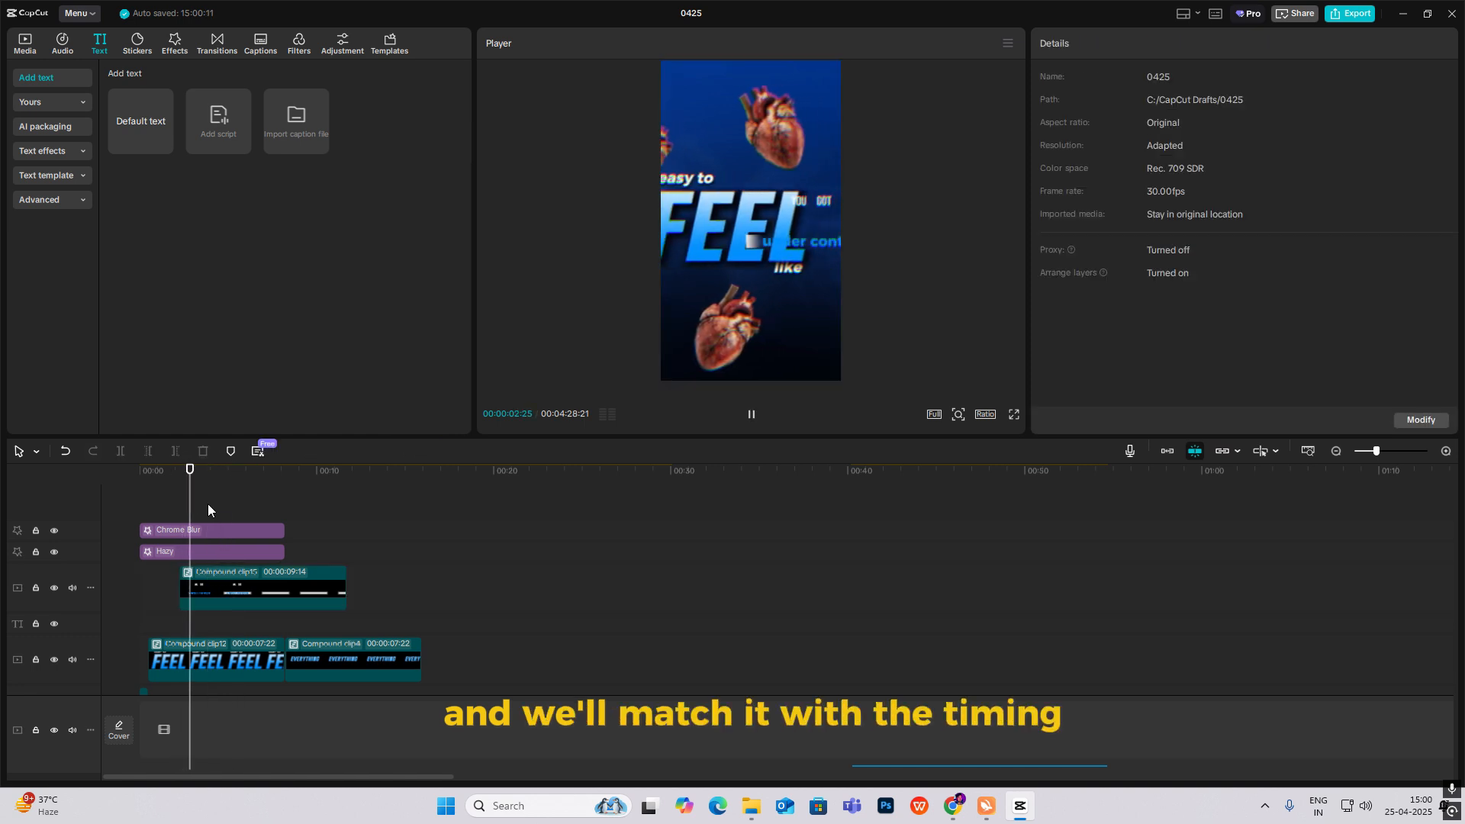
{"action": "key", "text": "space"}
{"action": "left_click", "coordinate": [1446, 451]}
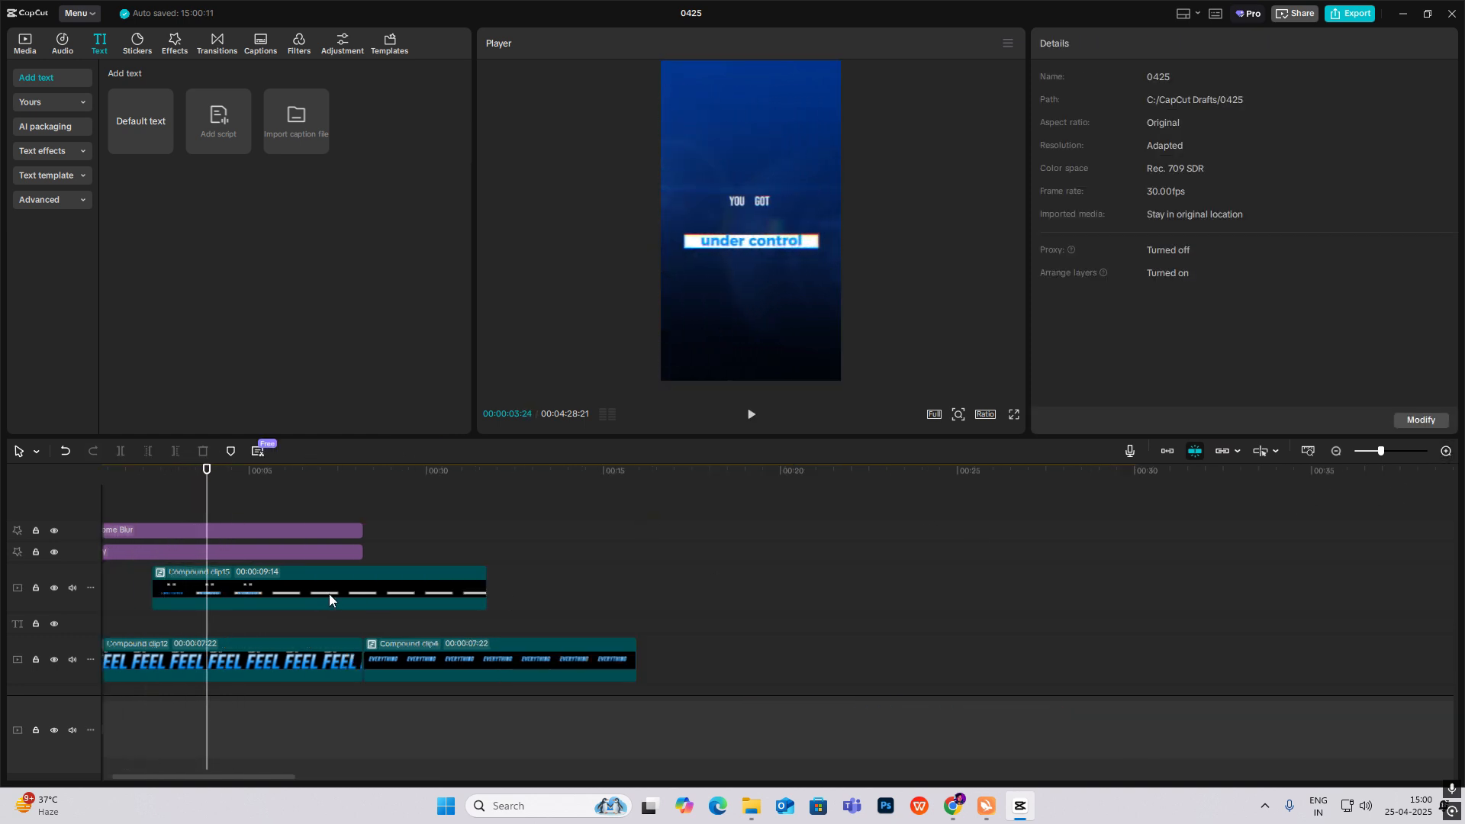
Undo the shift of the EVERYTHING clip and the earlier move of the YOU GOT / under control compound clip.
{"action": "scroll", "coordinate": [333, 603], "scroll_direction": "down", "scroll_amount": 2}
{"action": "mouse_move", "coordinate": [416, 598]}
{"action": "left_mouse_down"}
{"action": "mouse_move", "coordinate": [213, 580]}
{"action": "mouse_move", "coordinate": [493, 606]}
{"action": "mouse_move", "coordinate": [438, 607]}
{"action": "left_mouse_up"}
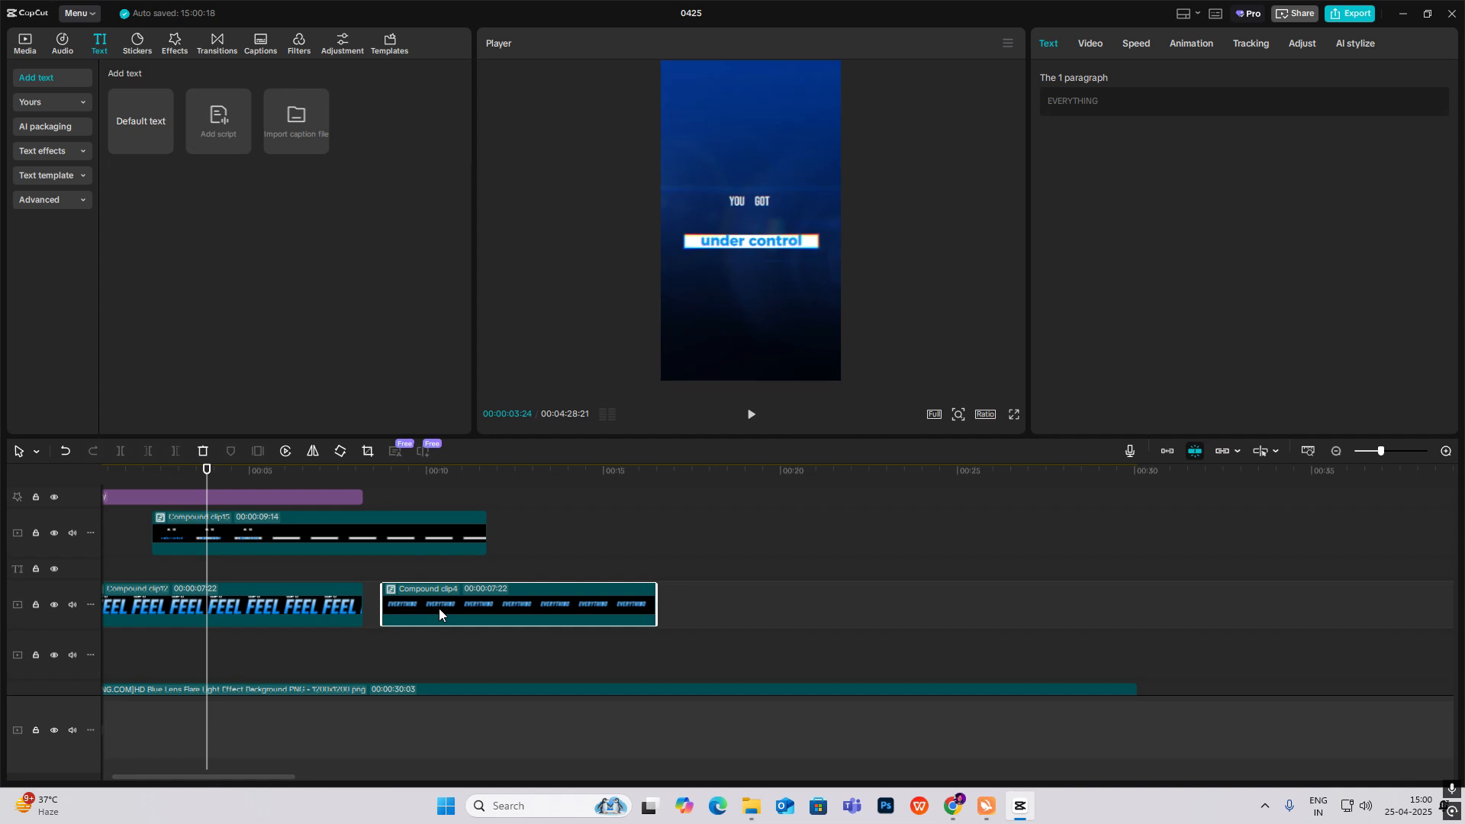
{"action": "key", "text": "ctrl+z"}
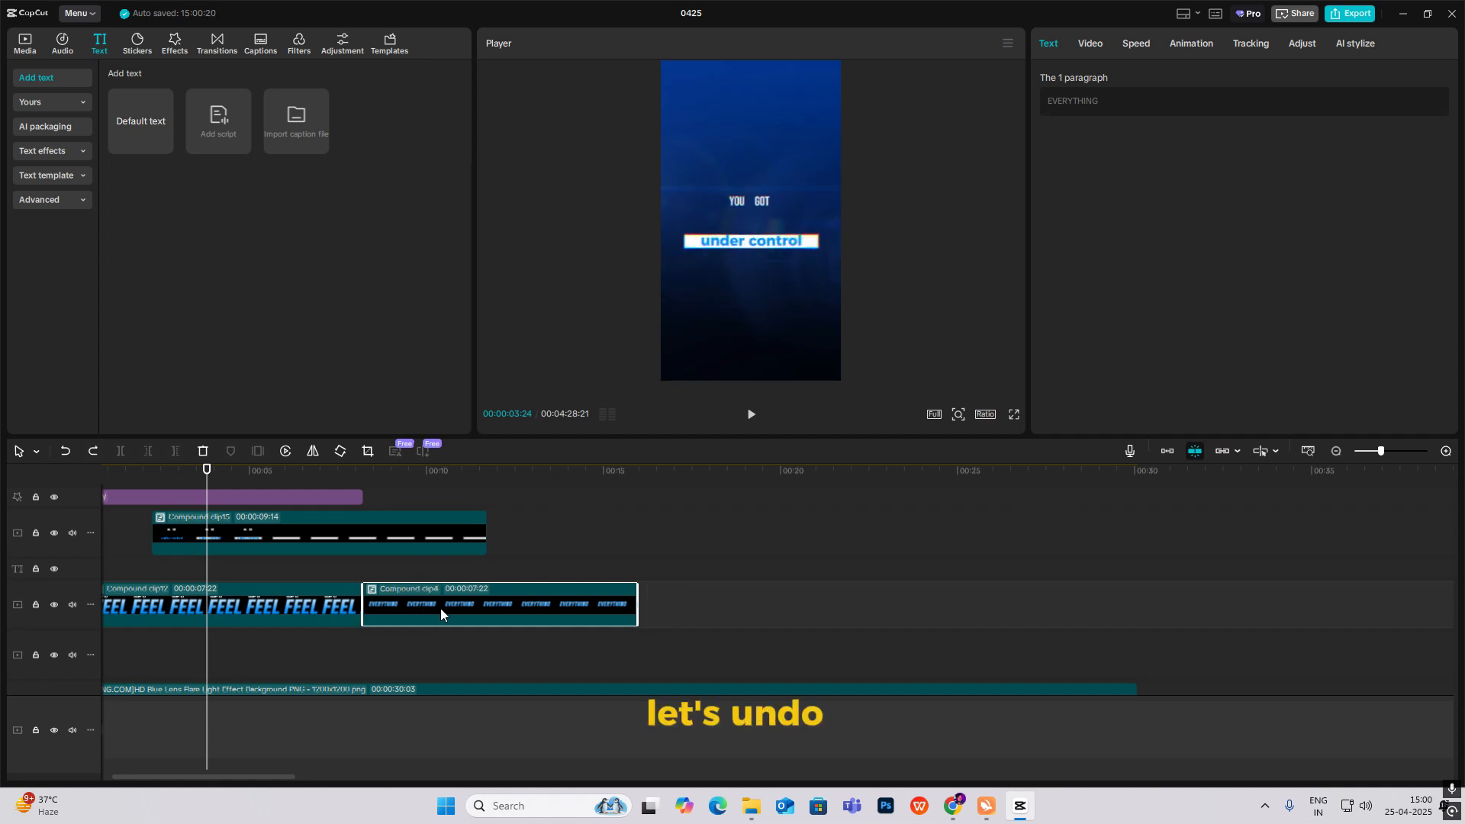
{"action": "key", "text": "ctrl+z"}
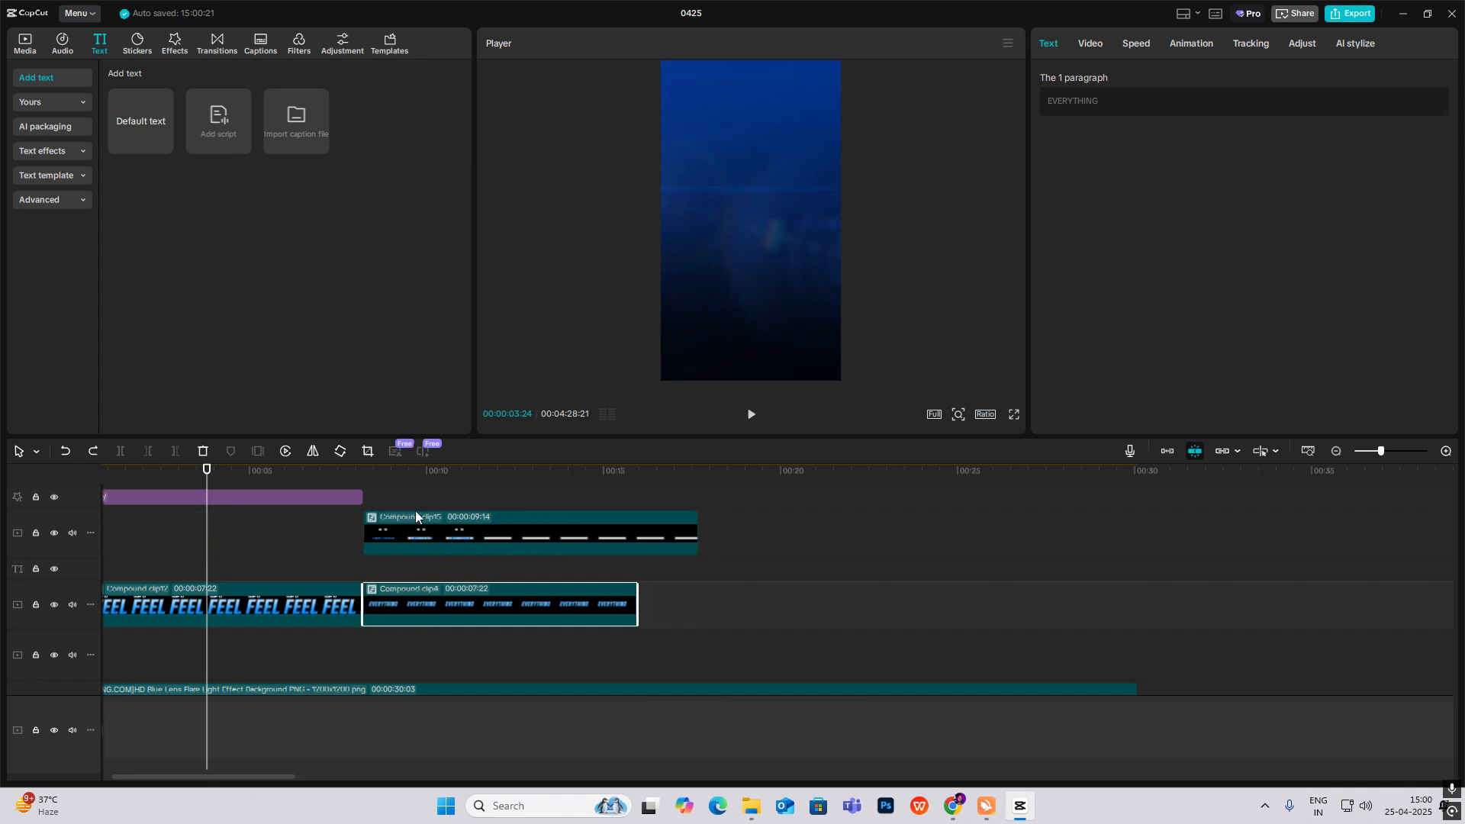
Try to trim the YOU GOT / under control compound clip so it ends with the EVERYTHING clip.
{"action": "left_click", "coordinate": [372, 508]}
{"action": "left_click", "coordinate": [408, 525]}
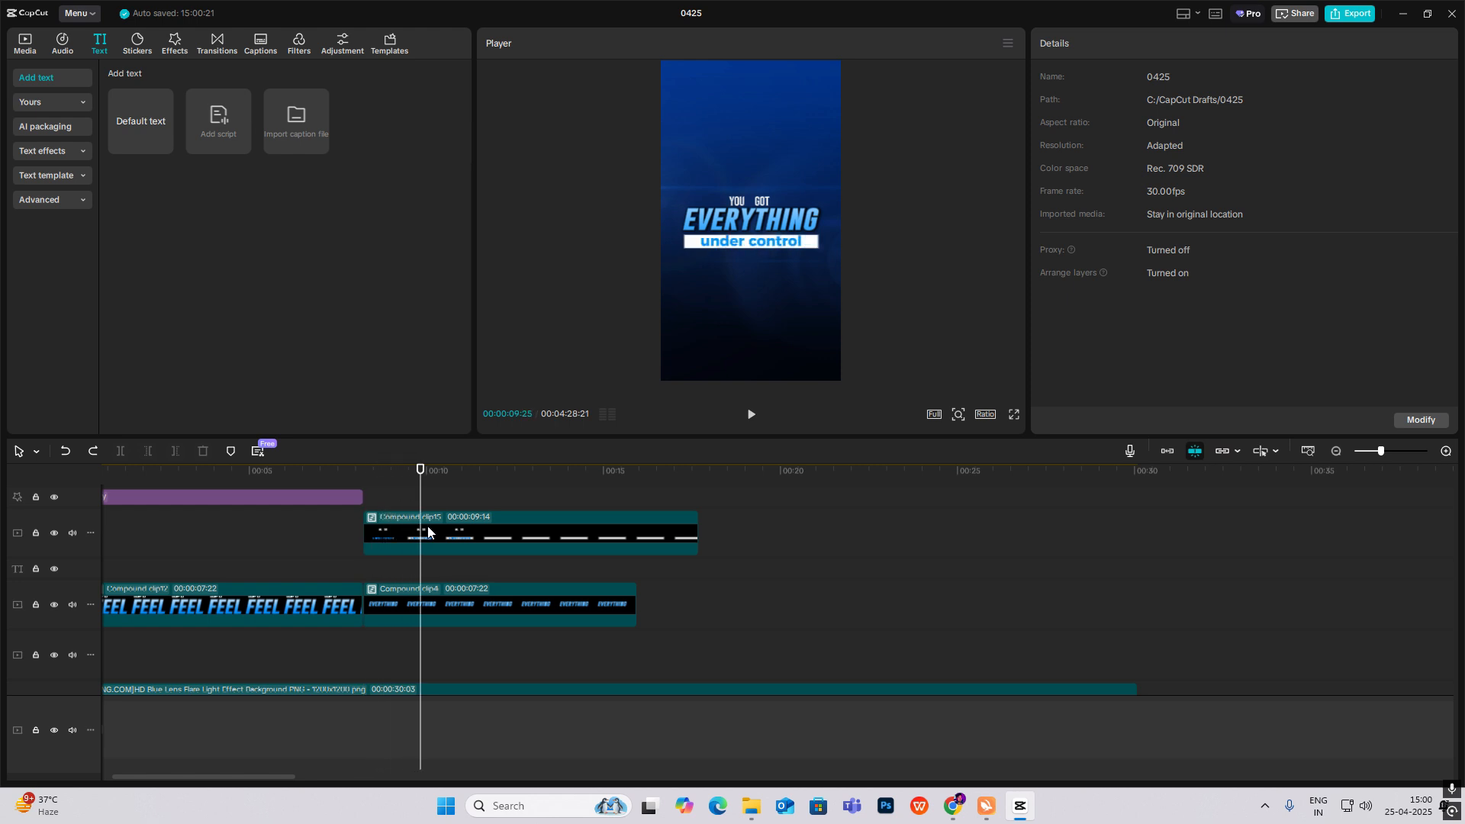
{"action": "left_click_drag", "start_coordinate": [817, 508], "coordinate": [473, 626]}
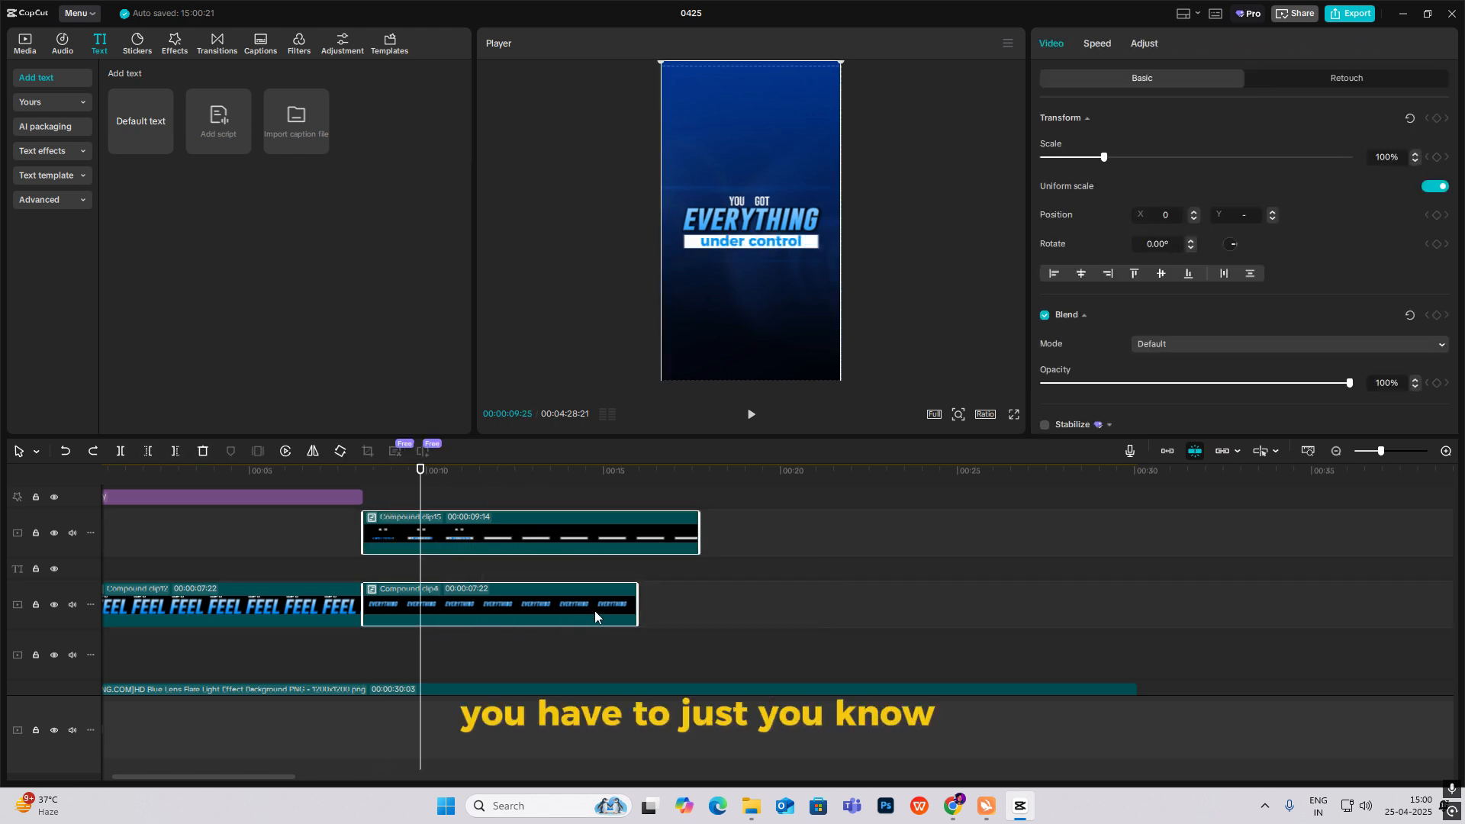
{"action": "left_click", "coordinate": [579, 569]}
{"action": "left_click", "coordinate": [697, 531]}
{"action": "left_click_drag", "start_coordinate": [697, 530], "coordinate": [622, 535]}
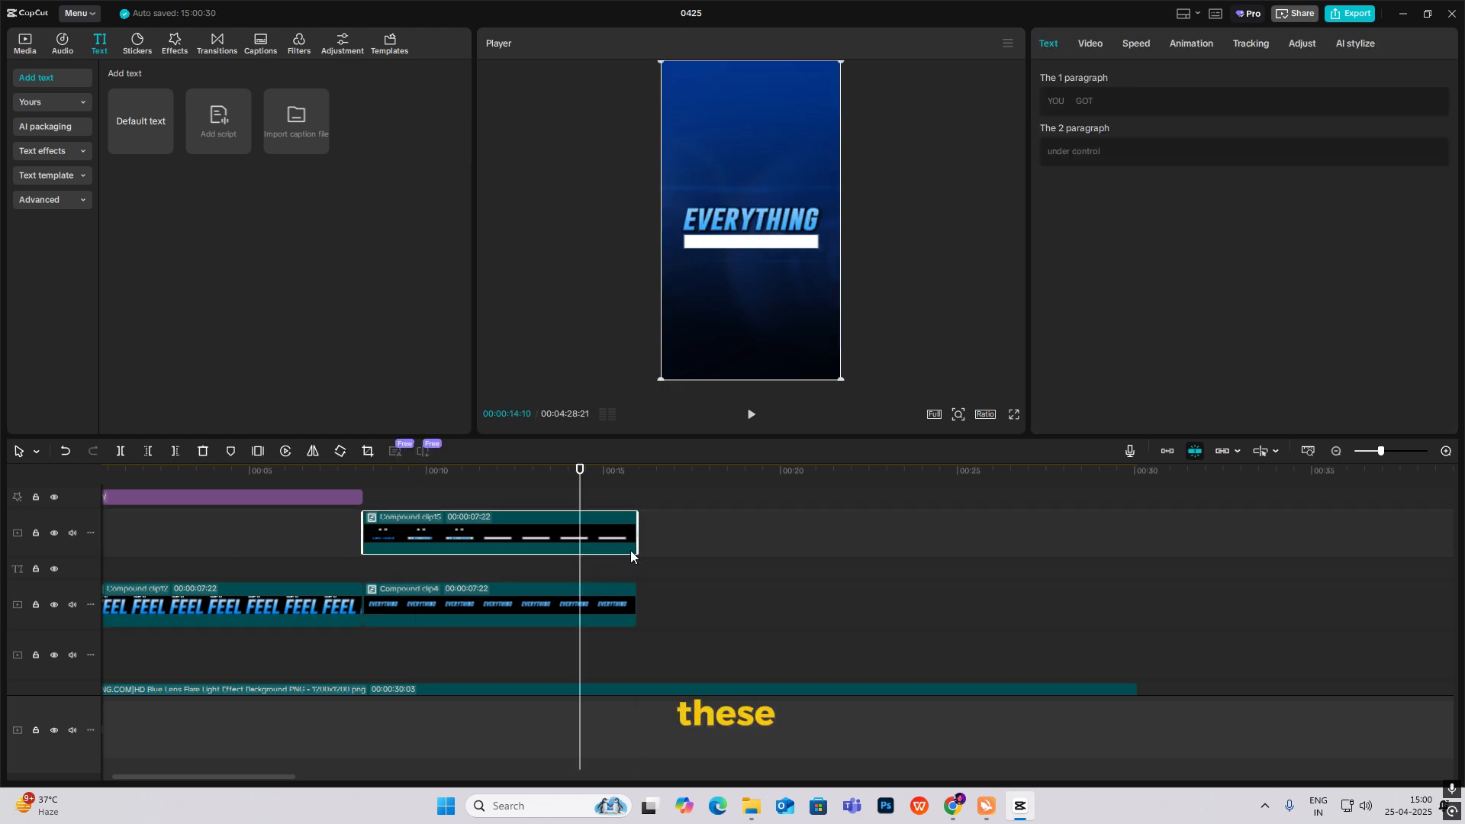
Undo the trim and the grouping of the YOU GOT, under control and white bar layers.
{"action": "scroll", "coordinate": [631, 557], "scroll_direction": "up", "scroll_amount": 1}
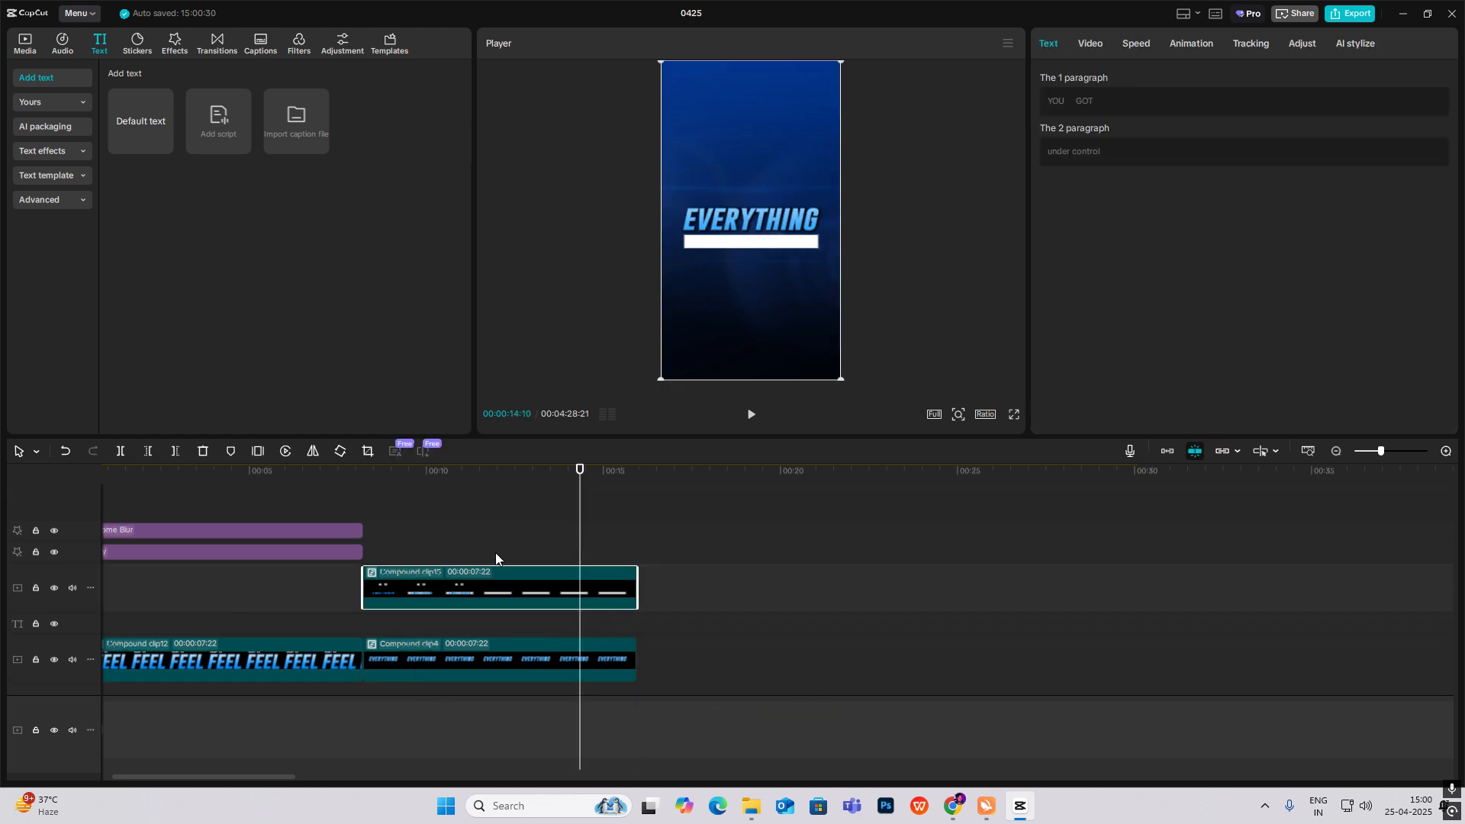
{"action": "key", "text": "ctrl+z"}
{"action": "key", "text": "ctrl+z"}
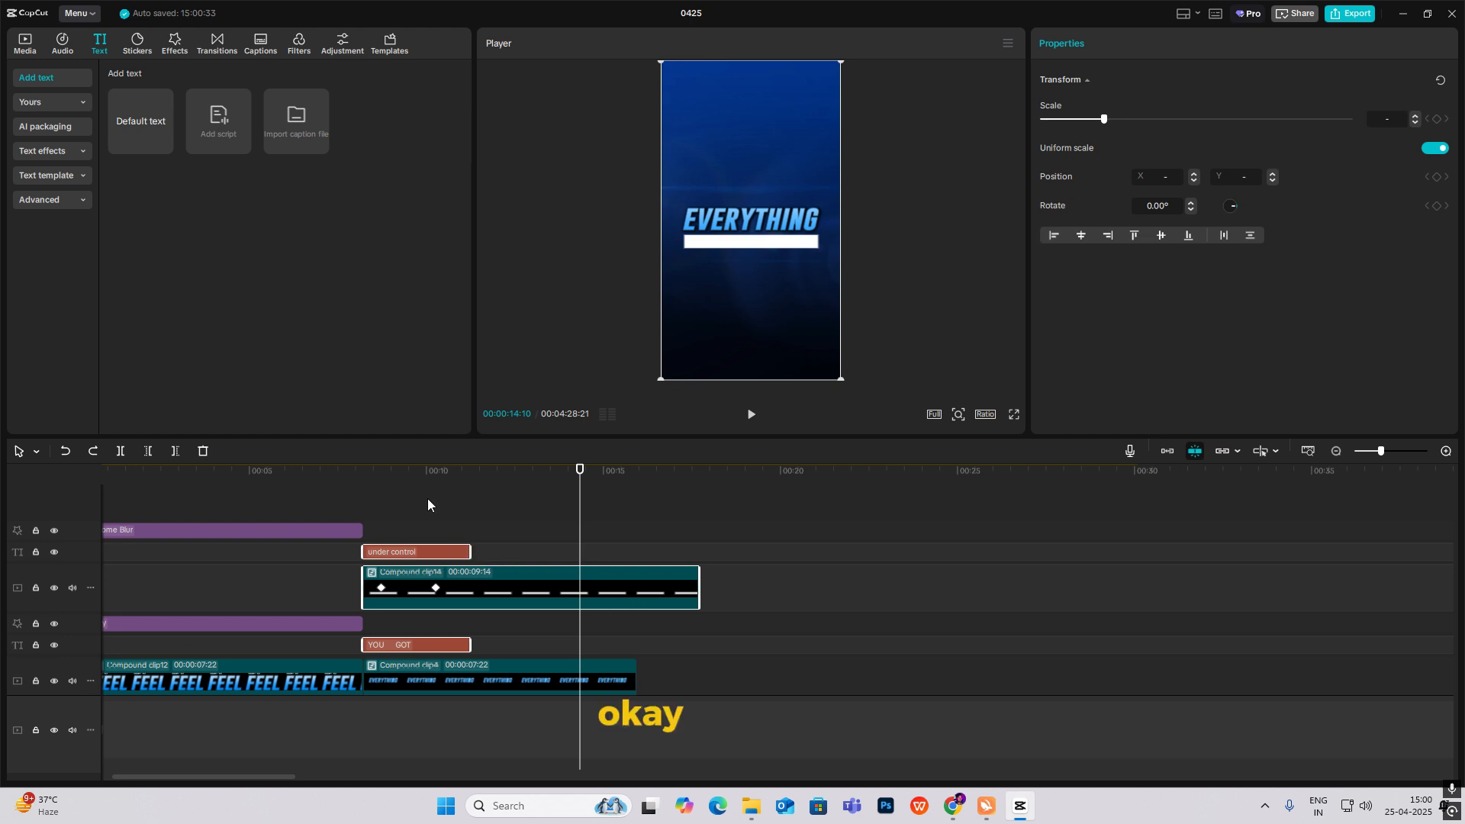
Trim the white bar compound clip to 00:00:07:22 so it ends with the EVERYTHING clip.
{"action": "scroll", "coordinate": [516, 589], "scroll_direction": "down", "scroll_amount": 1}
{"action": "left_click_drag", "start_coordinate": [699, 551], "coordinate": [630, 557]}
{"action": "key", "text": "ctrl+z"}
{"action": "left_click", "coordinate": [608, 550]}
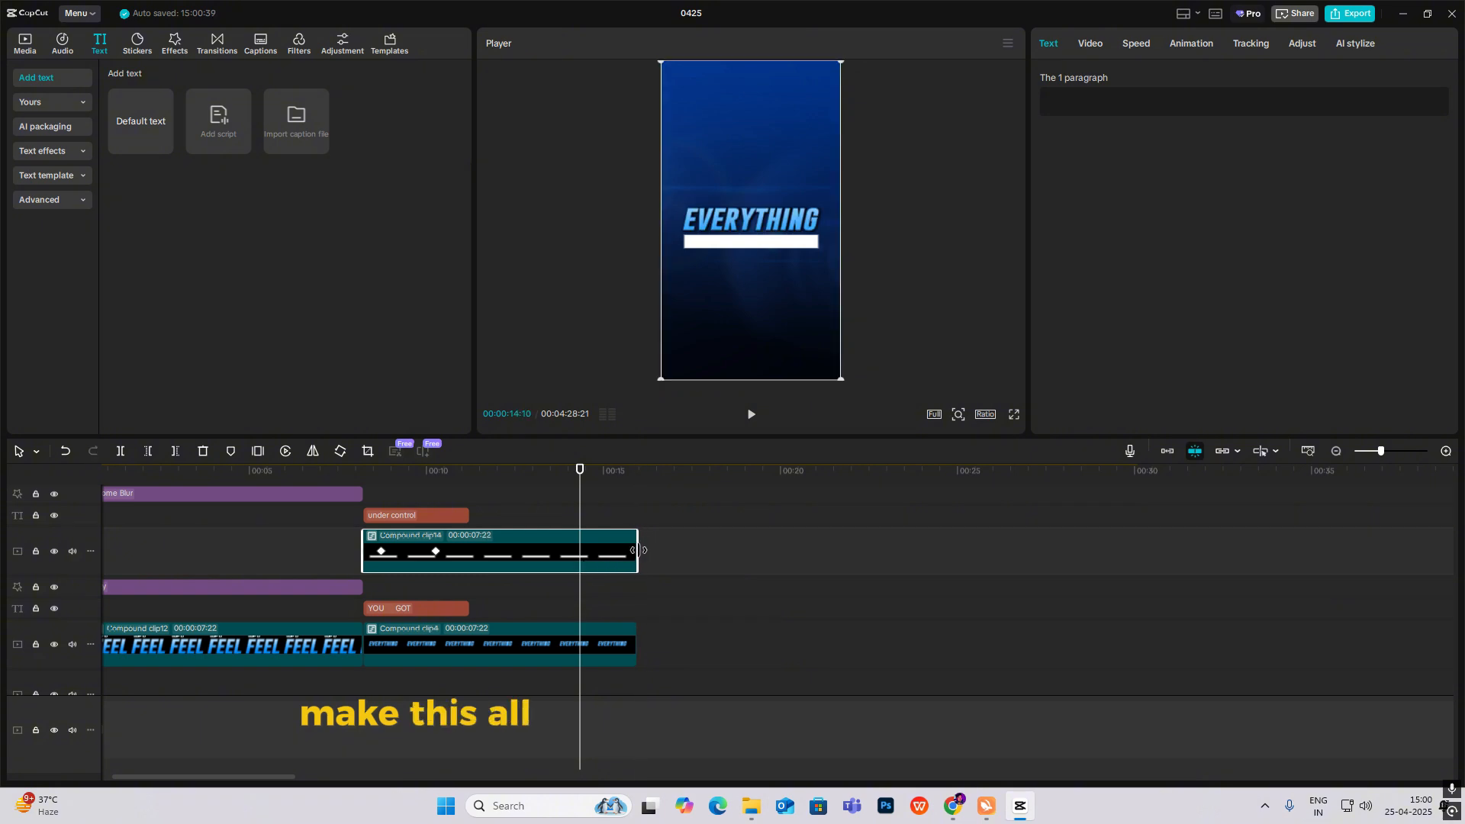
Combine the YOU GOT, EVERYTHING, under control and white bar layers into one compound clip and place it above the FEEL clip.
{"action": "left_click", "coordinate": [483, 668]}
{"action": "left_click_drag", "start_coordinate": [392, 501], "coordinate": [474, 671]}
{"action": "key", "text": "alt+g"}
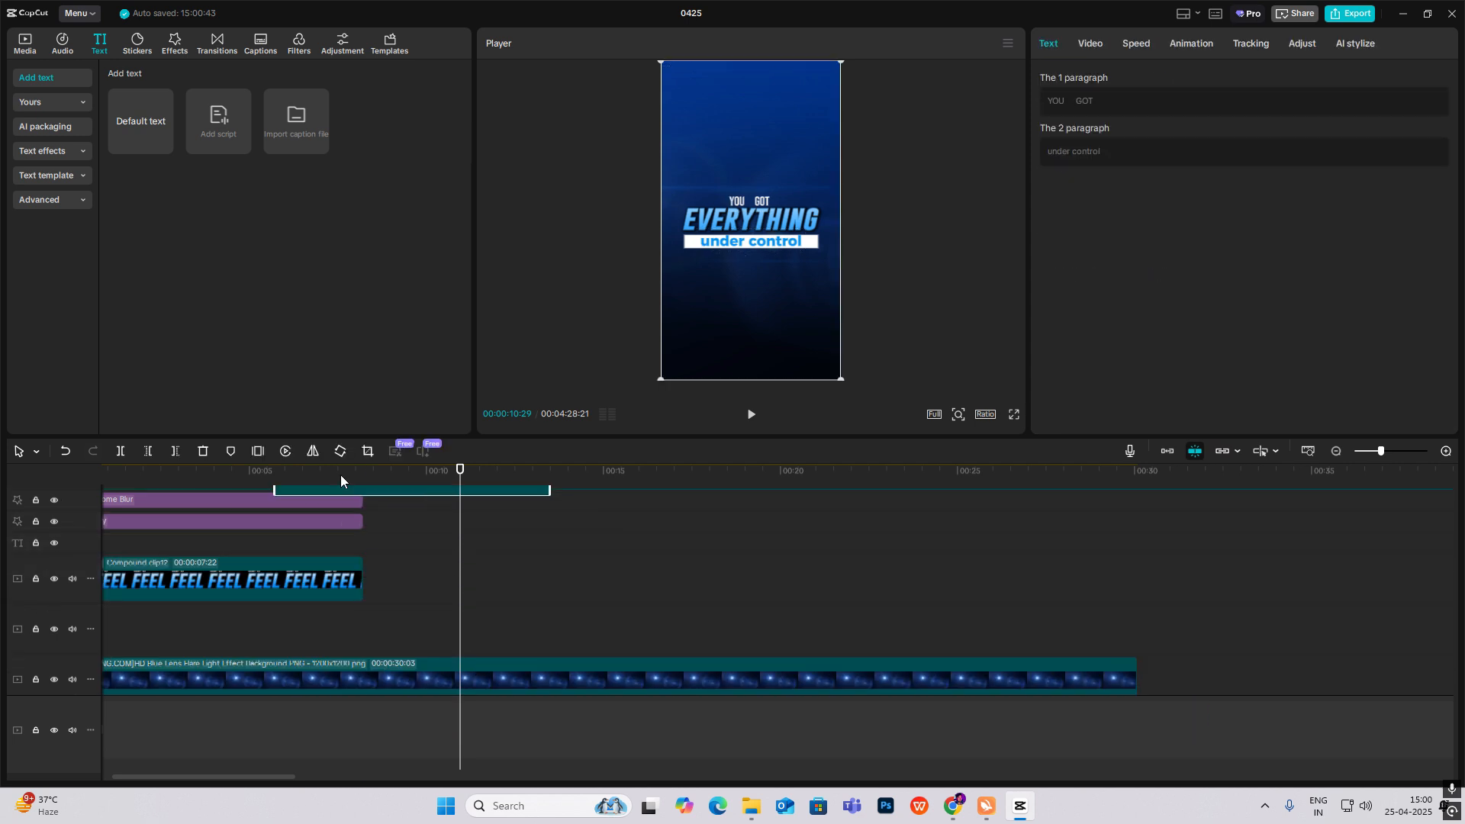
{"action": "left_click_drag", "start_coordinate": [229, 561], "coordinate": [274, 593]}
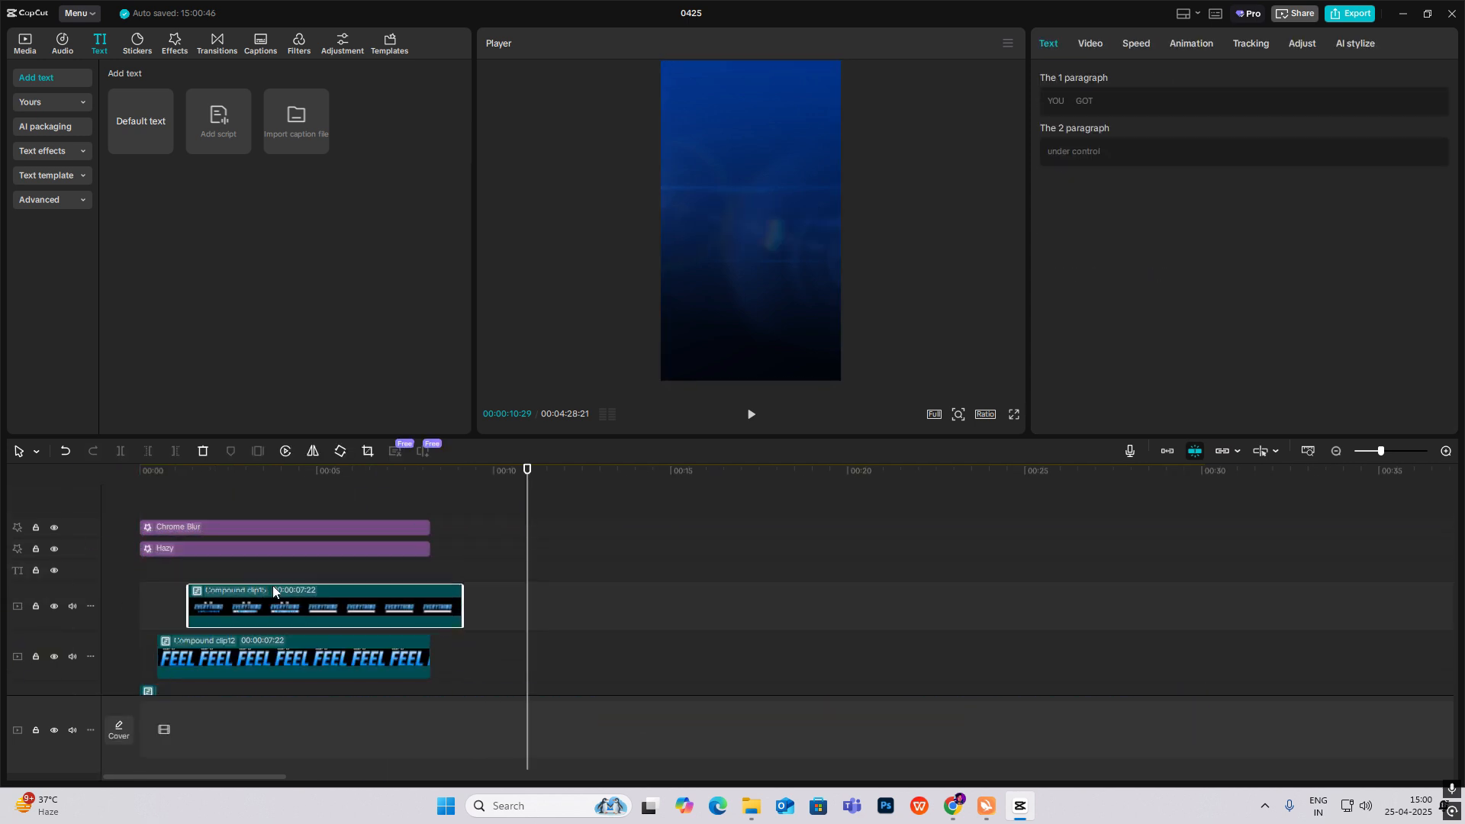
Add a transform keyframe to the EVERYTHING compound clip at 00:00:02:08, matching the FEEL clip's keyframe.
{"action": "left_click", "coordinate": [200, 487]}
{"action": "left_click_drag", "start_coordinate": [200, 487], "coordinate": [190, 517]}
{"action": "left_click", "coordinate": [190, 640]}
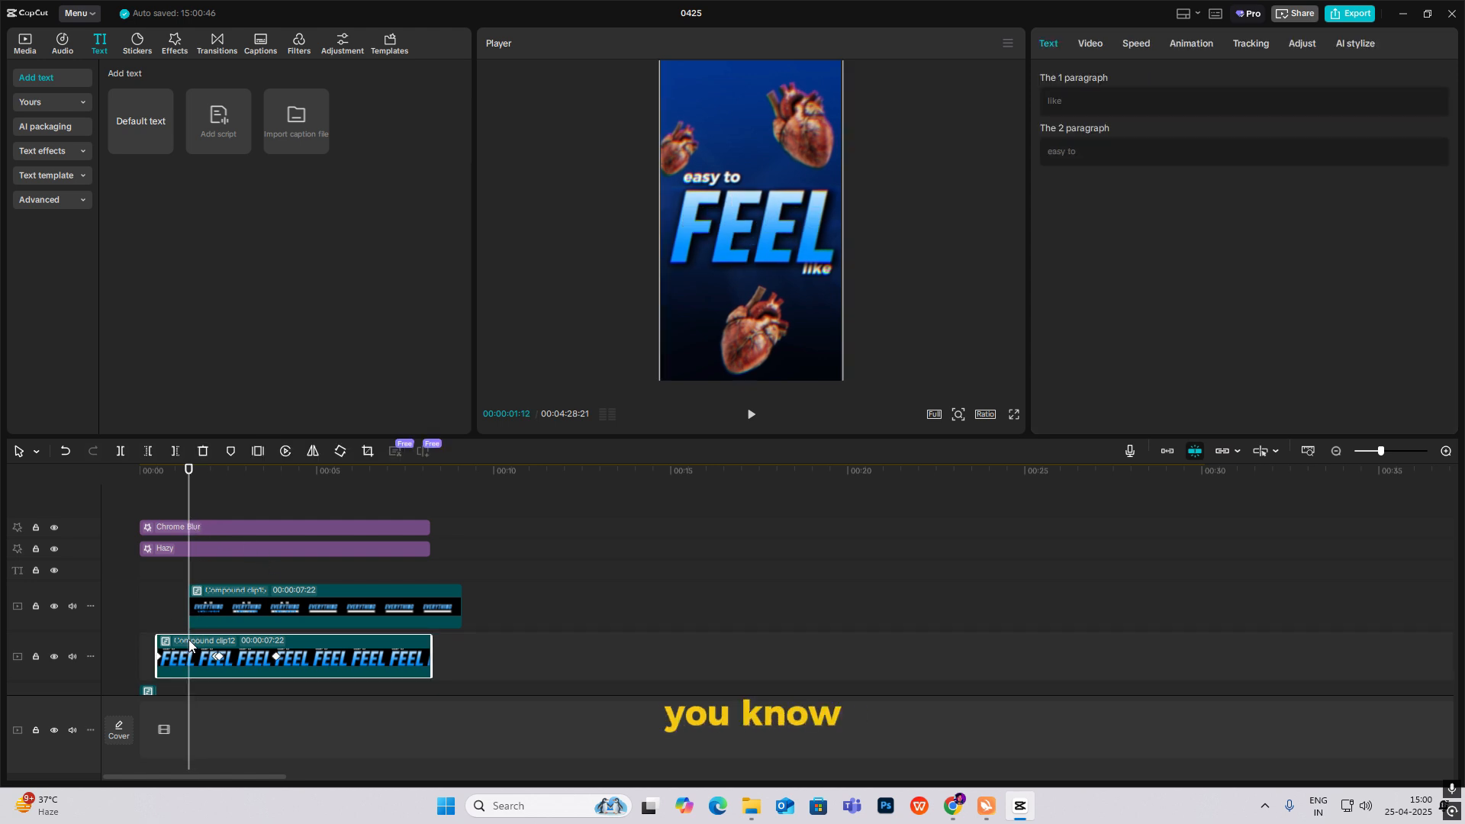
{"action": "left_click_drag", "start_coordinate": [190, 548], "coordinate": [220, 516]}
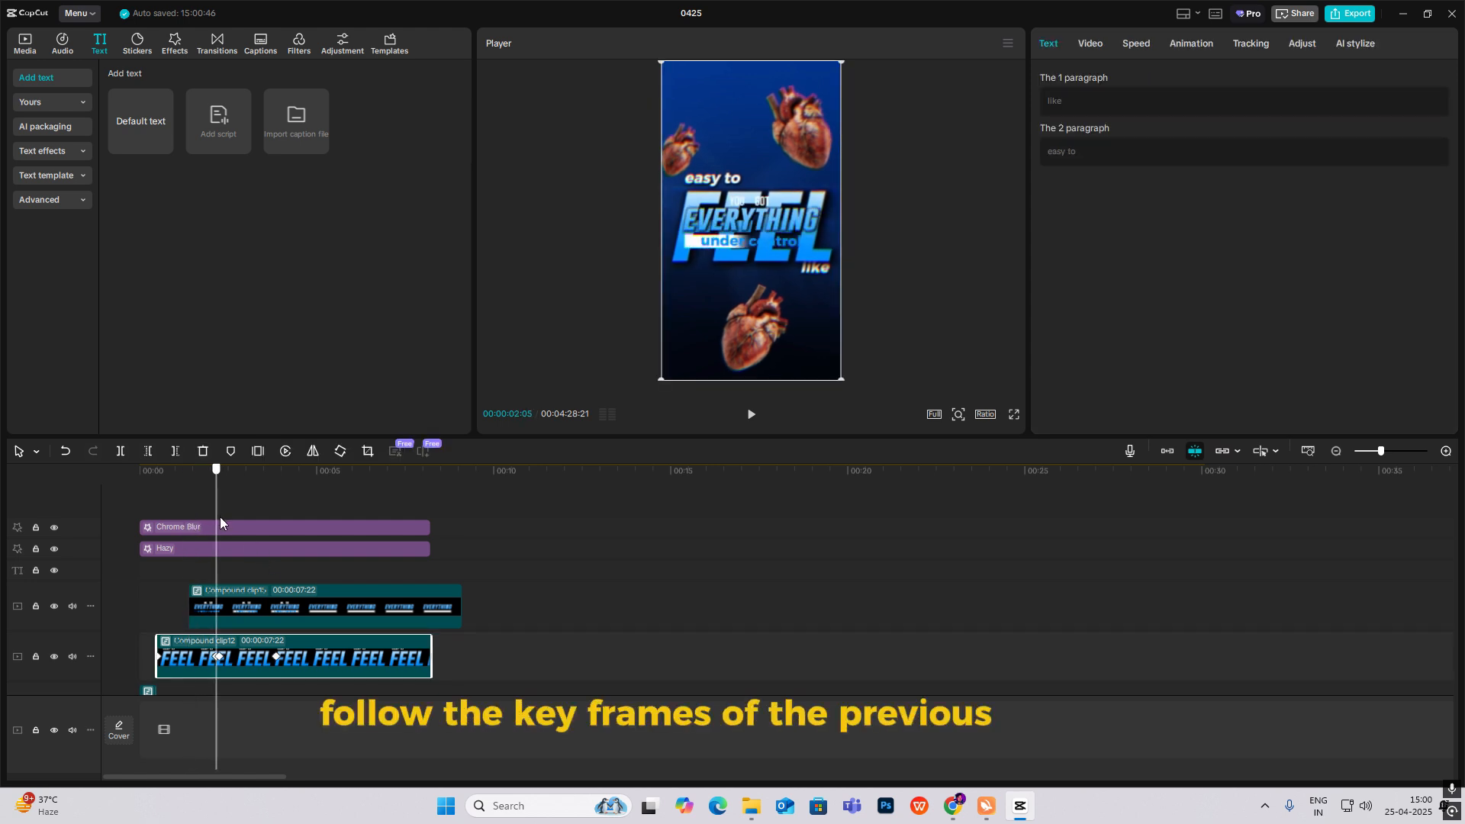
{"action": "left_click", "coordinate": [268, 608]}
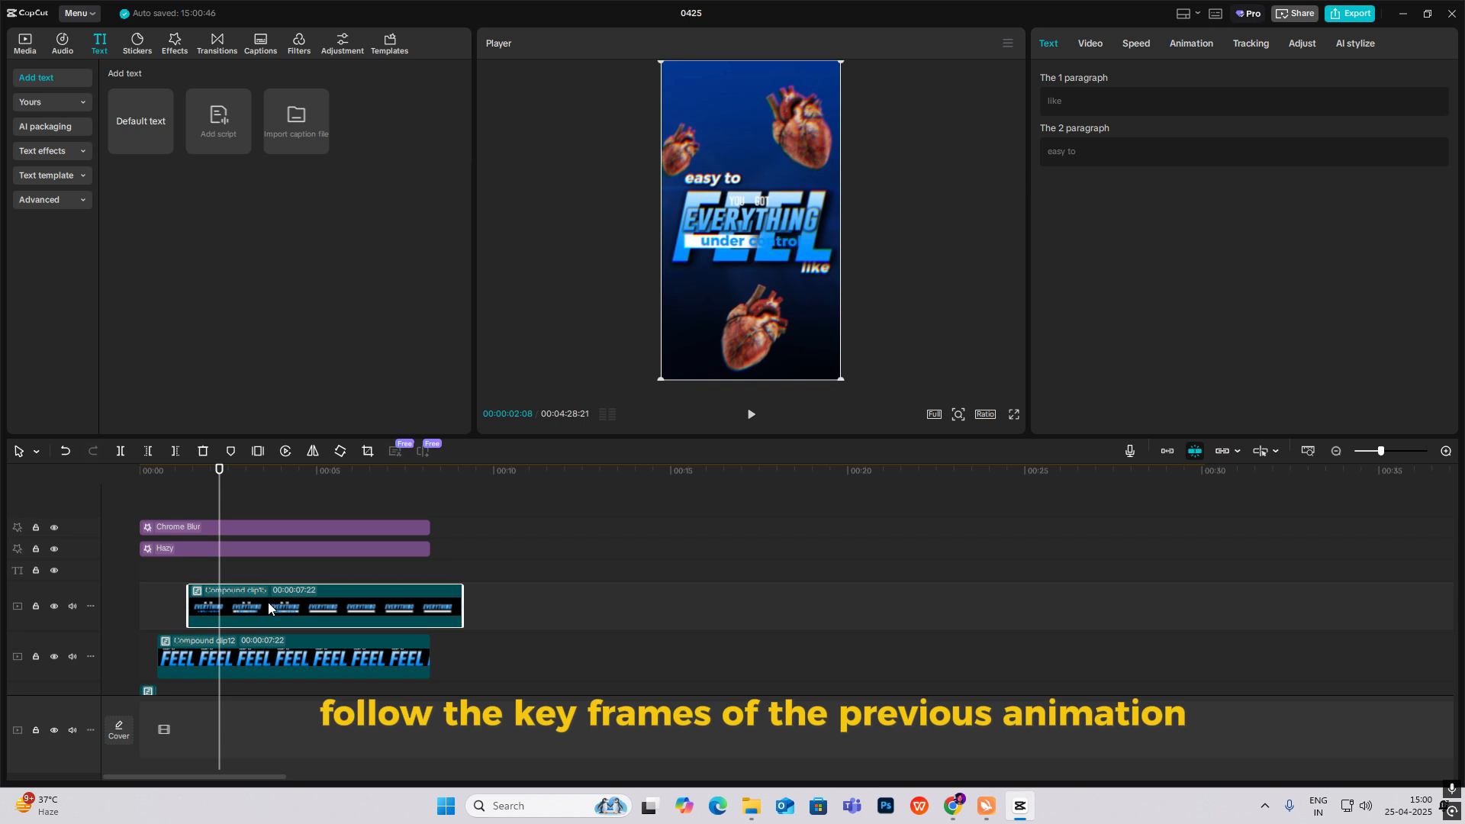
{"action": "left_click", "coordinate": [1099, 46]}
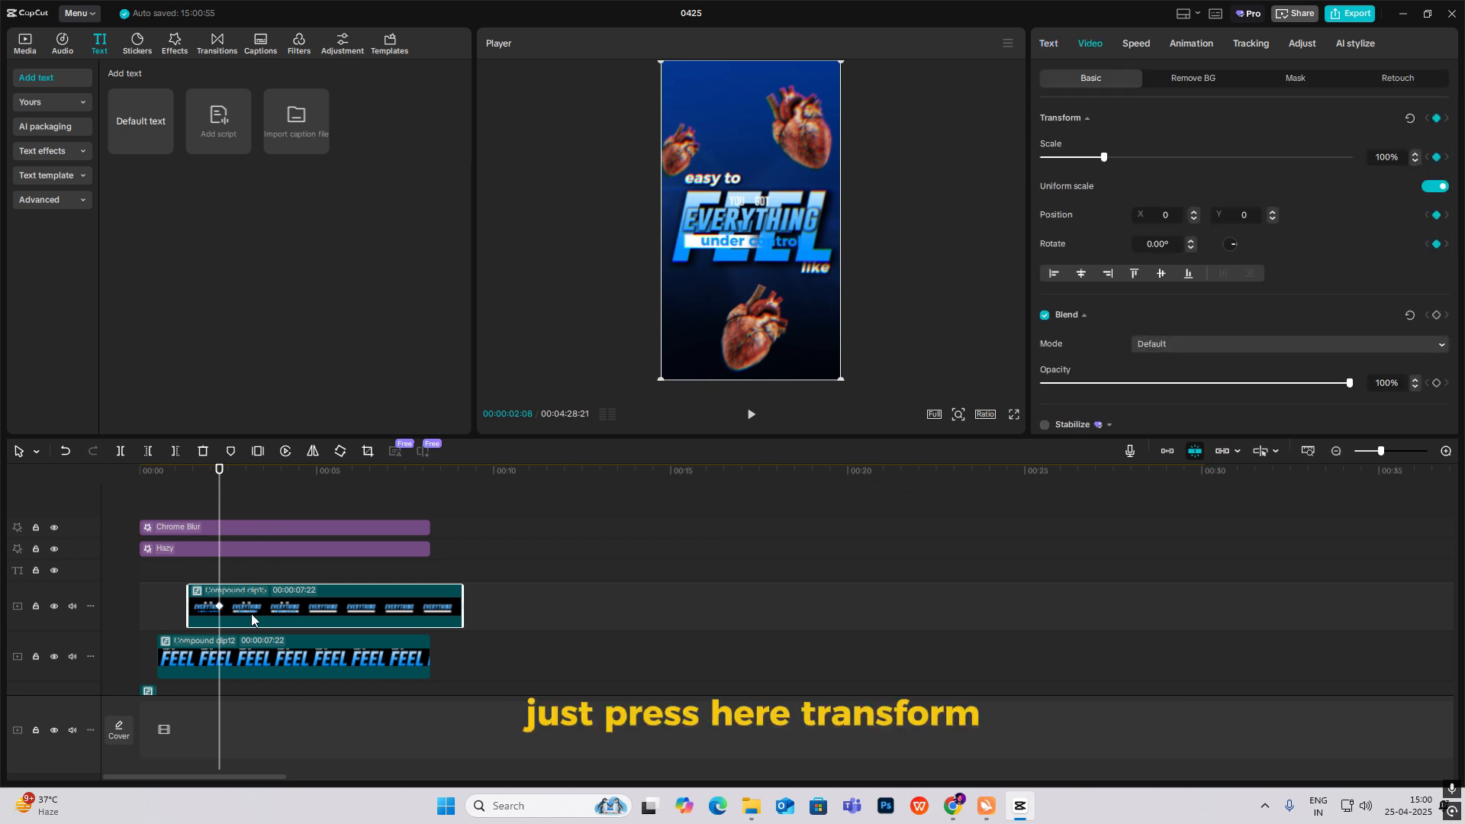
Add a second transform keyframe at 00:00:03:26 on the EVERYTHING clip and shift it out of frame to X 1972 at the first keyframe.
{"action": "left_click", "coordinate": [259, 655]}
{"action": "left_click_drag", "start_coordinate": [222, 571], "coordinate": [279, 601]}
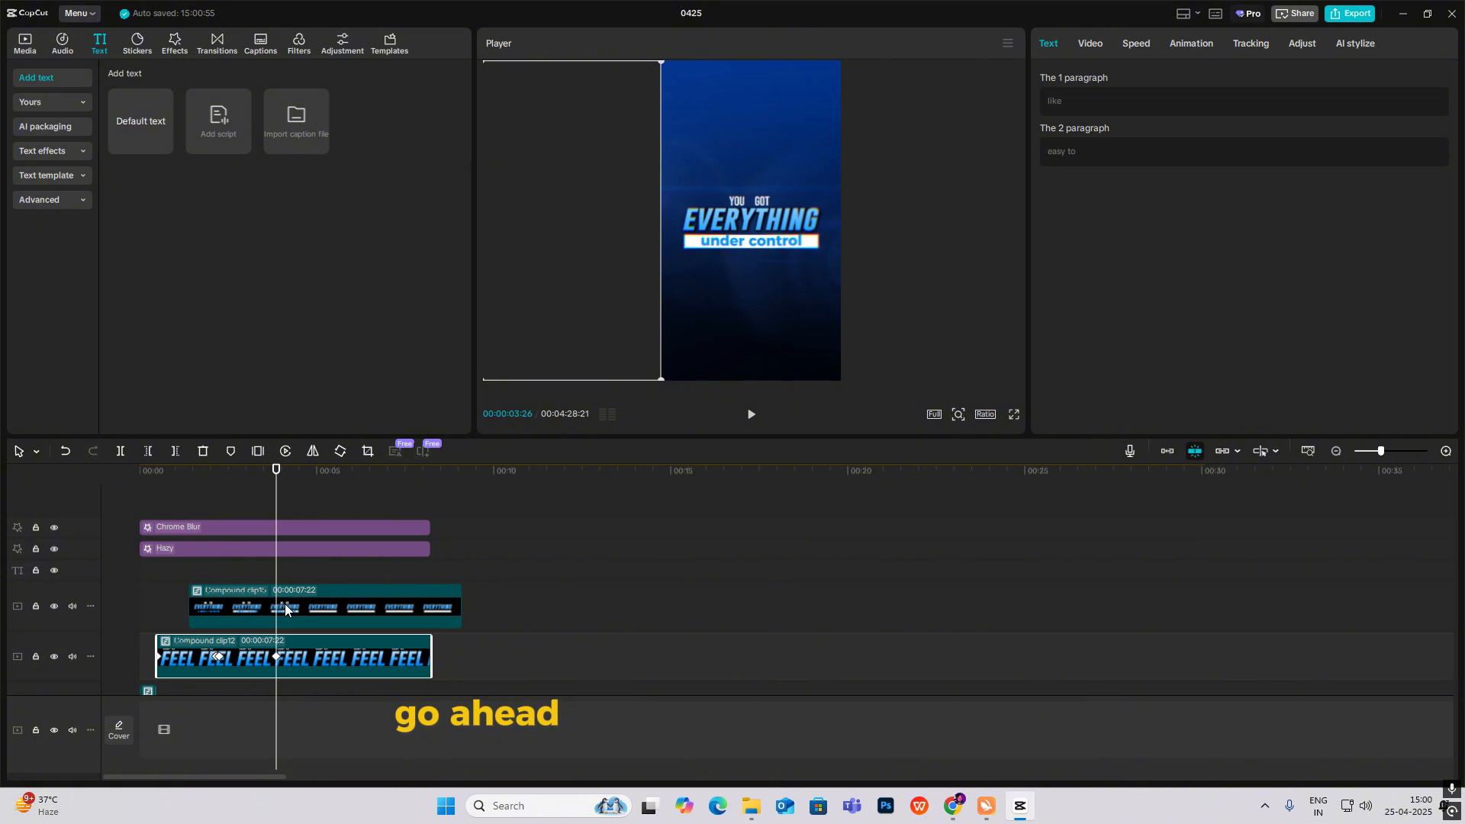
{"action": "left_click", "coordinate": [288, 608]}
{"action": "left_click", "coordinate": [1099, 44]}
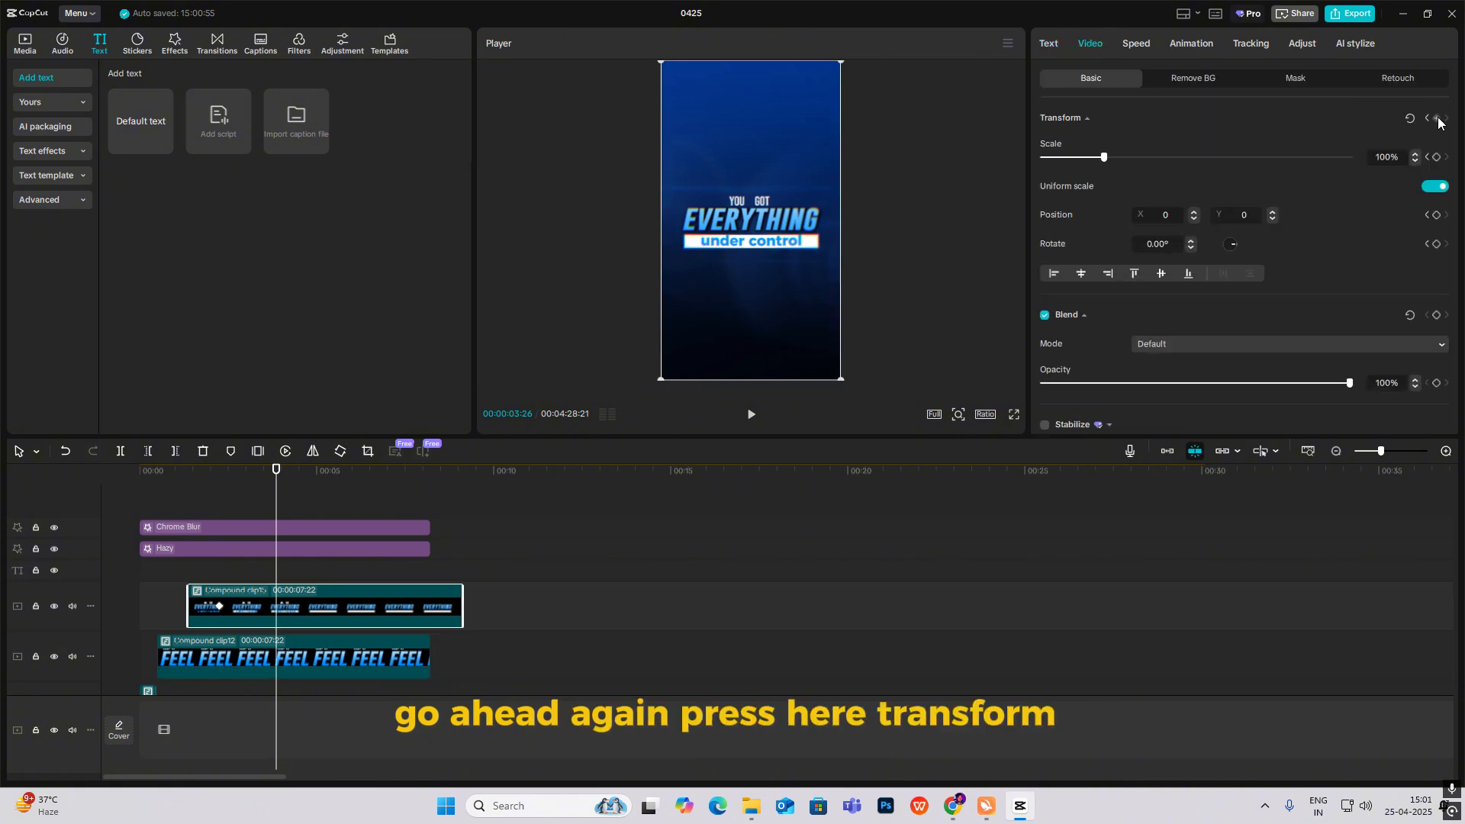
{"action": "left_click_drag", "start_coordinate": [276, 578], "coordinate": [219, 580]}
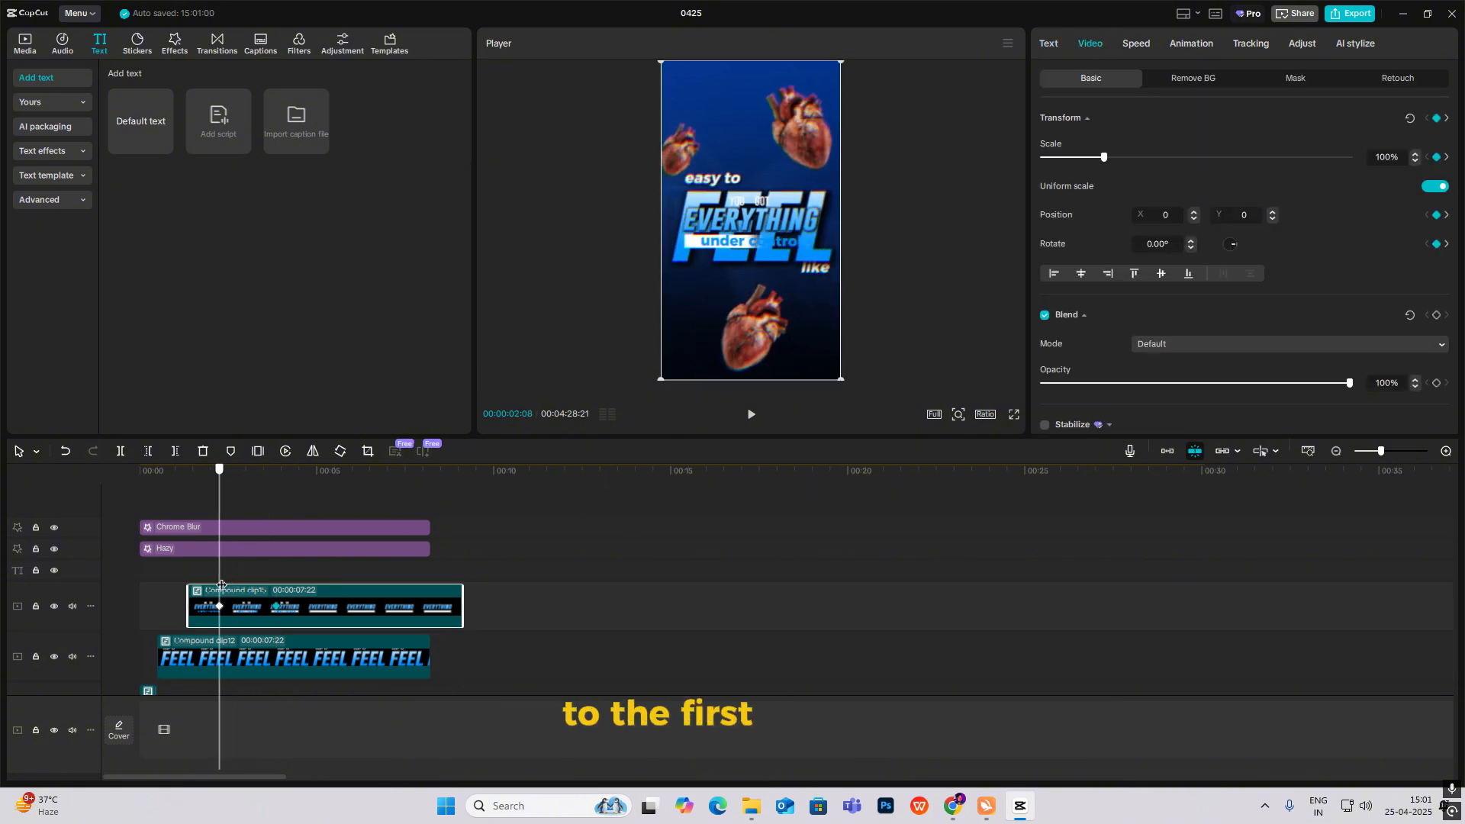
{"action": "left_click_drag", "start_coordinate": [749, 241], "coordinate": [928, 261]}
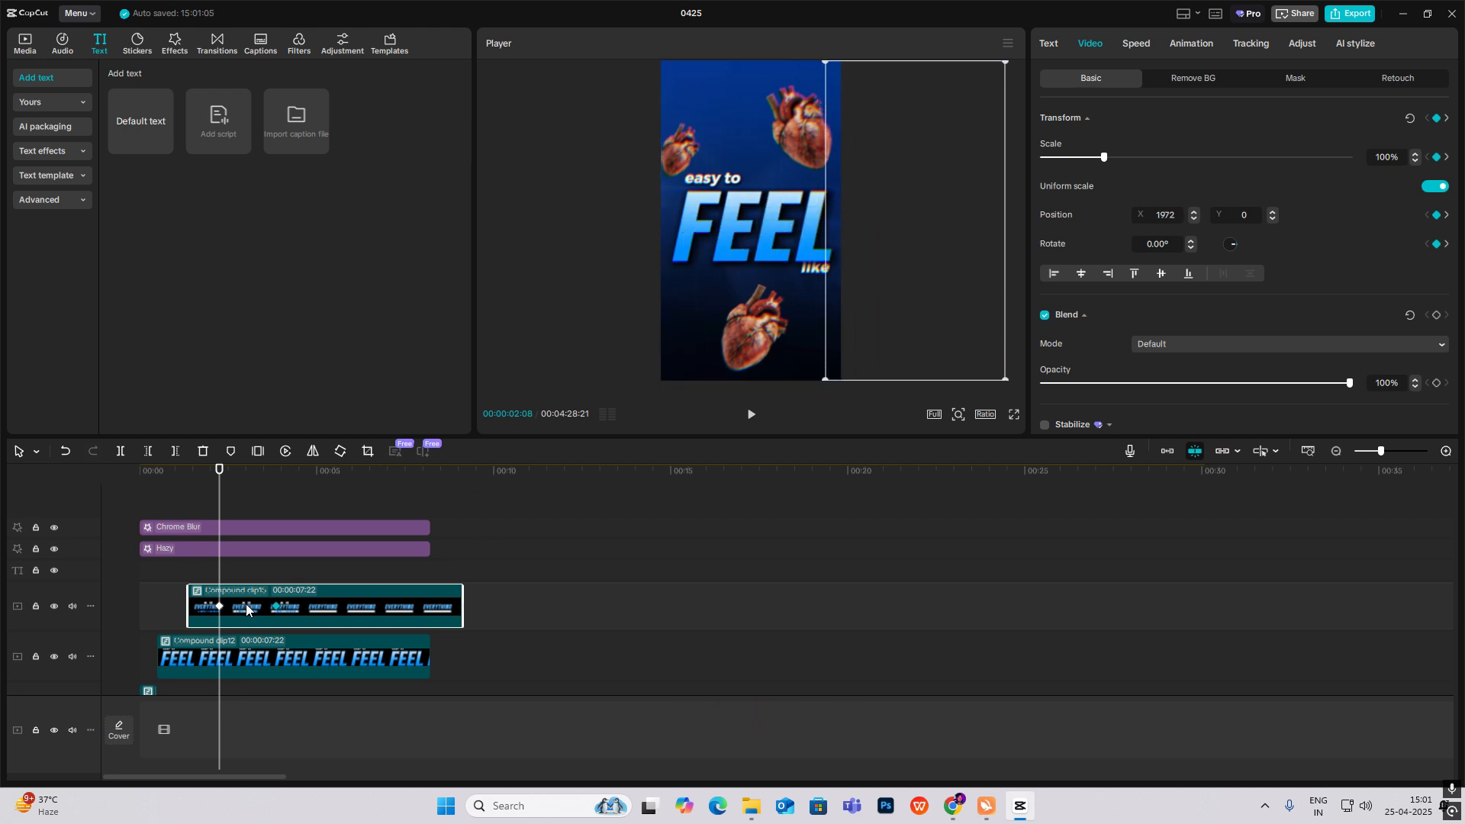
Apply the Cubic Out preset curve to the EVERYTHING clip's X position between its two keyframes.
{"action": "key", "text": "alt+k"}
{"action": "scroll", "coordinate": [264, 628], "scroll_direction": "down", "scroll_amount": 2}
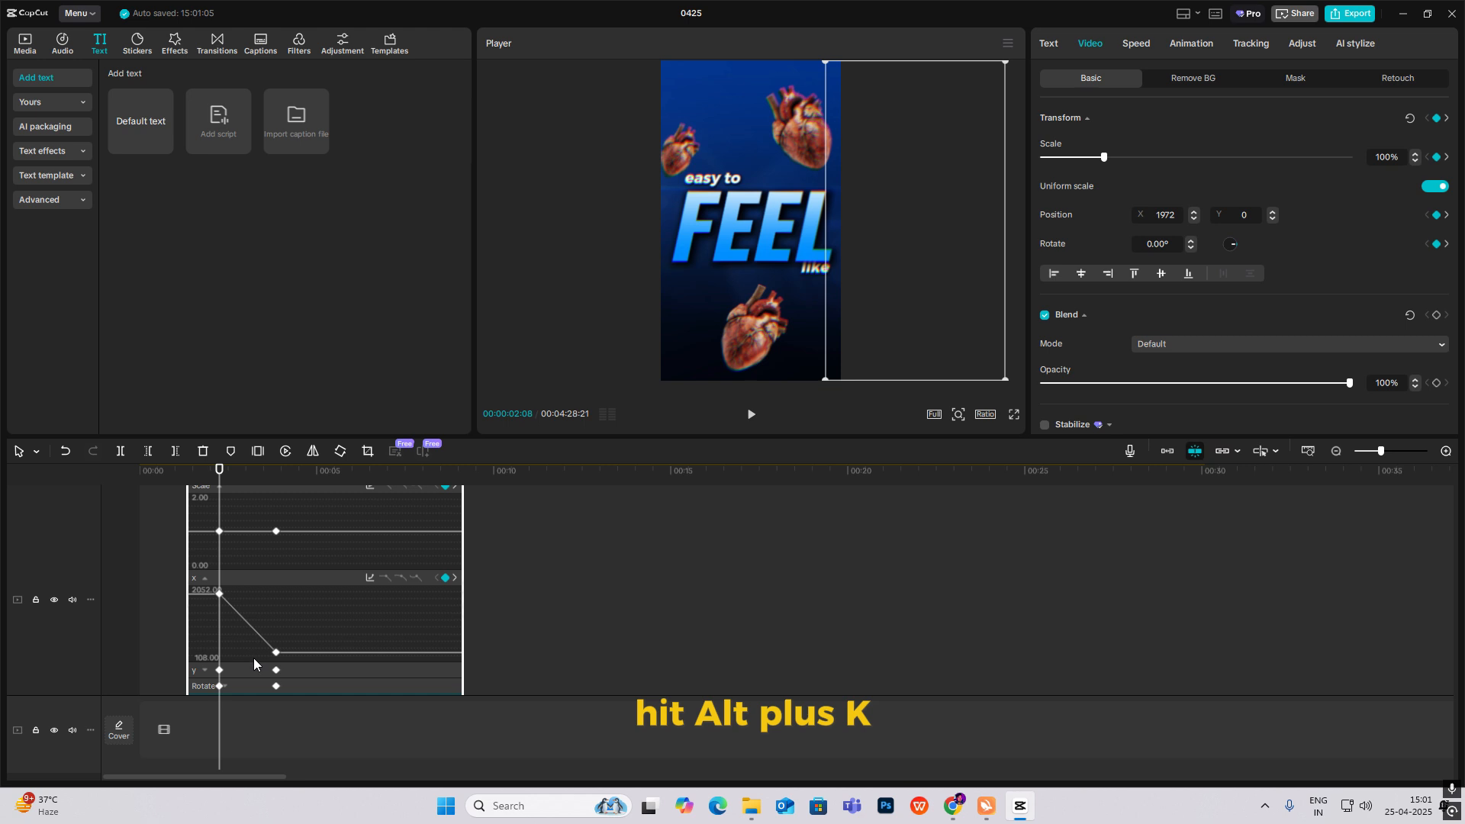
{"action": "left_click", "coordinate": [252, 627]}
{"action": "left_click", "coordinate": [370, 578]}
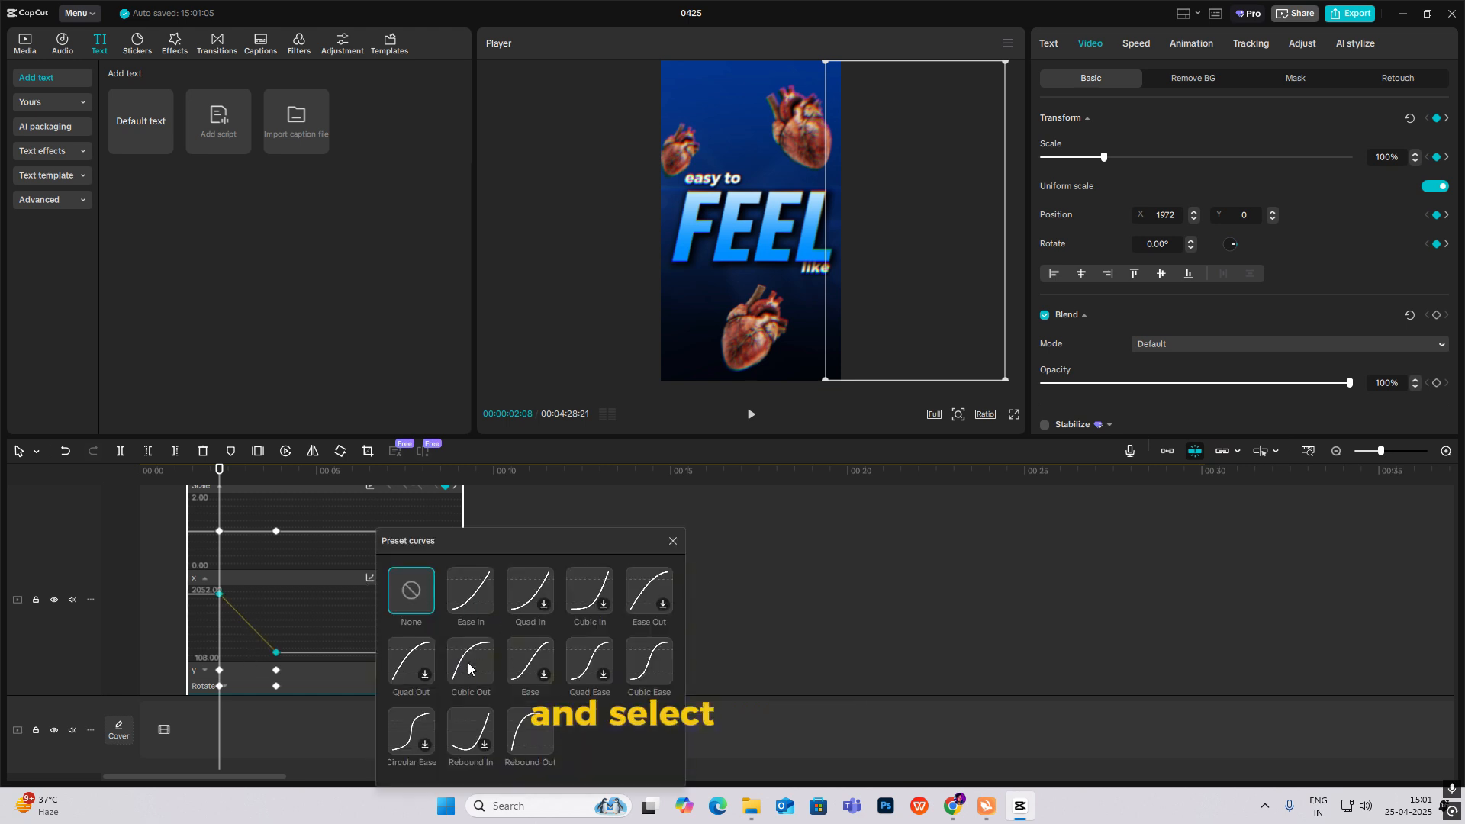
{"action": "left_click", "coordinate": [468, 666]}
{"action": "left_click", "coordinate": [674, 542]}
{"action": "key", "text": "space"}
{"action": "scroll", "coordinate": [245, 668], "scroll_direction": "down", "scroll_amount": 2}
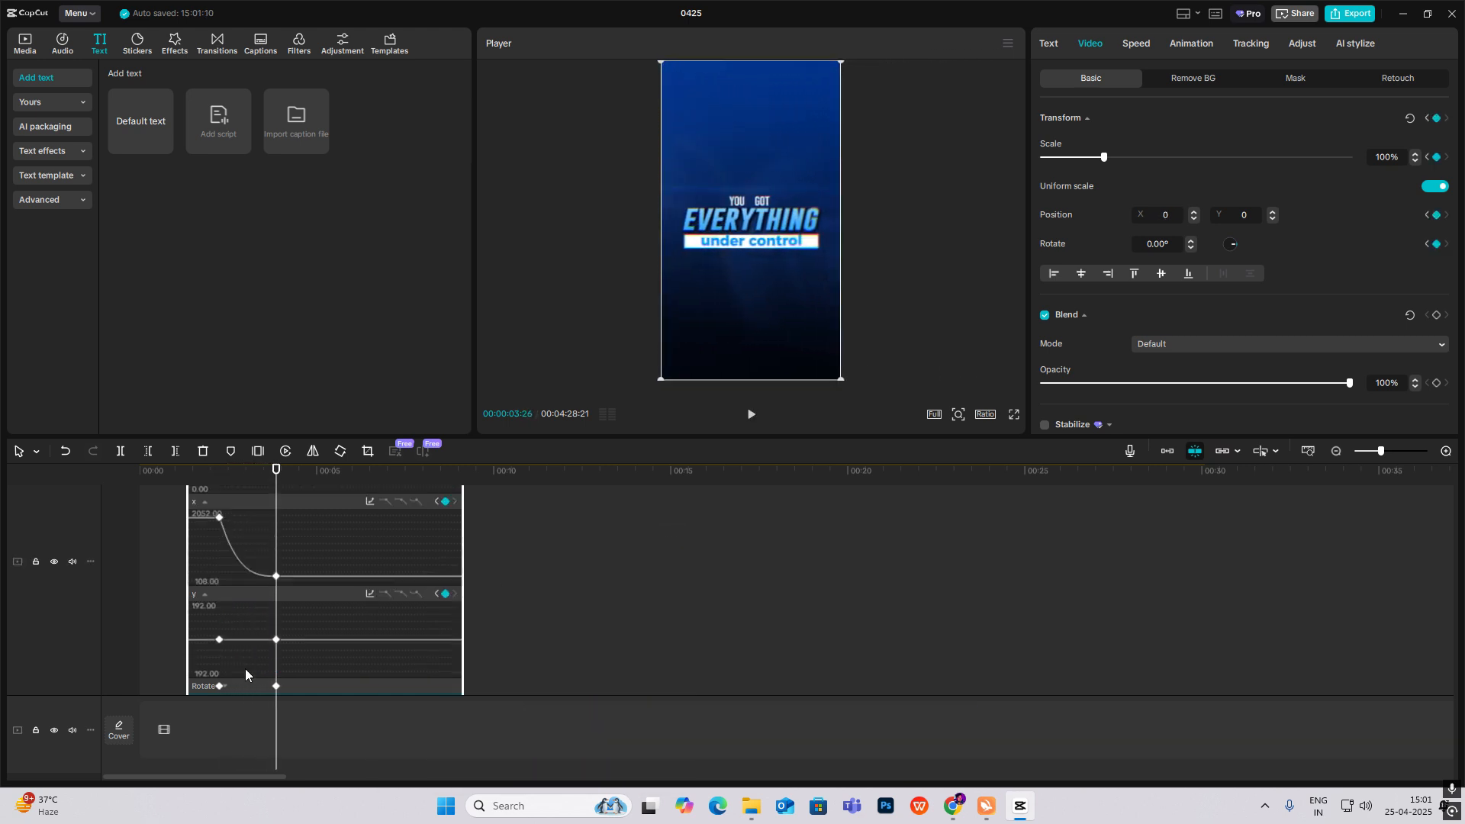
{"action": "key", "text": "alt+k"}
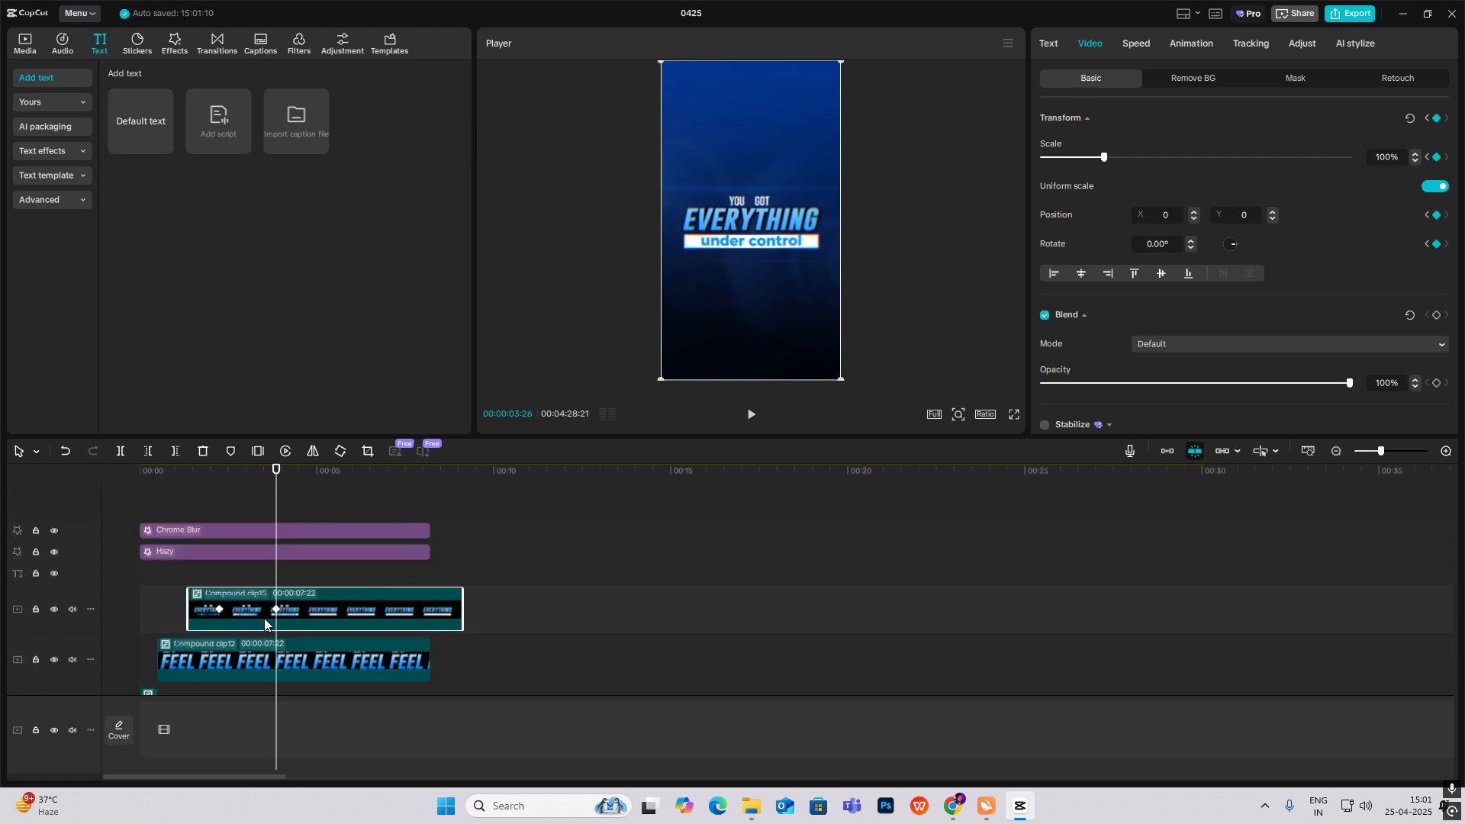
Play back the slide transition from the FEEL clip to the EVERYTHING clip.
{"action": "left_click", "coordinate": [197, 578]}
{"action": "key", "text": "space"}
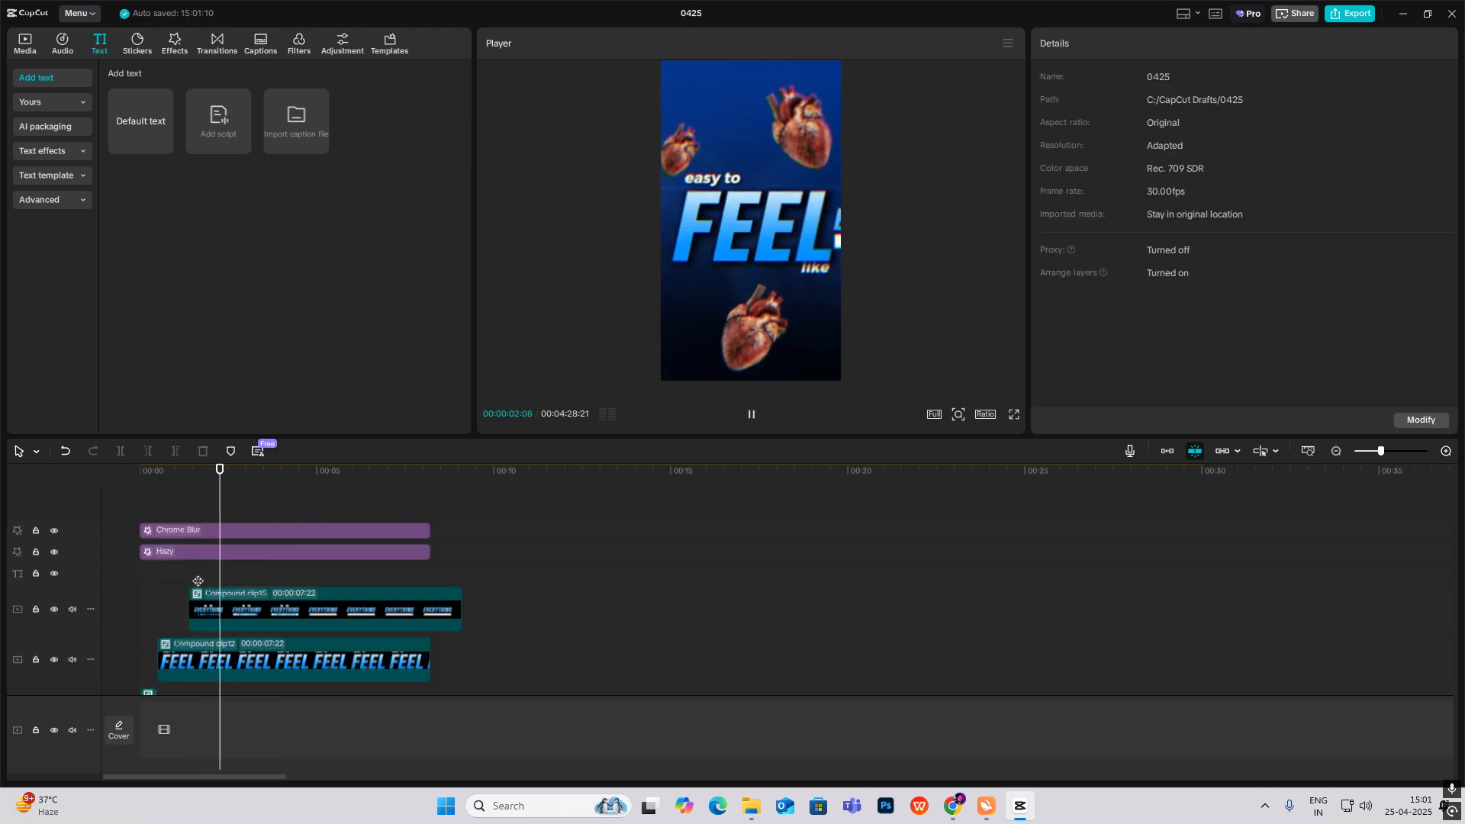
{"action": "key", "text": "space"}
Change the EVERYTHING clip's X position curve to the Cubic Ease preset.
{"action": "left_click", "coordinate": [249, 615]}
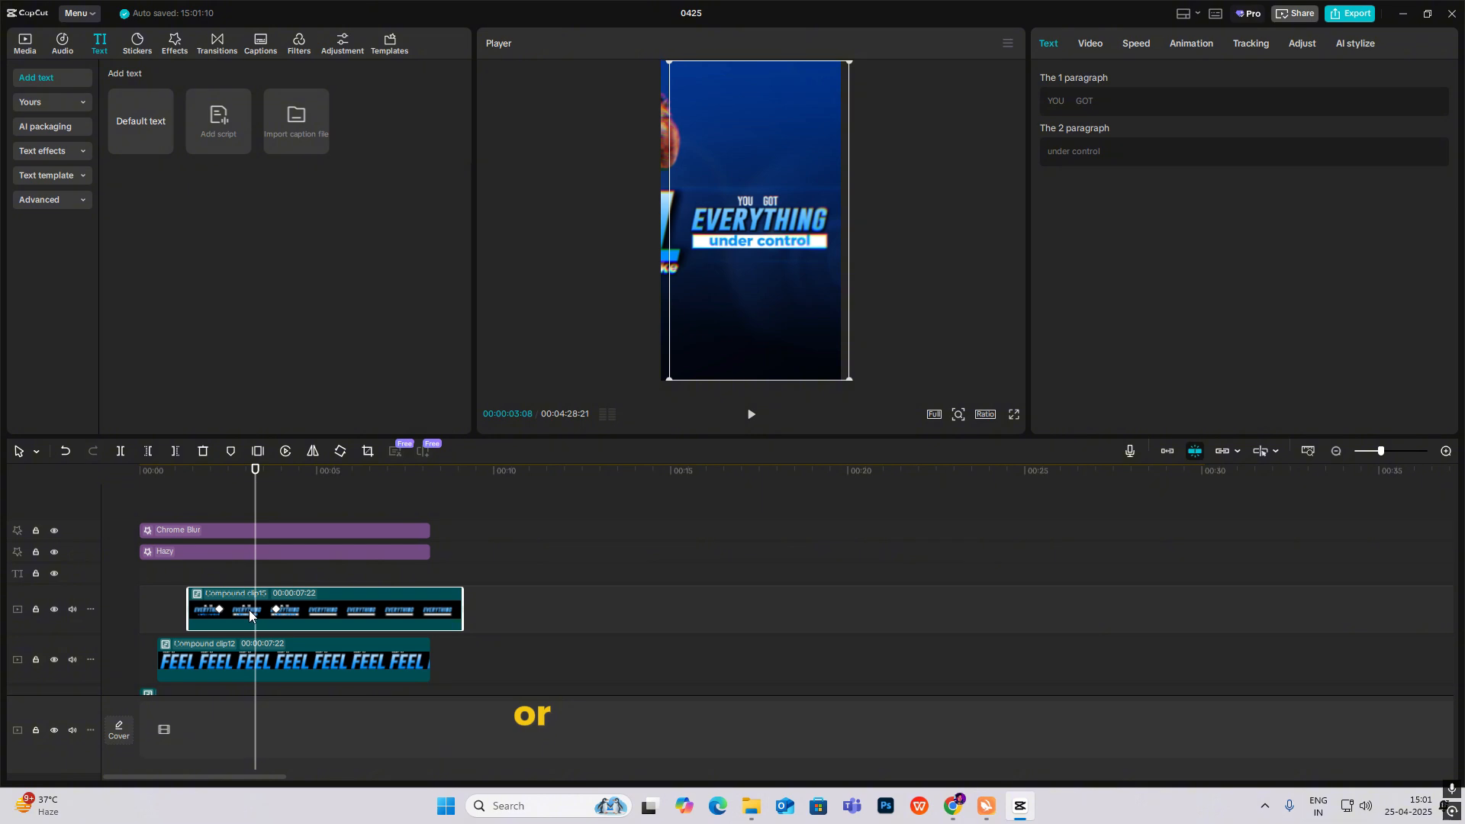
{"action": "key", "text": "alt+k"}
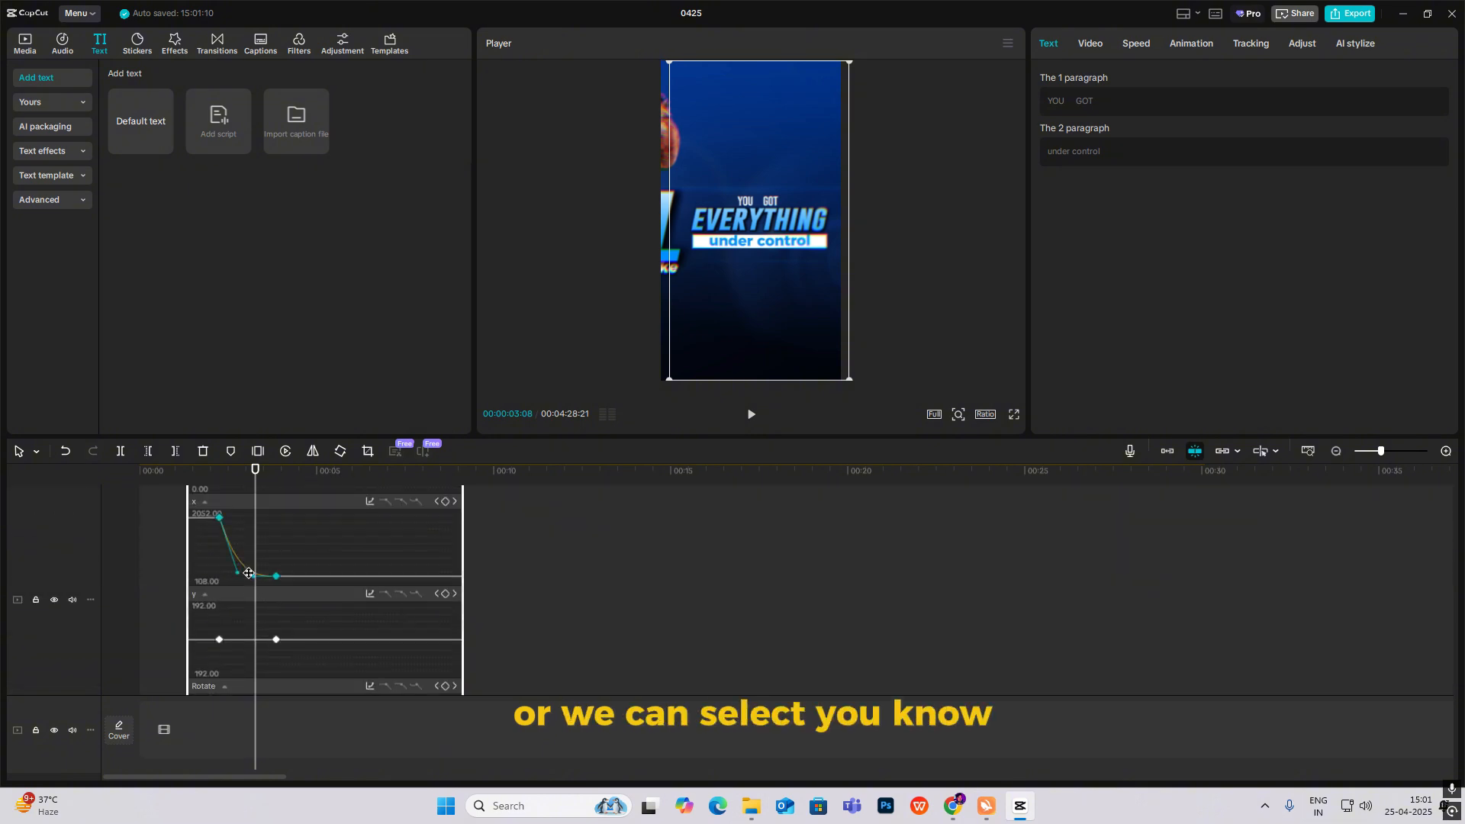
{"action": "left_click", "coordinate": [370, 501]}
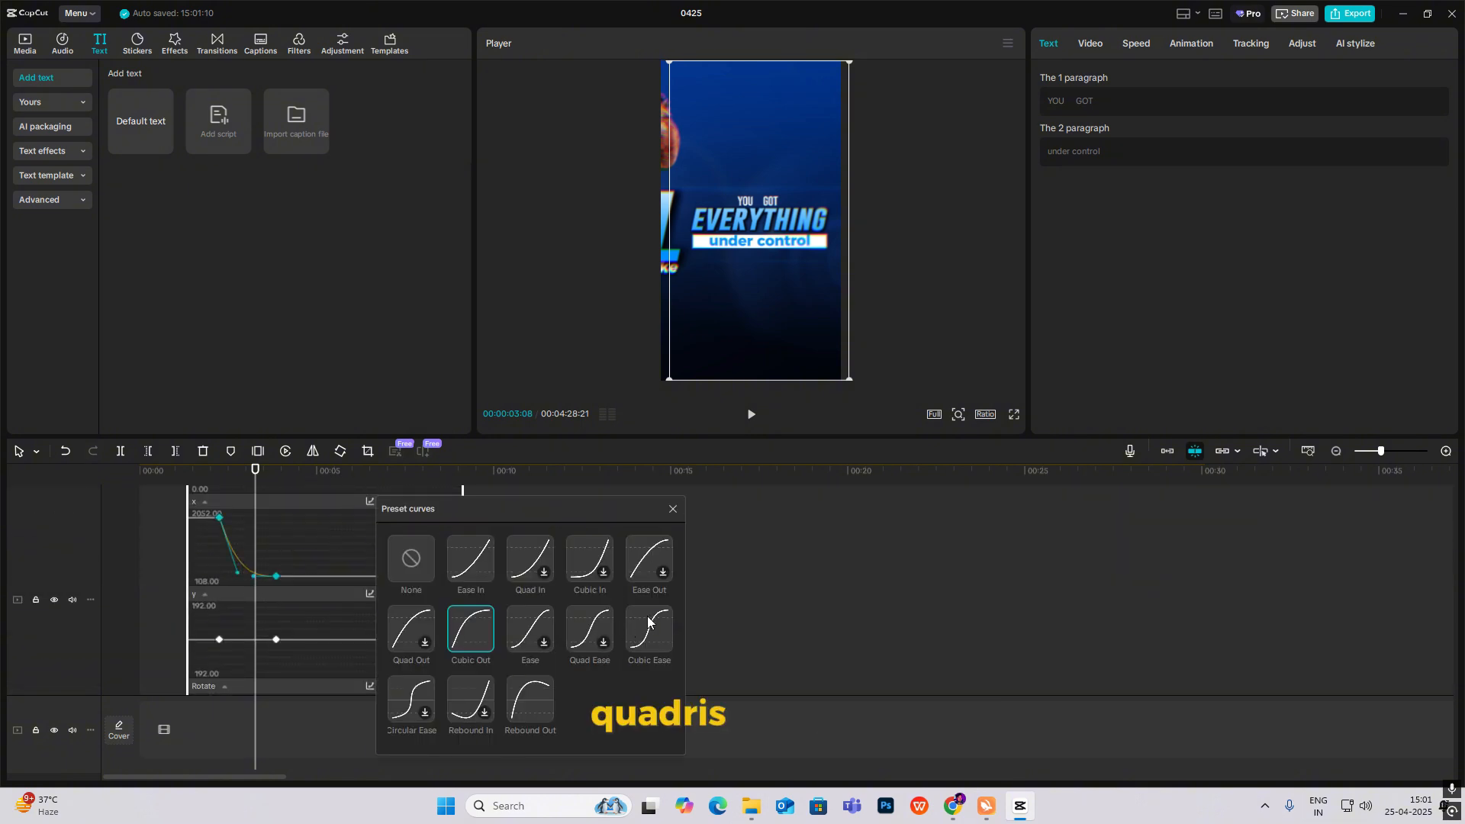
{"action": "left_click", "coordinate": [625, 621]}
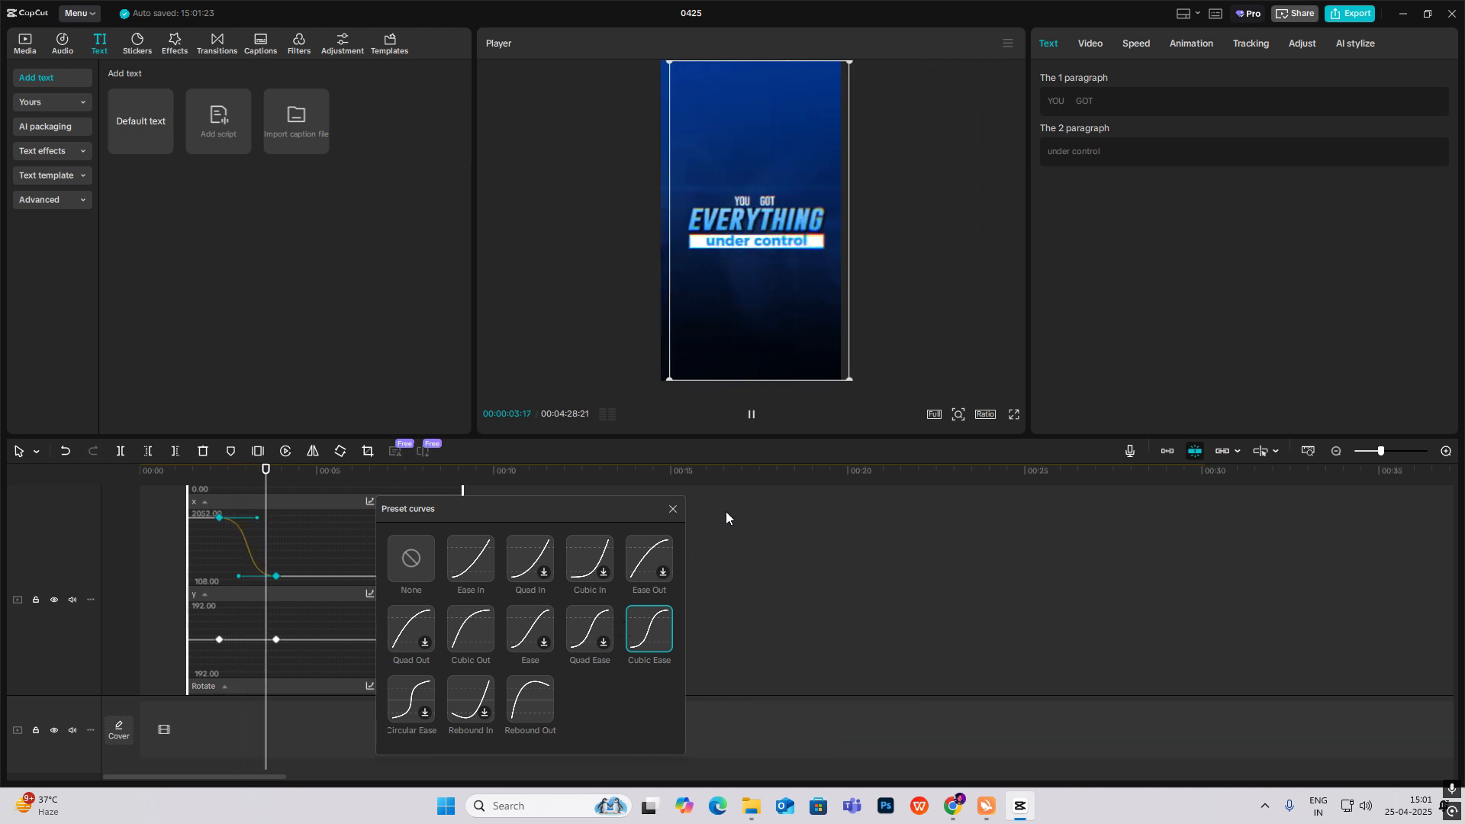
{"action": "left_click", "coordinate": [672, 508]}
{"action": "key", "text": "alt+k"}
Play the sequence from the beginning through the transition to the EVERYTHING text.
{"action": "left_click", "coordinate": [112, 508]}
{"action": "key", "text": "space"}
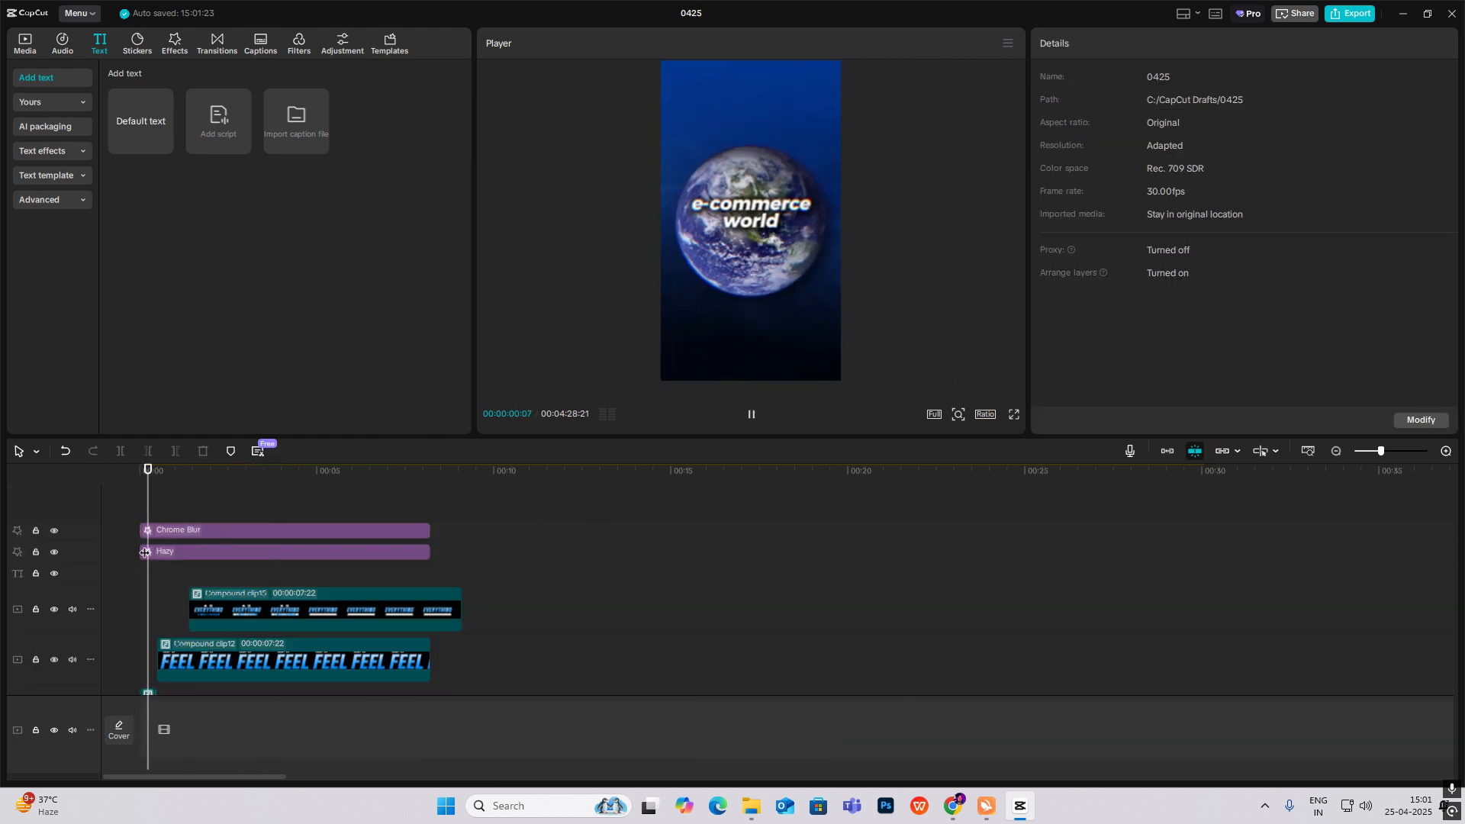
{"action": "scroll", "coordinate": [342, 557], "scroll_direction": "down", "scroll_amount": 1}
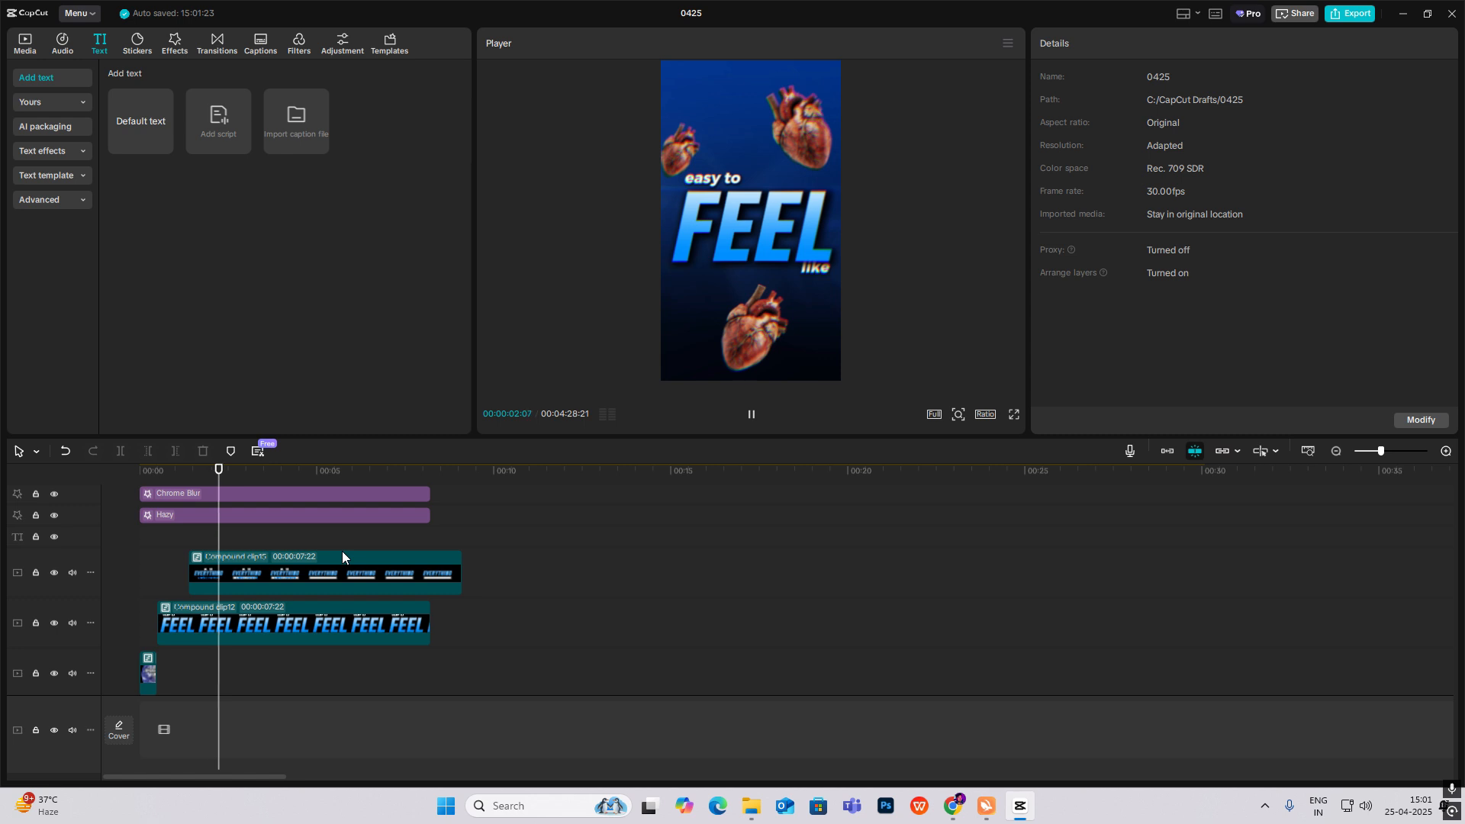
{"action": "key", "text": "space"}
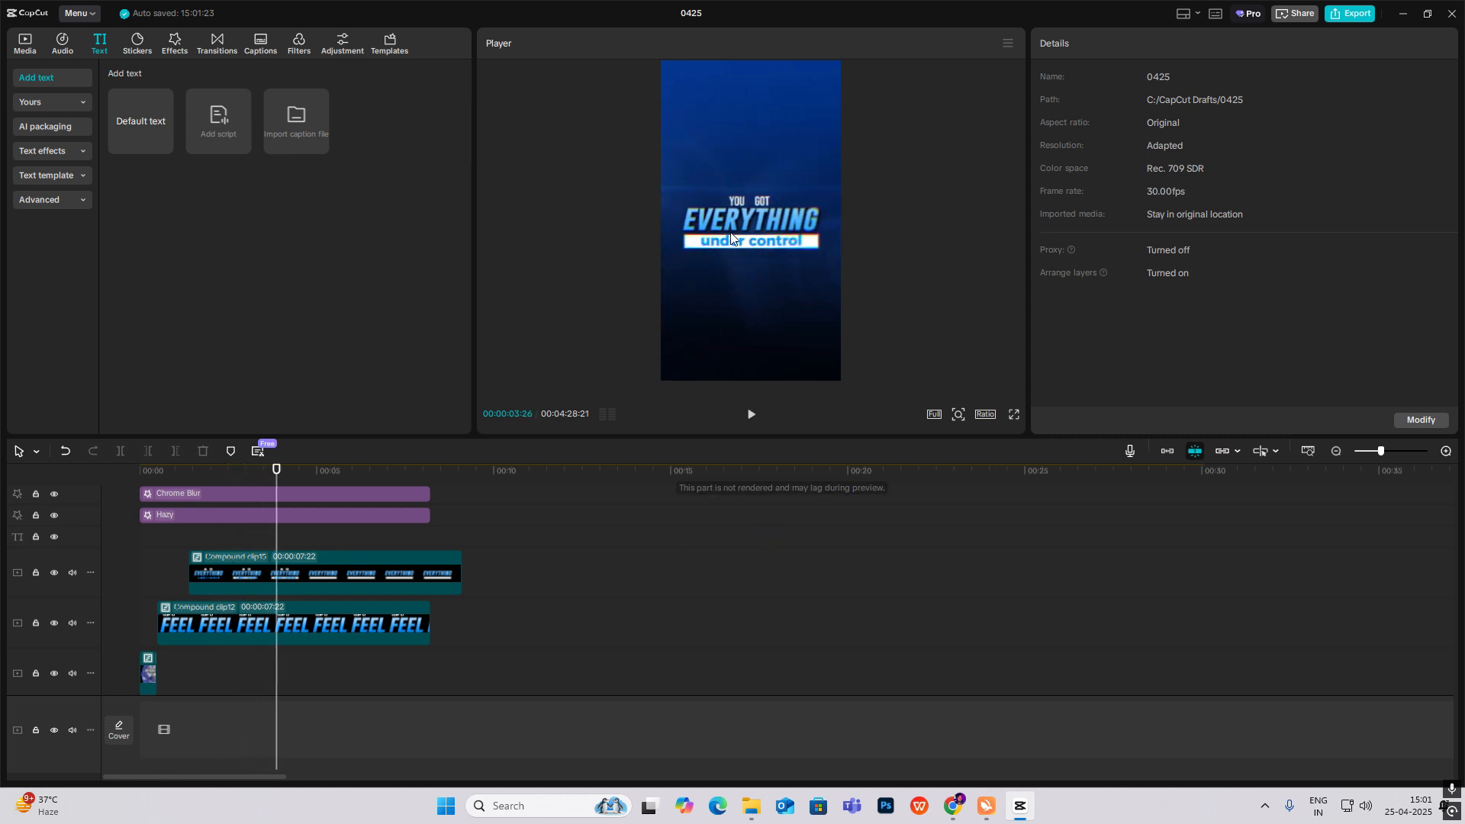
Open the EVERYTHING compound clip and move the playhead to 00:00:00:26.
{"action": "left_click", "coordinate": [244, 563]}
{"action": "double_click", "coordinate": [225, 555]}
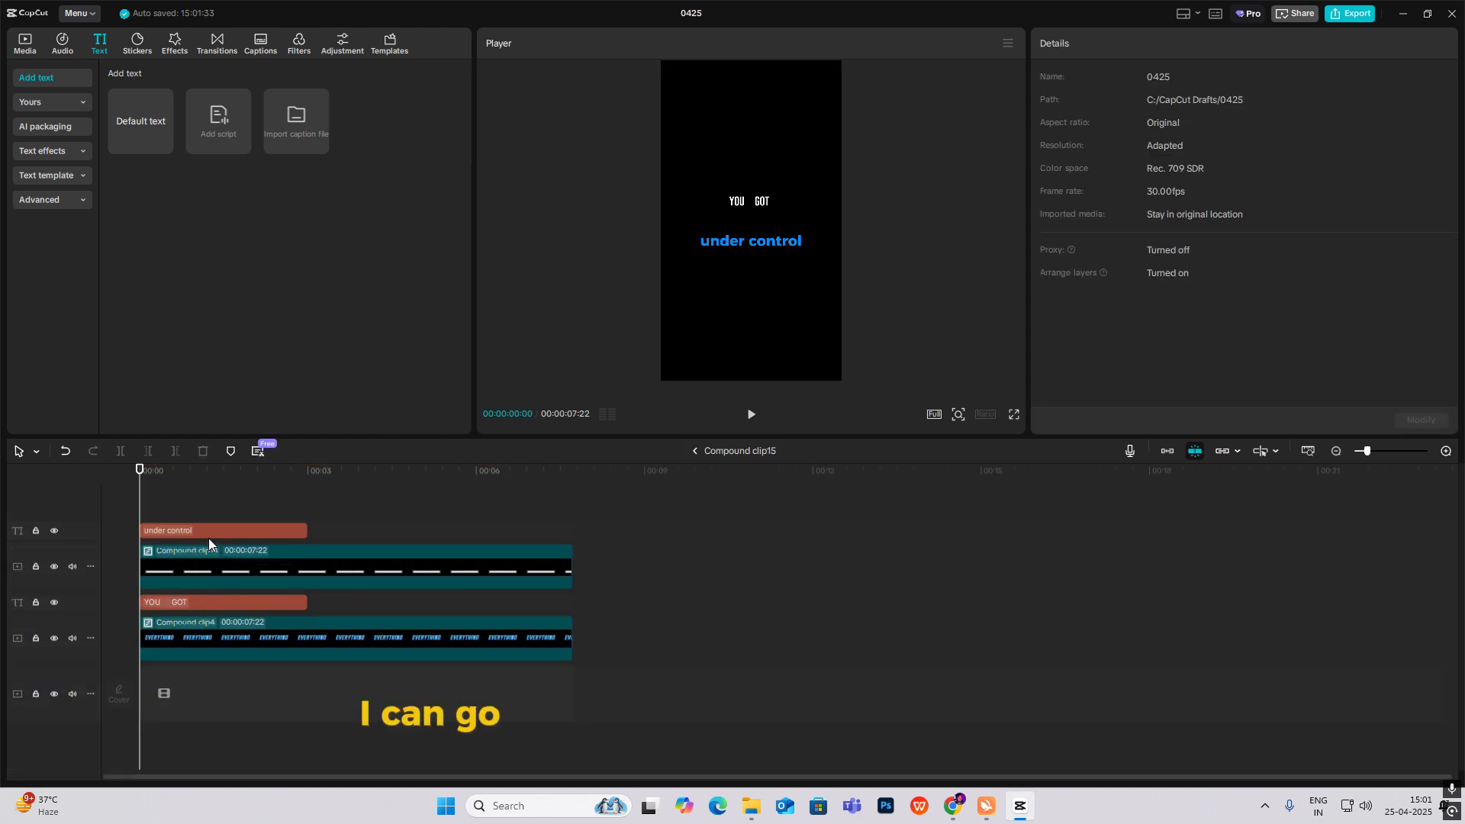
{"action": "left_click", "coordinate": [187, 496]}
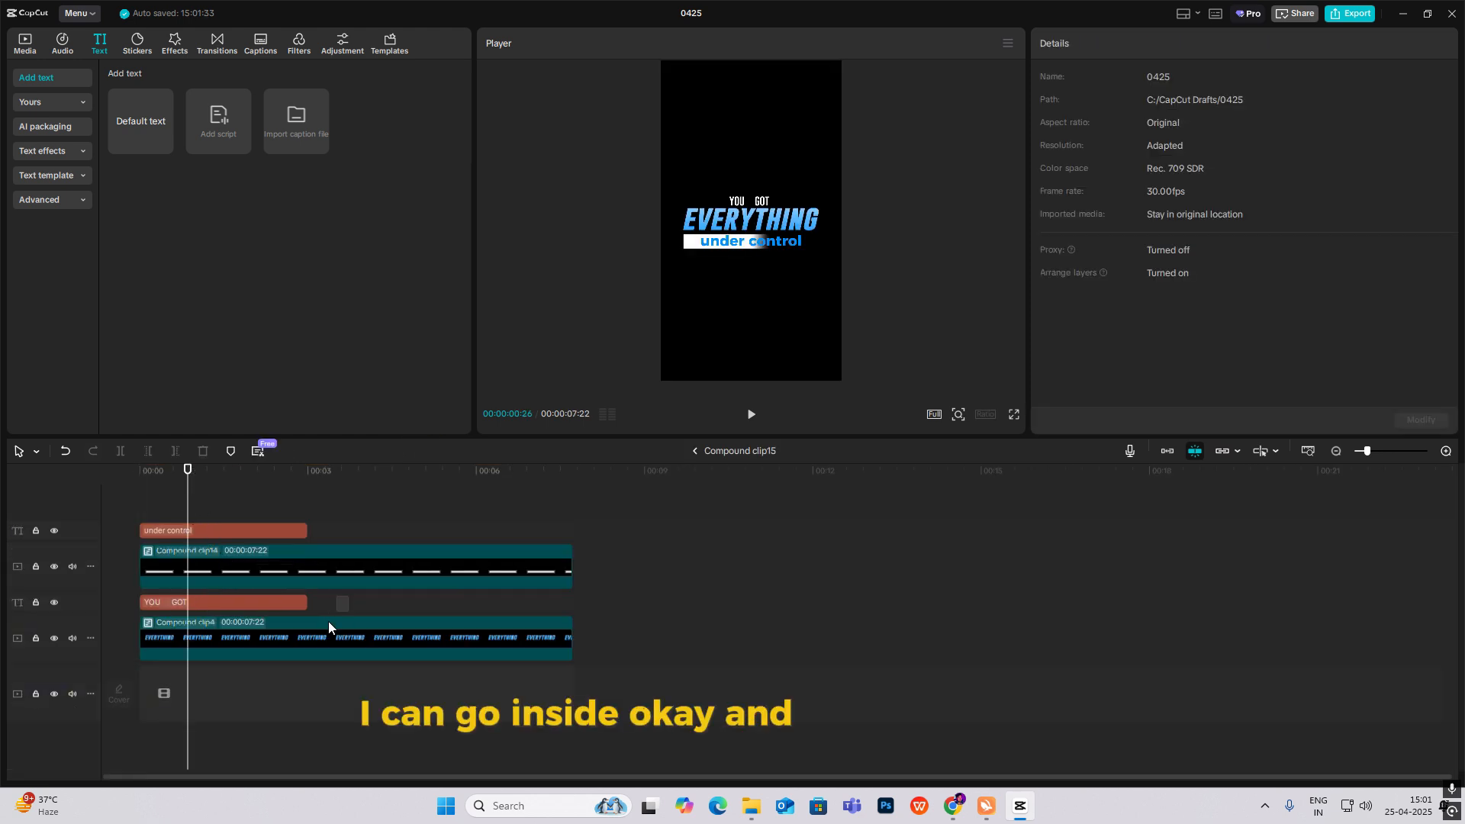
Try delaying the YOU GOT text and the EVERYTHING clip inside the compound clip, restoring their start at the beginning.
{"action": "left_click_drag", "start_coordinate": [328, 621], "coordinate": [316, 651]}
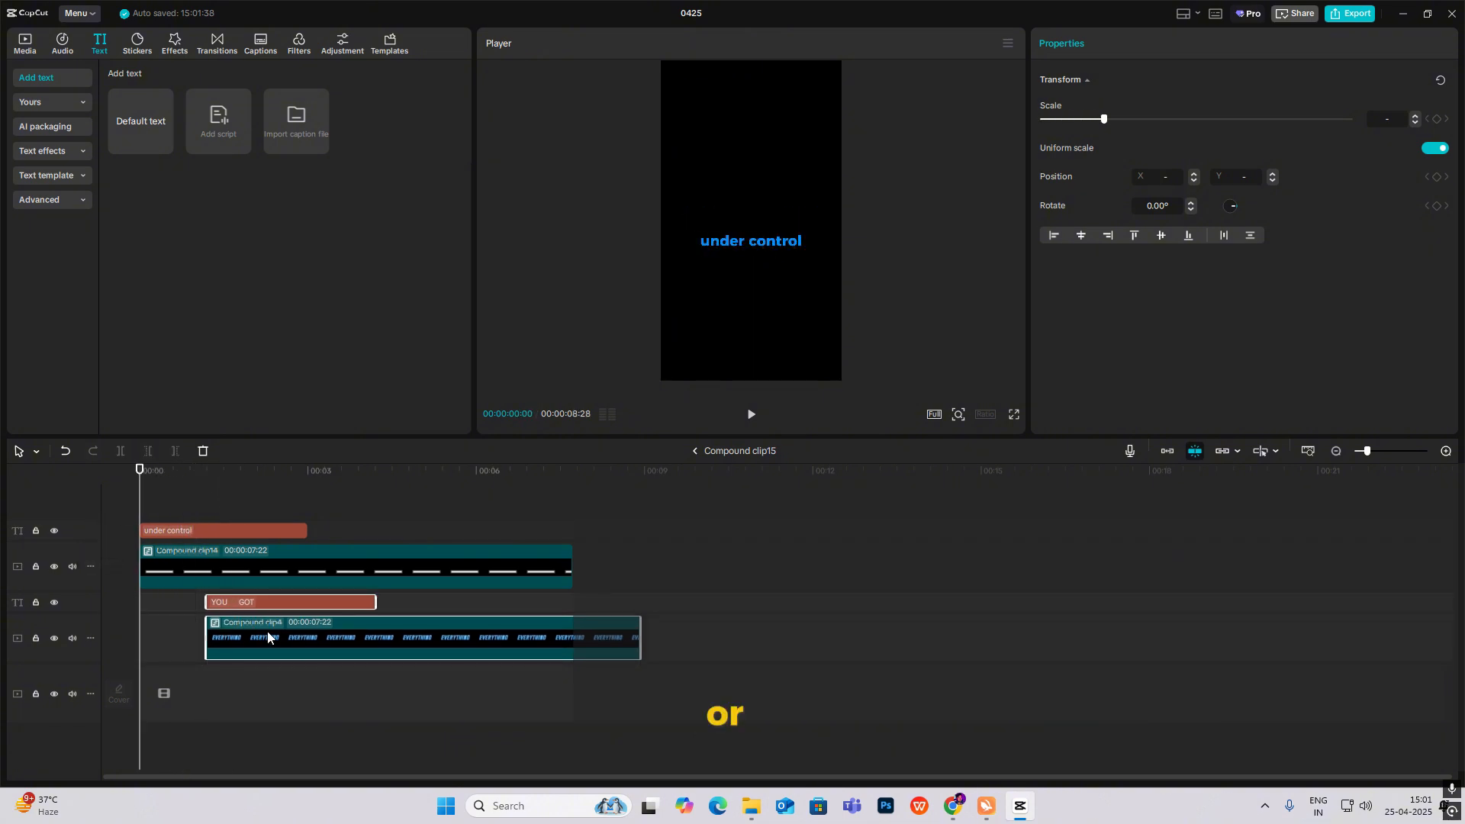
{"action": "left_click_drag", "start_coordinate": [267, 630], "coordinate": [168, 617]}
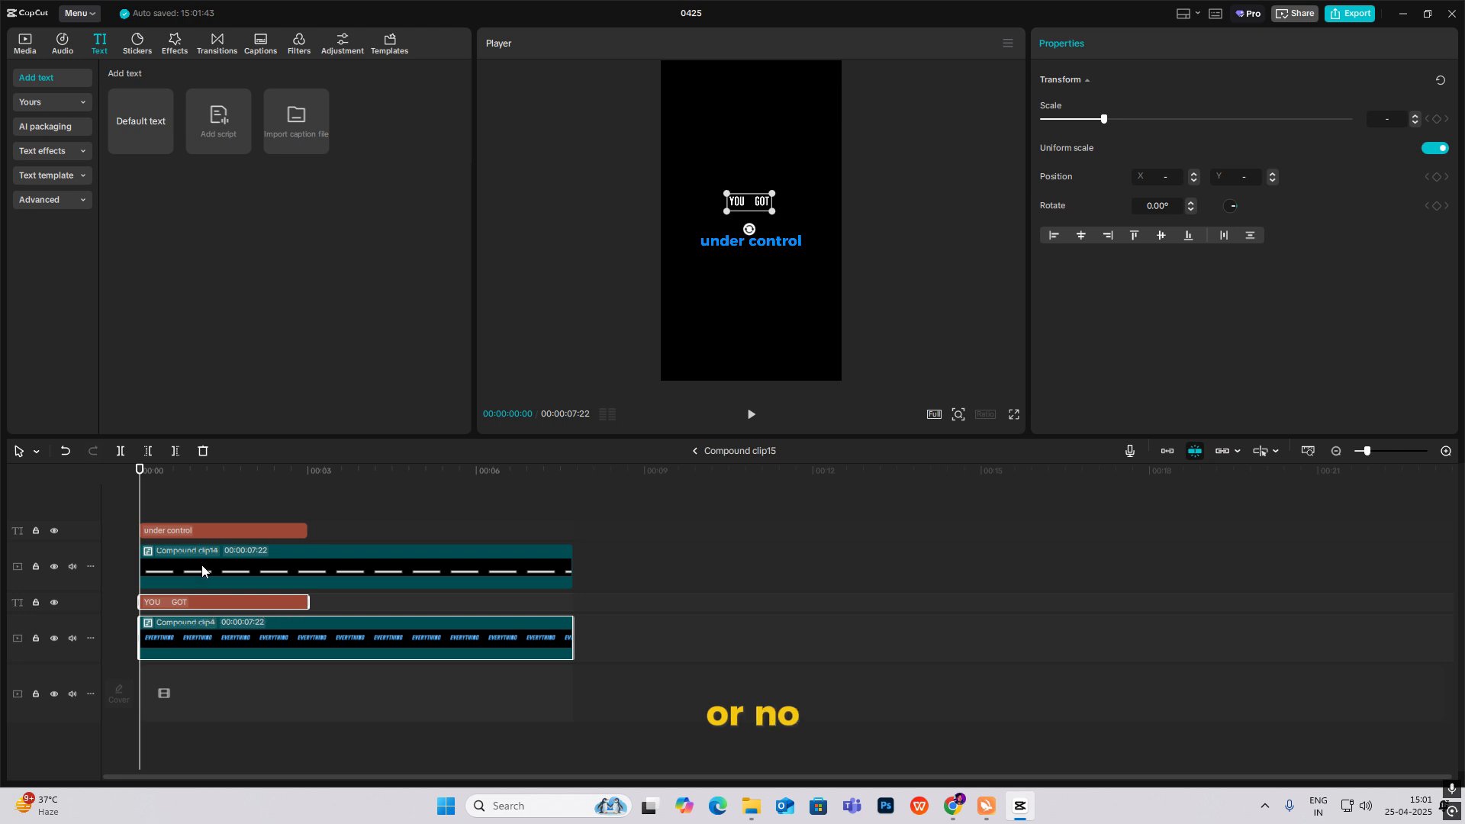
{"action": "left_click_drag", "start_coordinate": [141, 504], "coordinate": [238, 613]}
{"action": "left_click", "coordinate": [208, 605]}
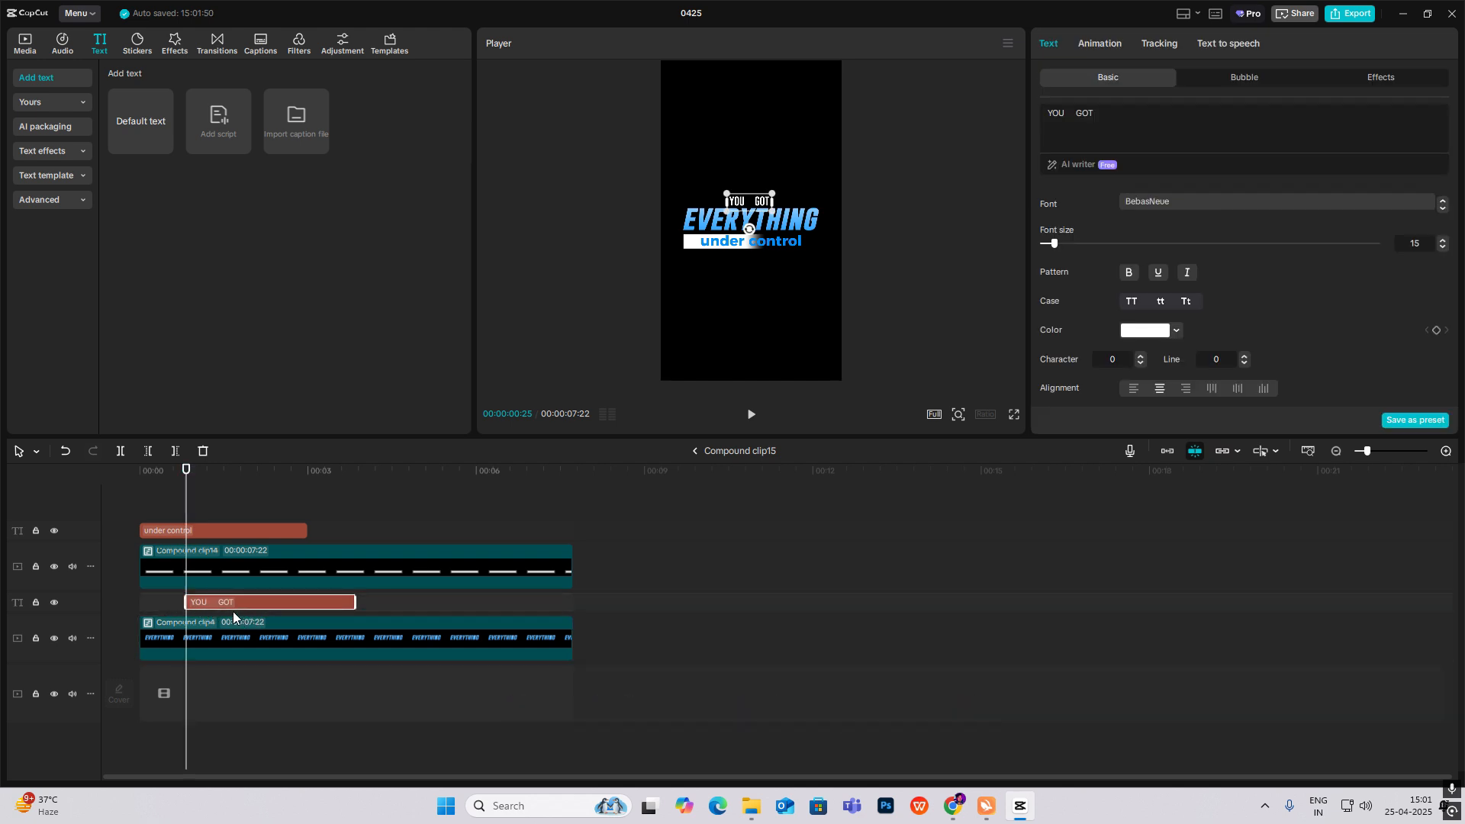
{"action": "key", "text": "ctrl+z"}
Shift the white bar clip to start about 25 frames into the compound clip, and return to the main timeline.
{"action": "left_click_drag", "start_coordinate": [226, 563], "coordinate": [268, 569]}
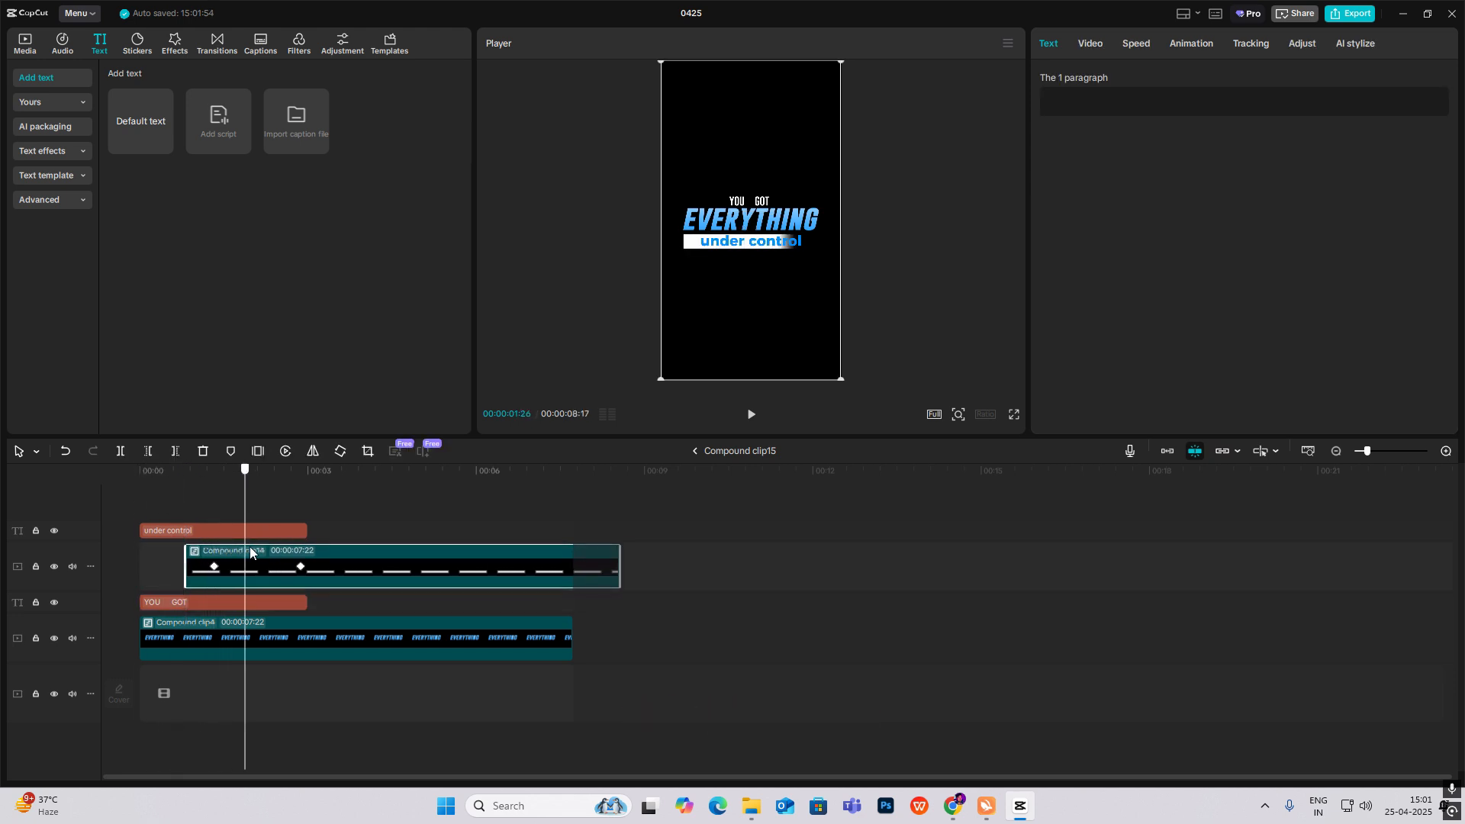
{"action": "left_click", "coordinate": [696, 450]}
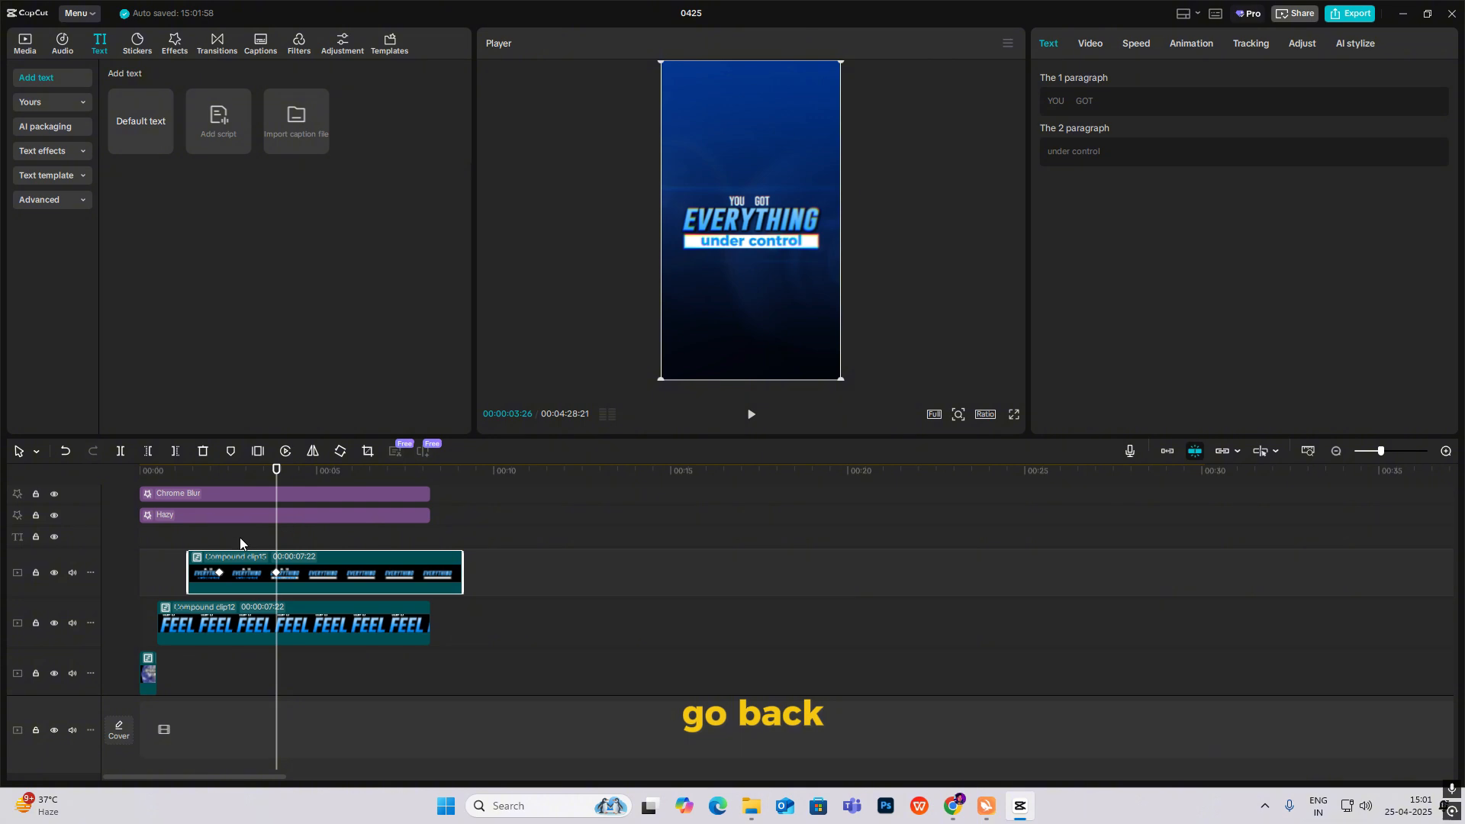
Play the main sequence from the start of the EVERYTHING clip through the slide transition.
{"action": "left_click", "coordinate": [188, 548]}
{"action": "key", "text": "space"}
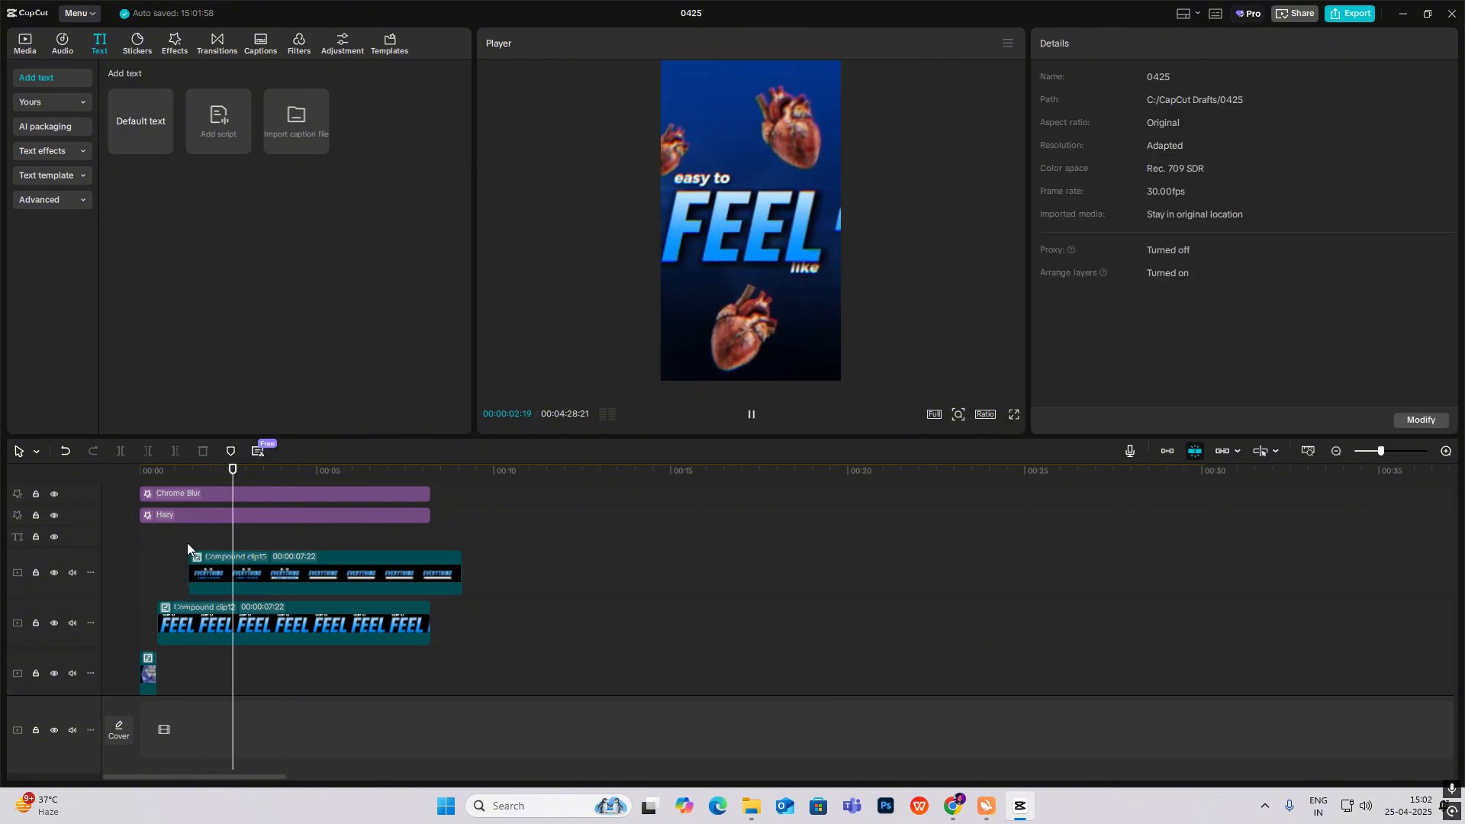
{"action": "key", "text": "space"}
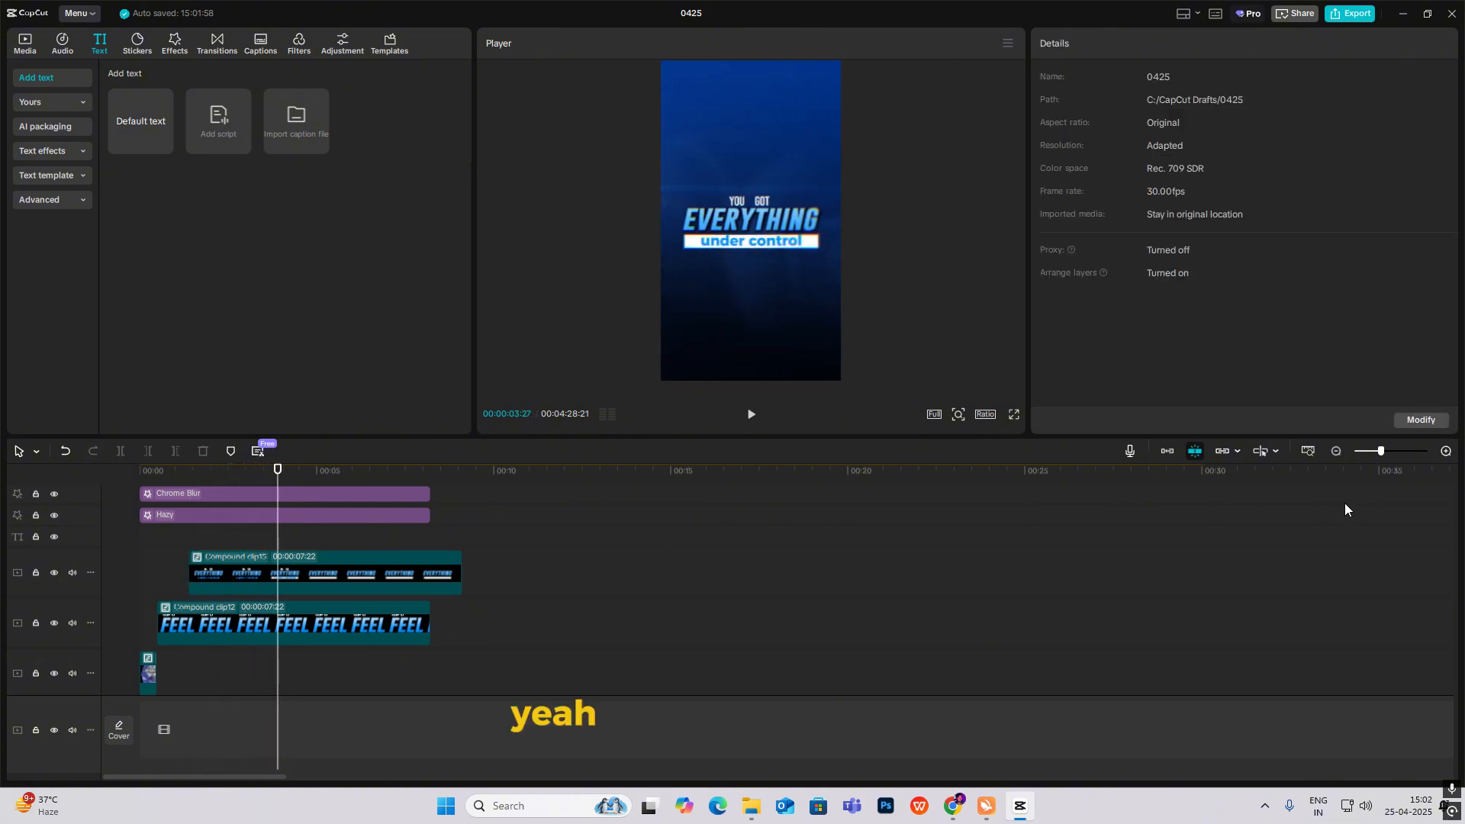
{"action": "left_click", "coordinate": [1336, 451]}
{"action": "scroll", "coordinate": [569, 639], "scroll_direction": "down", "scroll_amount": 3}
{"action": "left_click_drag", "start_coordinate": [521, 547], "coordinate": [195, 569]}
{"action": "scroll", "coordinate": [195, 569], "scroll_direction": "up", "scroll_amount": 1}
{"action": "scroll", "coordinate": [195, 569], "scroll_direction": "up", "scroll_amount": 2}
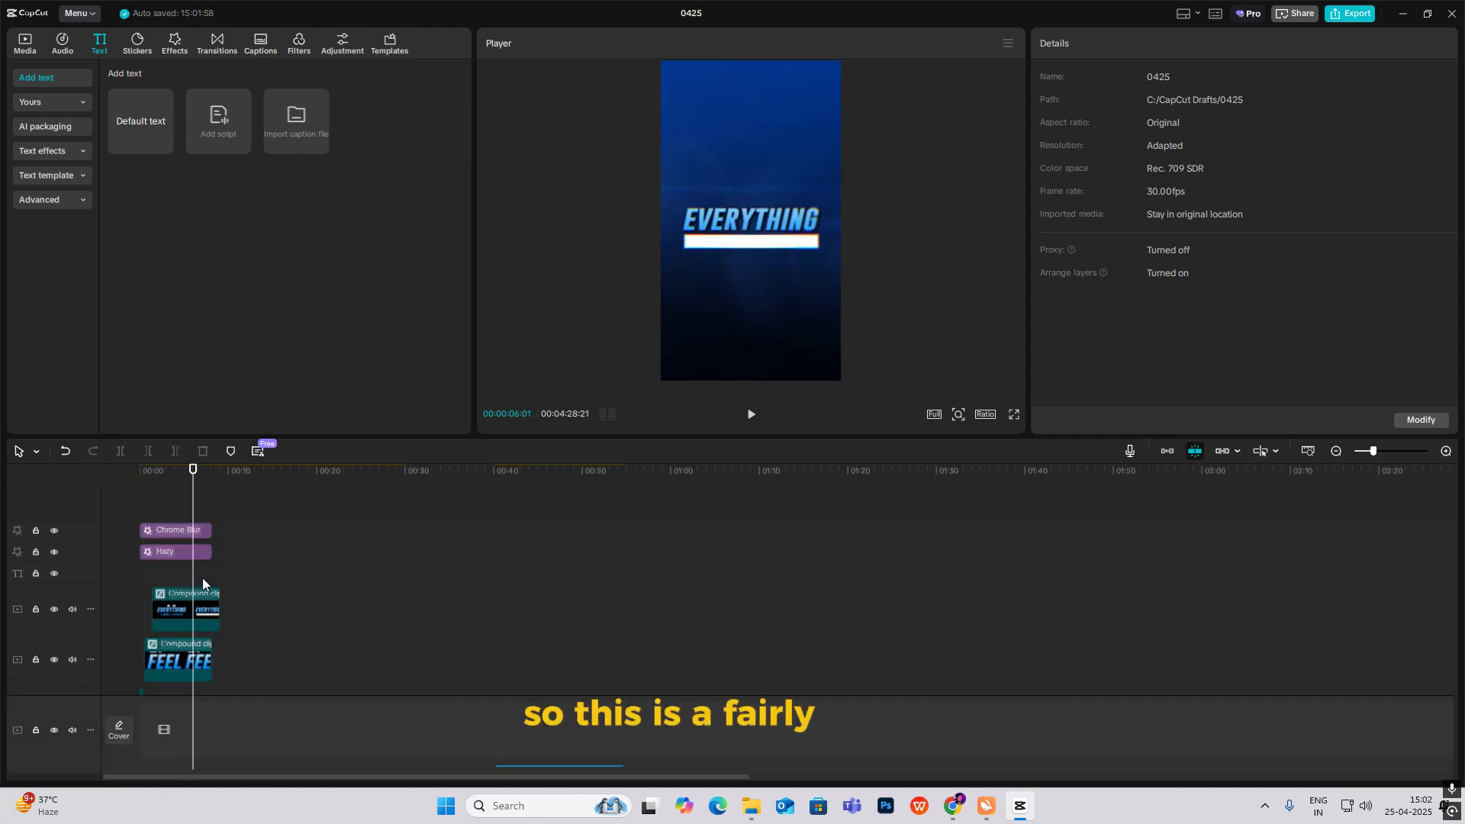
{"action": "left_click", "coordinate": [1445, 454]}
{"action": "left_click", "coordinate": [1445, 455]}
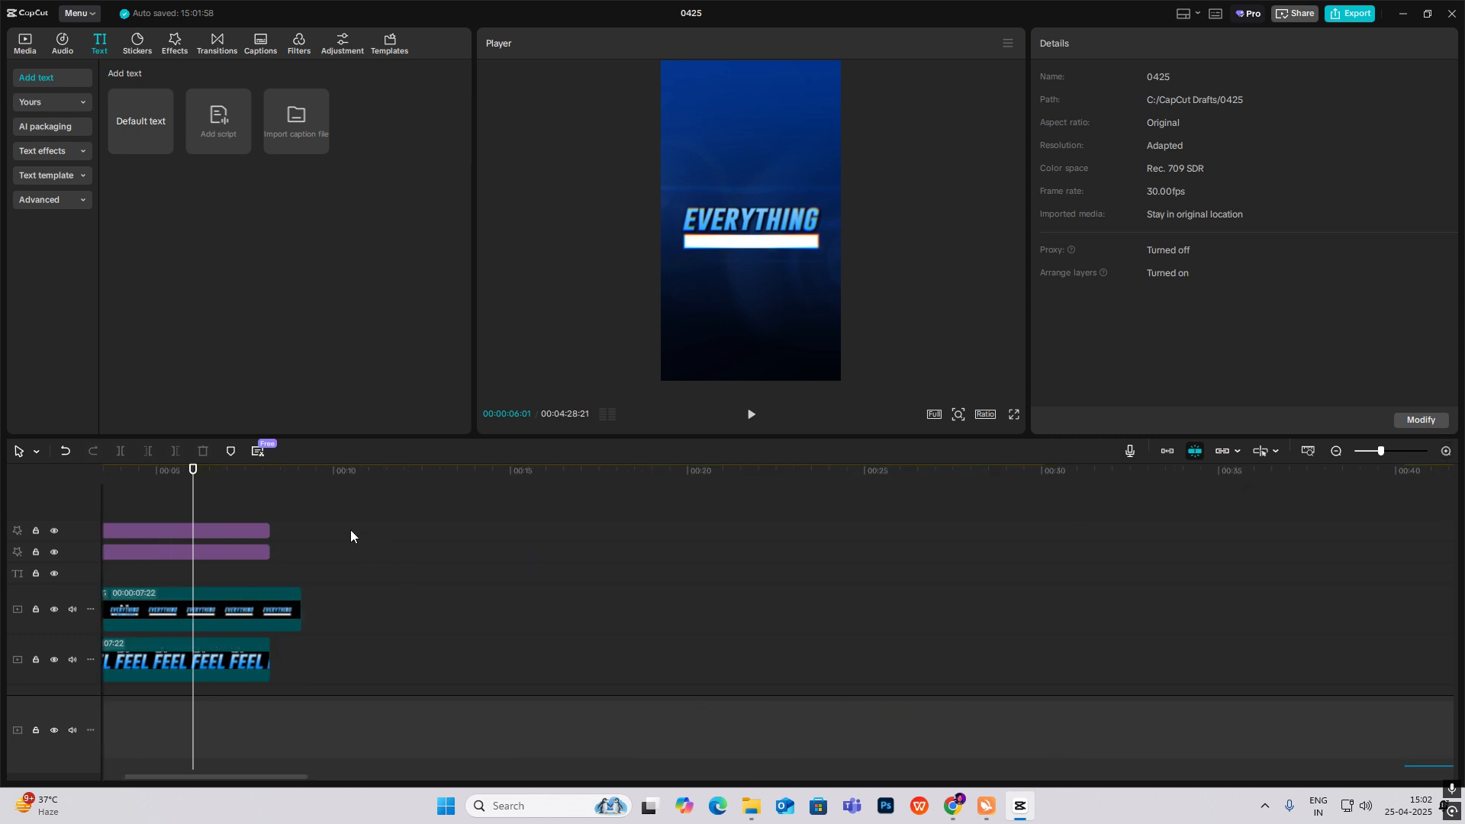
Add Transform and Blend keyframes to the EVERYTHING clip at 00:00:04:02.
{"action": "left_click_drag", "start_coordinate": [192, 505], "coordinate": [198, 561]}
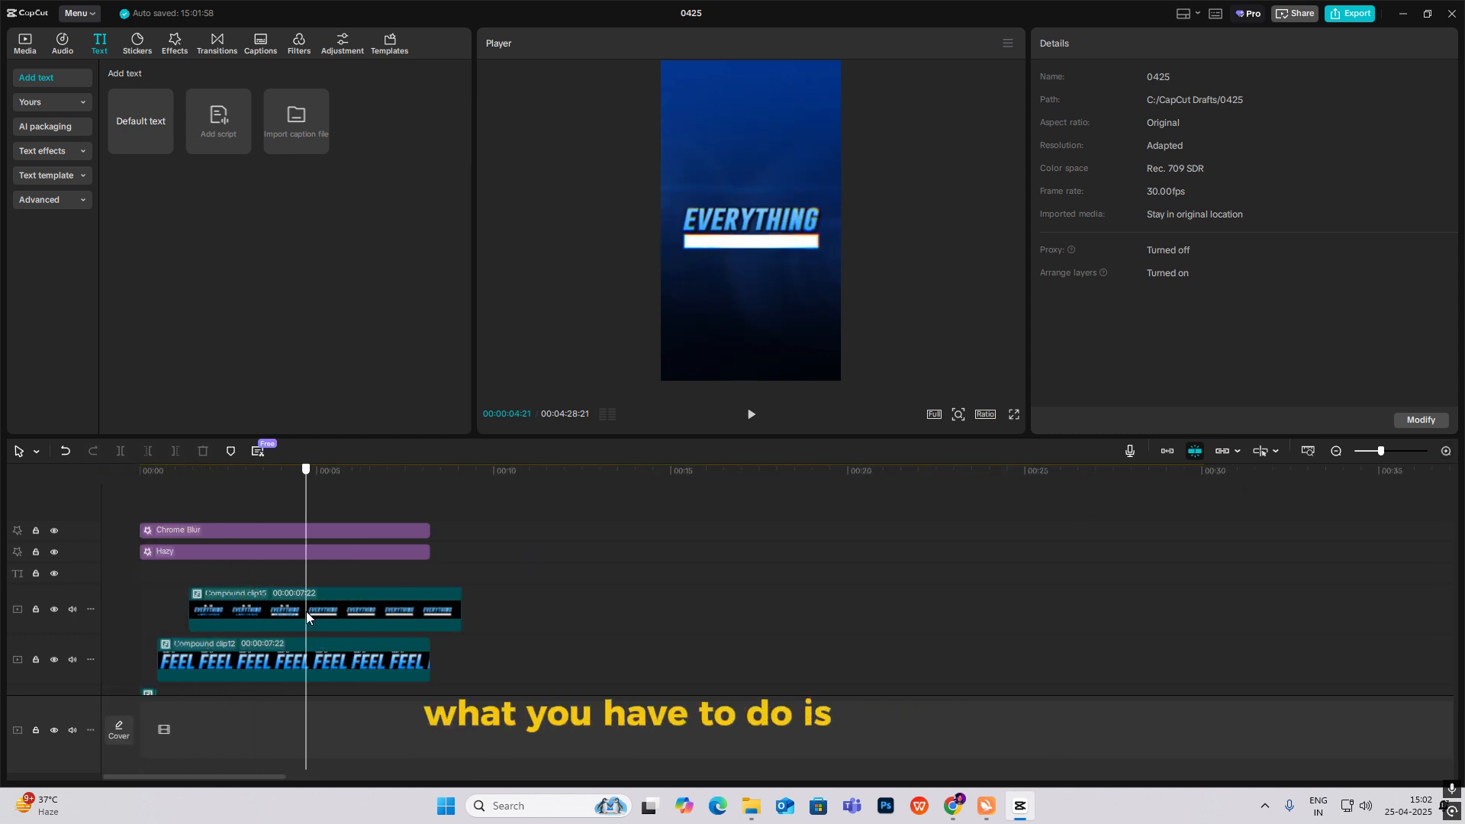
{"action": "left_click", "coordinate": [284, 611]}
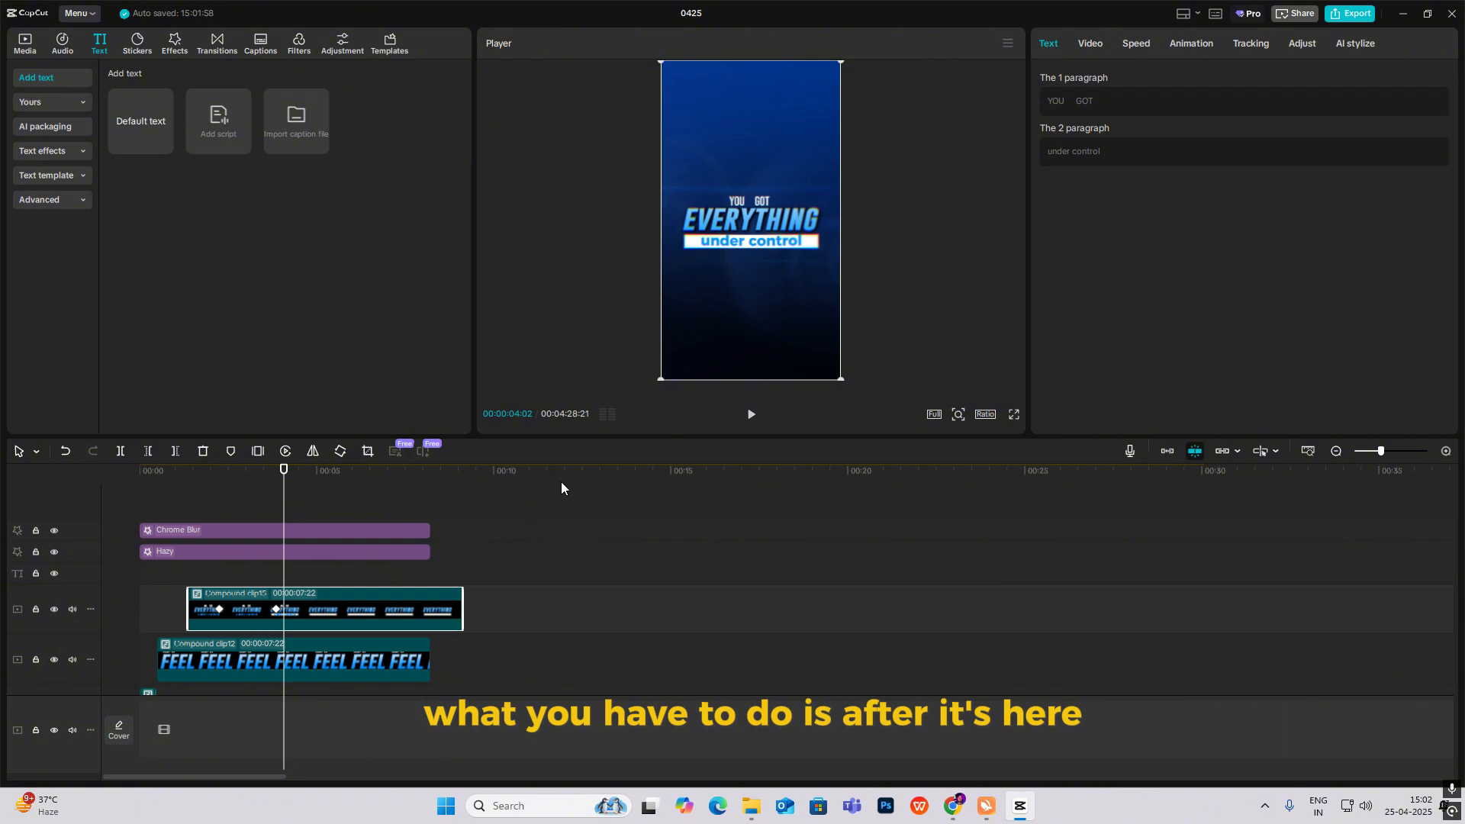
{"action": "left_click", "coordinate": [1092, 43]}
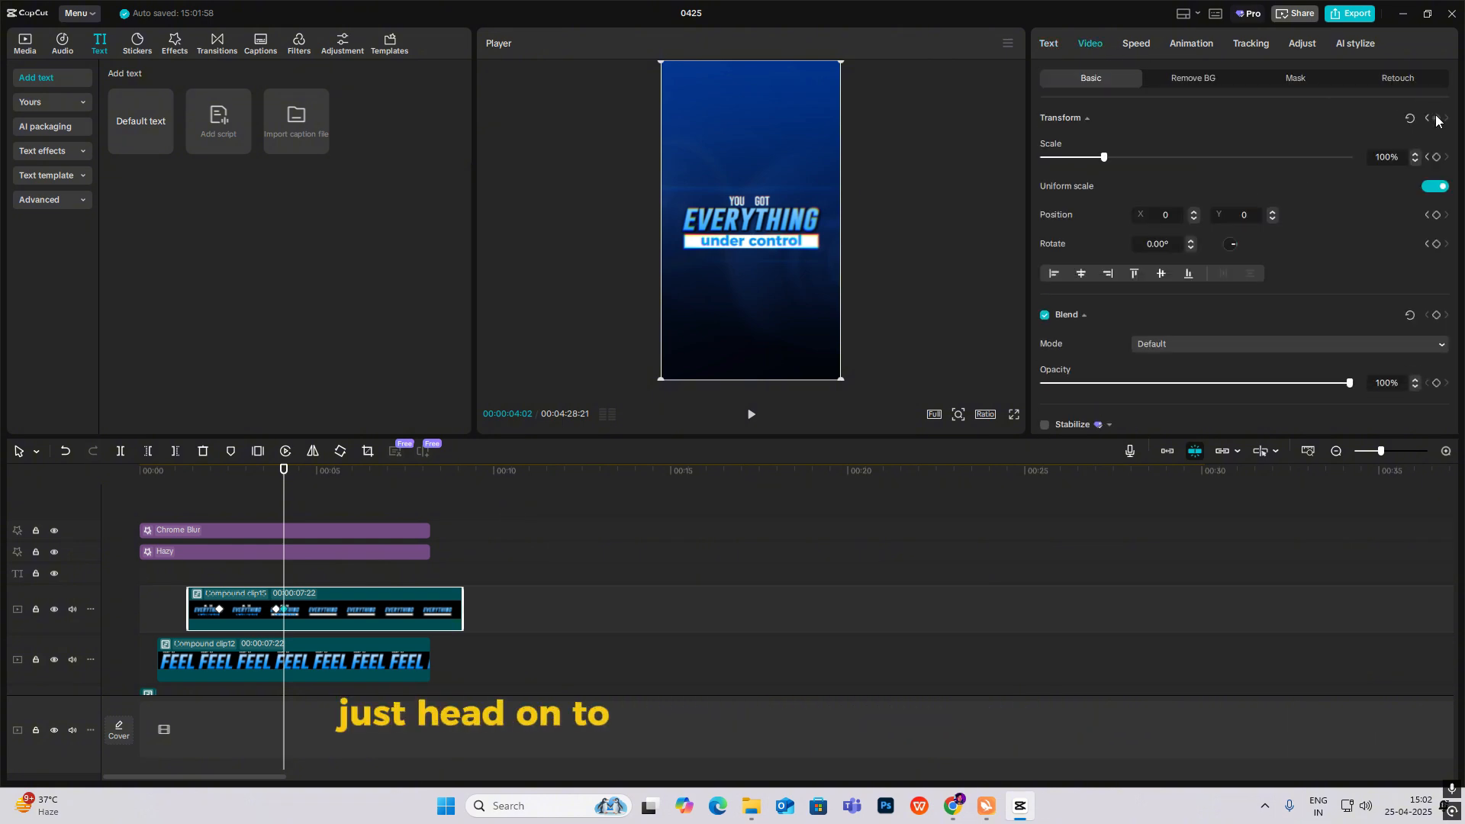
{"action": "left_click", "coordinate": [1436, 119]}
{"action": "left_click", "coordinate": [1437, 316]}
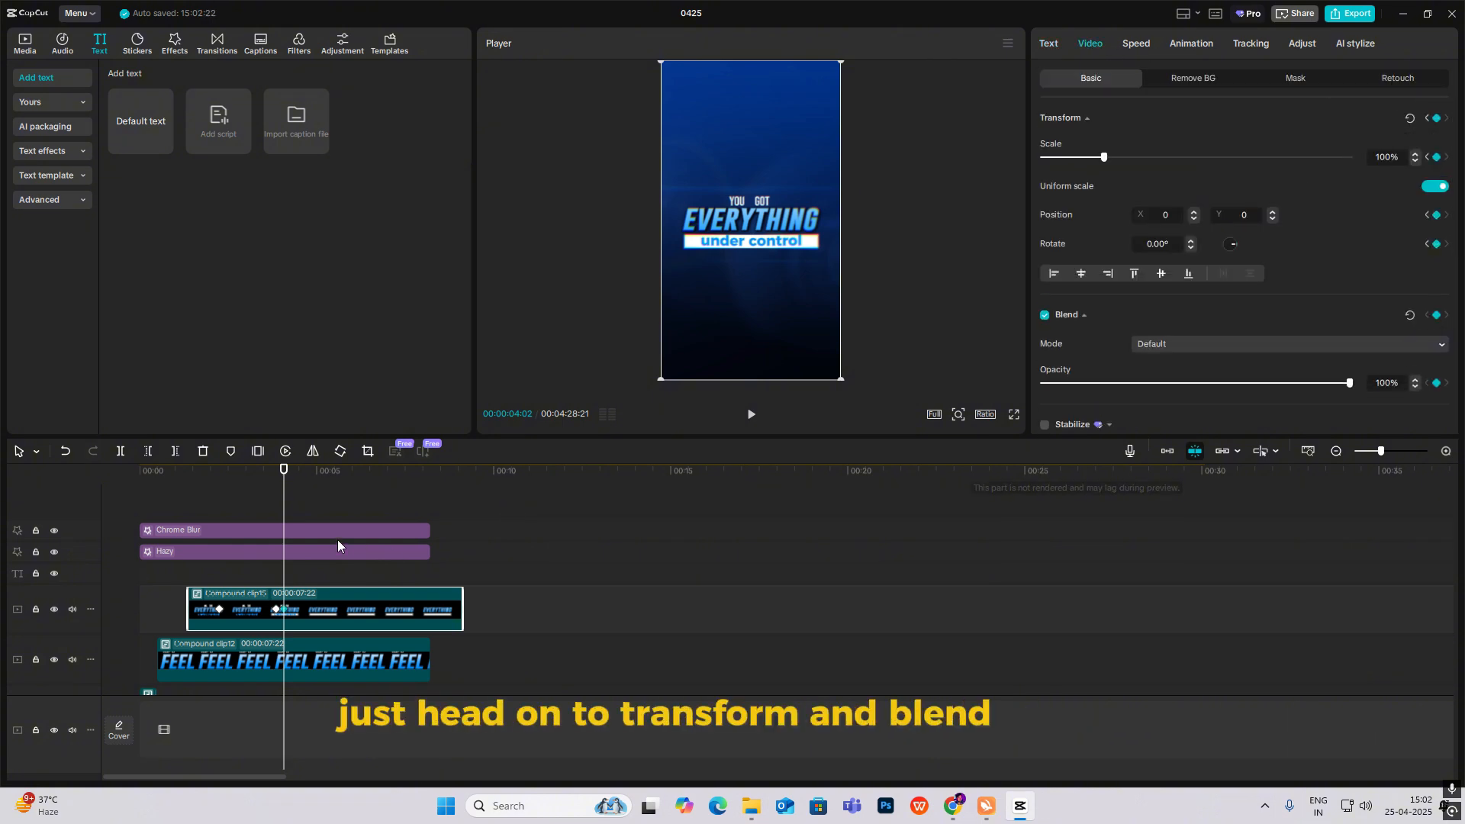
Place the main playhead at 00:00:05:25, and extend the YOU GOT and under control texts to the EVERYTHING layer's end inside the compound clip.
{"action": "left_click_drag", "start_coordinate": [284, 511], "coordinate": [347, 532]}
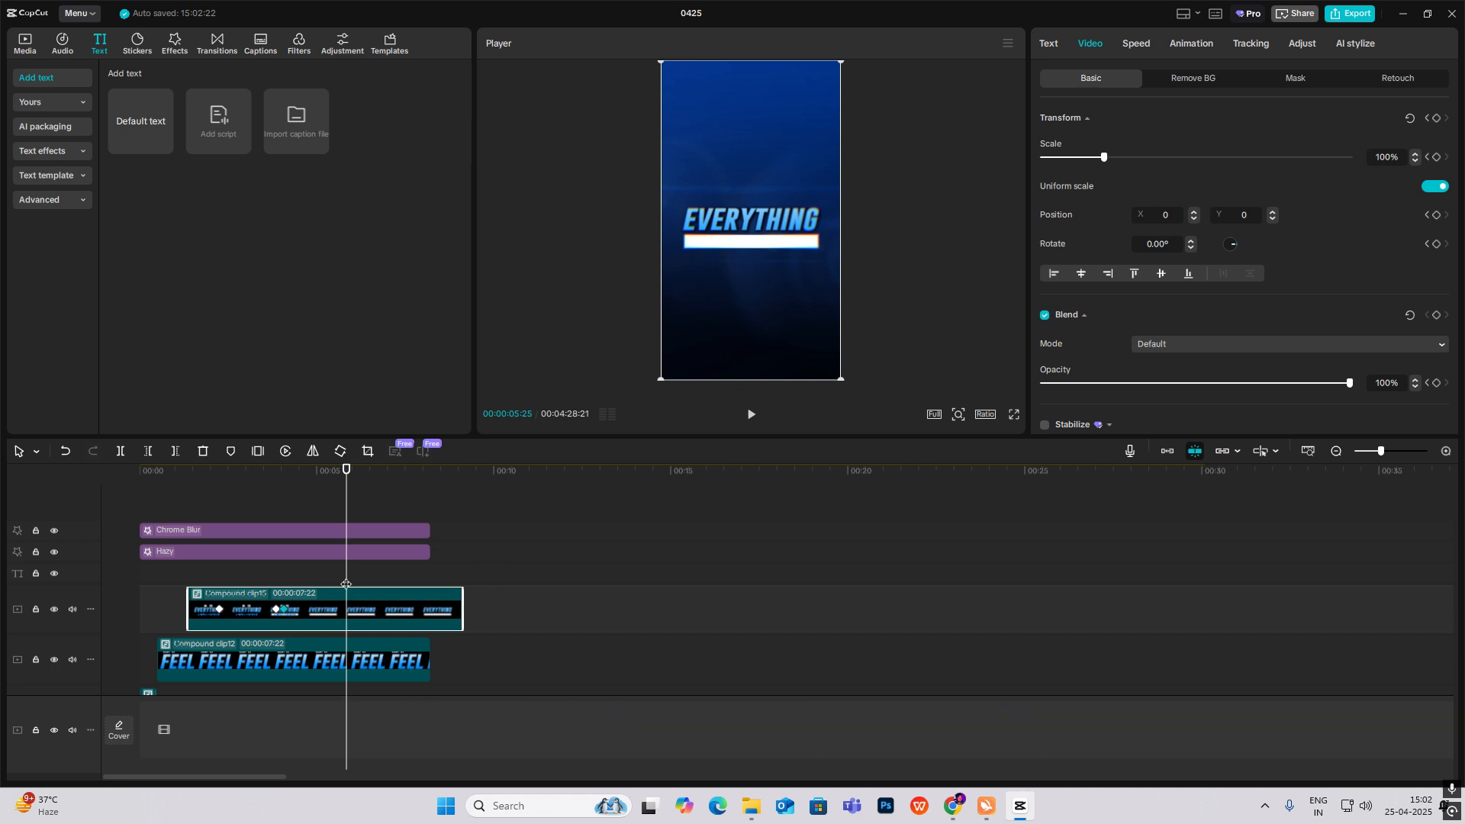
{"action": "double_click", "coordinate": [226, 594]}
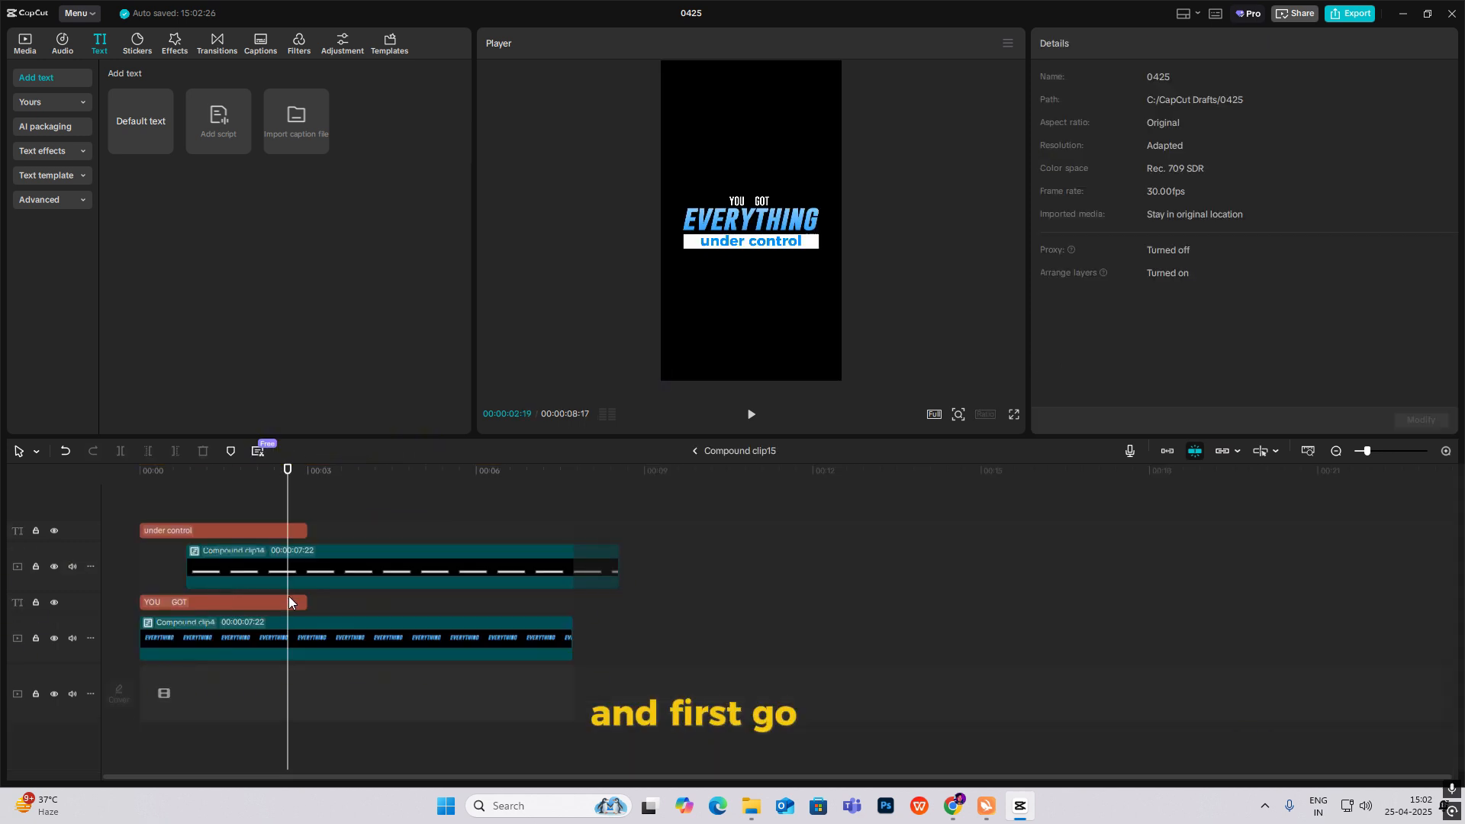
{"action": "left_click", "coordinate": [546, 607]}
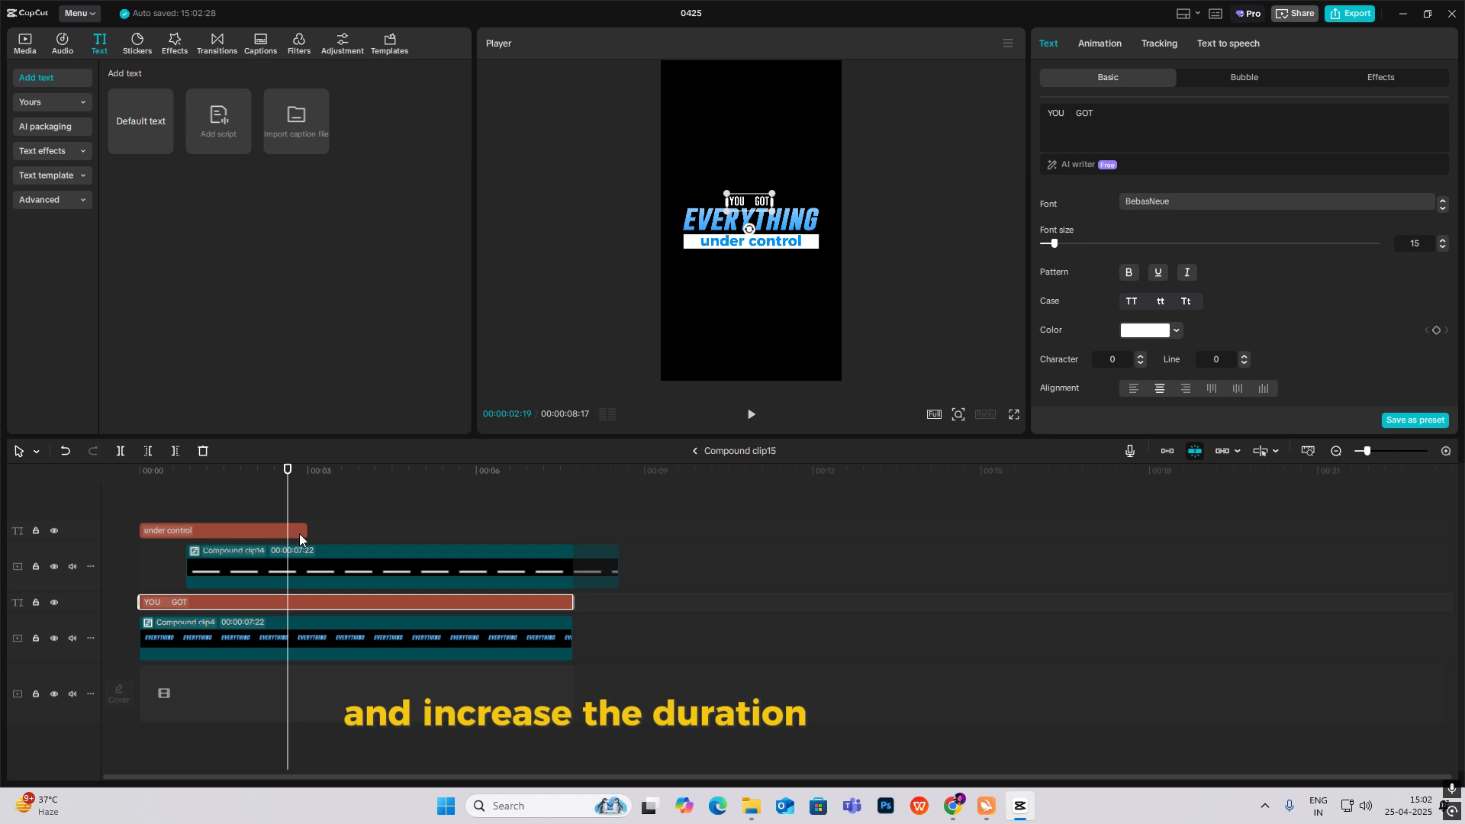
{"action": "left_click_drag", "start_coordinate": [307, 531], "coordinate": [573, 530]}
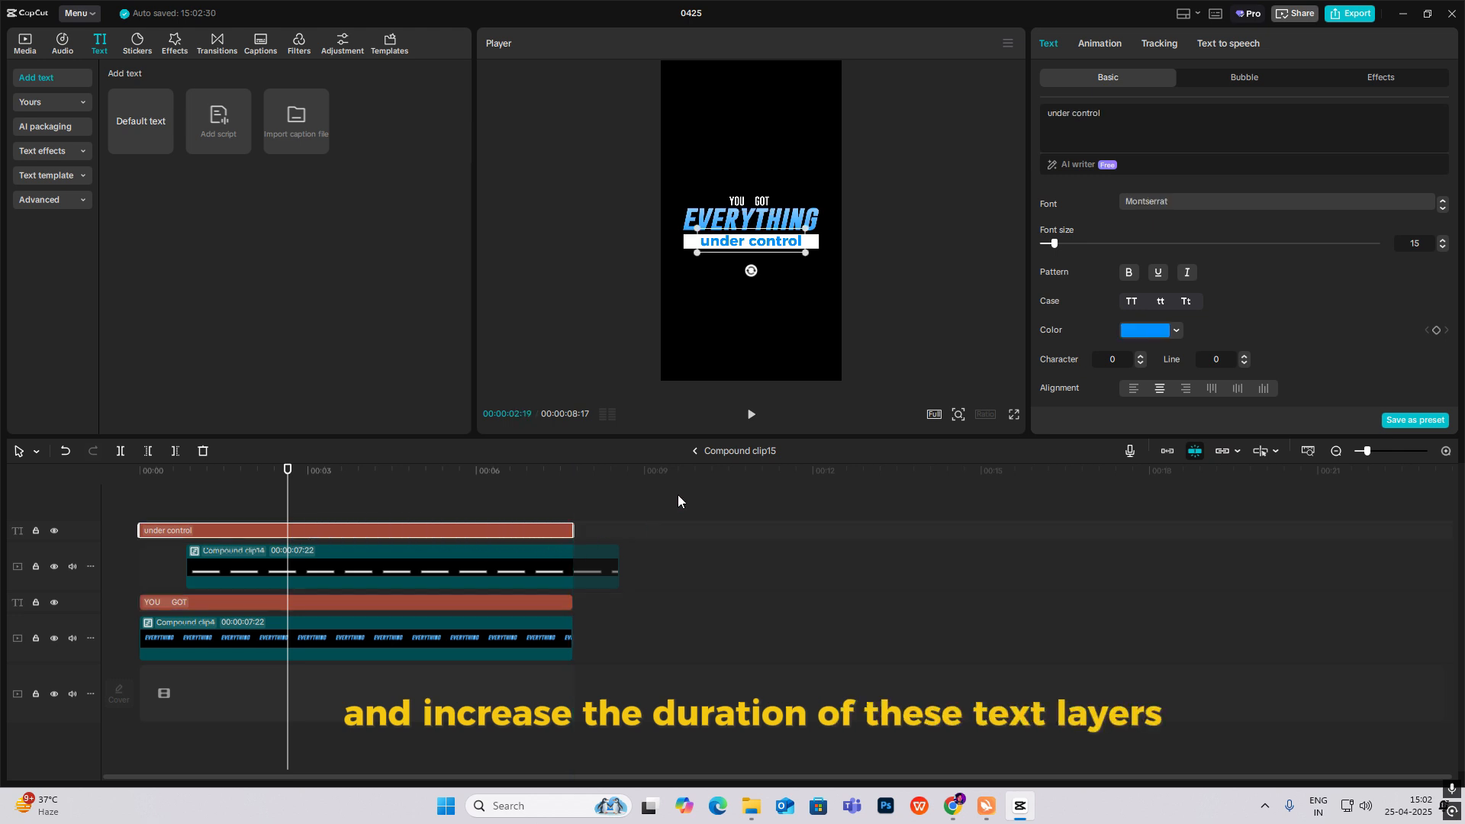
{"action": "left_click", "coordinate": [693, 450]}
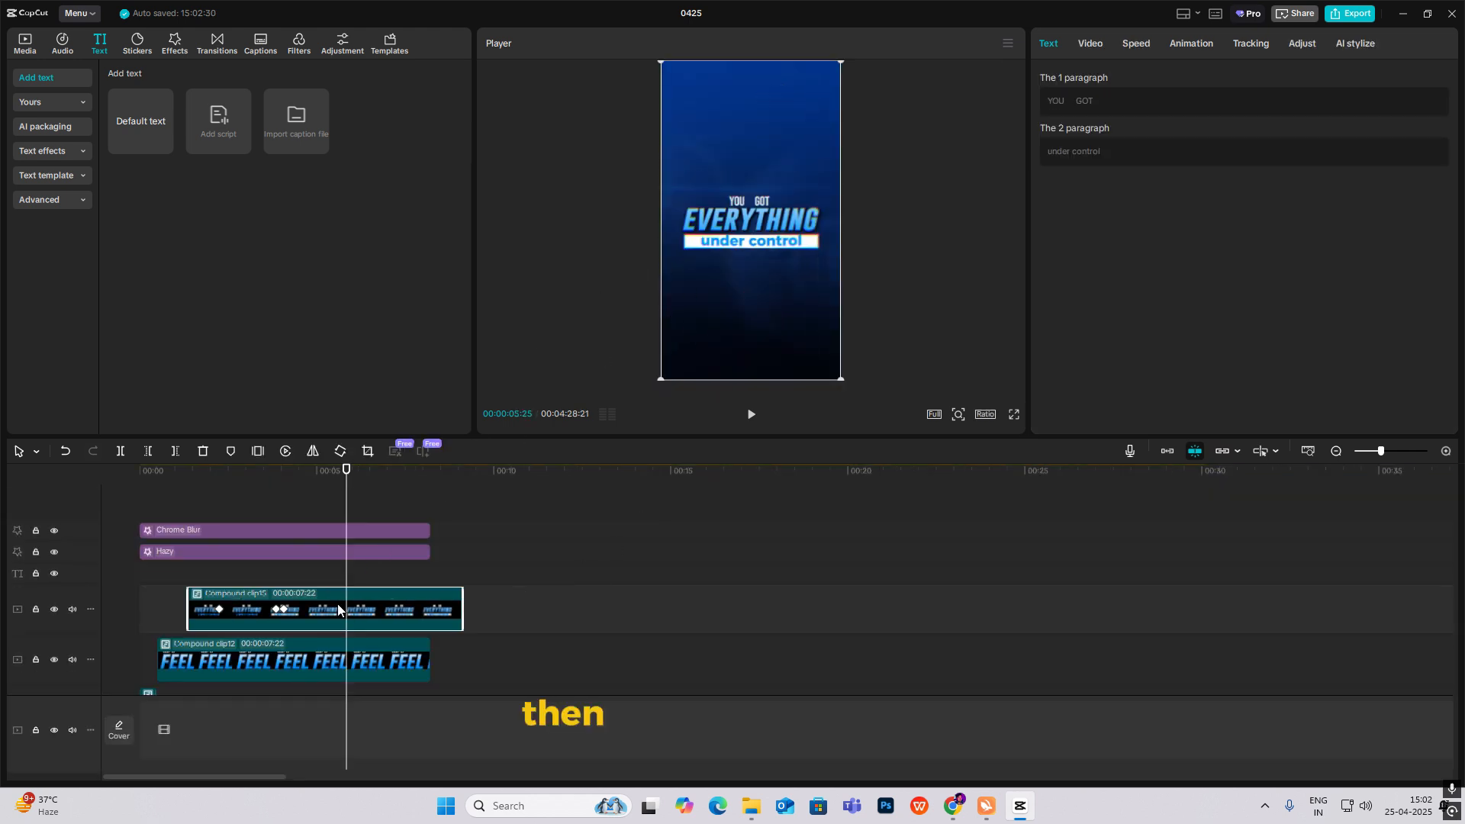
At 00:00:05:25, set the EVERYTHING clip's scale to 69%, rotation to 123.40° and opacity to 0%, and scrub through the exit.
{"action": "left_click", "coordinate": [1106, 52]}
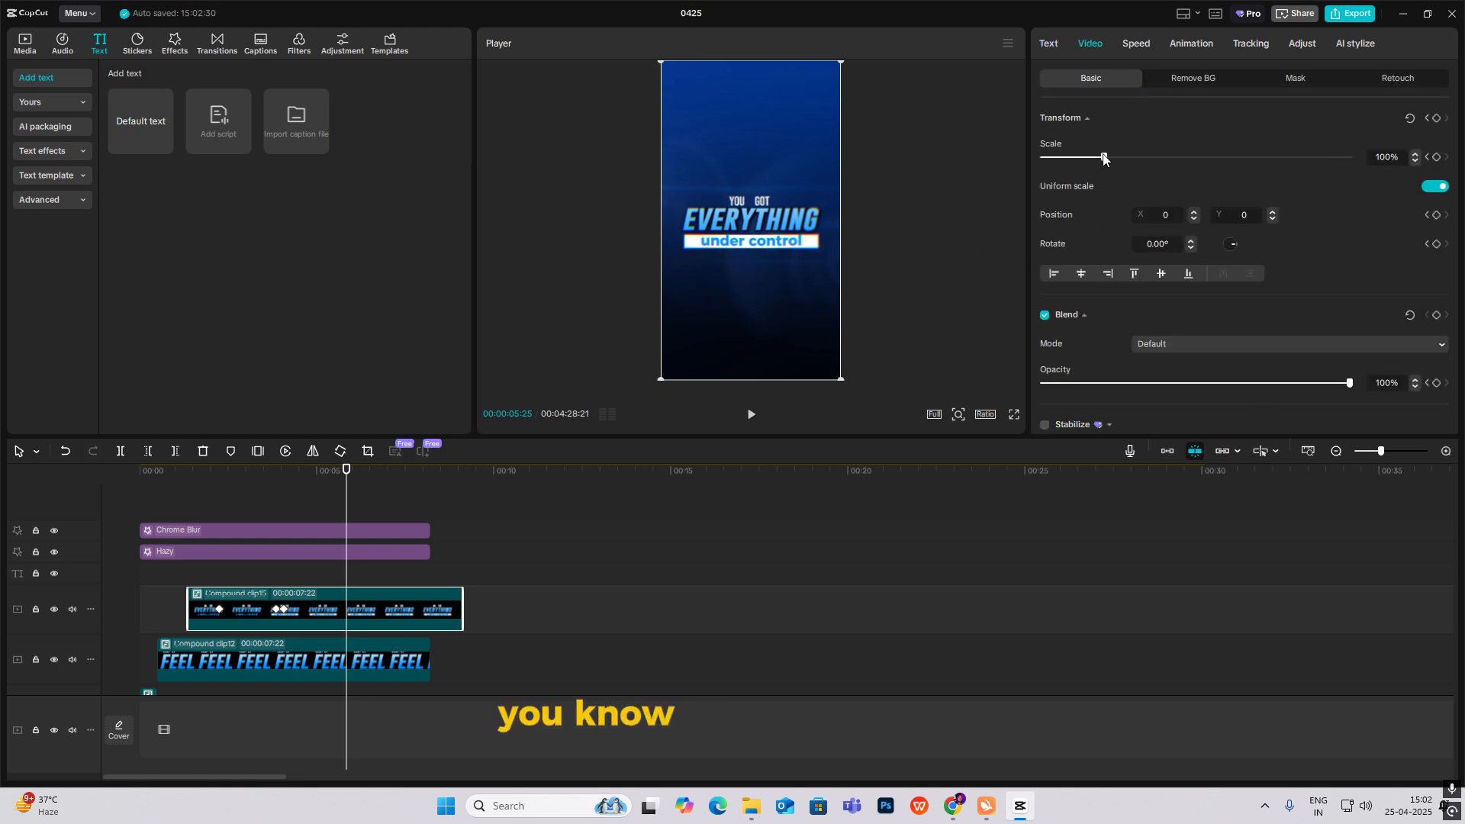
{"action": "left_click_drag", "start_coordinate": [1104, 157], "coordinate": [1085, 158]}
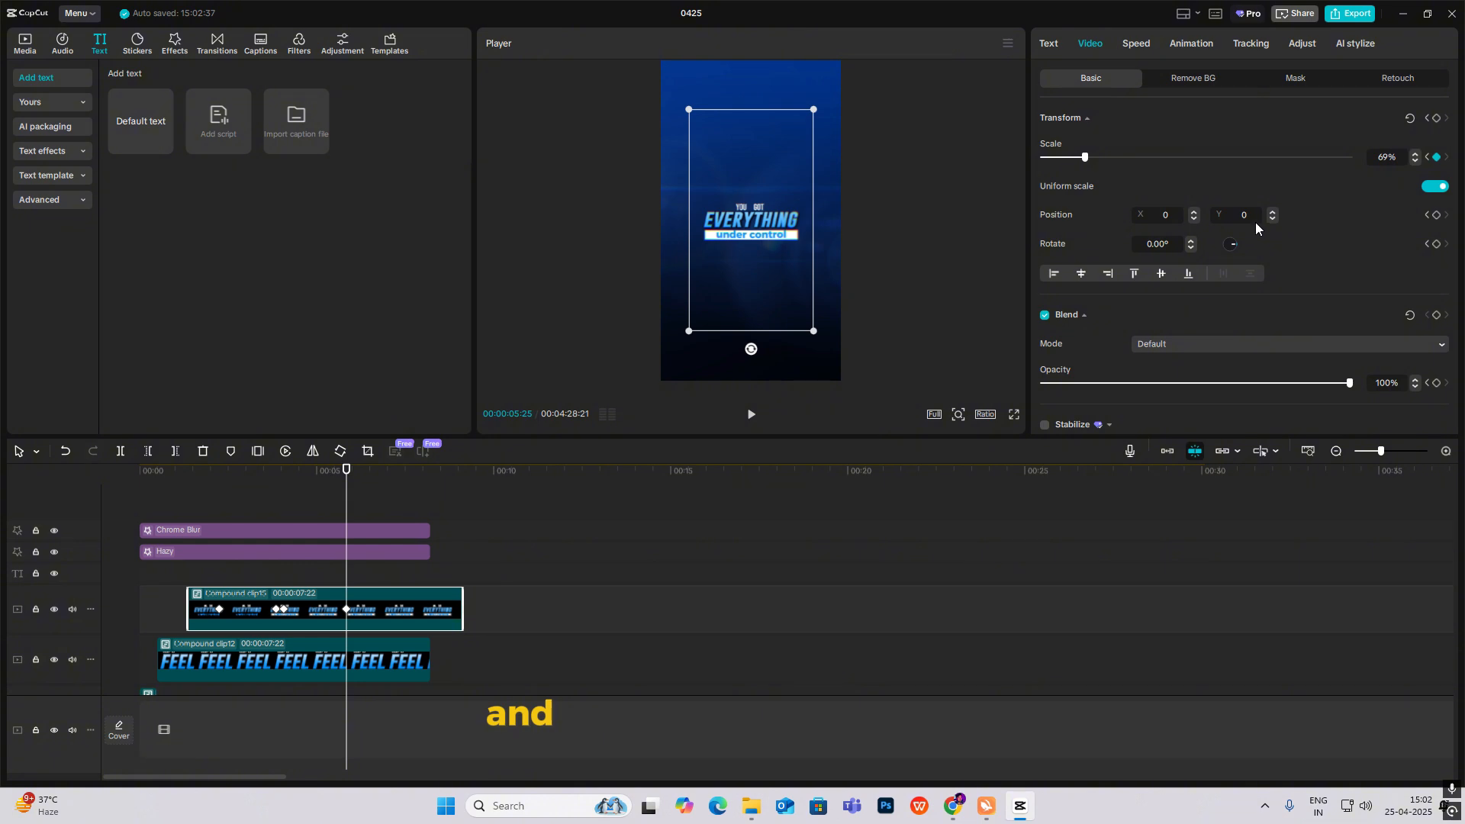
{"action": "left_click_drag", "start_coordinate": [1232, 244], "coordinate": [1206, 246]}
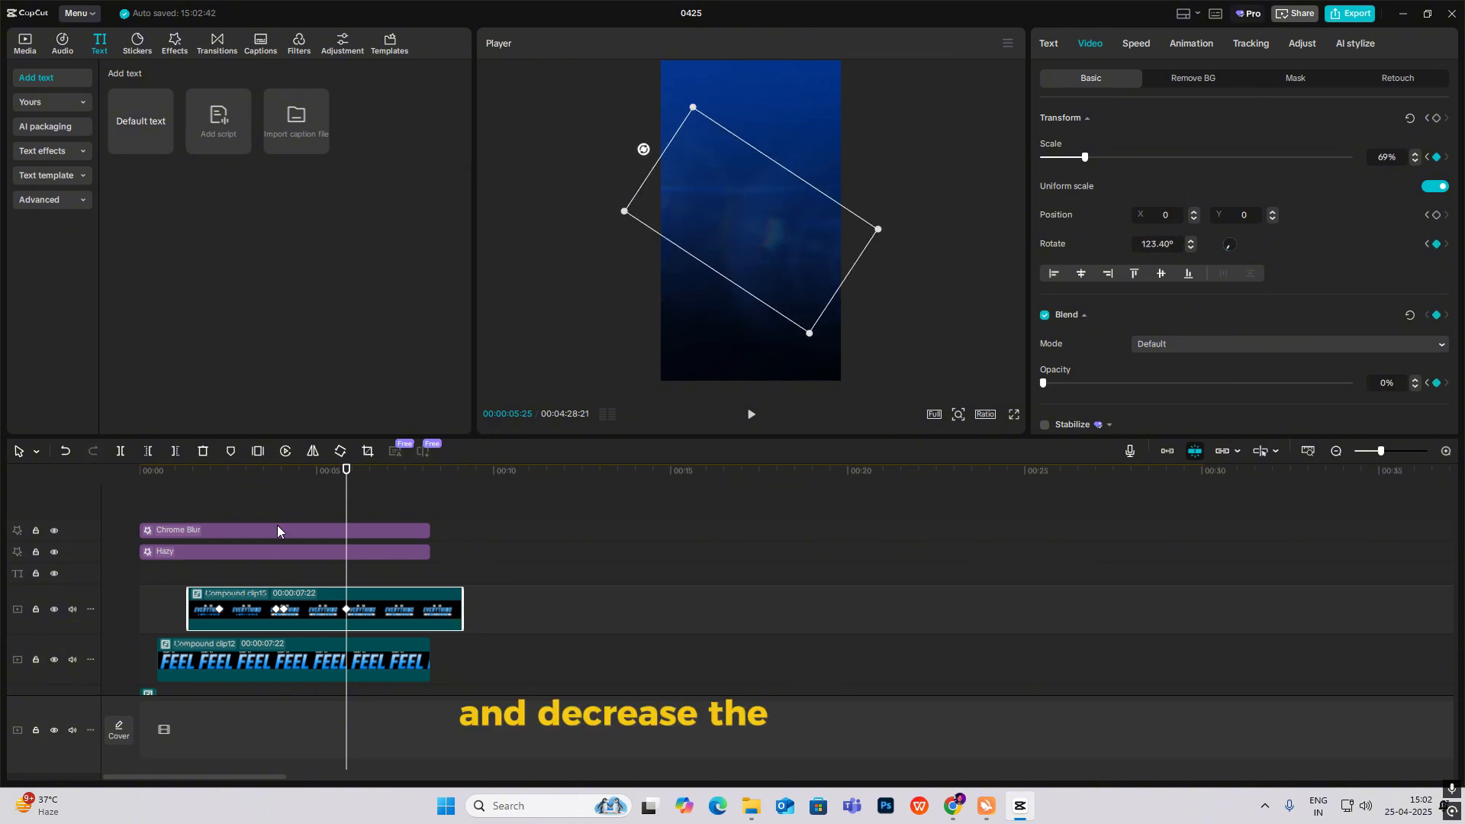
{"action": "left_click", "coordinate": [290, 503]}
{"action": "left_click_drag", "start_coordinate": [290, 508], "coordinate": [366, 557]}
Try the Cubic Out and Quad Ease presets on the EVERYTHING clip's exit Scale segment, settling on Rebound Out.
{"action": "left_click", "coordinate": [362, 625]}
{"action": "key", "text": "alt+k"}
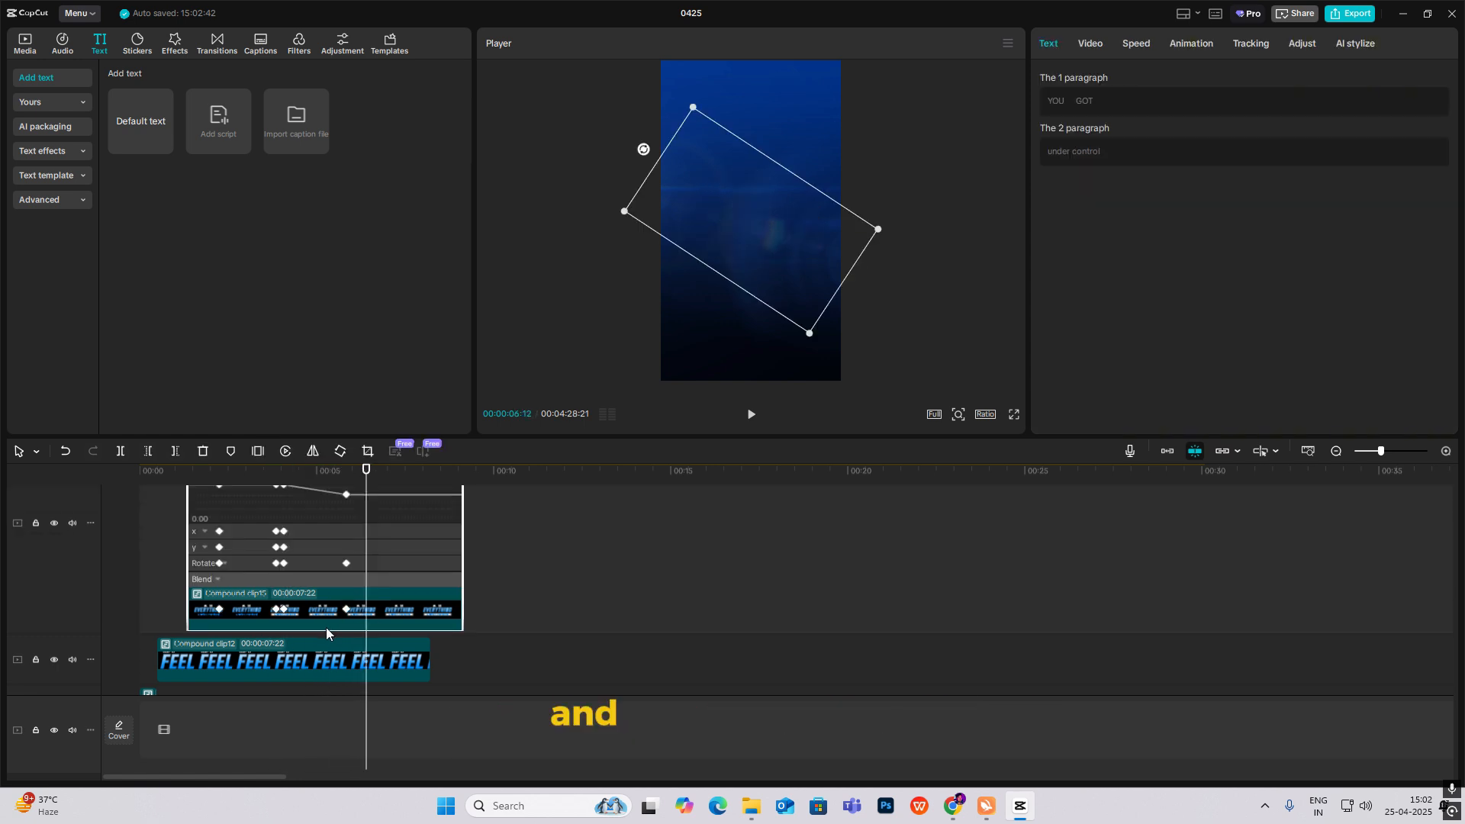
{"action": "scroll", "coordinate": [320, 616], "scroll_direction": "up", "scroll_amount": 2}
{"action": "left_click", "coordinate": [370, 530]}
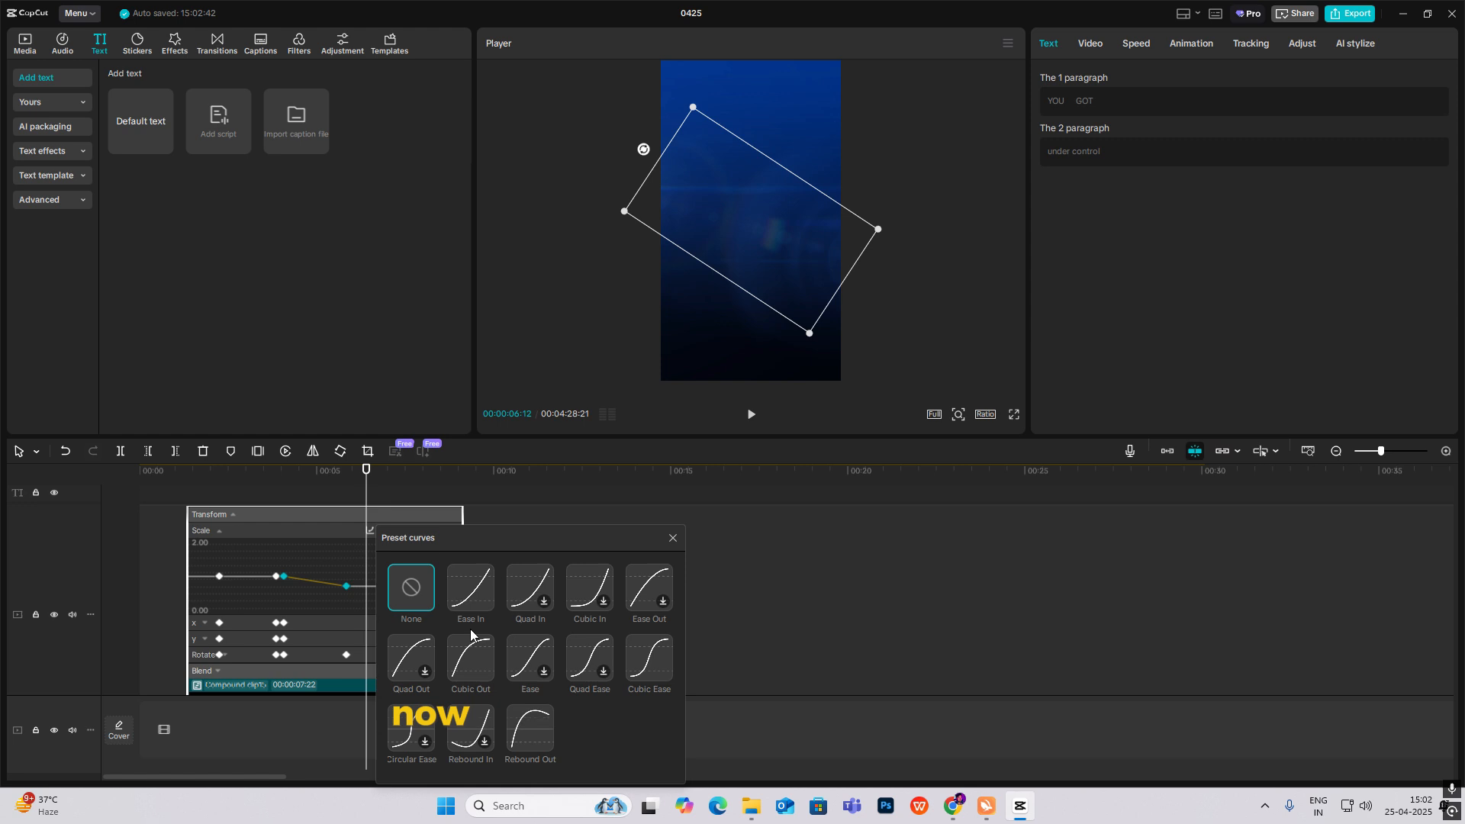
{"action": "left_click", "coordinate": [463, 654]}
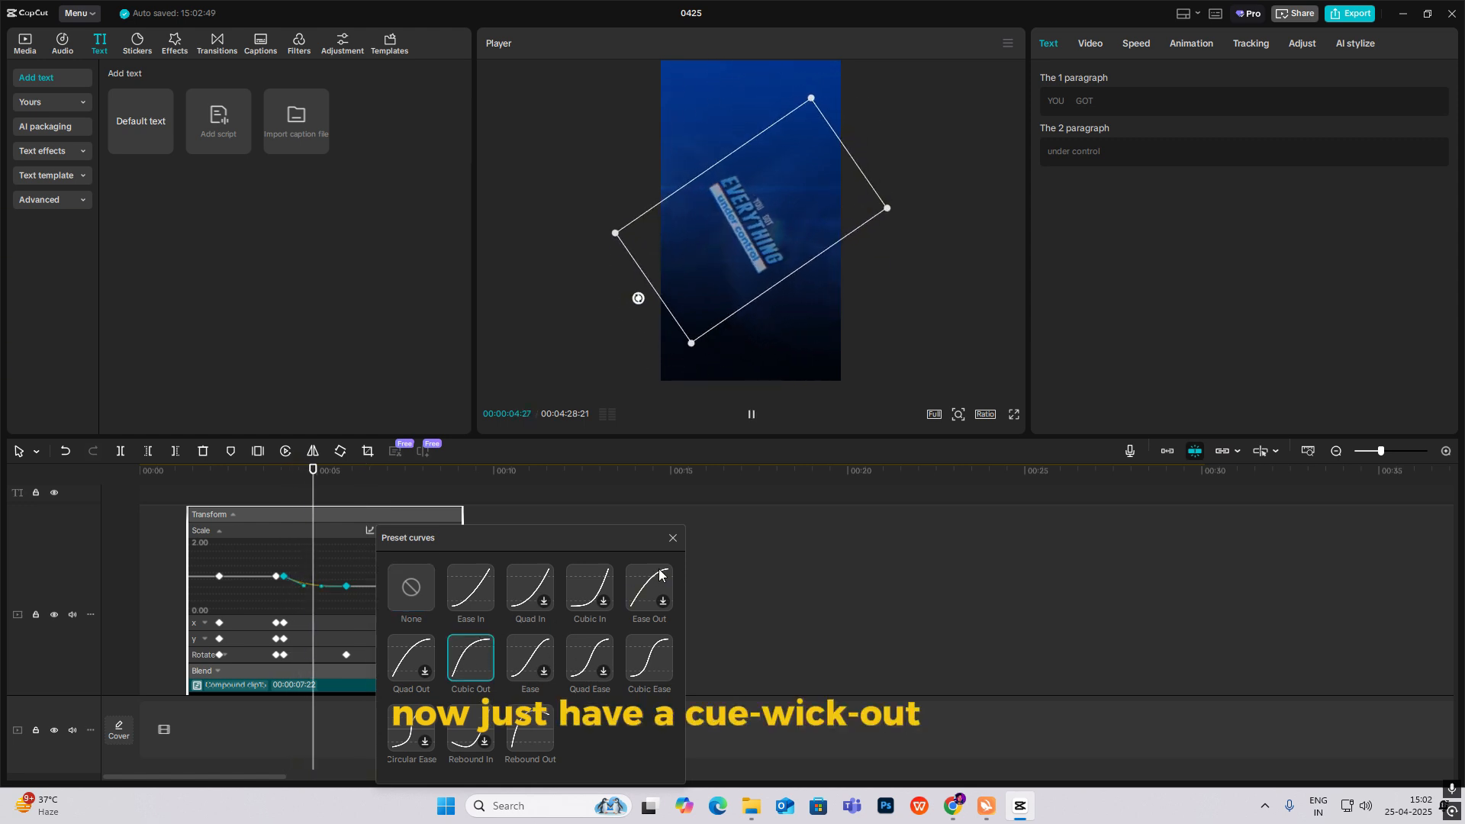
{"action": "left_click", "coordinate": [582, 649]}
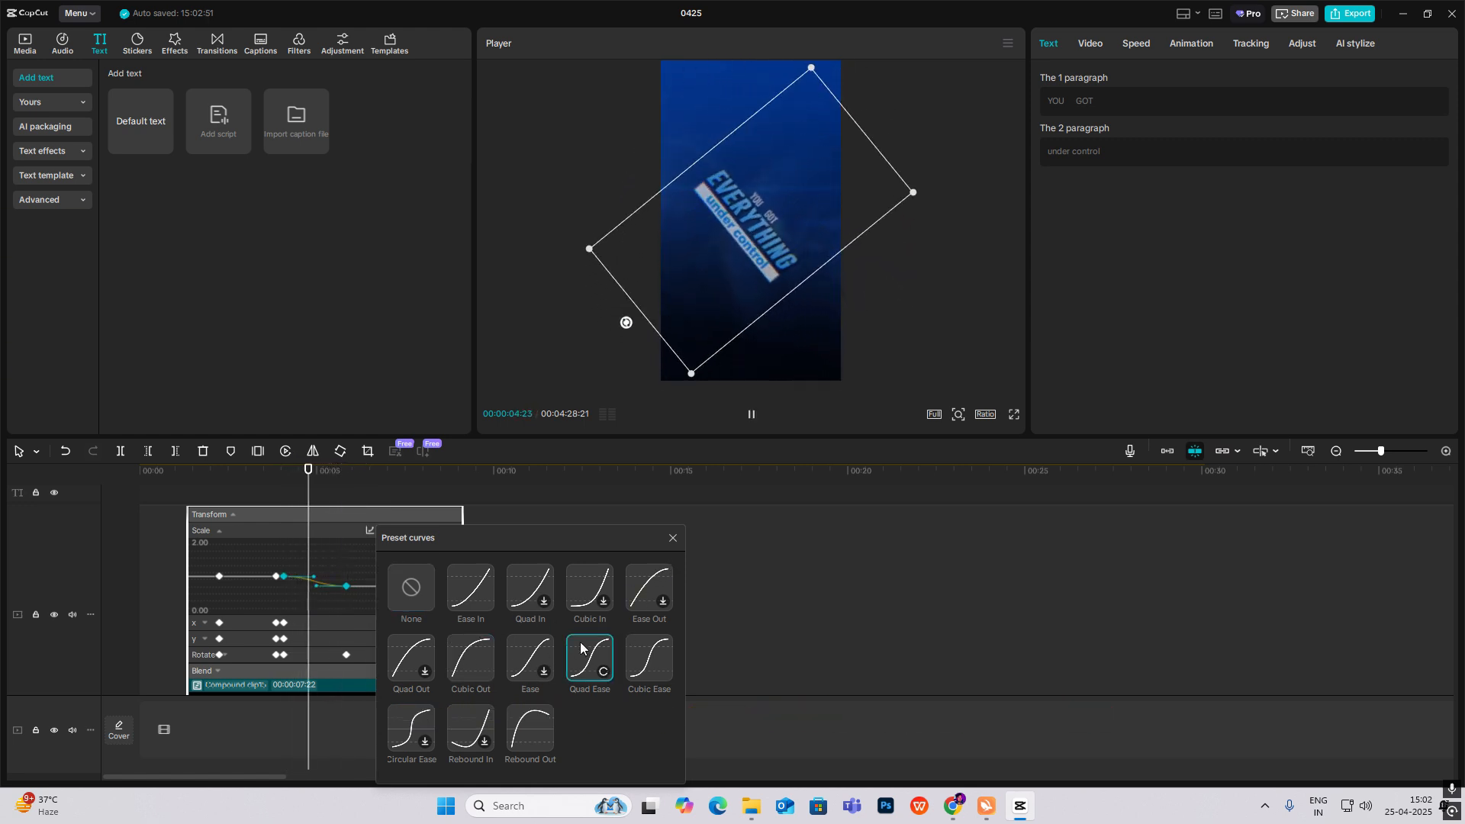
{"action": "left_click", "coordinate": [518, 718]}
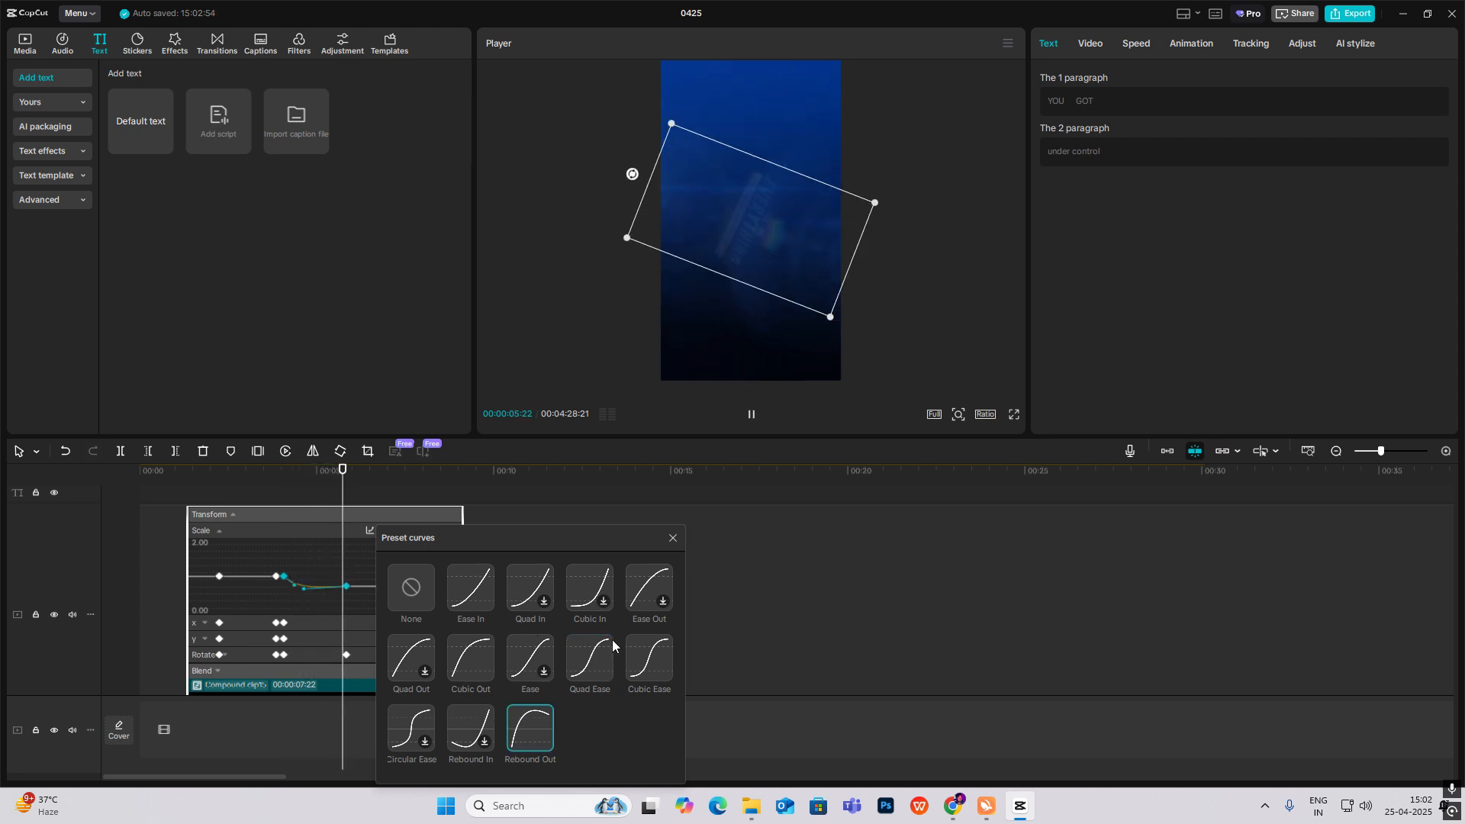
{"action": "left_click", "coordinate": [672, 539]}
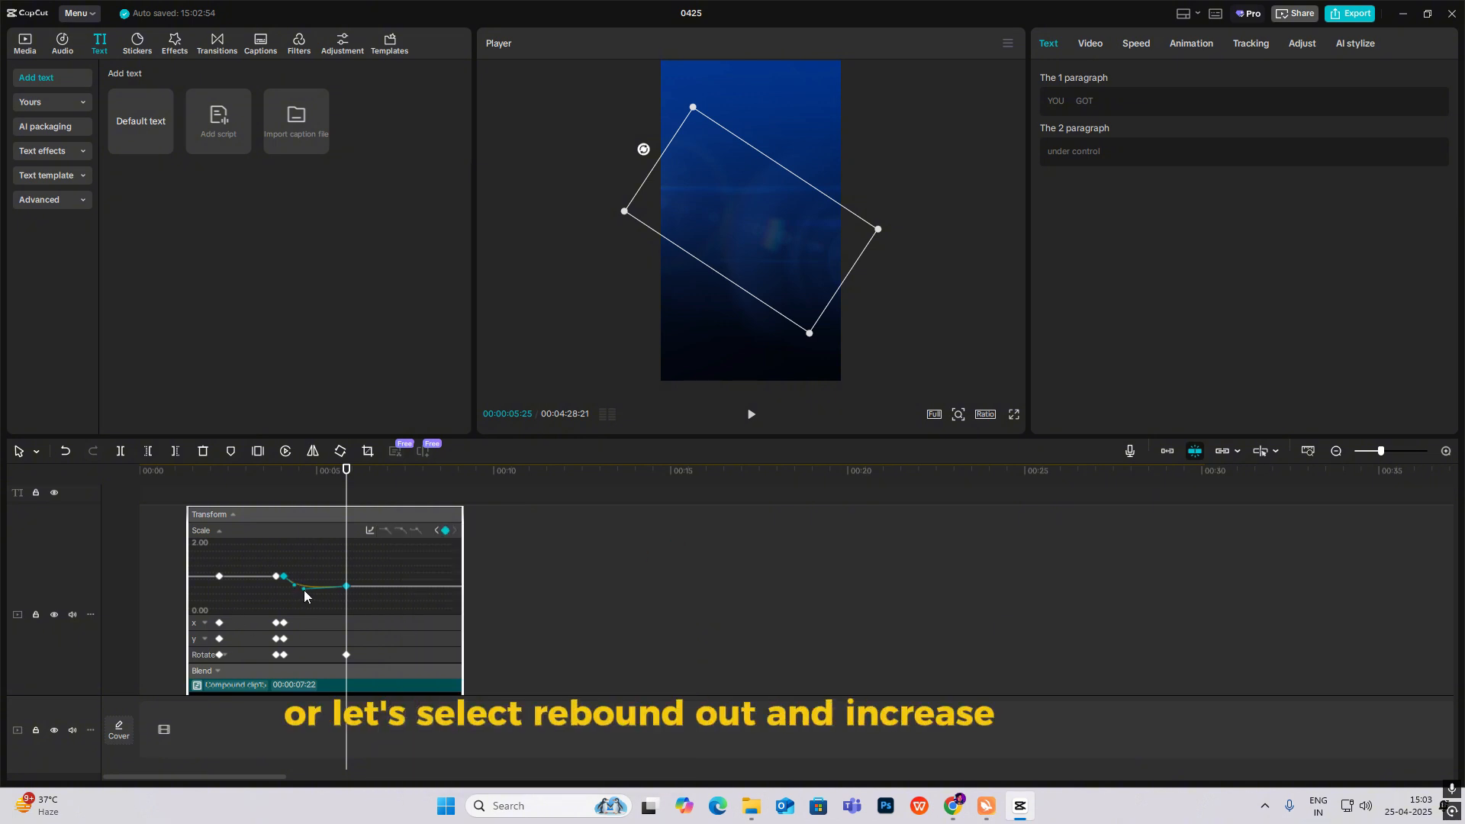
Play the EVERYTHING clip's exit animation from 00:00:04:02 and hide its keyframe curves.
{"action": "left_click", "coordinate": [282, 502]}
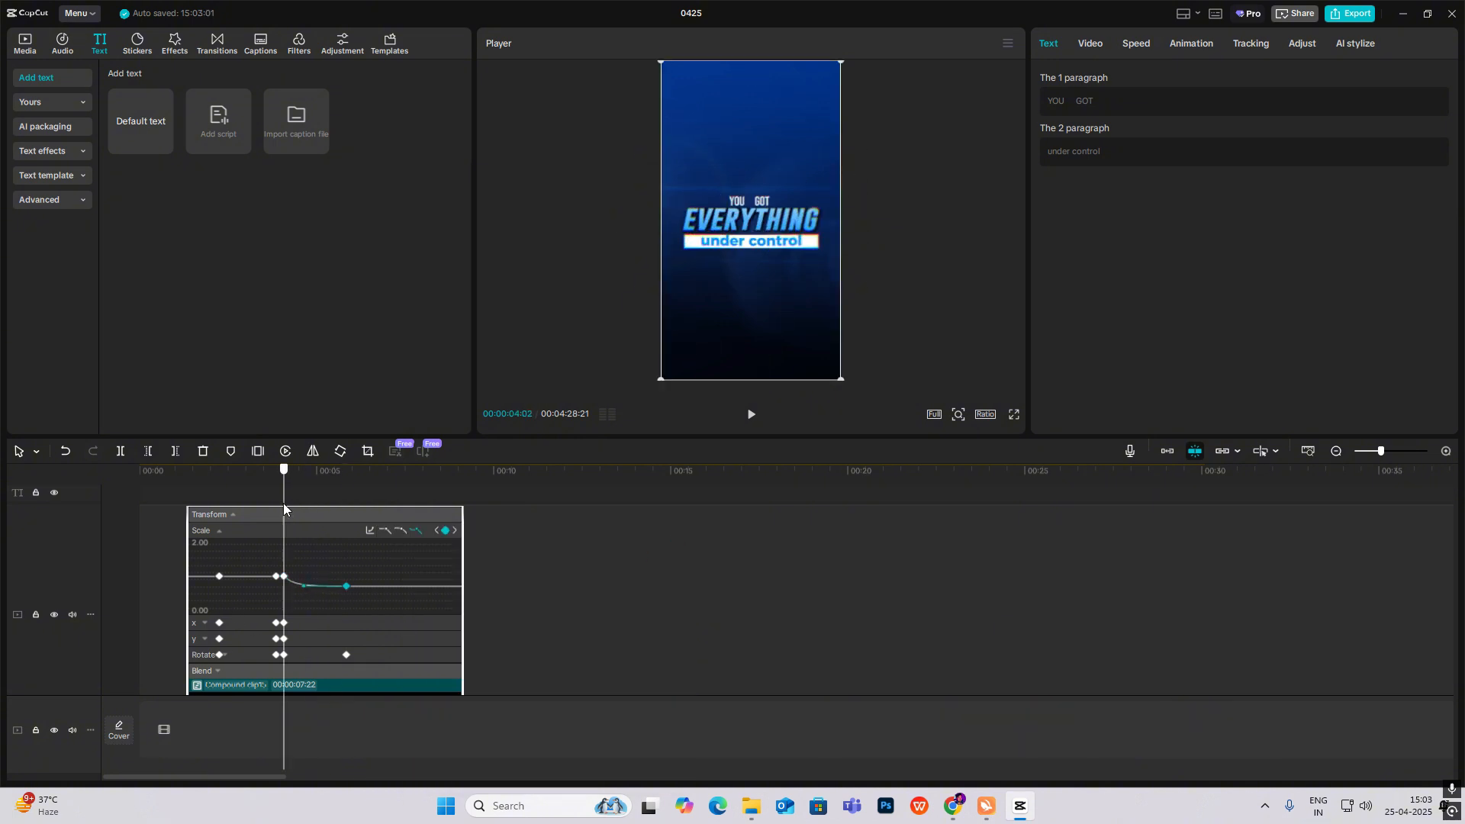
{"action": "key", "text": "space"}
{"action": "key", "text": "alt+k"}
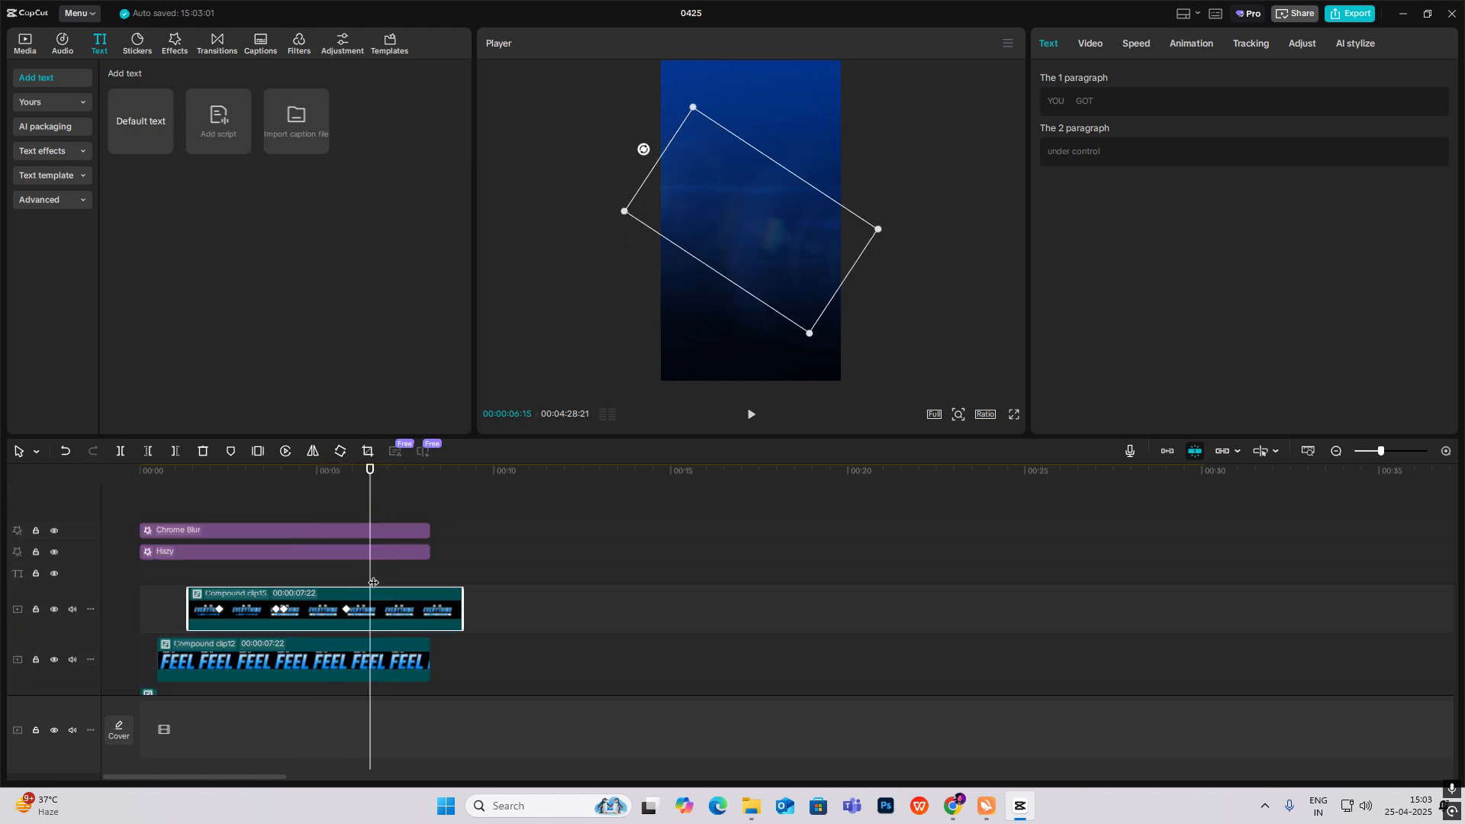
Apply the Rebound Out preset curve to the EVERYTHING clip's Rotate segment between its last two keyframes.
{"action": "key", "text": "alt+k"}
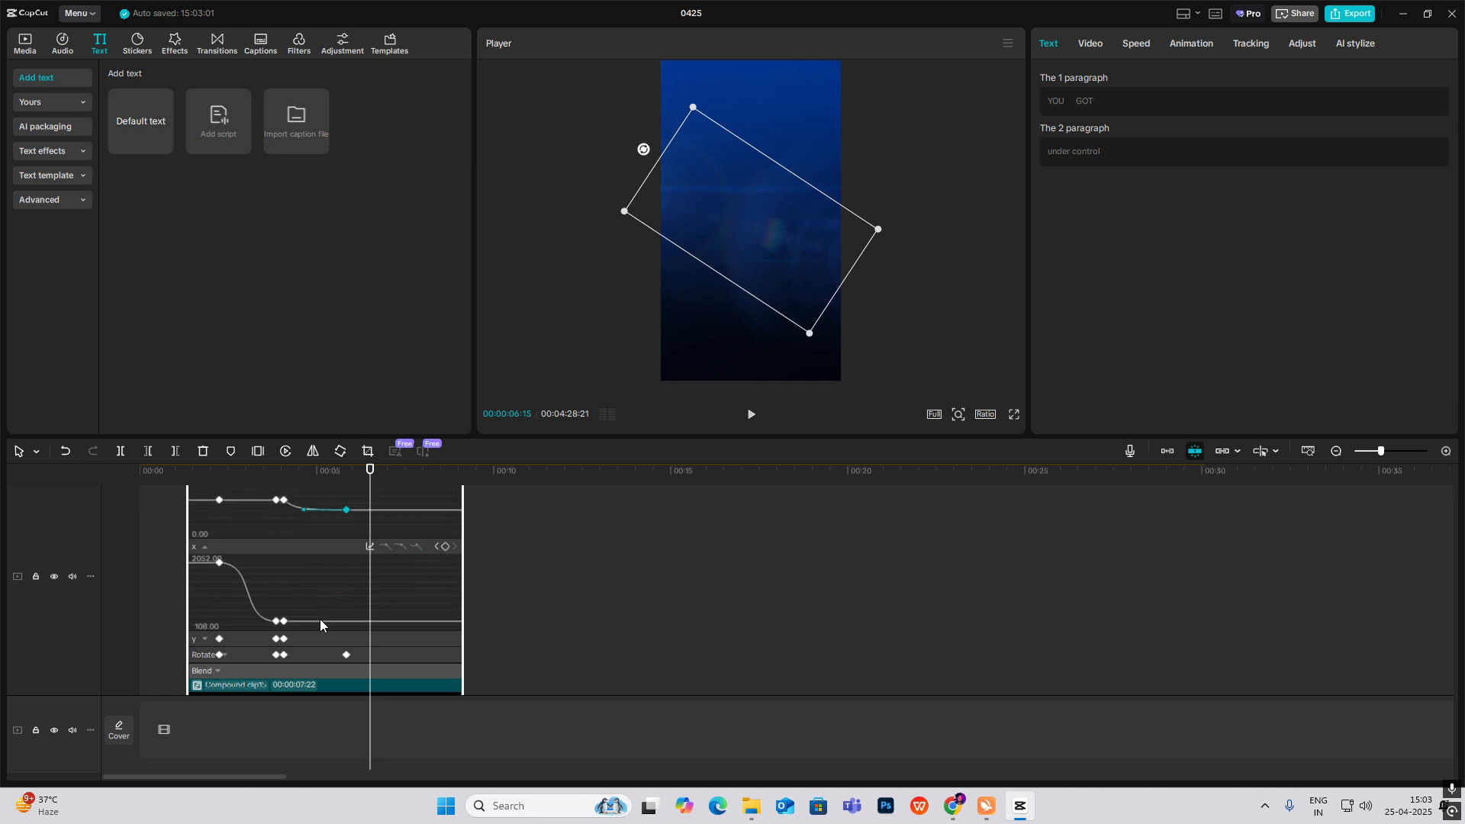
{"action": "double_click", "coordinate": [298, 640]}
{"action": "double_click", "coordinate": [294, 651]}
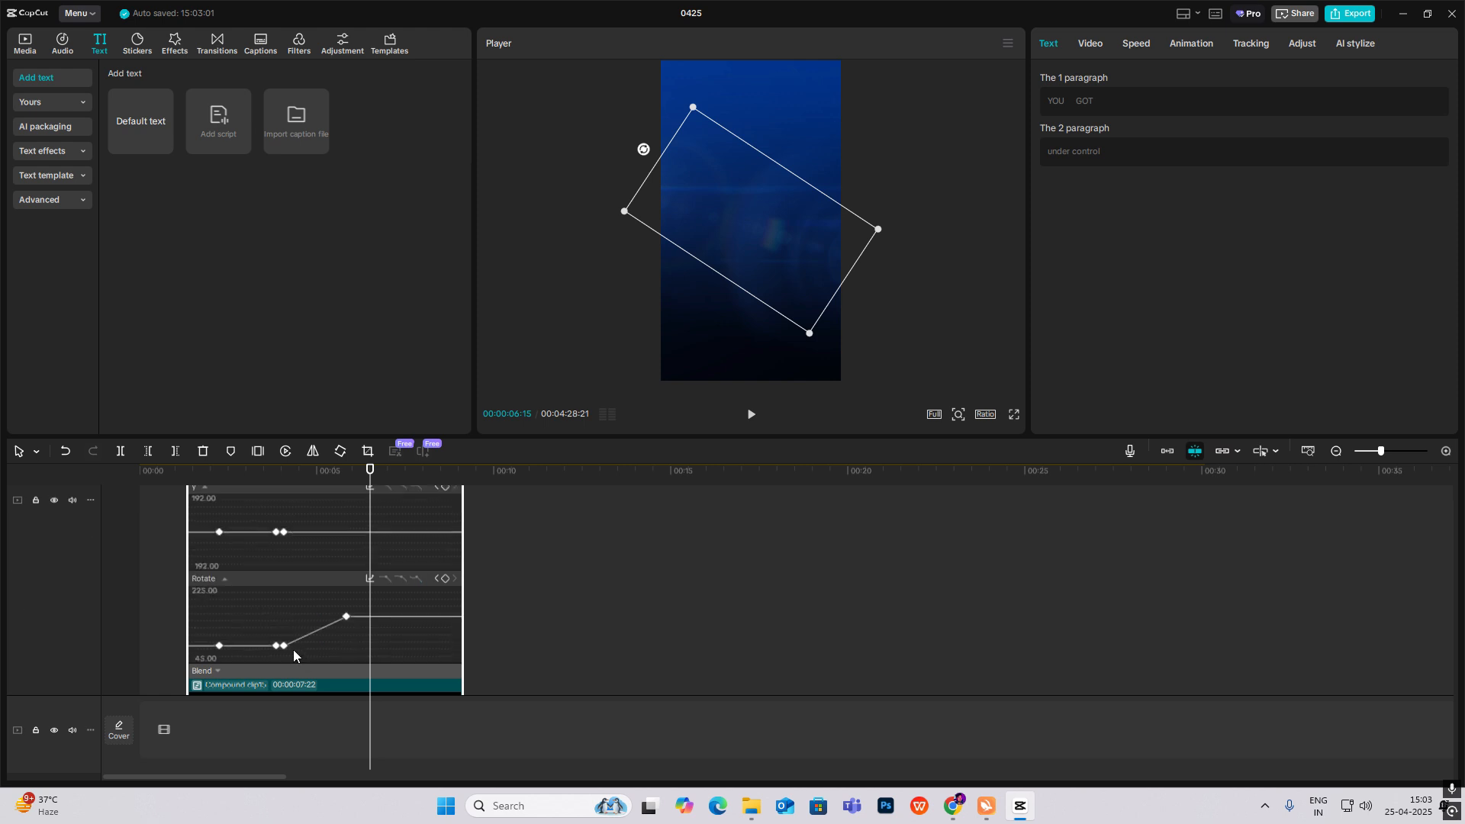
{"action": "left_click", "coordinate": [370, 578]}
{"action": "left_click", "coordinate": [530, 730]}
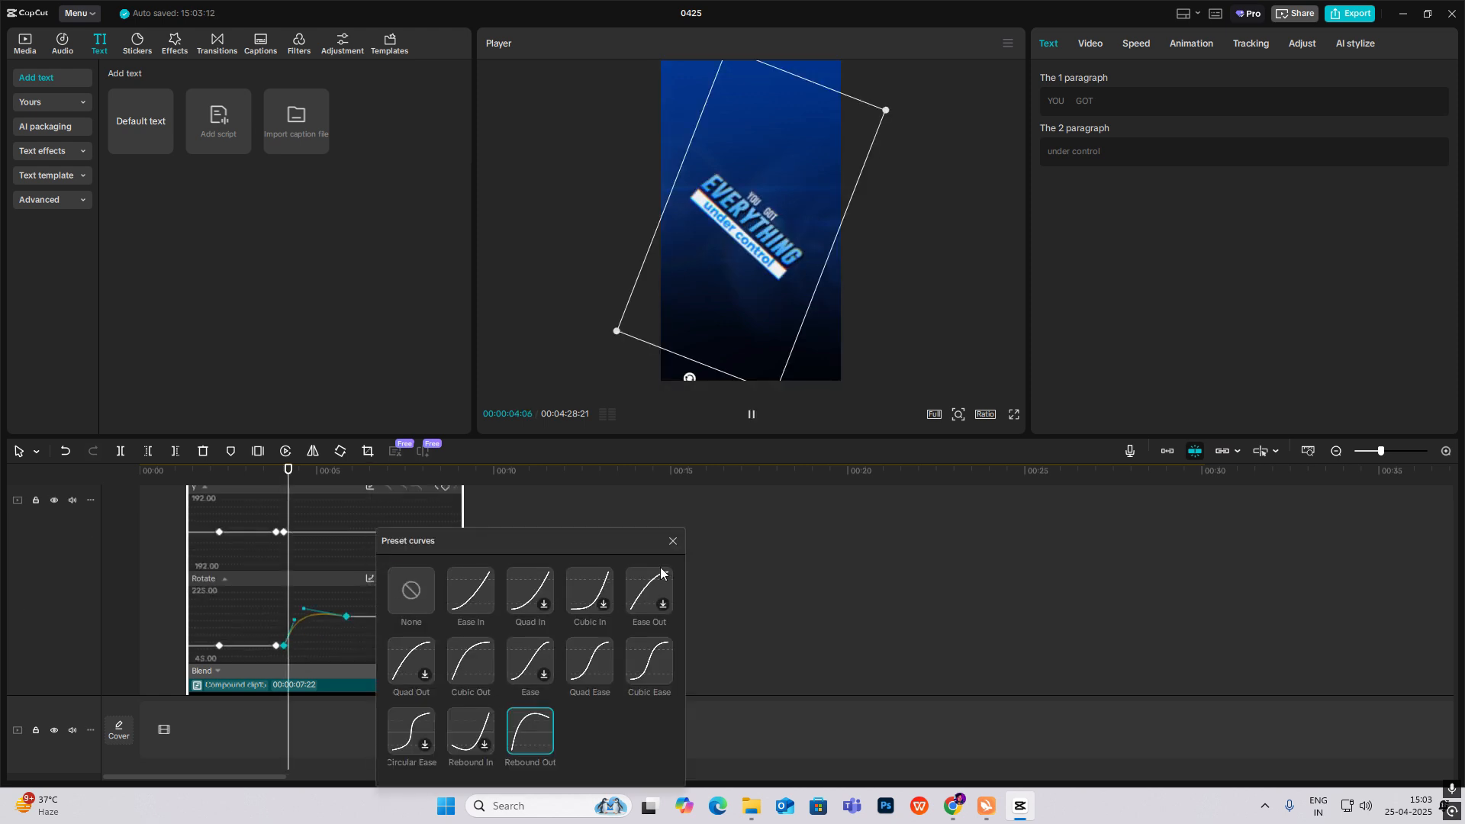
{"action": "left_click", "coordinate": [672, 541]}
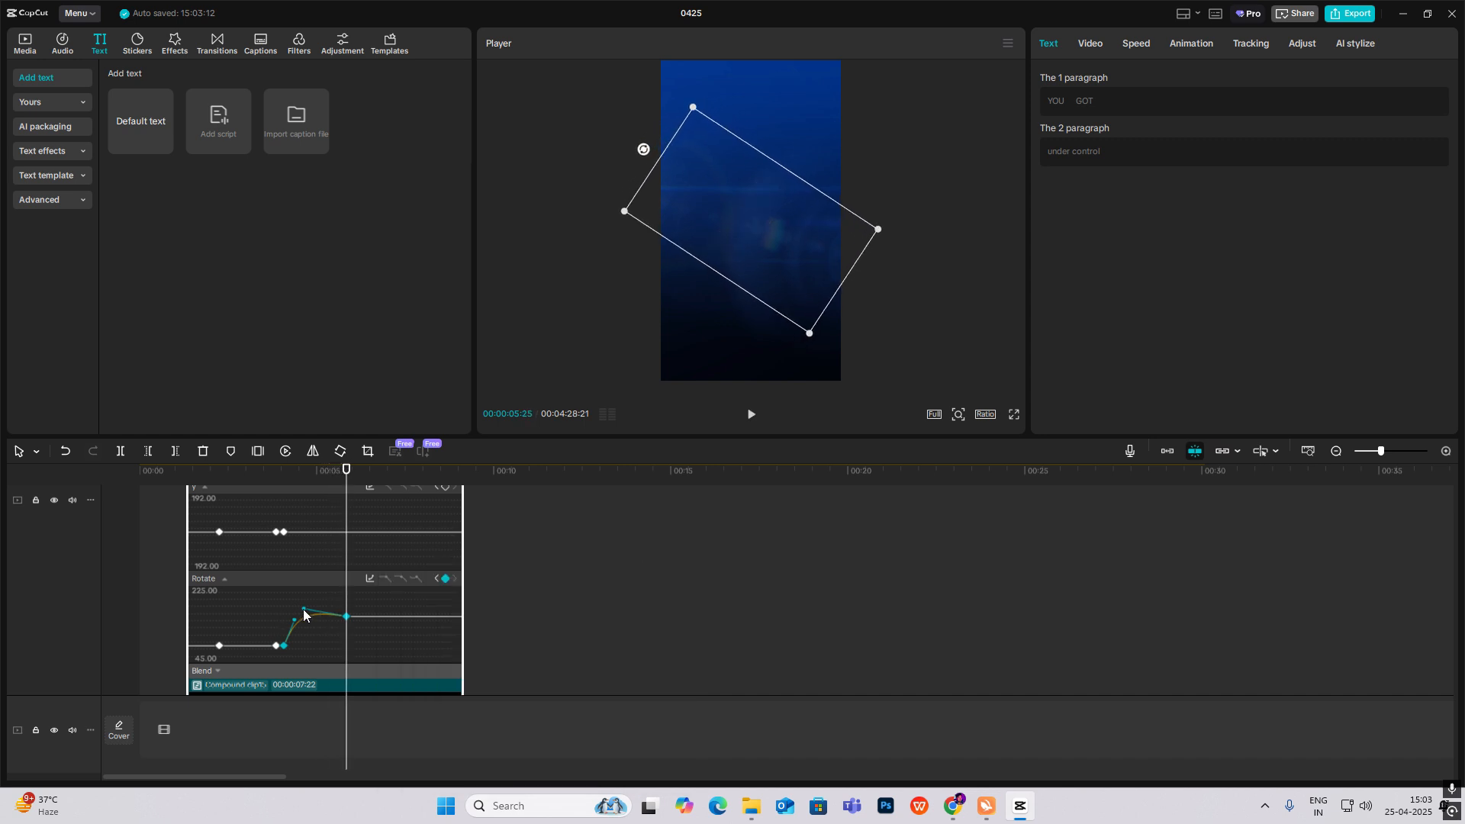
Hide the EVERYTHING clip's keyframe curves and play through its exit animation to check the spin.
{"action": "key", "text": "alt+k"}
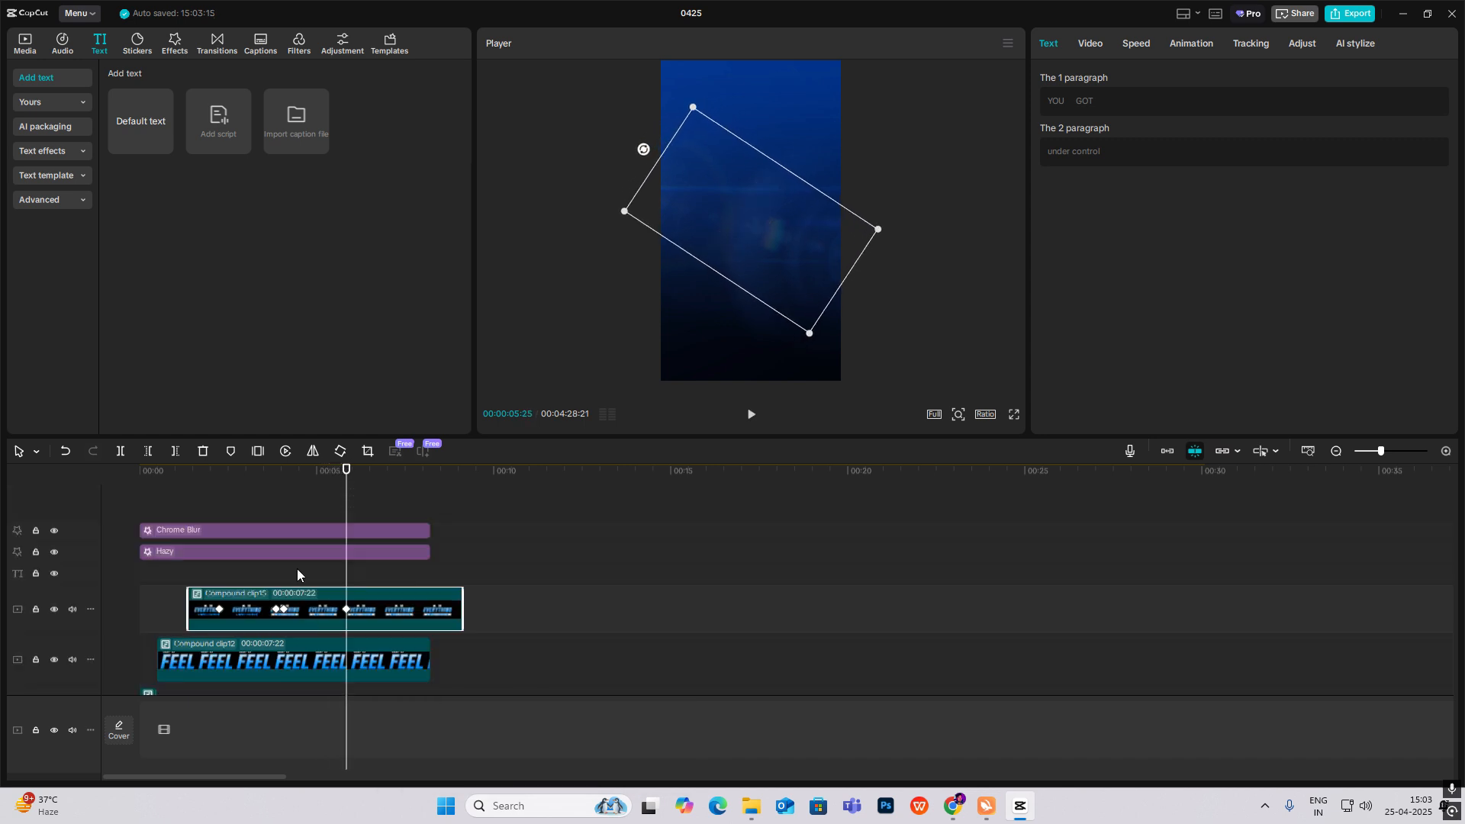
{"action": "left_click", "coordinate": [276, 573]}
{"action": "key", "text": "space"}
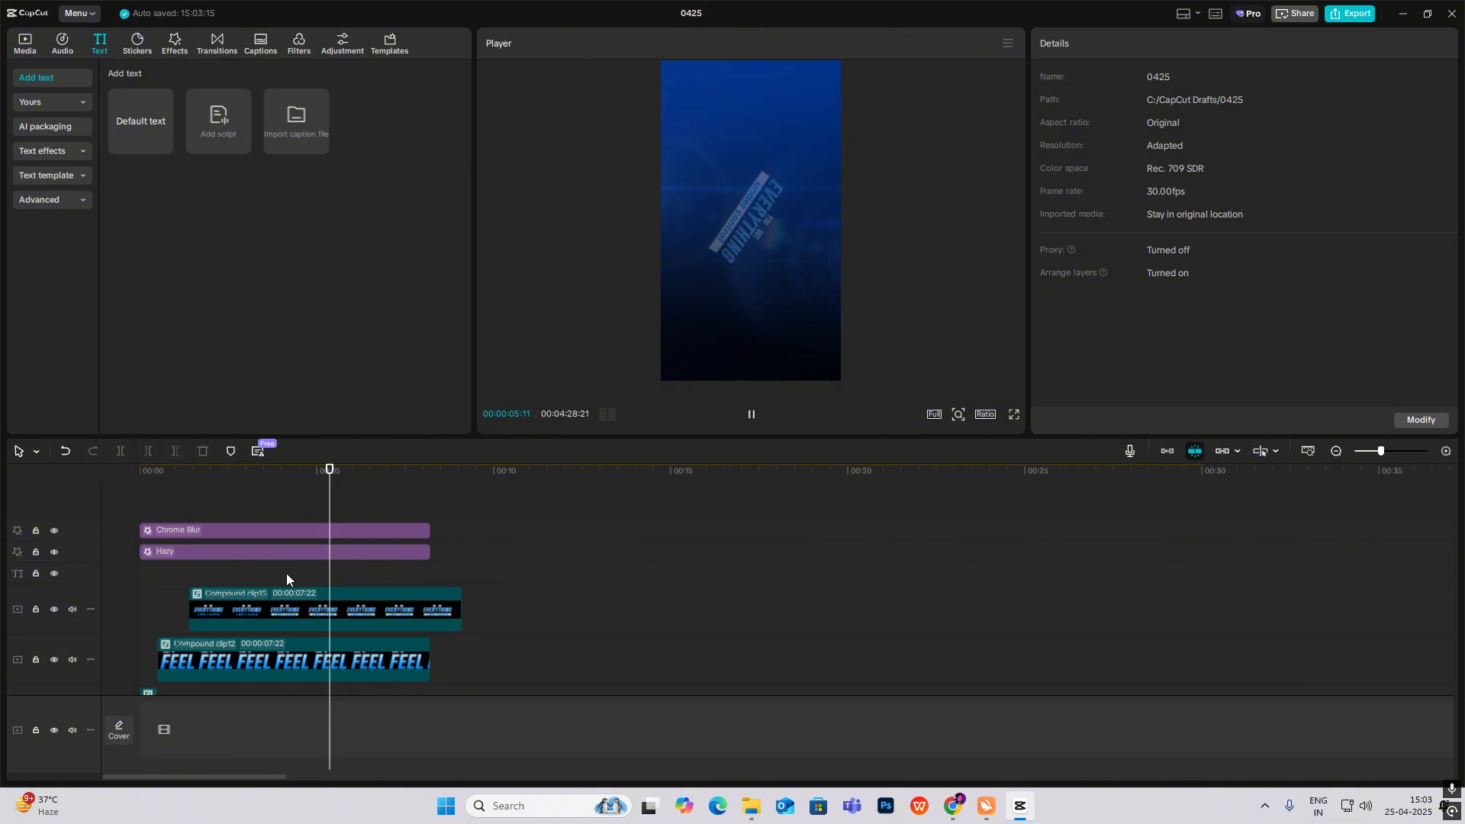
{"action": "left_click", "coordinate": [288, 580]}
{"action": "left_click", "coordinate": [287, 591]}
{"action": "left_click", "coordinate": [345, 592]}
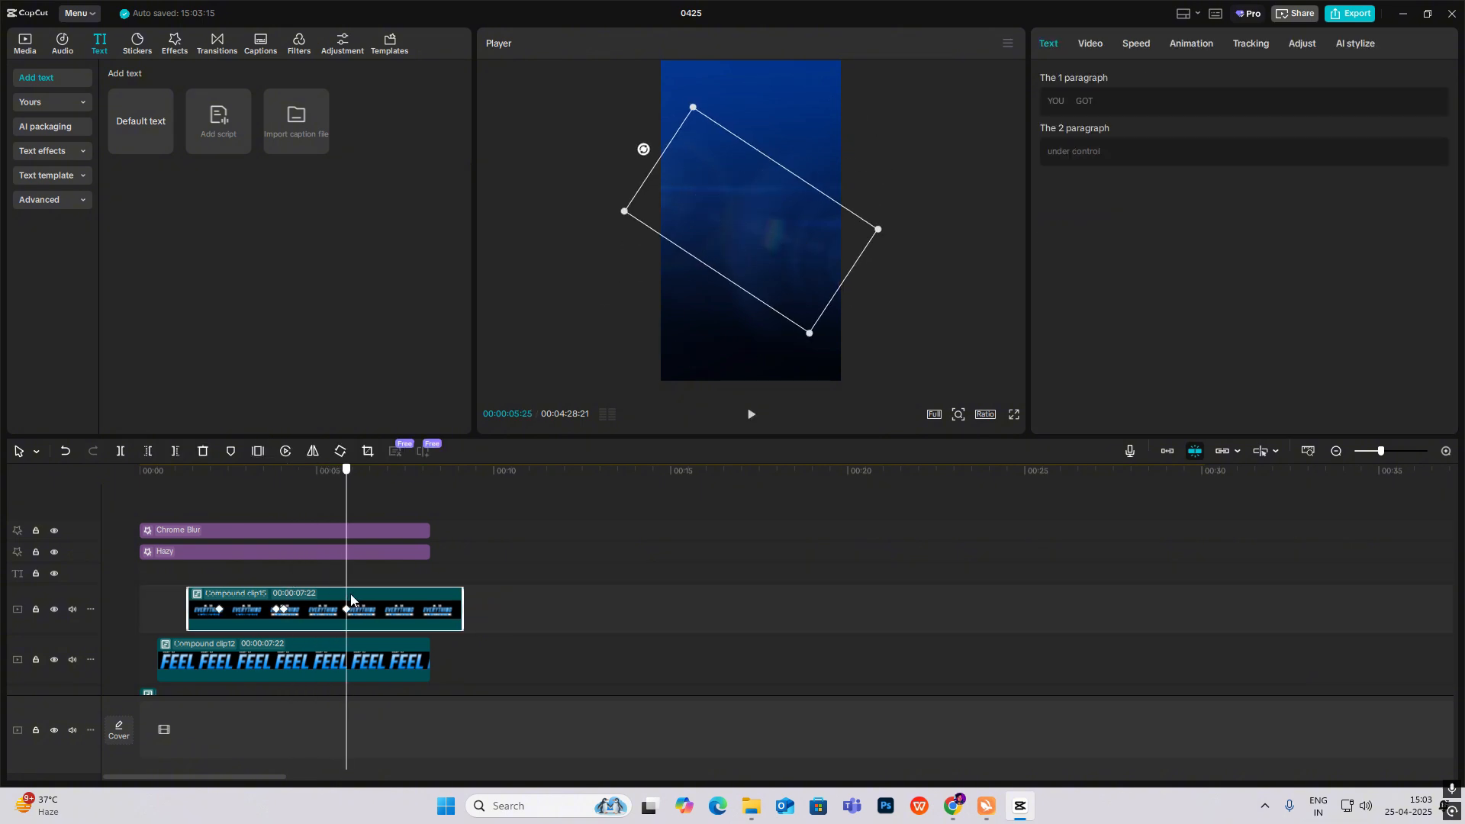
{"action": "left_click", "coordinate": [340, 594]}
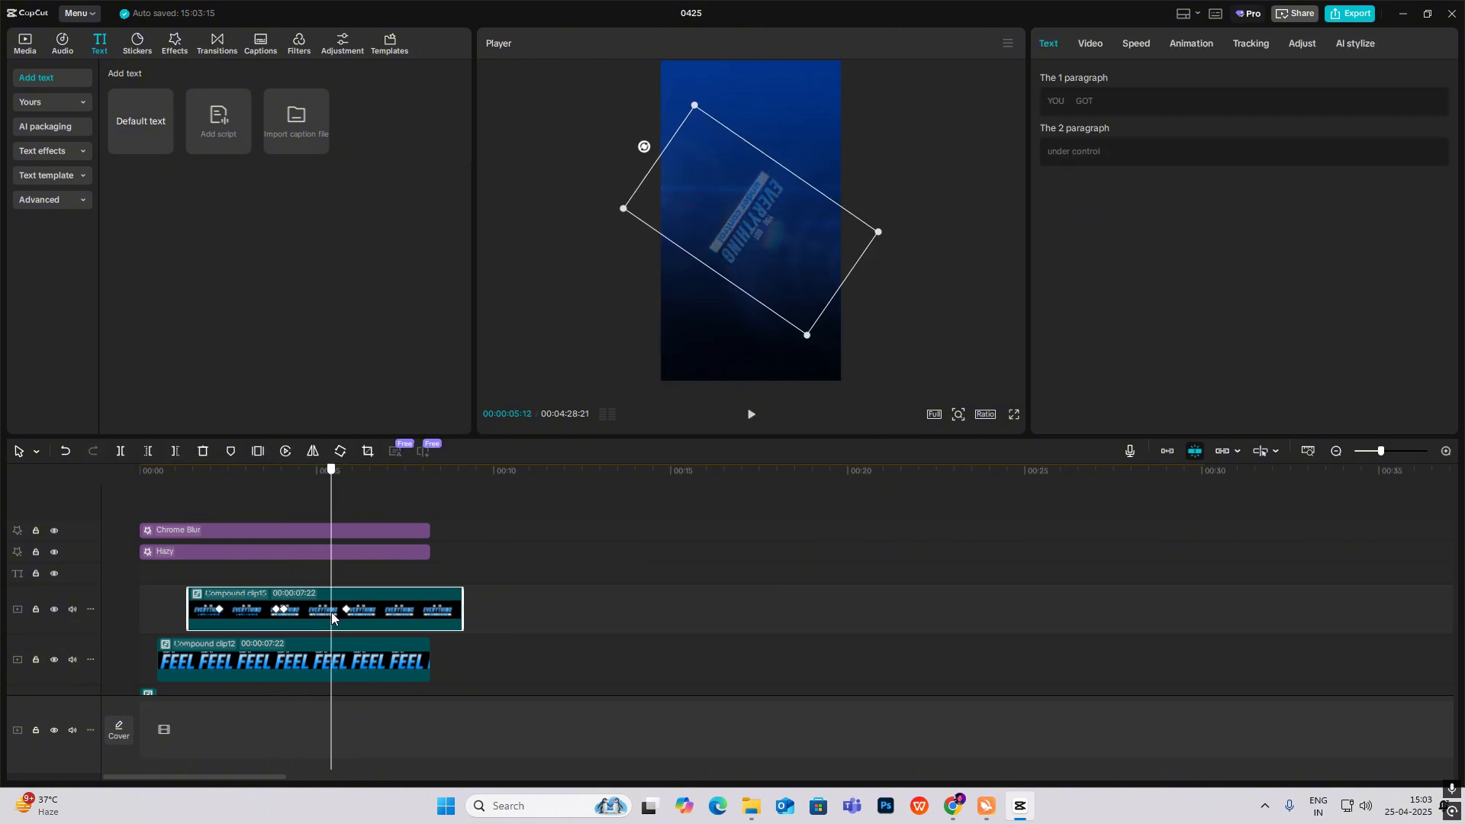
Apply the Rebound Out preset curve to the EVERYTHING clip's exit Opacity segment, hide the curves and play the exit.
{"action": "key", "text": "alt+k"}
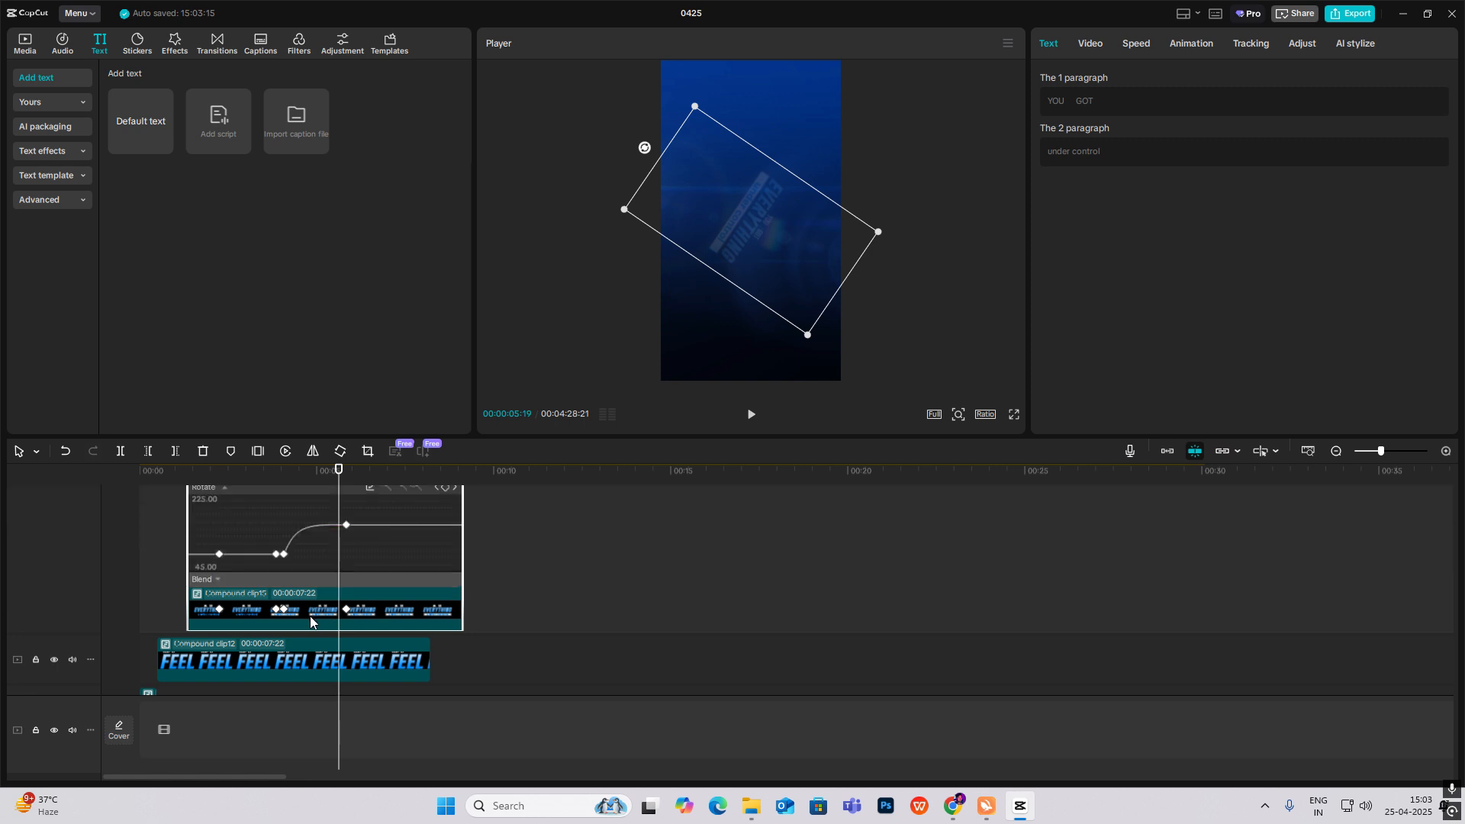
{"action": "scroll", "coordinate": [290, 572], "scroll_direction": "down", "scroll_amount": 2}
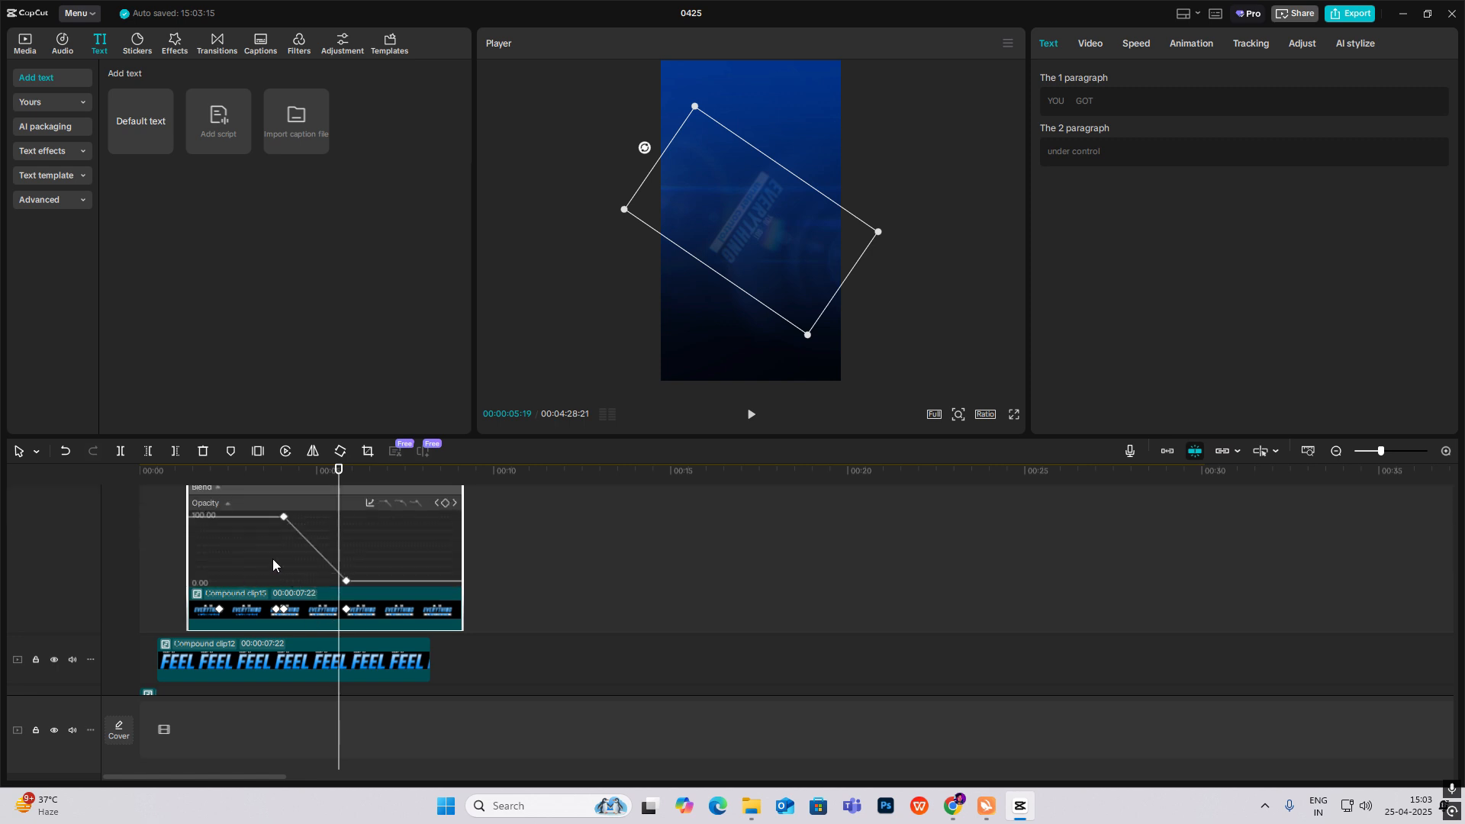
{"action": "left_click", "coordinate": [367, 503]}
{"action": "left_click", "coordinate": [514, 696]}
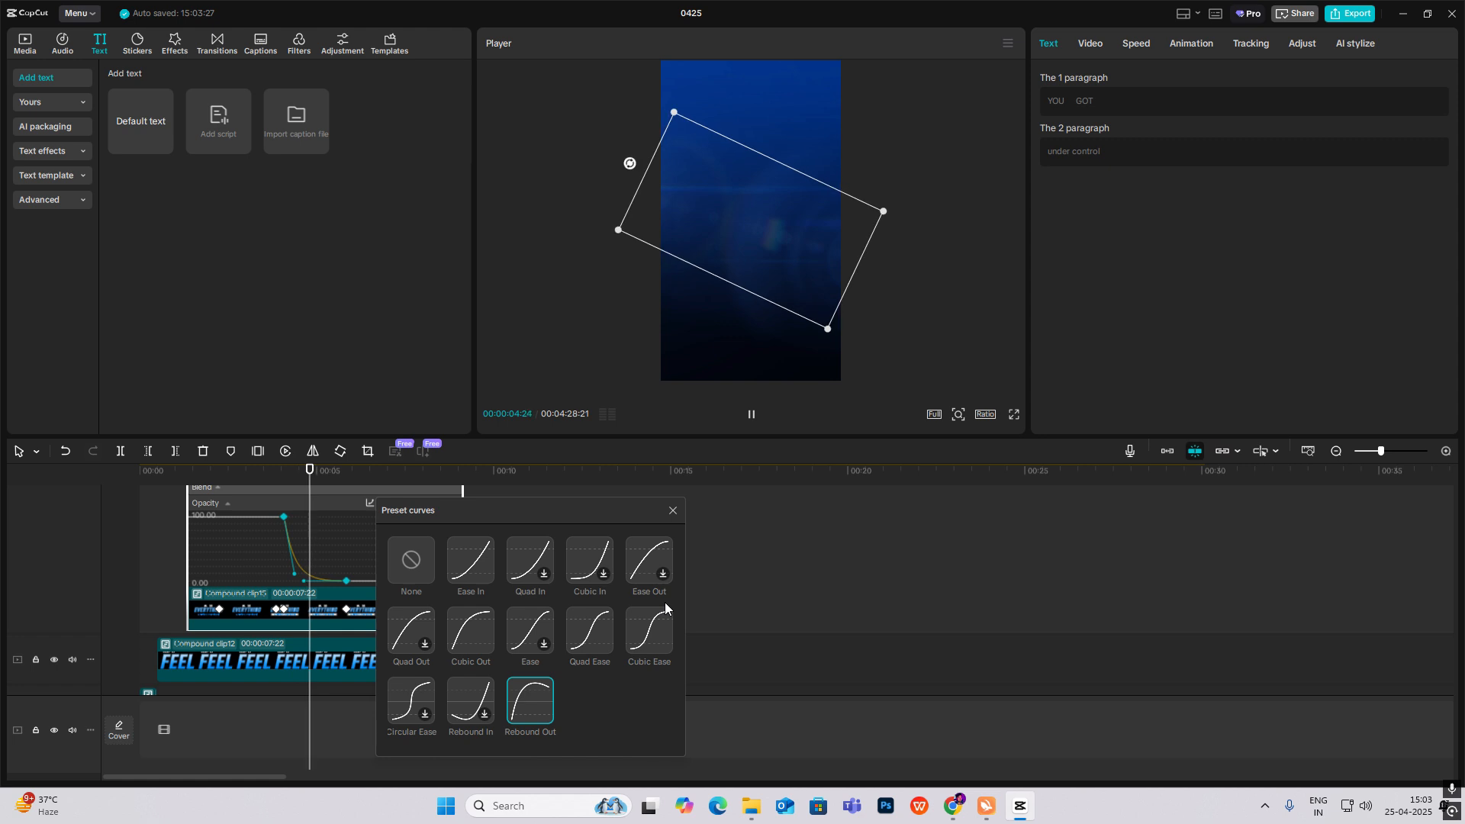
{"action": "left_click", "coordinate": [672, 510]}
{"action": "key", "text": "alt+k"}
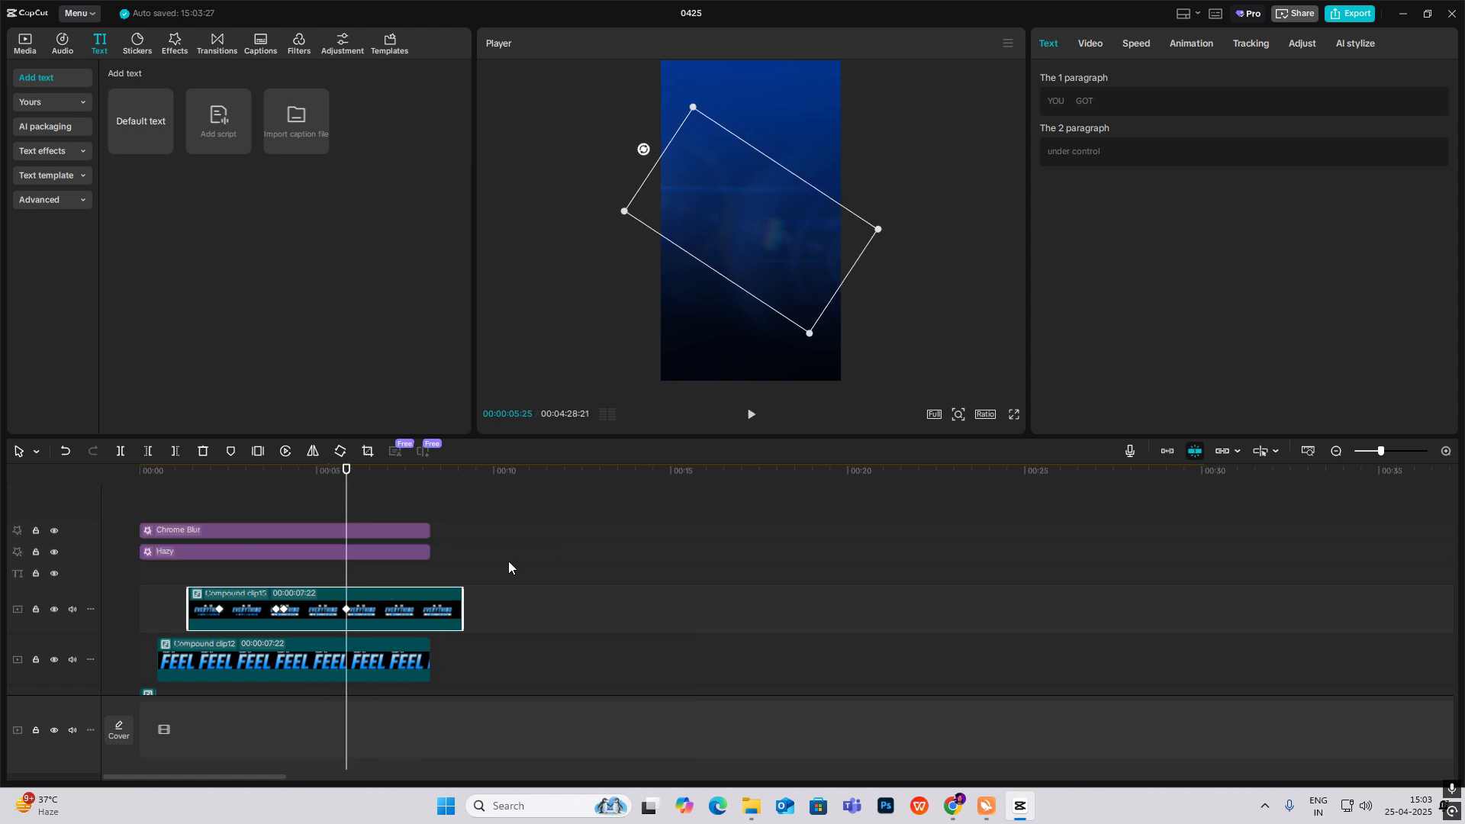
{"action": "left_click", "coordinate": [259, 498]}
{"action": "key", "text": "space"}
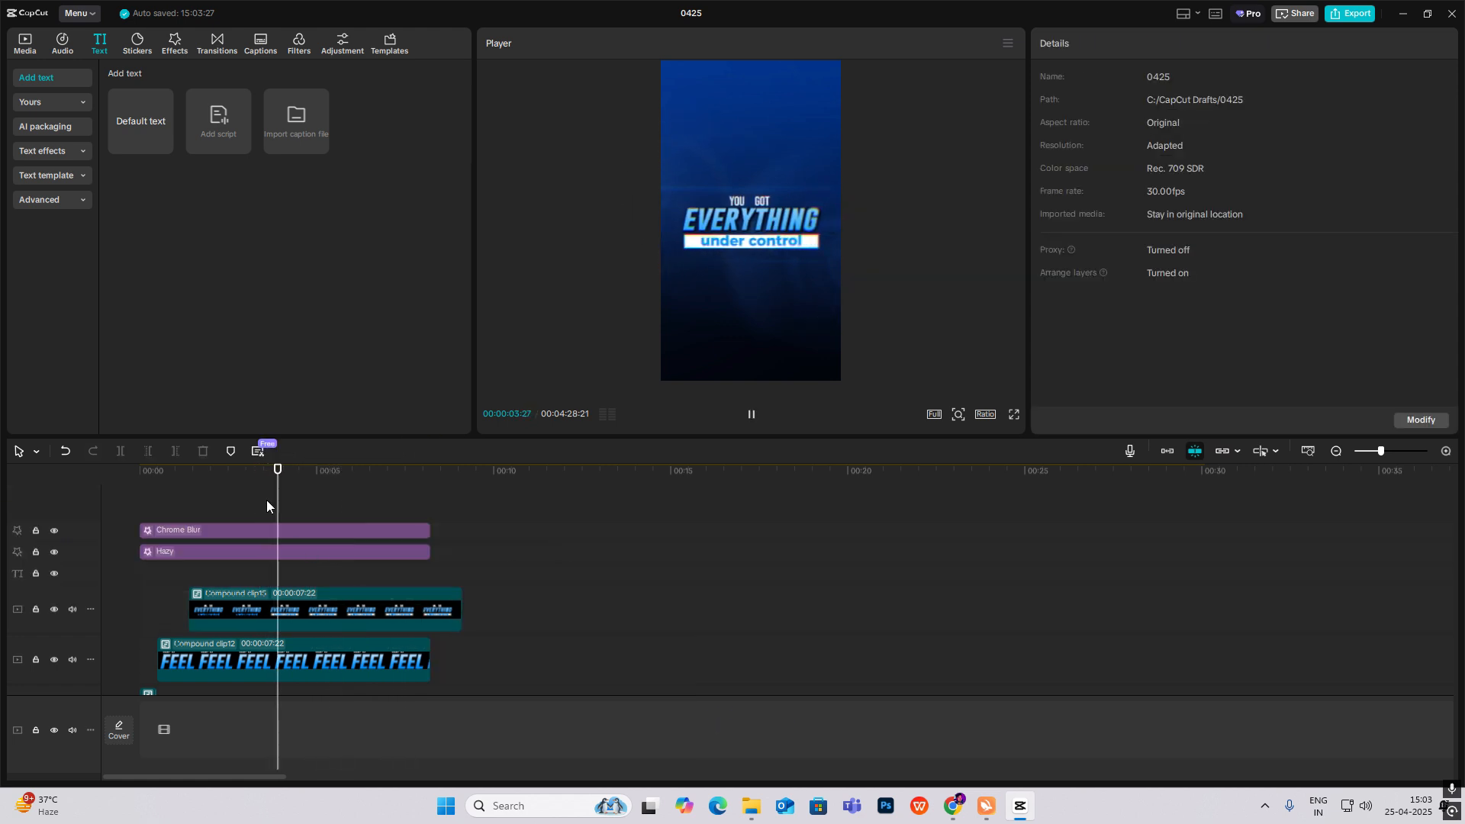
Examine how "until you REALISE" and the brain enter in the reference clip around 00:00:45, and return to the timeline start.
{"action": "left_click", "coordinate": [1335, 454]}
{"action": "scroll", "coordinate": [737, 595], "scroll_direction": "down", "scroll_amount": 3}
{"action": "left_click", "coordinate": [541, 609]}
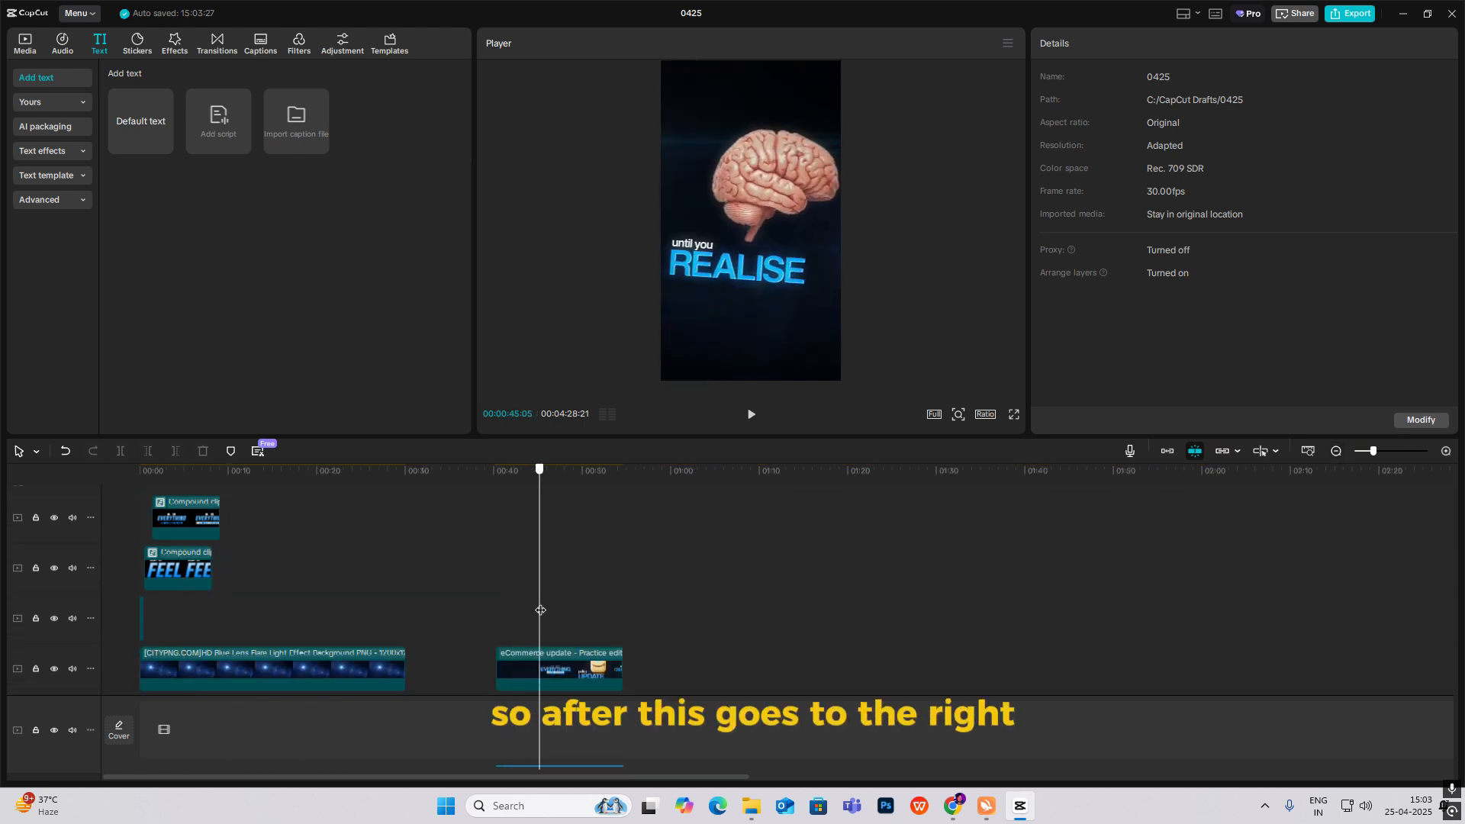
{"action": "left_click_drag", "start_coordinate": [542, 610], "coordinate": [542, 611]}
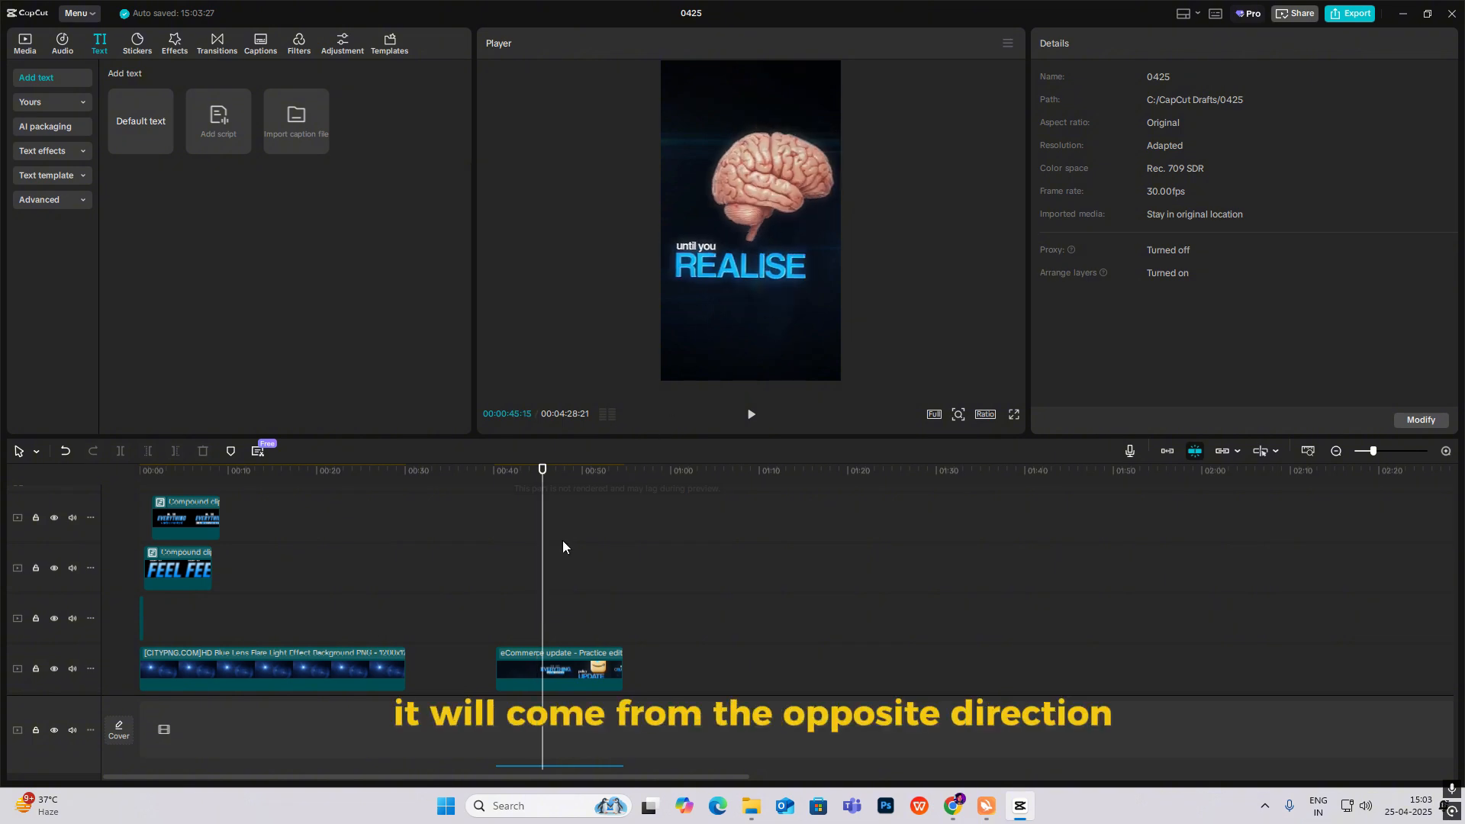
{"action": "key", "text": "Home"}
Bring the "until you" text and REALISE compound clip from the far end of the timeline to about 00:00:12, after the EVERYTHING clip.
{"action": "left_click", "coordinate": [1446, 451]}
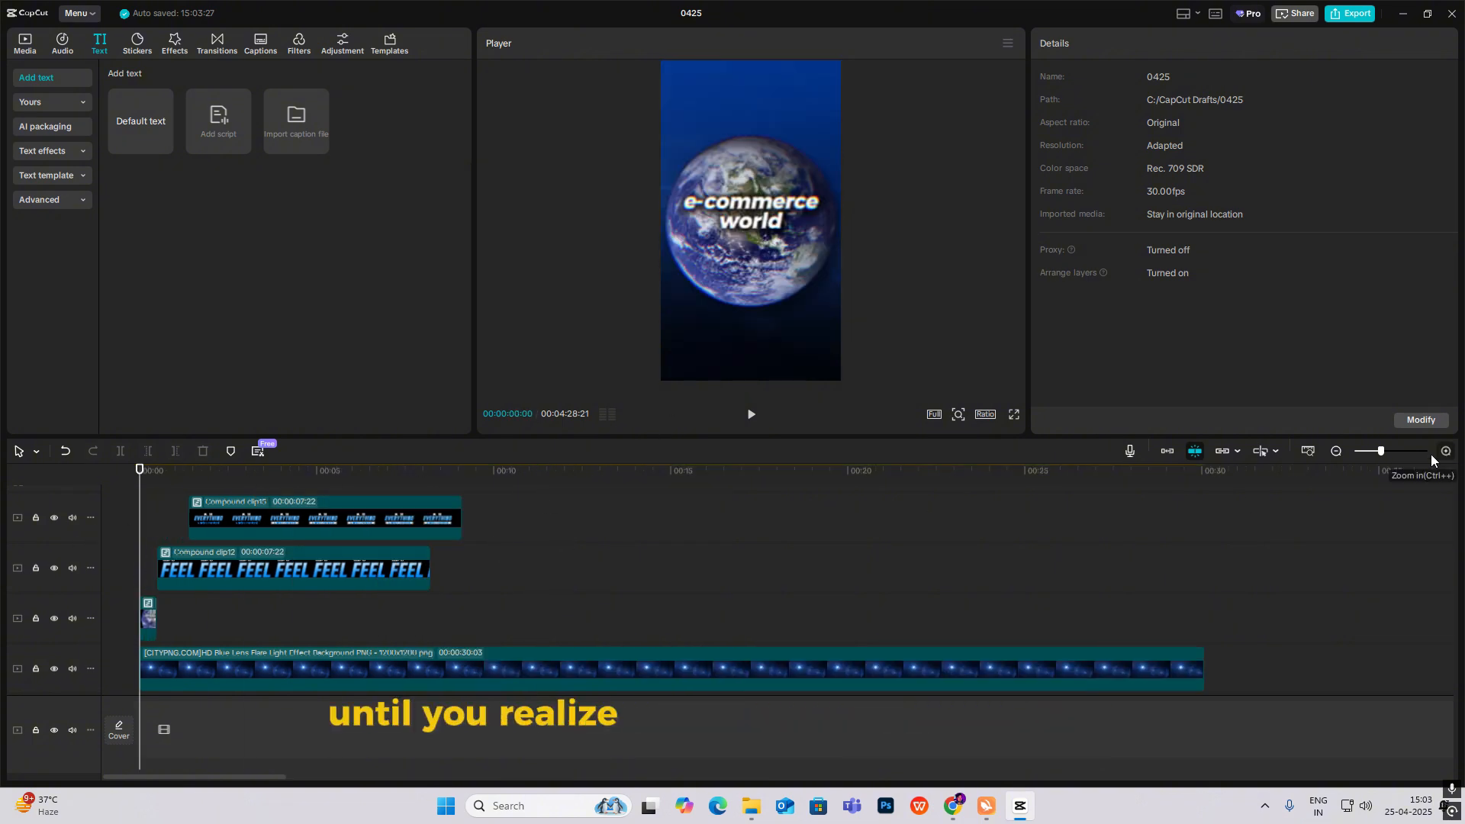
{"action": "scroll", "coordinate": [785, 550], "scroll_direction": "up", "scroll_amount": 2}
{"action": "left_click", "coordinate": [1335, 452]}
{"action": "left_click", "coordinate": [1336, 451]}
{"action": "left_click", "coordinate": [1335, 452]}
{"action": "left_click", "coordinate": [1336, 452]}
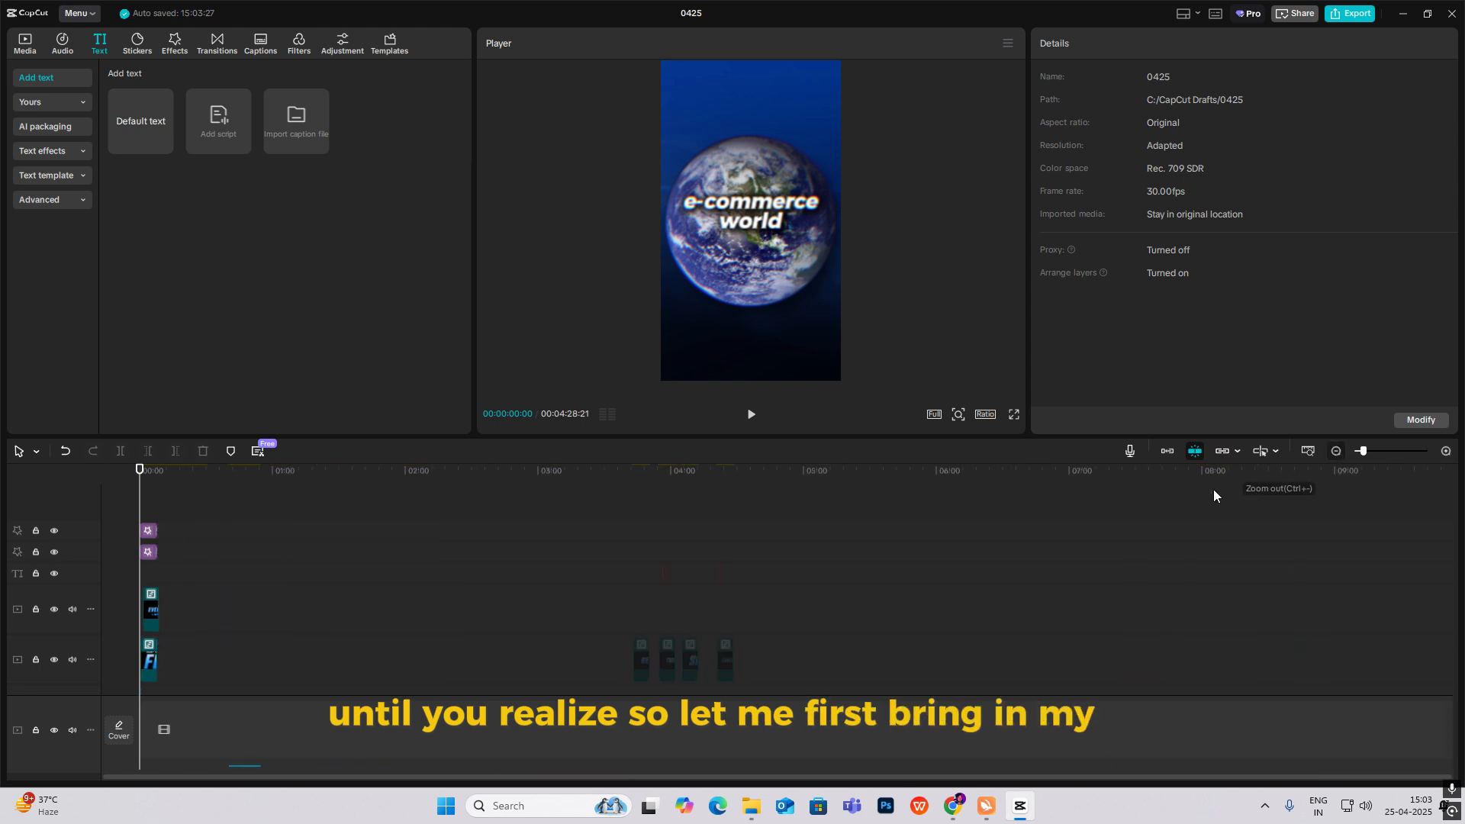
{"action": "left_click_drag", "start_coordinate": [623, 528], "coordinate": [175, 634]}
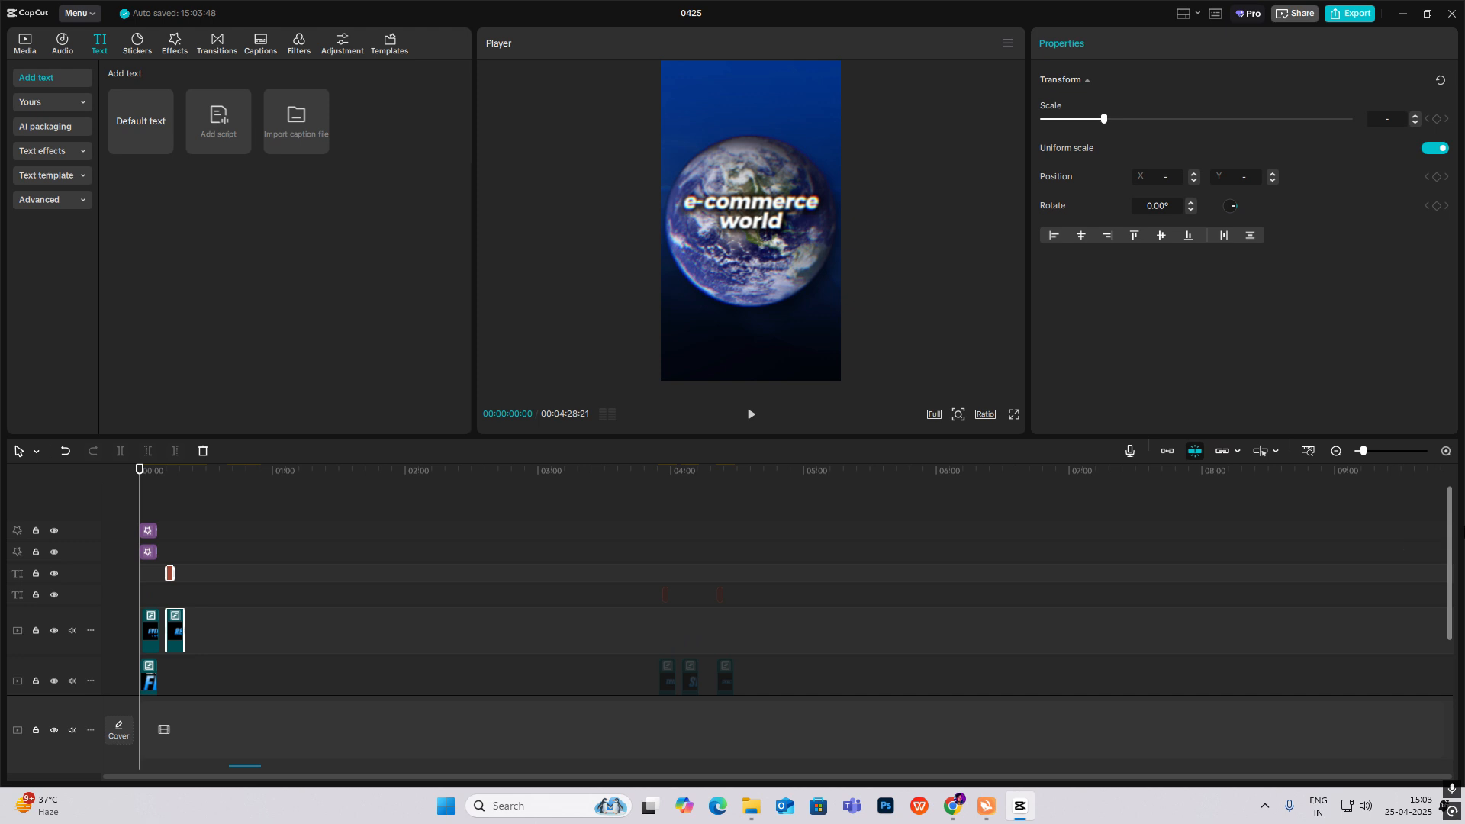
{"action": "left_click", "coordinate": [1445, 451]}
{"action": "left_click", "coordinate": [1445, 451]}
{"action": "left_click_drag", "start_coordinate": [356, 543], "coordinate": [495, 574]}
{"action": "left_click_drag", "start_coordinate": [620, 531], "coordinate": [383, 648]}
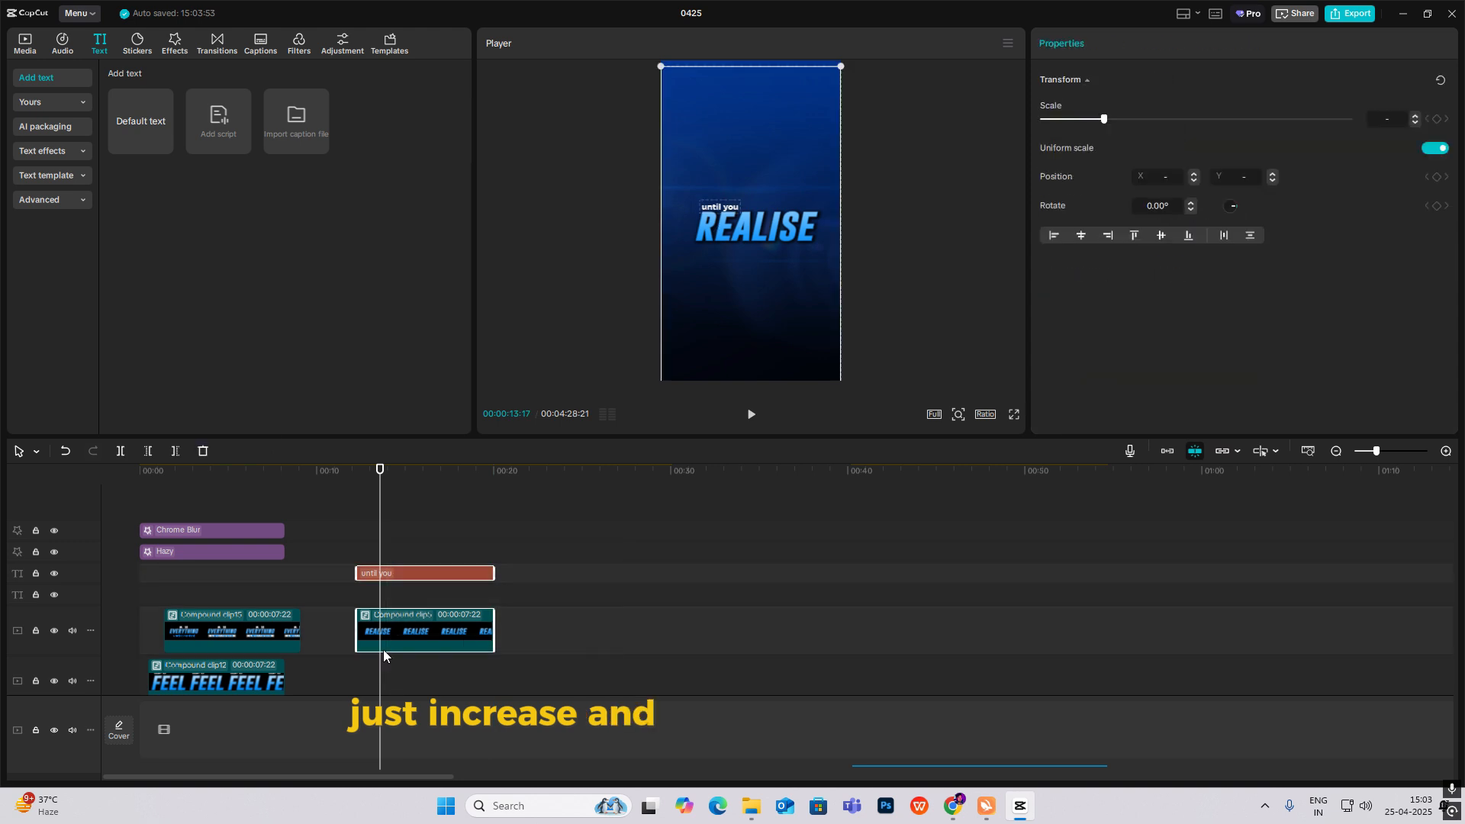
Add brain-poster.png over the REALISE clip for the same duration, scale it to 58% and position it at X 0, Y 635.
{"action": "left_click", "coordinate": [26, 43]}
{"action": "left_click_drag", "start_coordinate": [152, 229], "coordinate": [494, 568]}
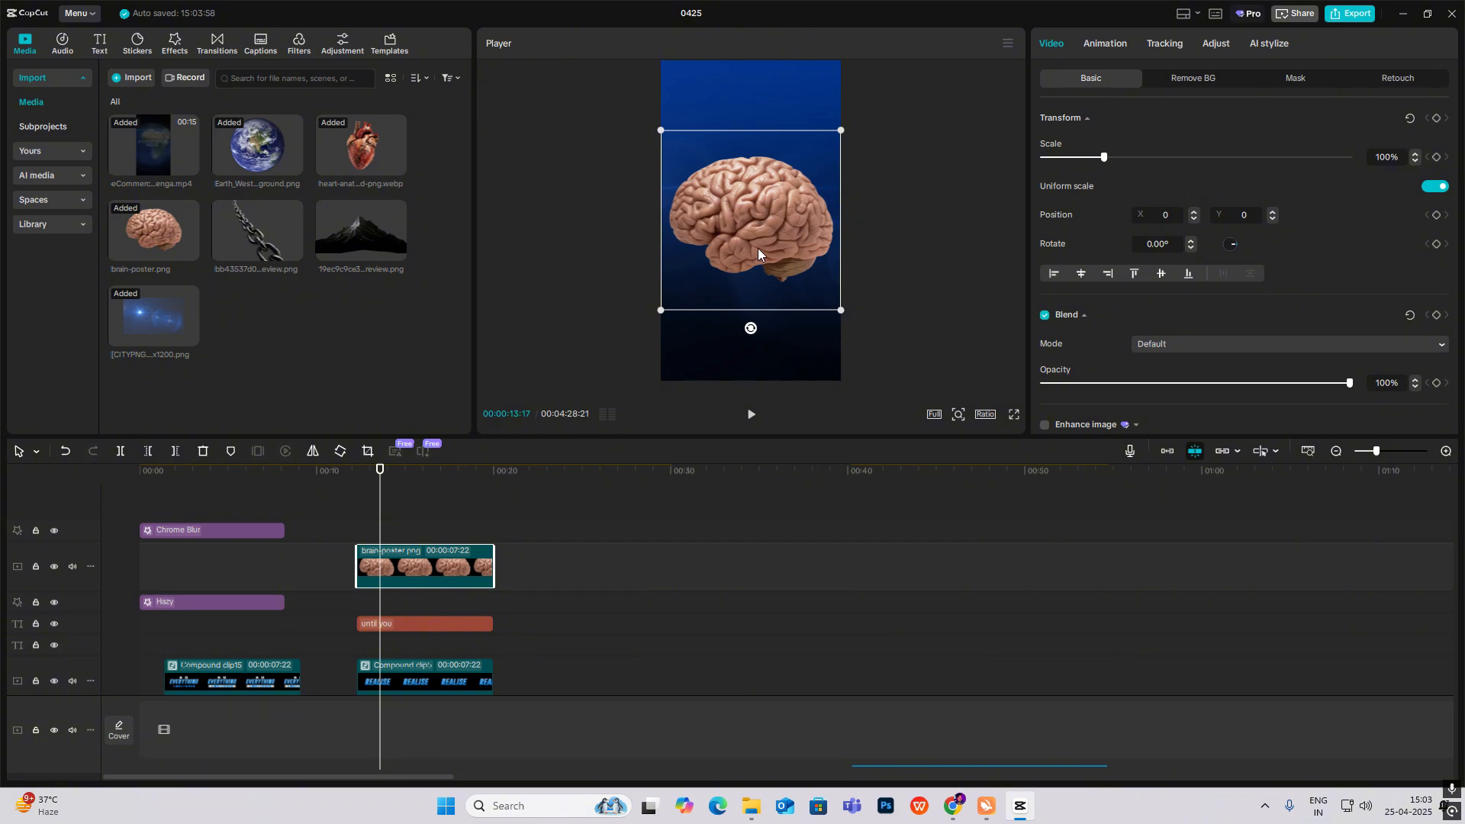
{"action": "left_click_drag", "start_coordinate": [844, 126], "coordinate": [789, 183]}
{"action": "left_click_drag", "start_coordinate": [760, 232], "coordinate": [804, 115]}
{"action": "left_click_drag", "start_coordinate": [753, 163], "coordinate": [748, 163]}
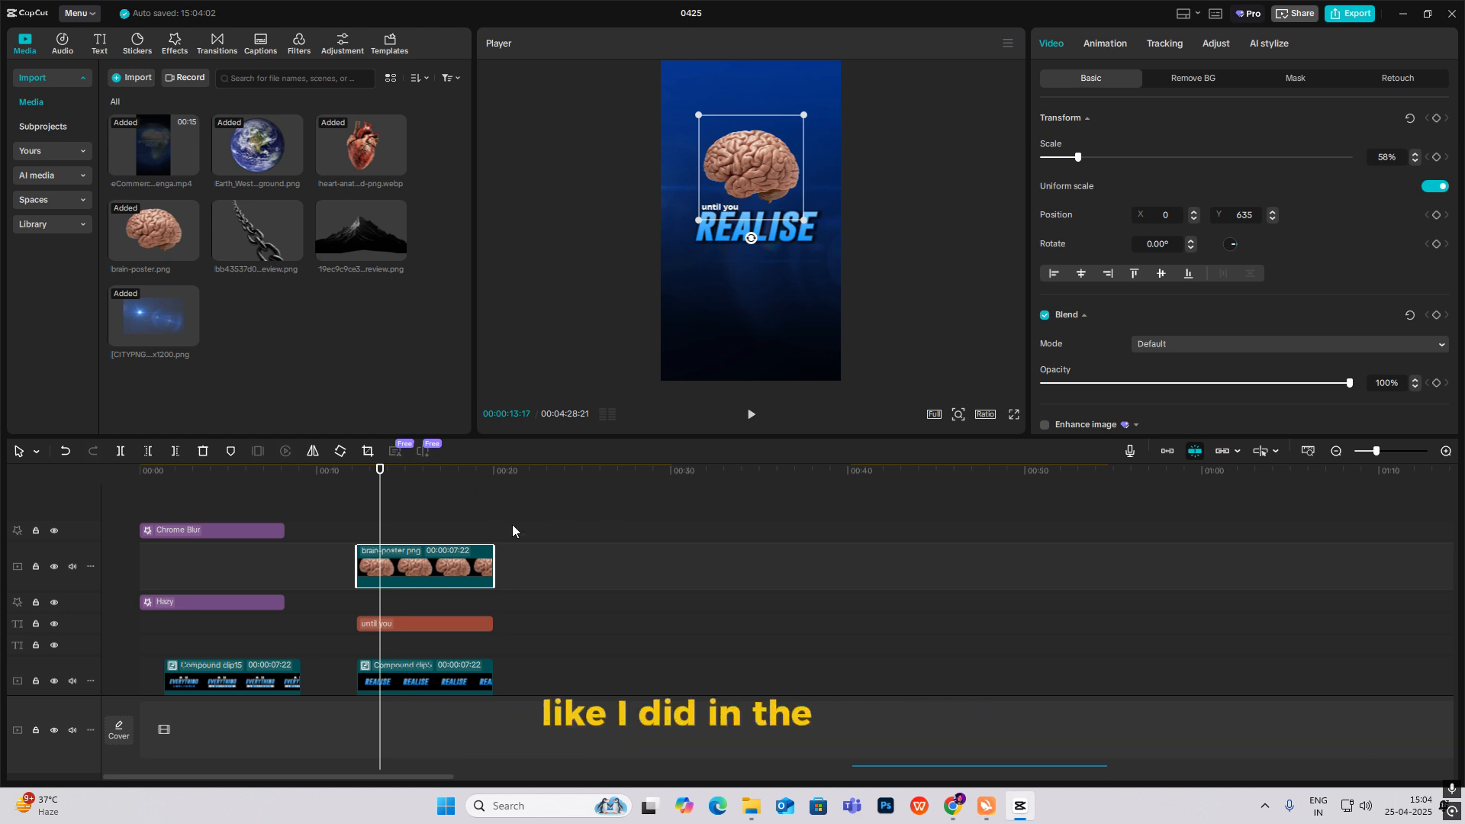
Select the brain image, "until you" text and REALISE clip, shift them slightly down in the frame and combine them into a compound clip.
{"action": "scroll", "coordinate": [492, 577], "scroll_direction": "down", "scroll_amount": 1}
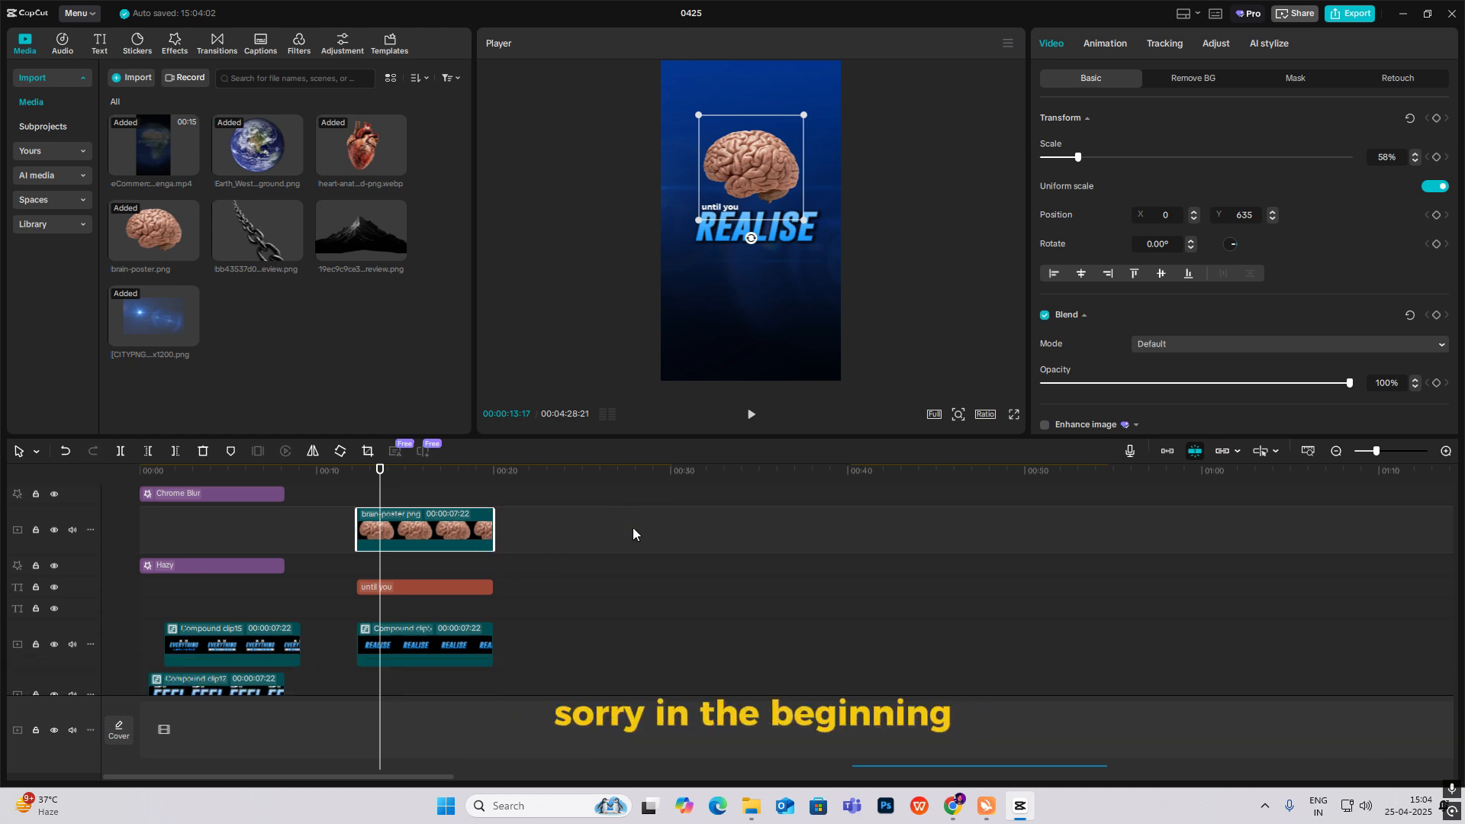
{"action": "left_click_drag", "start_coordinate": [633, 528], "coordinate": [406, 671]}
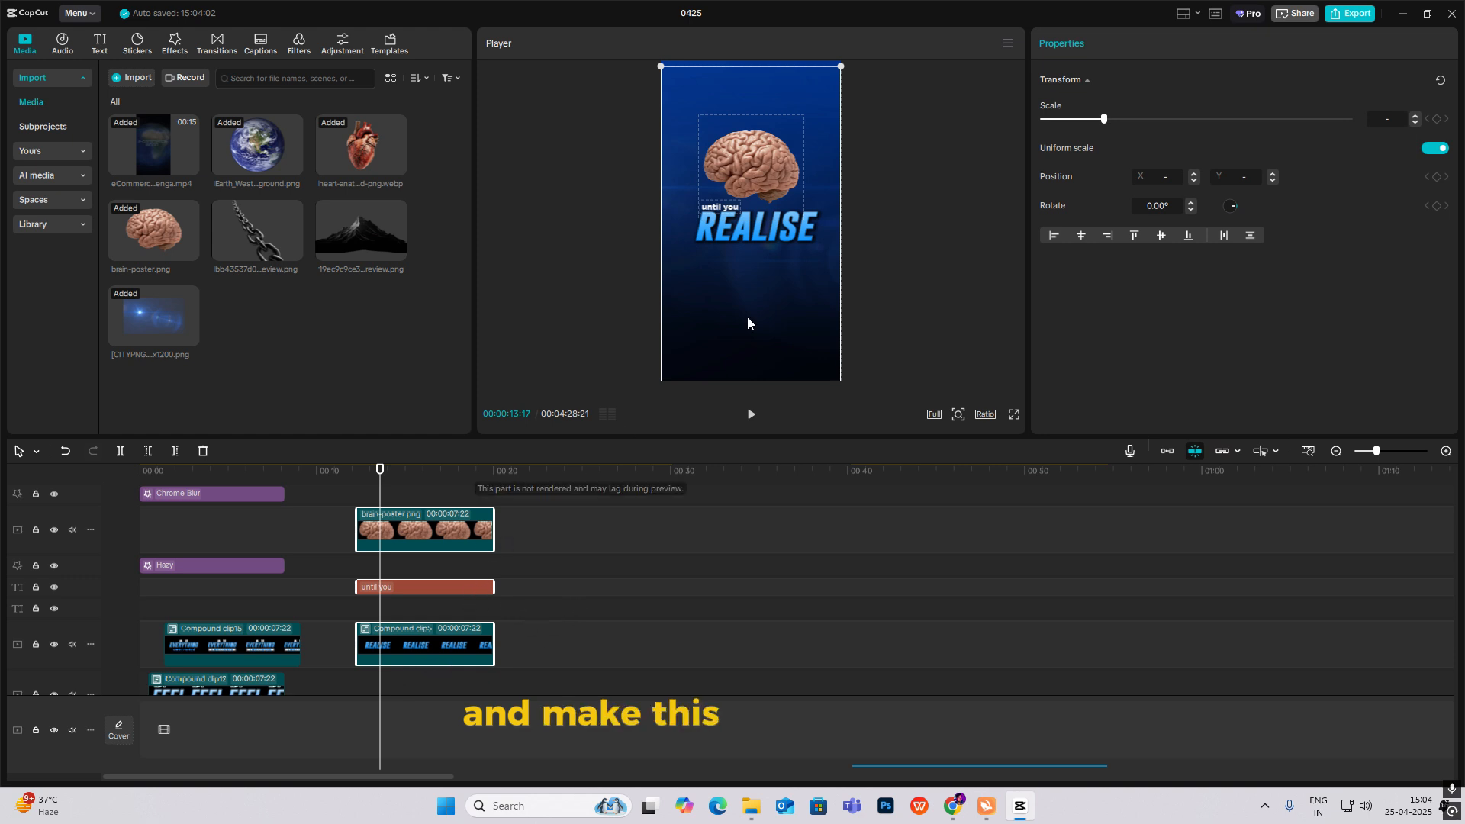
{"action": "mouse_move", "coordinate": [757, 263]}
{"action": "left_mouse_down"}
{"action": "mouse_move", "coordinate": [758, 303]}
{"action": "mouse_move", "coordinate": [760, 281]}
{"action": "left_mouse_up"}
{"action": "key", "text": "alt+g"}
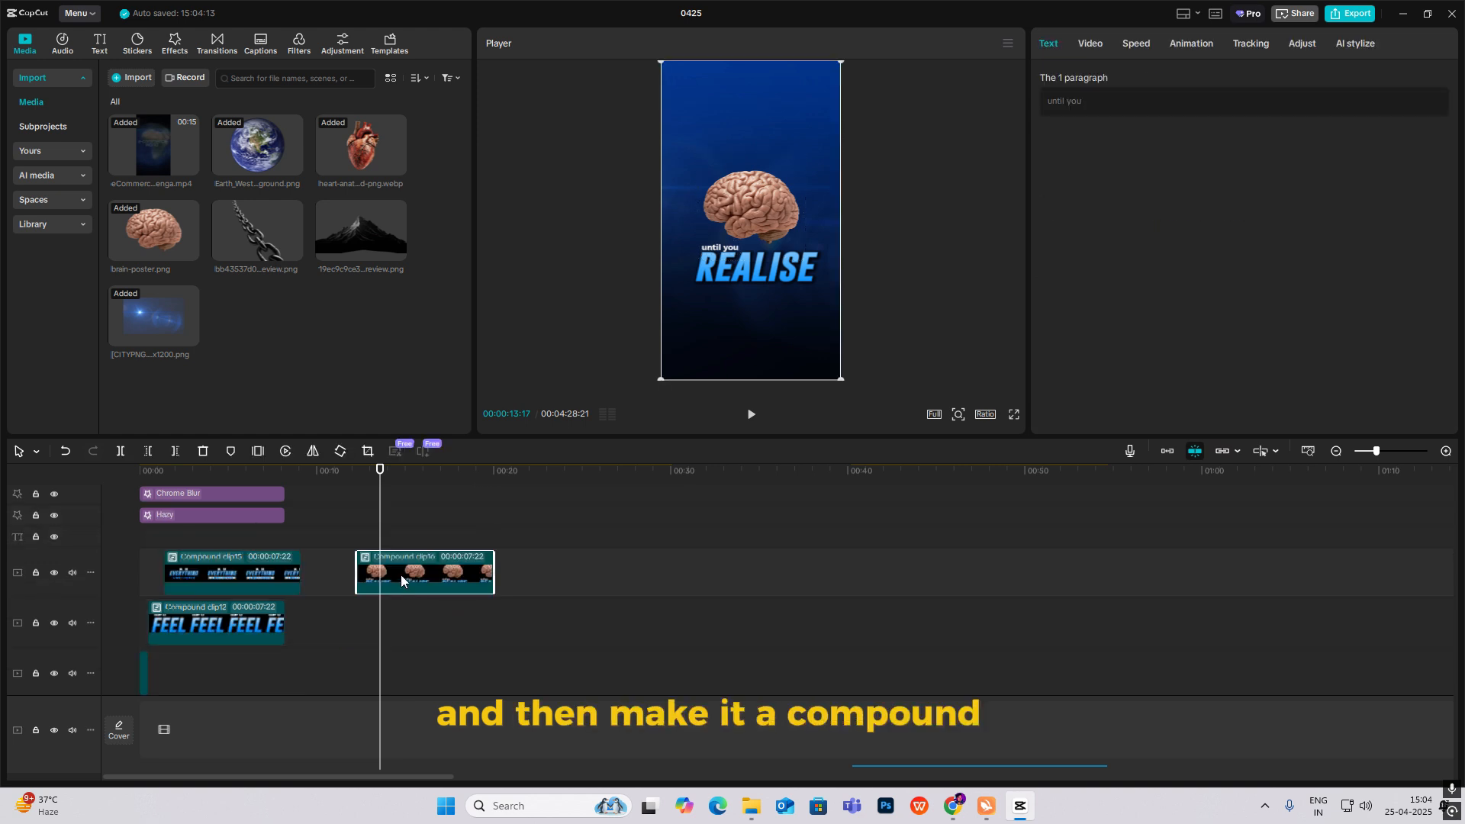
Move the brain and REALISE compound clip onto the track above the EVERYTHING clip, starting at 00:00:04:16.
{"action": "left_click_drag", "start_coordinate": [377, 540], "coordinate": [219, 537]}
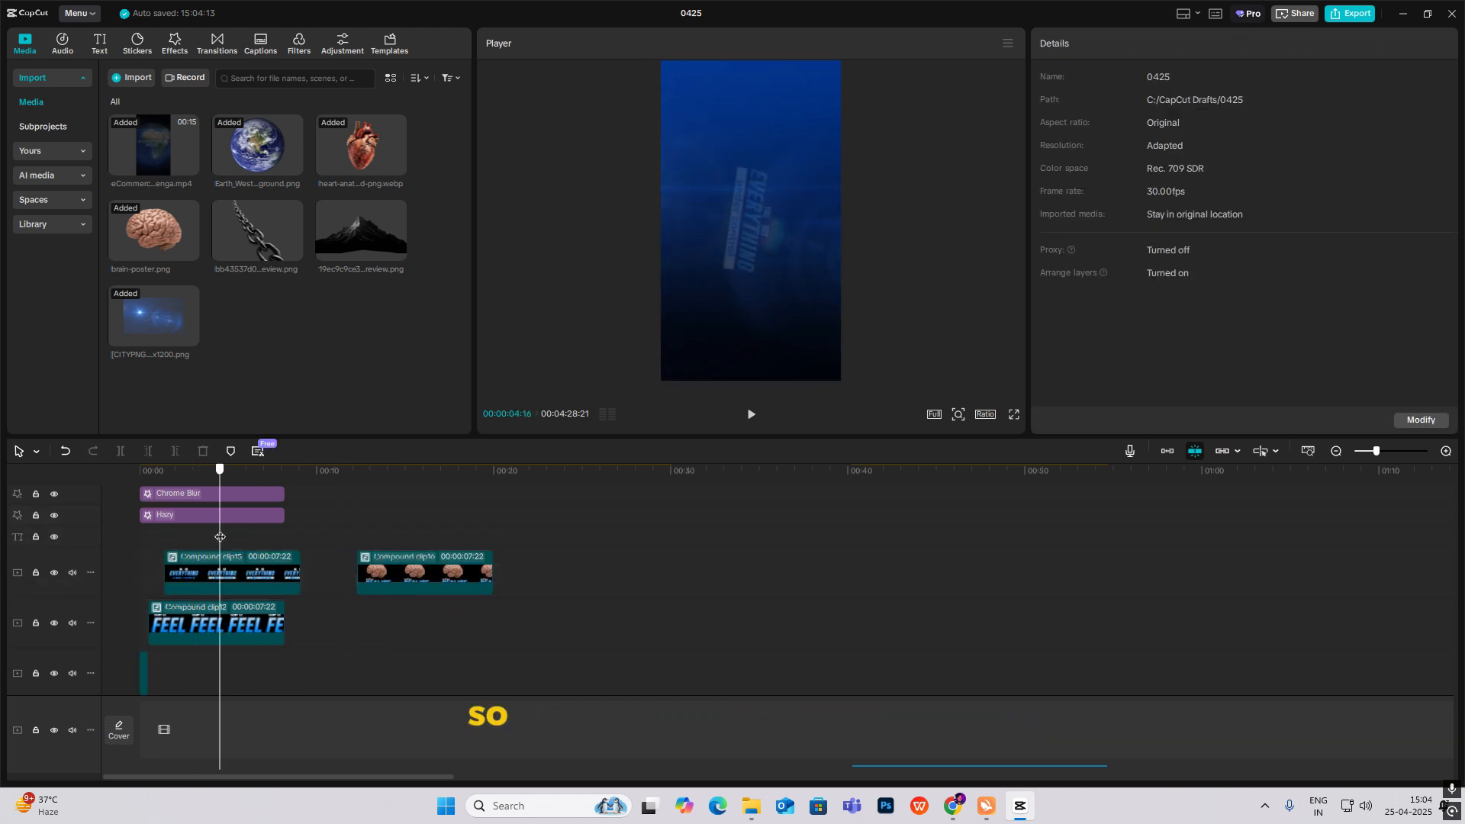
{"action": "left_click_drag", "start_coordinate": [405, 573], "coordinate": [269, 594]}
{"action": "left_click_drag", "start_coordinate": [350, 516], "coordinate": [562, 568]}
{"action": "left_click", "coordinate": [182, 504]}
{"action": "left_click_drag", "start_coordinate": [182, 503], "coordinate": [219, 540]}
{"action": "scroll", "coordinate": [220, 589], "scroll_direction": "down", "scroll_amount": 2}
Locate the EVERYTHING clip's exit keyframes and shift the REALISE compound clip to start at 00:00:04:02.
{"action": "left_click", "coordinate": [220, 589]}
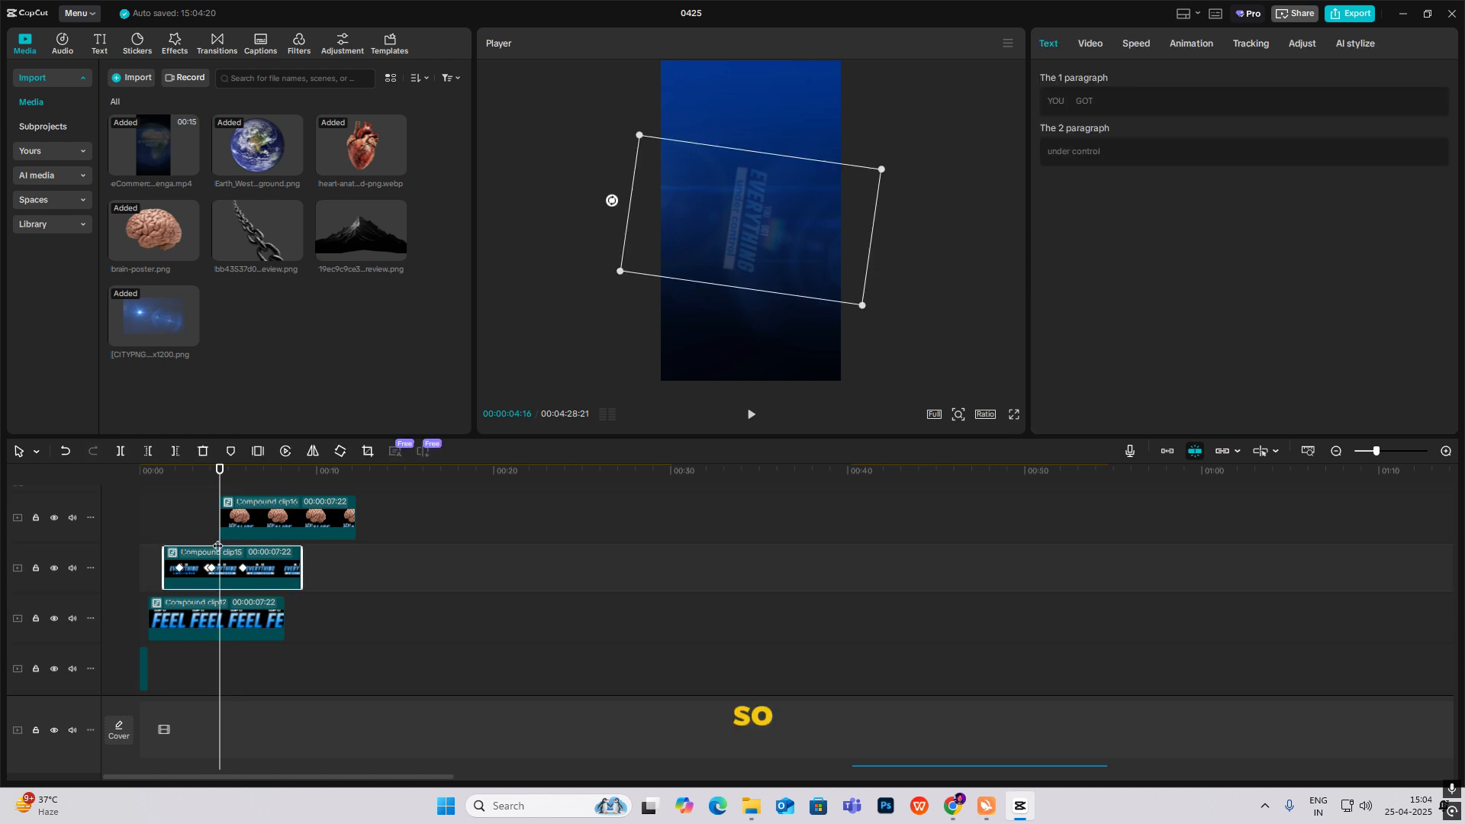
{"action": "left_click_drag", "start_coordinate": [221, 543], "coordinate": [243, 560]}
{"action": "left_click_drag", "start_coordinate": [289, 520], "coordinate": [355, 518]}
{"action": "left_click", "coordinate": [212, 508]}
{"action": "left_click_drag", "start_coordinate": [213, 513], "coordinate": [211, 523]}
{"action": "left_click", "coordinate": [215, 549]}
{"action": "left_click_drag", "start_coordinate": [328, 524], "coordinate": [254, 510]}
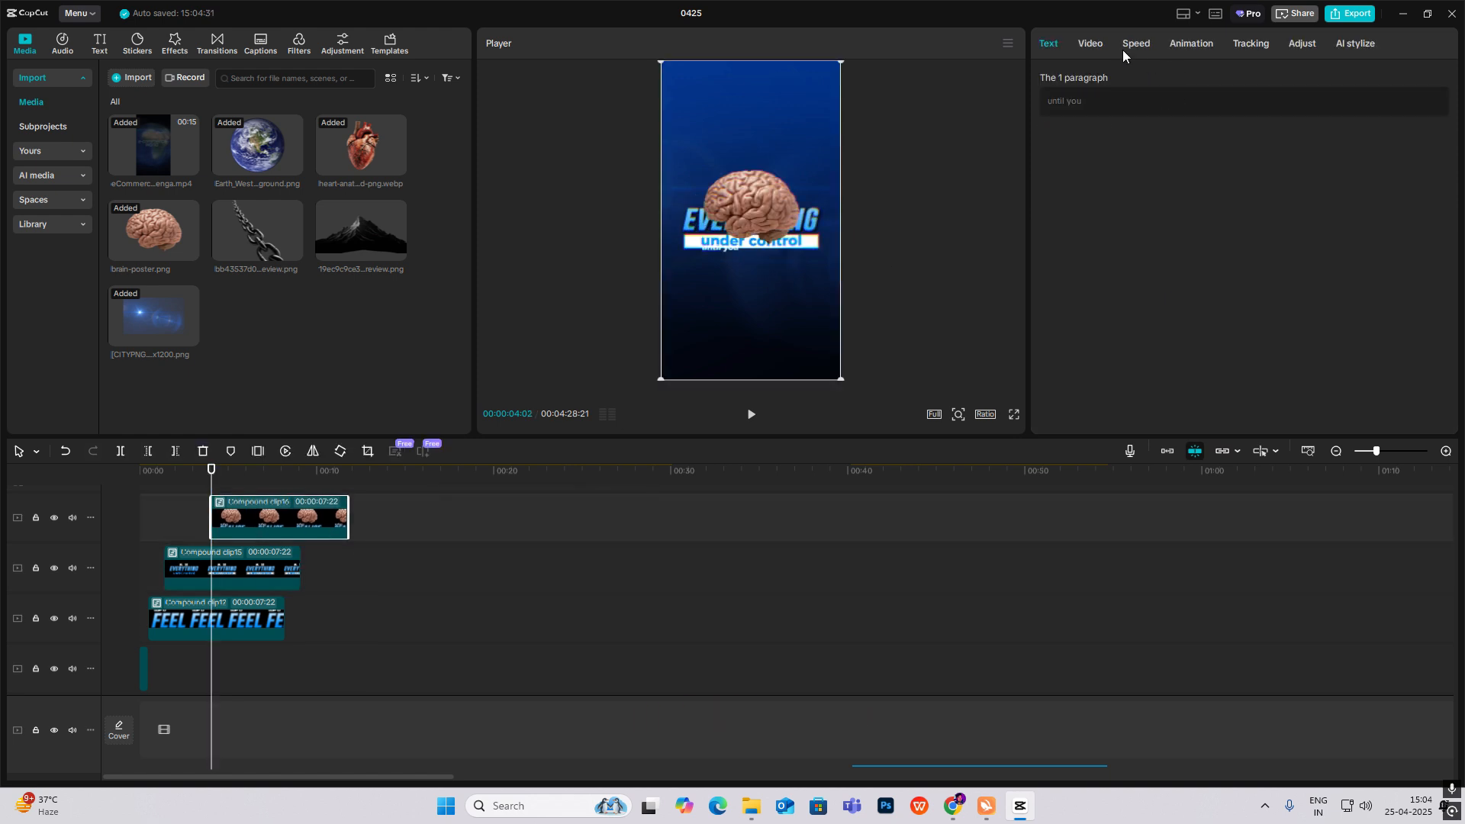
At 00:00:04:02, add Transform and Blend keyframes to the REALISE clip with scale 187%, rotation -115.02° and opacity 0%.
{"action": "left_click", "coordinate": [1091, 44]}
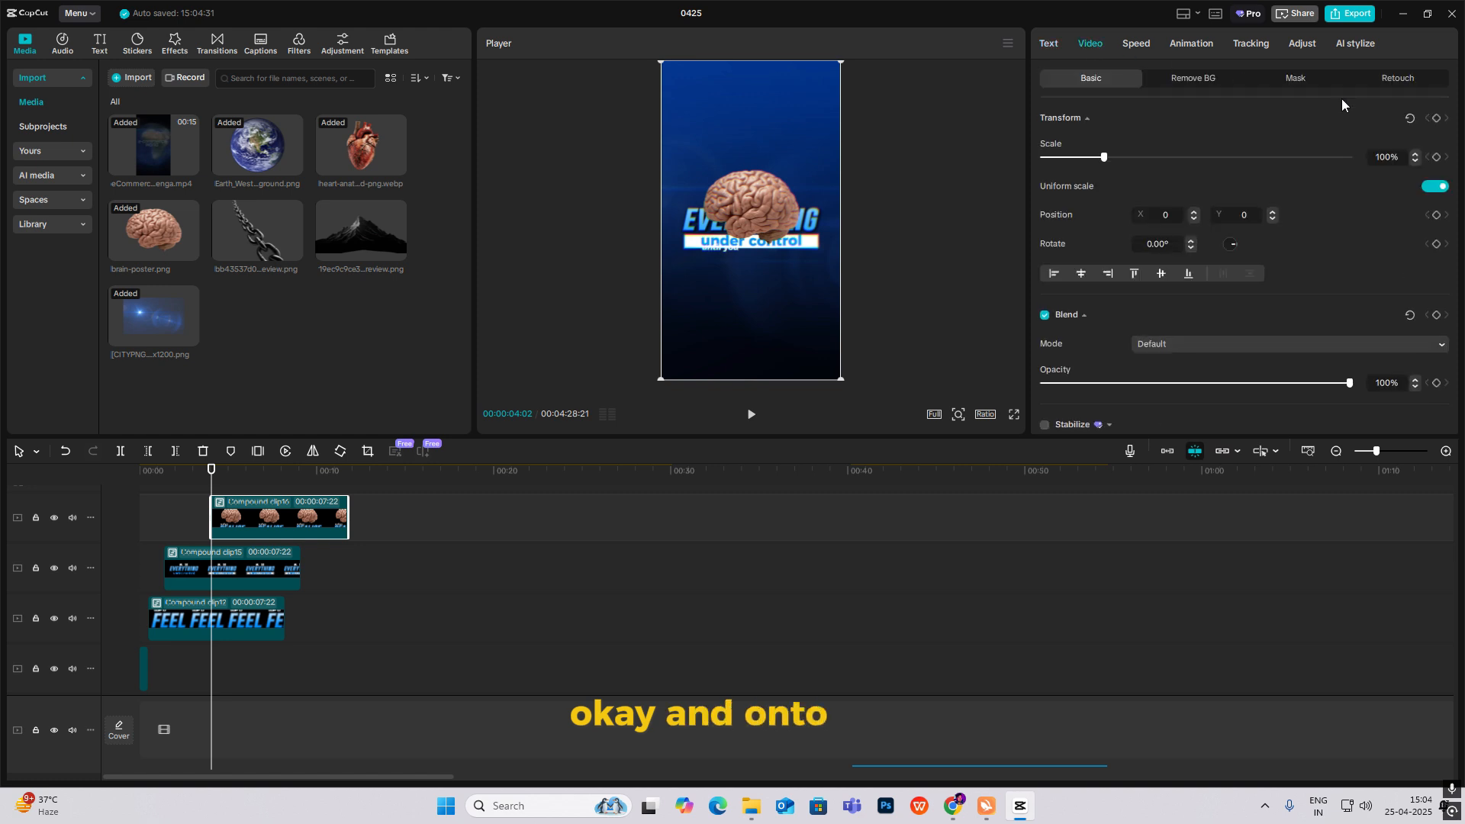
{"action": "left_click", "coordinate": [1436, 120]}
{"action": "left_click", "coordinate": [1437, 315]}
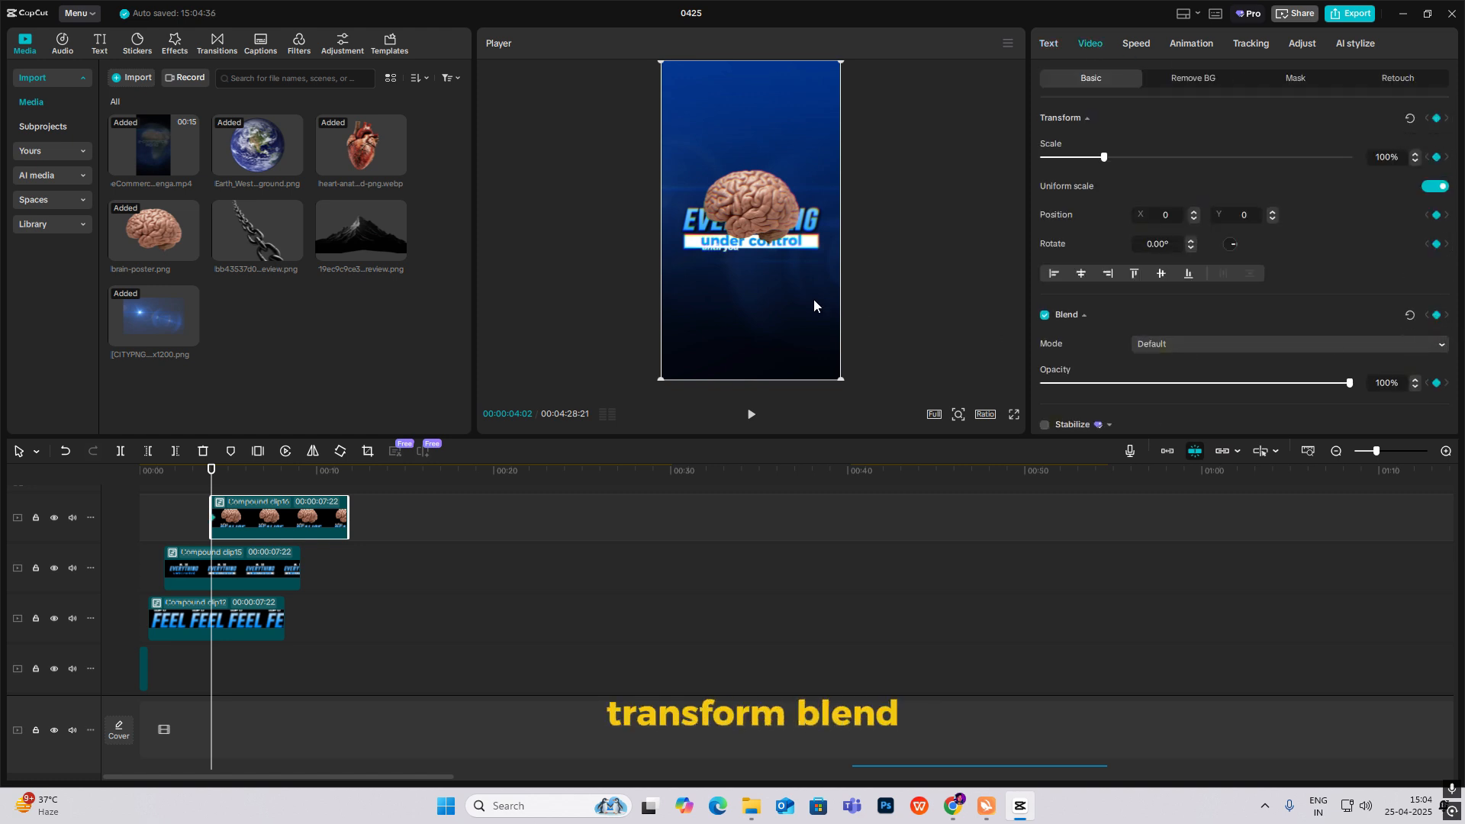
{"action": "left_click_drag", "start_coordinate": [1103, 158], "coordinate": [1157, 158]}
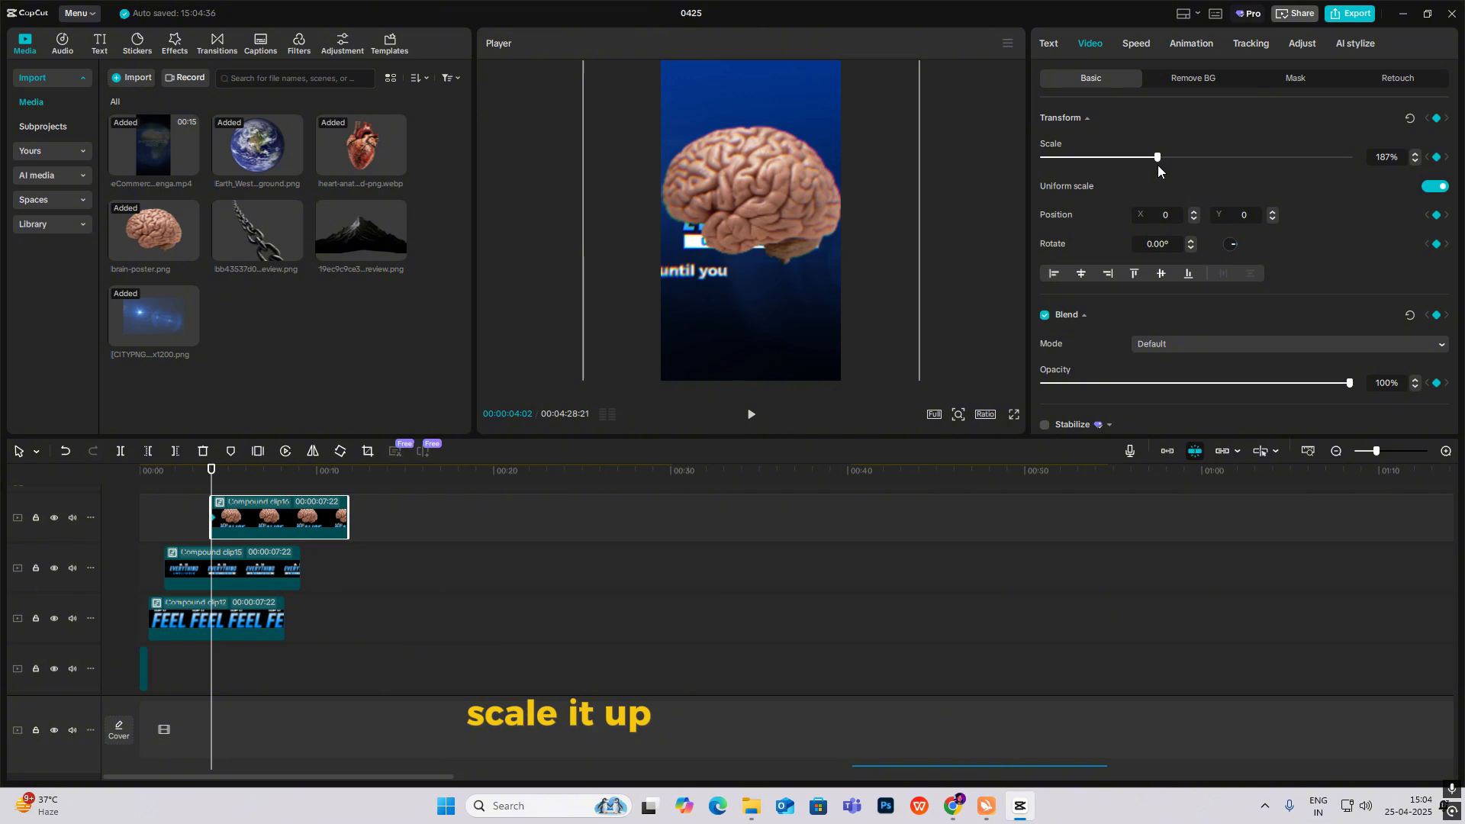
{"action": "left_click_drag", "start_coordinate": [1234, 244], "coordinate": [1225, 232]}
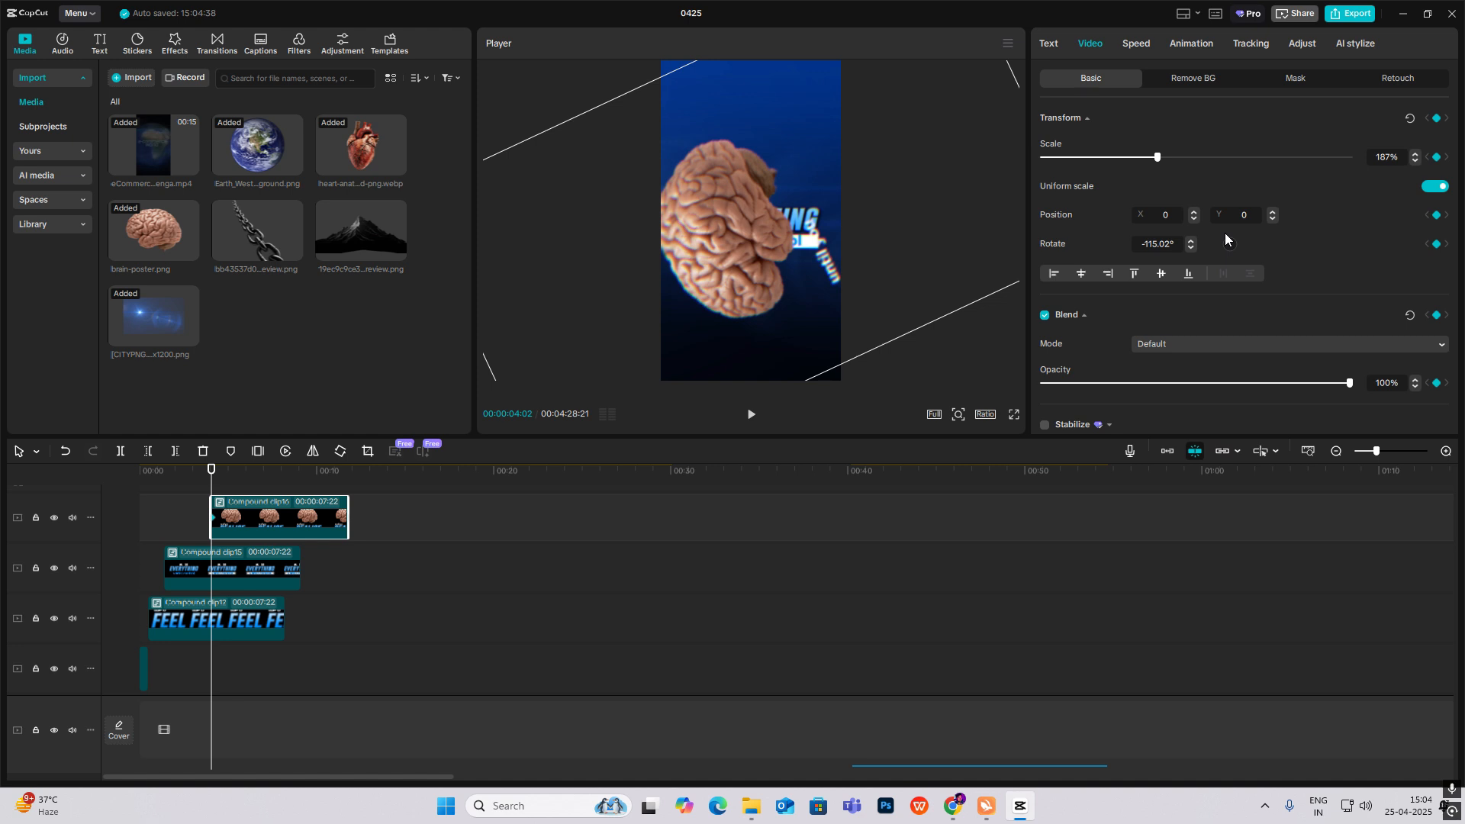
{"action": "left_click_drag", "start_coordinate": [1224, 232], "coordinate": [1225, 231]}
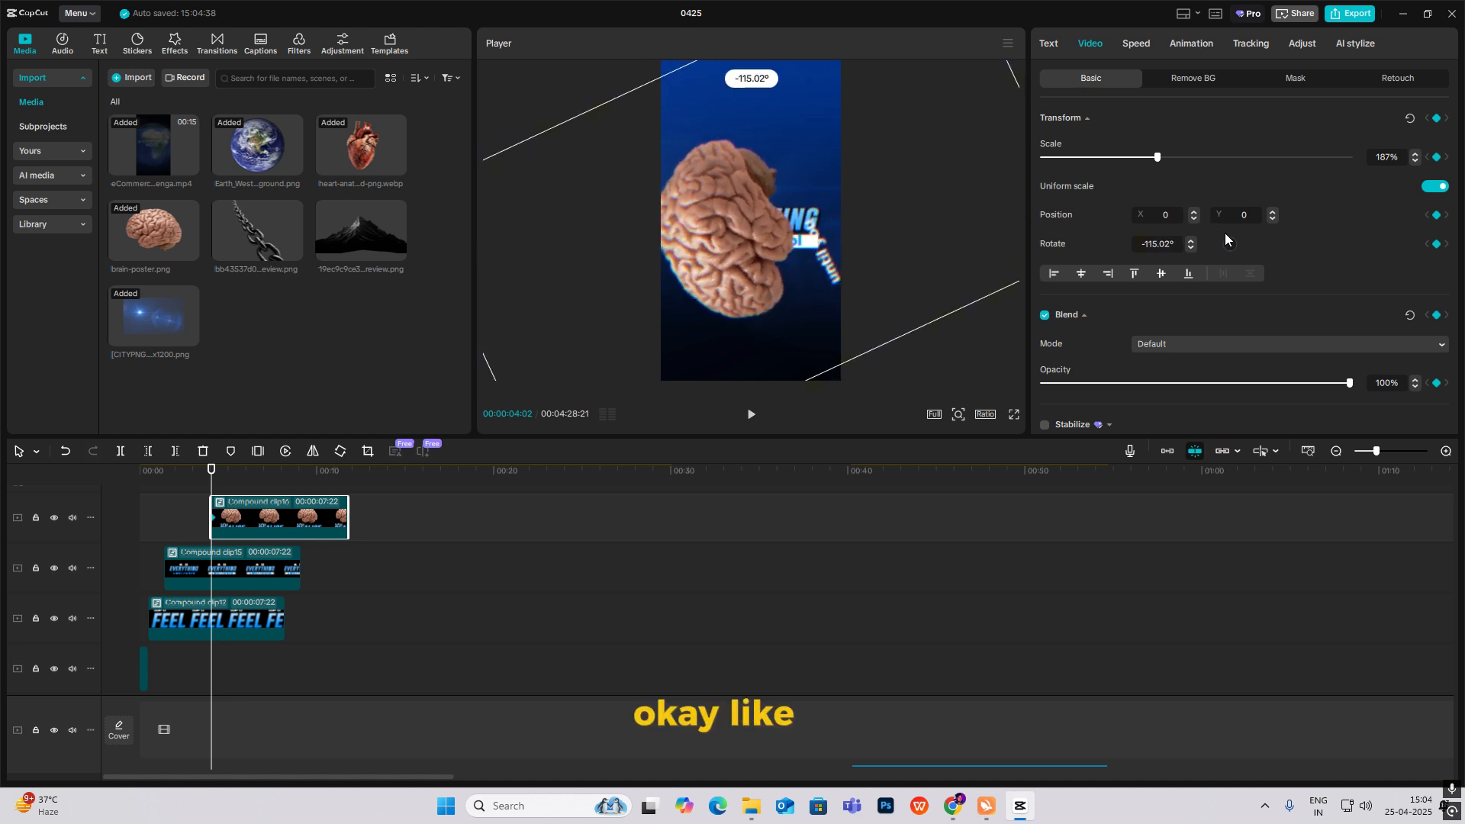
{"action": "left_click", "coordinate": [1322, 383]}
{"action": "left_click_drag", "start_coordinate": [1208, 387], "coordinate": [1042, 384]}
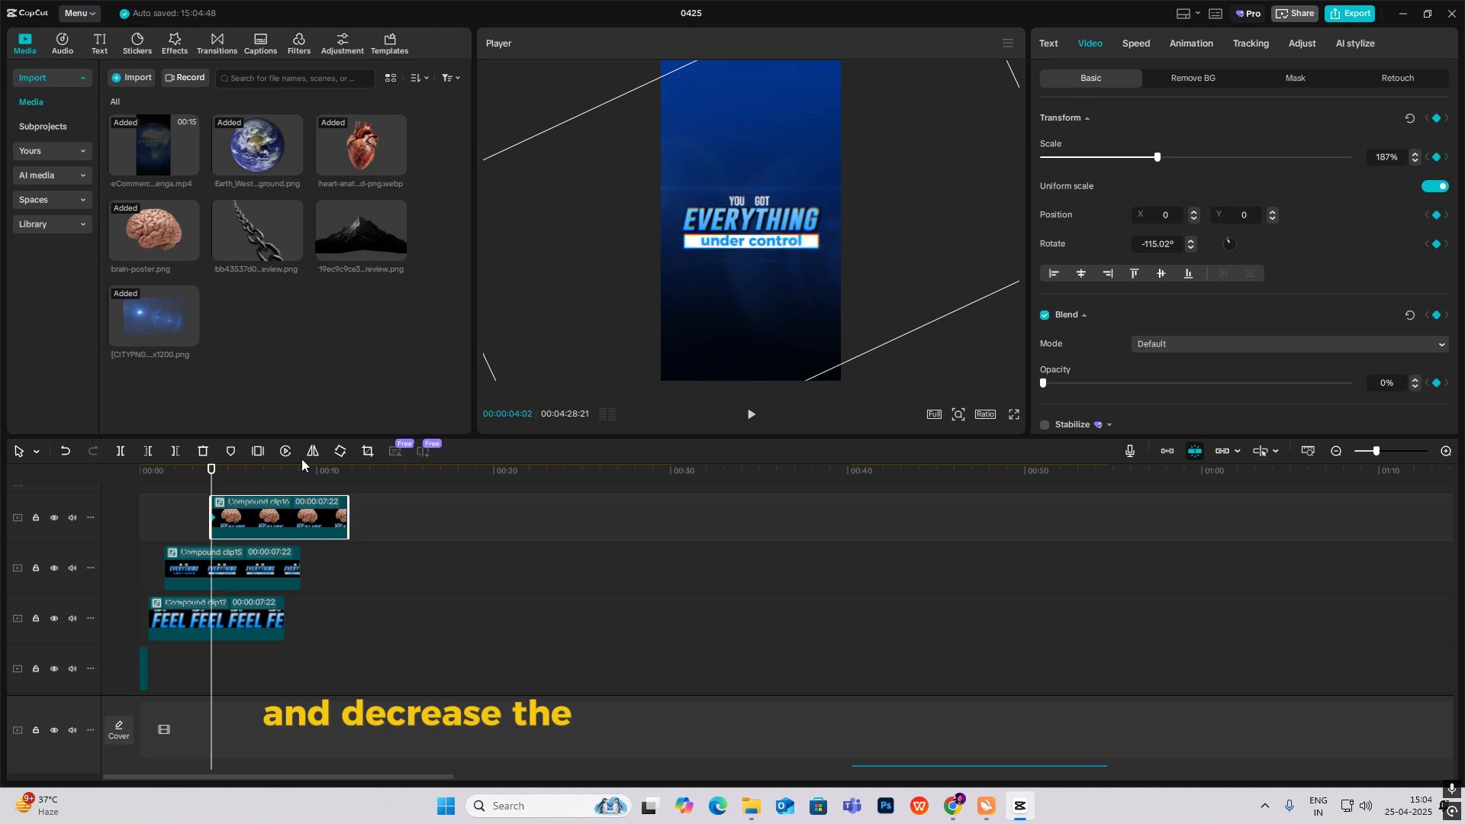
At 00:00:05:25, keyframe the REALISE clip's Transform and Blend with opacity 100%, rotation 0° and a reduced scale, and return to 00:00:04:02.
{"action": "left_click_drag", "start_coordinate": [213, 486], "coordinate": [243, 489]}
{"action": "left_click", "coordinate": [251, 562]}
{"action": "left_click", "coordinate": [254, 515]}
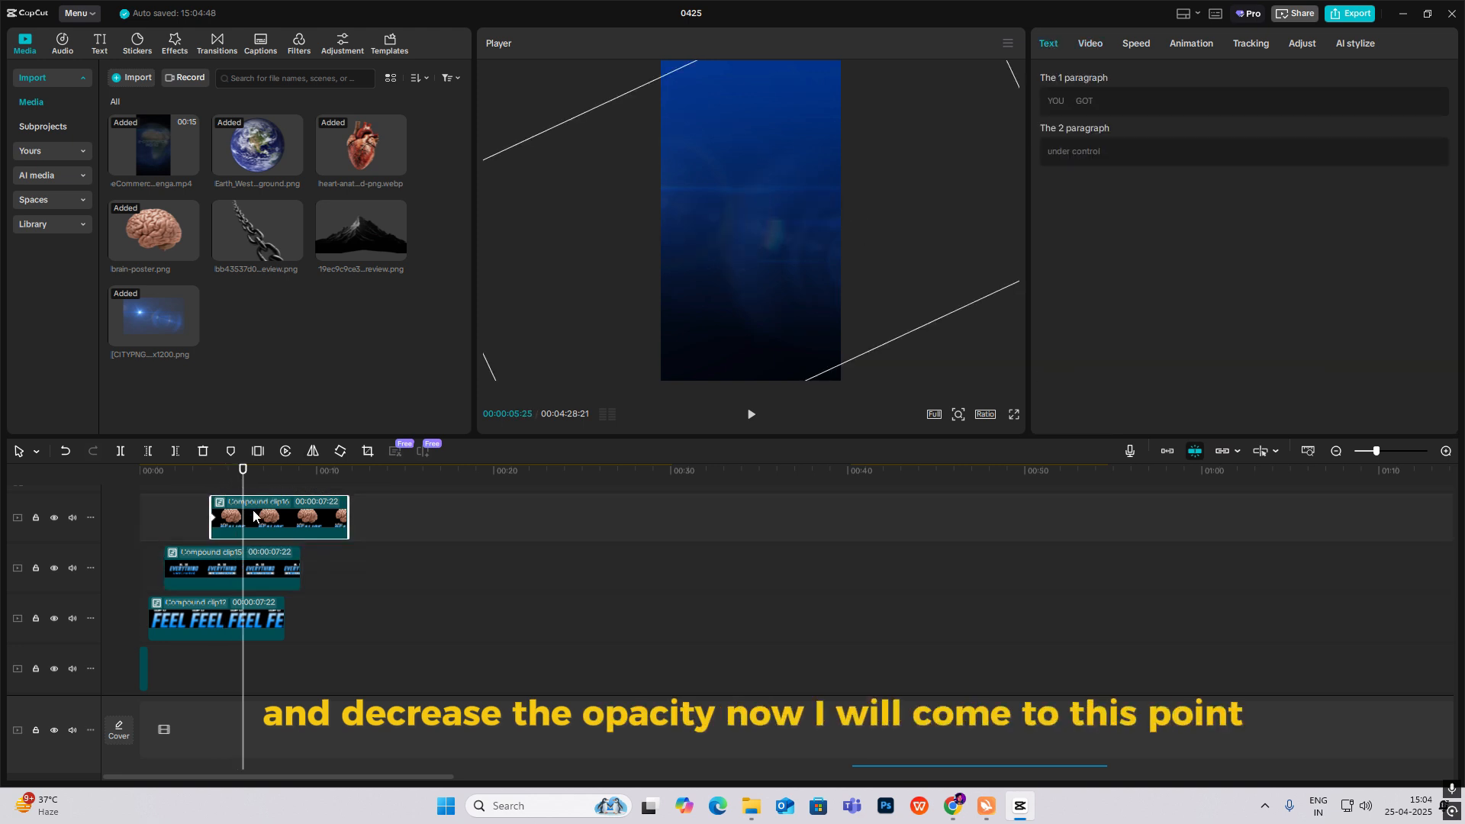
{"action": "left_click", "coordinate": [1093, 44]}
{"action": "left_click", "coordinate": [1436, 117]}
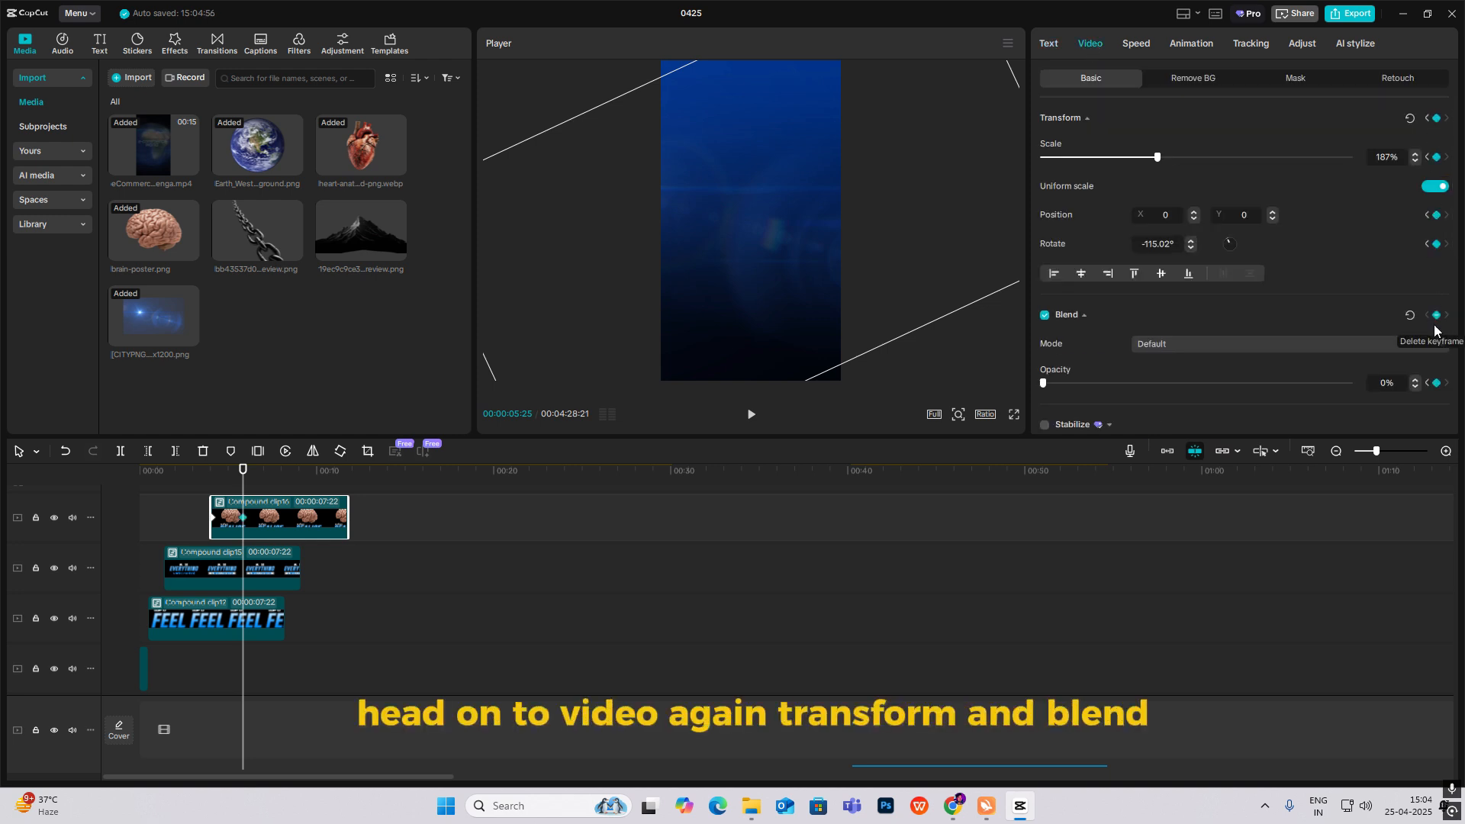
{"action": "left_click_drag", "start_coordinate": [1042, 382], "coordinate": [1349, 382]}
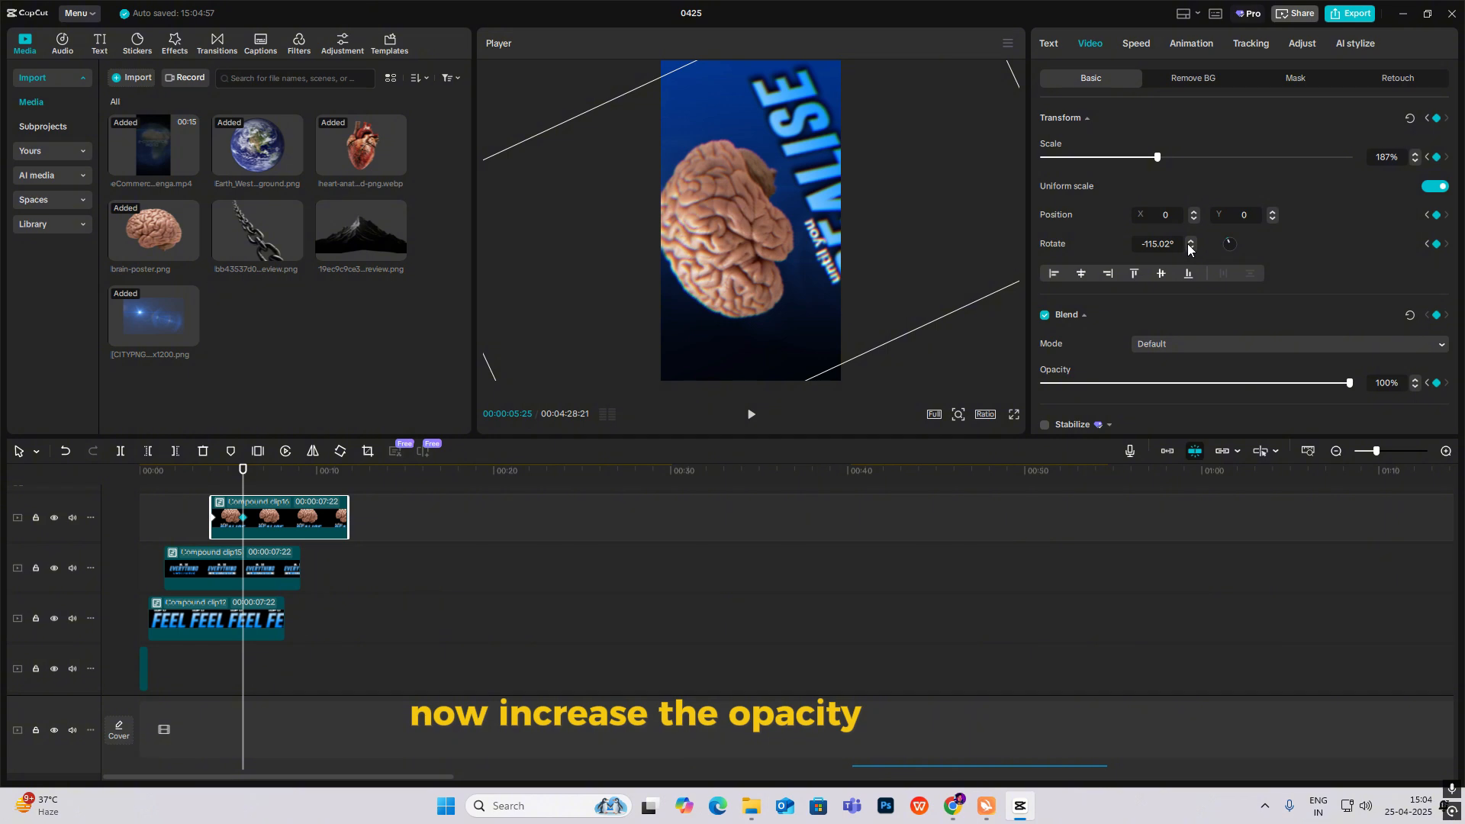
{"action": "left_click_drag", "start_coordinate": [1225, 243], "coordinate": [1229, 242]}
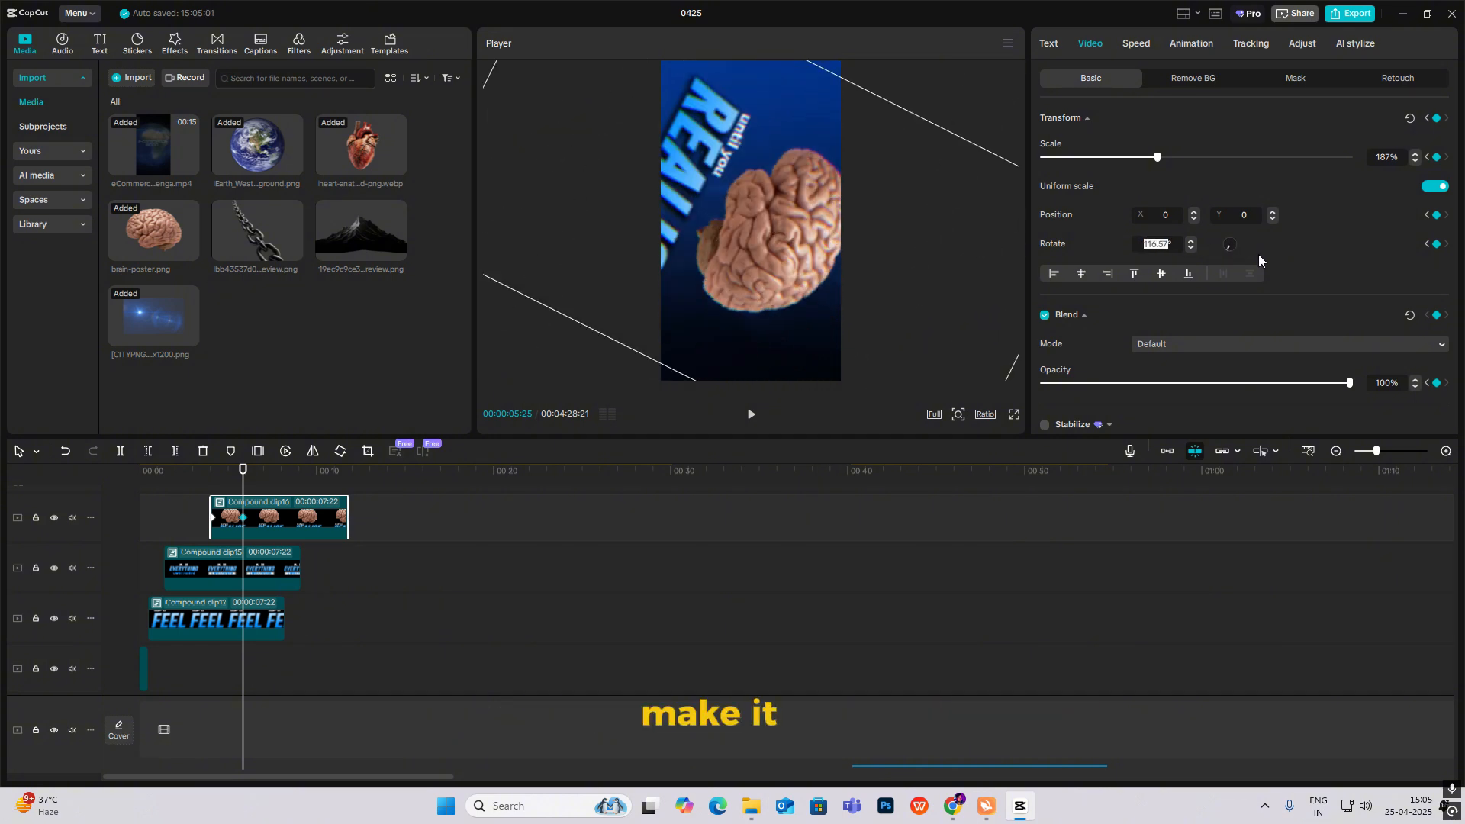
{"action": "key", "text": "Return"}
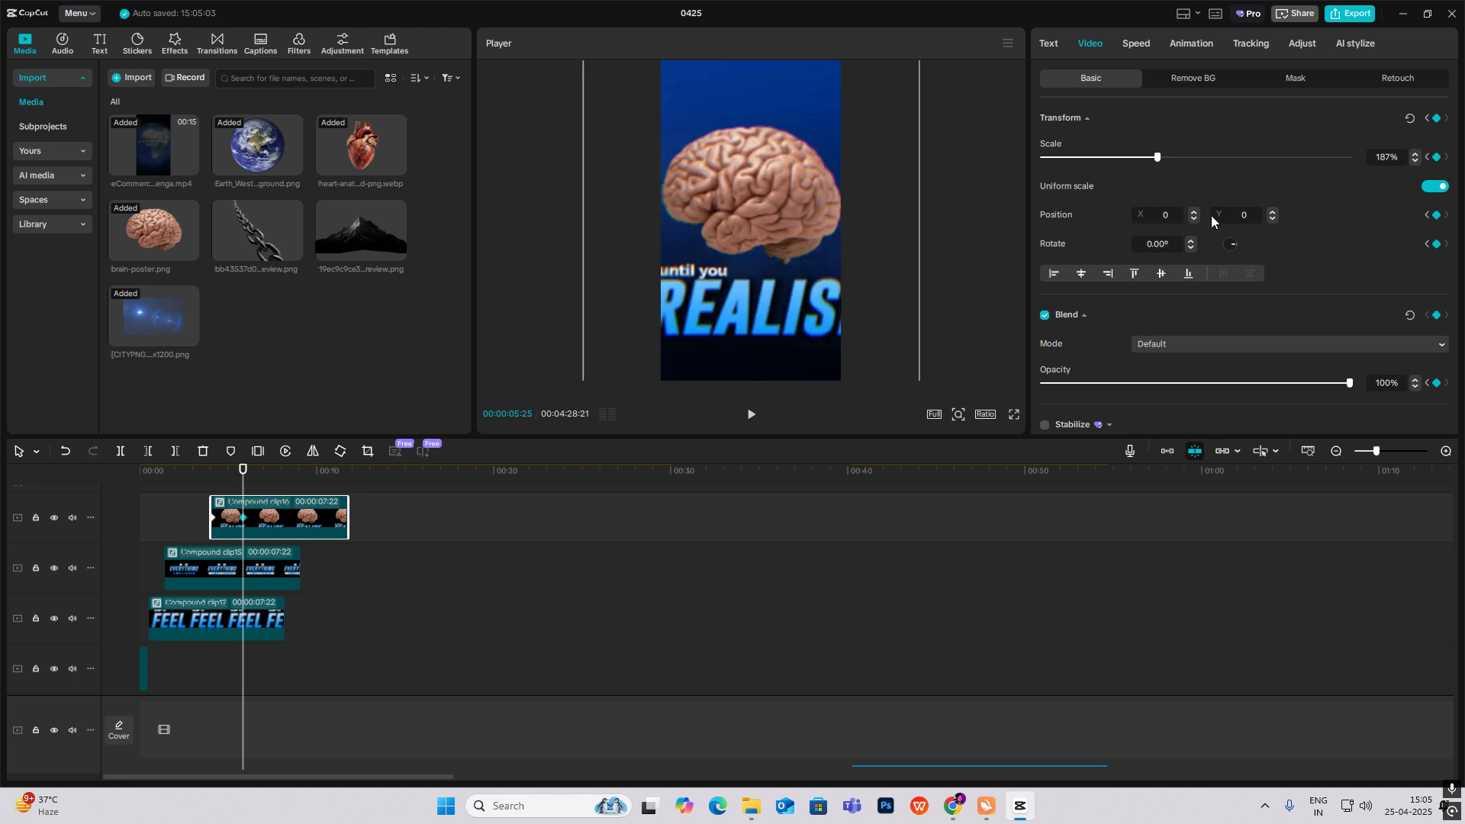
{"action": "left_click_drag", "start_coordinate": [1158, 156], "coordinate": [1091, 184]}
{"action": "left_click_drag", "start_coordinate": [210, 487], "coordinate": [220, 537]}
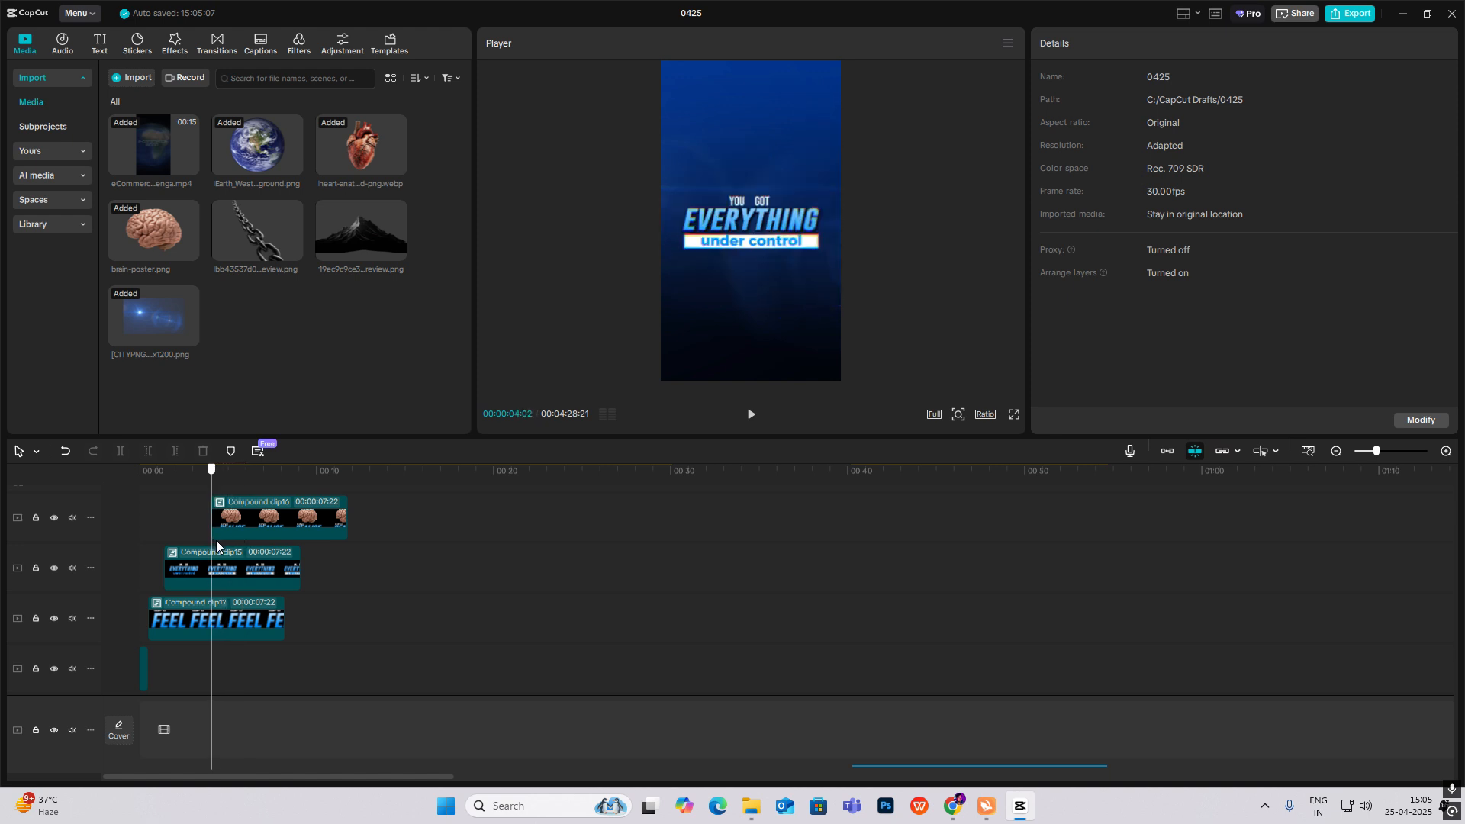
Show the REALISE compound clip's keyframe graphs and apply the Rebound Out preset curve to its scale keyframes.
{"action": "left_click", "coordinate": [227, 522]}
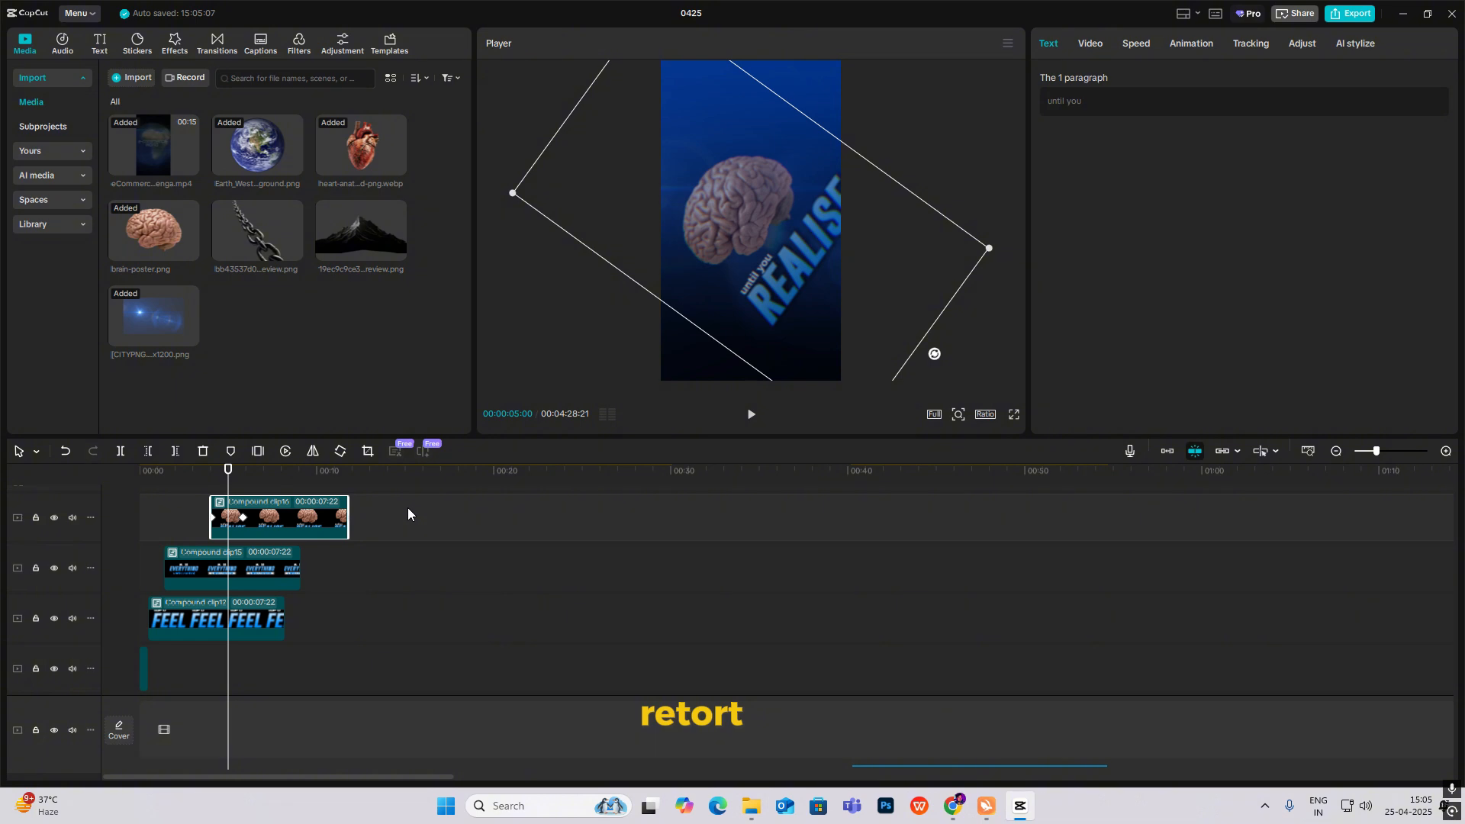
{"action": "key", "text": "ctrl+k"}
{"action": "scroll", "coordinate": [267, 538], "scroll_direction": "up", "scroll_amount": 2}
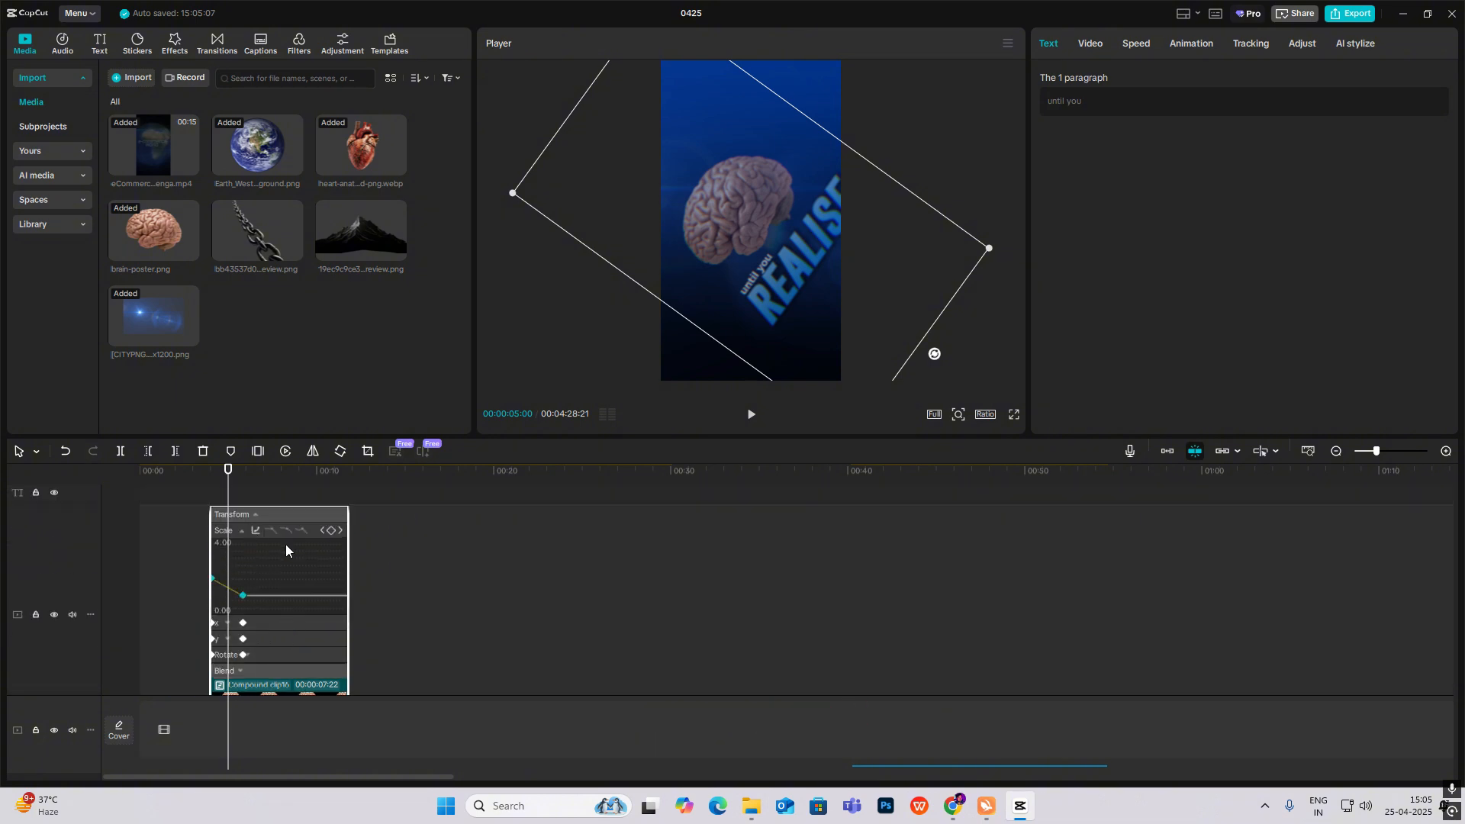
{"action": "left_click", "coordinate": [258, 532]}
{"action": "left_click", "coordinate": [416, 730]}
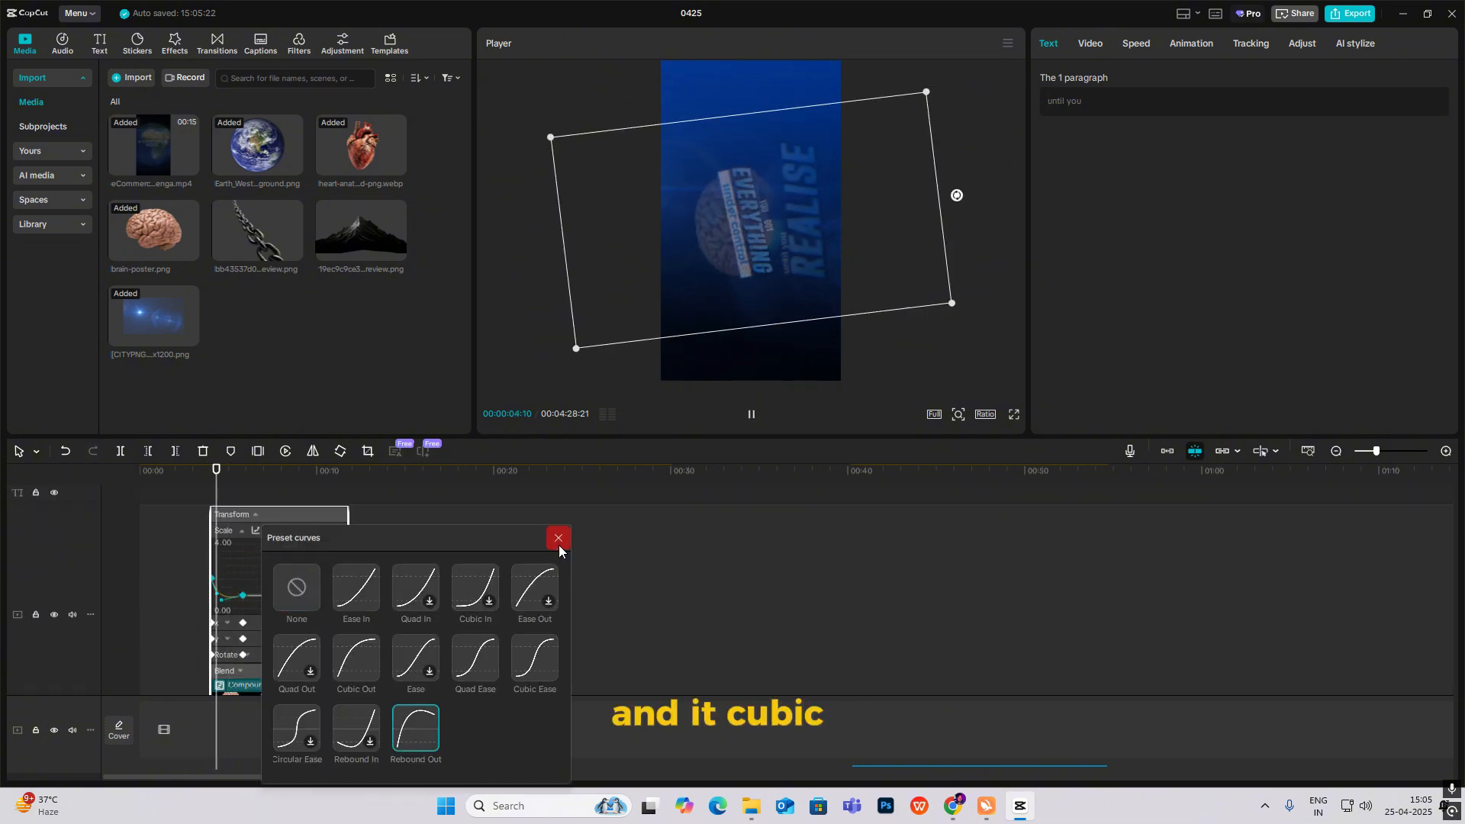
{"action": "left_click", "coordinate": [558, 538]}
{"action": "key", "text": "space"}
Apply the Rebound Out preset curve to the REALISE clip's rotation keyframes and flatten the overshoot in the rotation and scale curves.
{"action": "left_click", "coordinate": [261, 637]}
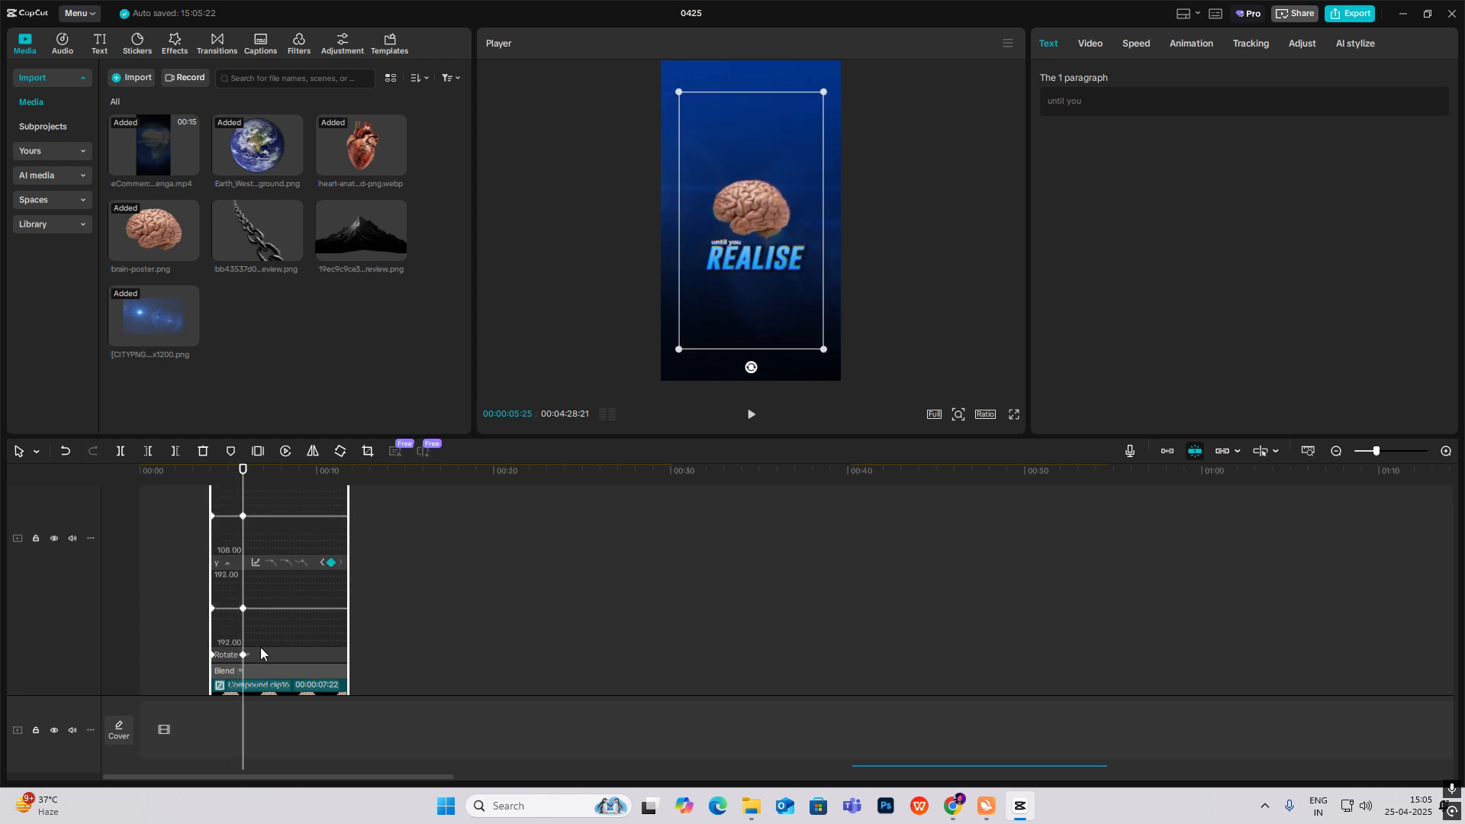
{"action": "left_click", "coordinate": [260, 652]}
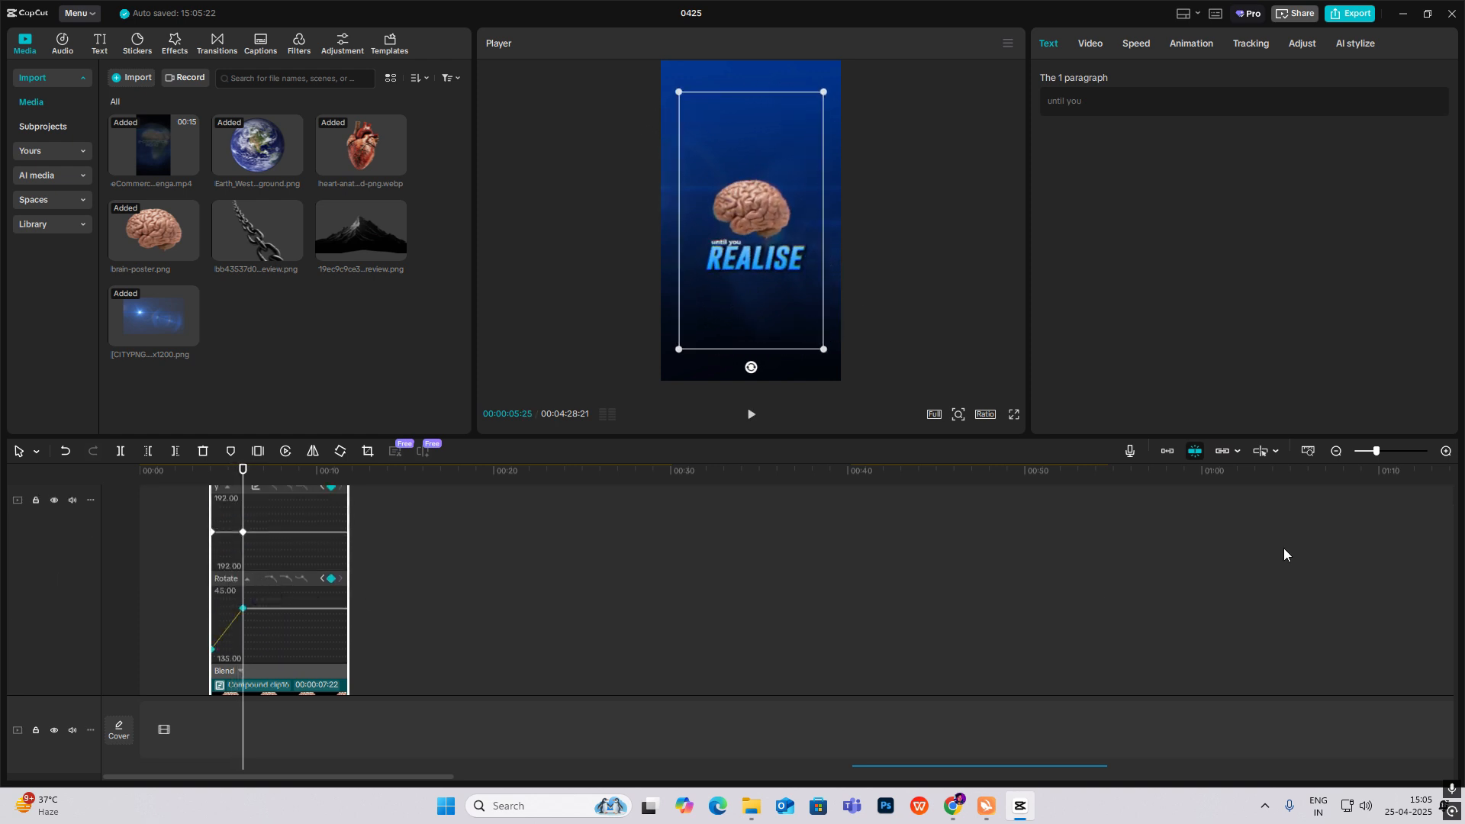
{"action": "left_click", "coordinate": [1446, 452]}
{"action": "left_click", "coordinate": [363, 578]}
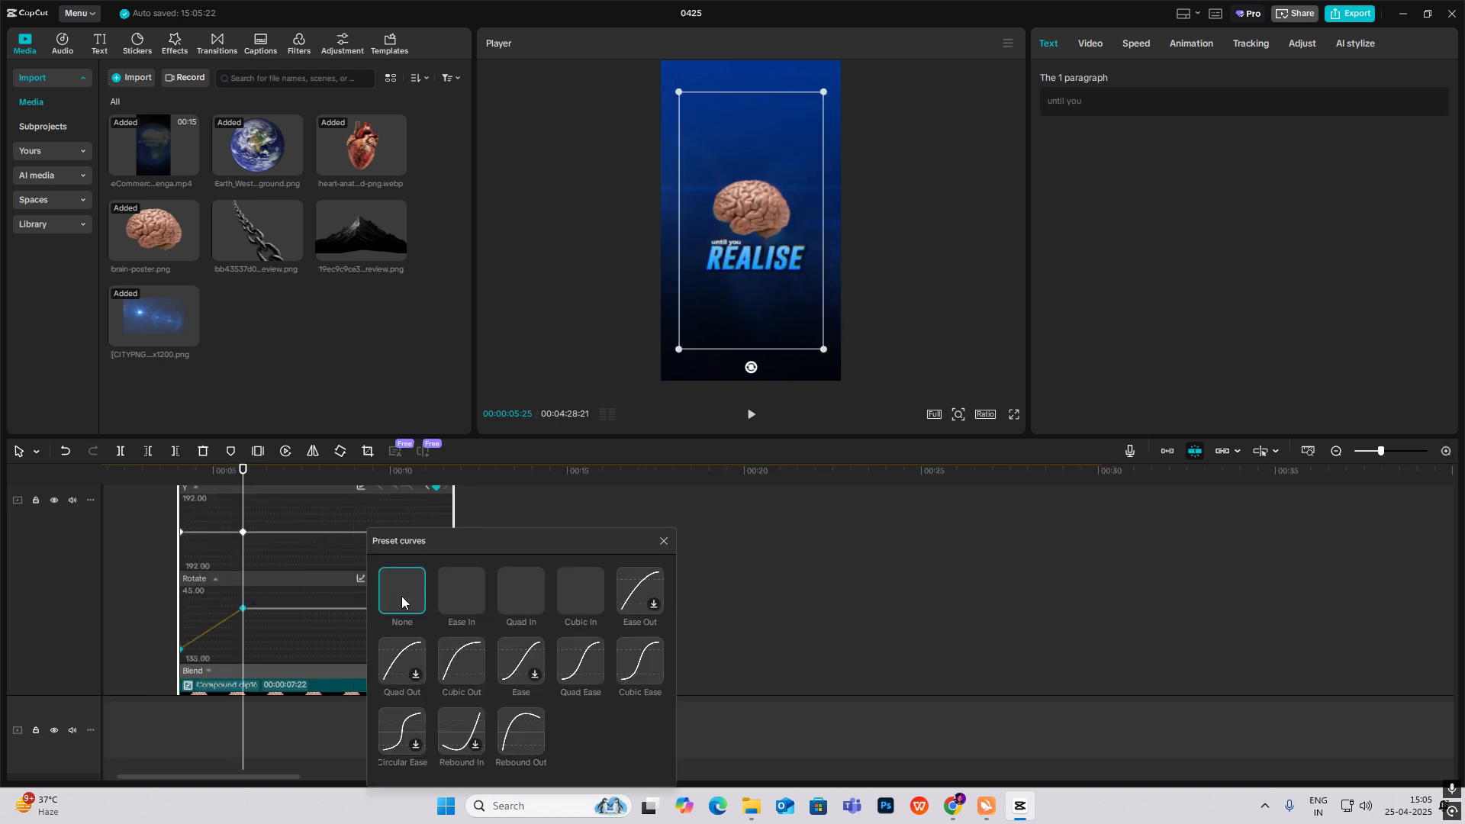
{"action": "left_click", "coordinate": [519, 727]}
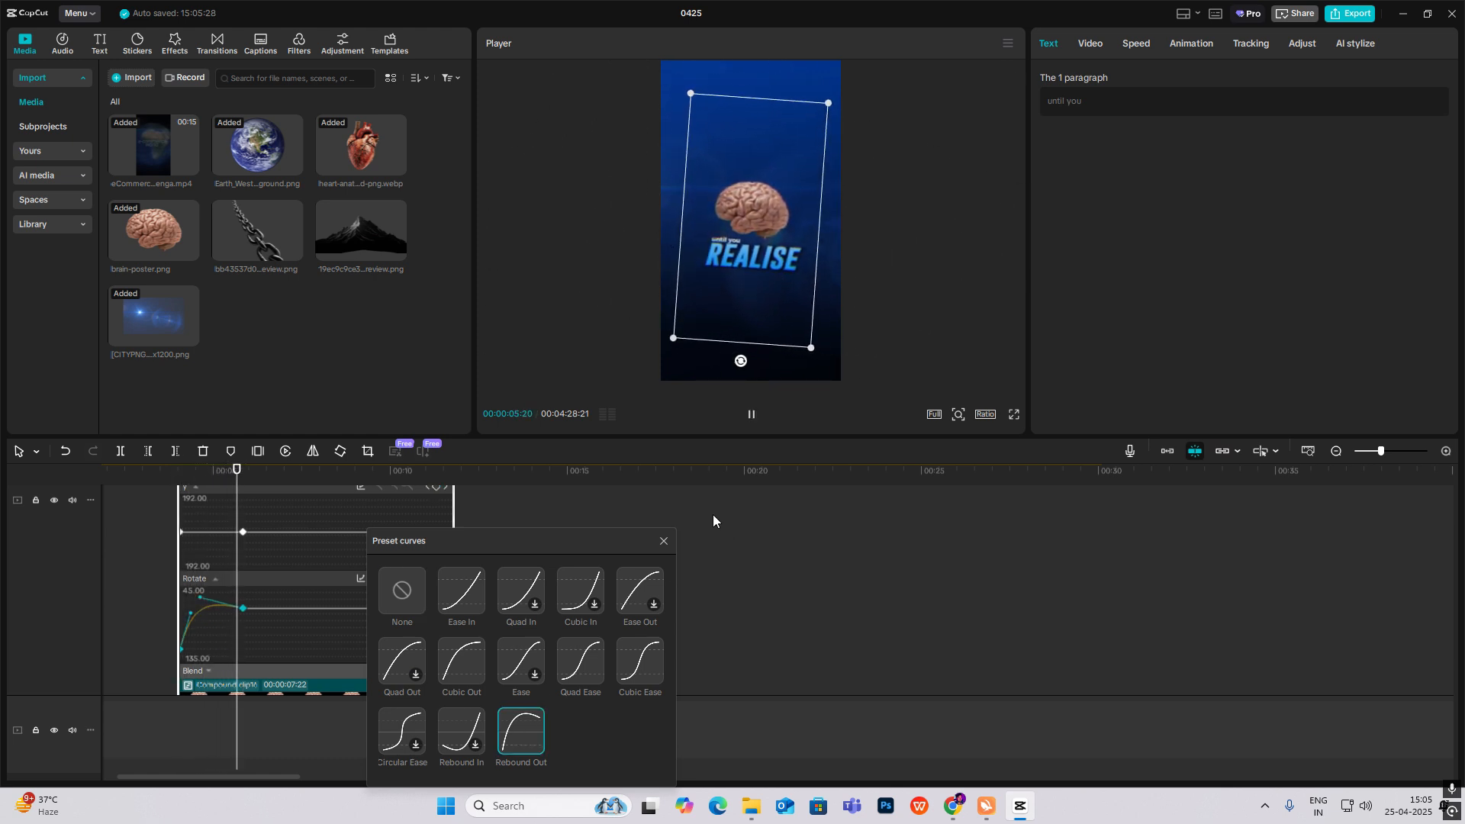
{"action": "left_click", "coordinate": [663, 541]}
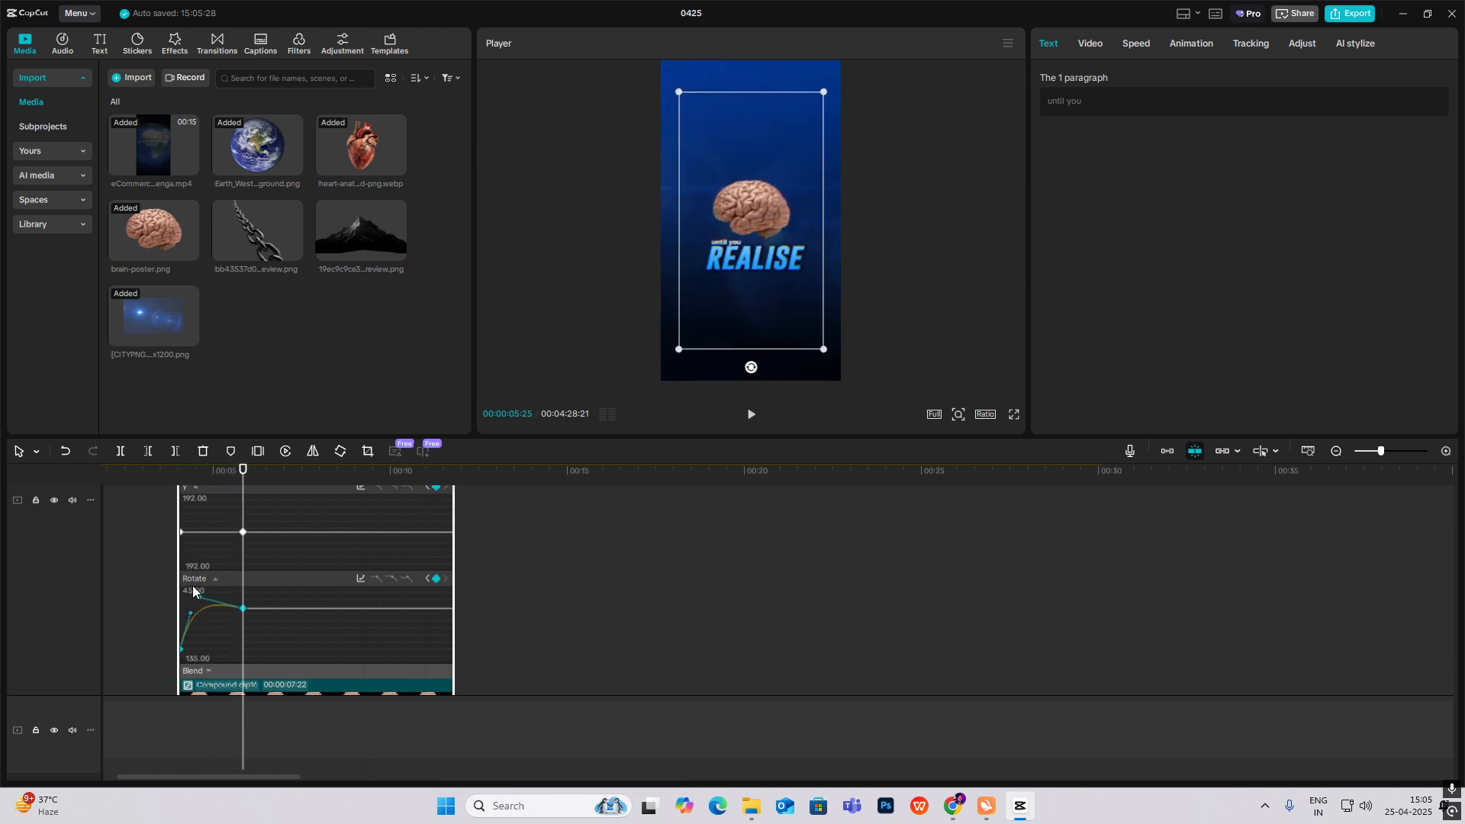
{"action": "left_click", "coordinate": [242, 609]}
{"action": "scroll", "coordinate": [244, 580], "scroll_direction": "up", "scroll_amount": 5}
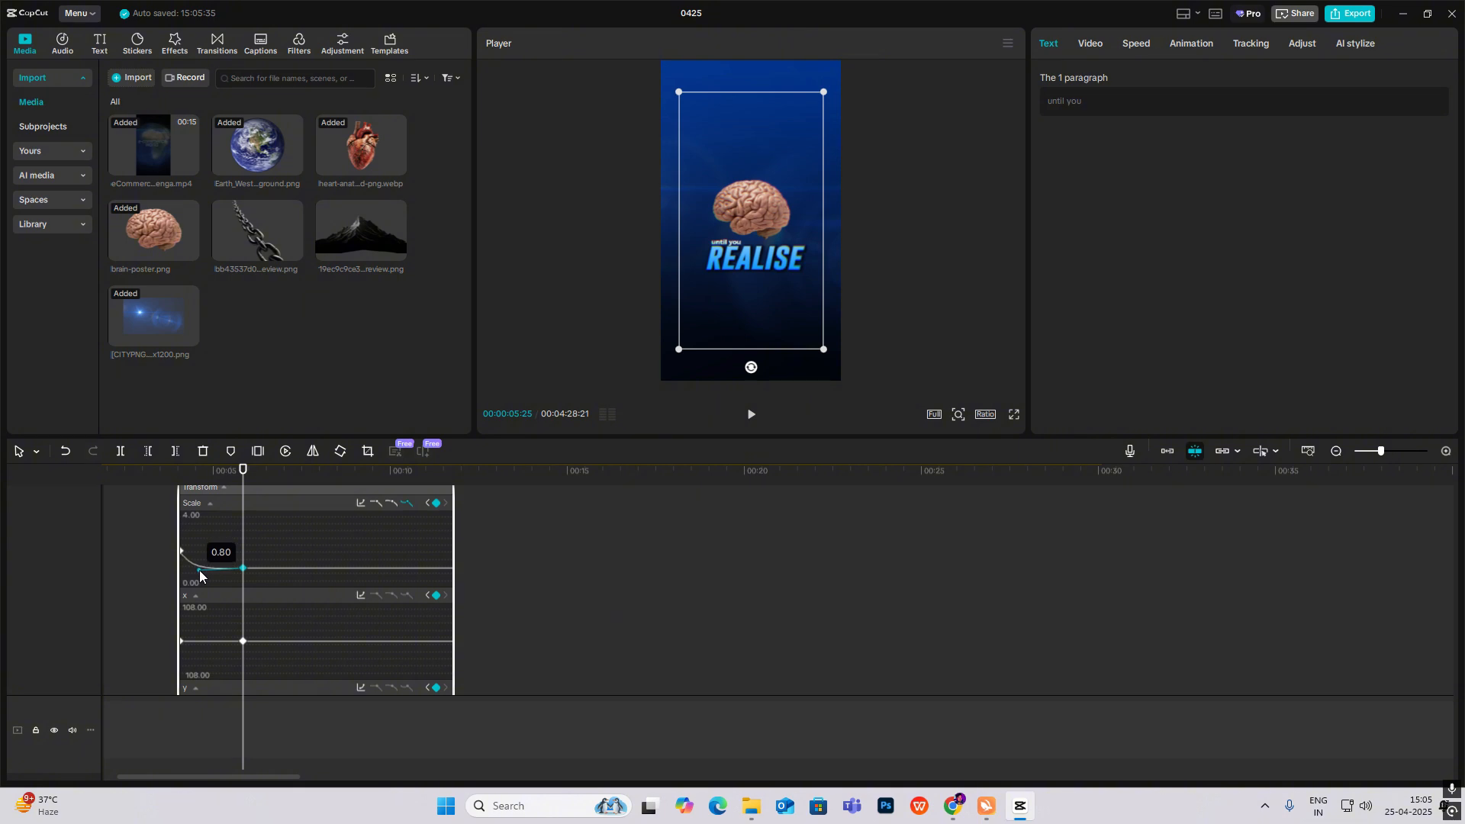
Apply the Rebound Out preset curve to the REALISE clip's opacity keyframes and close the keyframe graphs.
{"action": "scroll", "coordinate": [260, 577], "scroll_direction": "down", "scroll_amount": 5}
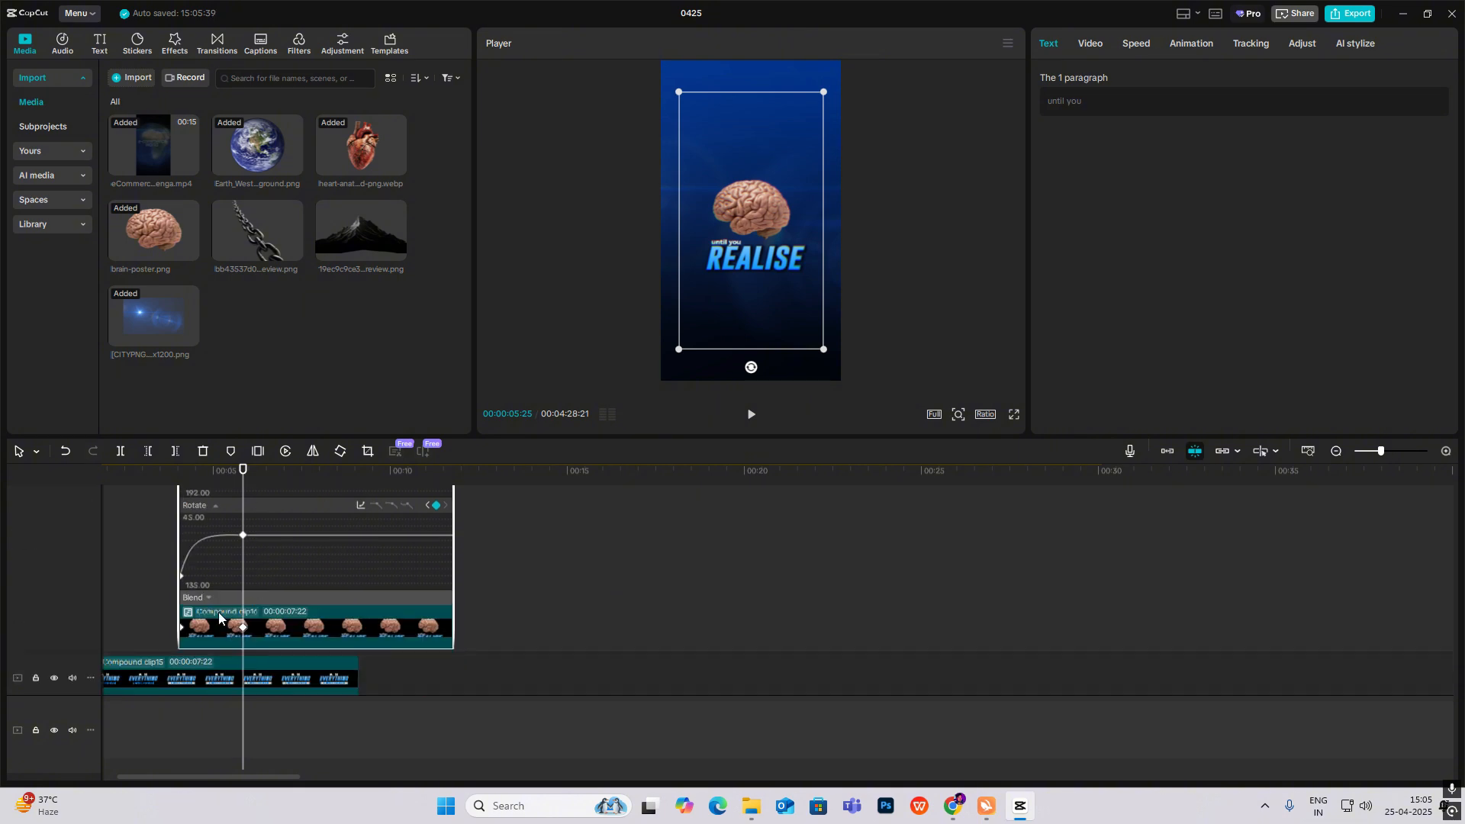
{"action": "left_click", "coordinate": [360, 521]}
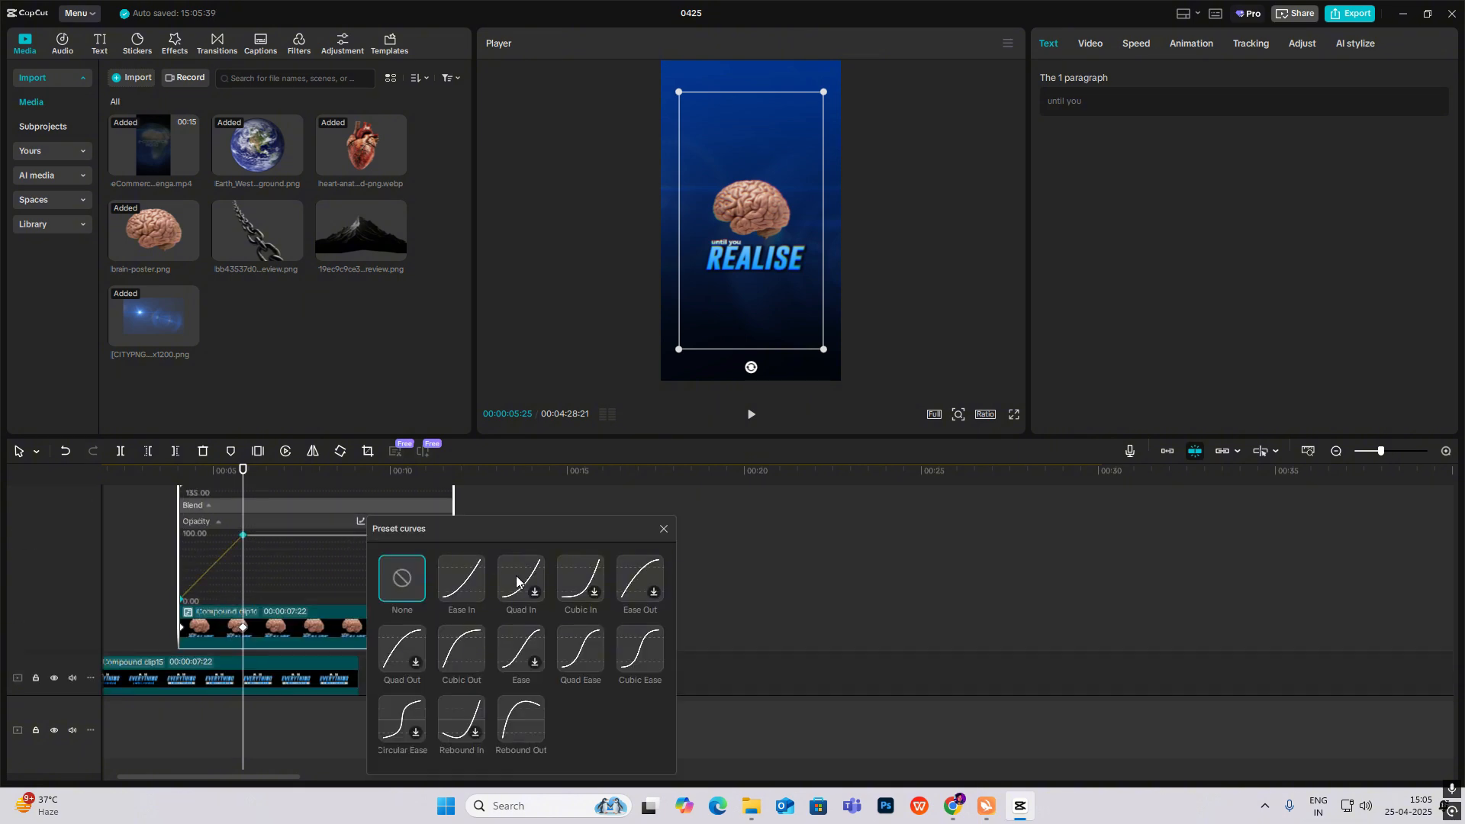
{"action": "left_click", "coordinate": [519, 714]}
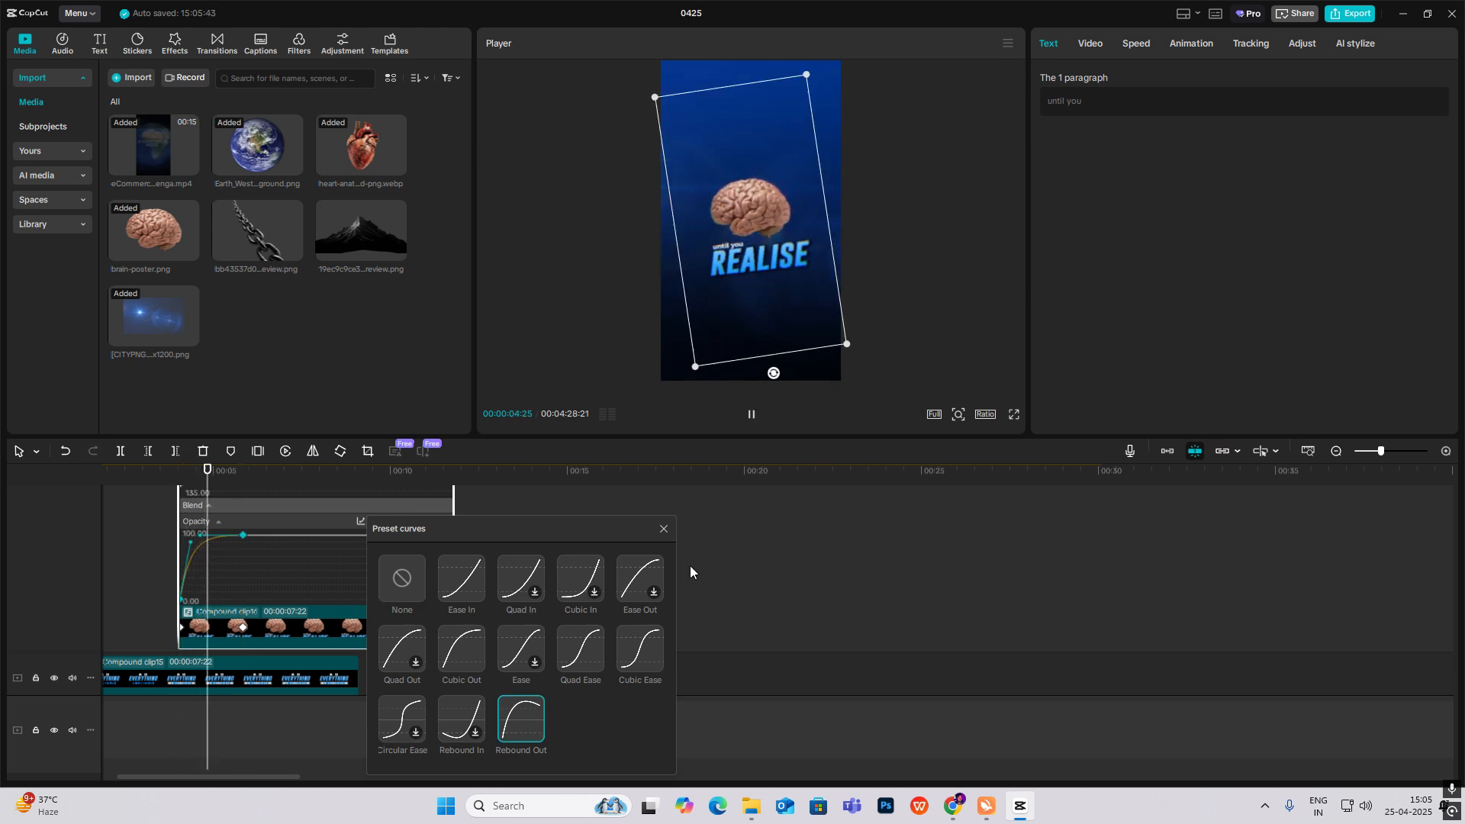
{"action": "left_click", "coordinate": [663, 528]}
{"action": "key", "text": "alt+k"}
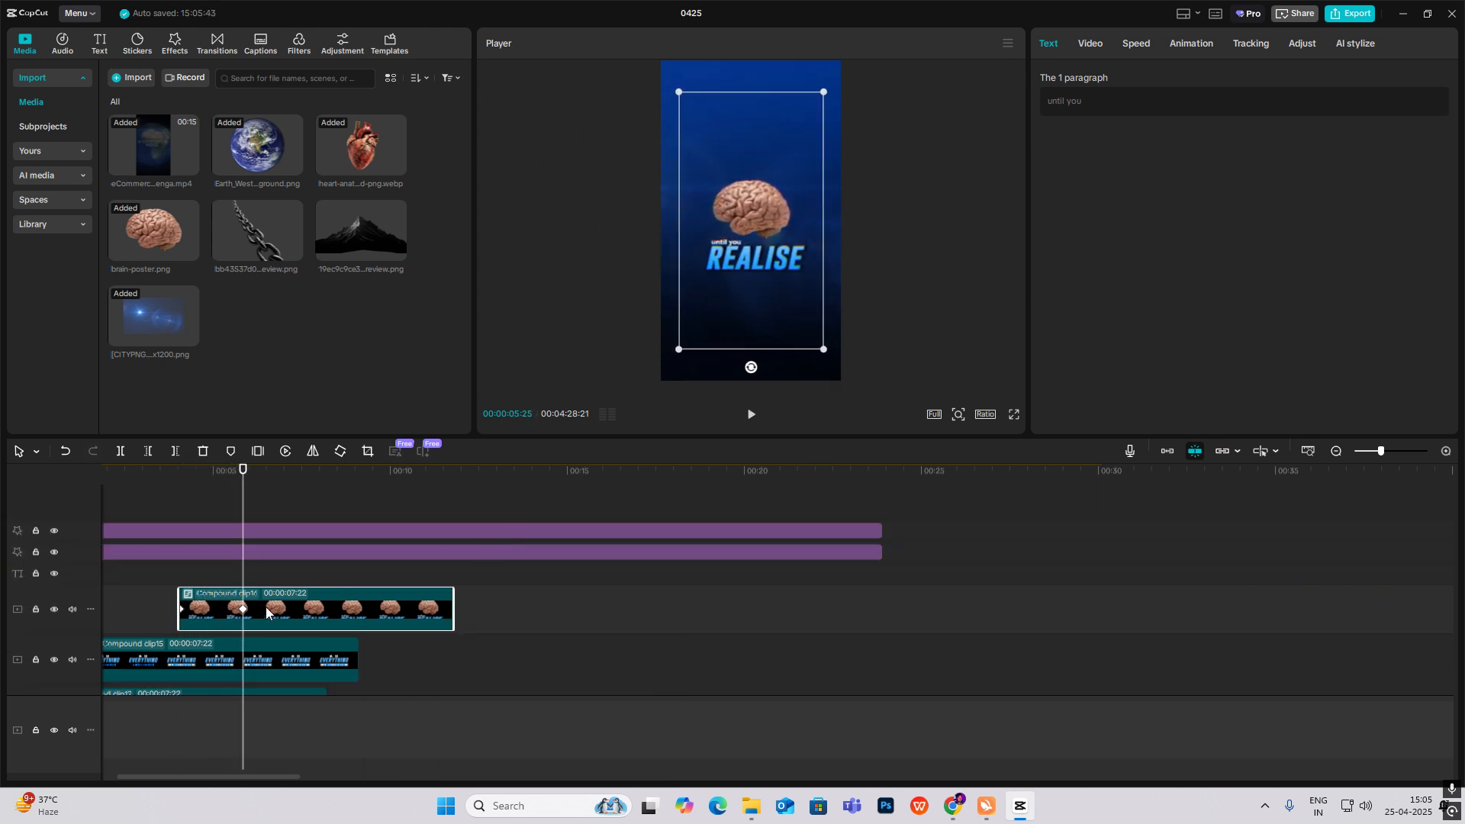
Raise the ending handle of the REALISE clip's scale curve slightly, to 0.80, and play back the entrance.
{"action": "key", "text": "alt+k"}
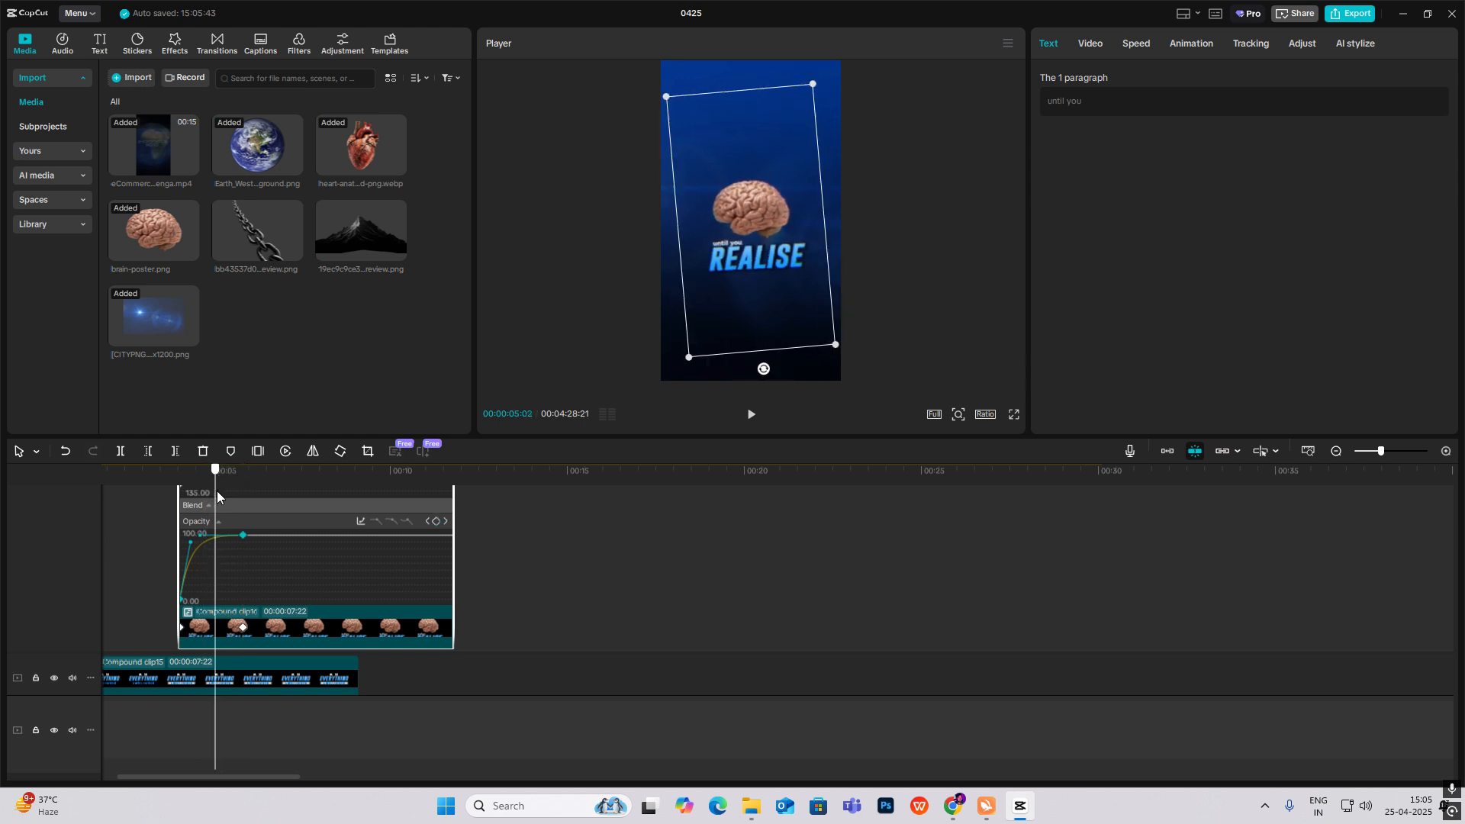
{"action": "left_click_drag", "start_coordinate": [249, 513], "coordinate": [190, 521]}
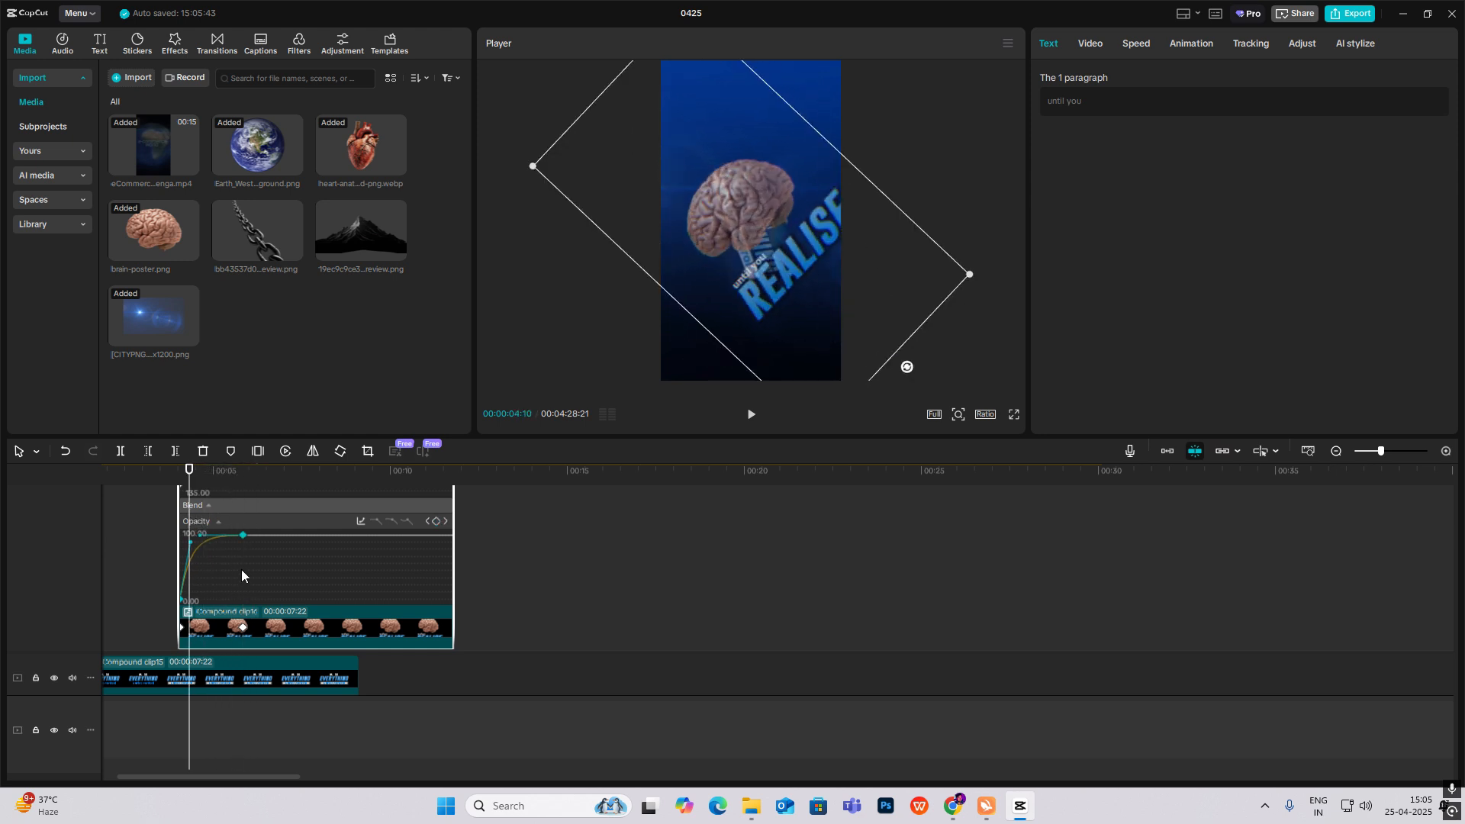
{"action": "scroll", "coordinate": [241, 575], "scroll_direction": "down", "scroll_amount": 5}
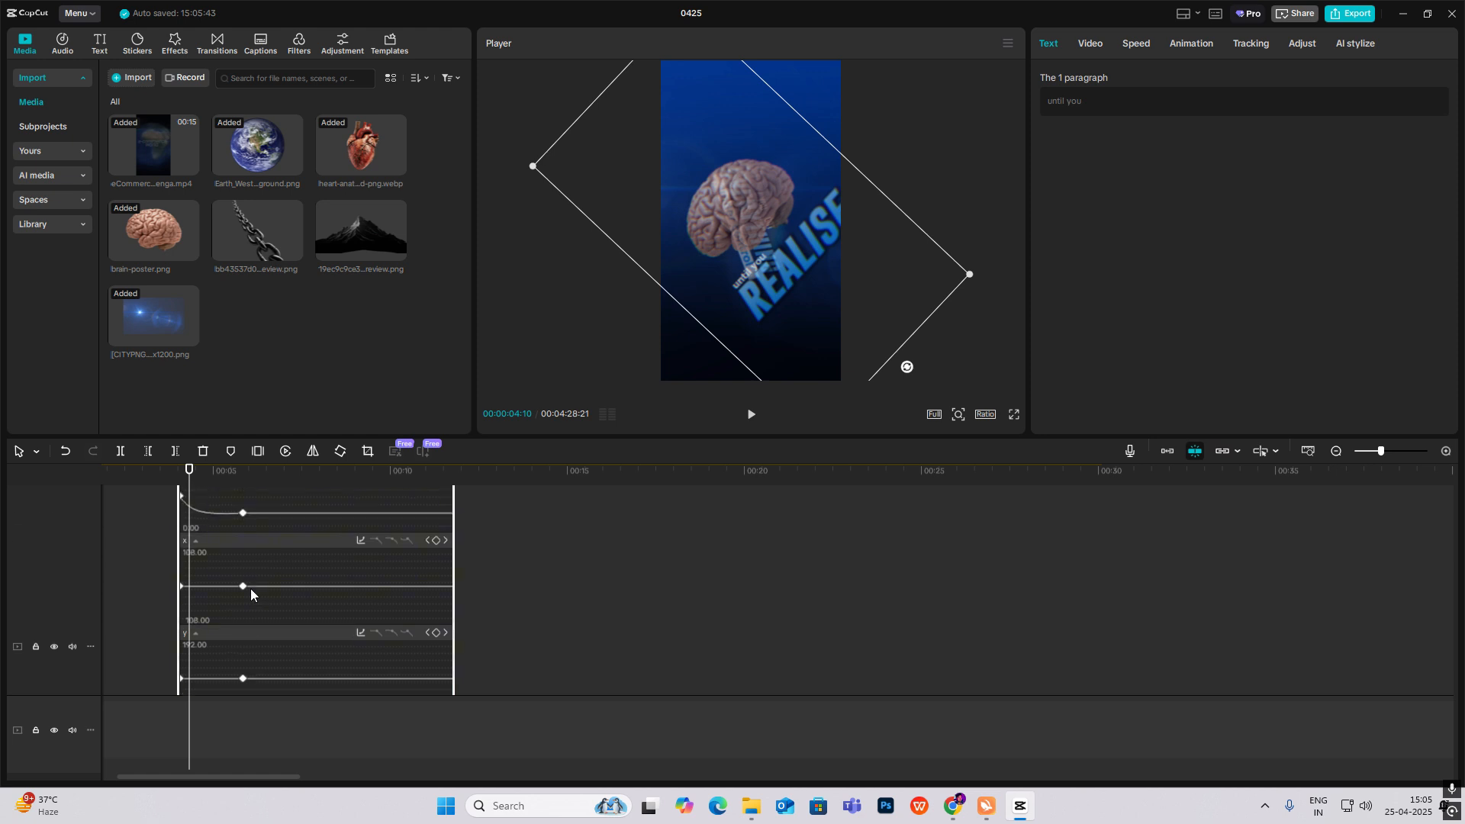
{"action": "scroll", "coordinate": [245, 588], "scroll_direction": "up", "scroll_amount": 2}
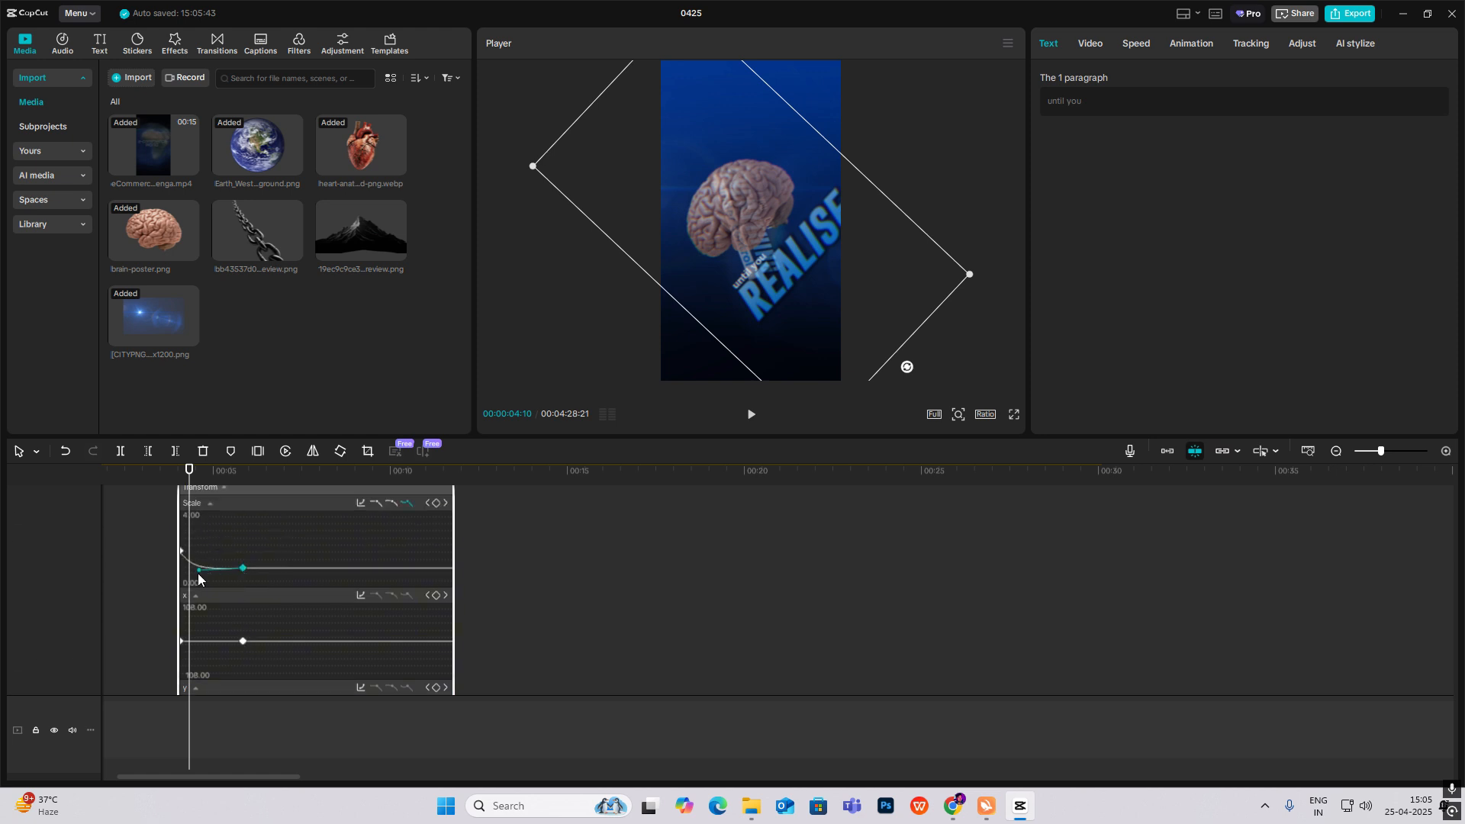
{"action": "left_click_drag", "start_coordinate": [199, 573], "coordinate": [199, 567]}
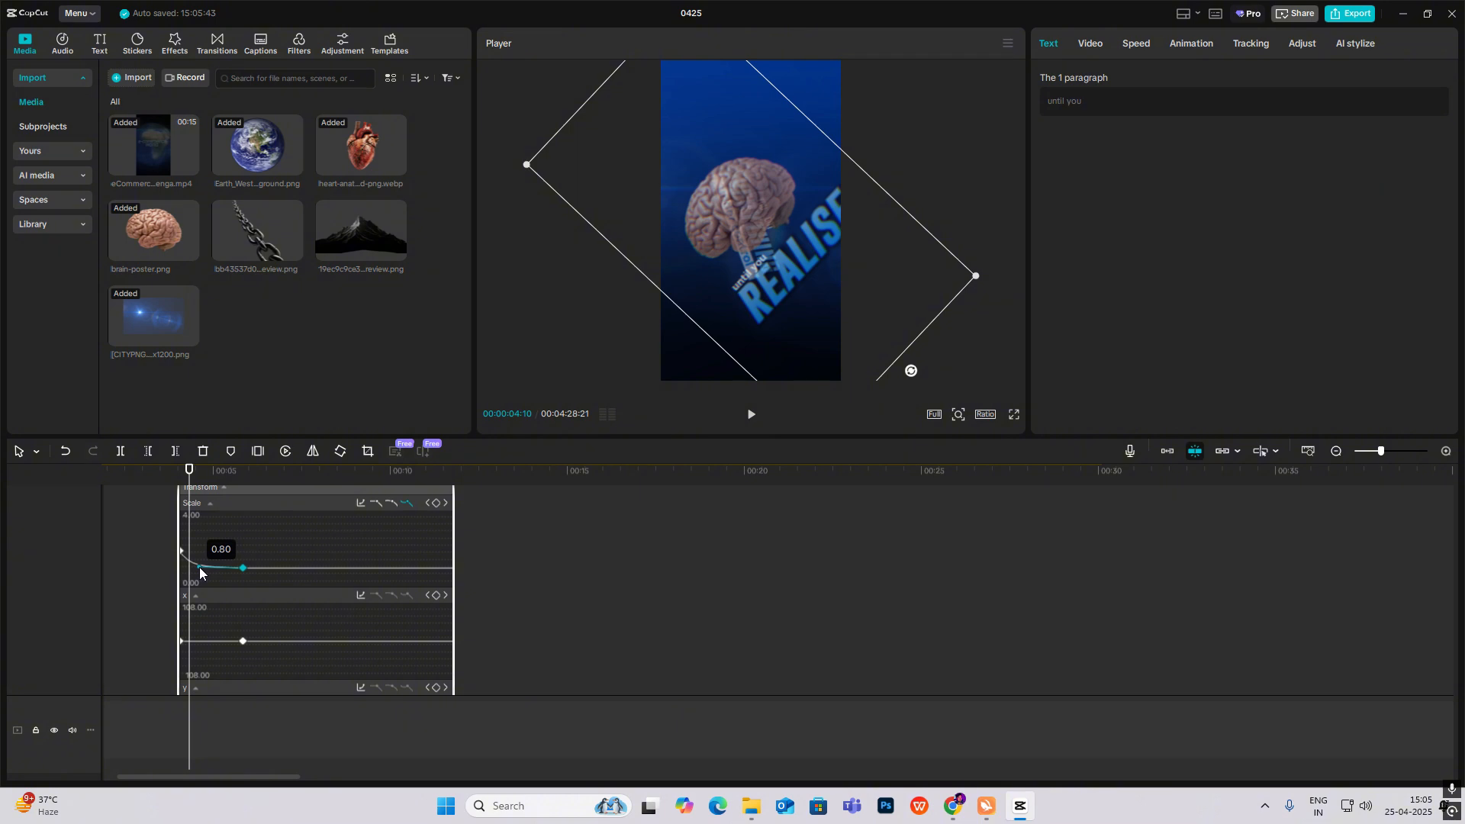
{"action": "key", "text": "space"}
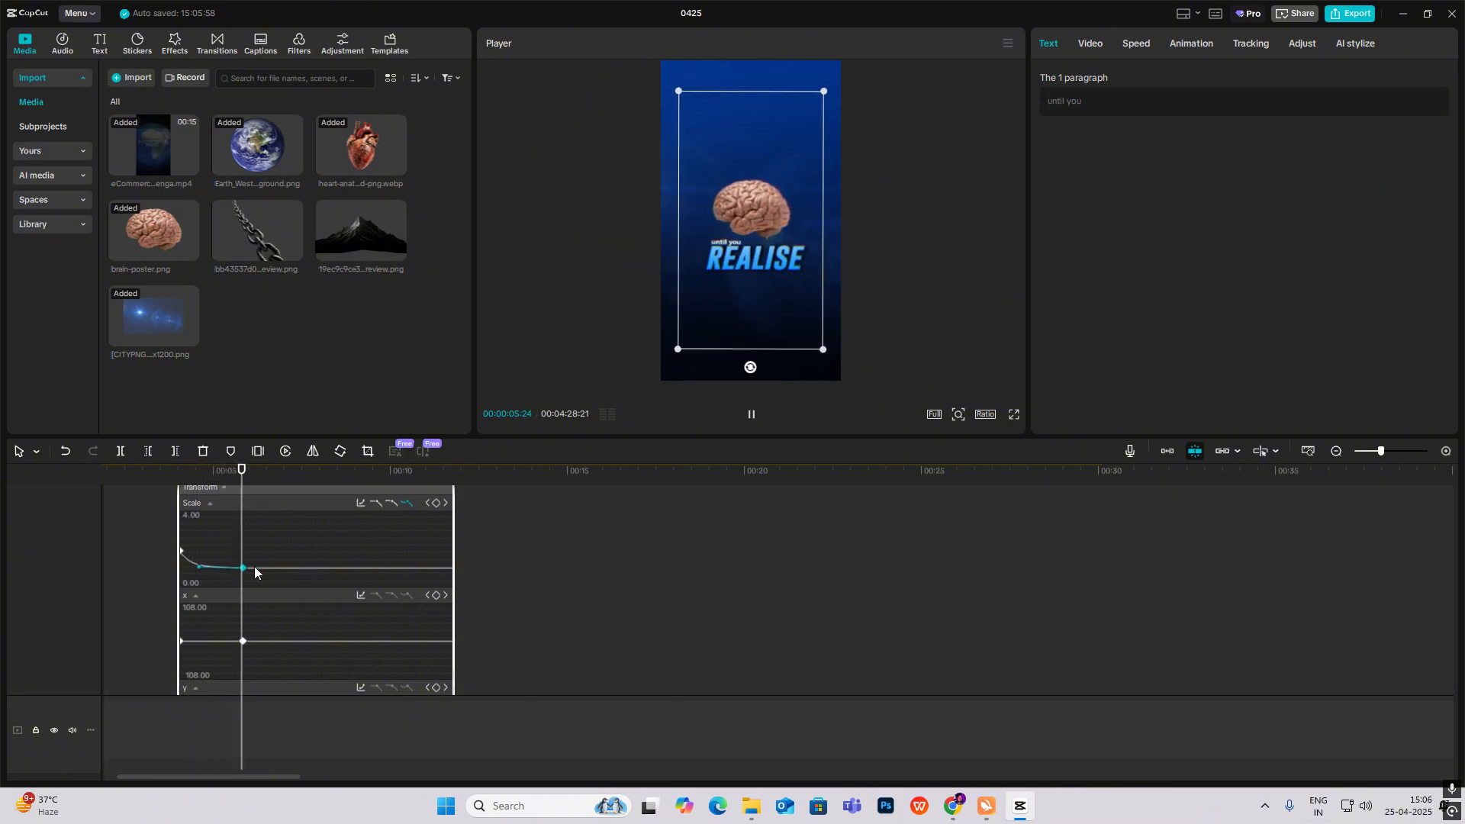
{"action": "key", "text": "alt+k"}
Play the sequence from the start through the REALISE entrance, and examine the reference clip around 00:00:46:19.
{"action": "left_click", "coordinate": [181, 577]}
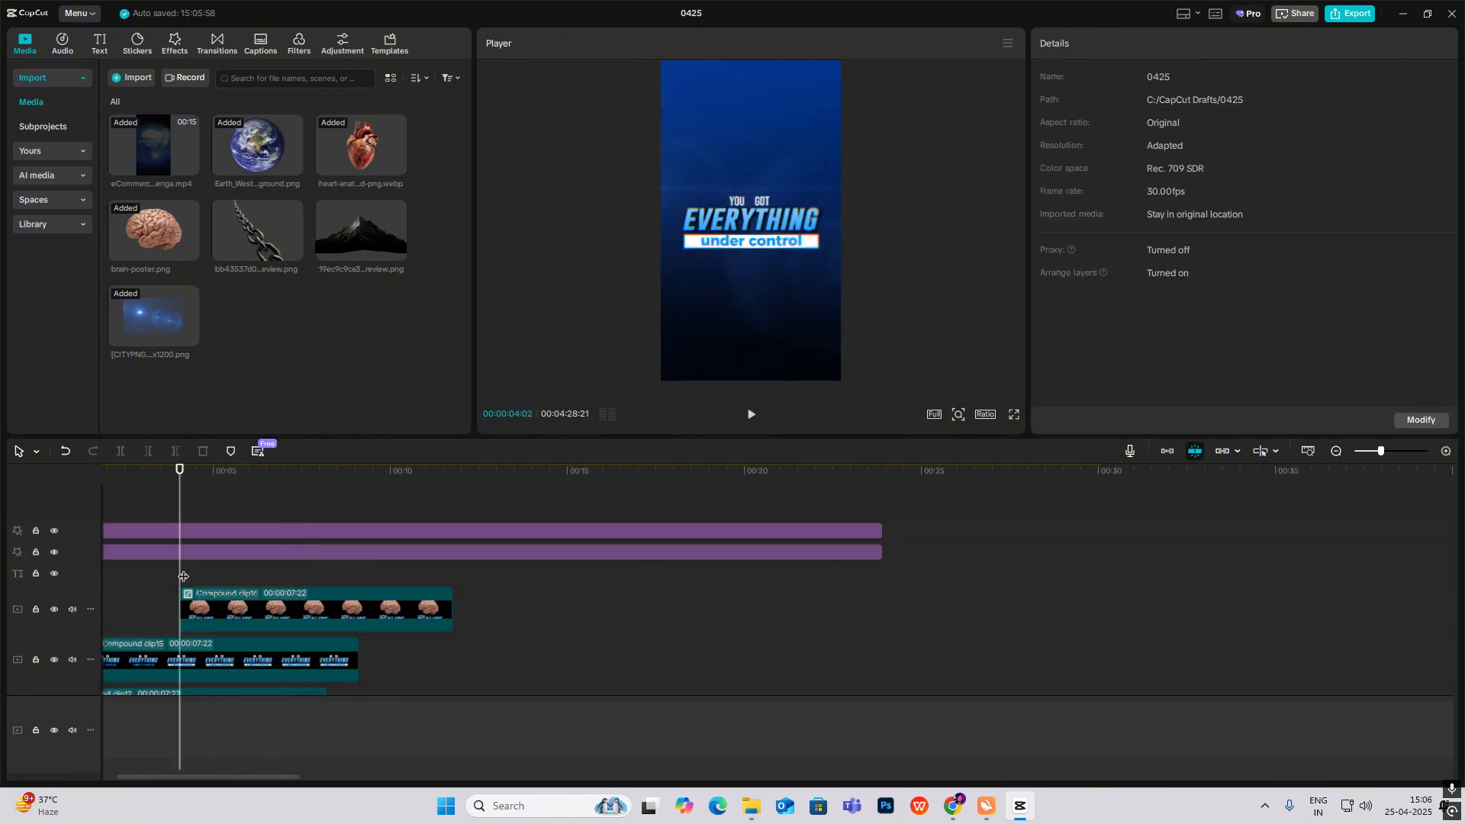
{"action": "key", "text": "Home"}
{"action": "key", "text": "space"}
{"action": "scroll", "coordinate": [273, 571], "scroll_direction": "down", "scroll_amount": 3}
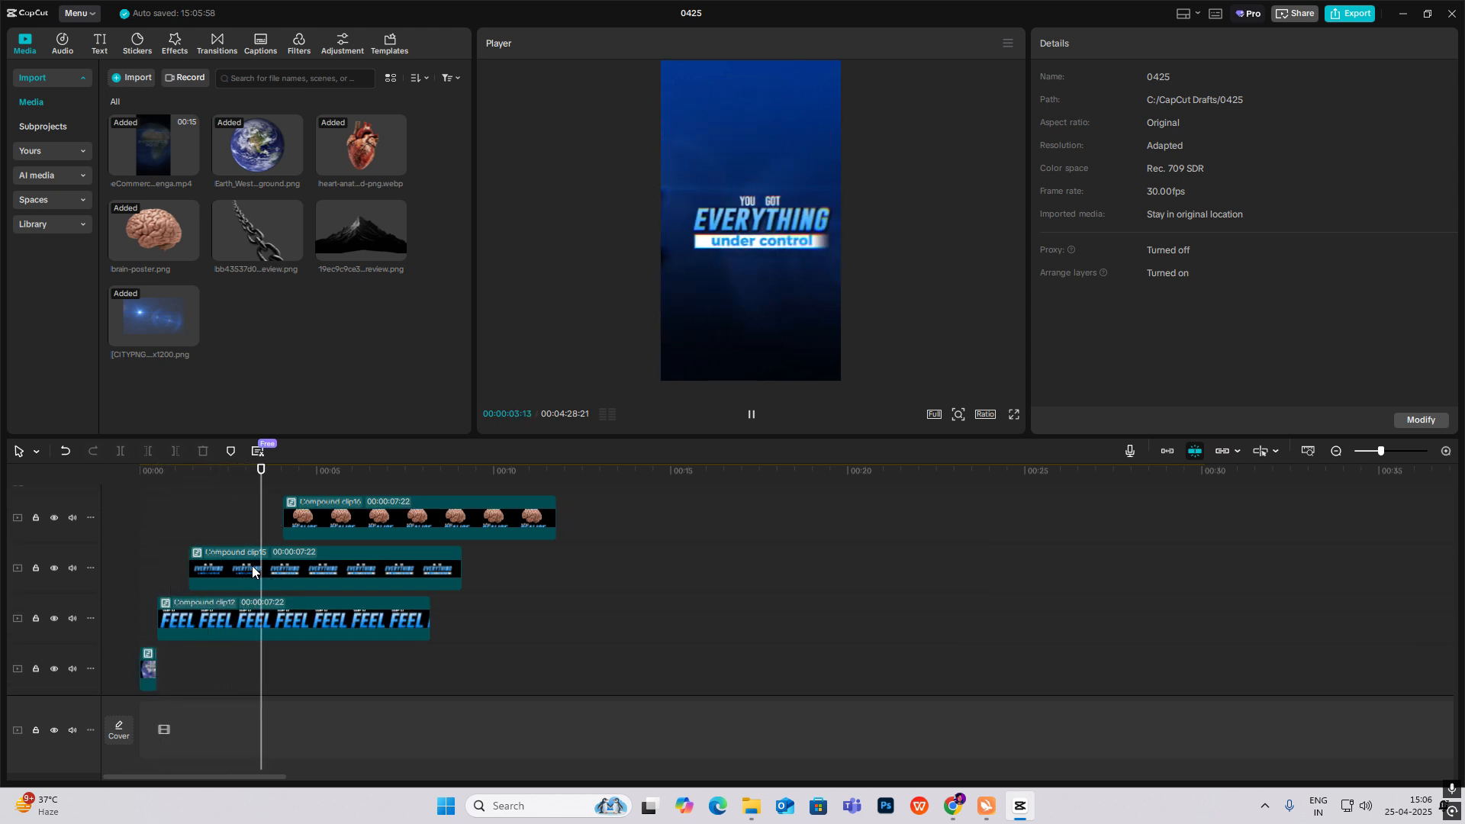
{"action": "key", "text": "space"}
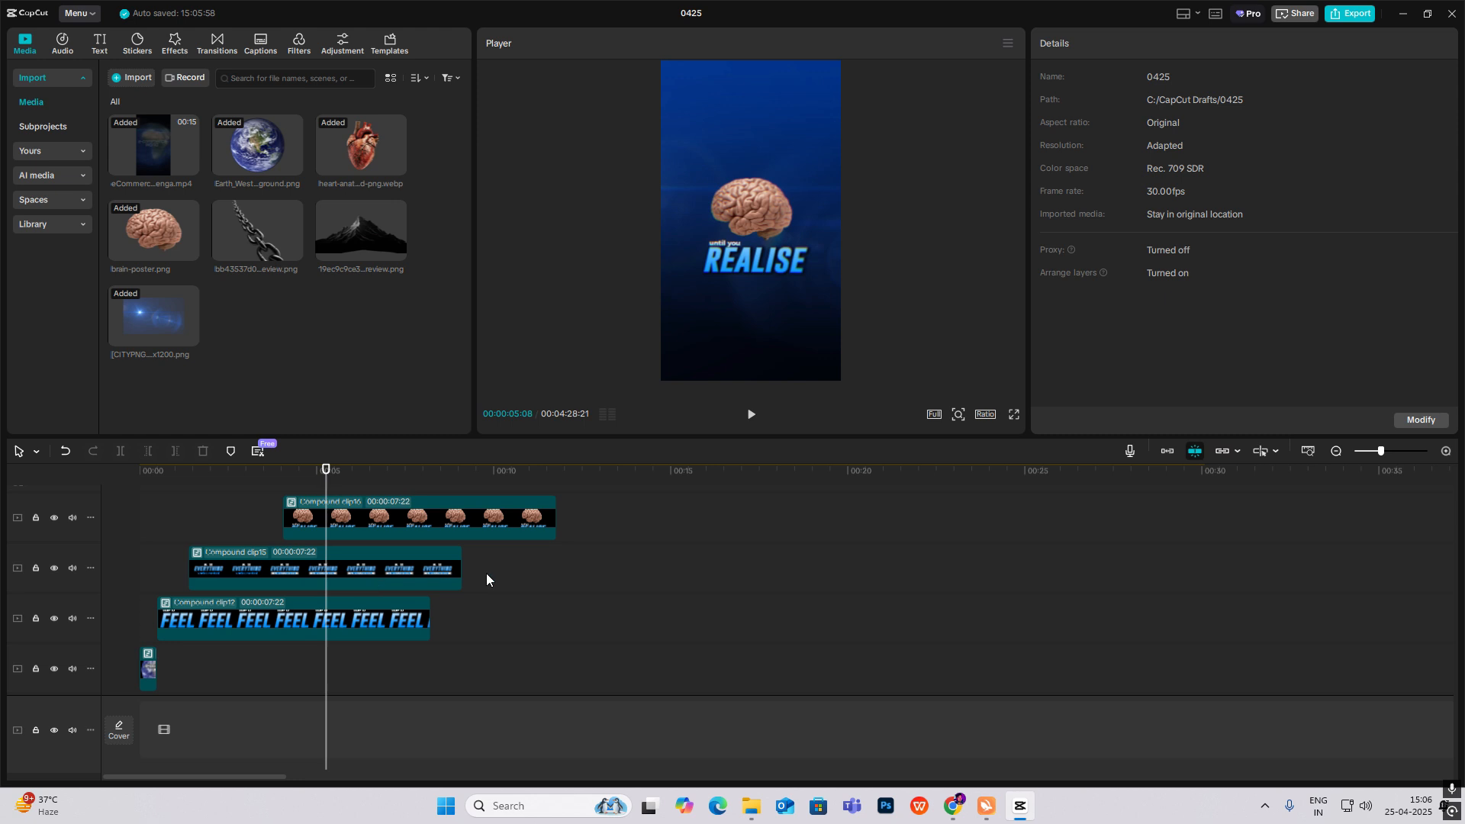
{"action": "scroll", "coordinate": [282, 534], "scroll_direction": "up", "scroll_amount": 2}
{"action": "scroll", "coordinate": [275, 534], "scroll_direction": "up", "scroll_amount": 1}
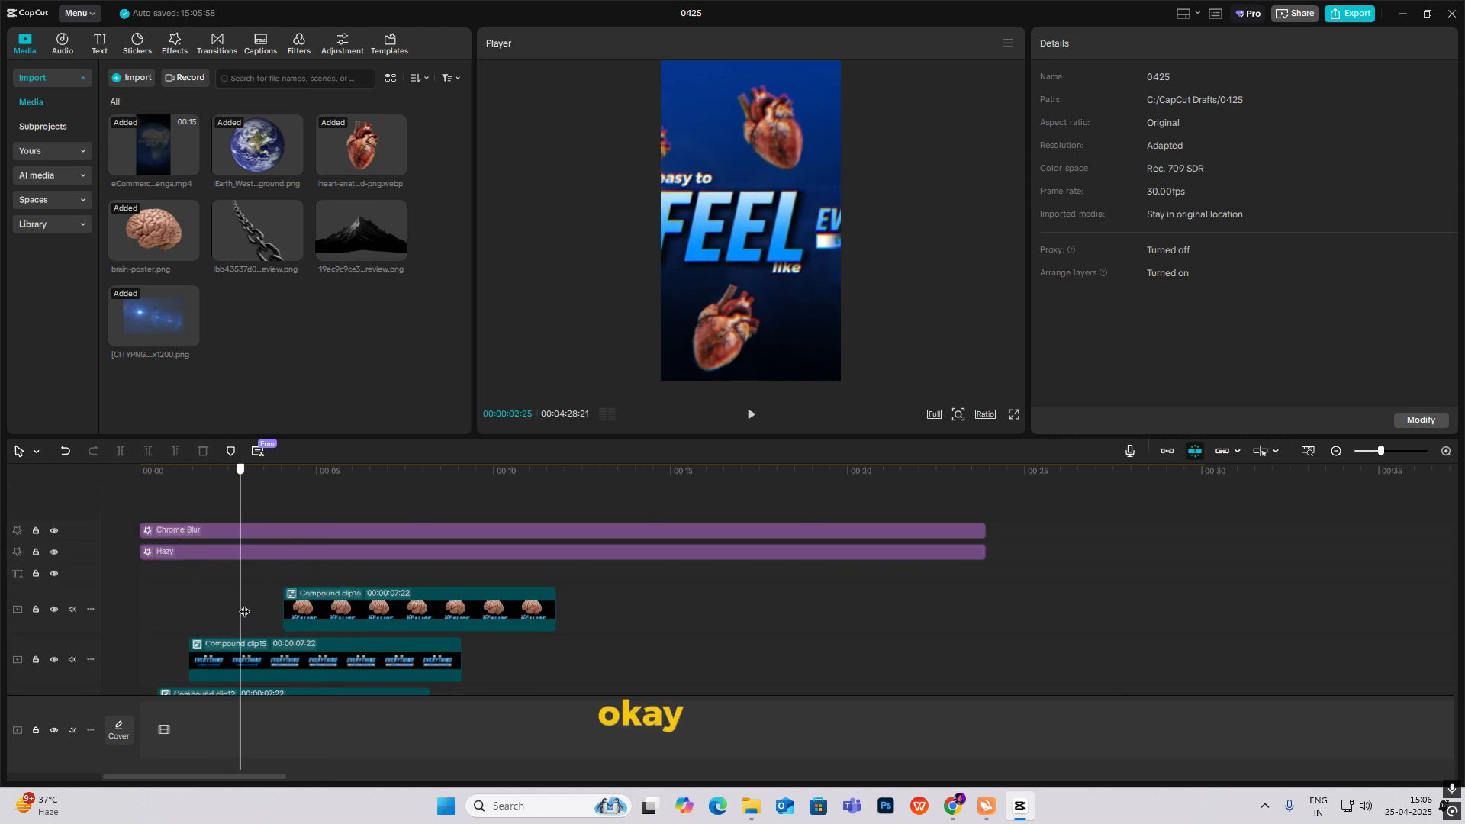
{"action": "left_click", "coordinate": [1342, 454]}
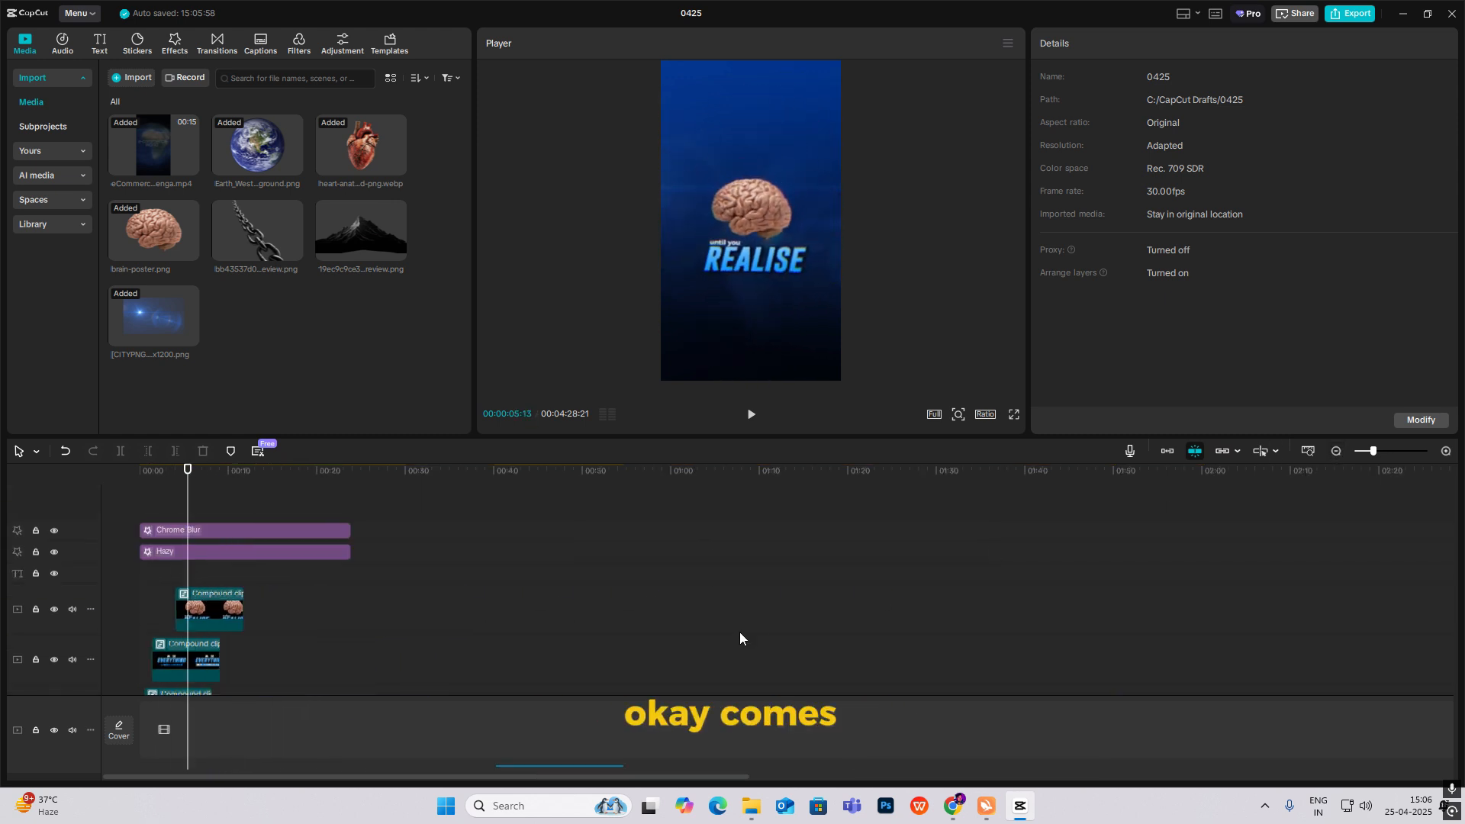
{"action": "scroll", "coordinate": [687, 624], "scroll_direction": "down", "scroll_amount": 4}
{"action": "left_click", "coordinate": [501, 596]}
{"action": "left_click_drag", "start_coordinate": [501, 598], "coordinate": [552, 595]}
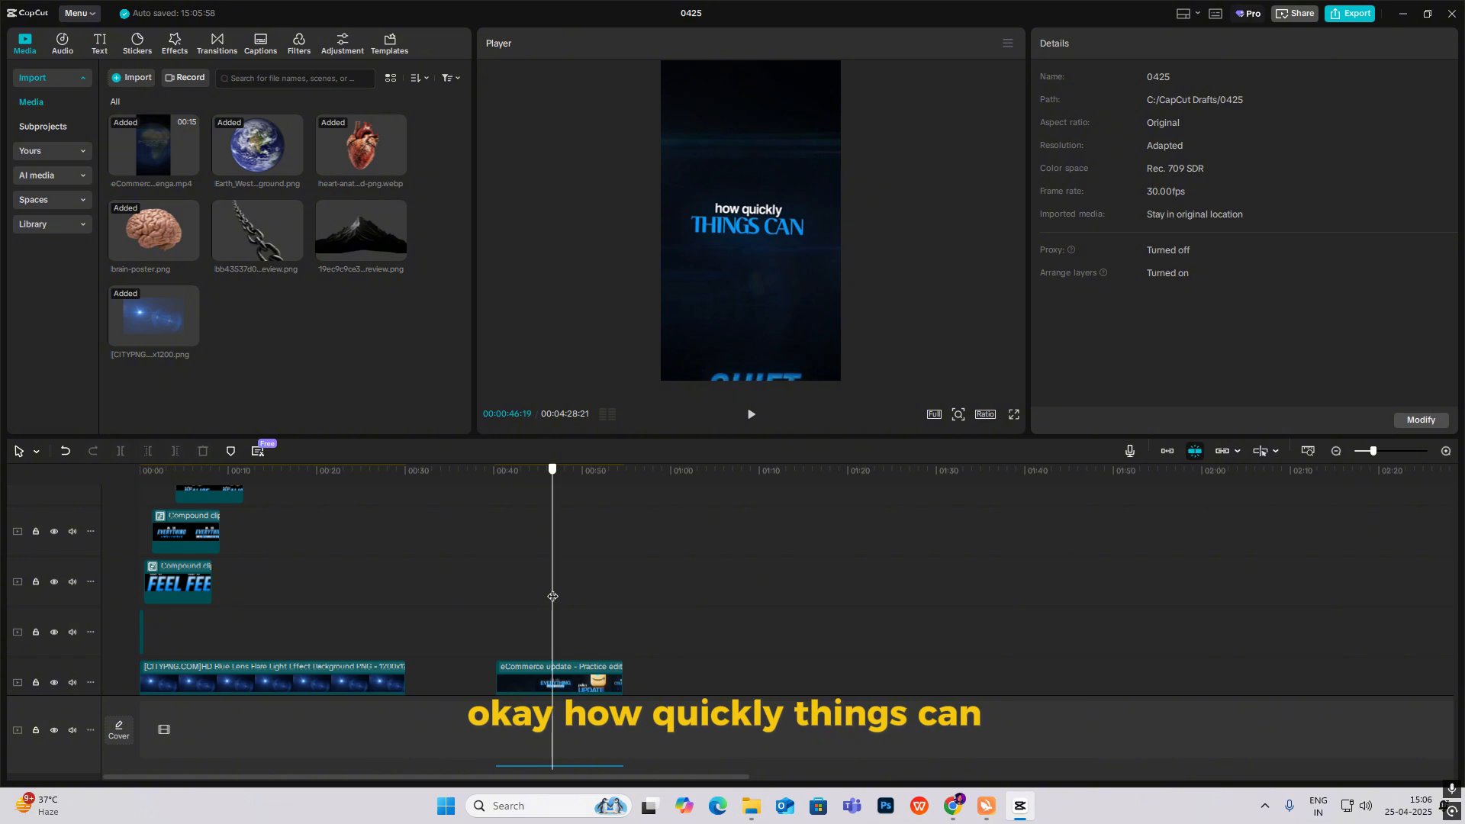
{"action": "left_click", "coordinate": [559, 539]}
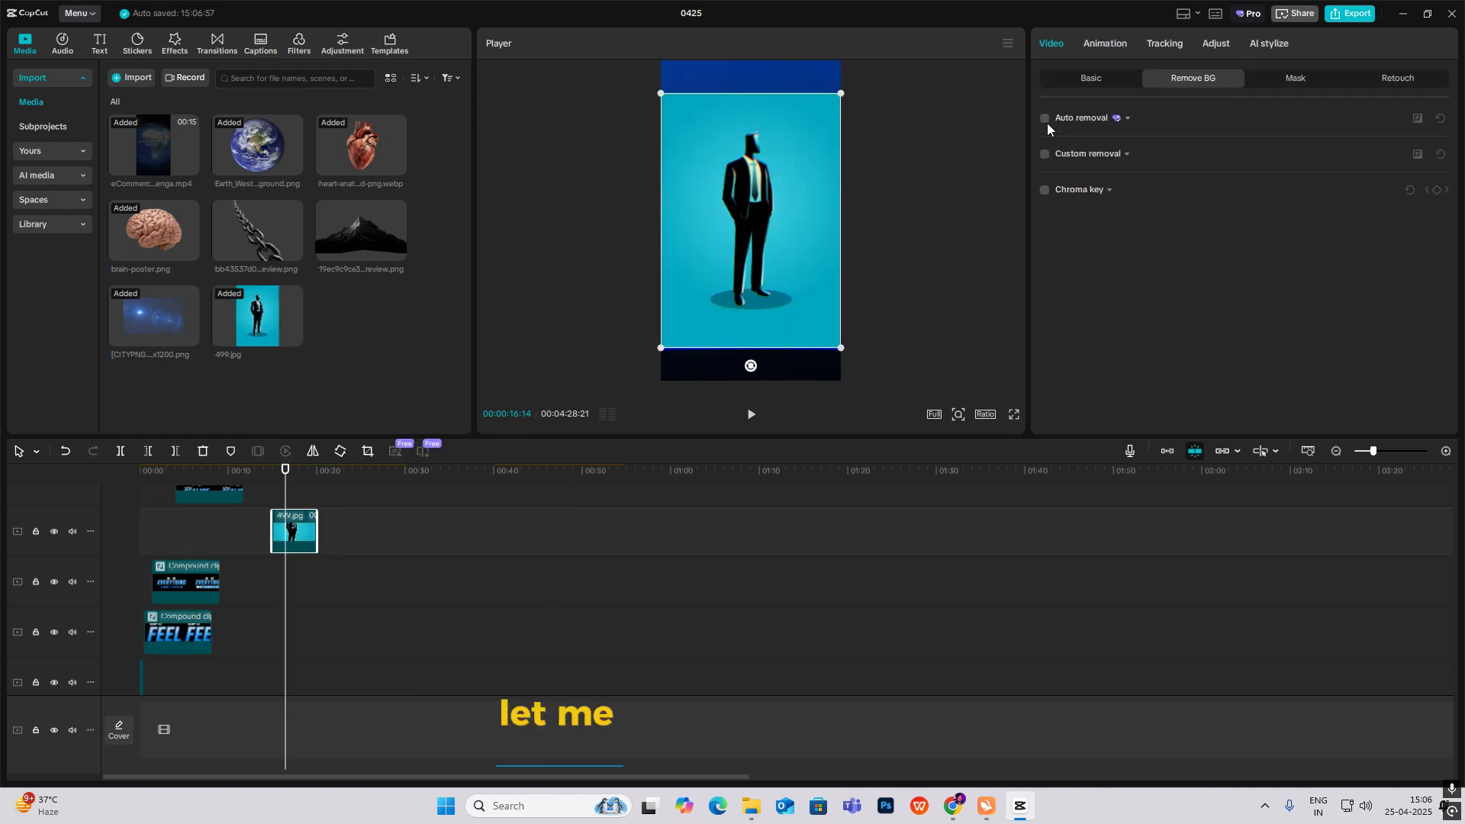
Remove the background of 499.jpg with Auto removal and enlarge the suited figure in the frame.
{"action": "left_click", "coordinate": [1045, 118]}
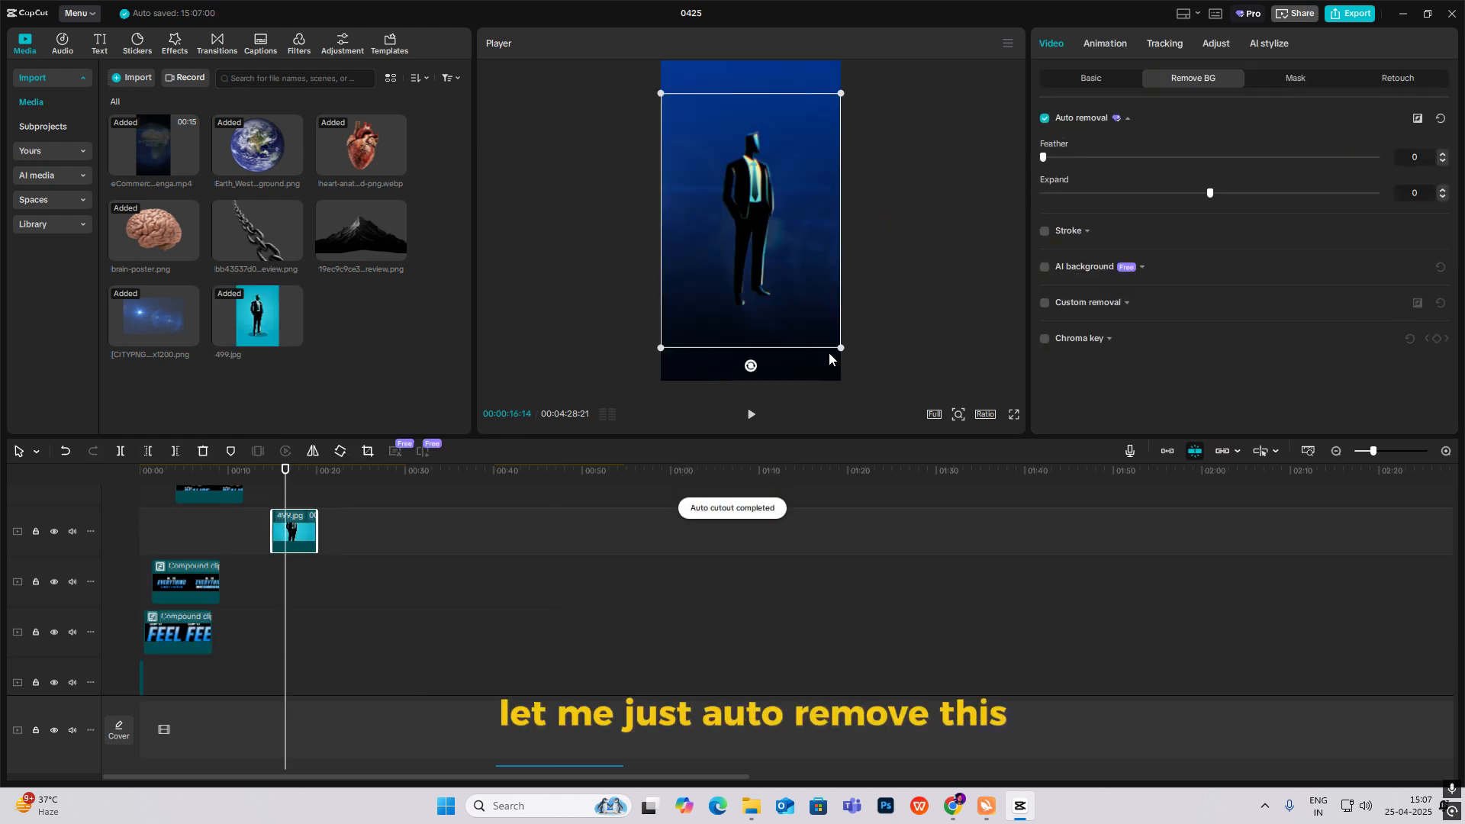
{"action": "left_click_drag", "start_coordinate": [847, 347], "coordinate": [897, 383]}
Trim the end of the REALISE compound clip to line up with the end of the EVERYTHING clip.
{"action": "left_click", "coordinate": [232, 537]}
{"action": "left_click_drag", "start_coordinate": [231, 537], "coordinate": [200, 549]}
{"action": "scroll", "coordinate": [255, 537], "scroll_direction": "up", "scroll_amount": 1}
{"action": "scroll", "coordinate": [255, 534], "scroll_direction": "up", "scroll_amount": 2}
{"action": "left_click_drag", "start_coordinate": [293, 611], "coordinate": [332, 601]}
{"action": "left_click_drag", "start_coordinate": [213, 572], "coordinate": [222, 622]}
{"action": "left_click", "coordinate": [225, 614]}
{"action": "left_click", "coordinate": [260, 574]}
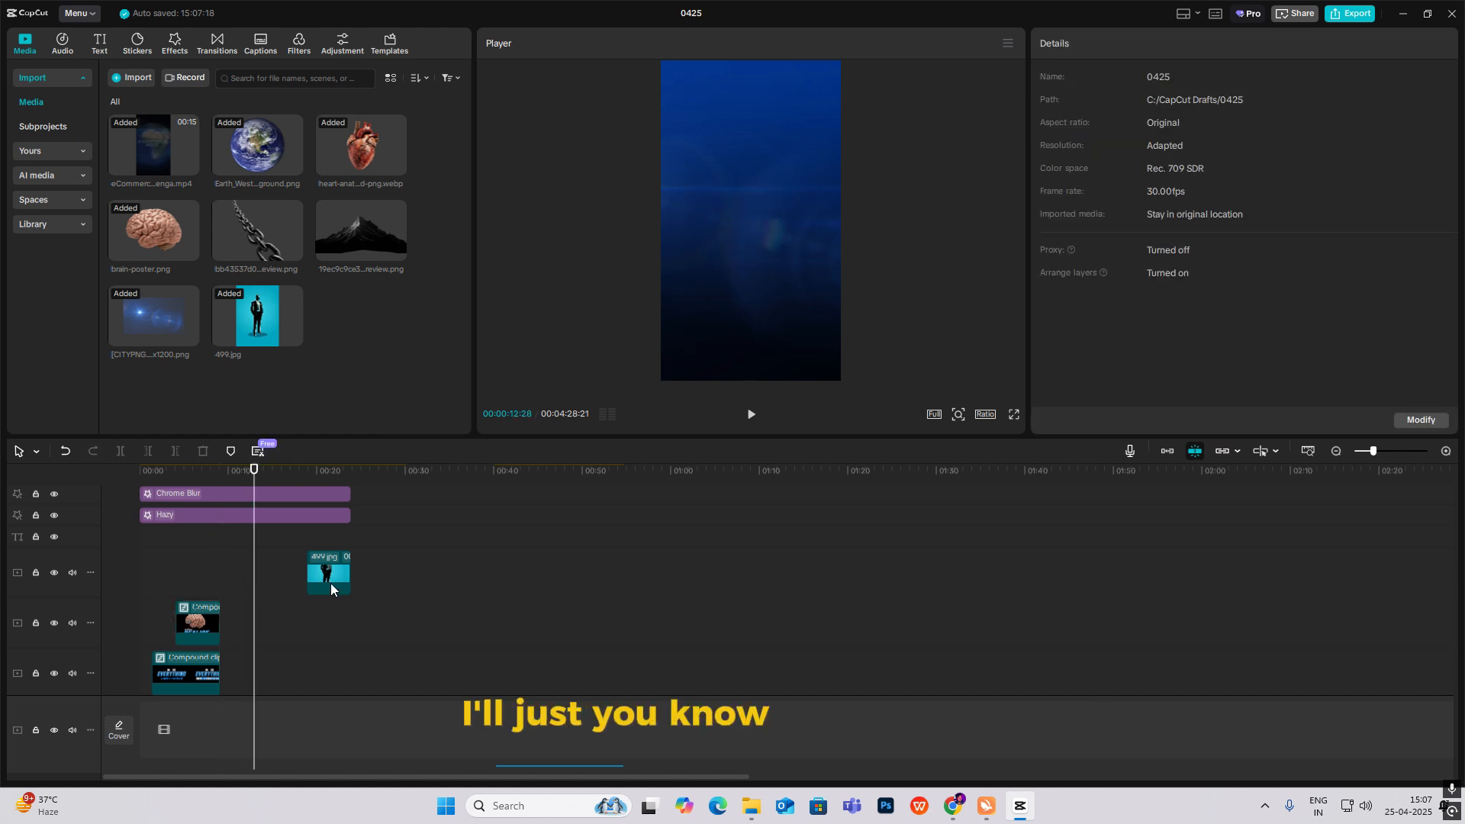
Place the 499.jpg clip directly after the REALISE clip on the same track and lower the figure in the frame.
{"action": "left_click_drag", "start_coordinate": [331, 582], "coordinate": [244, 633]}
{"action": "left_click", "coordinate": [304, 499]}
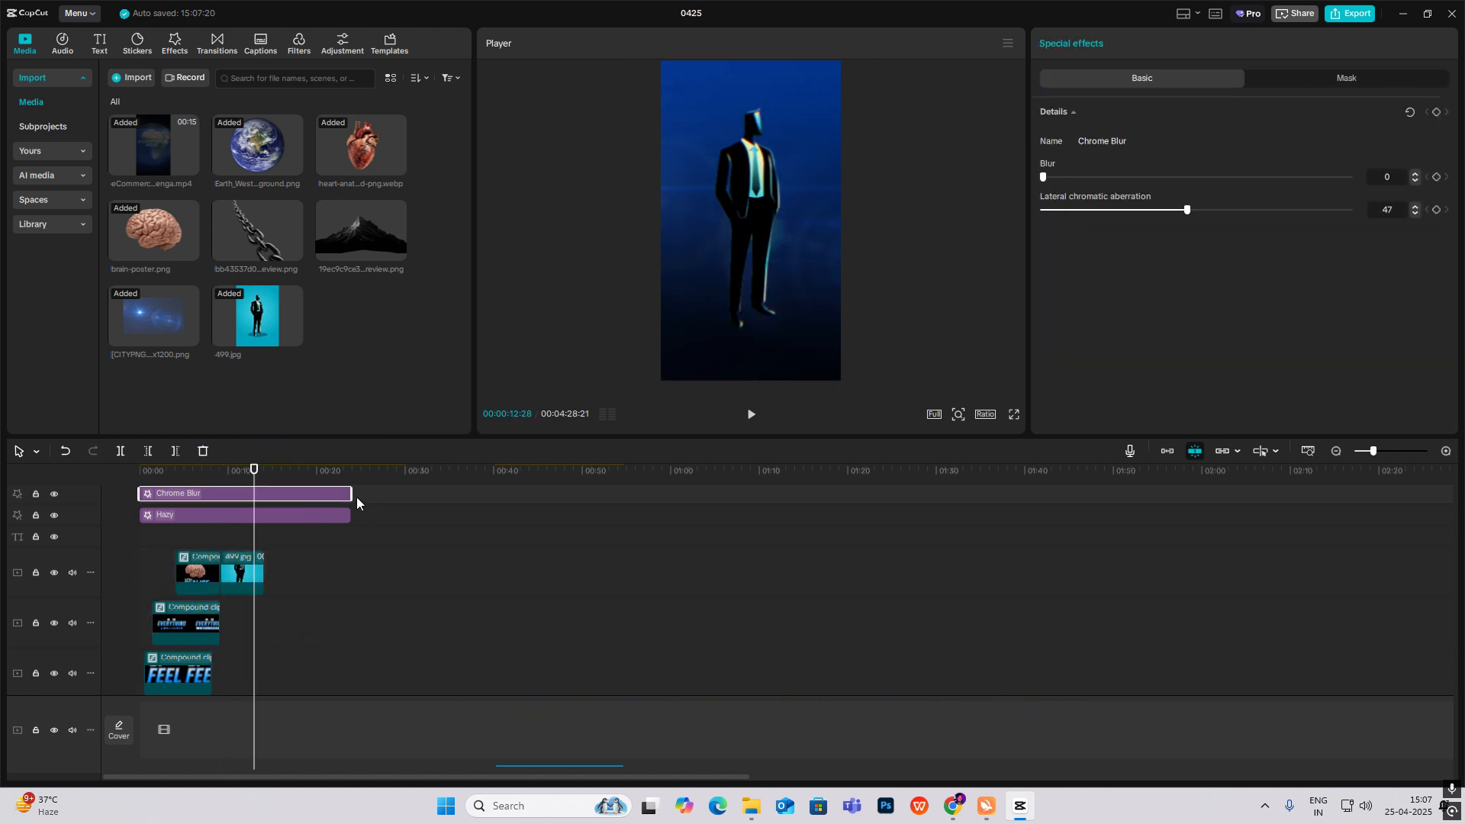
{"action": "left_click", "coordinate": [744, 217]}
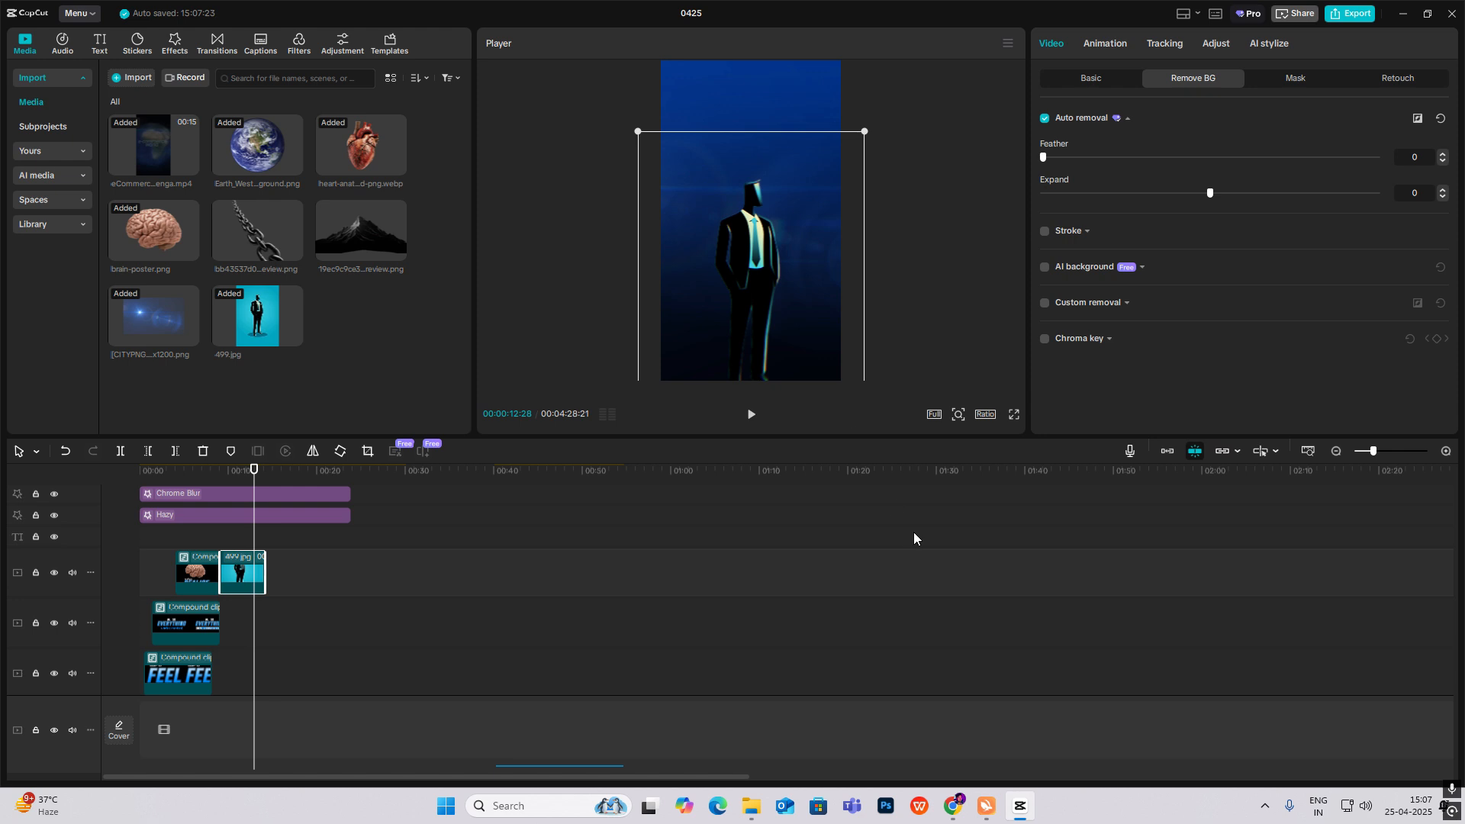
Check the reference clip at 00:00:47:07 and move the existing SHIFT compound clip directly after the 499.jpg clip on its track.
{"action": "scroll", "coordinate": [913, 533], "scroll_direction": "down", "scroll_amount": 4}
{"action": "left_click", "coordinate": [528, 501]}
{"action": "left_click_drag", "start_coordinate": [528, 501], "coordinate": [558, 515]}
{"action": "scroll", "coordinate": [945, 548], "scroll_direction": "up", "scroll_amount": 5}
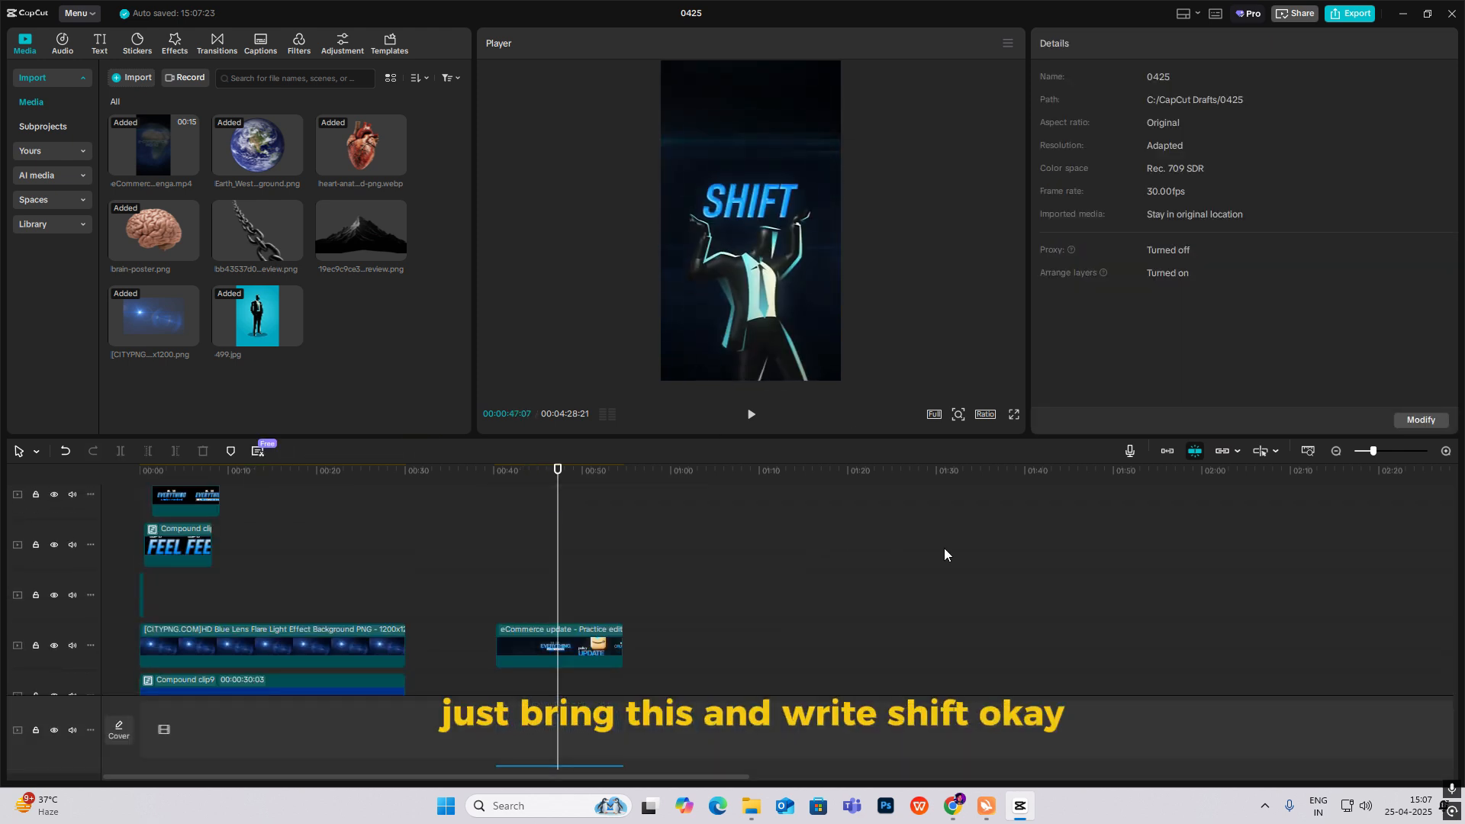
{"action": "left_click", "coordinate": [1336, 450]}
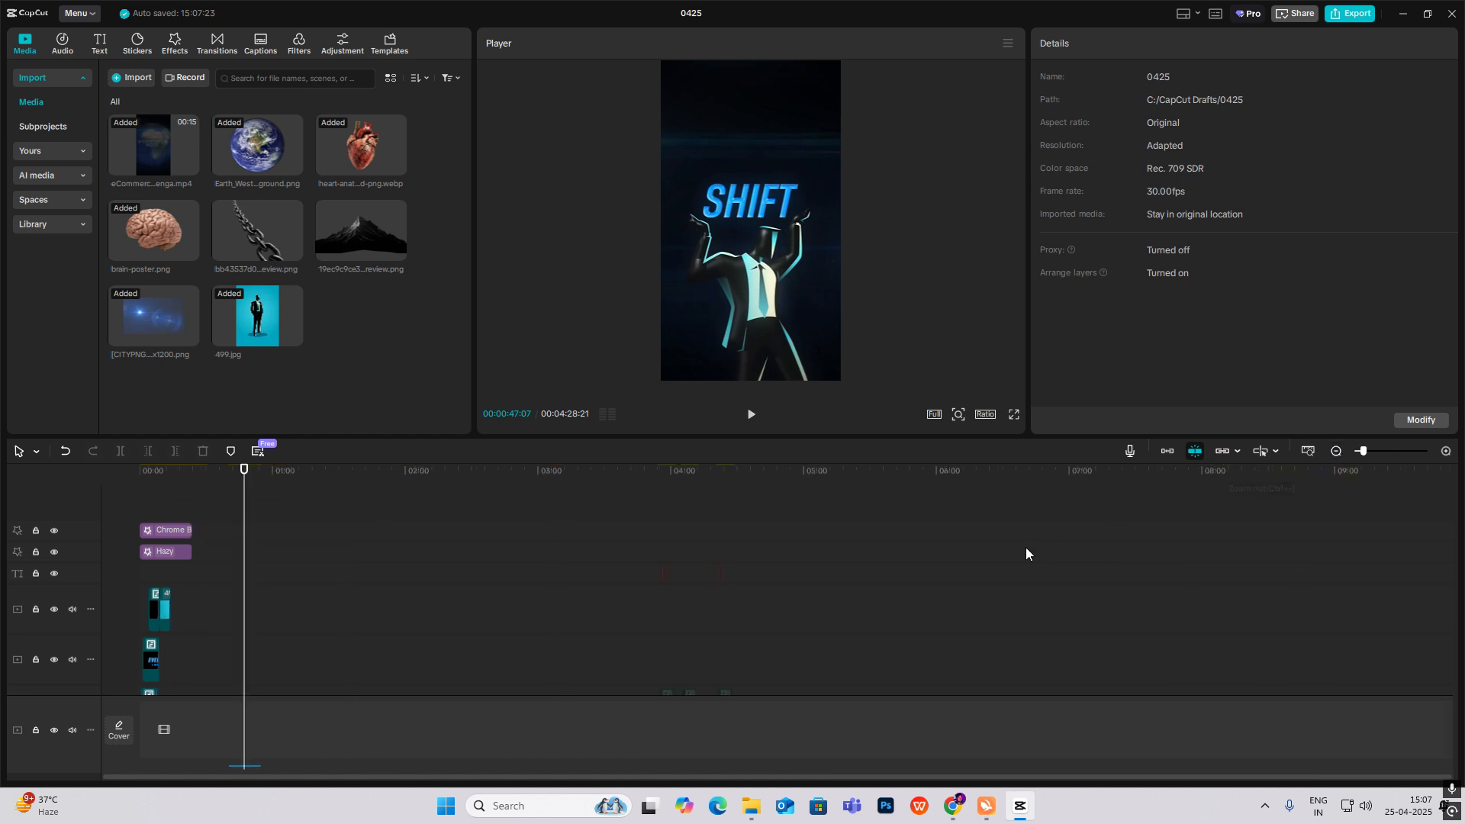
{"action": "scroll", "coordinate": [670, 595], "scroll_direction": "down", "scroll_amount": 5}
{"action": "left_click_drag", "start_coordinate": [670, 596], "coordinate": [690, 601]}
{"action": "double_click", "coordinate": [690, 601]}
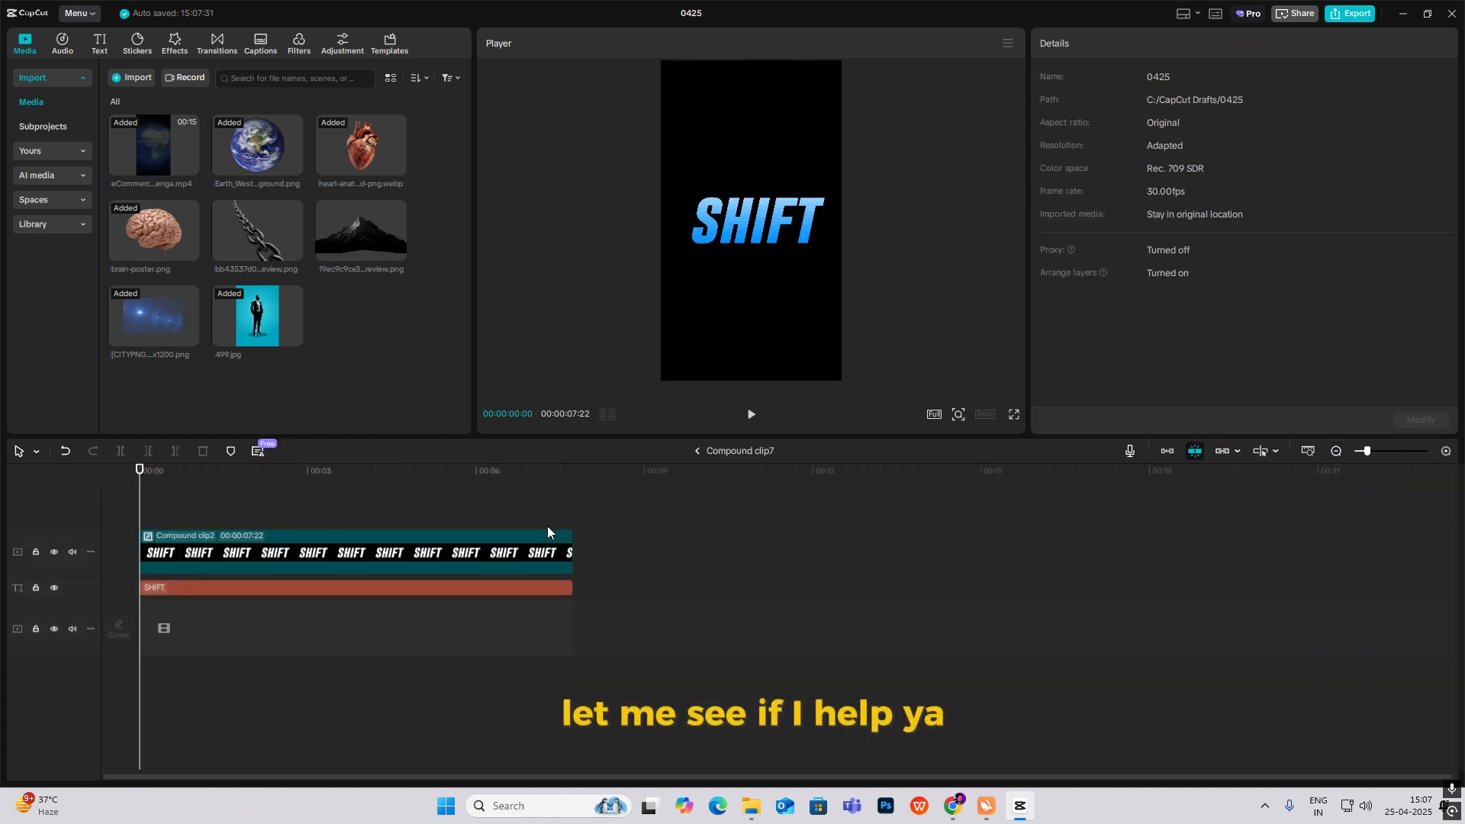
{"action": "left_click", "coordinate": [697, 451]}
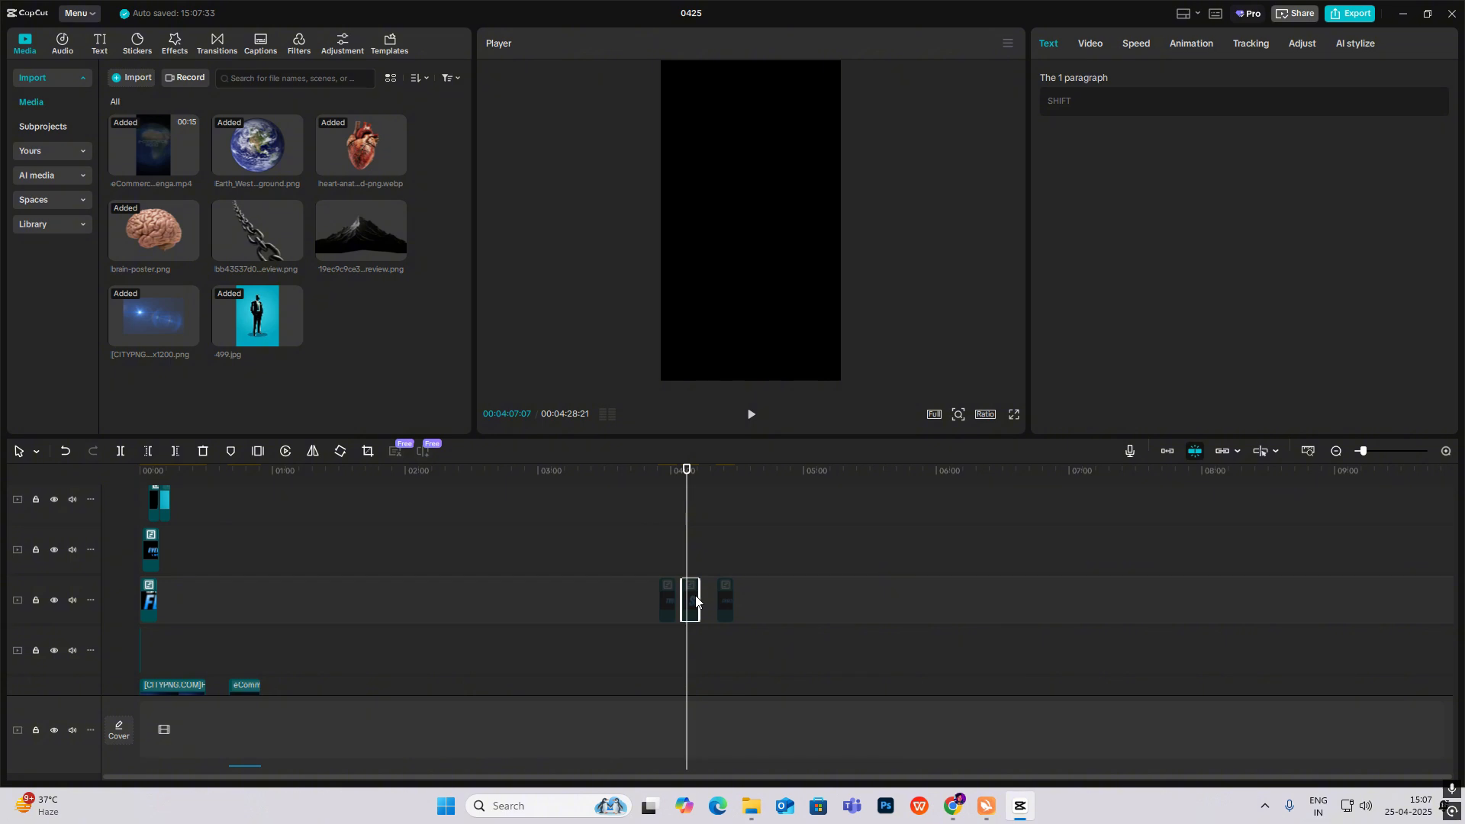
{"action": "key", "text": "ctrl+z"}
{"action": "left_click_drag", "start_coordinate": [691, 597], "coordinate": [171, 588]}
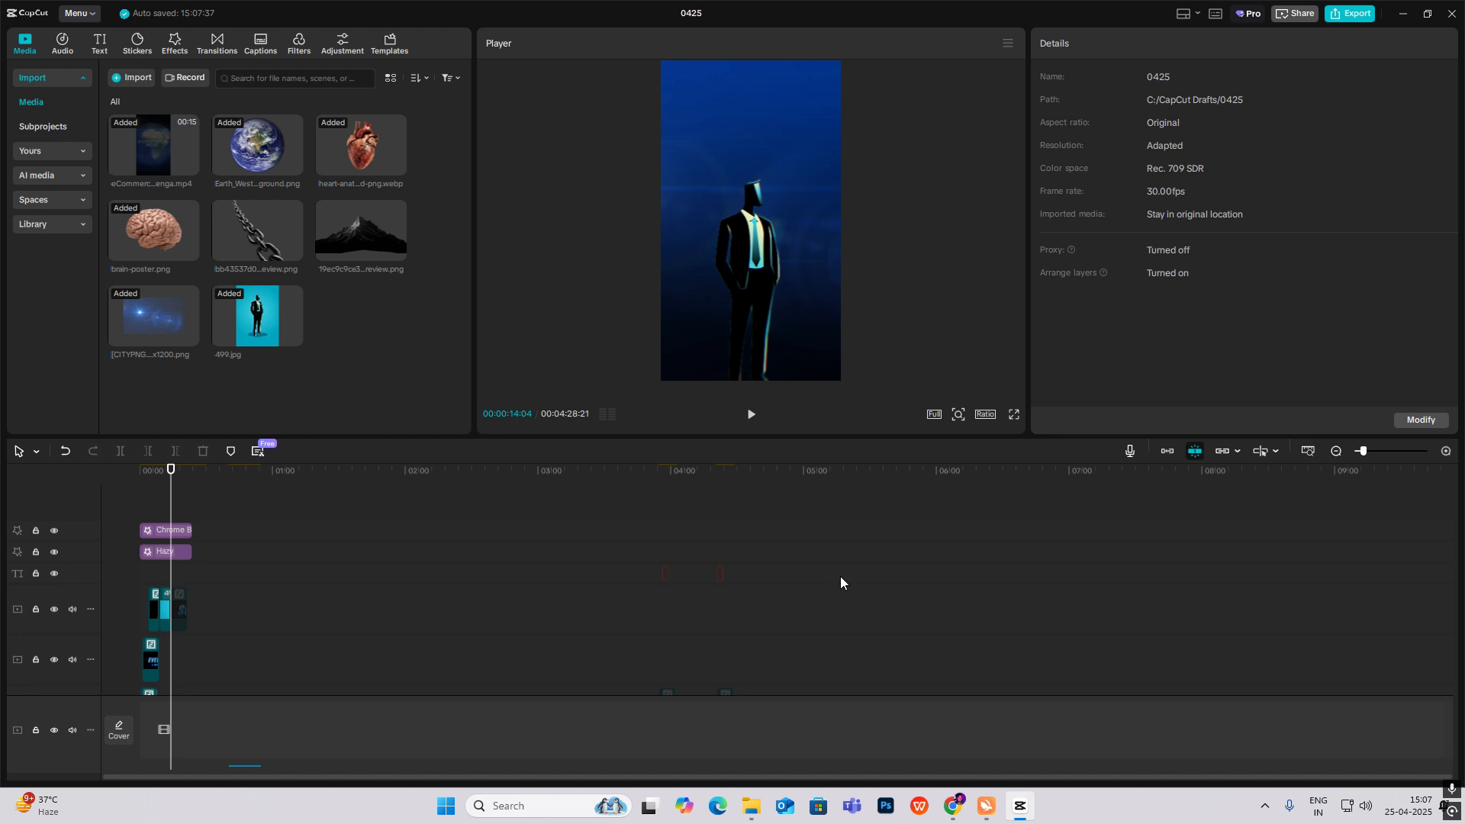
Place the SHIFT compound clip on the track above 499.jpg and match its start and end to that clip.
{"action": "left_click", "coordinate": [1444, 451]}
{"action": "scroll", "coordinate": [226, 549], "scroll_direction": "down", "scroll_amount": 3}
{"action": "left_click", "coordinate": [259, 521]}
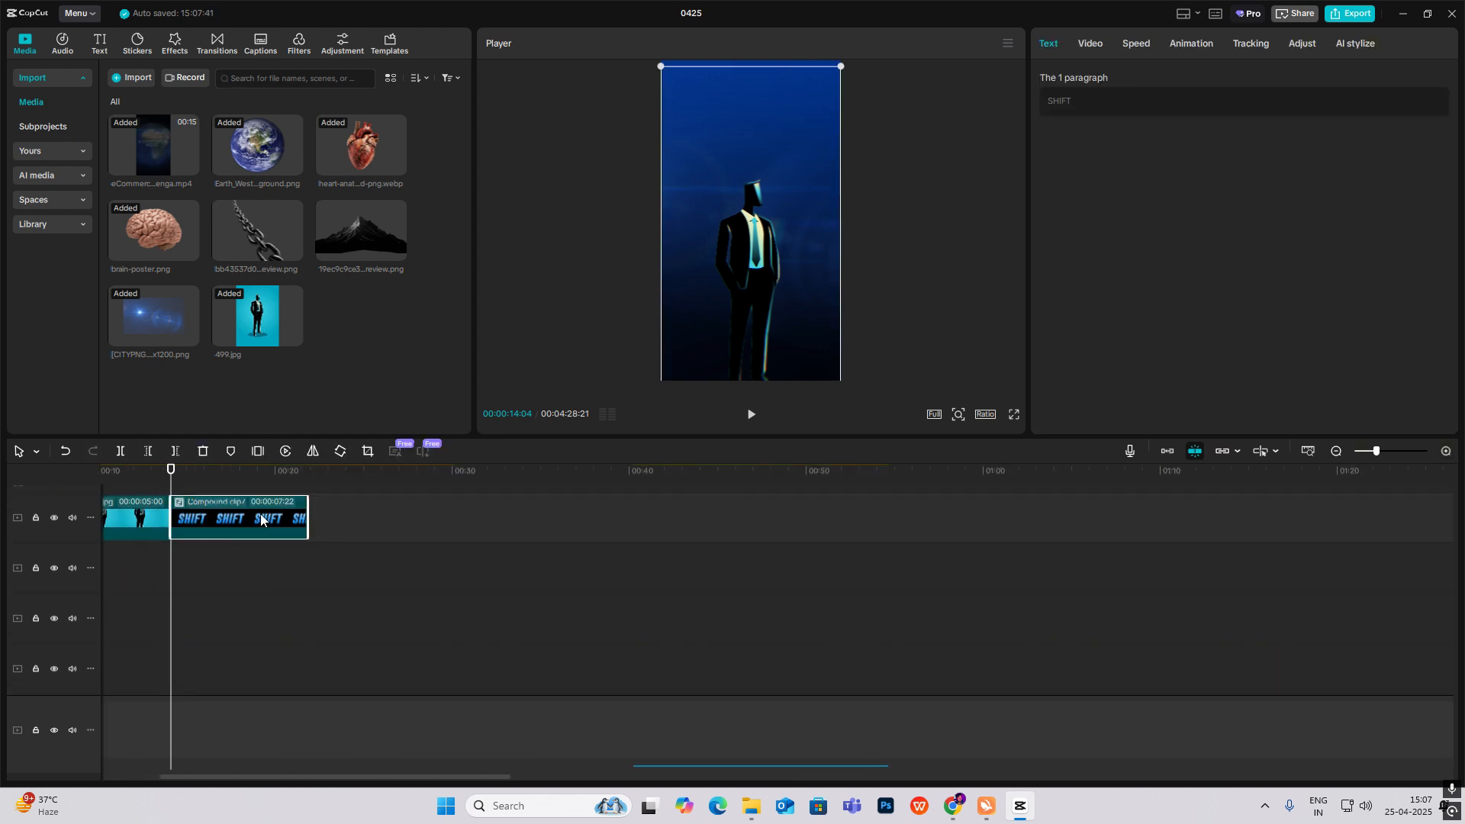
{"action": "scroll", "coordinate": [221, 530], "scroll_direction": "up", "scroll_amount": 3}
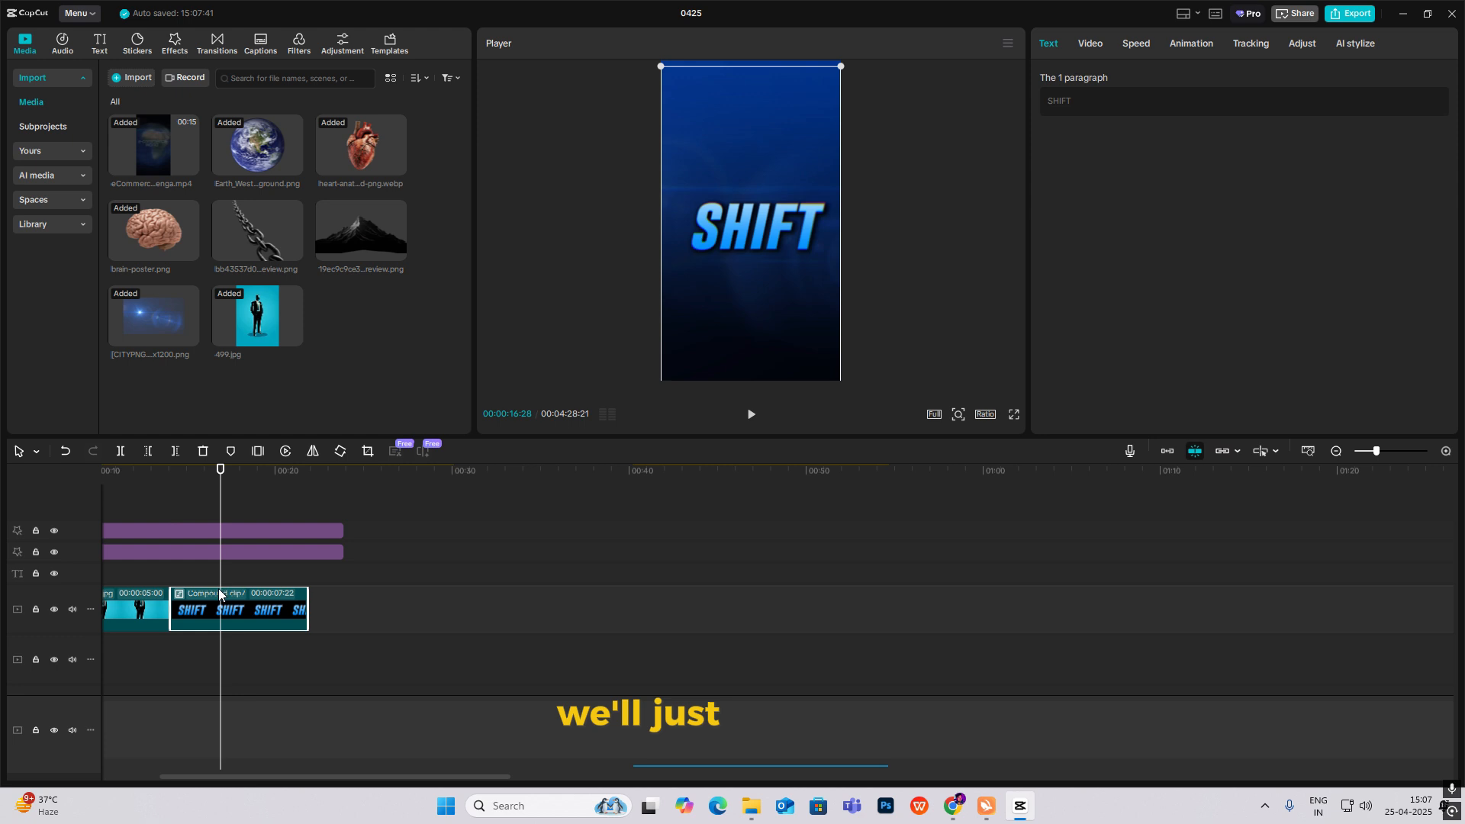
{"action": "left_click_drag", "start_coordinate": [218, 594], "coordinate": [389, 603]}
Raise the SHIFT text in the frame so it sits above the suited figure's head.
{"action": "left_click", "coordinate": [339, 576]}
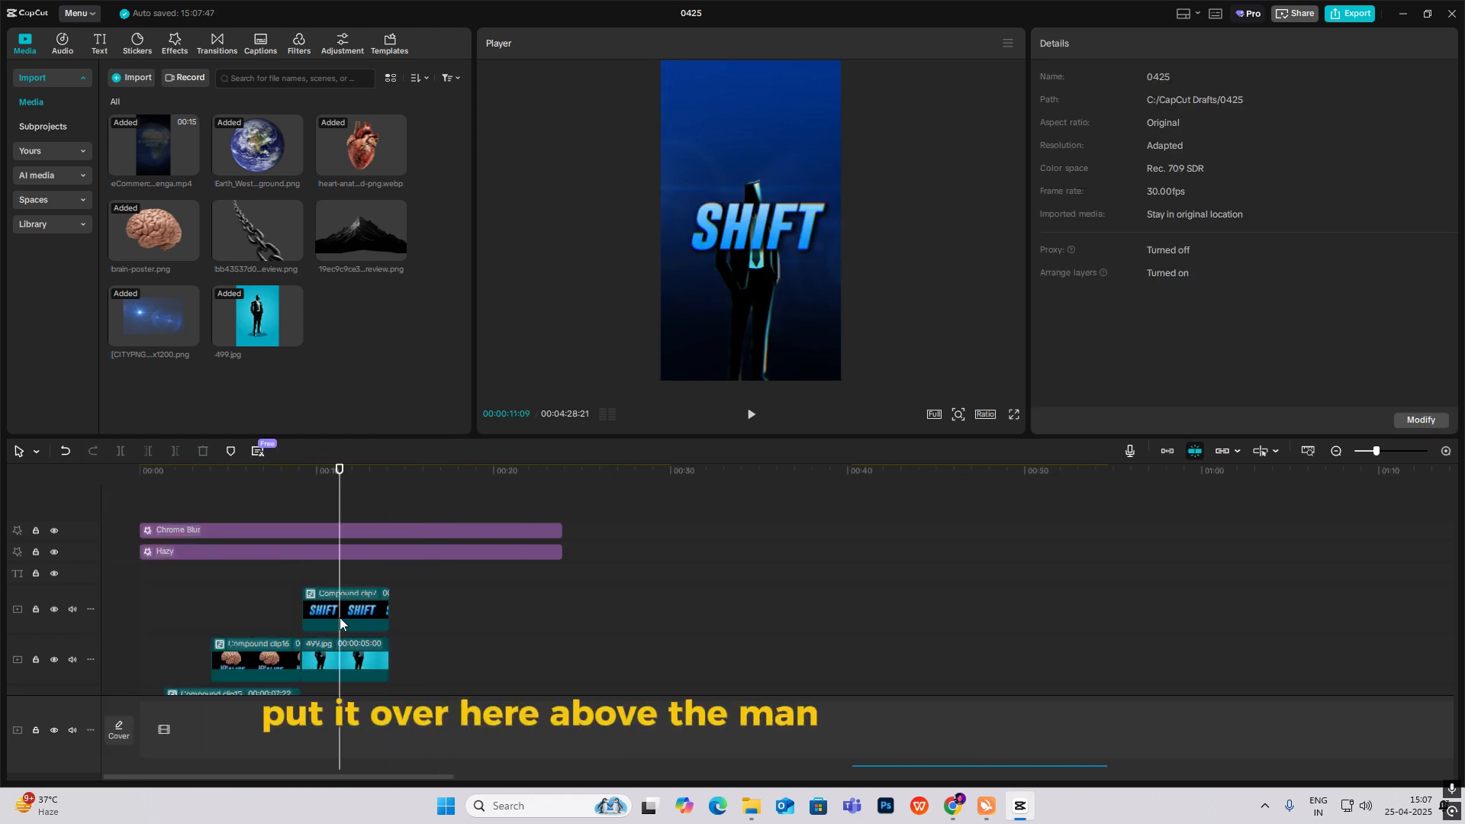
{"action": "left_click", "coordinate": [340, 624]}
{"action": "left_click_drag", "start_coordinate": [740, 241], "coordinate": [743, 149]}
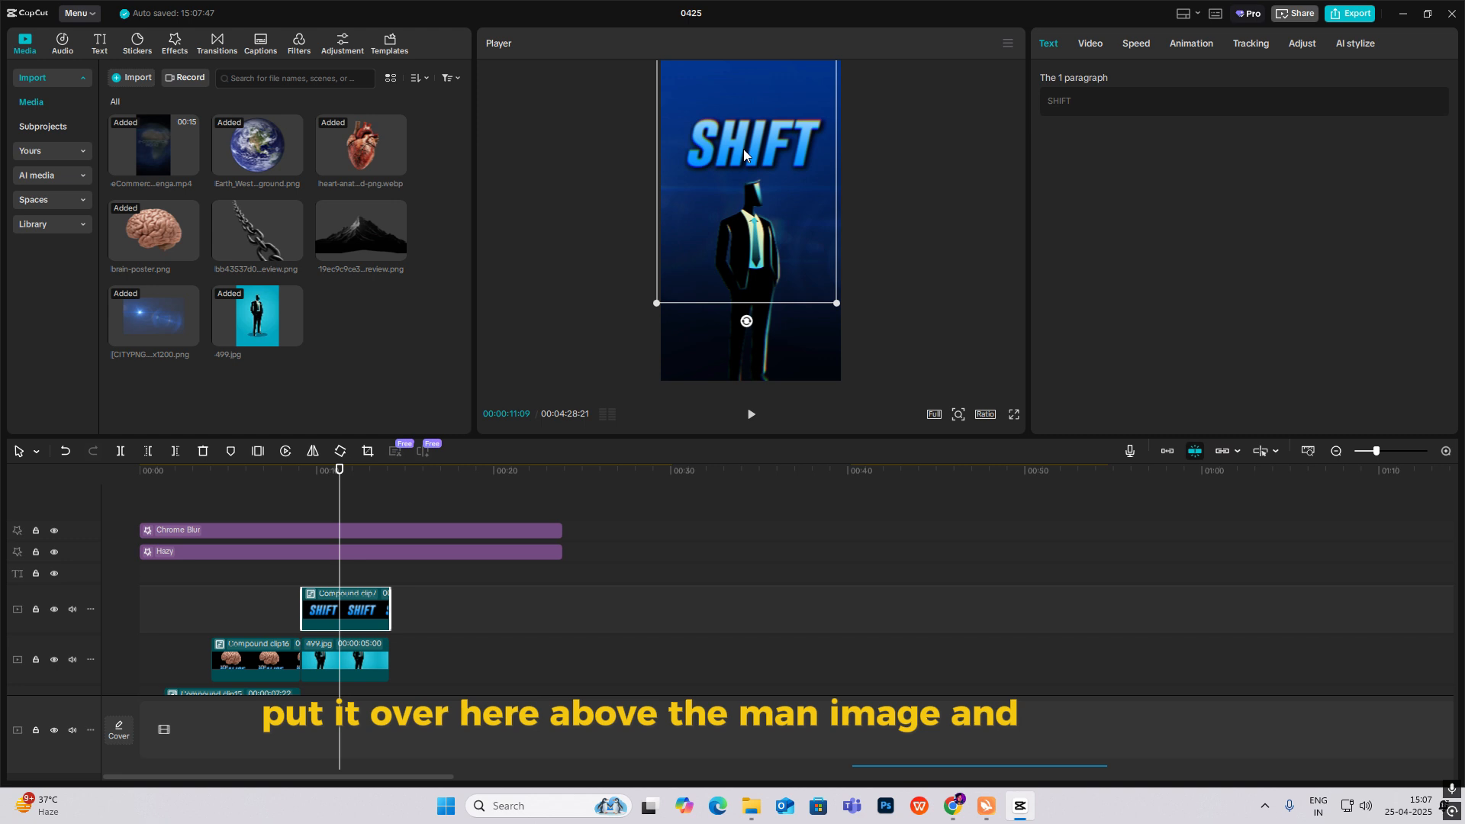
Apply the Slide Up entrance animation to the 499.jpg clip.
{"action": "left_click", "coordinate": [296, 575]}
{"action": "left_click", "coordinate": [302, 577]}
{"action": "left_click", "coordinate": [341, 655]}
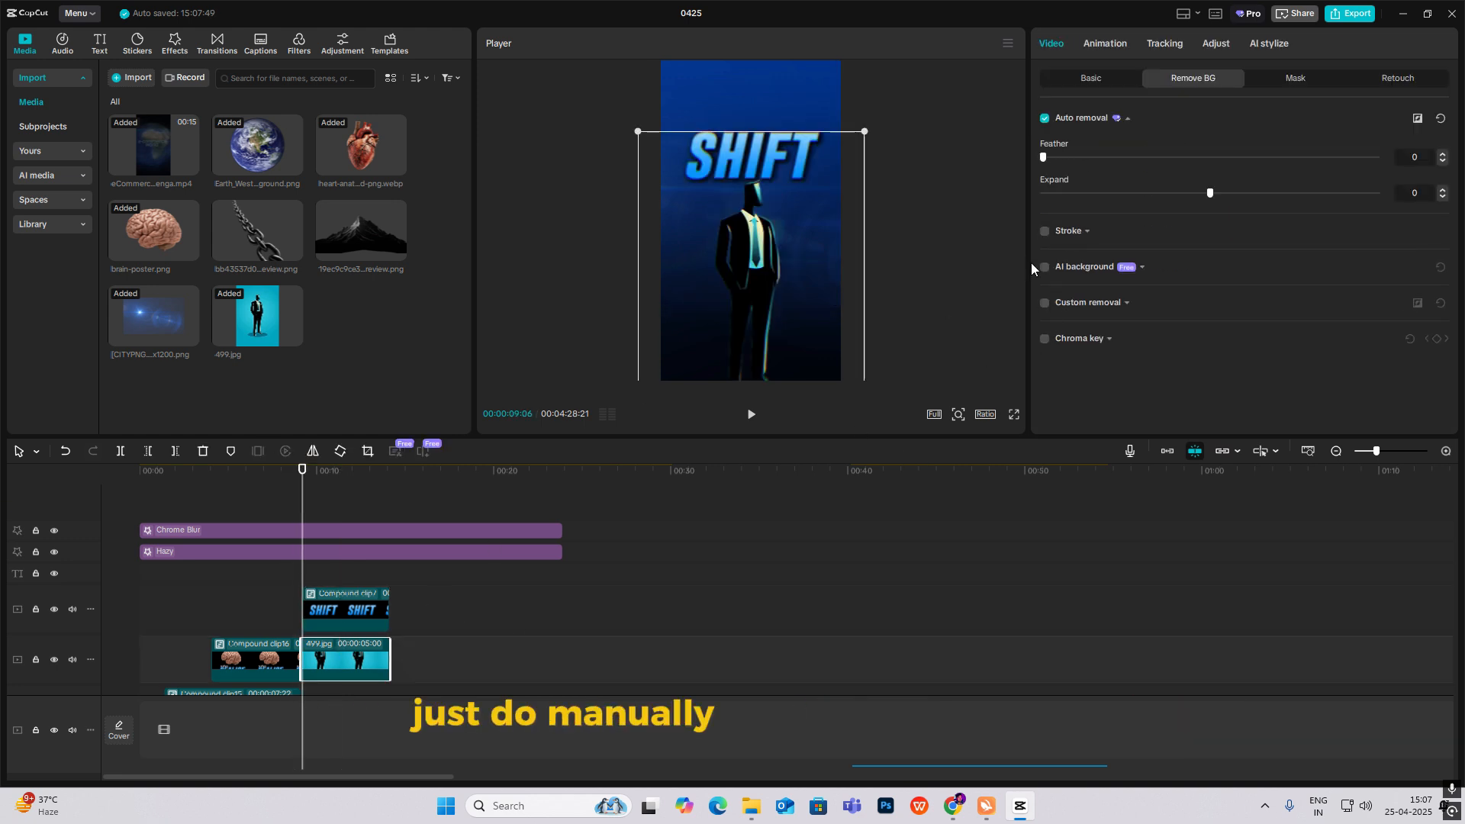
{"action": "left_click", "coordinate": [1079, 77]}
{"action": "left_click", "coordinate": [1102, 46]}
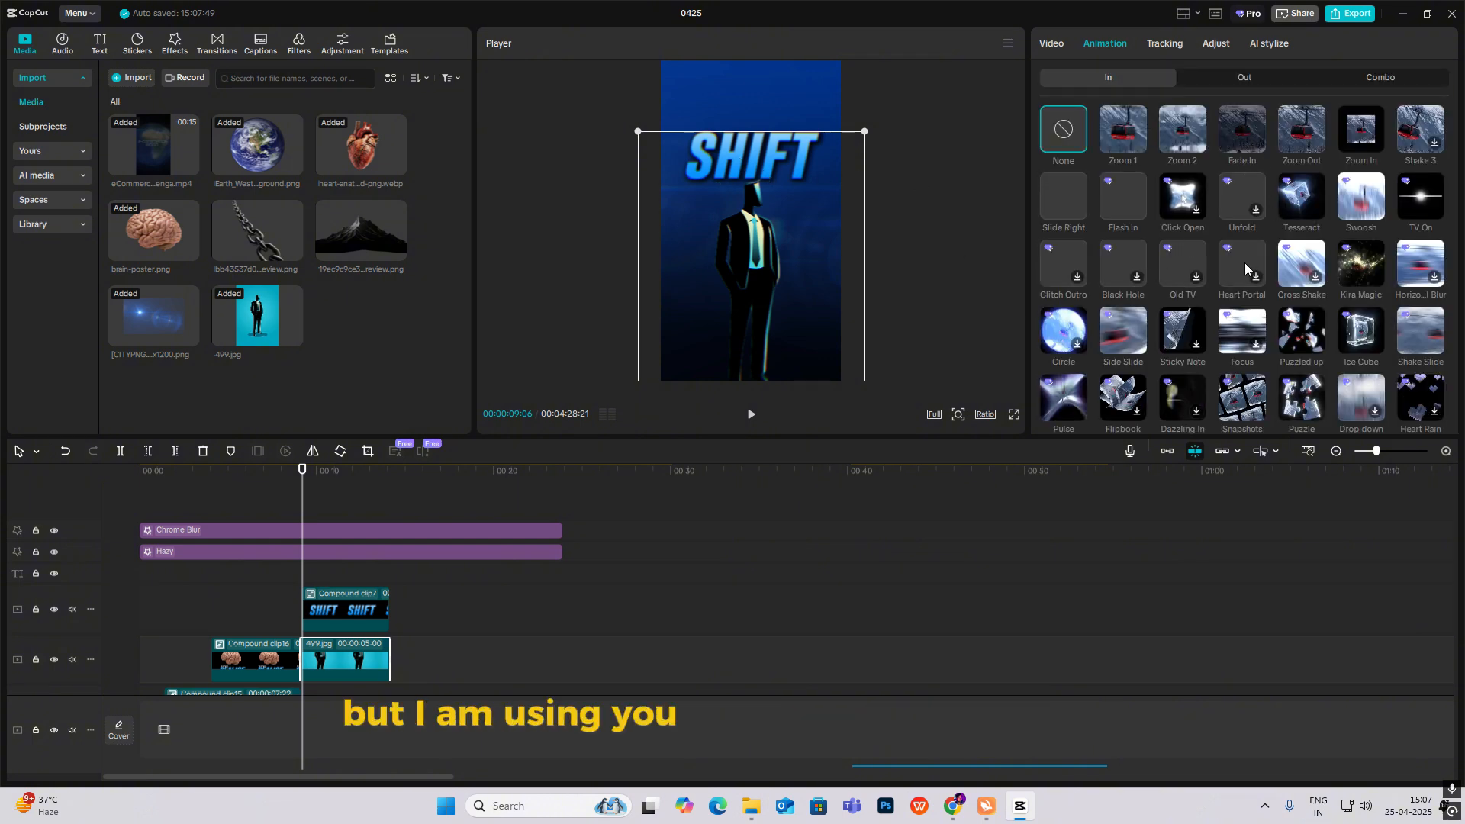
{"action": "scroll", "coordinate": [1273, 330], "scroll_direction": "down", "scroll_amount": 10}
{"action": "left_click", "coordinate": [1408, 181]}
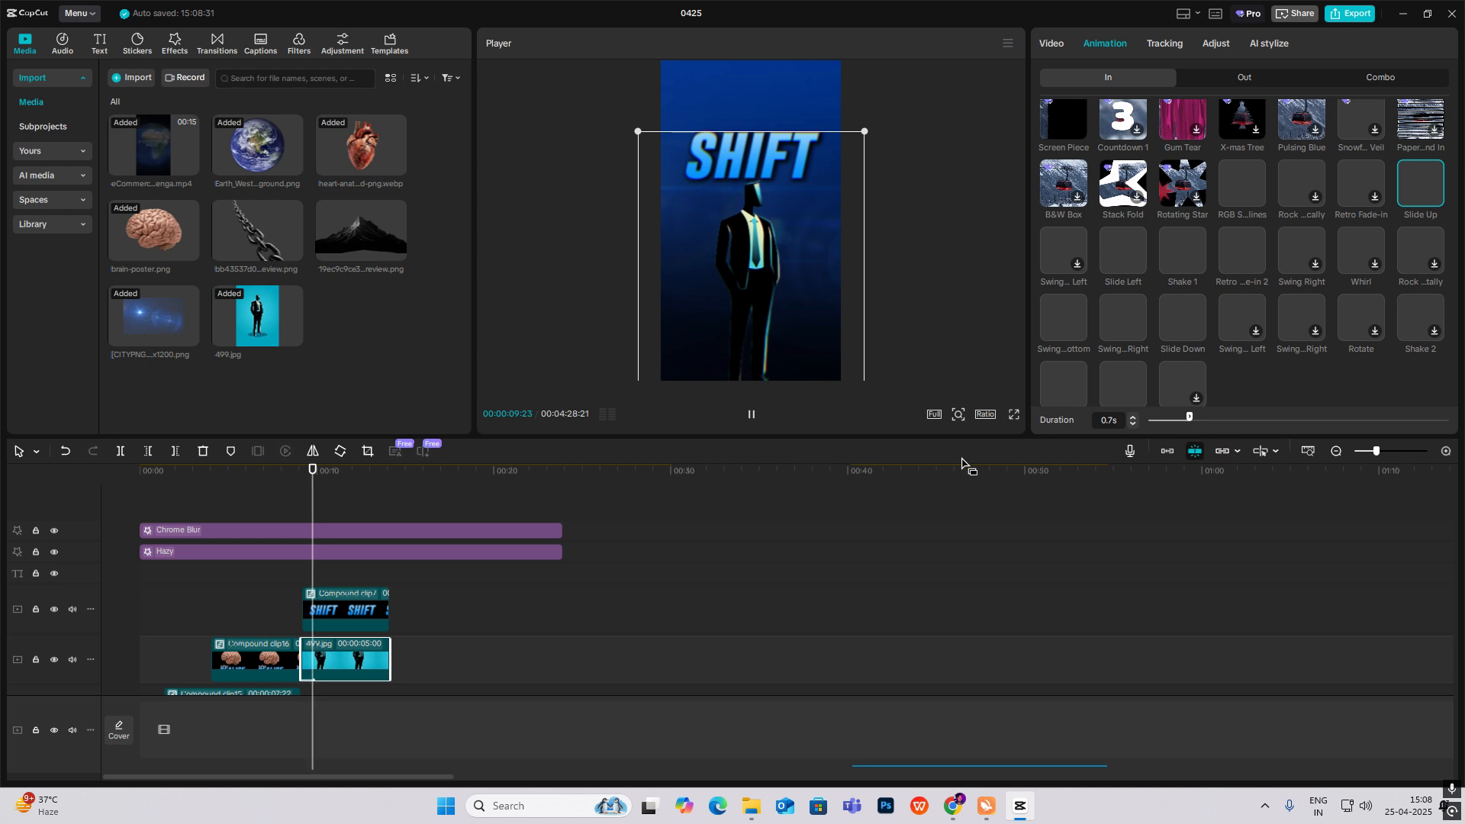
Give the SHIFT compound clip a fading entrance animation and preview from the end of the REALISE clip.
{"action": "left_click", "coordinate": [355, 610]}
{"action": "left_click", "coordinate": [1090, 46]}
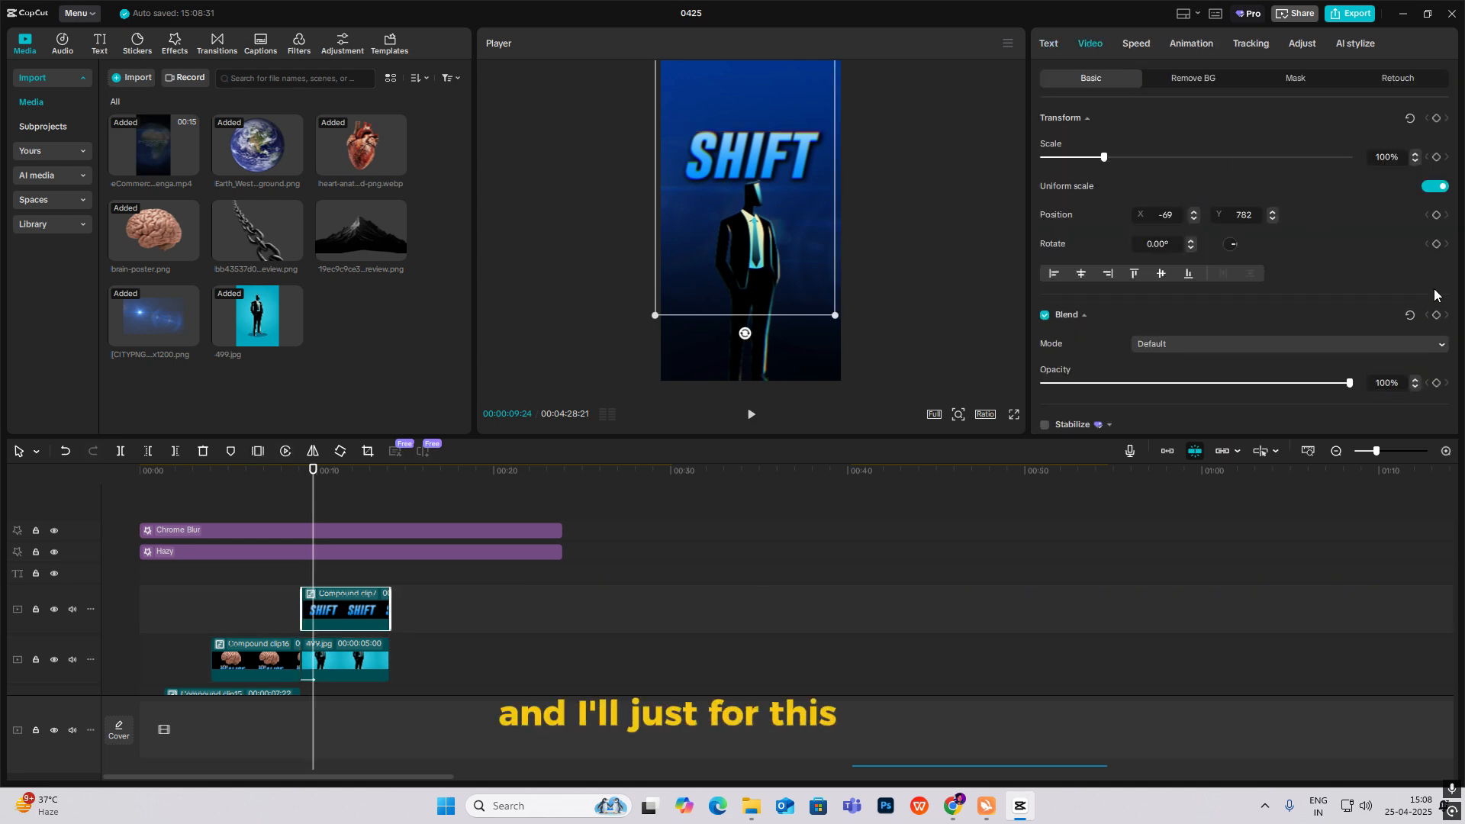
{"action": "left_click", "coordinate": [1183, 48]}
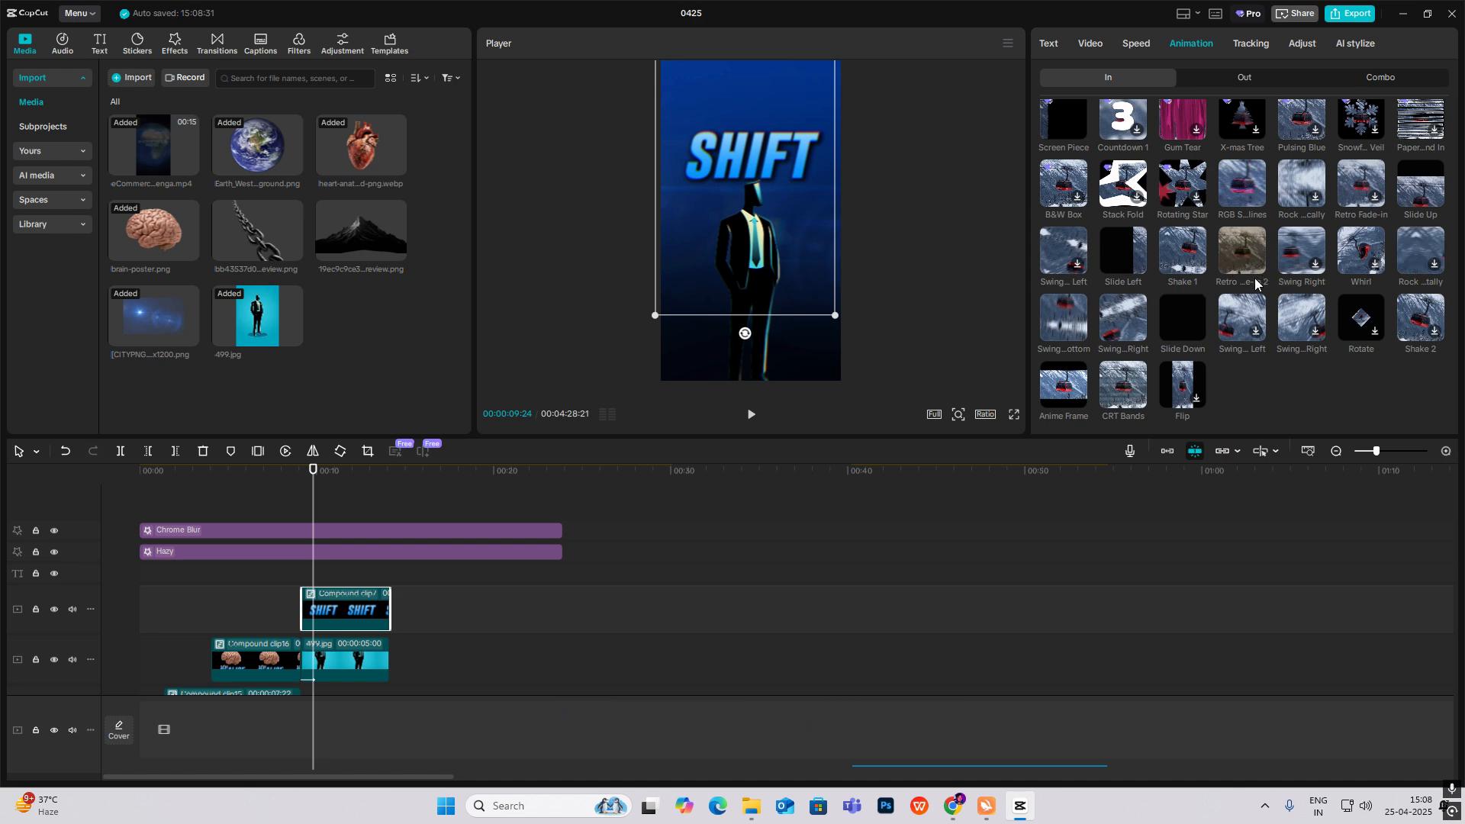
{"action": "scroll", "coordinate": [1255, 284], "scroll_direction": "up", "scroll_amount": 15}
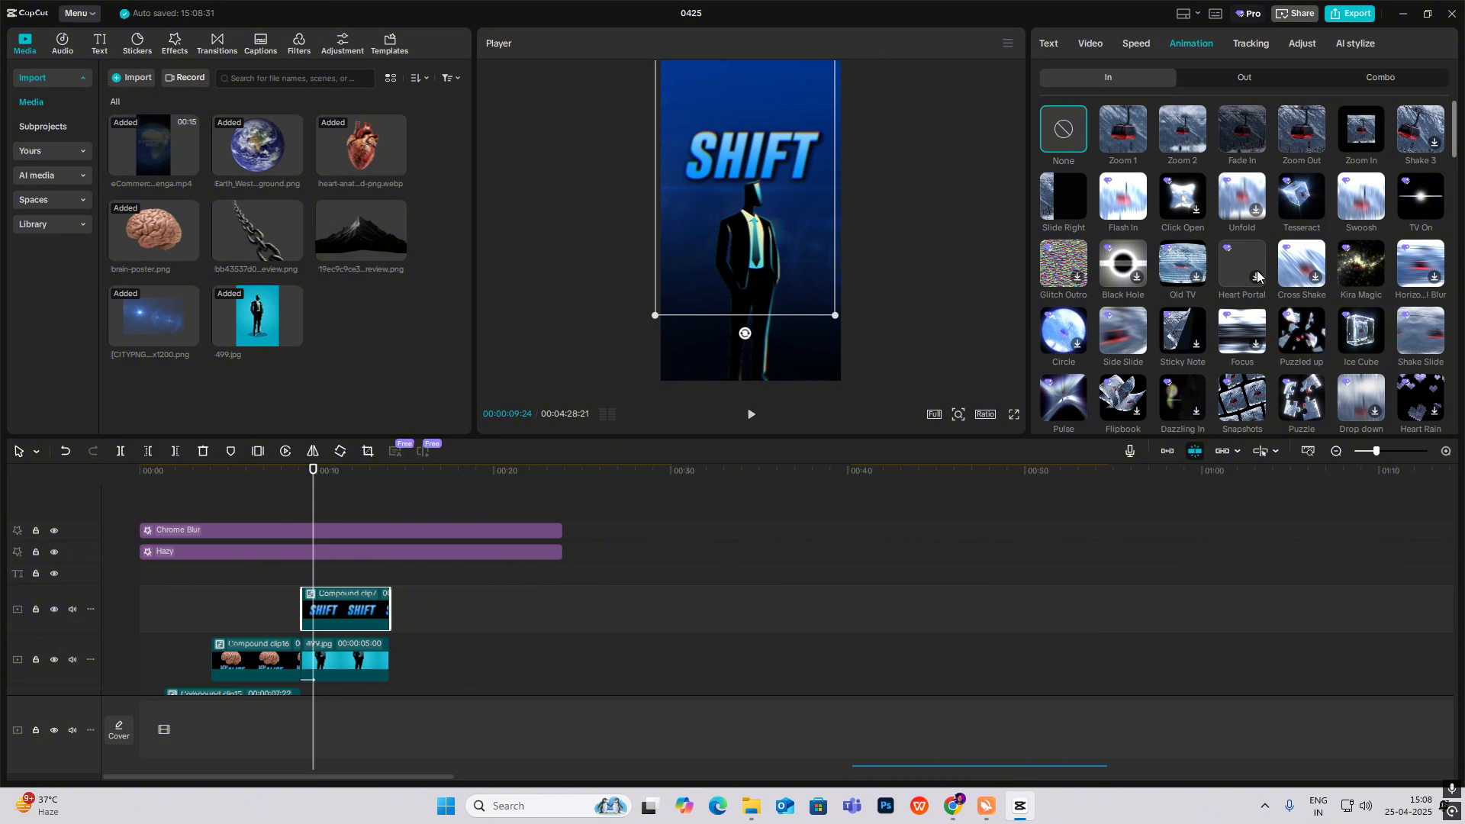
{"action": "left_click", "coordinate": [289, 585]}
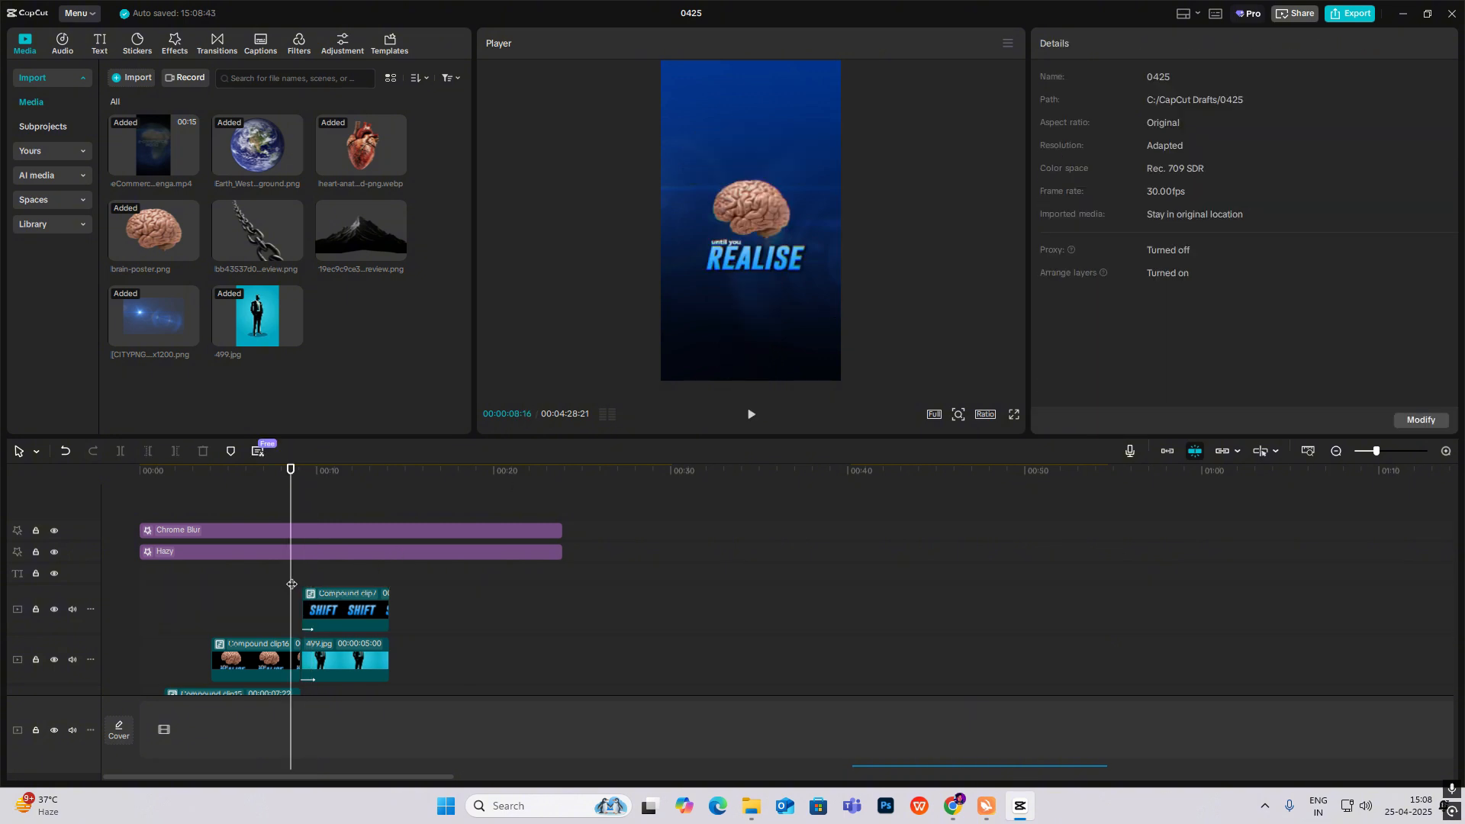
{"action": "key", "text": "space"}
Add transform keyframes to the REALISE compound clip at 00:00:06:22.
{"action": "left_click", "coordinate": [259, 599]}
{"action": "left_click", "coordinate": [275, 649]}
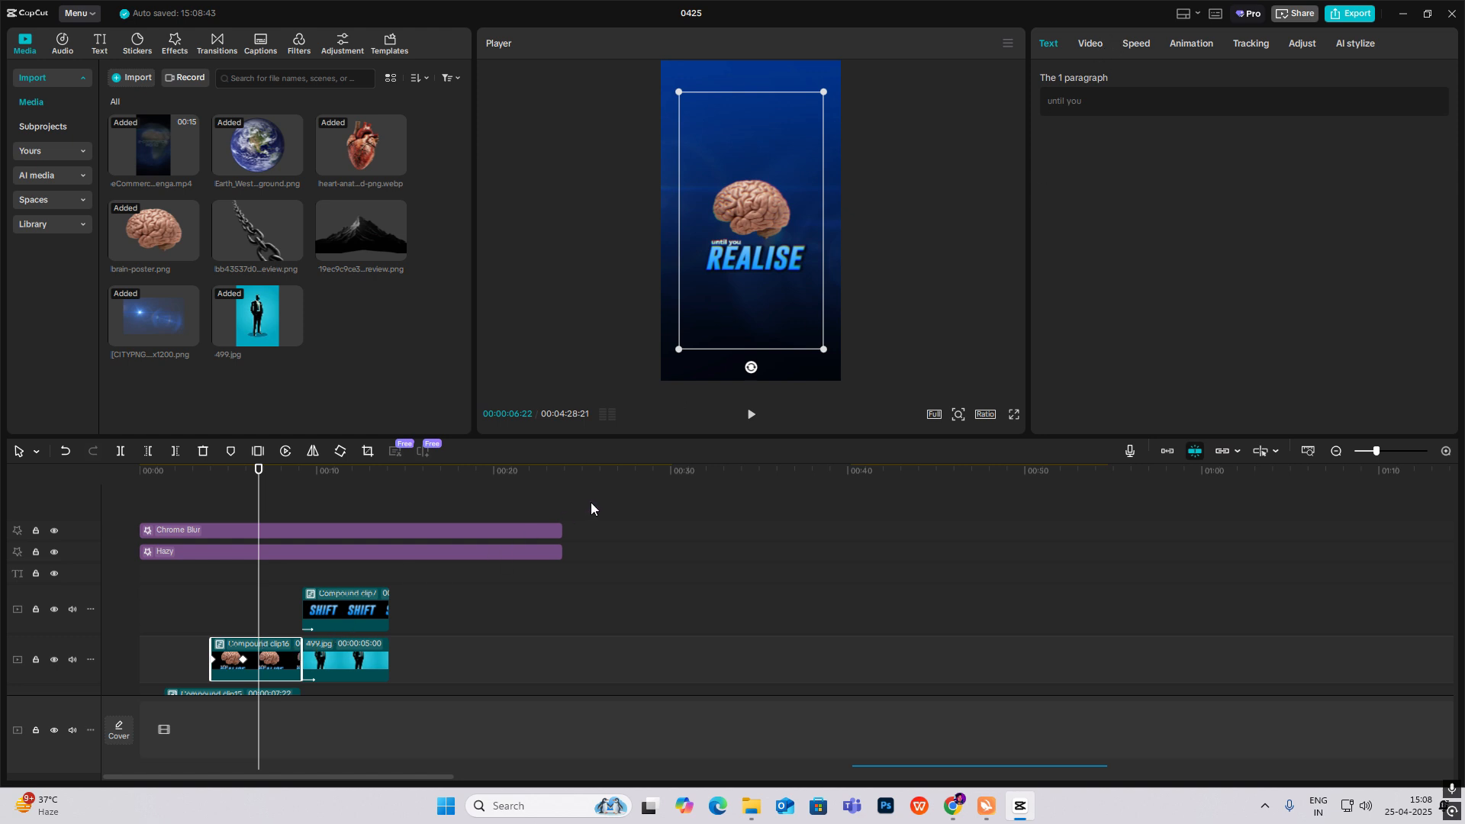
{"action": "left_click", "coordinate": [1092, 43]}
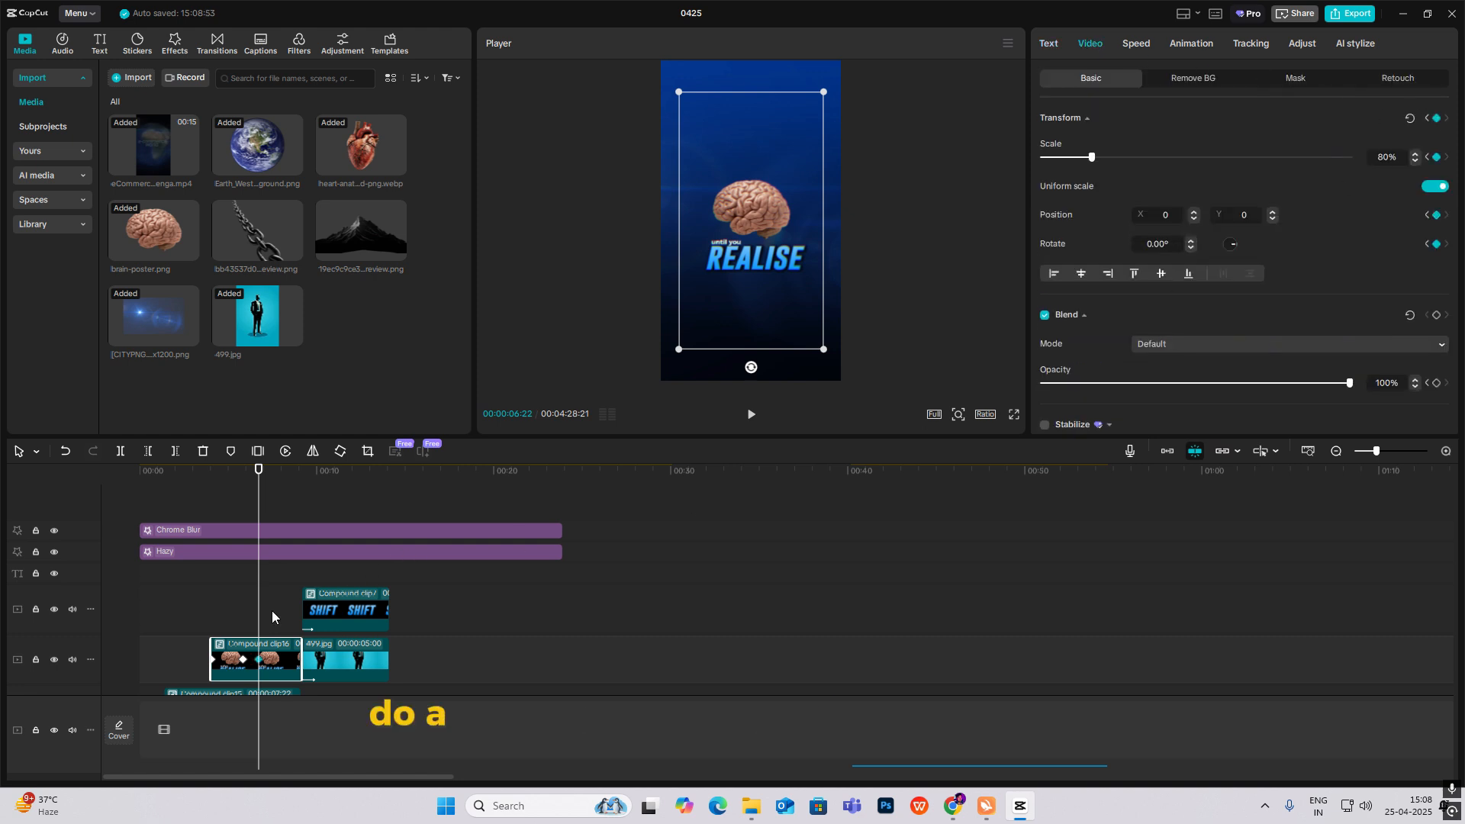
At 00:00:08:17, scale the REALISE clip to 46% and rotate it to -111.41°, and keyframe its opacity to fade out from 00:00:06:22.
{"action": "left_click_drag", "start_coordinate": [257, 619], "coordinate": [293, 631]}
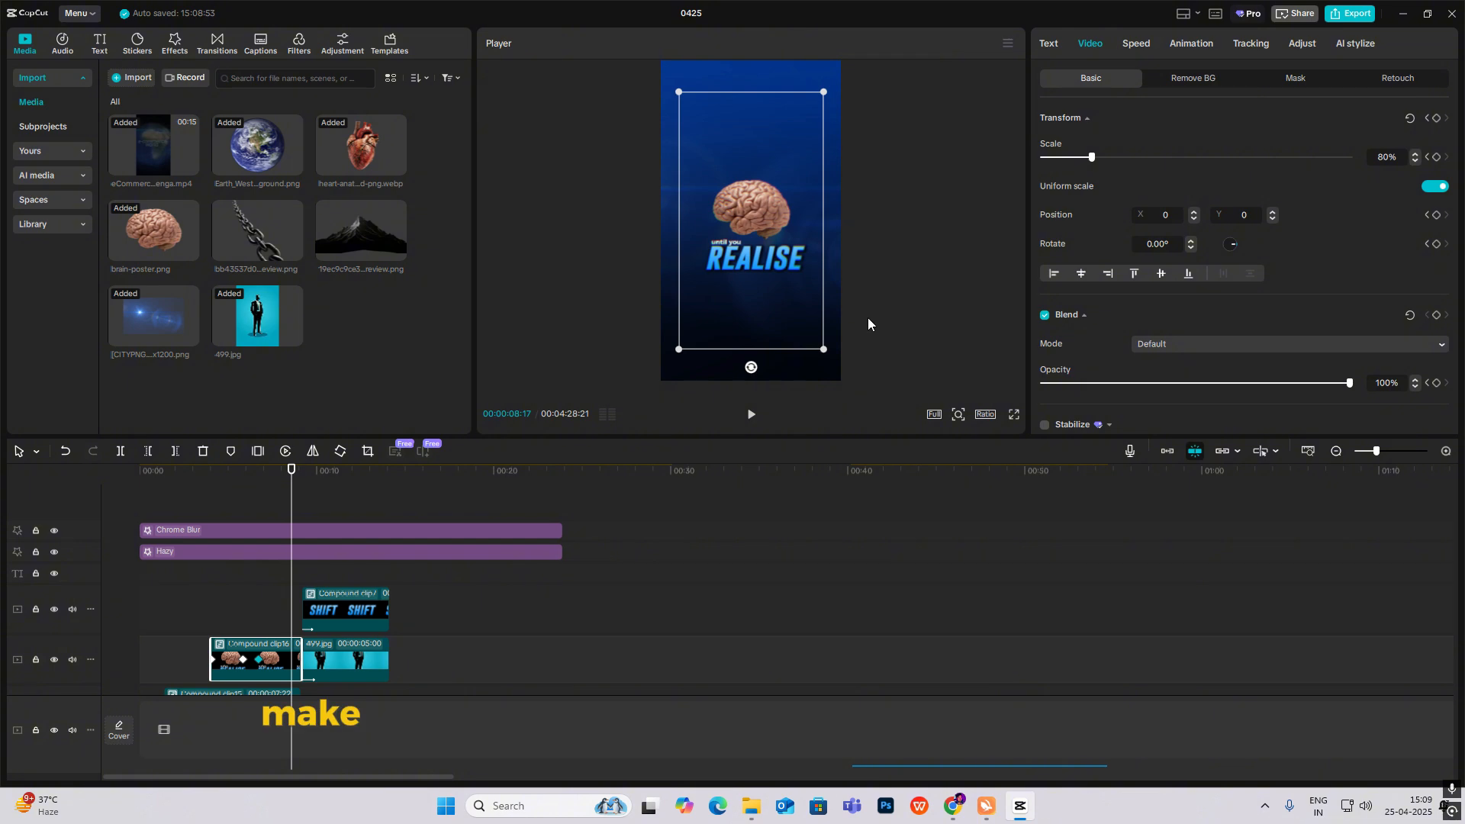
{"action": "left_click_drag", "start_coordinate": [827, 92], "coordinate": [795, 148]}
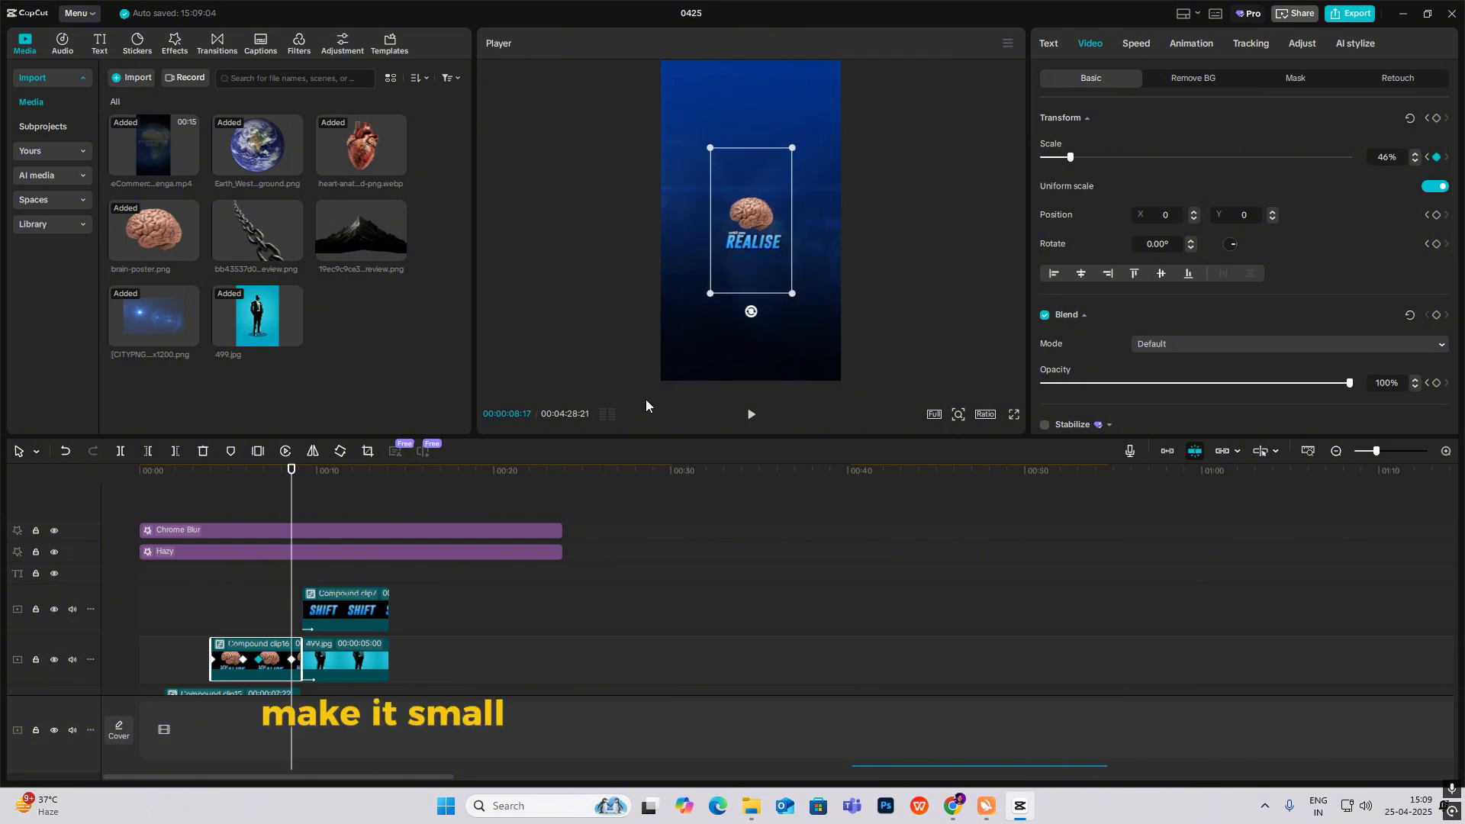
{"action": "left_click_drag", "start_coordinate": [751, 311], "coordinate": [843, 198]}
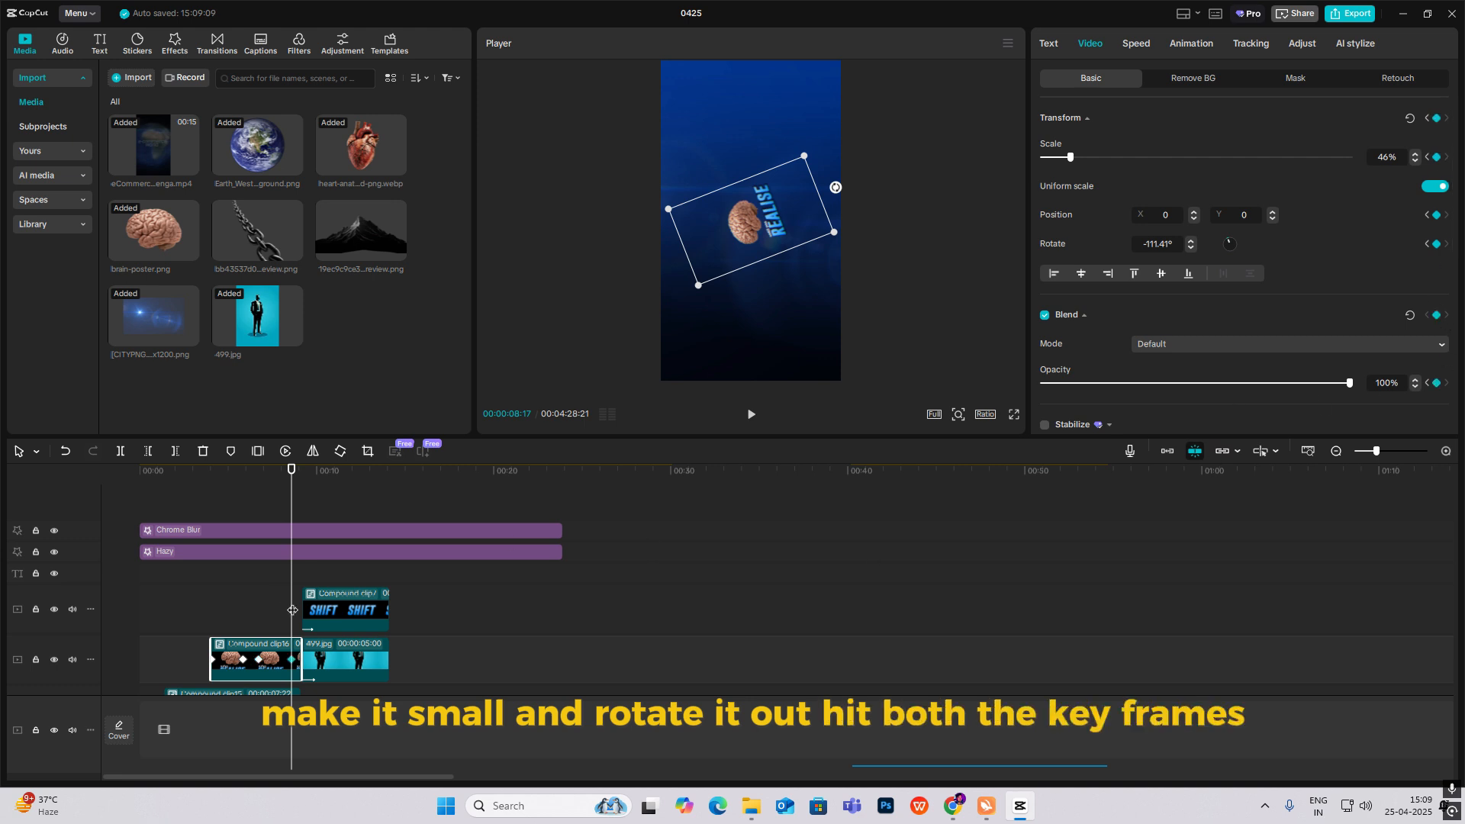
{"action": "left_click_drag", "start_coordinate": [291, 610], "coordinate": [262, 613]}
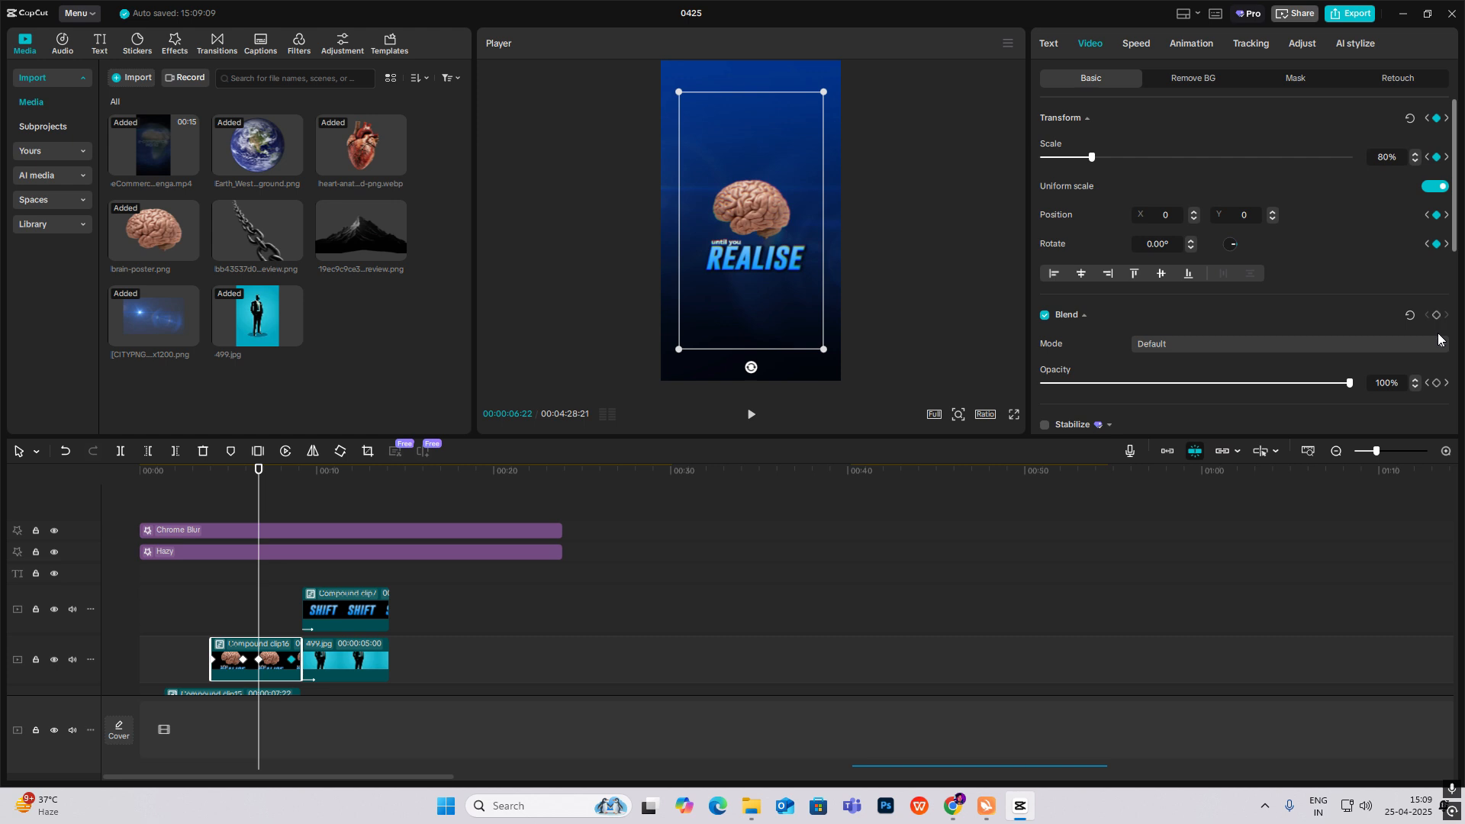
{"action": "mouse_move", "coordinate": [269, 623]}
{"action": "left_mouse_down"}
{"action": "mouse_move", "coordinate": [290, 634]}
{"action": "mouse_move", "coordinate": [239, 622]}
{"action": "mouse_move", "coordinate": [317, 630]}
{"action": "mouse_move", "coordinate": [259, 634]}
{"action": "left_mouse_up"}
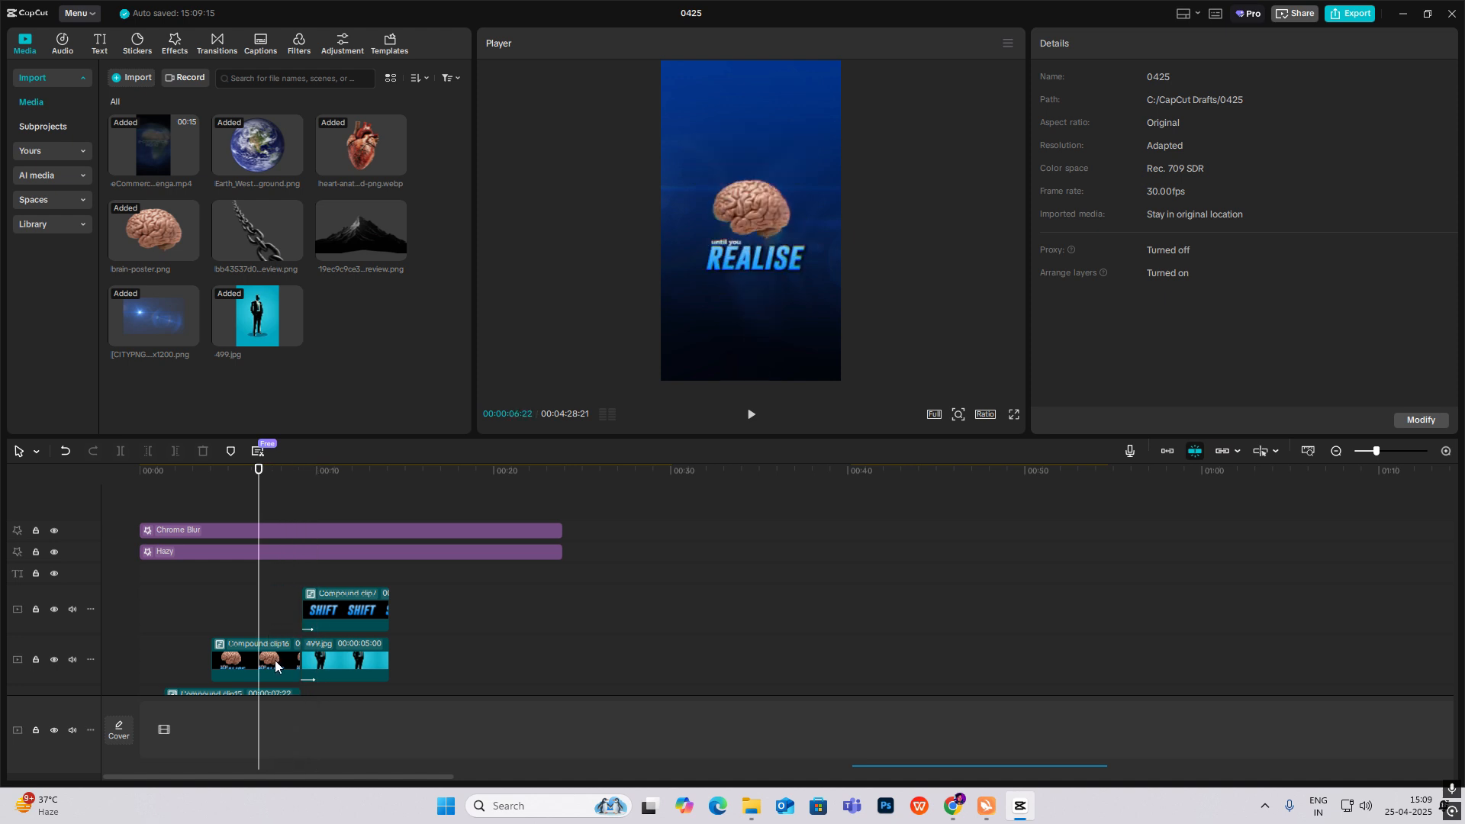
Show the REALISE clip's keyframe graph and apply the Rebound Out curve between its last two scale keyframes.
{"action": "left_click", "coordinate": [259, 660]}
{"action": "key", "text": "alt+k"}
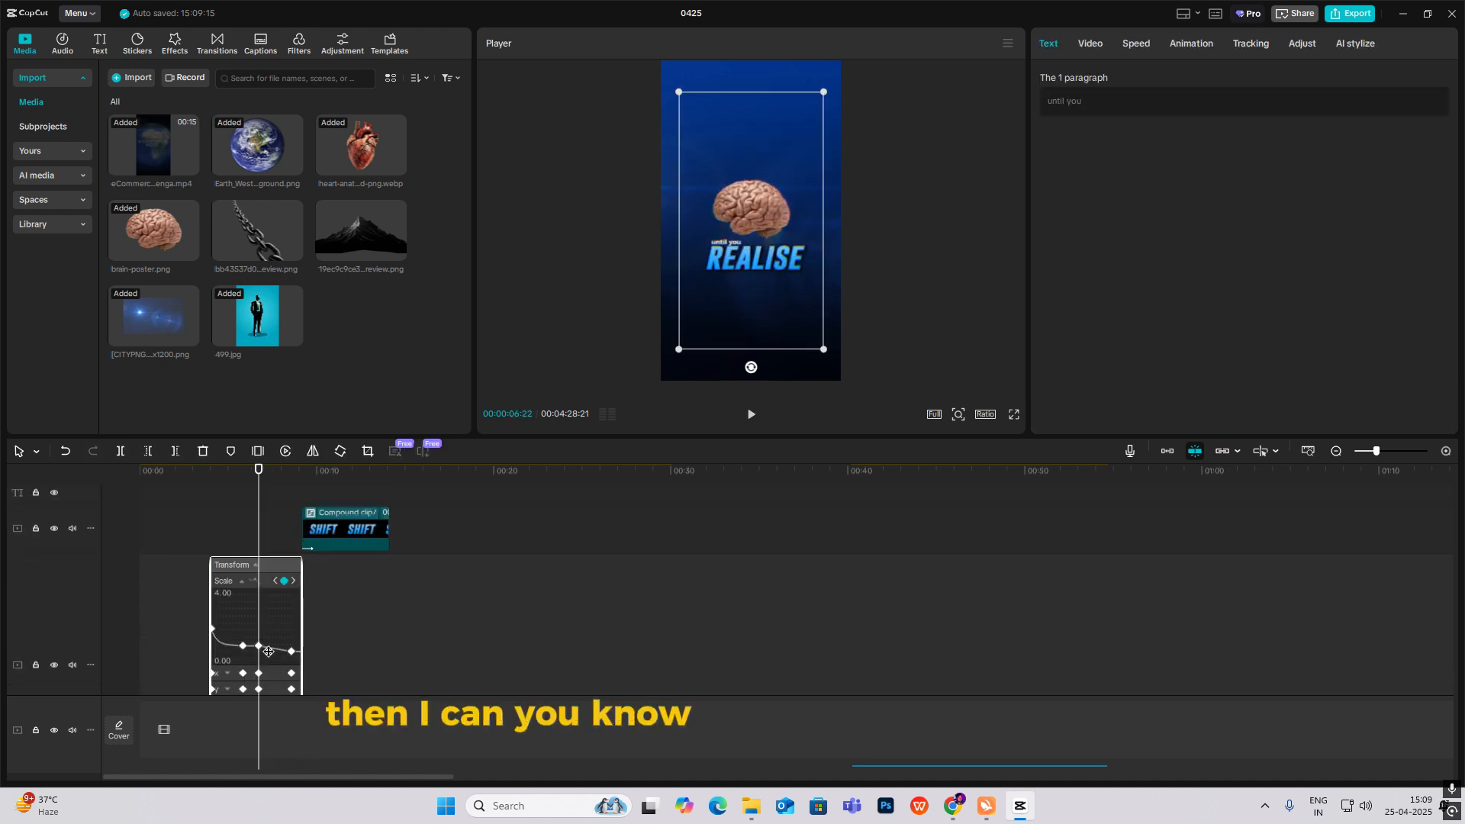
{"action": "scroll", "coordinate": [337, 587], "scroll_direction": "up", "scroll_amount": 3}
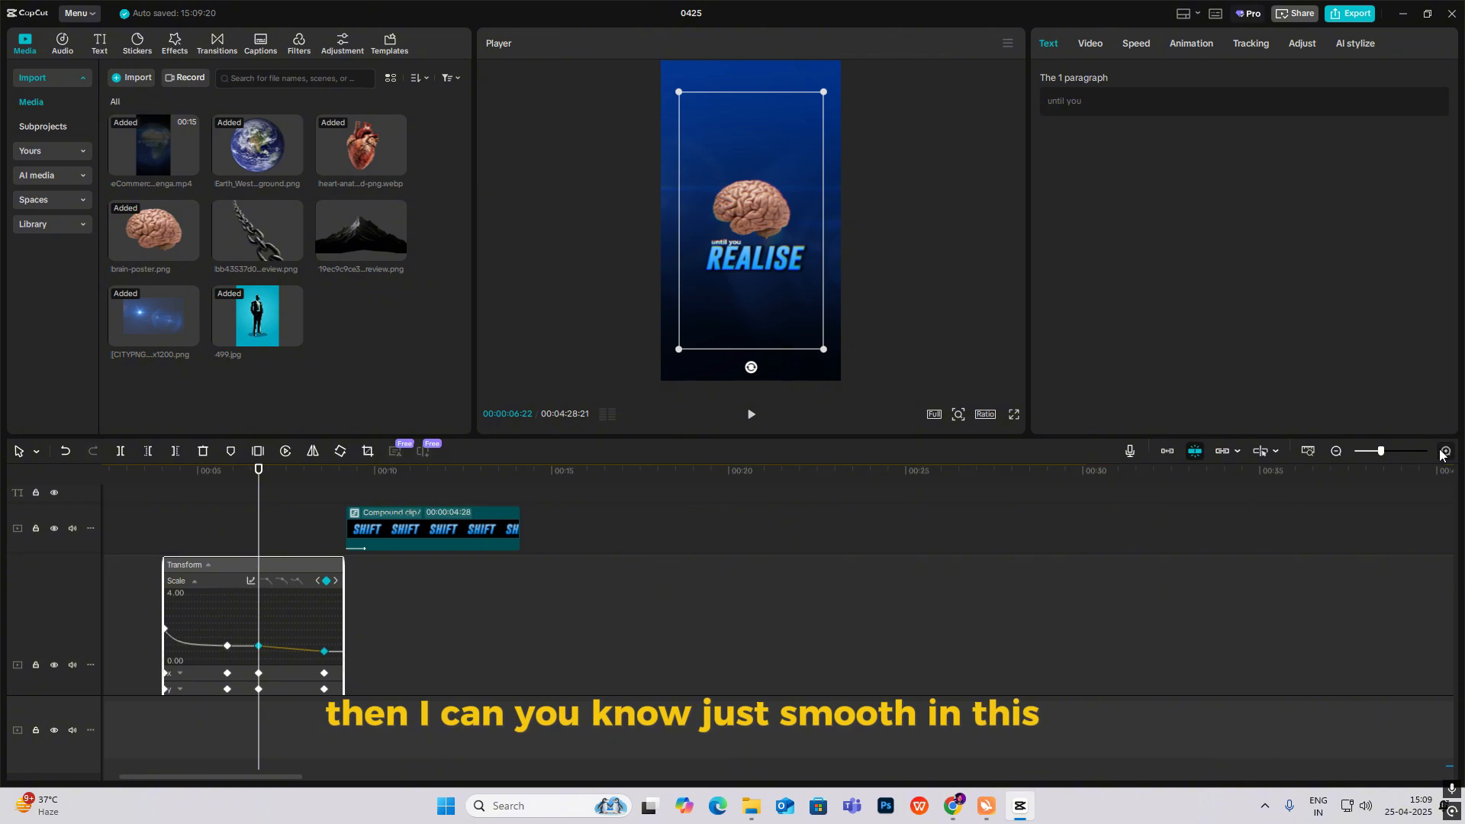
{"action": "left_click", "coordinate": [336, 581]}
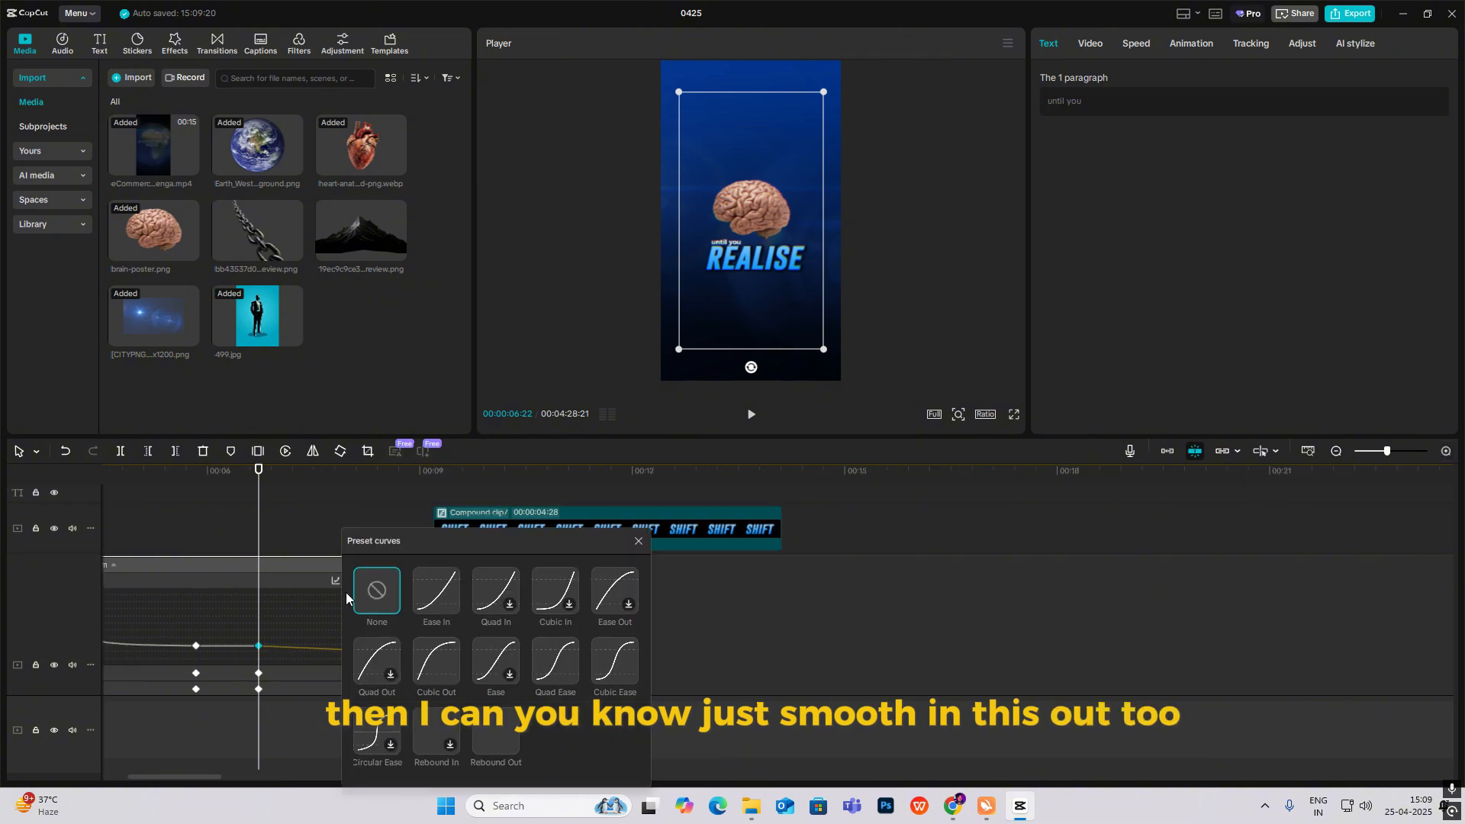
{"action": "left_click", "coordinate": [499, 734]}
{"action": "left_click", "coordinate": [639, 541]}
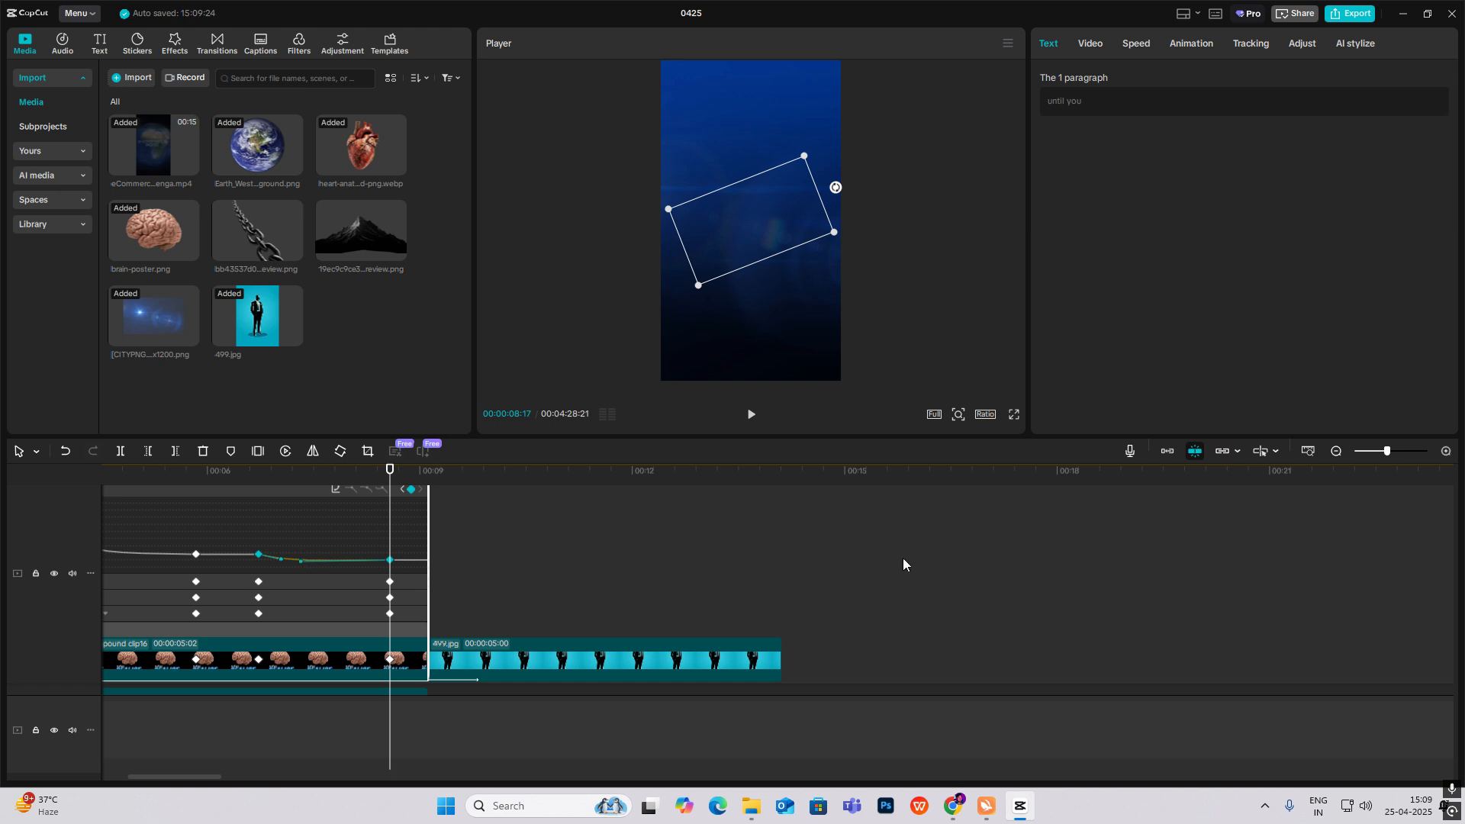
Apply the Rebound Out curve between the last two rotation keyframes of the REALISE clip.
{"action": "left_click", "coordinate": [1335, 451]}
{"action": "left_click", "coordinate": [271, 582]}
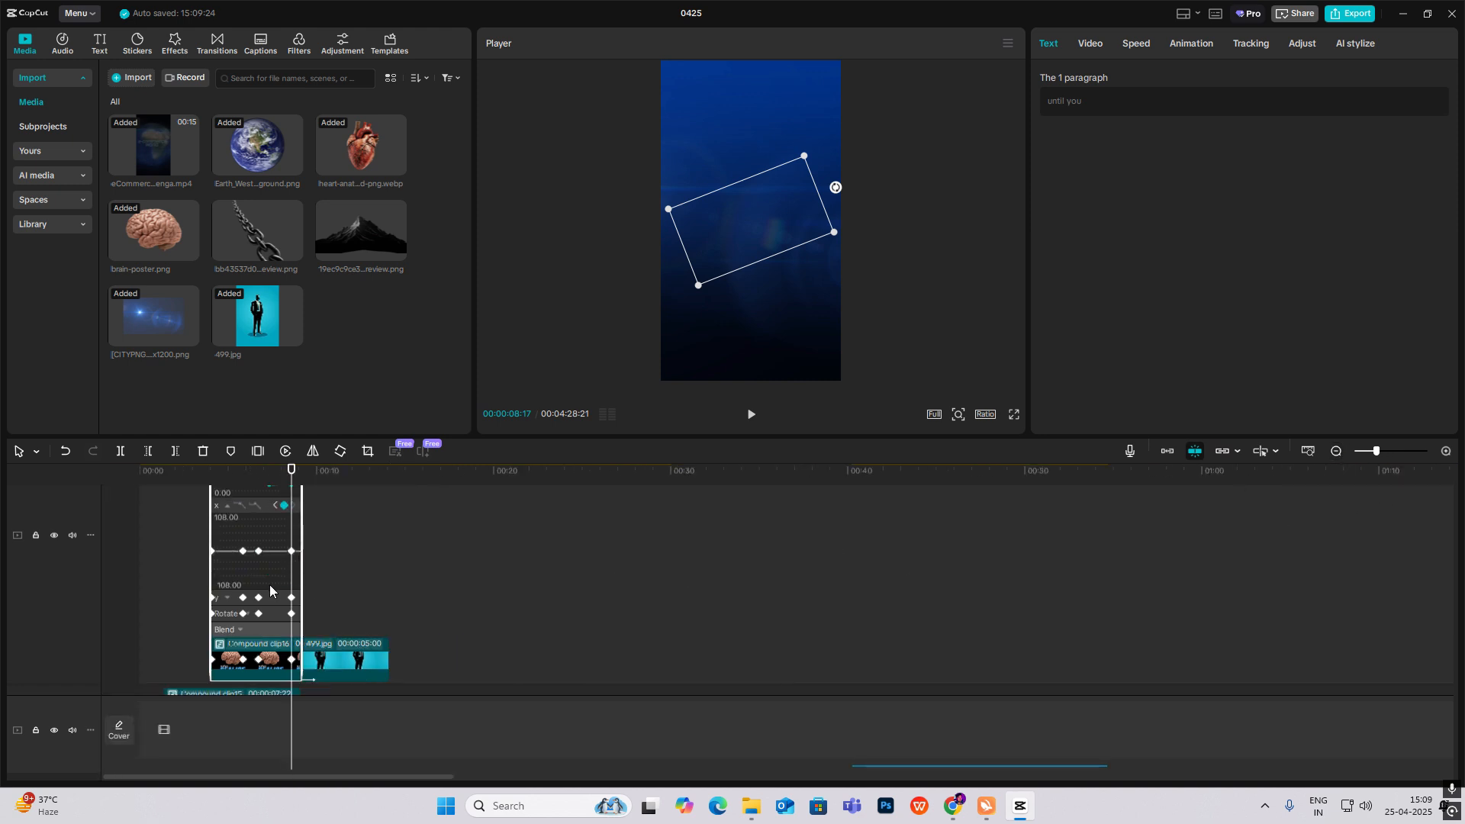
{"action": "left_click", "coordinate": [272, 597]}
{"action": "left_click", "coordinate": [272, 612]}
{"action": "left_click", "coordinate": [272, 588]}
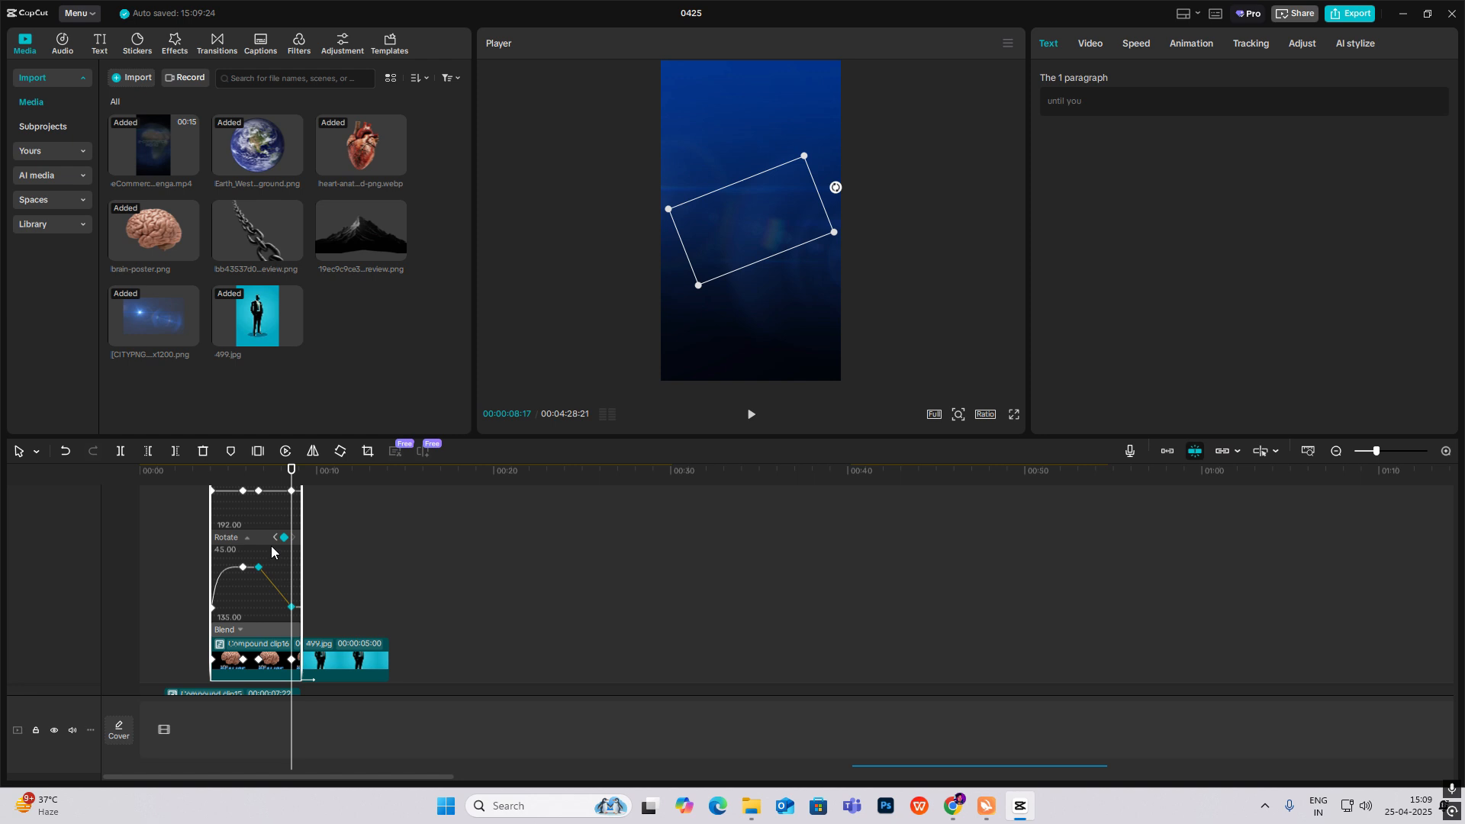
{"action": "left_click", "coordinate": [1446, 451]}
{"action": "left_click", "coordinate": [236, 537]}
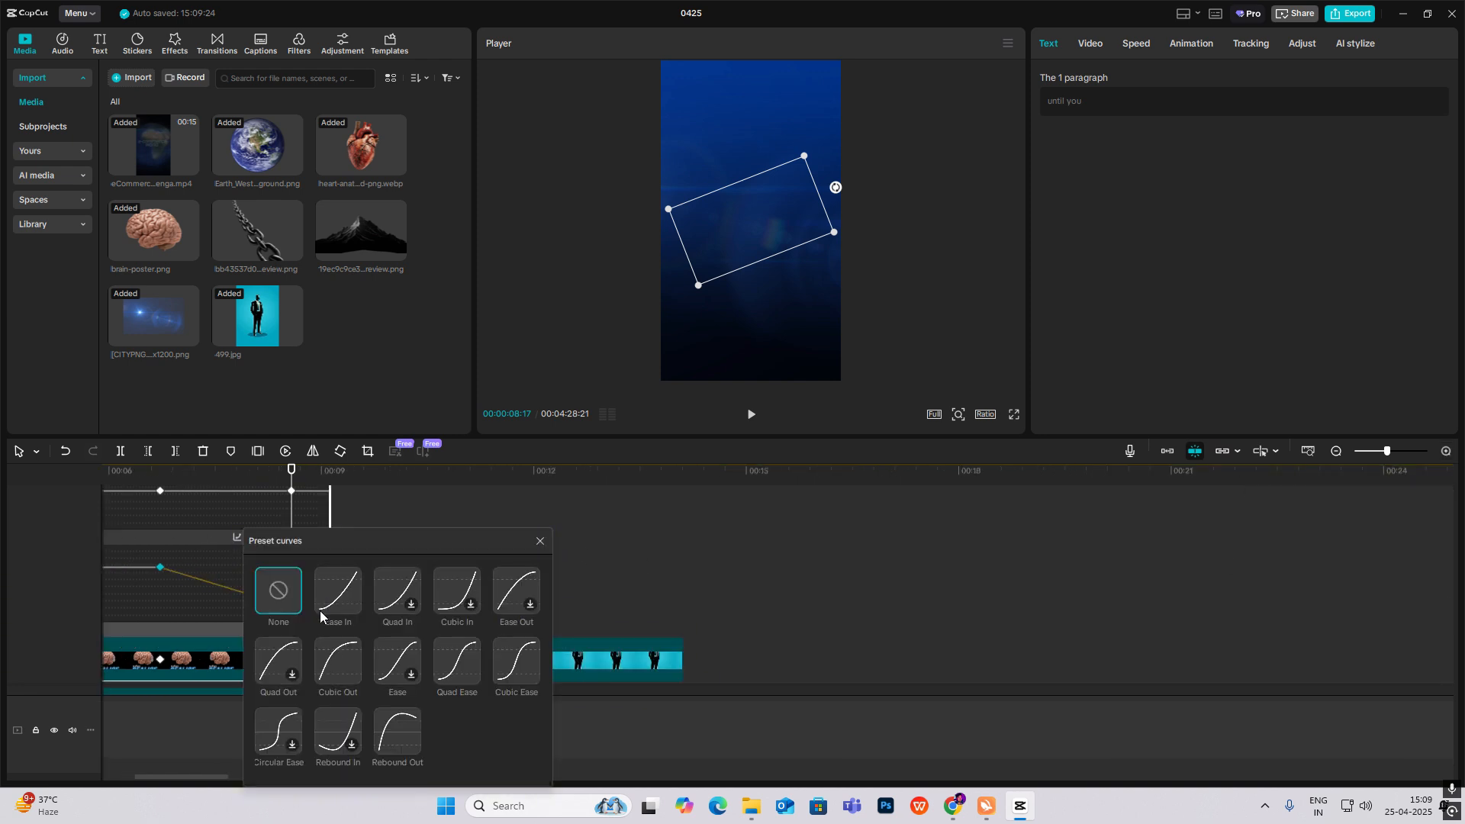
{"action": "left_click", "coordinate": [408, 732]}
{"action": "left_click", "coordinate": [541, 541]}
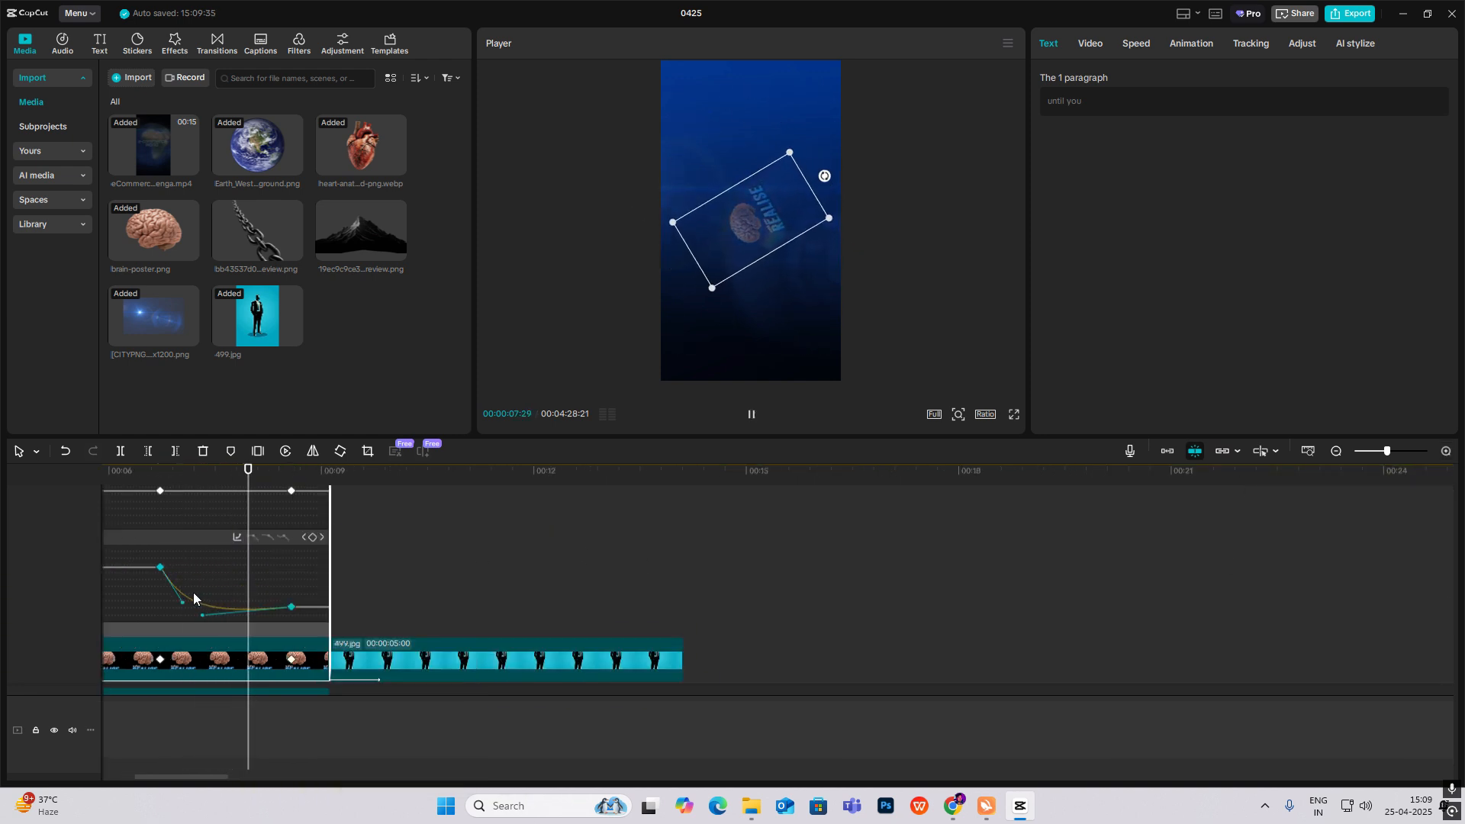
Raise the end handle of the rotation curve to remove the overshoot, then preview the spin-out and hide the keyframe graph.
{"action": "left_click_drag", "start_coordinate": [203, 616], "coordinate": [208, 602]}
{"action": "left_click_drag", "start_coordinate": [290, 481], "coordinate": [170, 493]}
{"action": "key", "text": "space"}
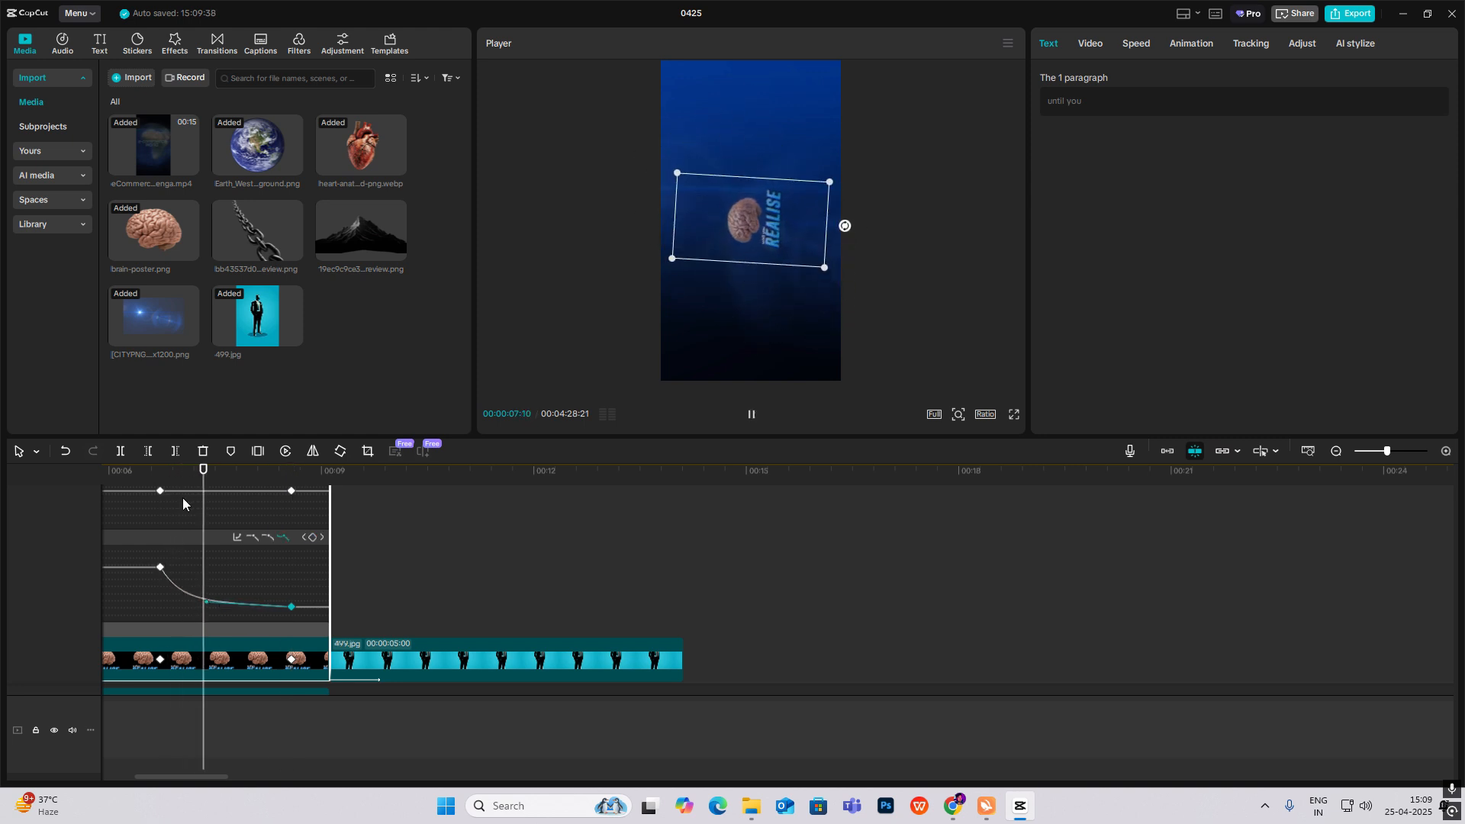
{"action": "key", "text": "alt+k"}
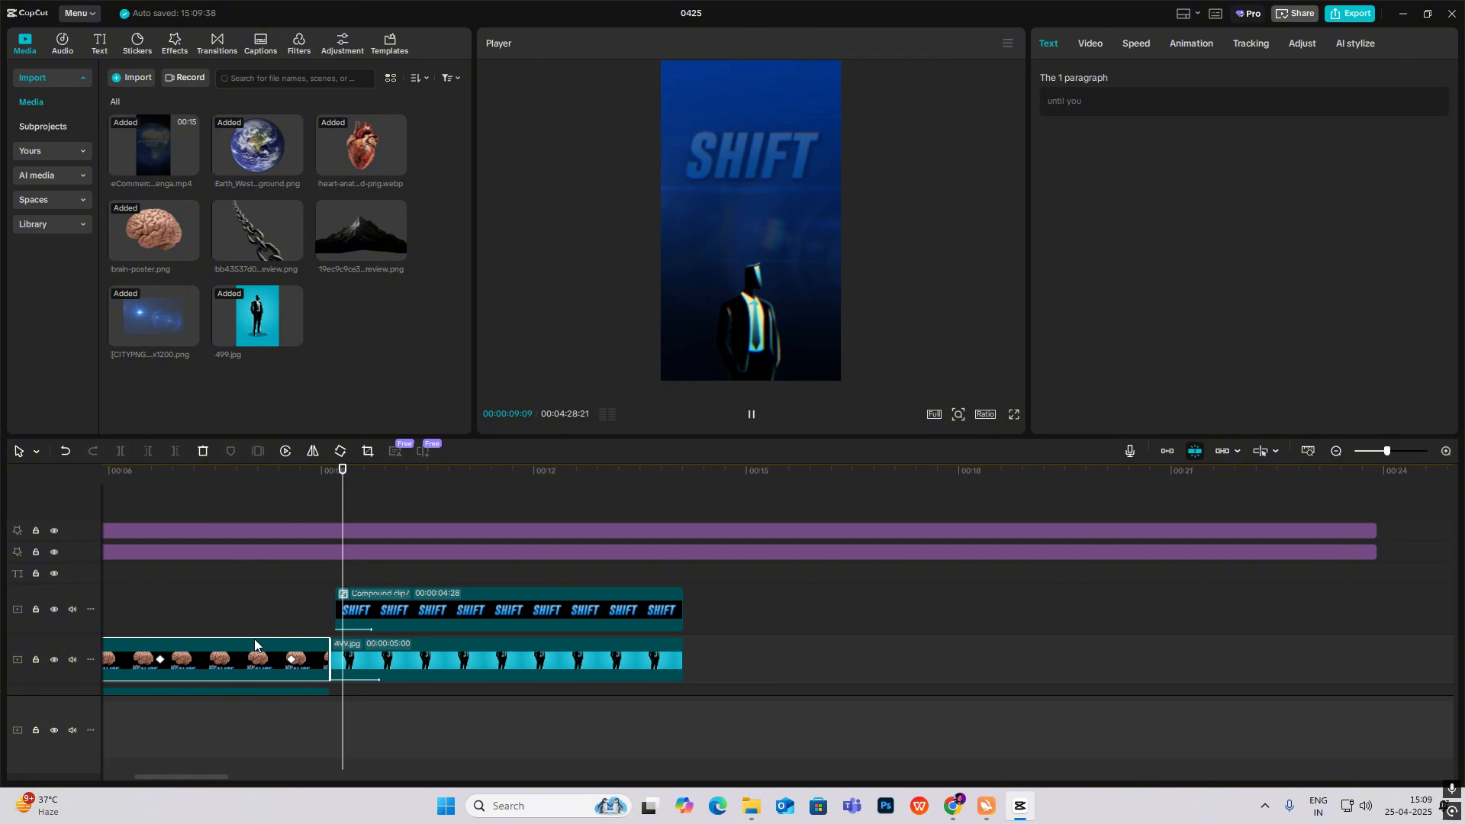
Level the end handle of the REALISE clip's last scale curve segment at 0.46.
{"action": "left_click", "coordinate": [199, 619]}
{"action": "key", "text": "alt+k"}
{"action": "scroll", "coordinate": [216, 653], "scroll_direction": "up", "scroll_amount": 4}
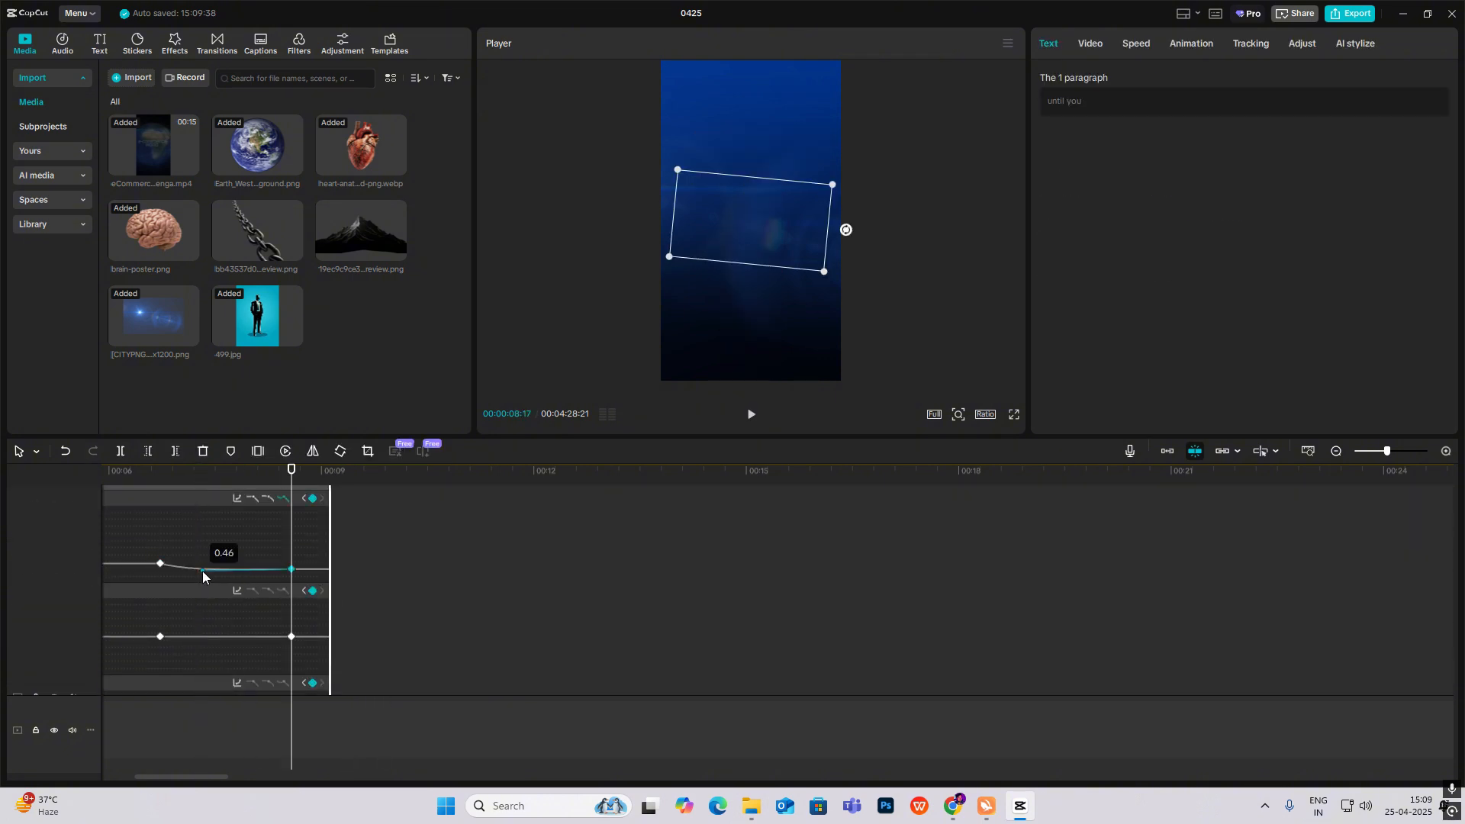
{"action": "left_click", "coordinate": [203, 570]}
Apply the Rebound Out curve to the REALISE clip's opacity fade and hide the keyframe graph.
{"action": "scroll", "coordinate": [262, 589], "scroll_direction": "down", "scroll_amount": 3}
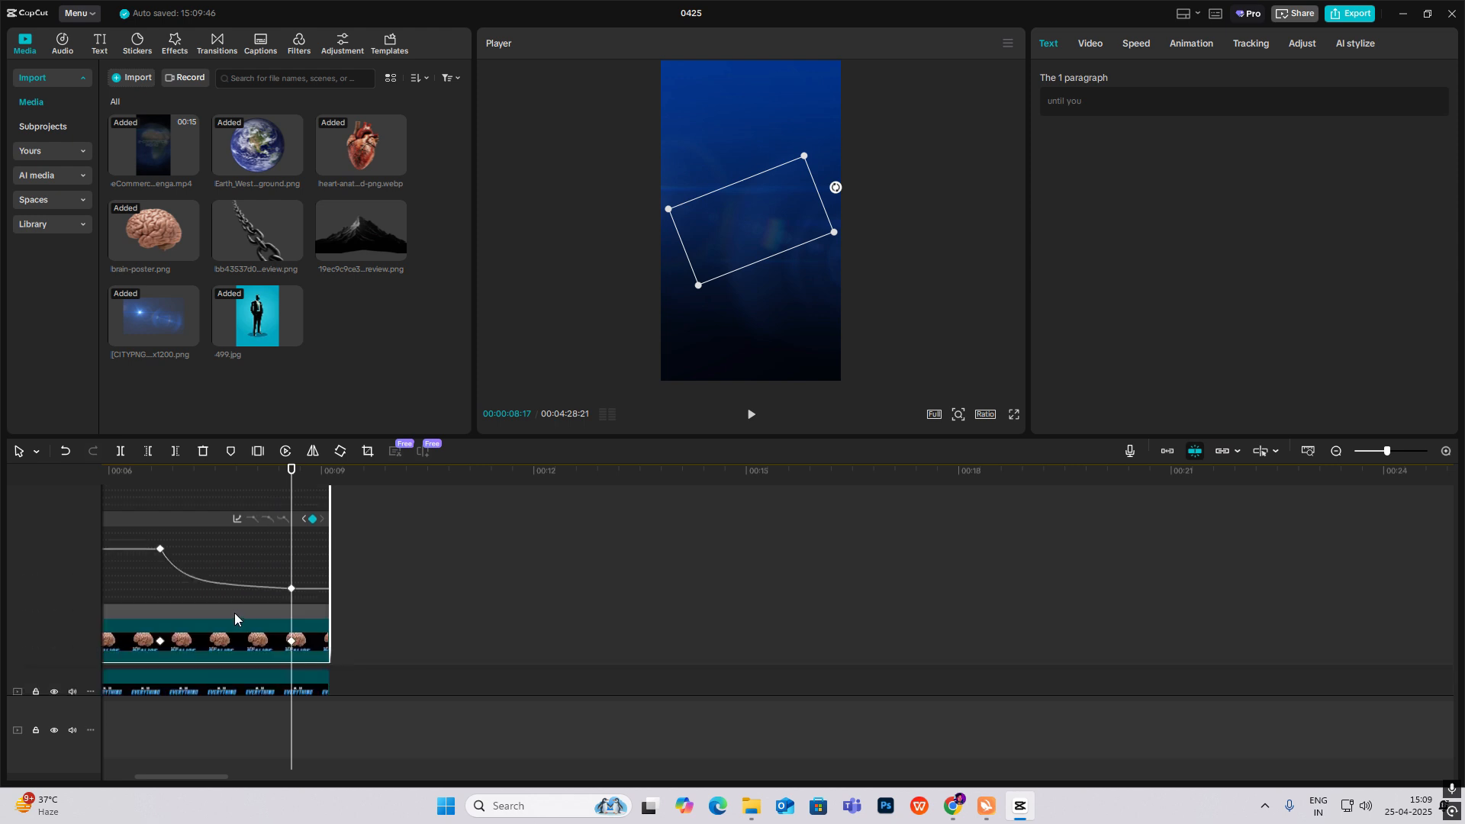
{"action": "scroll", "coordinate": [231, 610], "scroll_direction": "down", "scroll_amount": 2}
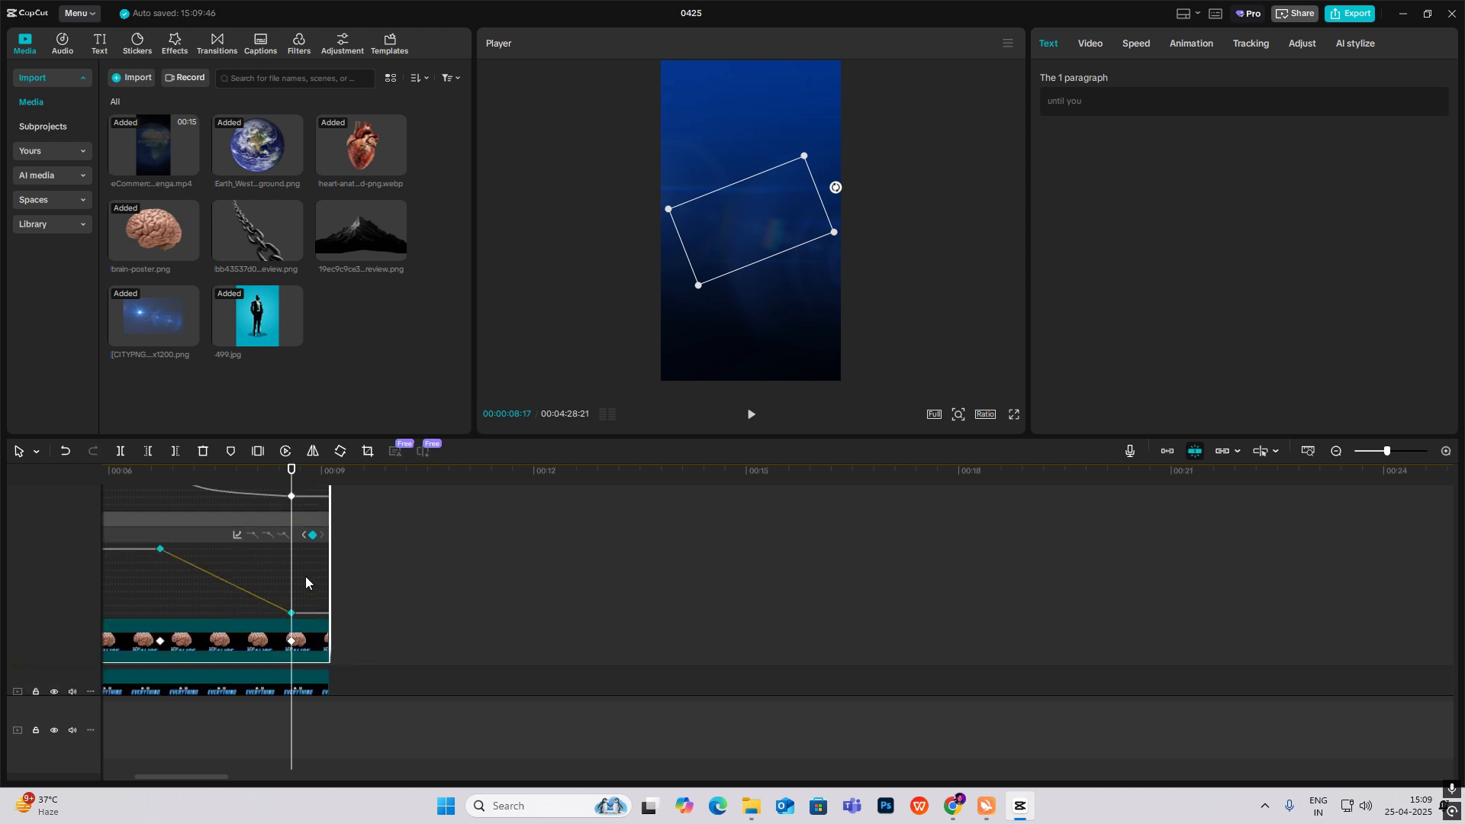
{"action": "left_click", "coordinate": [236, 531]}
{"action": "left_click", "coordinate": [389, 733]}
{"action": "left_click", "coordinate": [541, 540]}
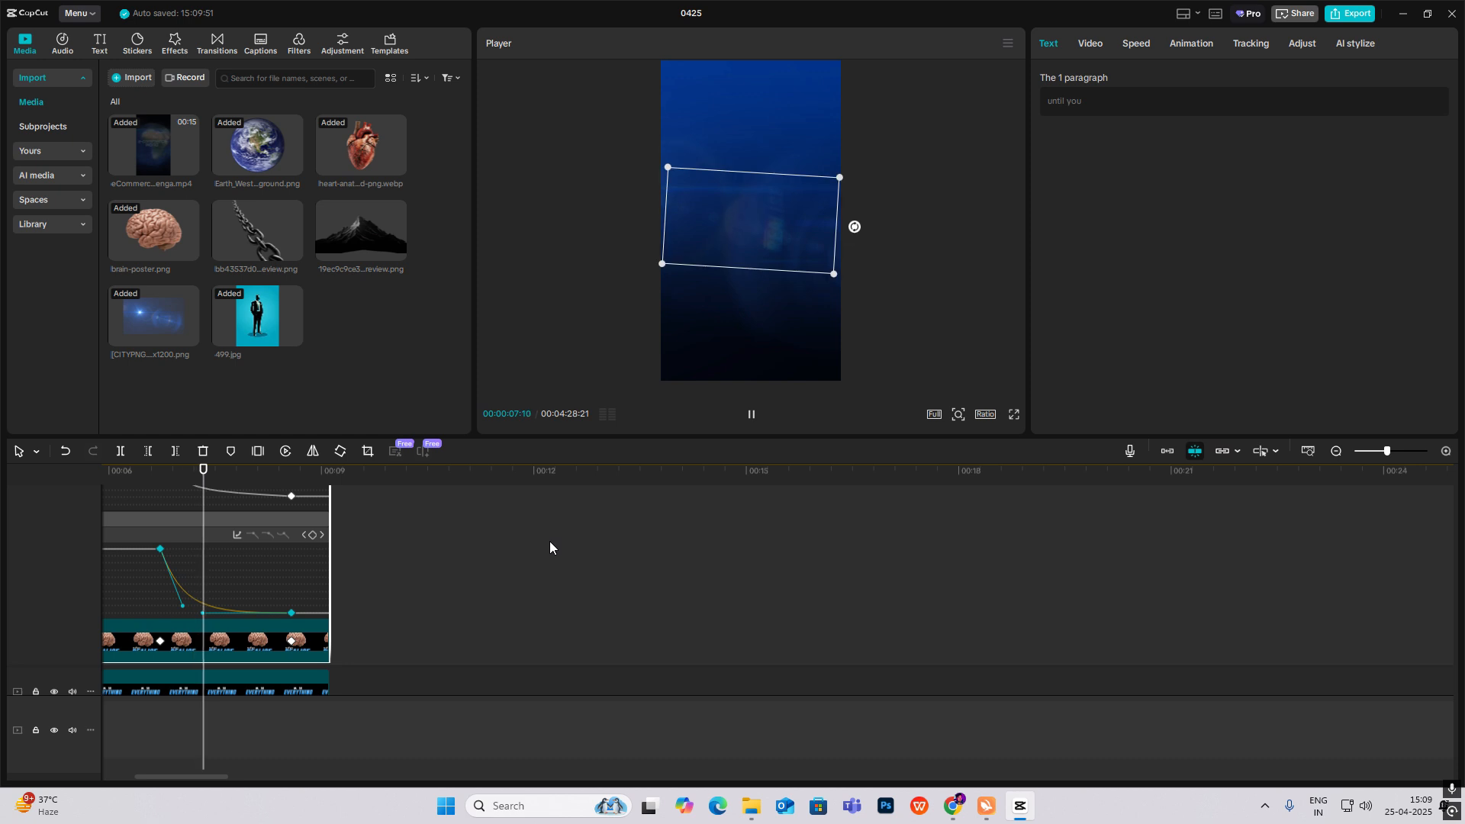
{"action": "left_click", "coordinate": [549, 542]}
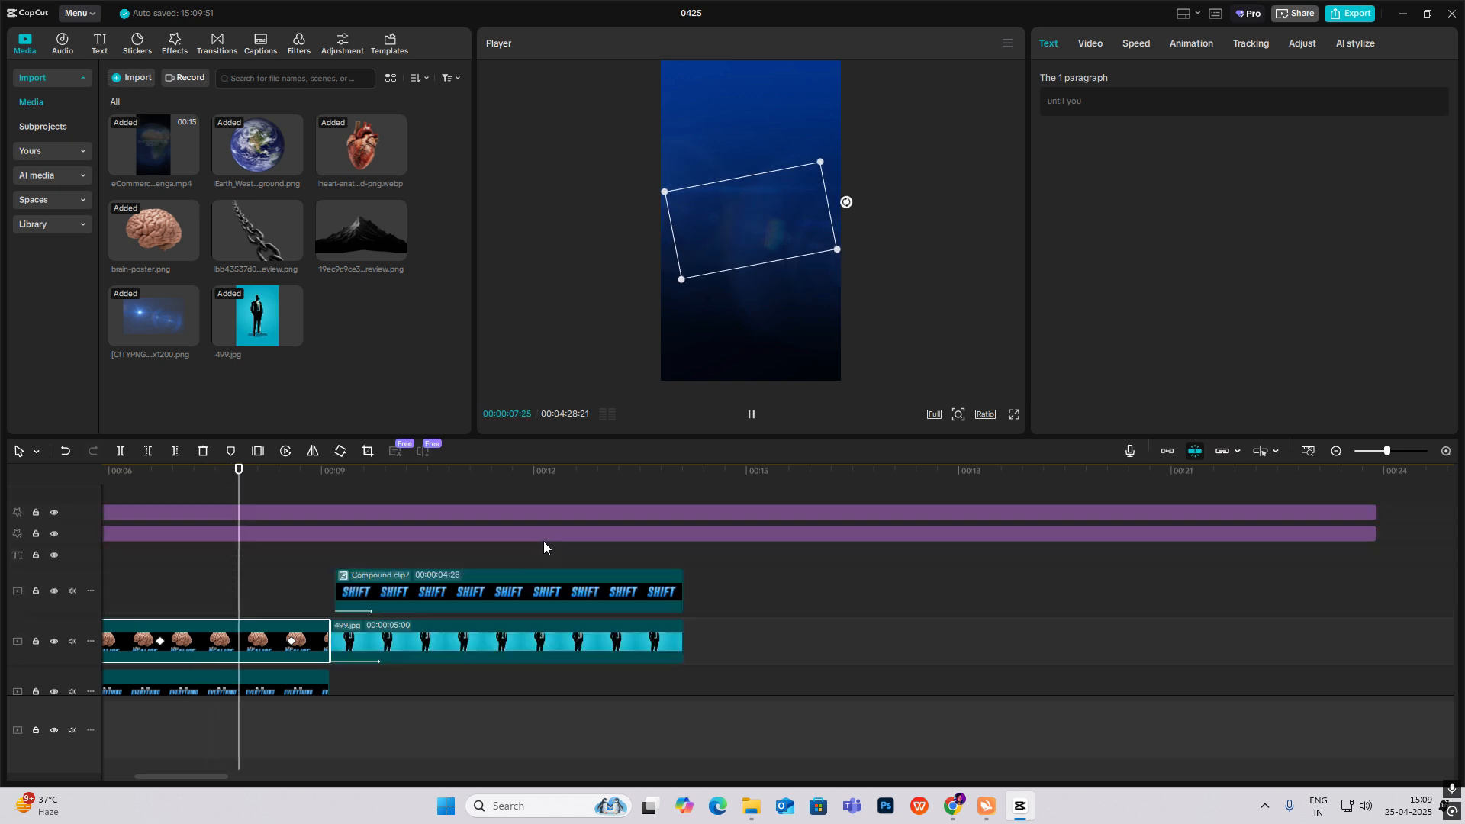
Move the SHIFT and 499.jpg clips earlier on higher tracks to start near 00:00:06 over the REALISE clip, and preview the transition.
{"action": "left_click", "coordinate": [1337, 453]}
{"action": "left_click_drag", "start_coordinate": [389, 557], "coordinate": [284, 607]}
{"action": "left_click", "coordinate": [241, 616]}
{"action": "key", "text": "space"}
{"action": "key", "text": "space"}
{"action": "left_click", "coordinate": [212, 636]}
{"action": "scroll", "coordinate": [232, 635], "scroll_direction": "down", "scroll_amount": 3}
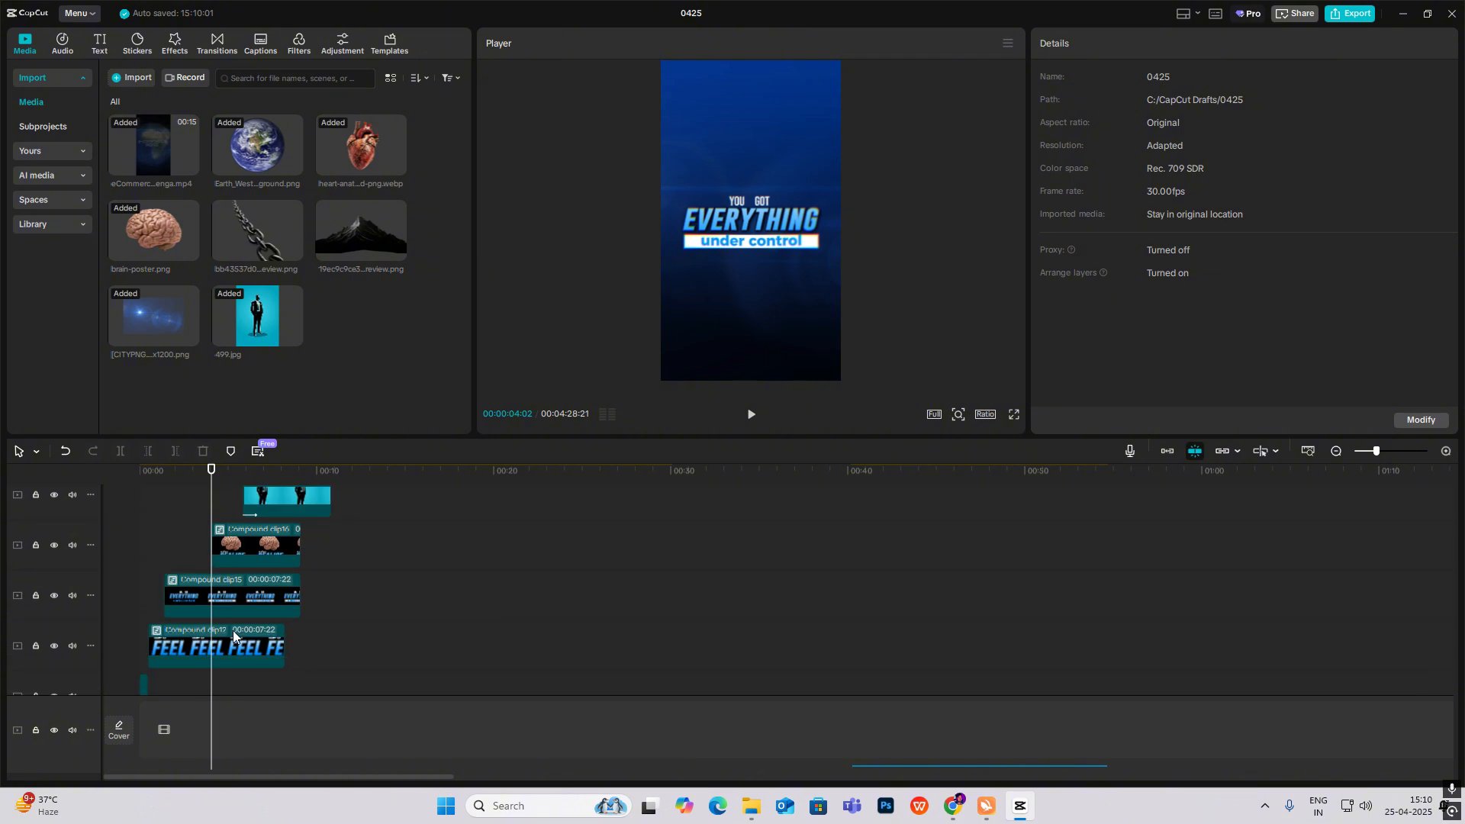
{"action": "left_click", "coordinate": [271, 565]}
{"action": "key", "text": "space"}
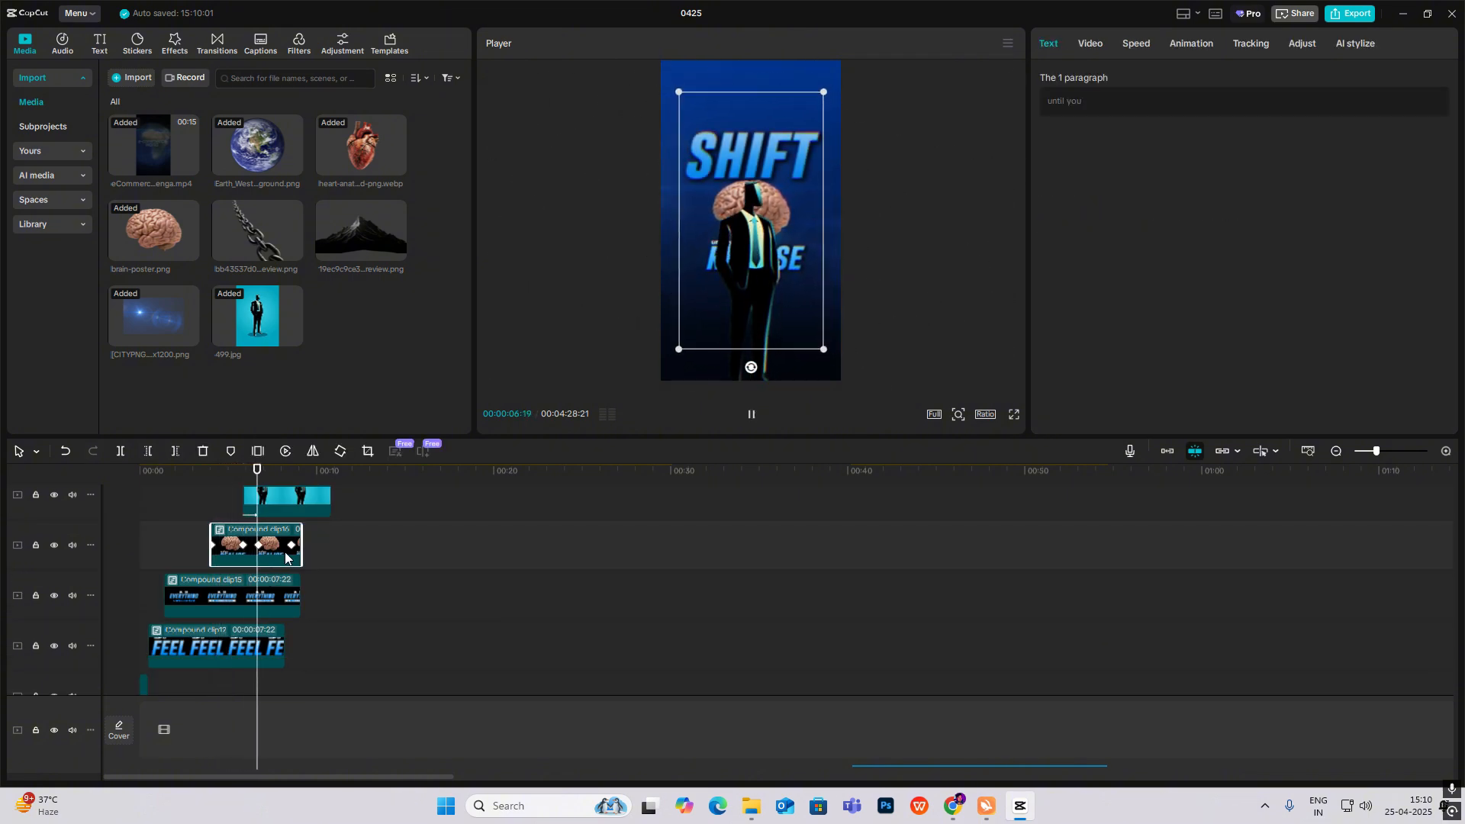
Move the REALISE clip's spin-out keyframes closer to the start and trim the clip to end at about 00:00:08.
{"action": "key", "text": "space"}
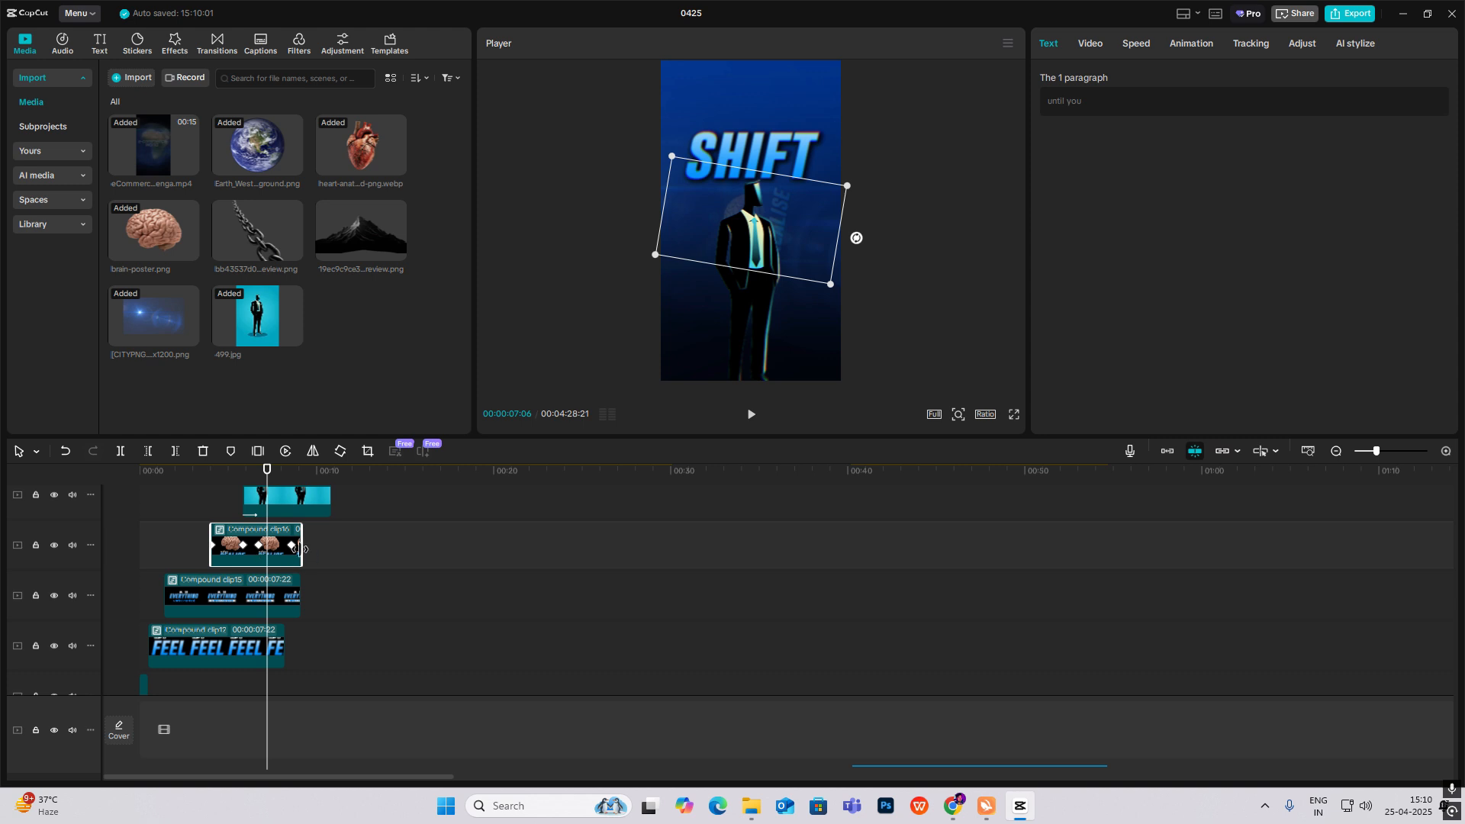
{"action": "left_click", "coordinate": [249, 546]}
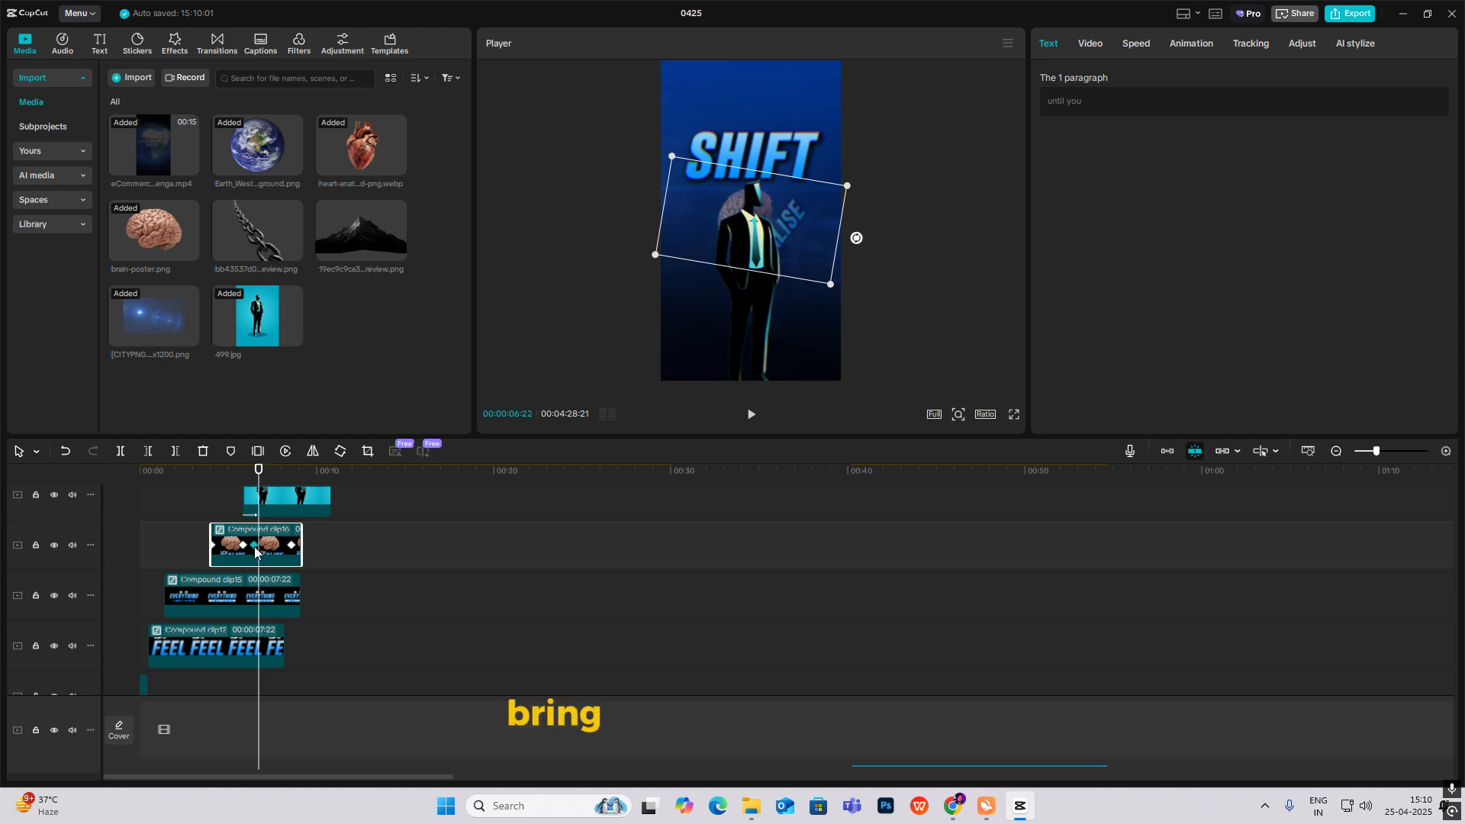
{"action": "left_click_drag", "start_coordinate": [282, 552], "coordinate": [271, 557]}
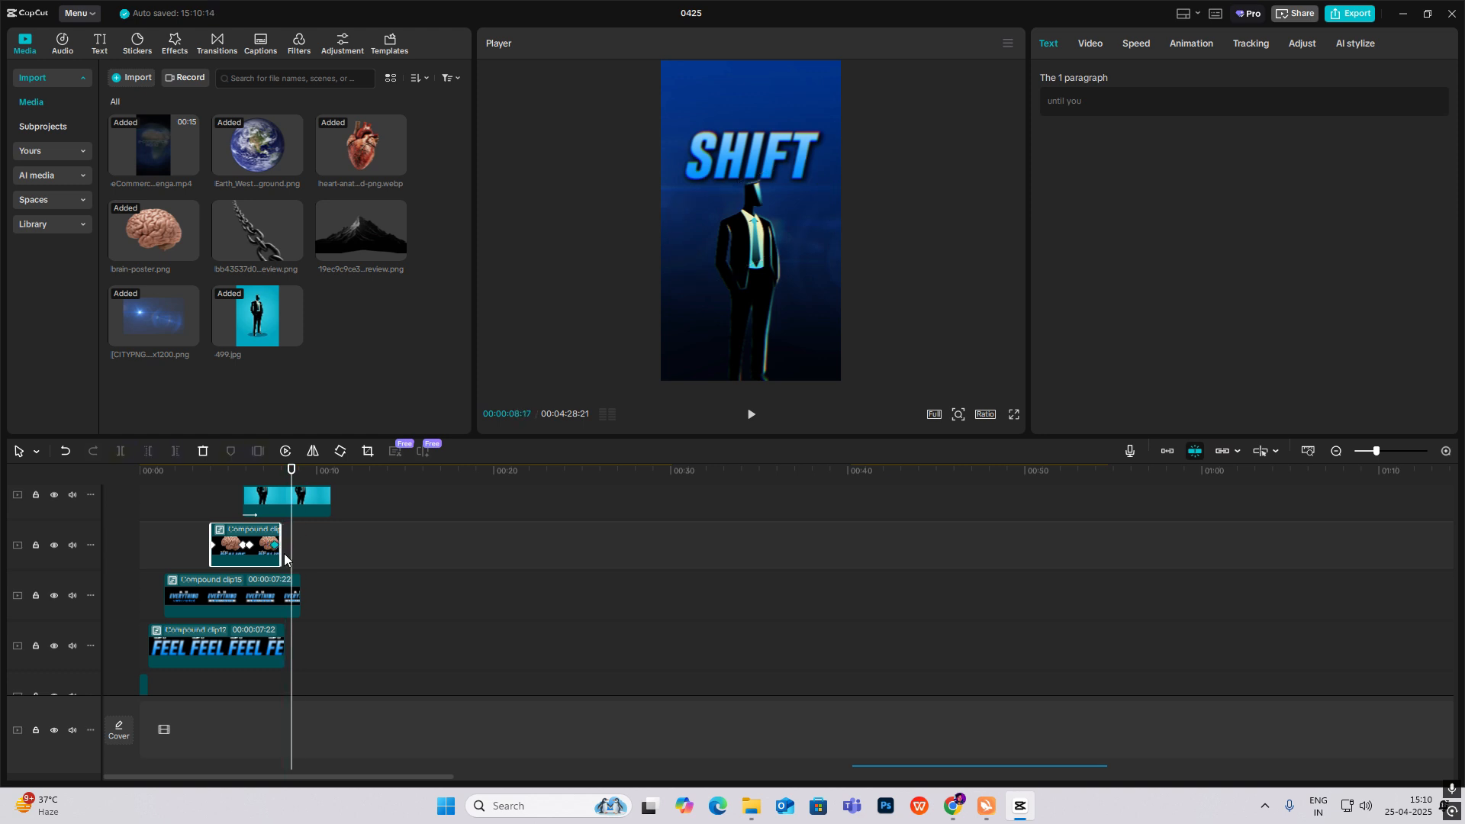
{"action": "scroll", "coordinate": [285, 559], "scroll_direction": "up", "scroll_amount": 1}
{"action": "left_click", "coordinate": [218, 546]}
{"action": "key", "text": "space"}
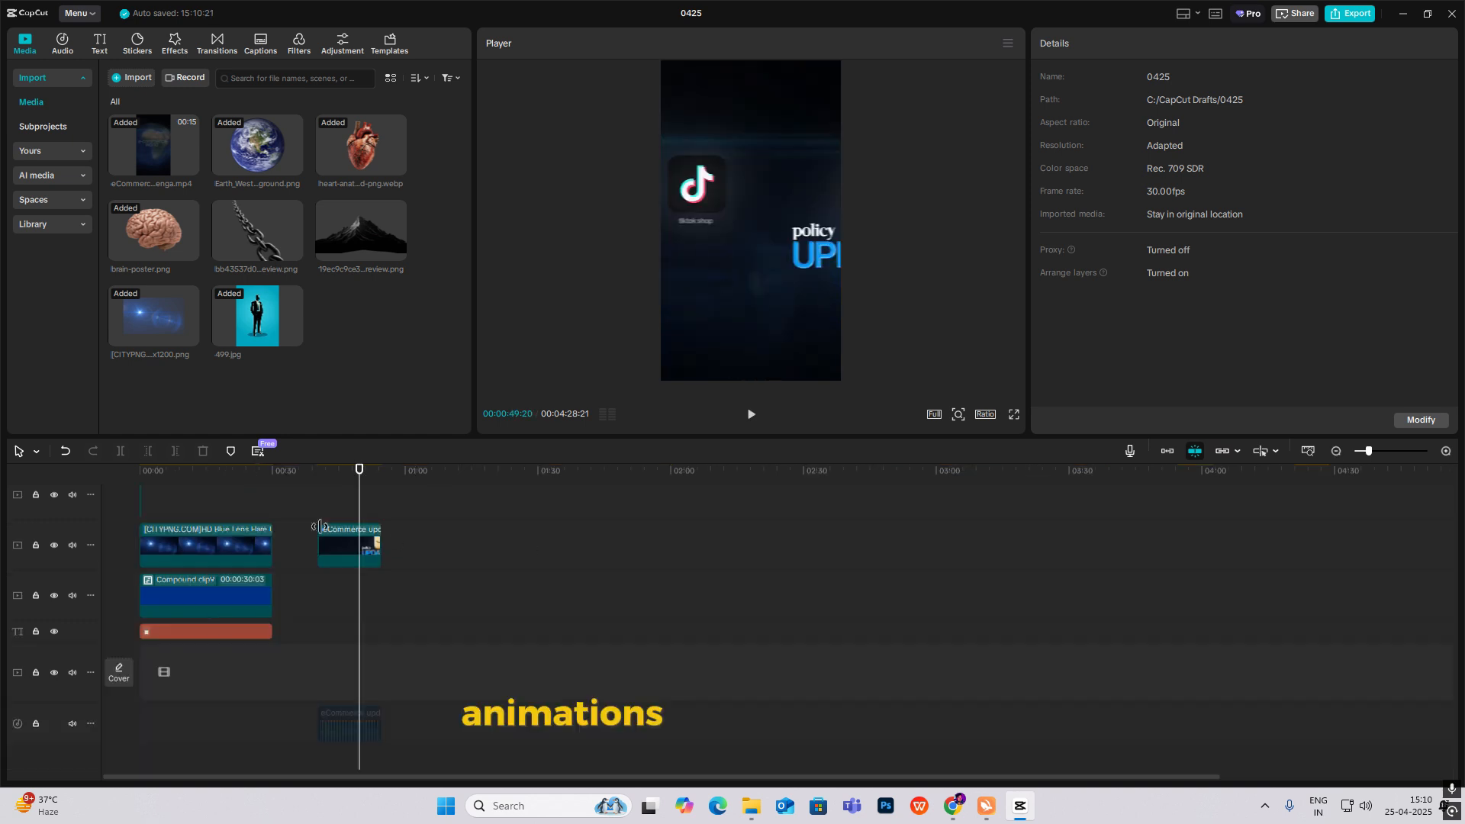
Check the reference video's chain scene and place the chain image above the background at about 00:00:23.
{"action": "left_click_drag", "start_coordinate": [361, 507], "coordinate": [370, 513]}
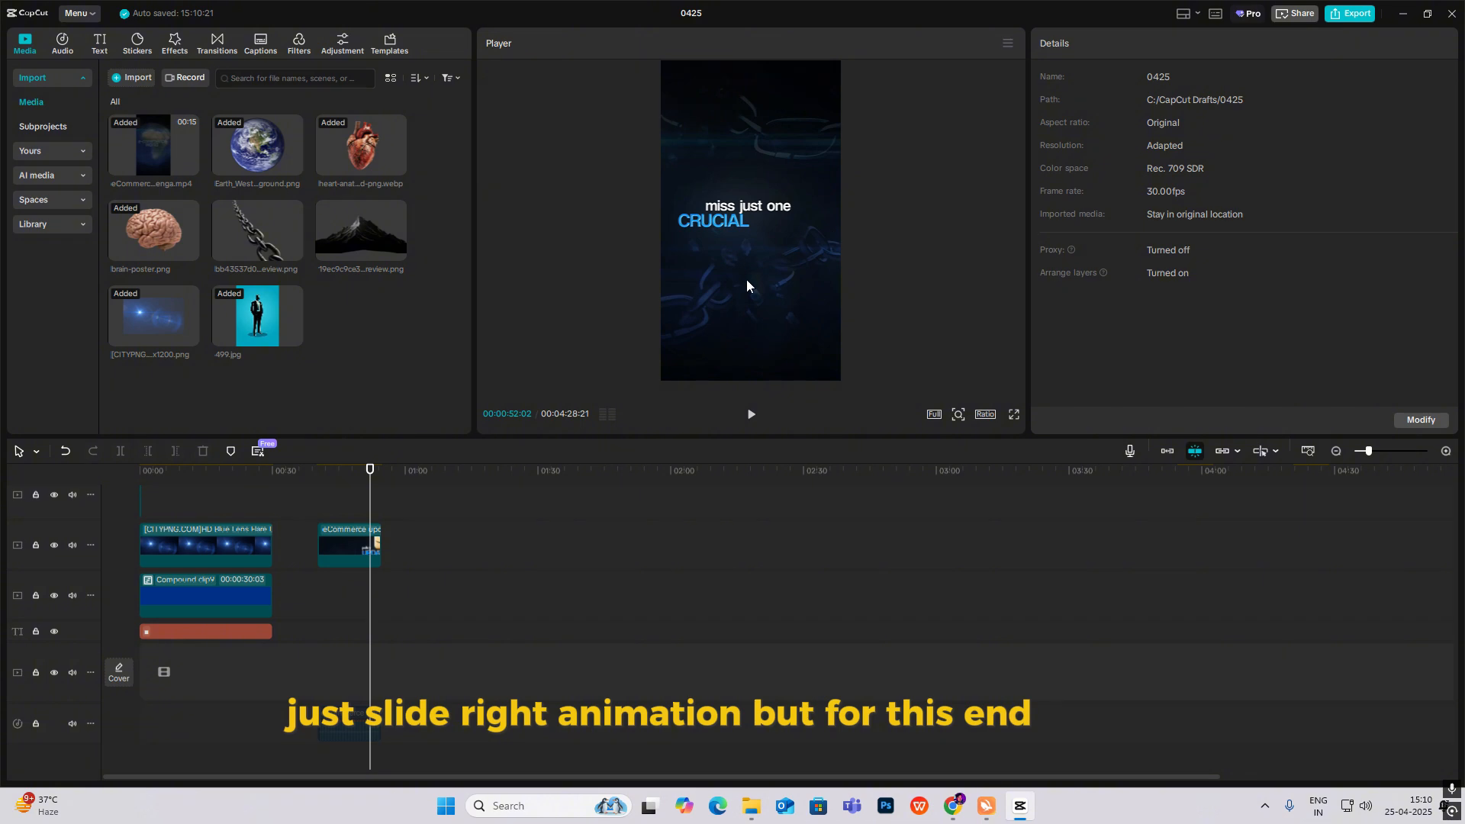
{"action": "left_click_drag", "start_coordinate": [263, 221], "coordinate": [245, 505]}
{"action": "left_click", "coordinate": [240, 496]}
{"action": "left_click", "coordinate": [249, 507]}
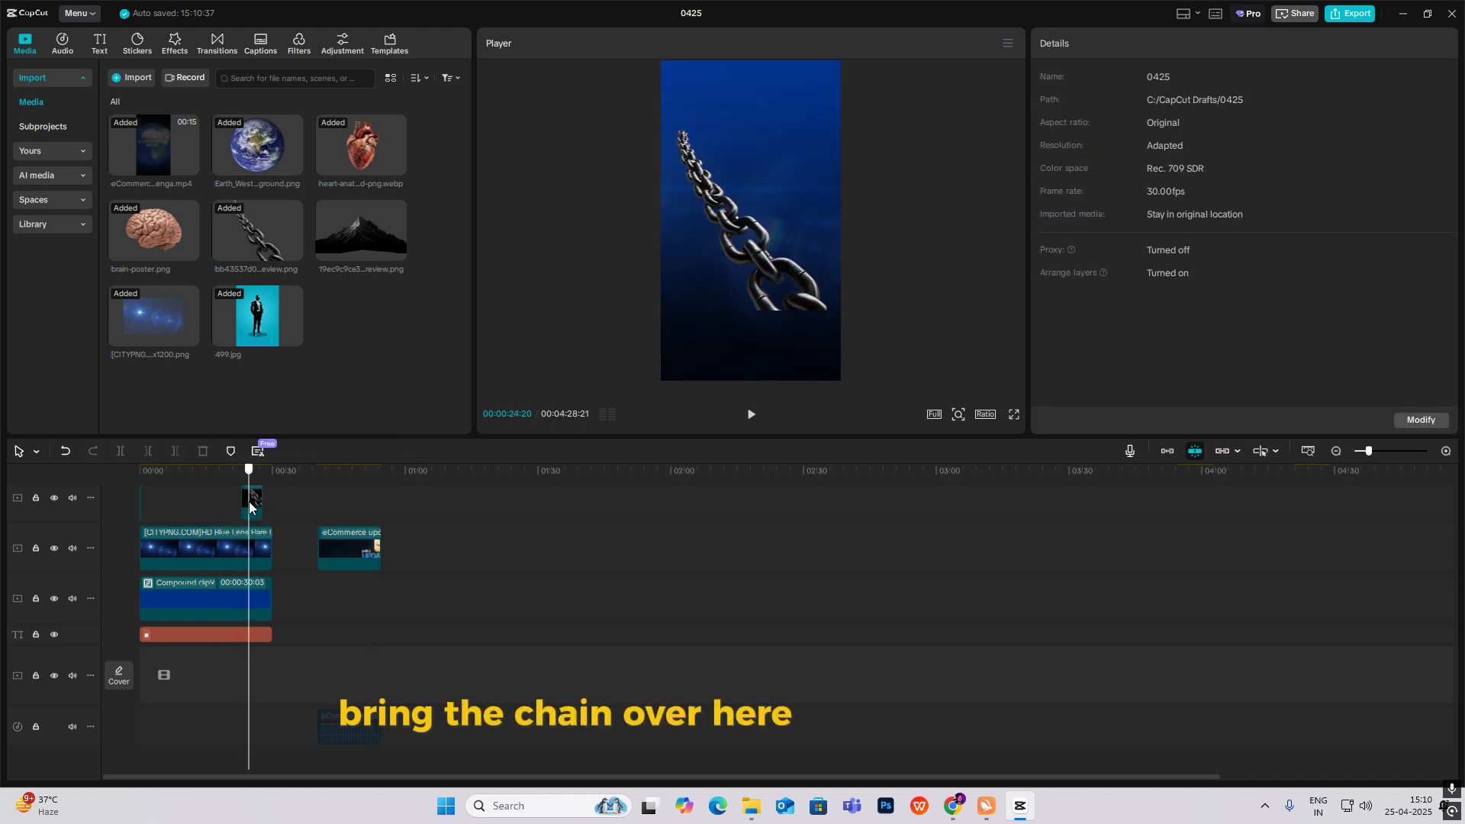
Scale the chain image to 185% and lower its opacity to 14% so it blends into the background.
{"action": "left_click", "coordinate": [706, 274]}
{"action": "left_click_drag", "start_coordinate": [841, 310], "coordinate": [944, 409]}
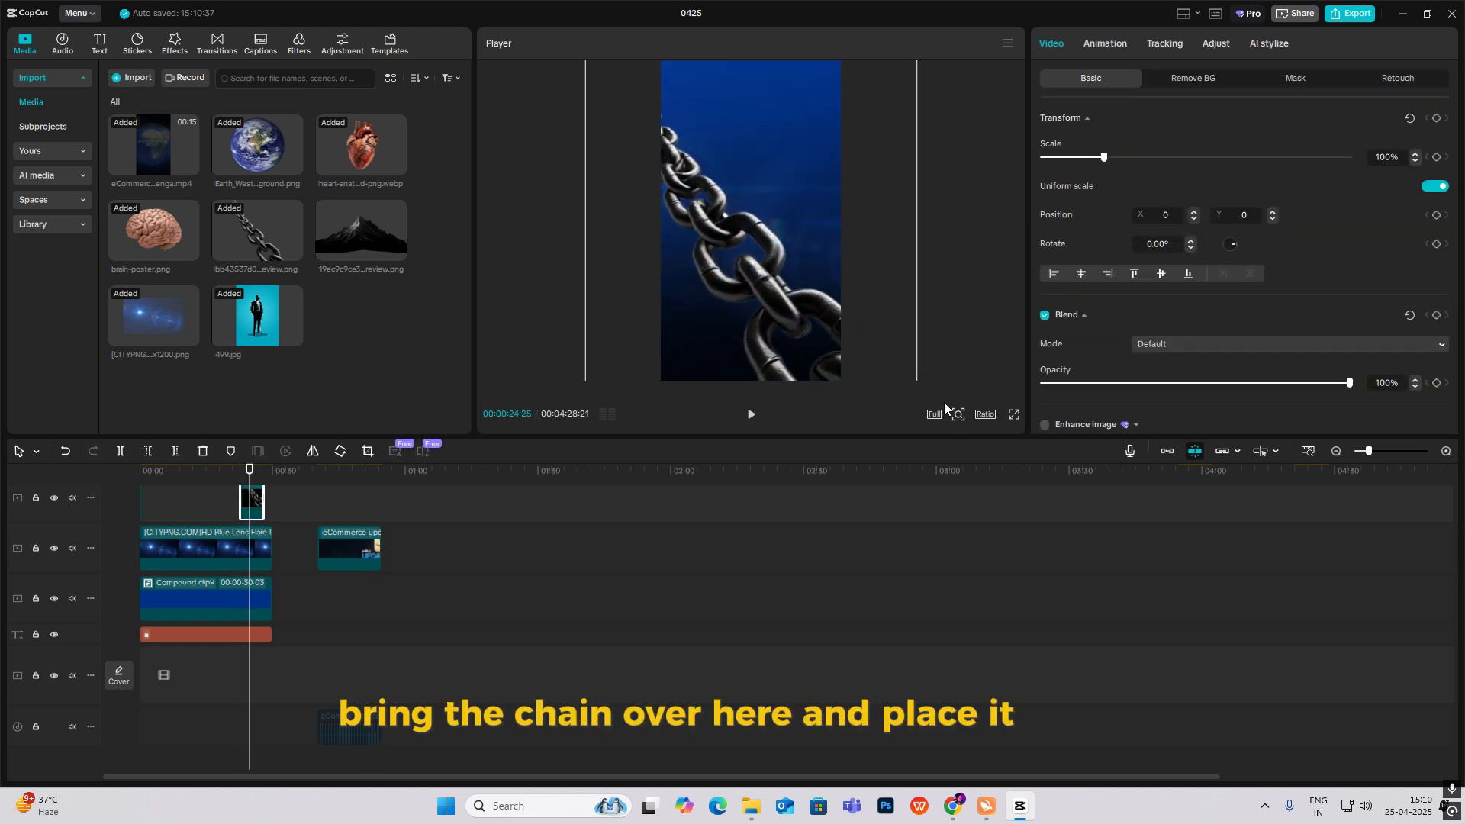
{"action": "left_click_drag", "start_coordinate": [1229, 376], "coordinate": [1086, 391]}
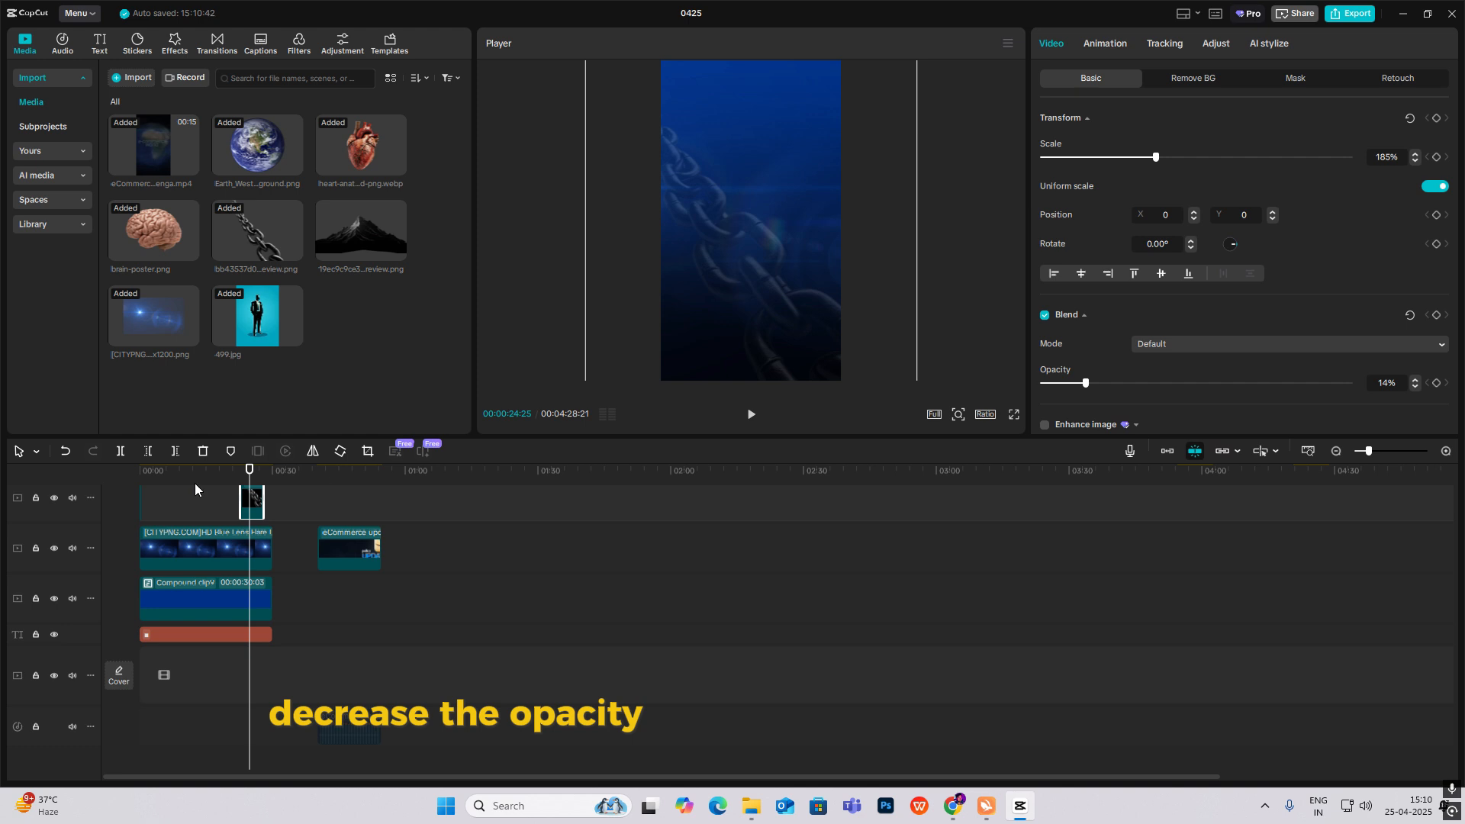
Duplicate the chain image, rotate the copy to -105.59° and position it at X 128, Y 869 across the first chain.
{"action": "scroll", "coordinate": [258, 510], "scroll_direction": "up", "scroll_amount": 1}
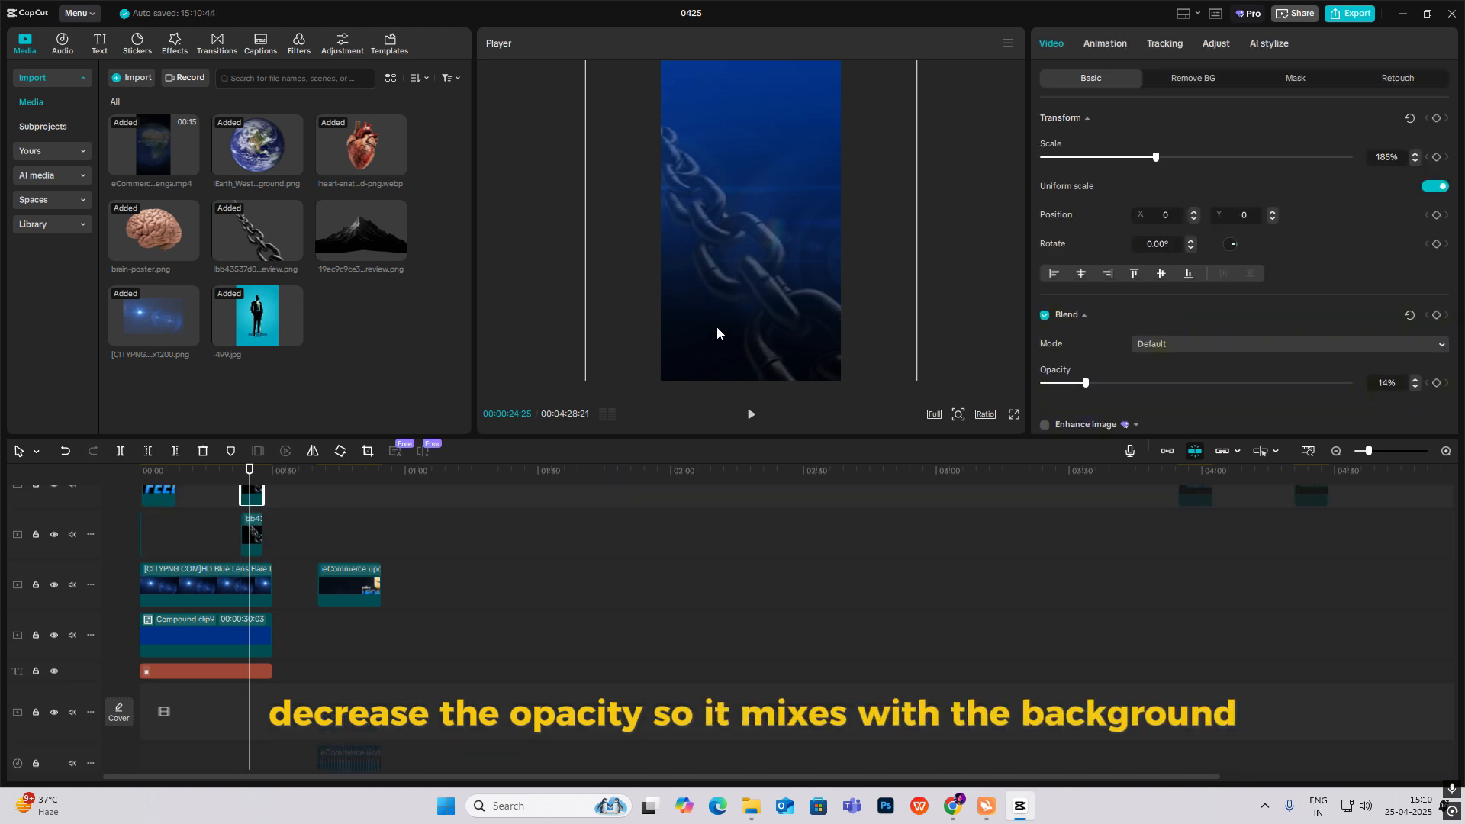
{"action": "left_click_drag", "start_coordinate": [716, 328], "coordinate": [748, 252]}
{"action": "left_click_drag", "start_coordinate": [761, 332], "coordinate": [885, 112]}
{"action": "left_click_drag", "start_coordinate": [795, 171], "coordinate": [763, 255]}
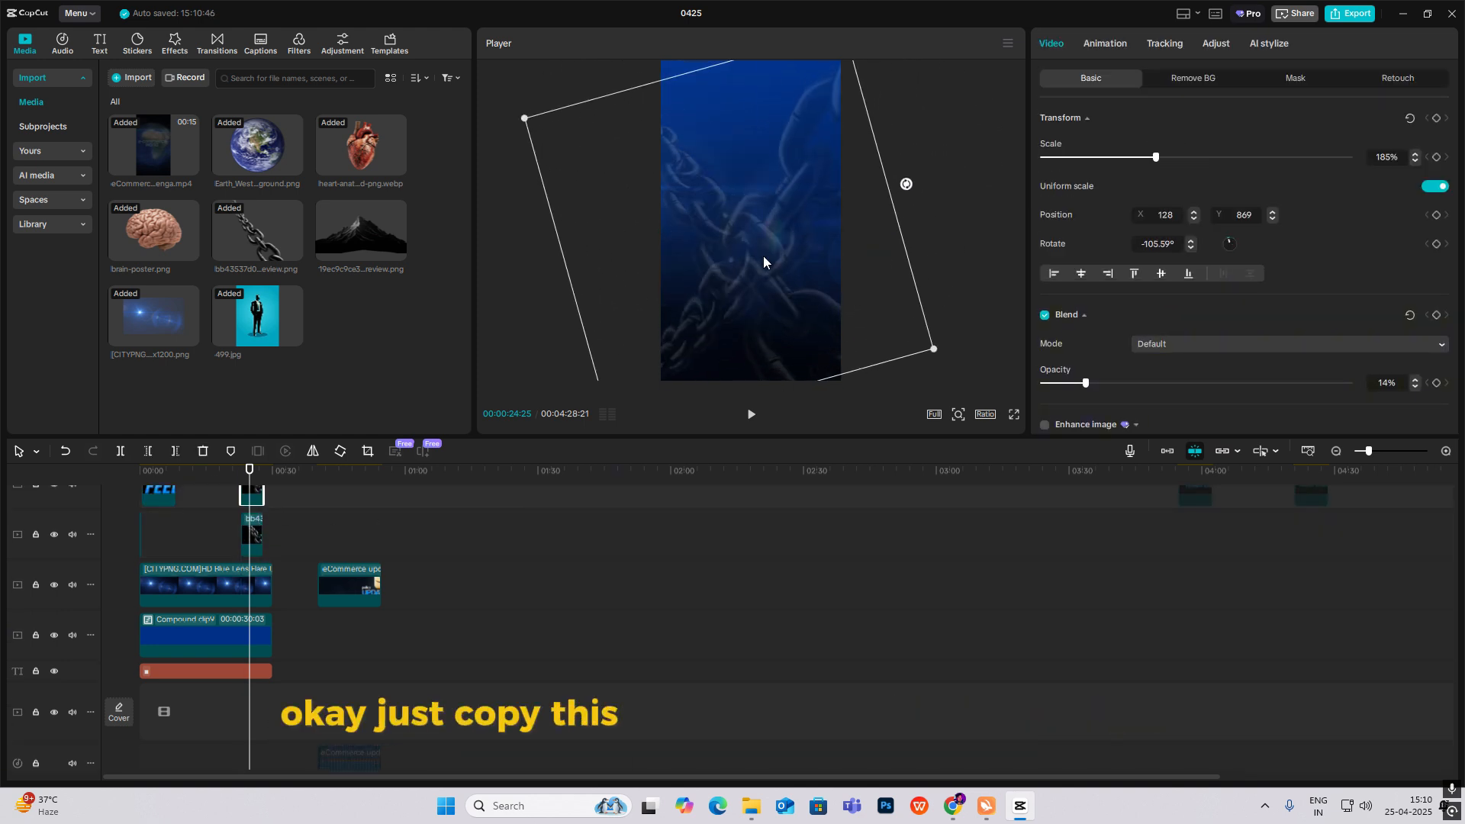
{"action": "left_click", "coordinate": [927, 194]}
{"action": "scroll", "coordinate": [343, 615], "scroll_direction": "down", "scroll_amount": 1}
{"action": "scroll", "coordinate": [420, 601], "scroll_direction": "up", "scroll_amount": 2}
{"action": "left_click", "coordinate": [344, 572]}
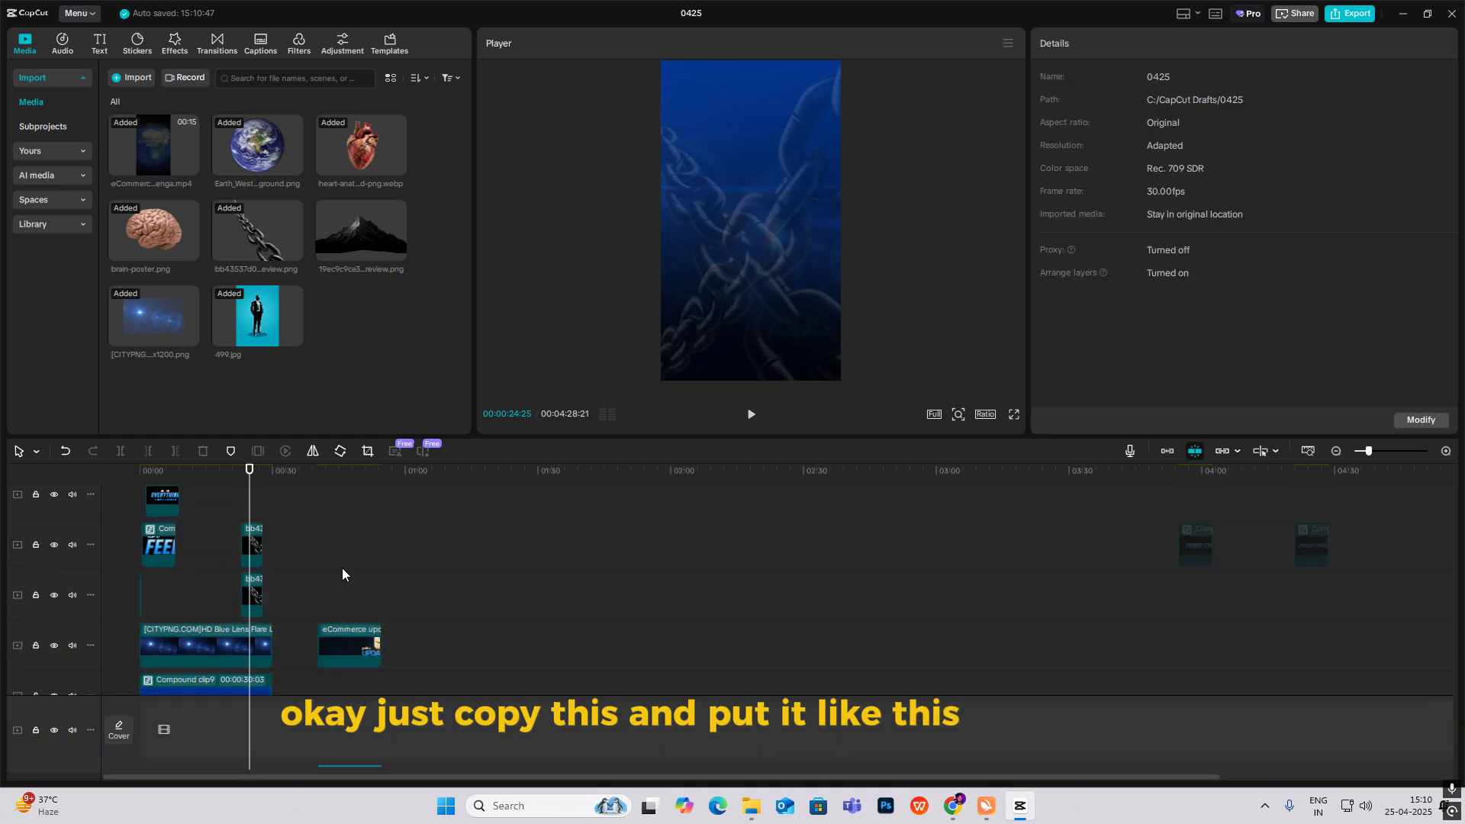
Check the reference text and move the CRUCIAL UPDATE compound clip over the chain images, starting near 00:00:22.
{"action": "left_click_drag", "start_coordinate": [351, 577], "coordinate": [370, 586]}
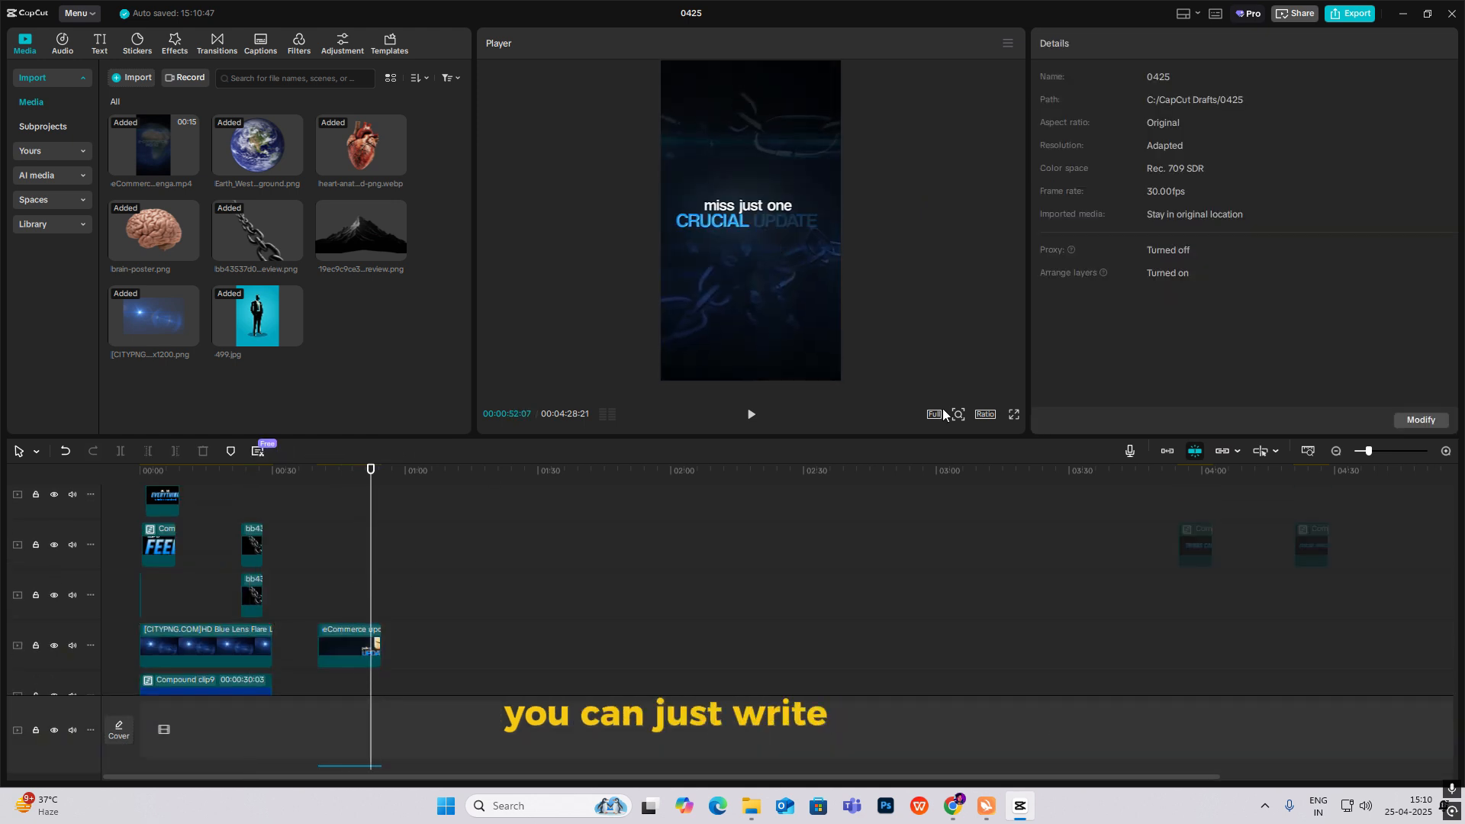
{"action": "left_click", "coordinate": [1198, 542]}
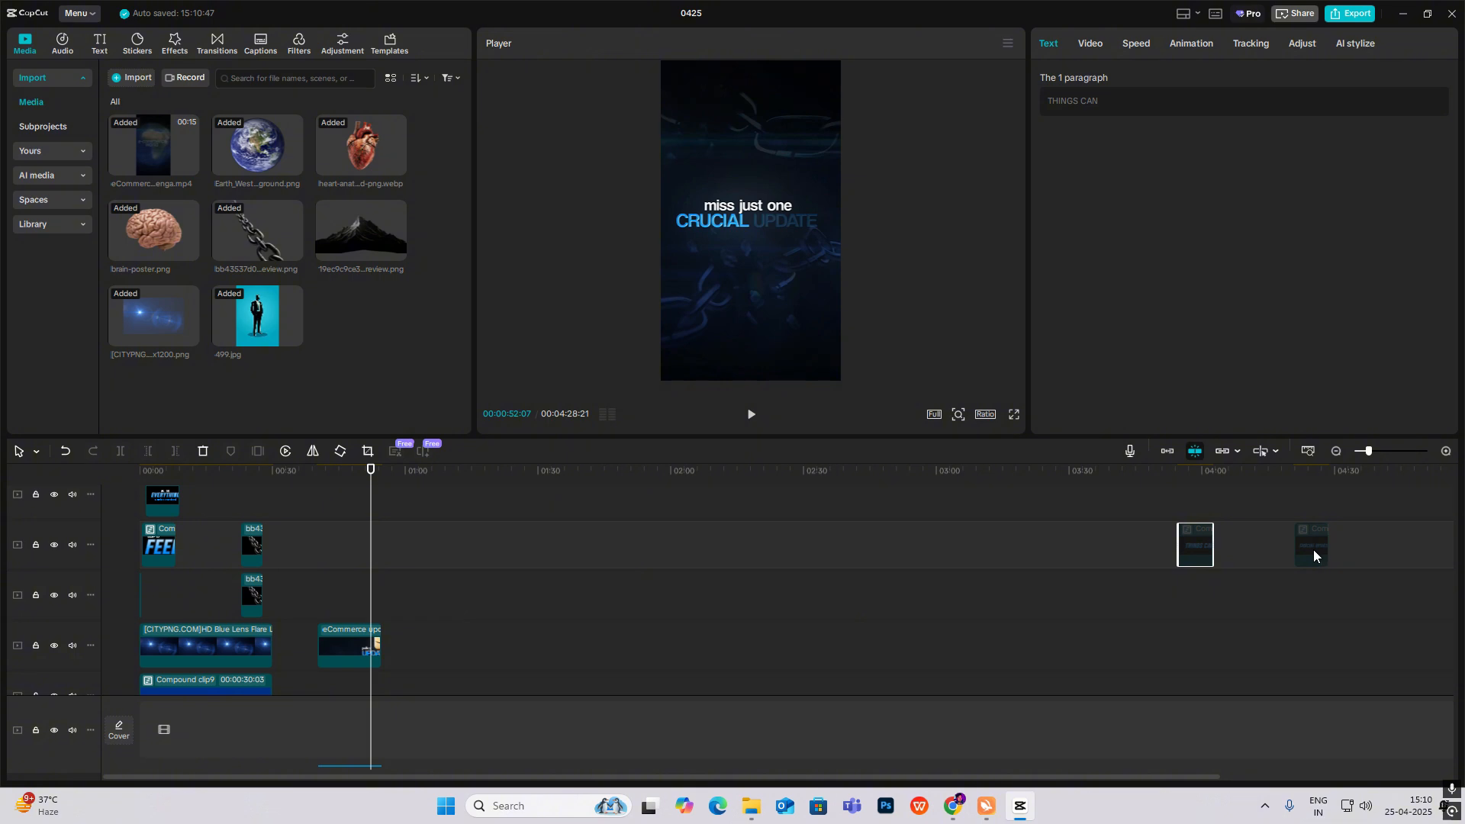
{"action": "left_click", "coordinate": [1312, 554]}
{"action": "left_click_drag", "start_coordinate": [1311, 551], "coordinate": [260, 550]}
{"action": "left_click", "coordinate": [354, 518]}
{"action": "left_click", "coordinate": [251, 506]}
{"action": "left_click", "coordinate": [264, 539]}
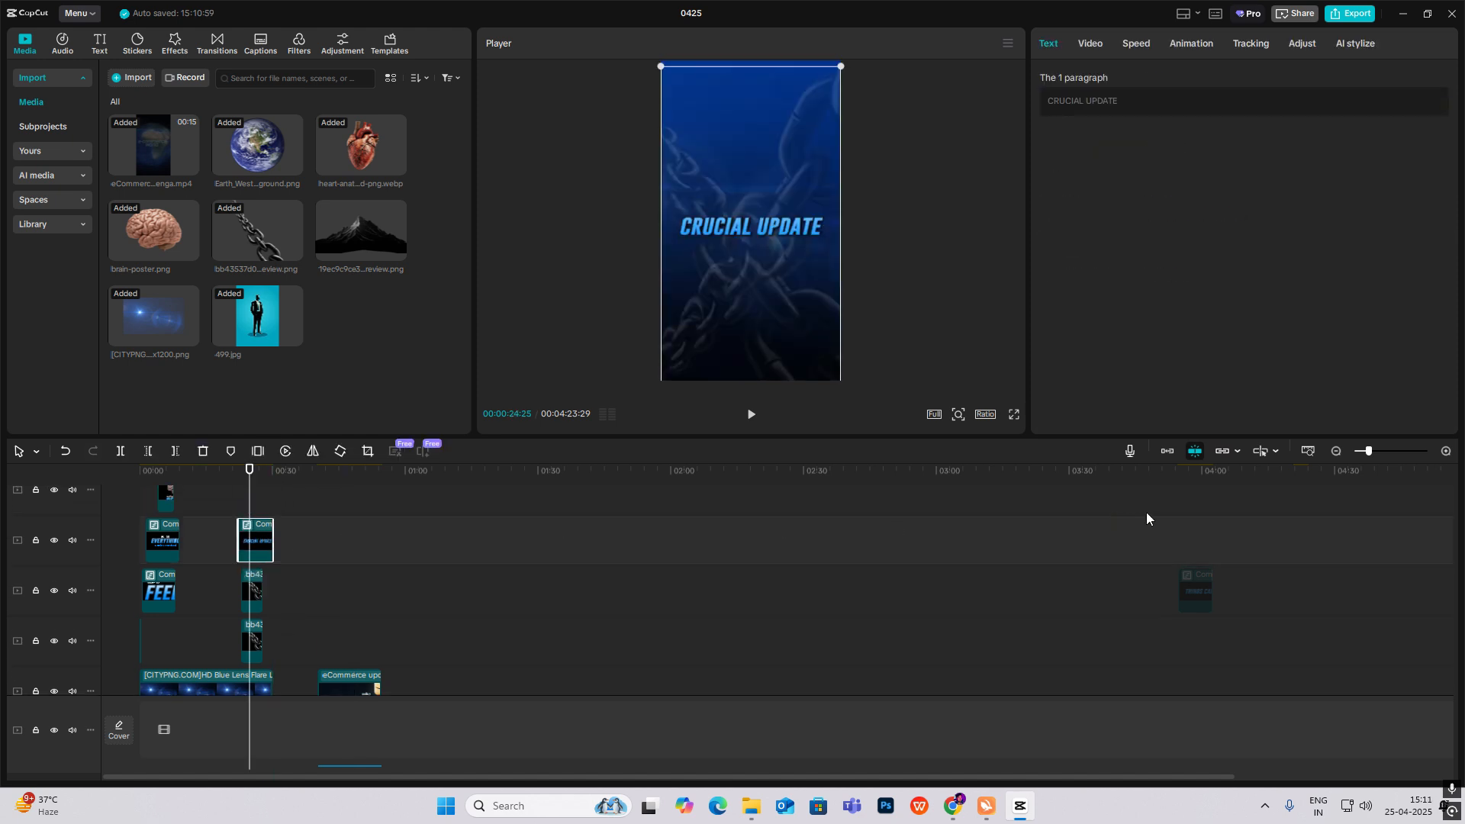
Lengthen the "miss just one" title and move it above the CRUCIAL UPDATE clip, starting near 00:00:22.
{"action": "scroll", "coordinate": [1212, 572], "scroll_direction": "up", "scroll_amount": 3}
{"action": "scroll", "coordinate": [1212, 574], "scroll_direction": "up", "scroll_amount": 2}
{"action": "left_click", "coordinate": [1299, 574]}
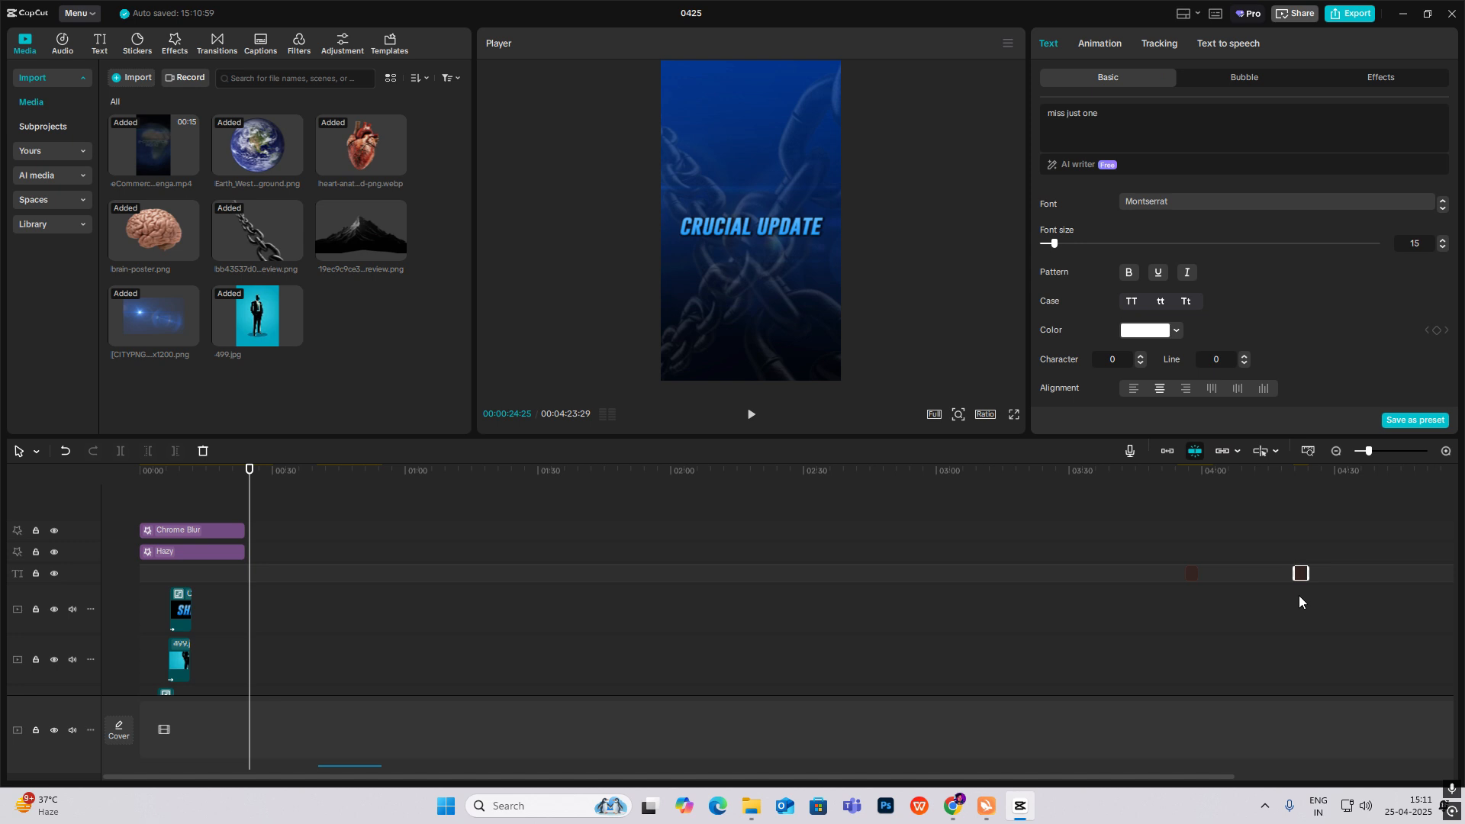
{"action": "left_click_drag", "start_coordinate": [1297, 574], "coordinate": [1251, 569]}
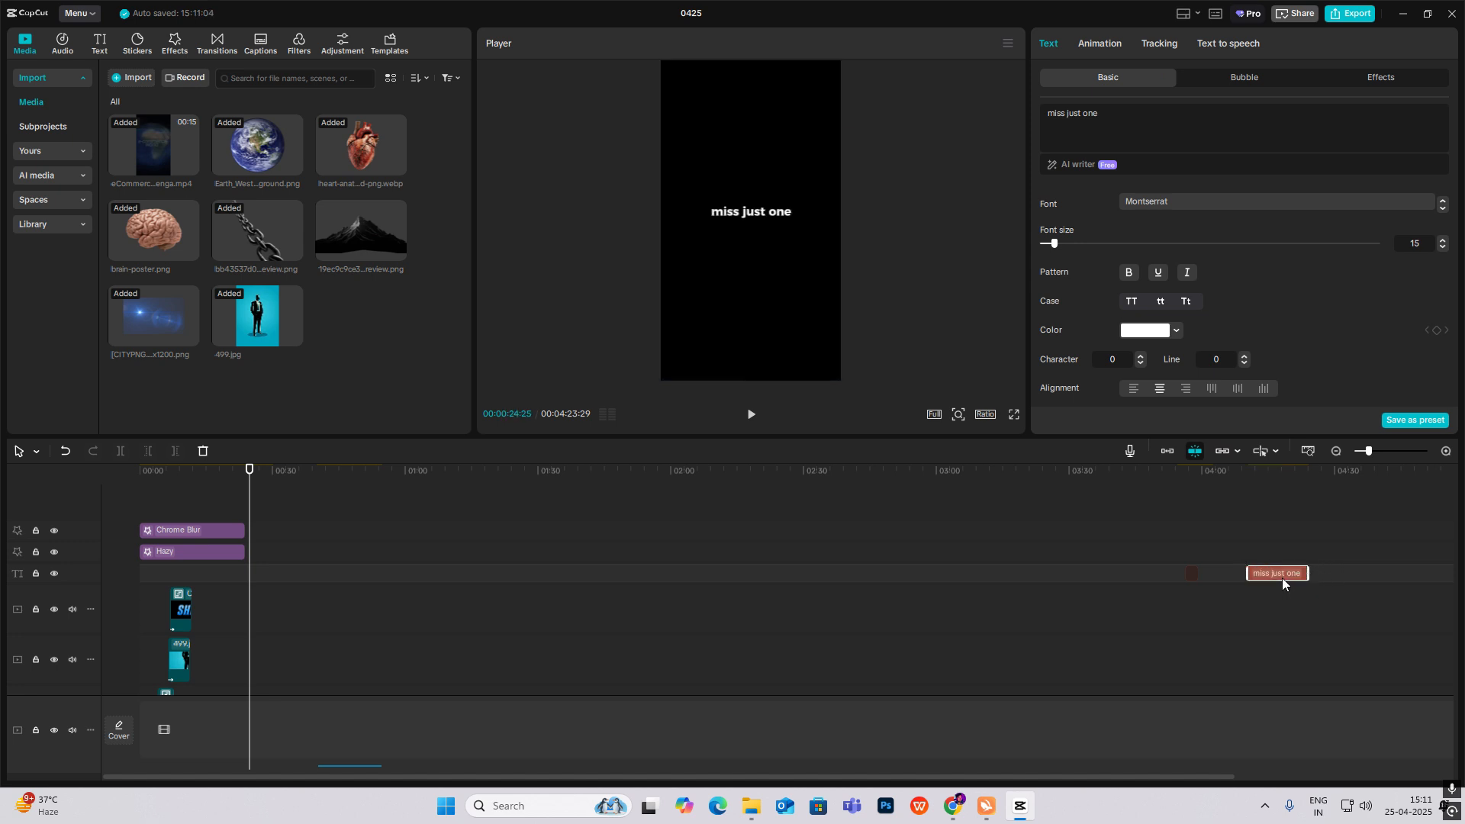
{"action": "left_click_drag", "start_coordinate": [221, 642], "coordinate": [267, 619]}
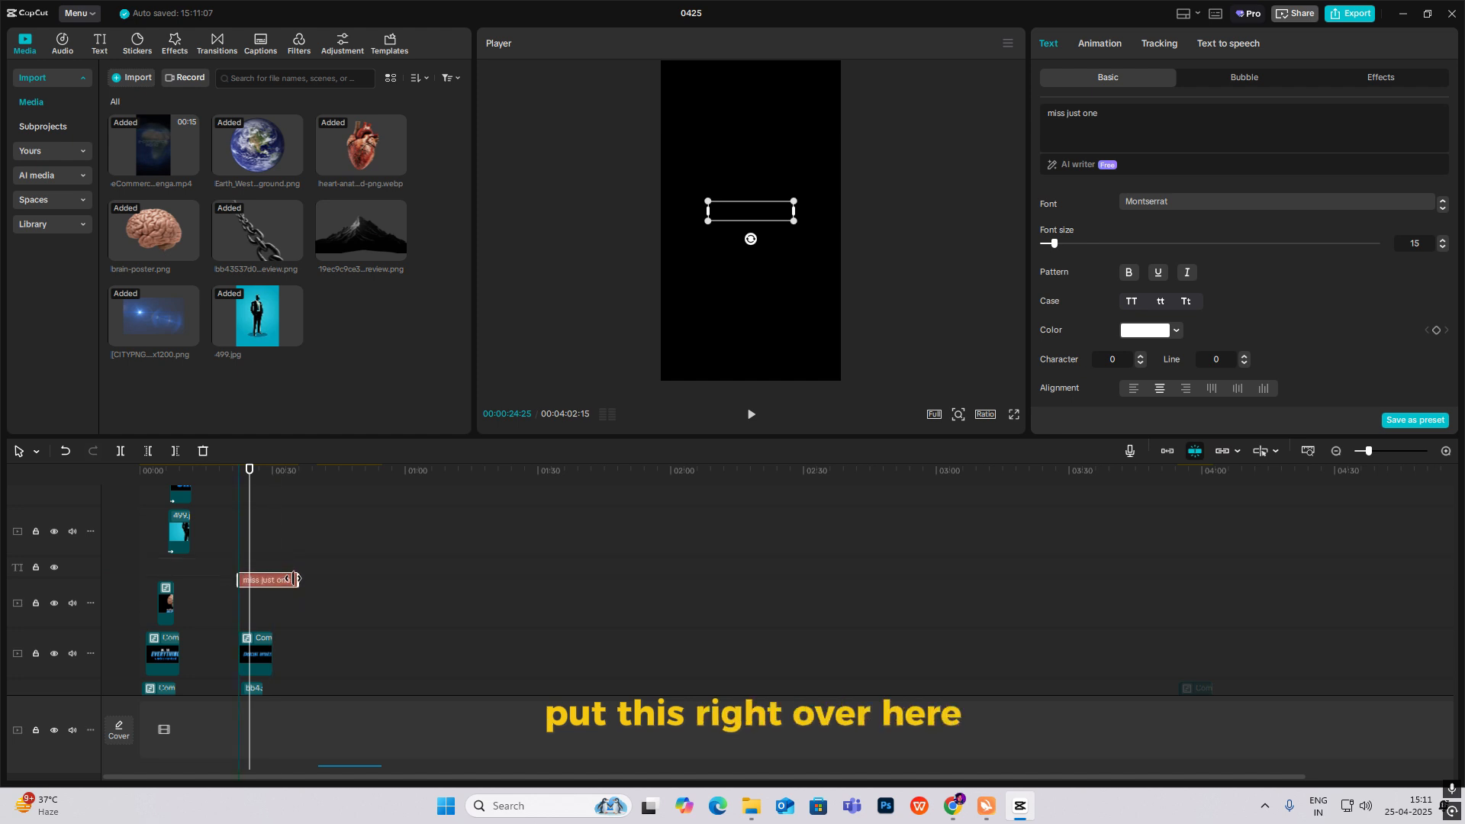
Trim the "miss just one" title to end with the CRUCIAL UPDATE clip and raise it slightly above those words.
{"action": "left_click_drag", "start_coordinate": [298, 570], "coordinate": [273, 568]}
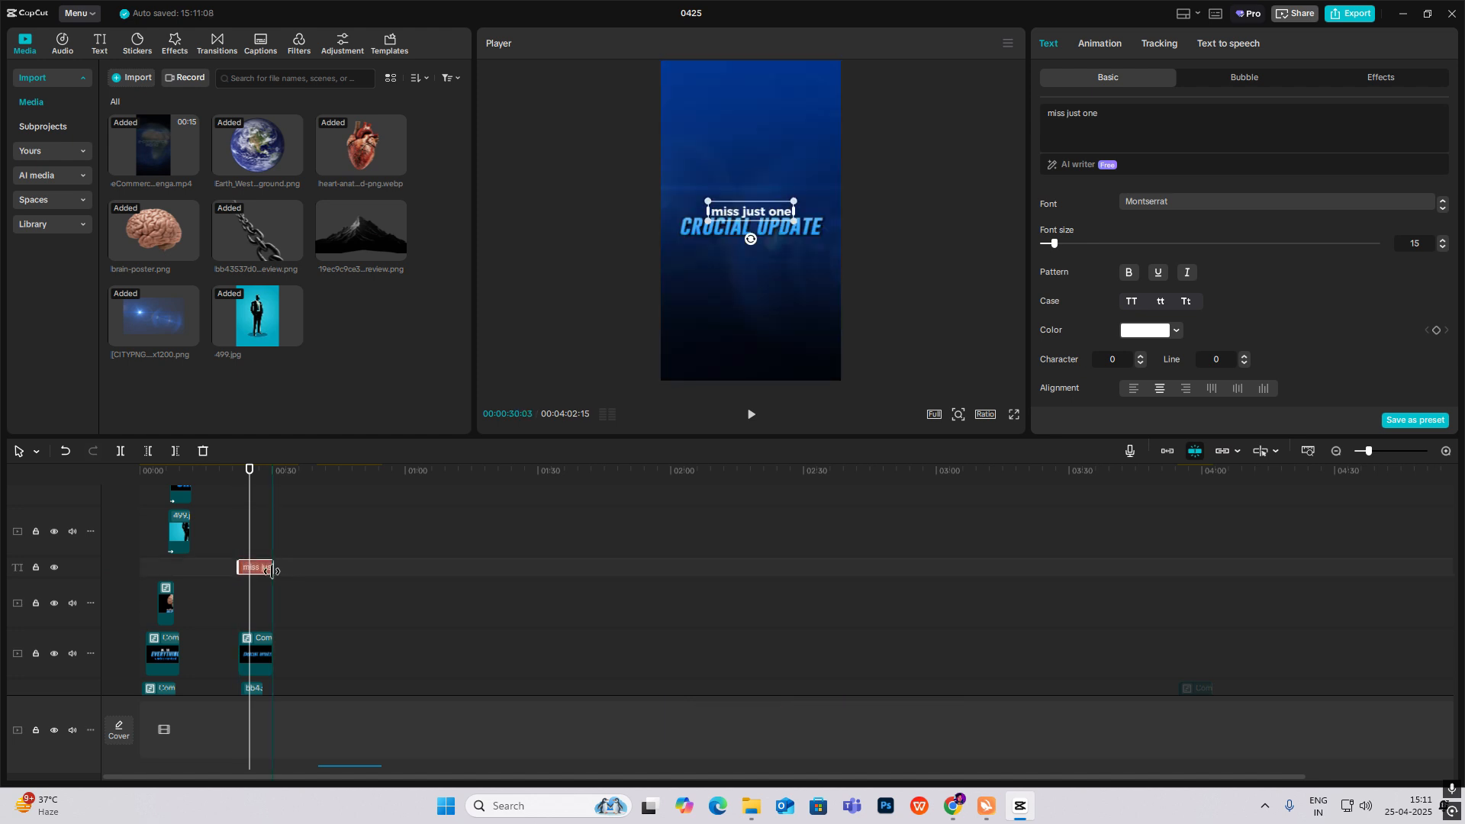
{"action": "left_click", "coordinate": [751, 207]}
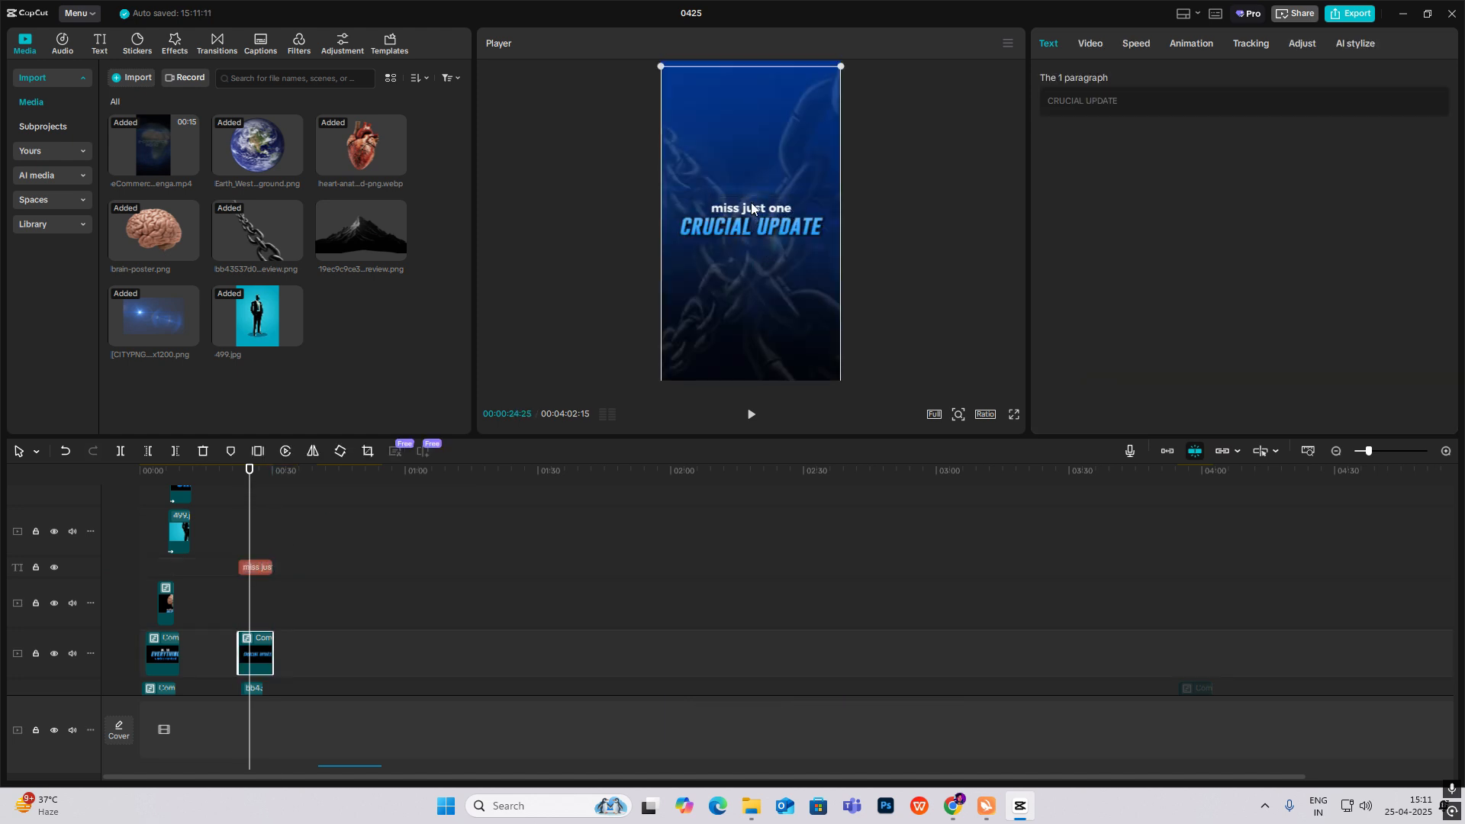
{"action": "left_click", "coordinate": [216, 562]}
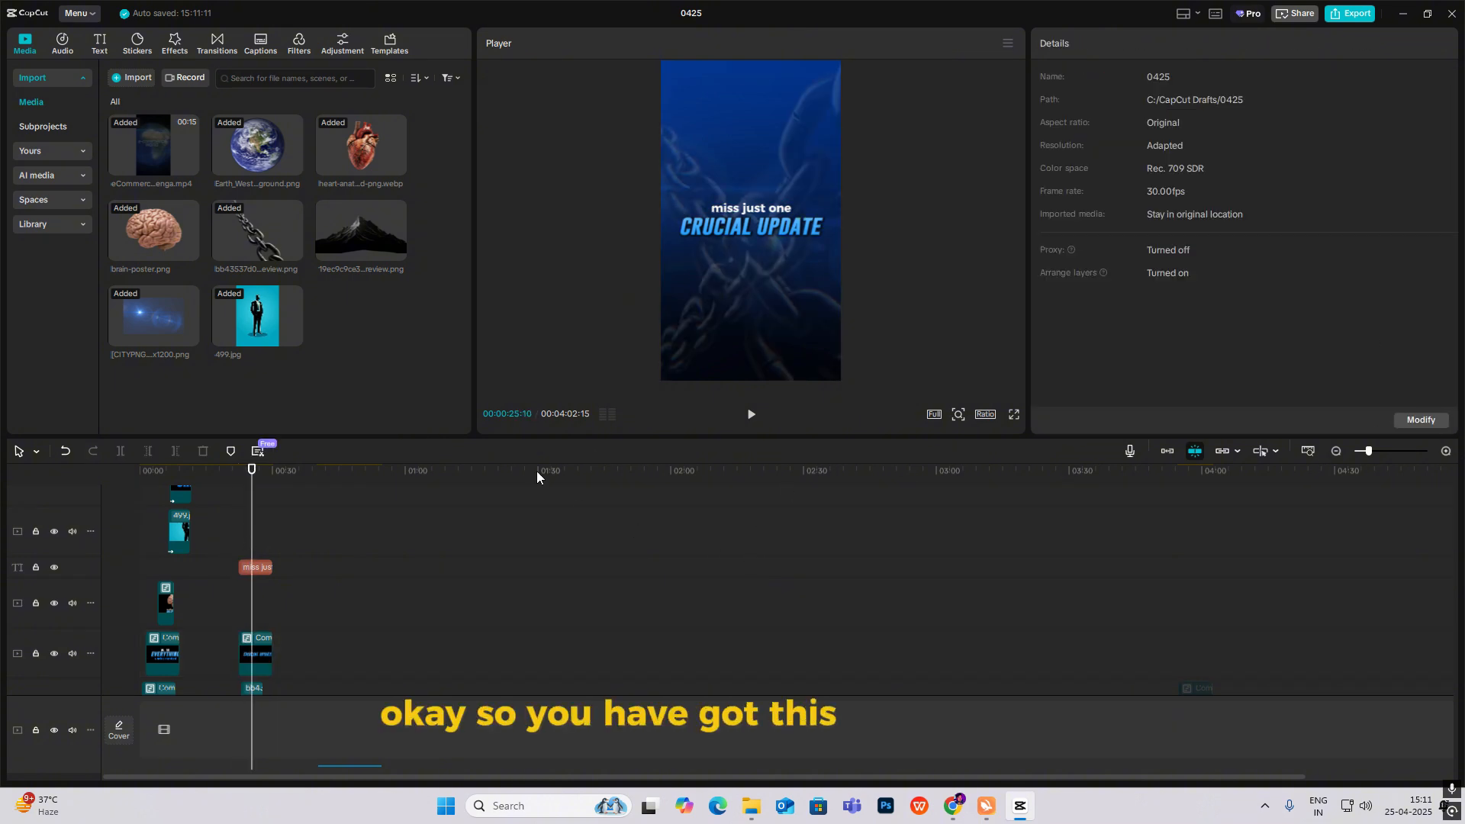
Review the reference ending, add the mountain image after the reference clip, scale it to 195% and lower it to Y -1289.
{"action": "left_click", "coordinate": [340, 522]}
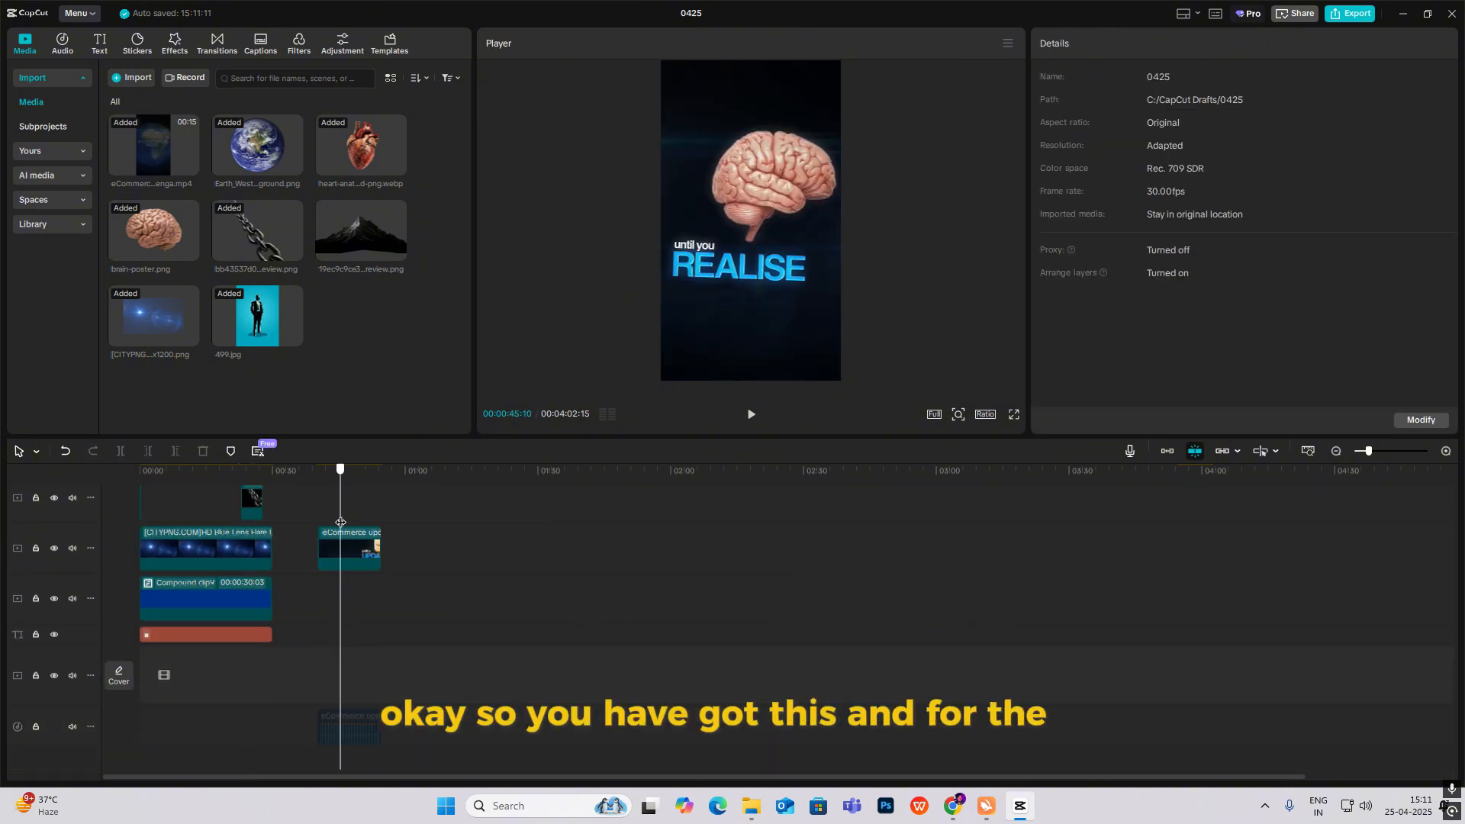
{"action": "left_click_drag", "start_coordinate": [340, 522], "coordinate": [373, 540]}
{"action": "left_click", "coordinate": [377, 516]}
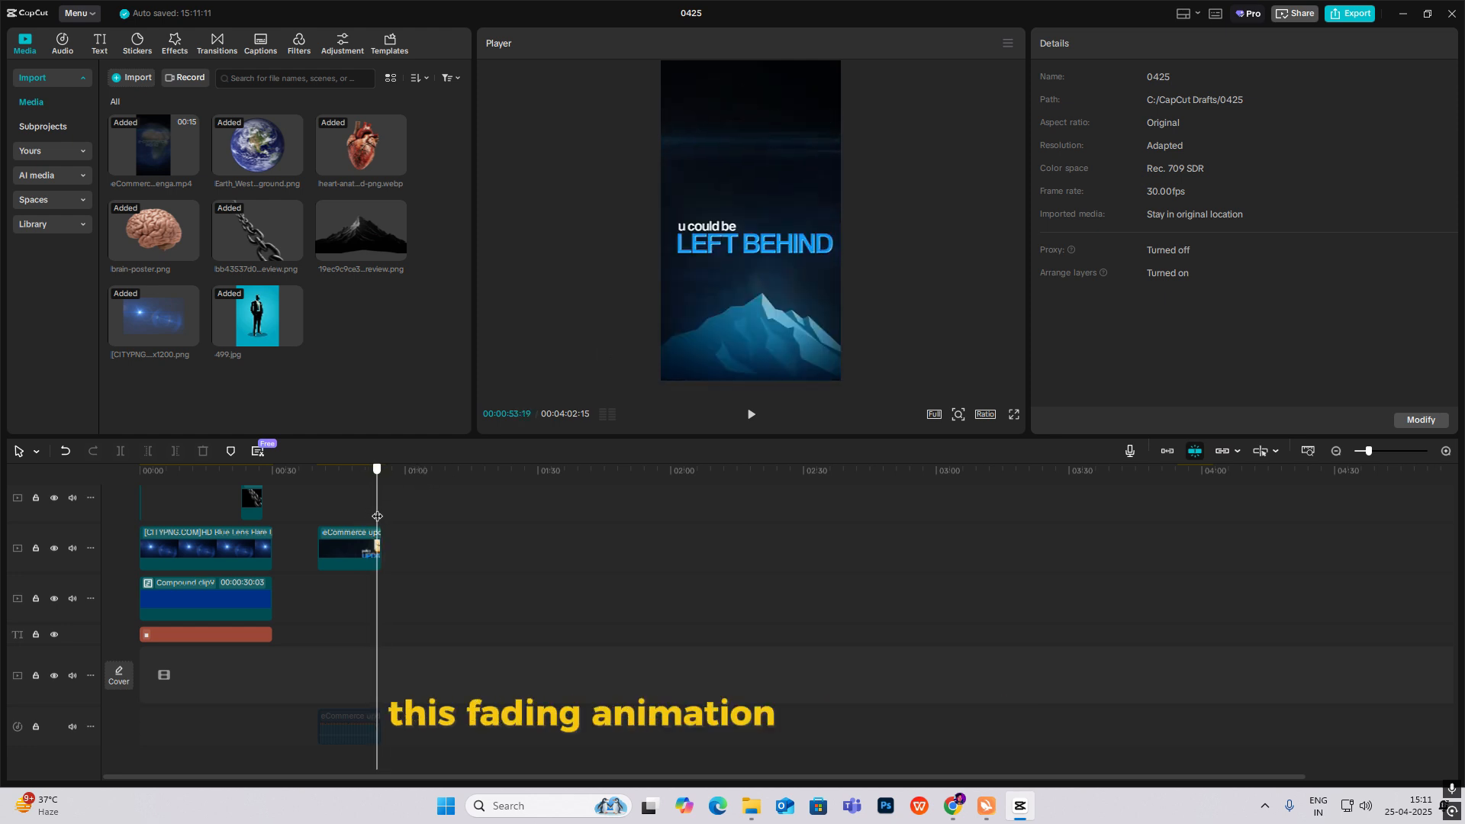
{"action": "left_click_drag", "start_coordinate": [385, 246], "coordinate": [410, 545]}
{"action": "left_click", "coordinate": [407, 512]}
{"action": "left_click", "coordinate": [410, 548]}
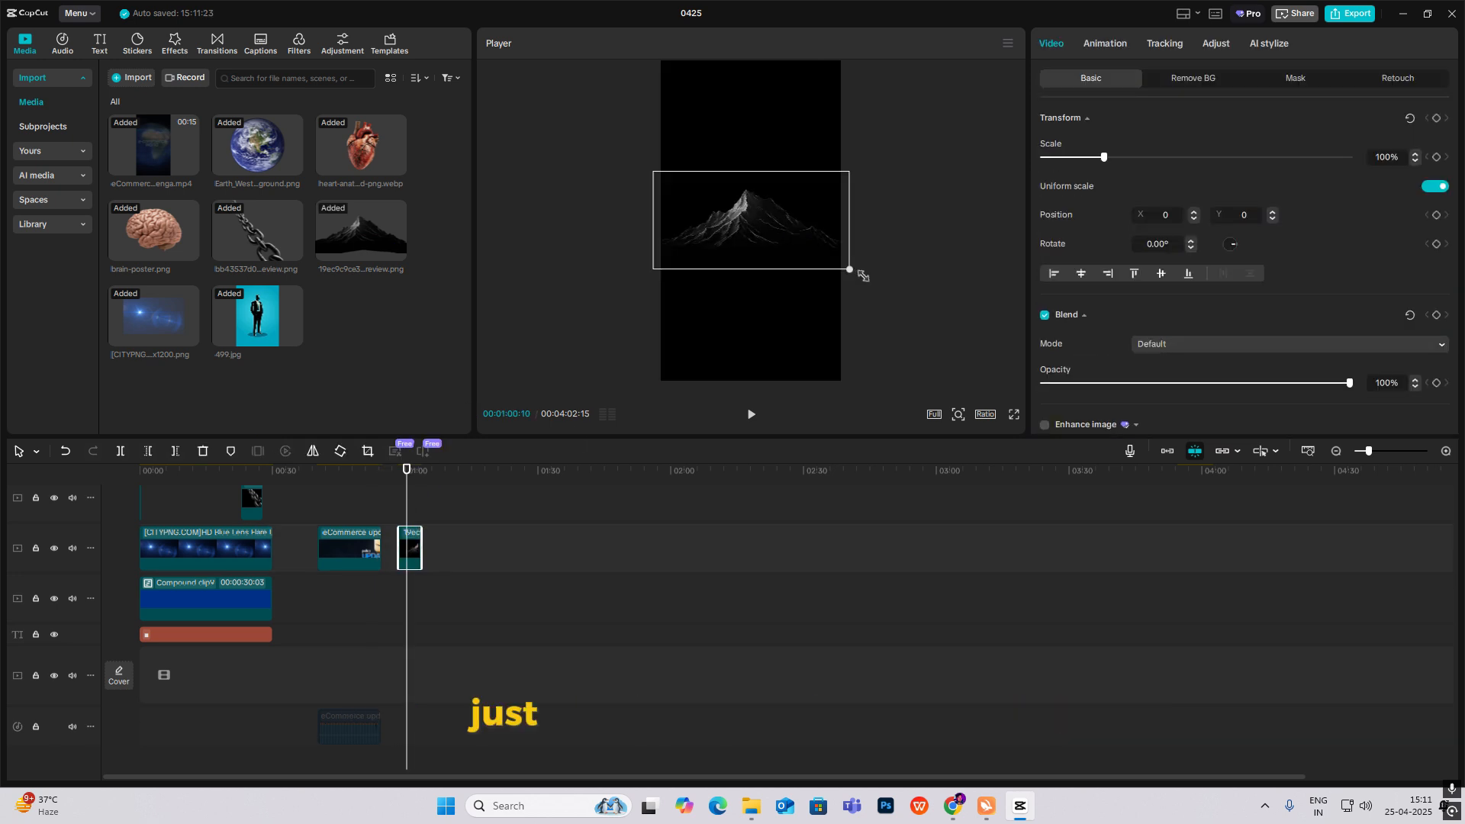
{"action": "left_click_drag", "start_coordinate": [857, 274], "coordinate": [919, 313]}
{"action": "left_click_drag", "start_coordinate": [749, 323], "coordinate": [735, 388]}
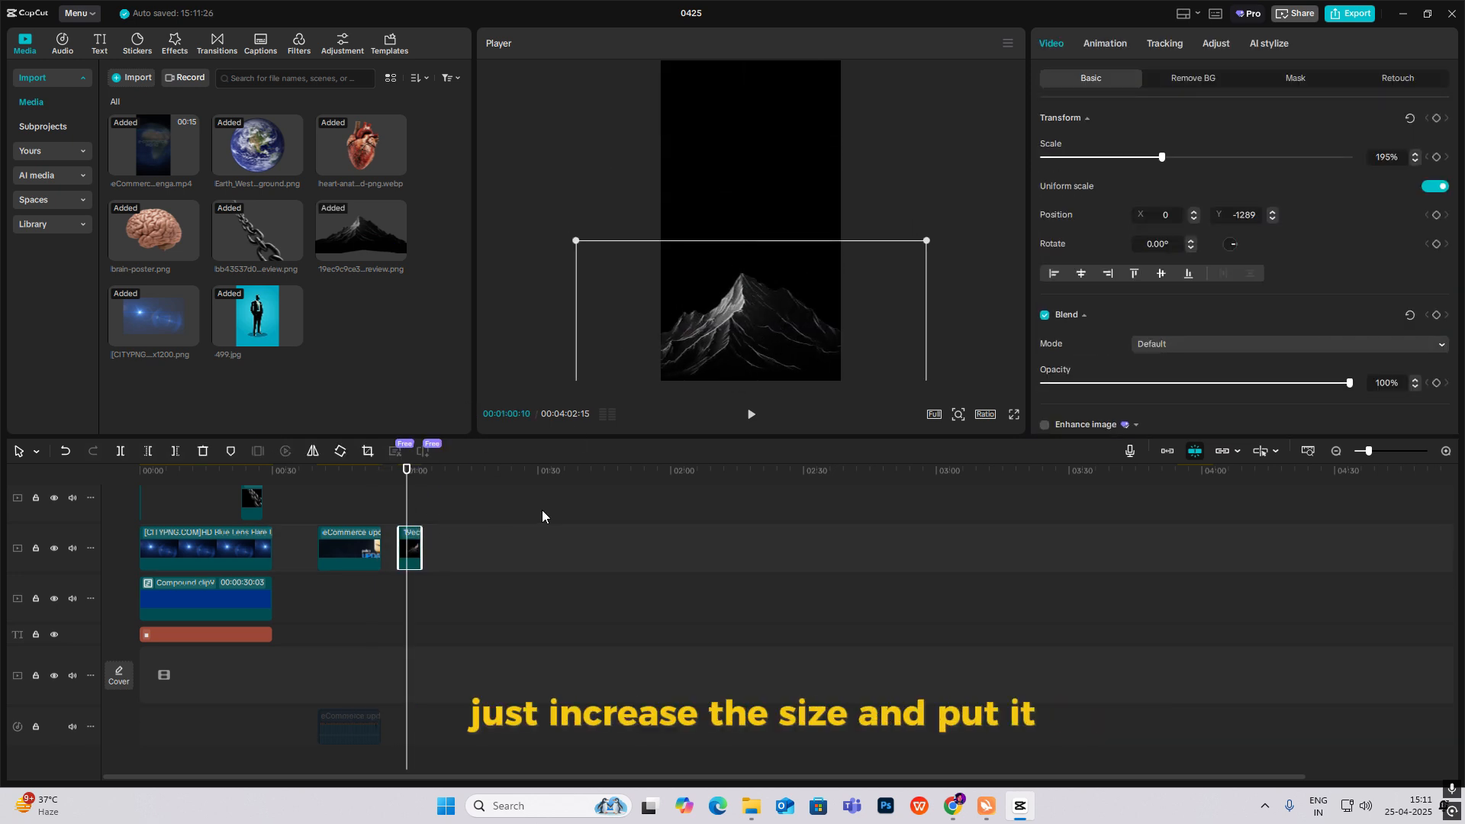
Return the playhead to the start of the timeline and import the sfx folder into the project media.
{"action": "left_click", "coordinate": [350, 509]}
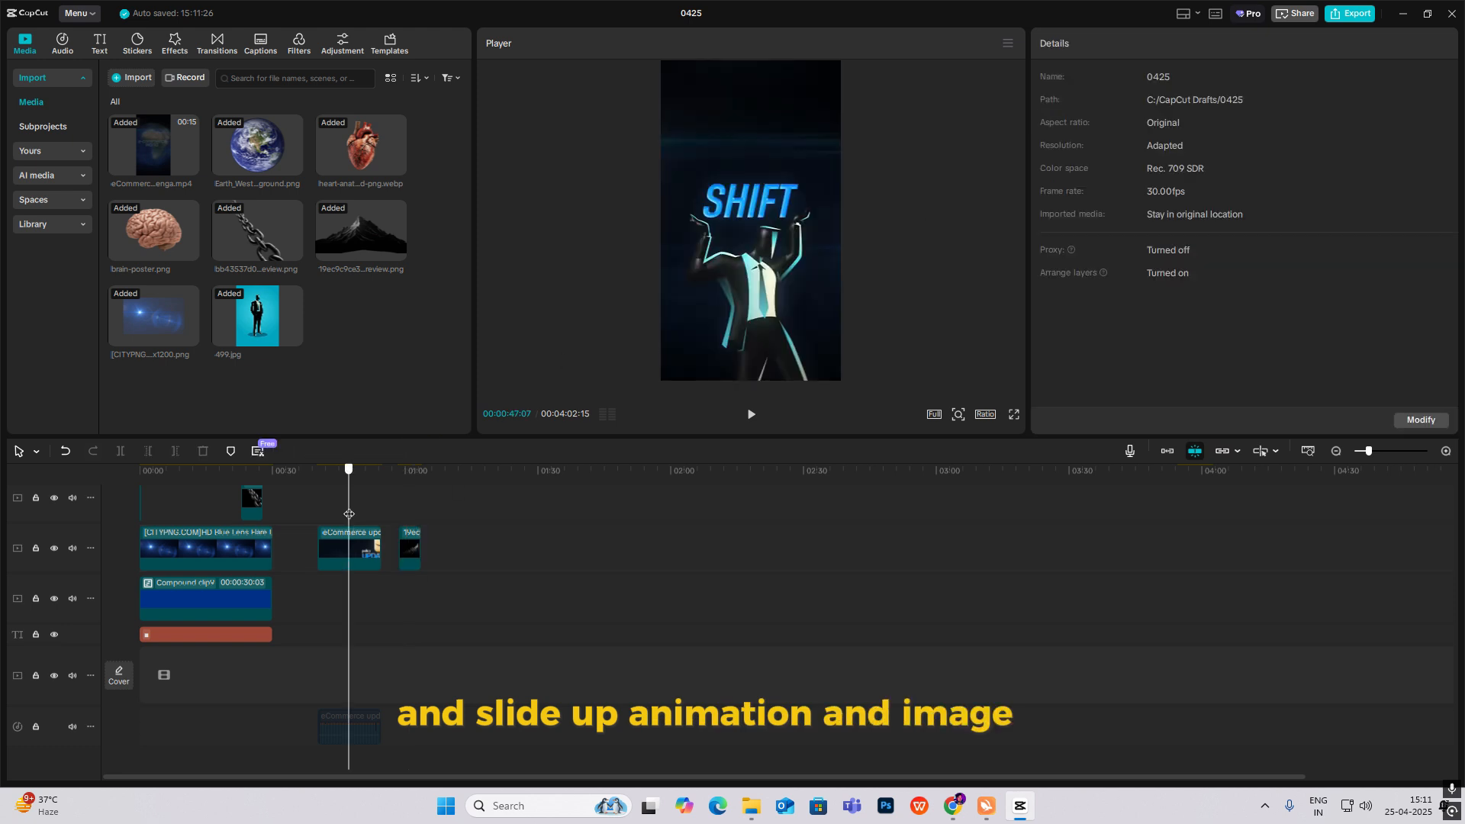
{"action": "left_click_drag", "start_coordinate": [350, 509], "coordinate": [122, 569]}
{"action": "scroll", "coordinate": [283, 591], "scroll_direction": "down", "scroll_amount": 1}
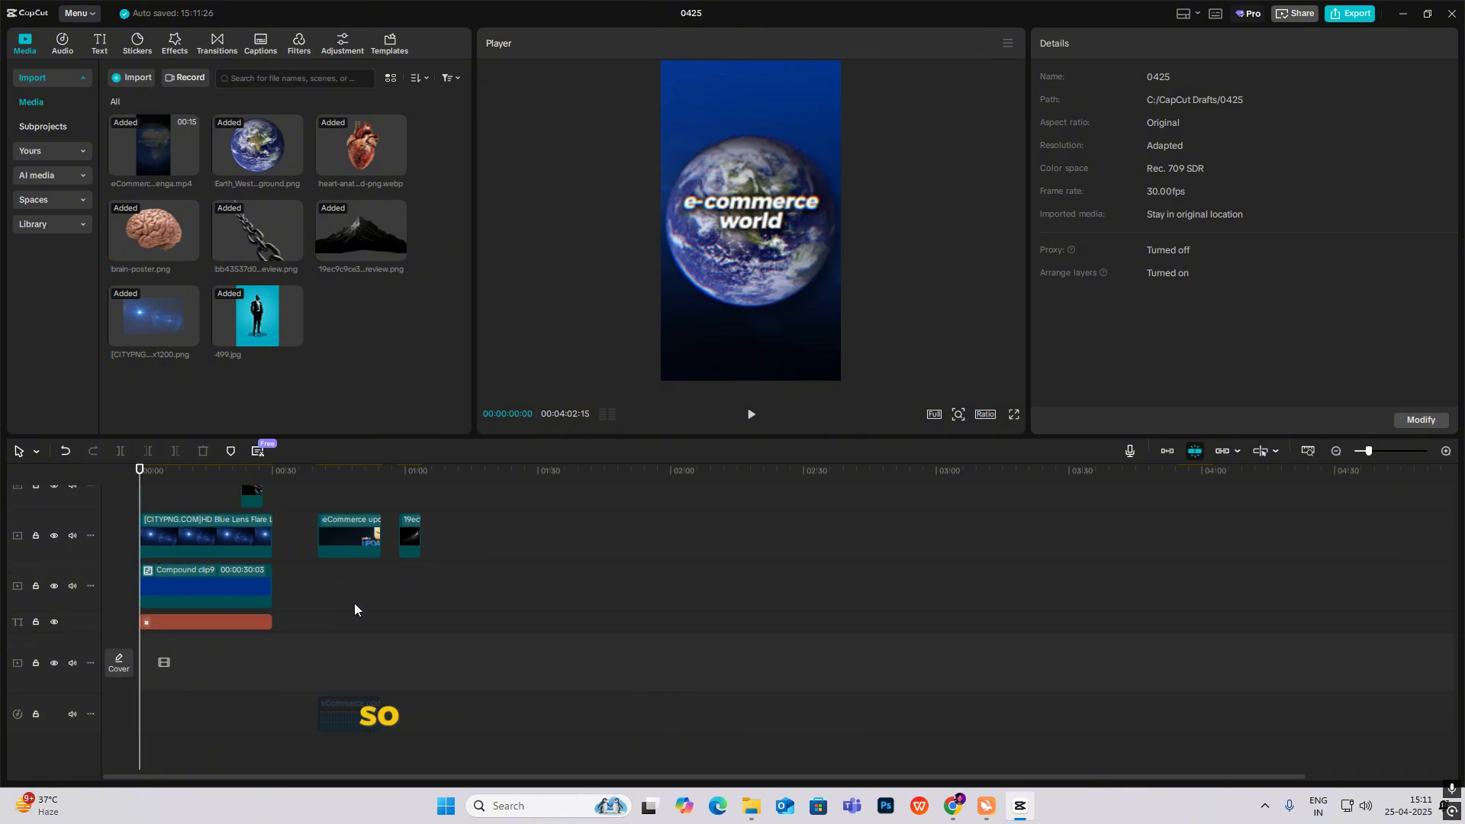
{"action": "left_click", "coordinate": [353, 711]}
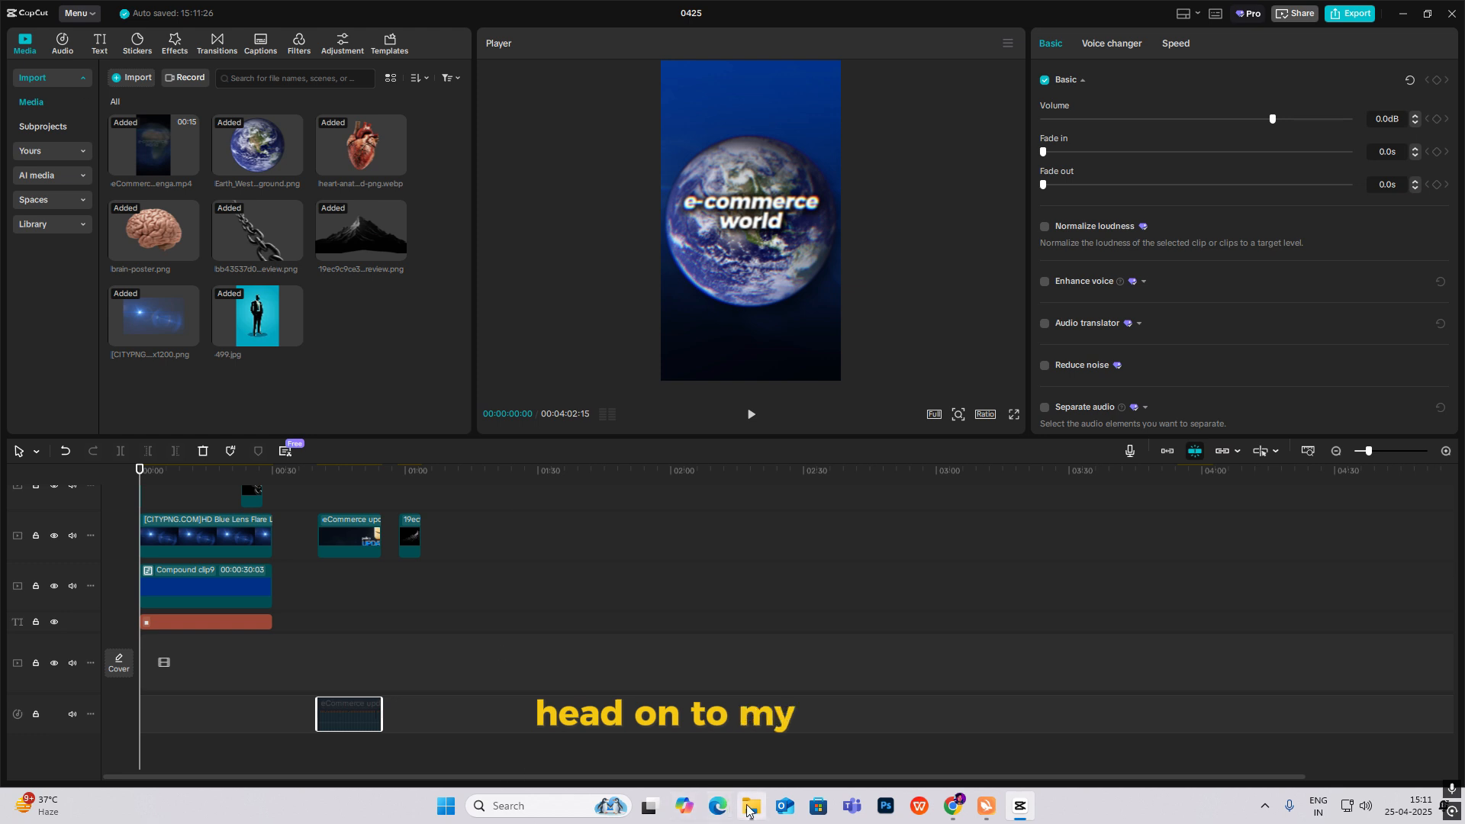
{"action": "mouse_move", "coordinate": [750, 810]}
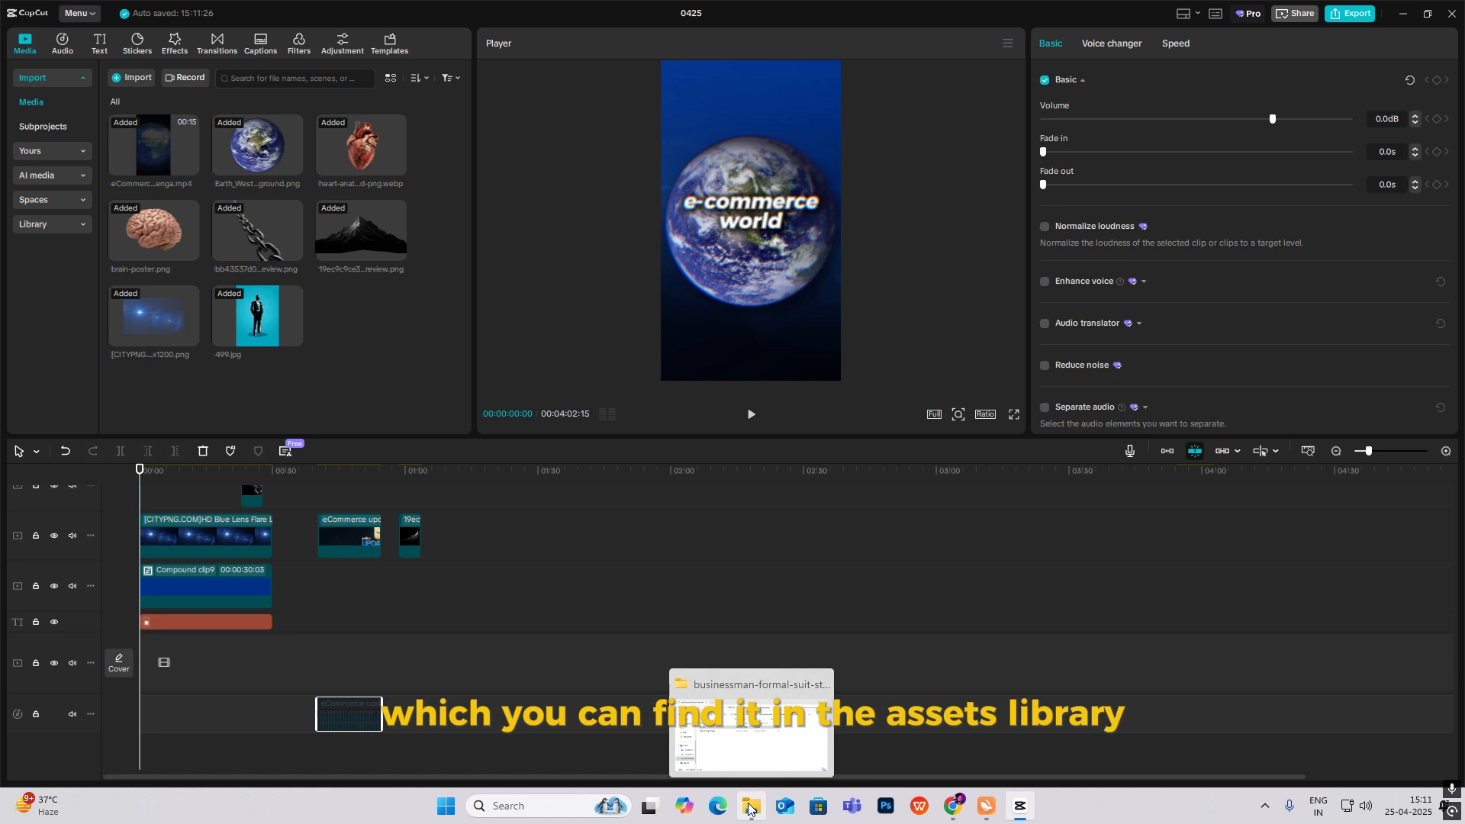
{"action": "left_click", "coordinate": [748, 808]}
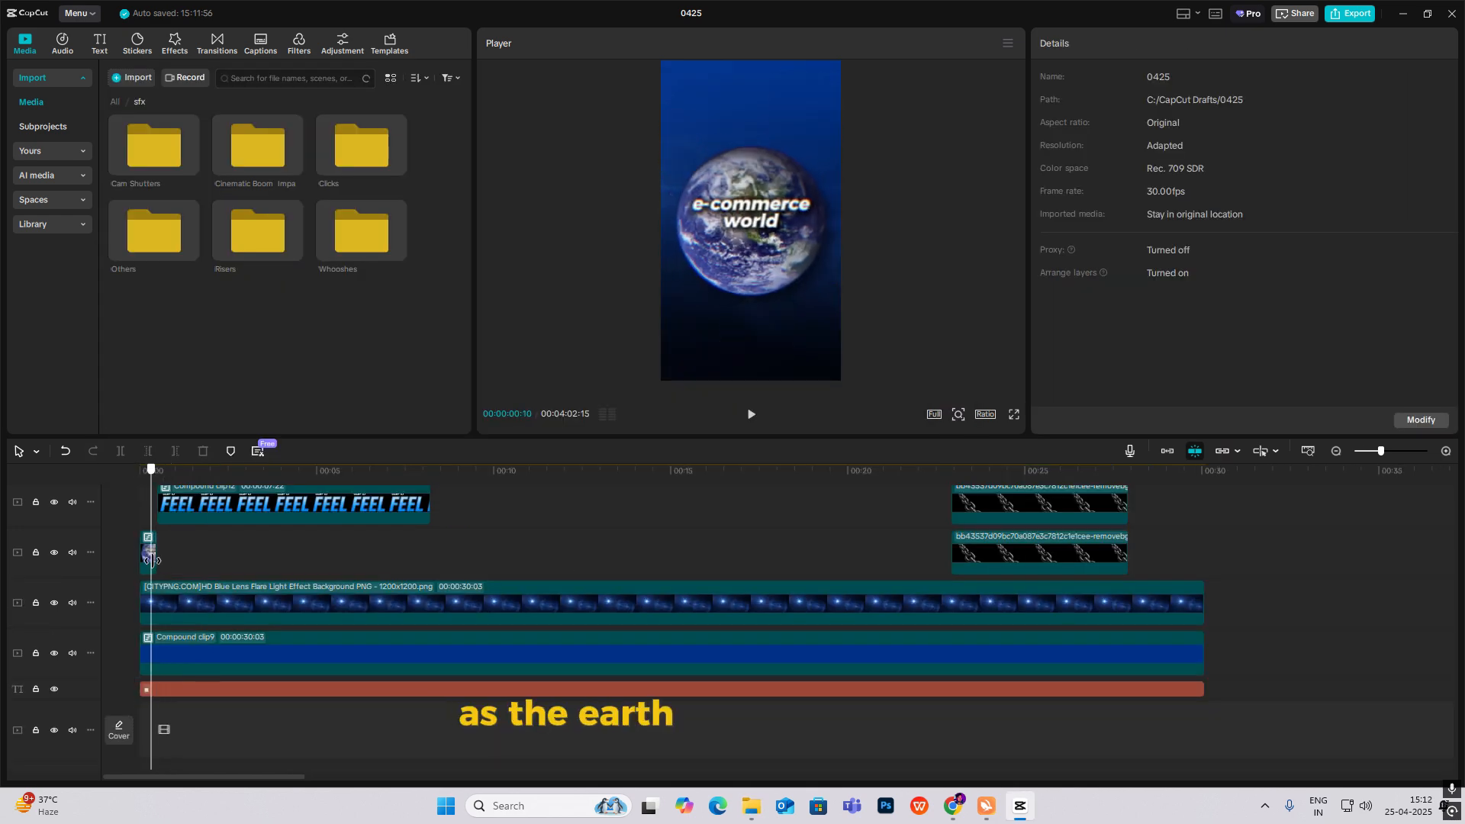
Add nice woosh 7.wav from the Whooshes folder at the timeline's start for the earth zoom-out.
{"action": "left_click_drag", "start_coordinate": [152, 561], "coordinate": [175, 583]}
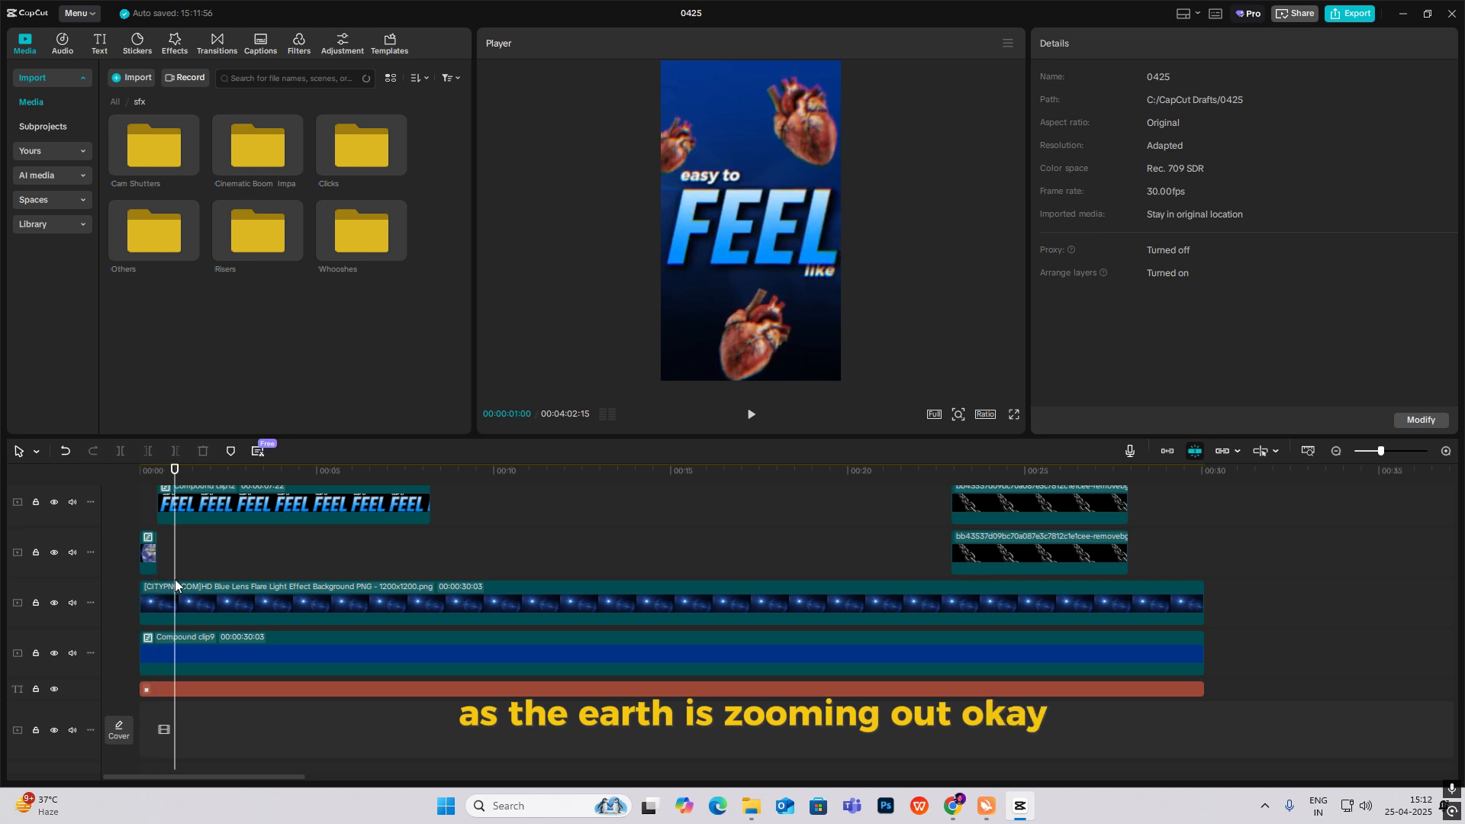
{"action": "double_click", "coordinate": [351, 246]}
{"action": "scroll", "coordinate": [307, 357], "scroll_direction": "down", "scroll_amount": 5}
{"action": "left_click_drag", "start_coordinate": [347, 298], "coordinate": [143, 724]}
Place nice woosh 9.wav on a second audio track at about 00:00:02 for the FEEL transition.
{"action": "left_click_drag", "start_coordinate": [187, 534], "coordinate": [228, 584]}
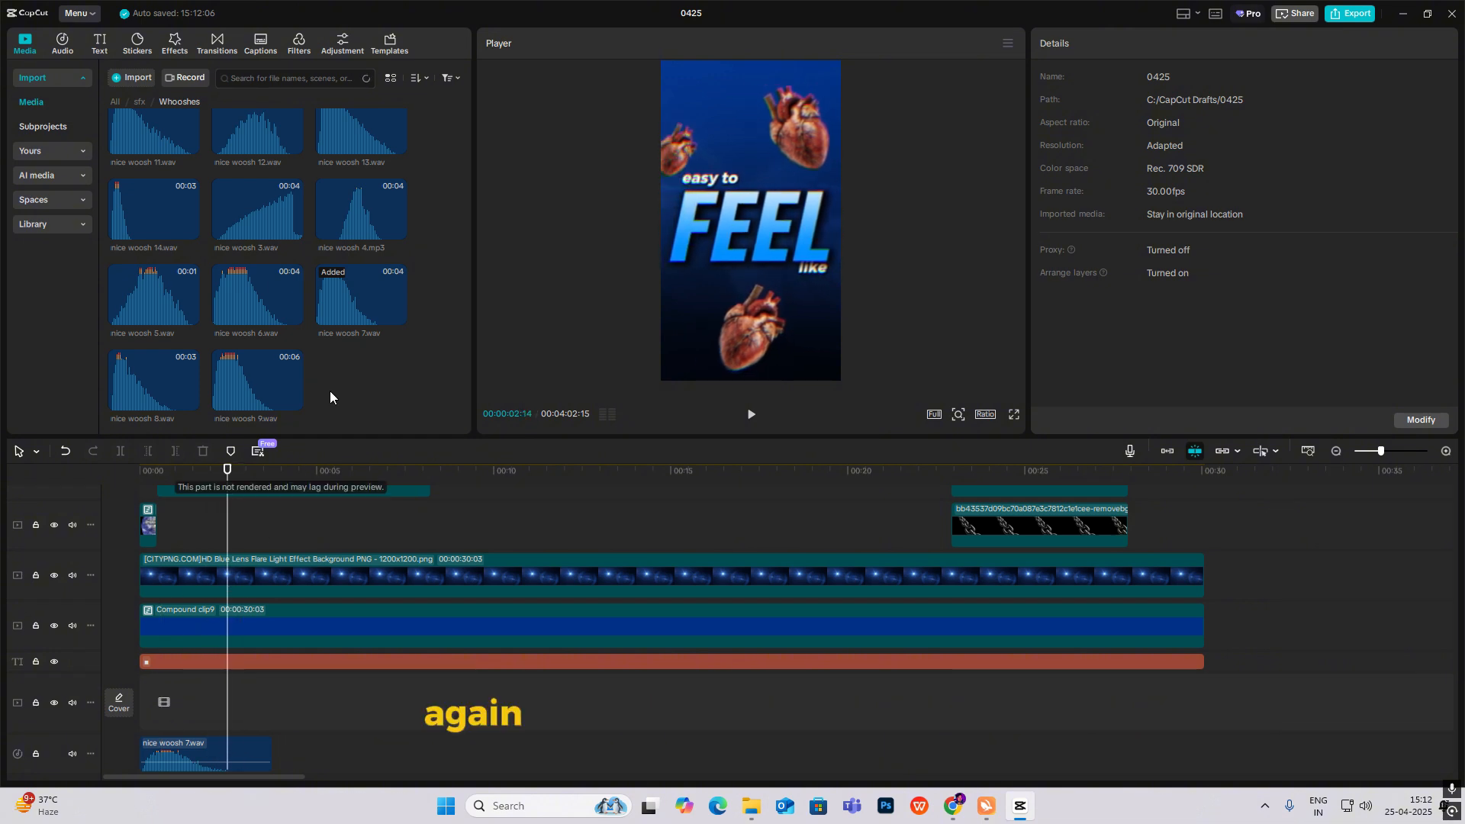
{"action": "left_click_drag", "start_coordinate": [267, 385], "coordinate": [219, 722]}
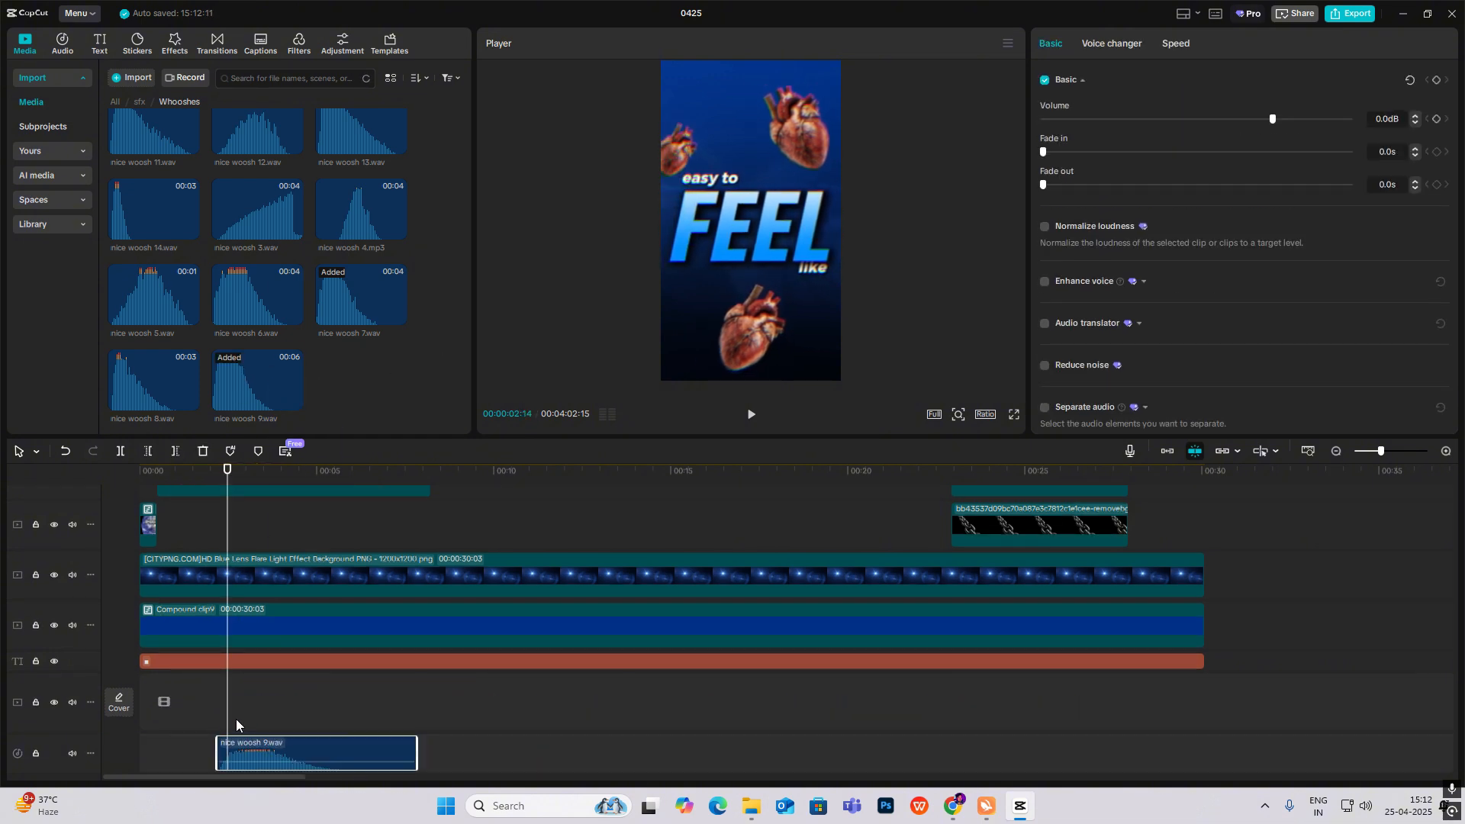
{"action": "scroll", "coordinate": [237, 725], "scroll_direction": "down", "scroll_amount": 2}
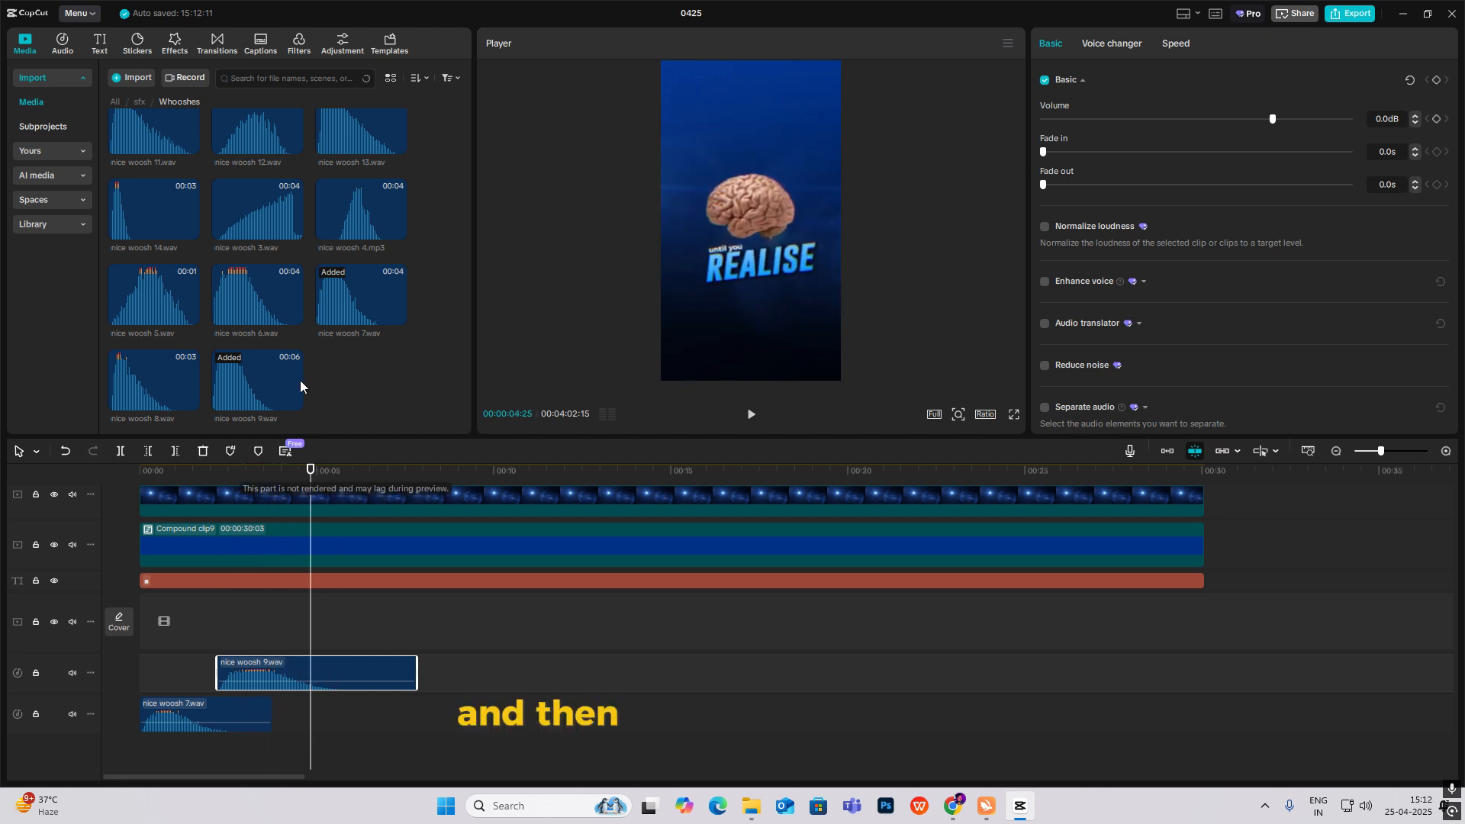
Go back to the main sfx folder and return the playhead to the start of the timeline.
{"action": "left_click", "coordinate": [138, 102]}
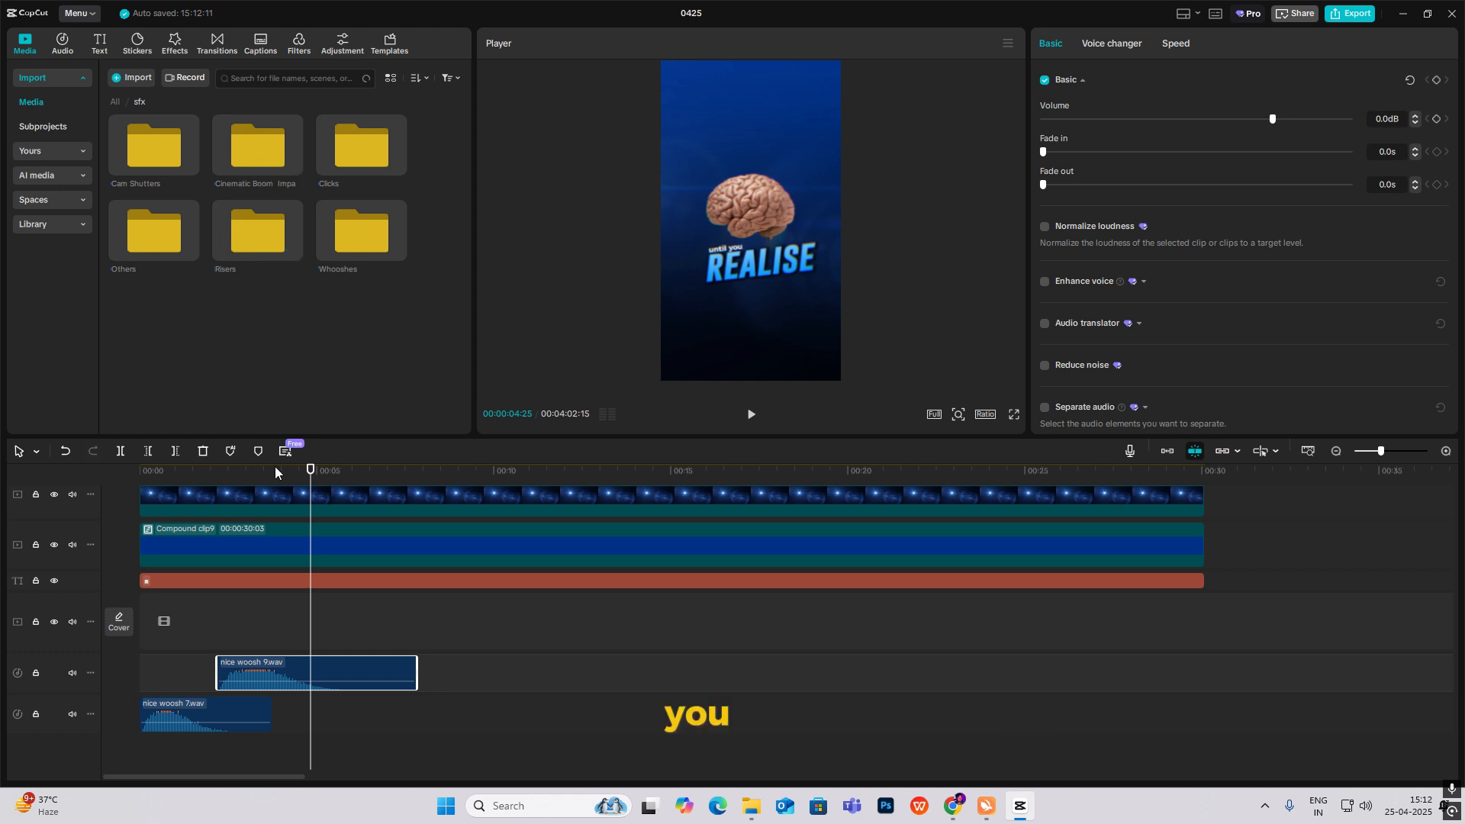
{"action": "left_click", "coordinate": [158, 666]}
{"action": "left_click", "coordinate": [141, 669]}
{"action": "left_click", "coordinate": [177, 681]}
{"action": "left_click", "coordinate": [135, 676]}
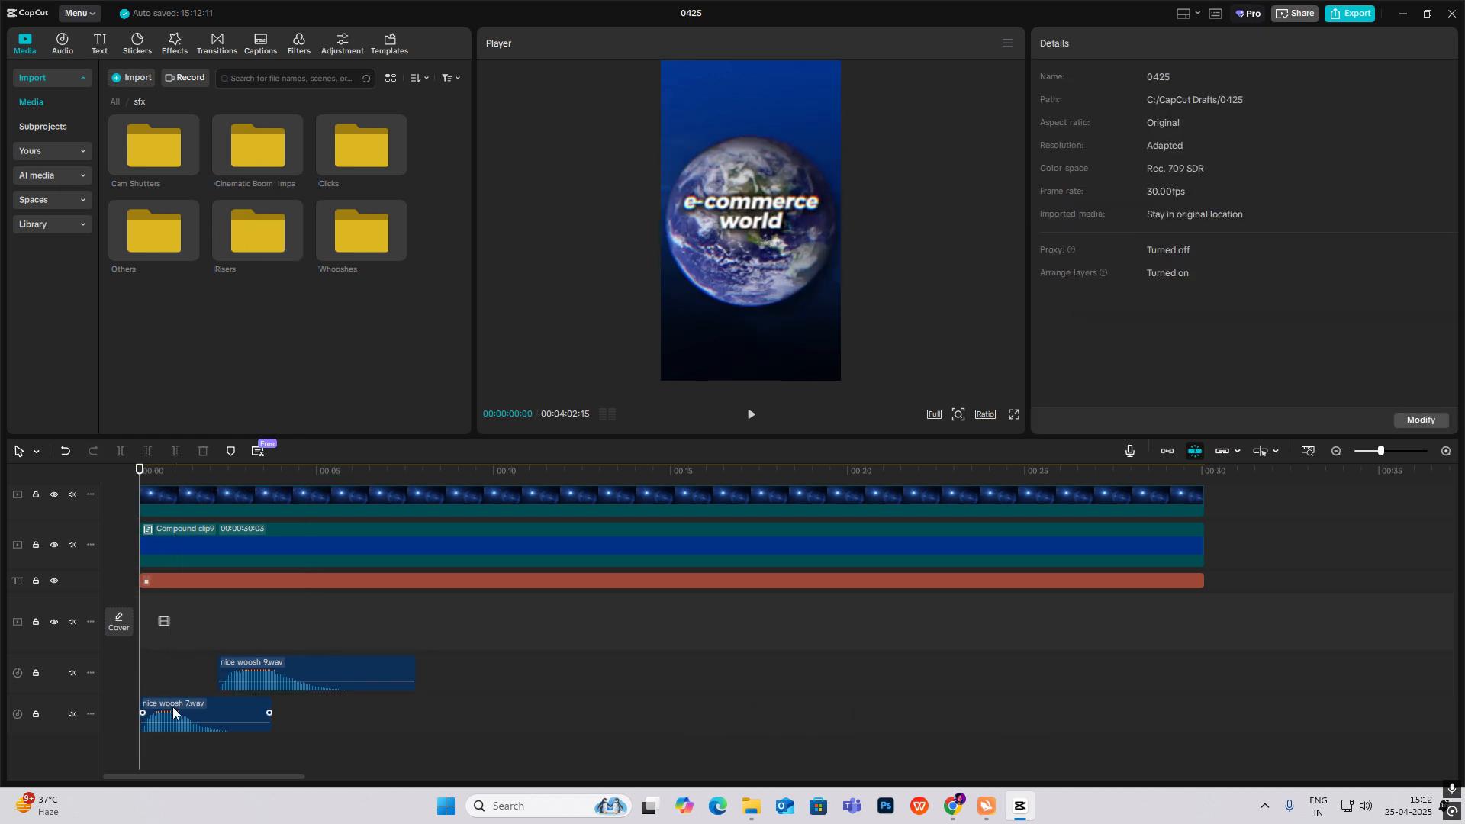
Disable the nice woosh 7.wav clip and place cinematic boom 2.wav from the Cinematic Boom folder at the timeline's start.
{"action": "left_click", "coordinate": [182, 721]}
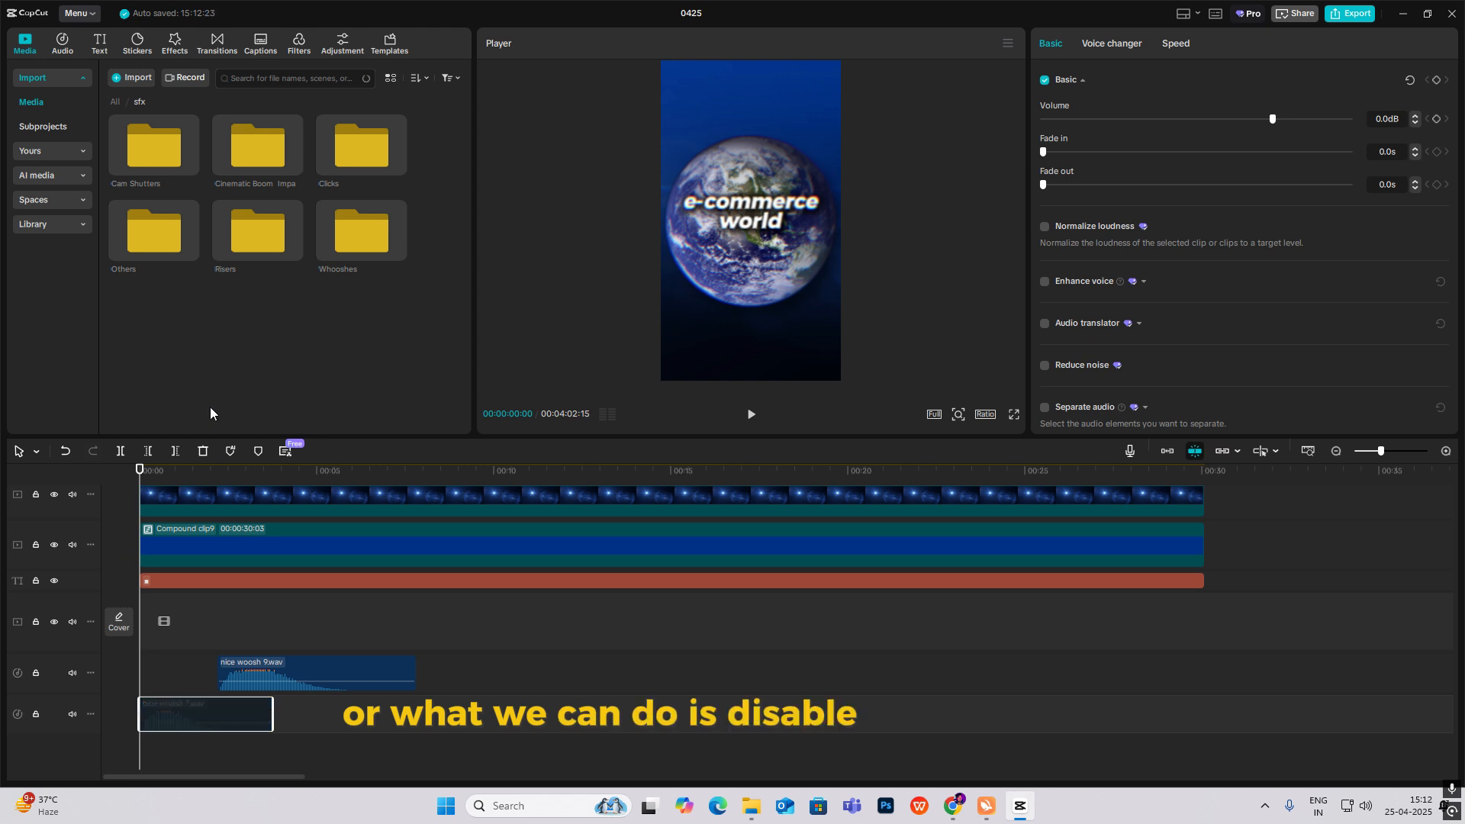
{"action": "double_click", "coordinate": [253, 159]}
{"action": "scroll", "coordinate": [355, 346], "scroll_direction": "down", "scroll_amount": 3}
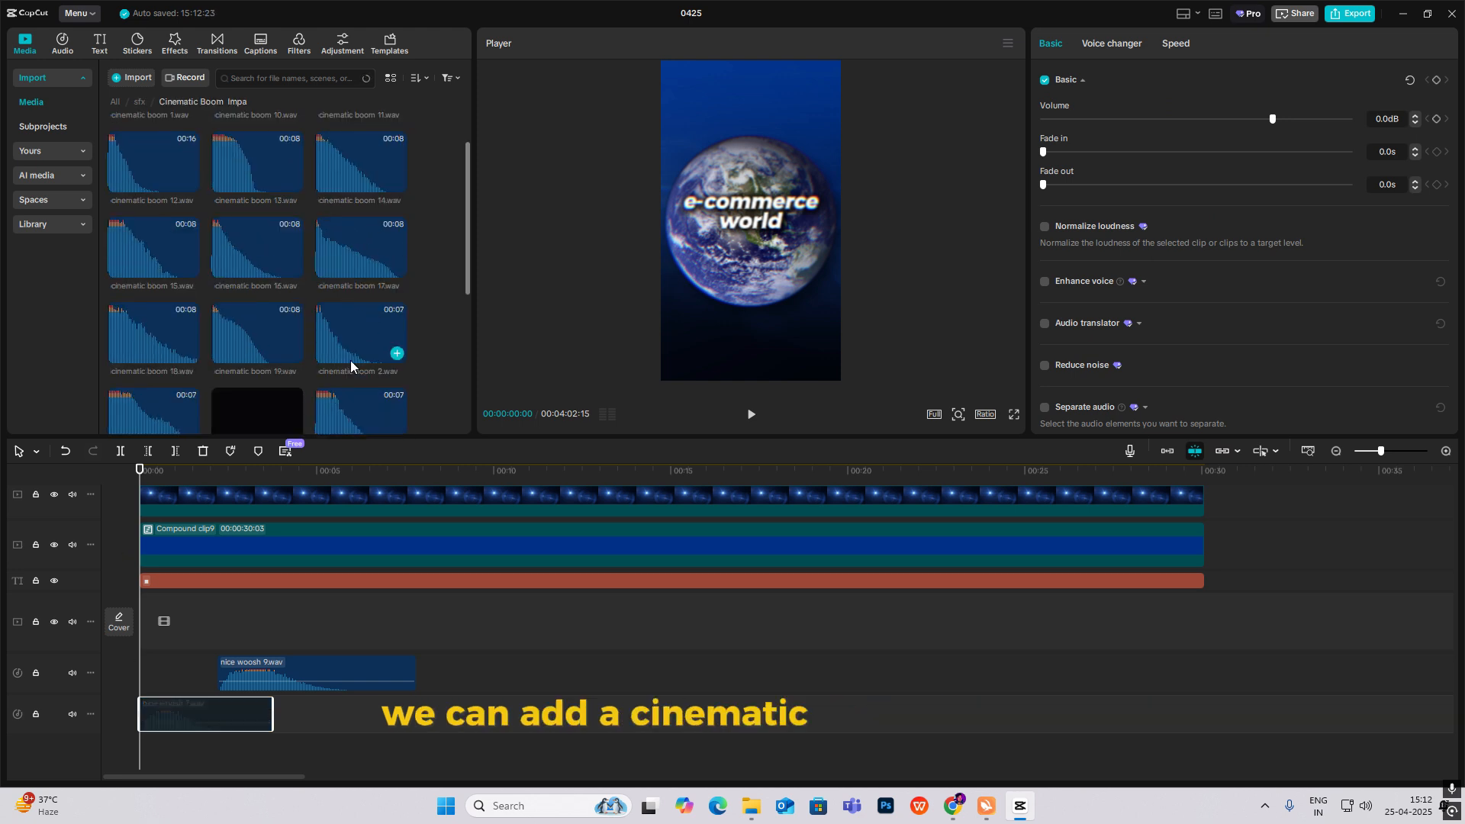
{"action": "left_click_drag", "start_coordinate": [350, 271], "coordinate": [162, 625]}
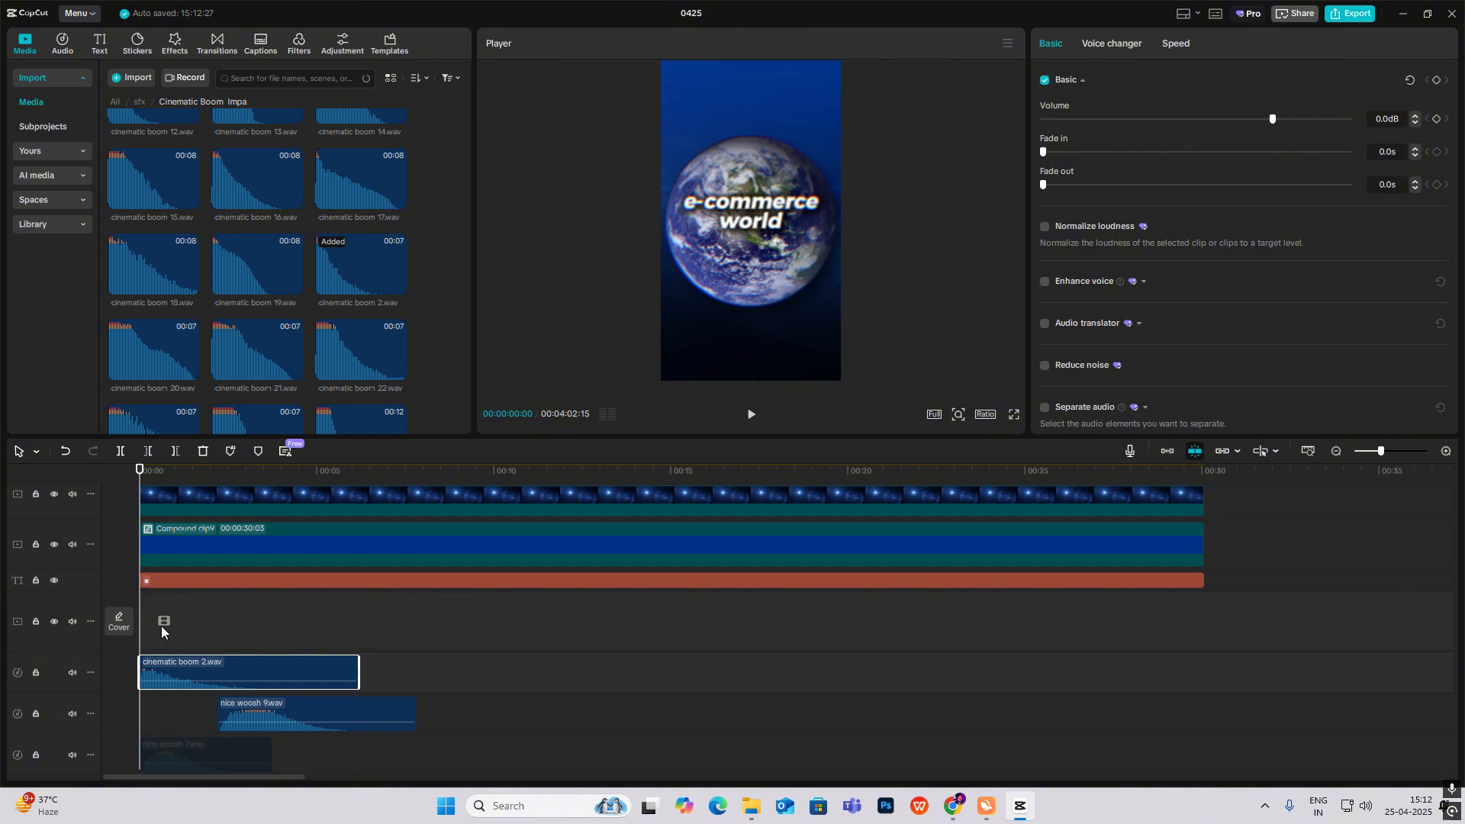
Place wooshe 24.wav from the More wooshes (Short) folder at about 00:00:06:19, on the same audio track as the cinematic boom.
{"action": "scroll", "coordinate": [199, 627], "scroll_direction": "down", "scroll_amount": 1}
{"action": "left_click", "coordinate": [231, 579]}
{"action": "left_click_drag", "start_coordinate": [230, 580], "coordinate": [374, 656]}
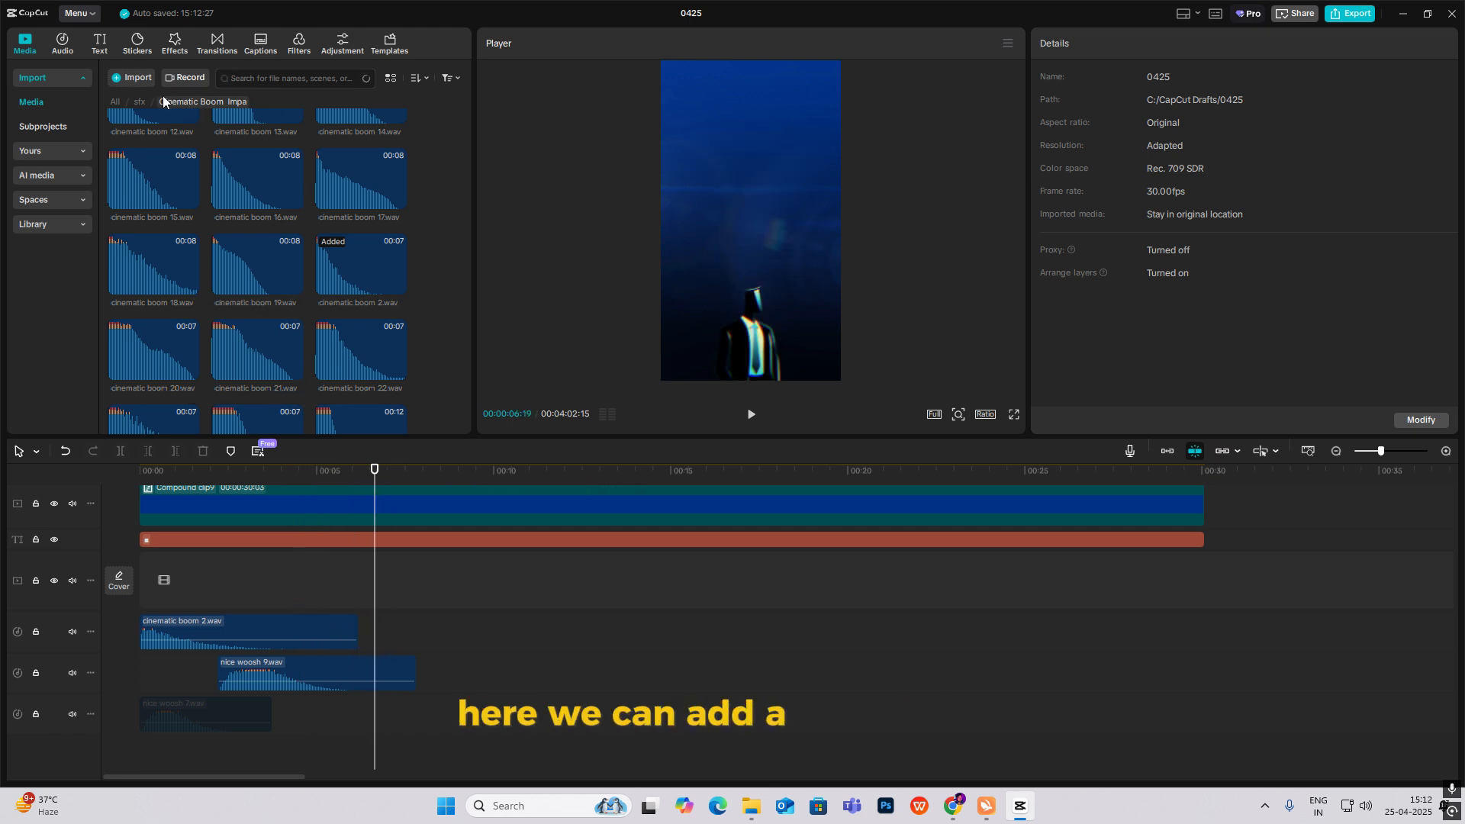
{"action": "left_click", "coordinate": [139, 101]}
{"action": "double_click", "coordinate": [349, 243]}
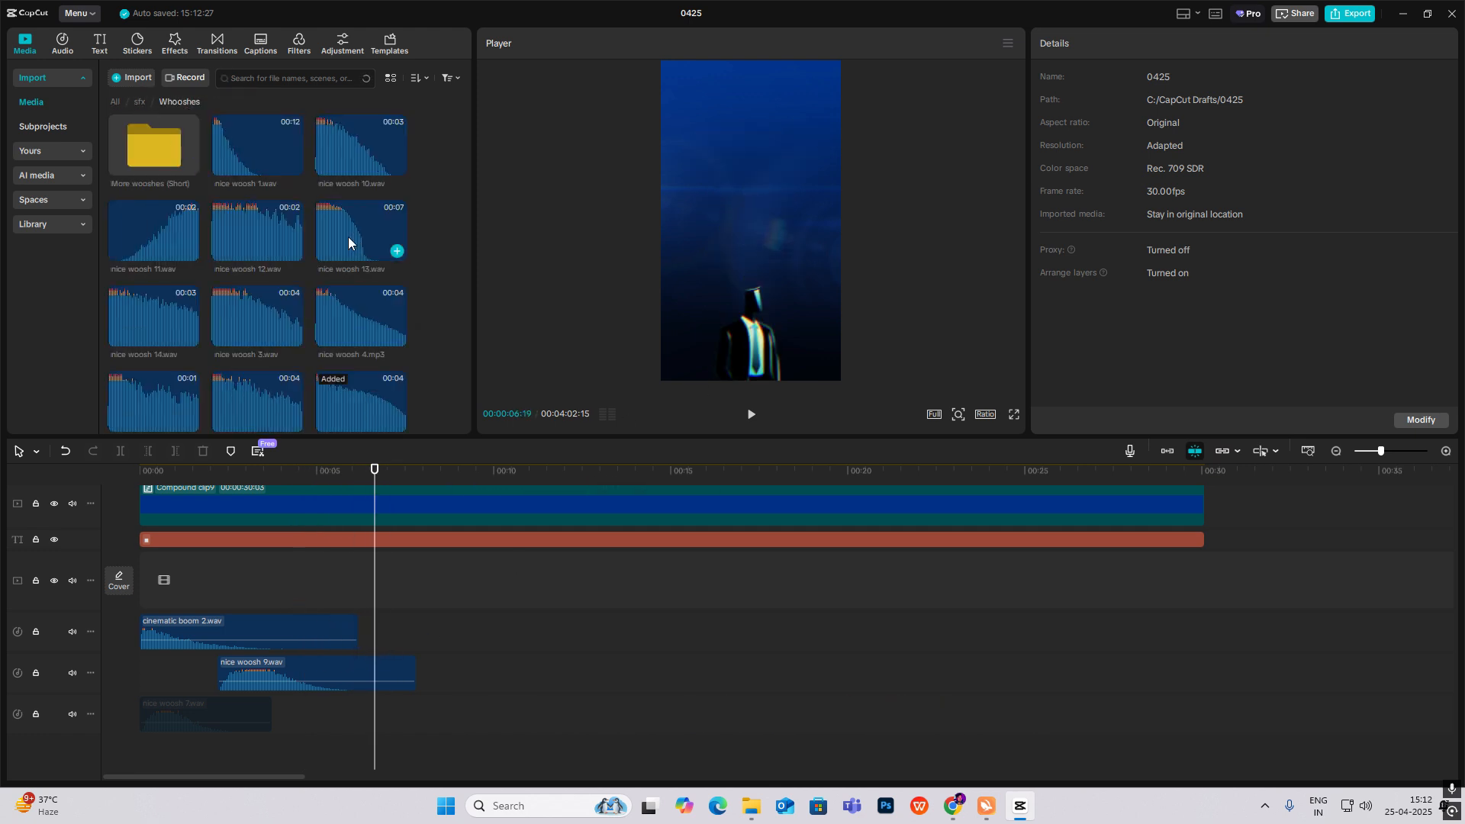
{"action": "double_click", "coordinate": [156, 163]}
{"action": "scroll", "coordinate": [259, 290], "scroll_direction": "down", "scroll_amount": 5}
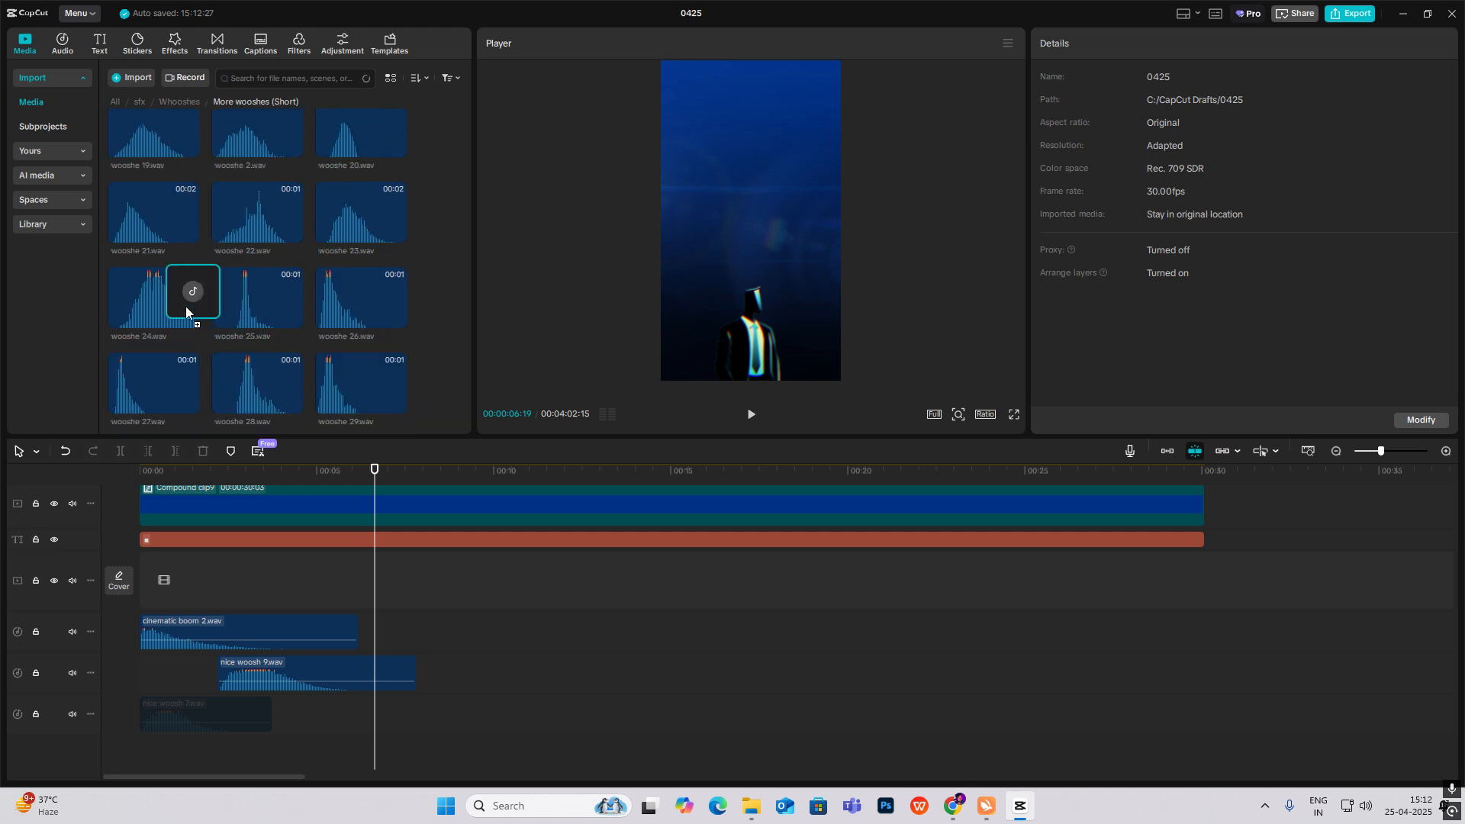
{"action": "left_click_drag", "start_coordinate": [373, 630], "coordinate": [601, 689]}
Add Switch Click.mp3 from the Clicks folder on a new audio track, lining its click up with the scene change near 00:00:00:15.
{"action": "left_click", "coordinate": [1446, 451]}
{"action": "left_click_drag", "start_coordinate": [723, 710], "coordinate": [1135, 649]}
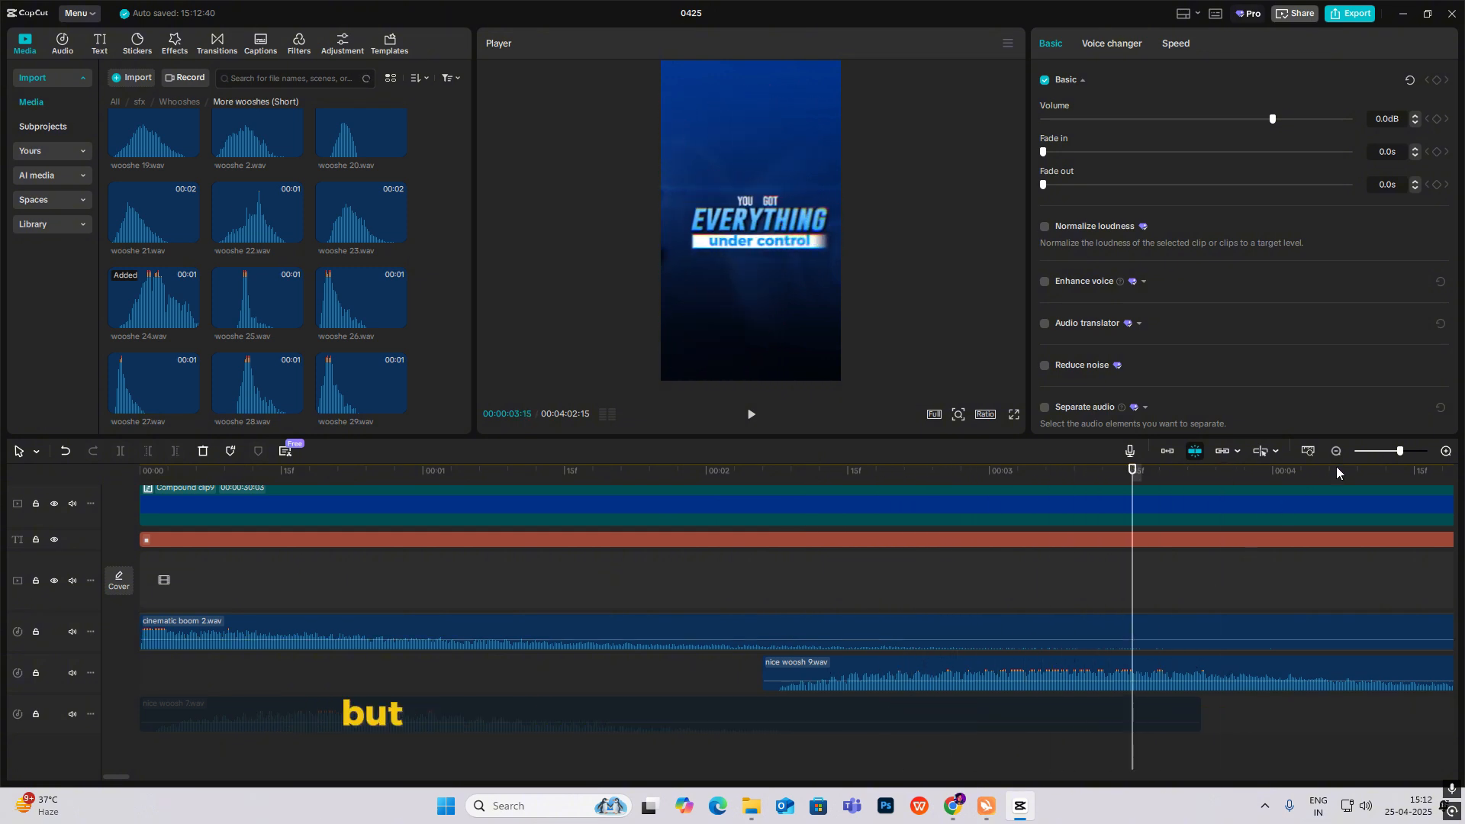
{"action": "left_click", "coordinate": [1338, 451]}
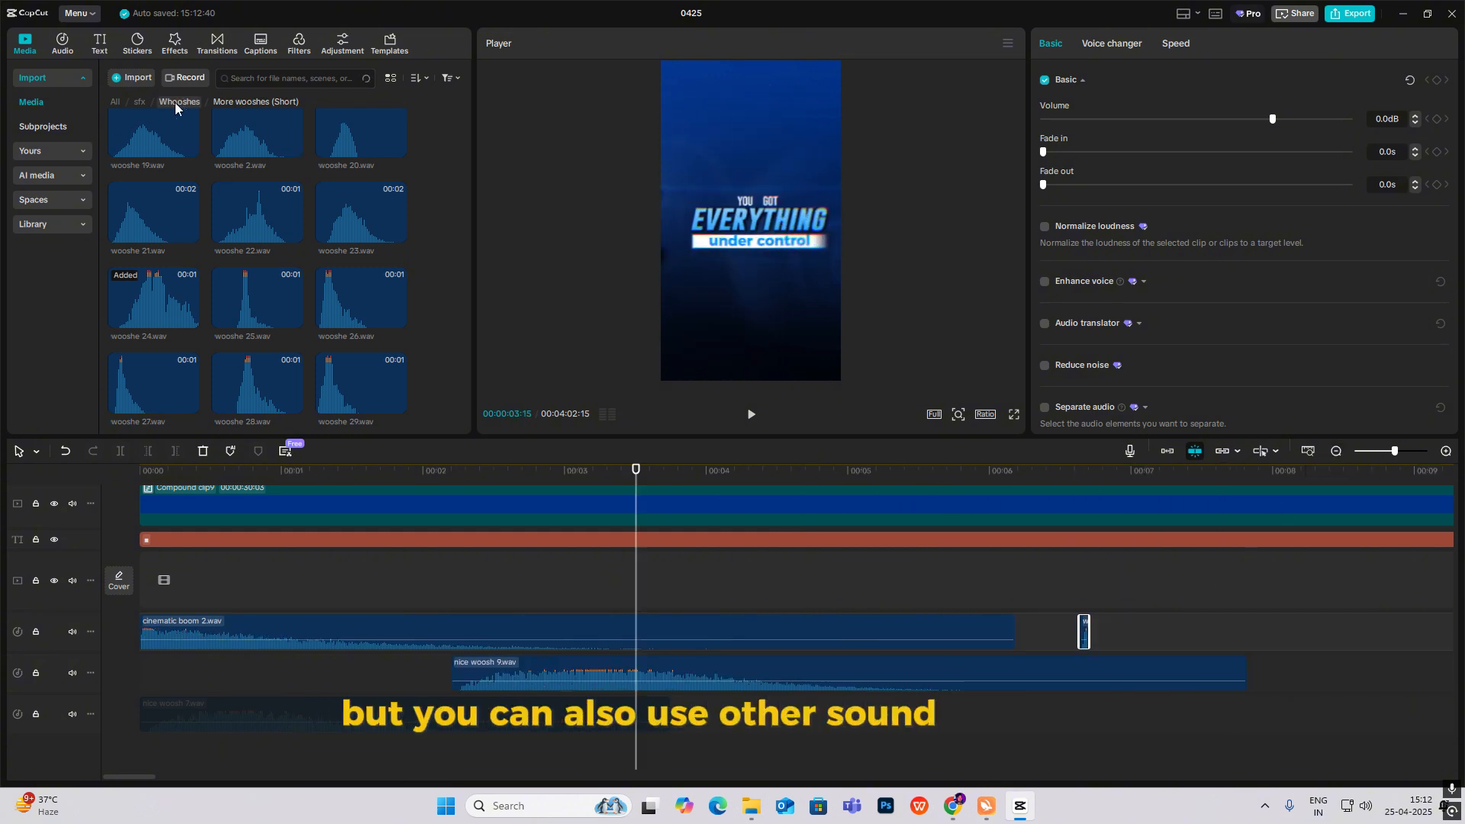
{"action": "left_click", "coordinate": [115, 101]}
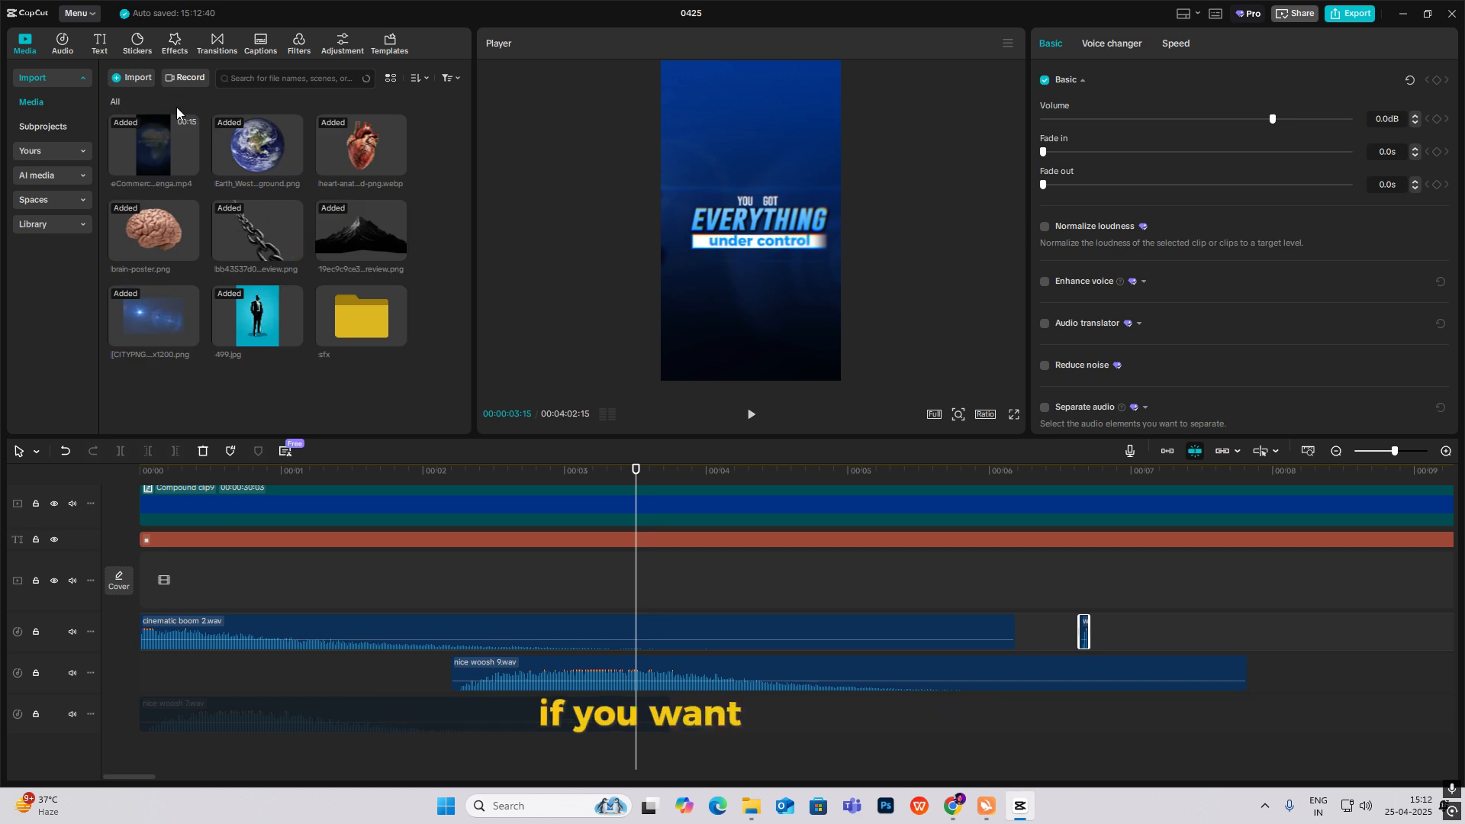
{"action": "double_click", "coordinate": [329, 295]}
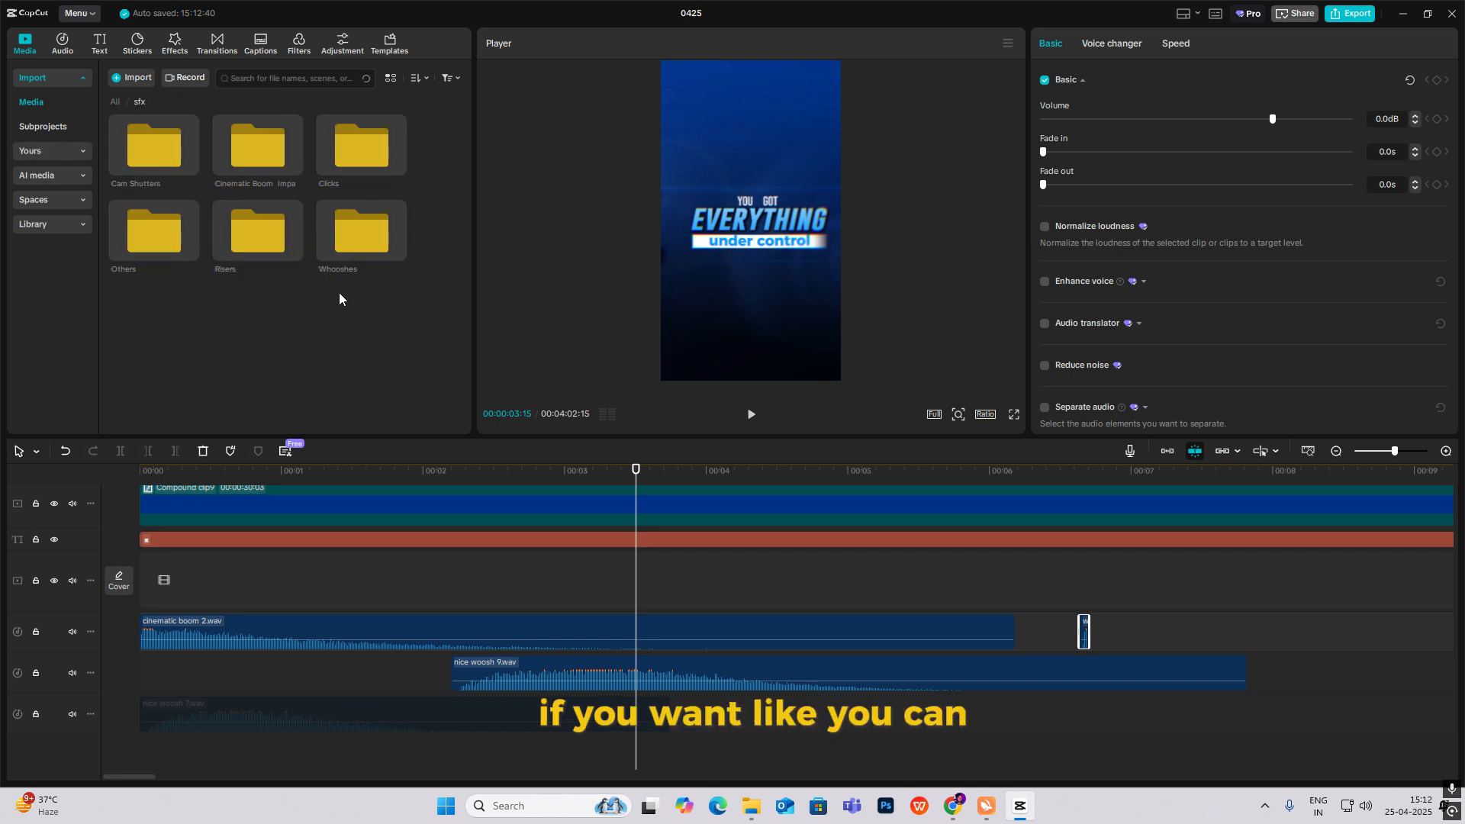
{"action": "double_click", "coordinate": [361, 148]}
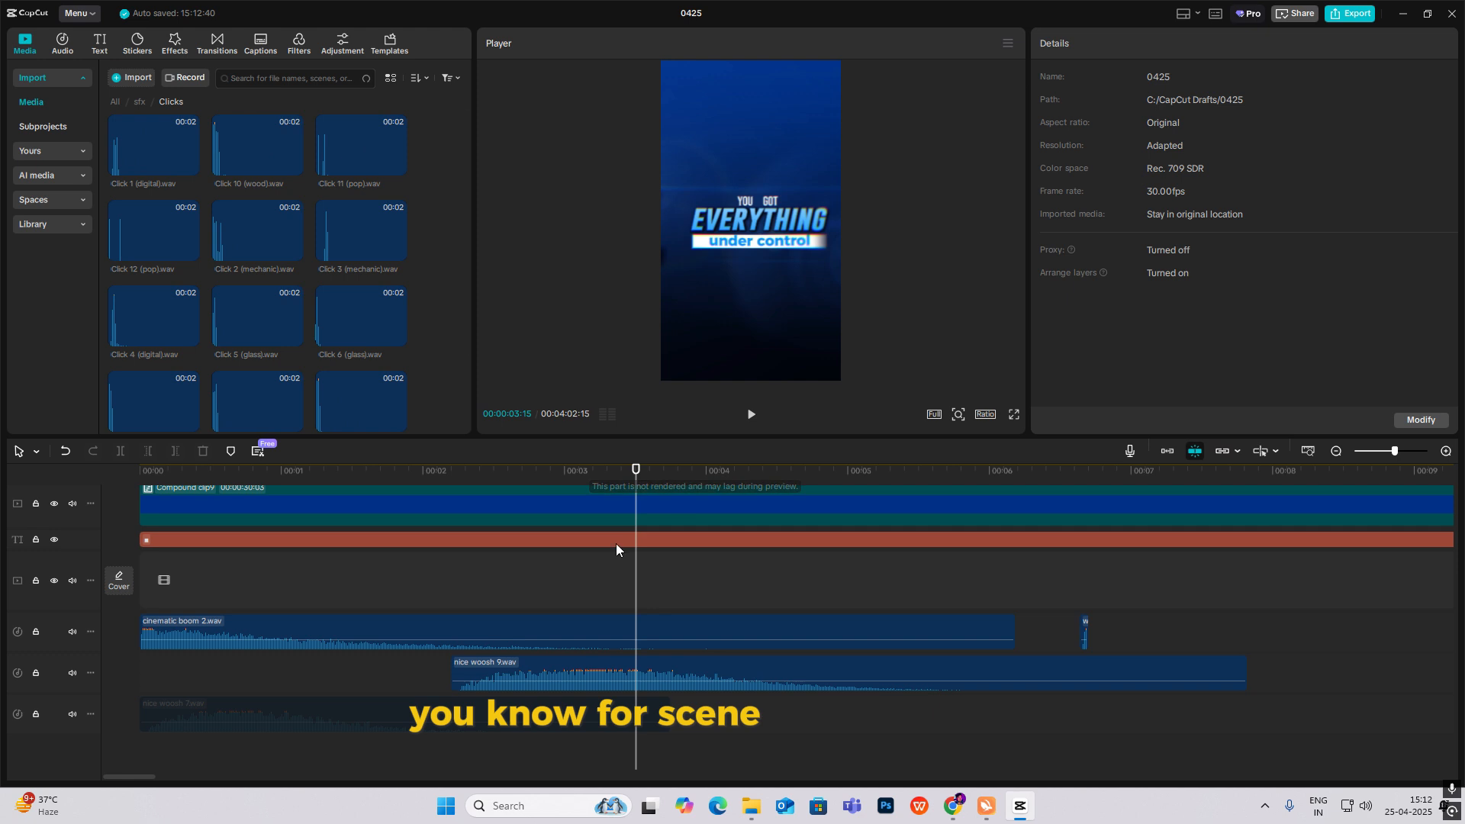
{"action": "left_click_drag", "start_coordinate": [635, 563], "coordinate": [211, 626]}
{"action": "scroll", "coordinate": [215, 427], "scroll_direction": "down", "scroll_amount": 2}
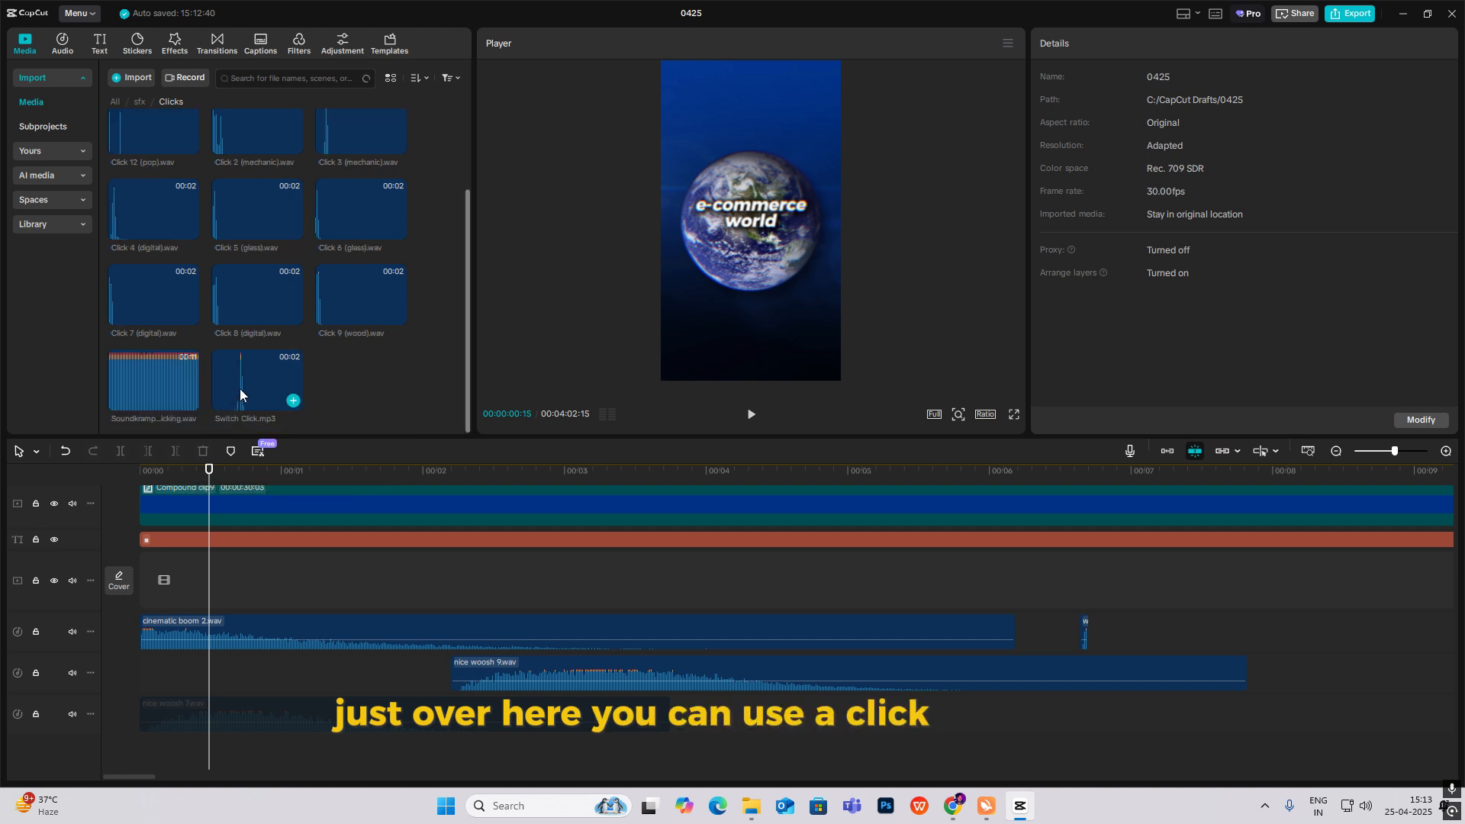
{"action": "left_click_drag", "start_coordinate": [259, 385], "coordinate": [222, 632]}
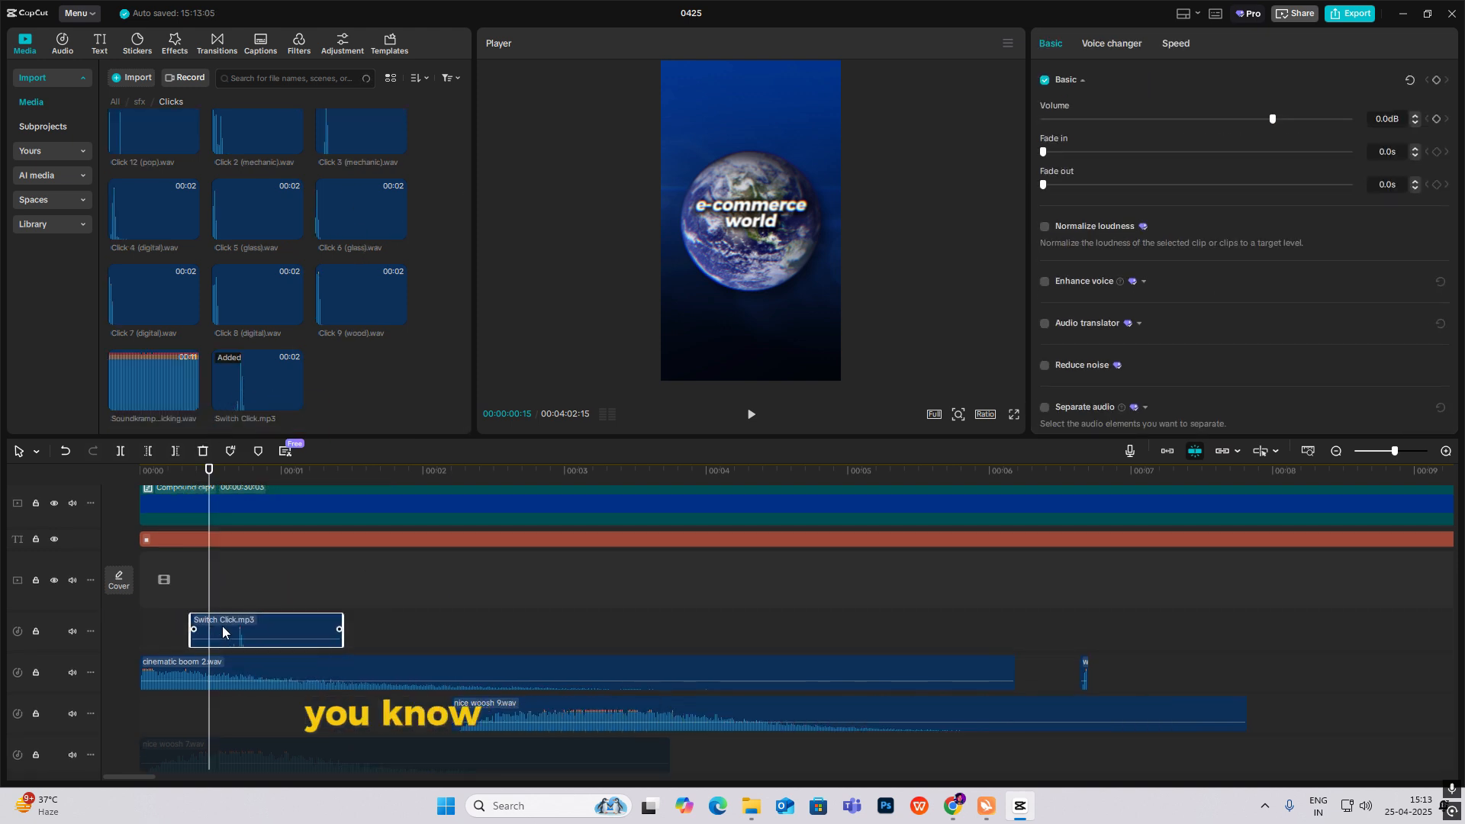
{"action": "key", "text": "space"}
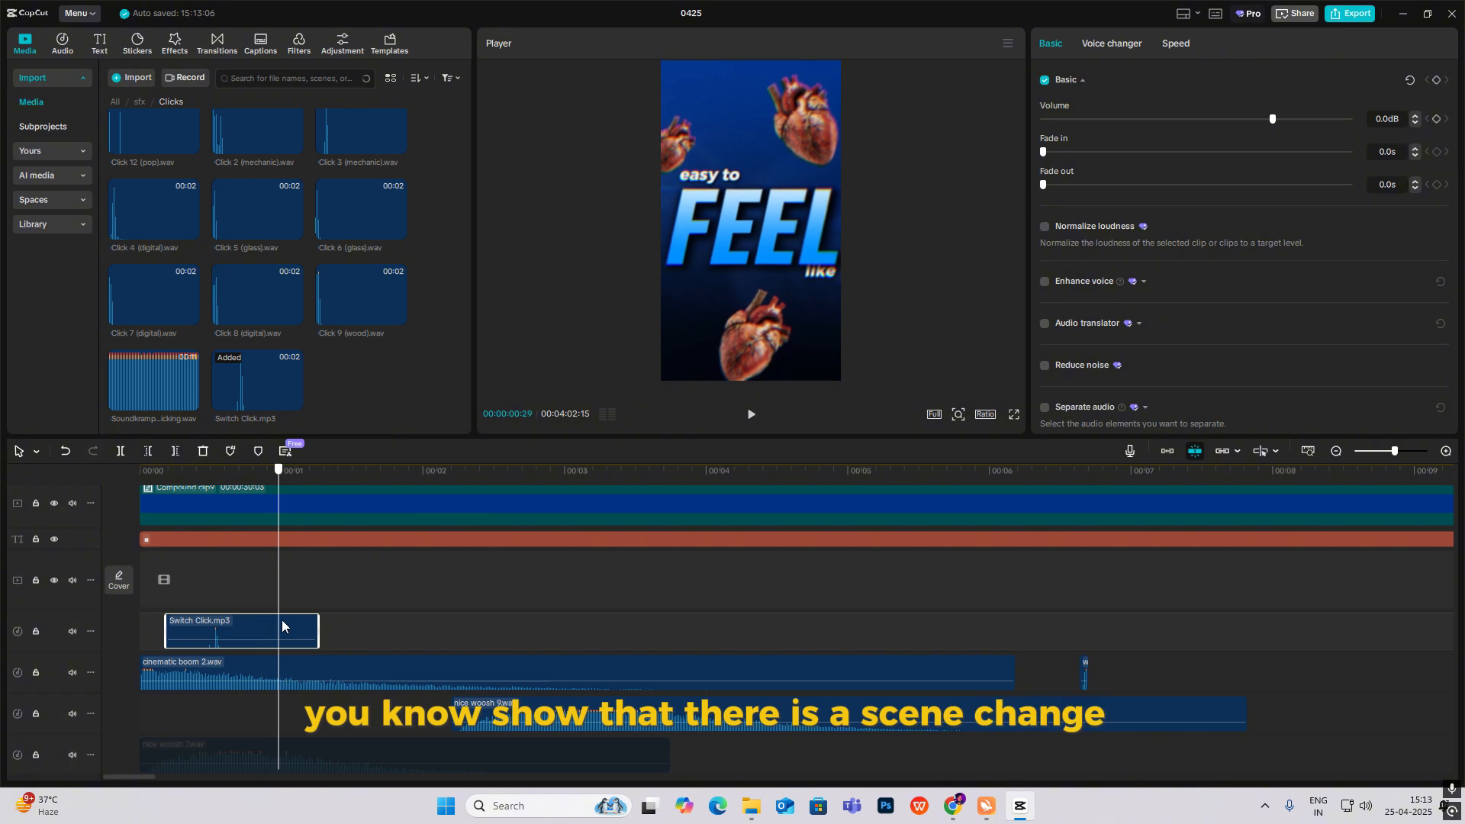
Scrub through the SHIFT and EVERYTHING scenes and browse the Others folder of the sfx library for further sound effects.
{"action": "left_click_drag", "start_coordinate": [425, 677], "coordinate": [1274, 770]}
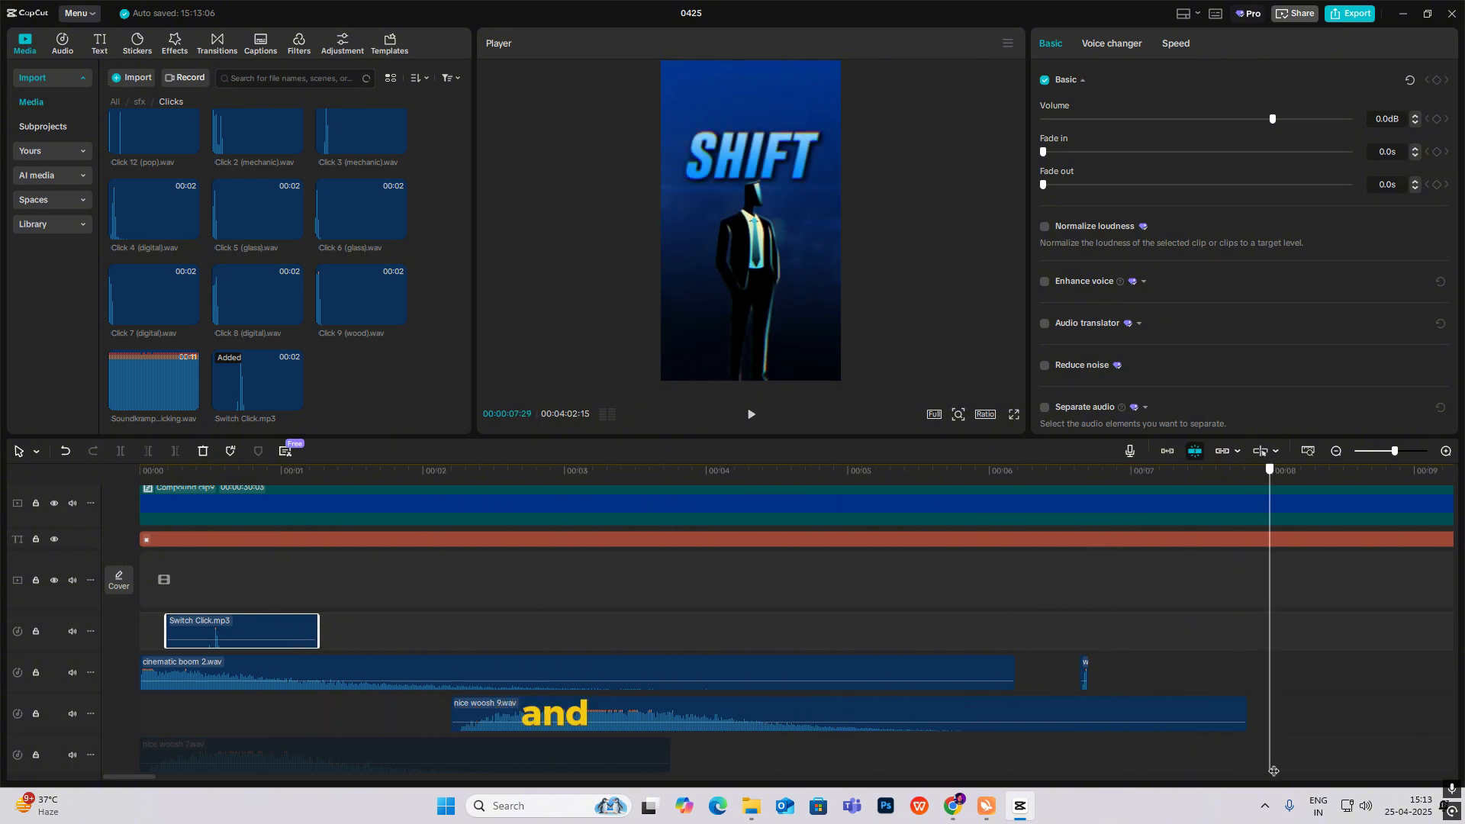
{"action": "left_click_drag", "start_coordinate": [1430, 781], "coordinate": [706, 755]}
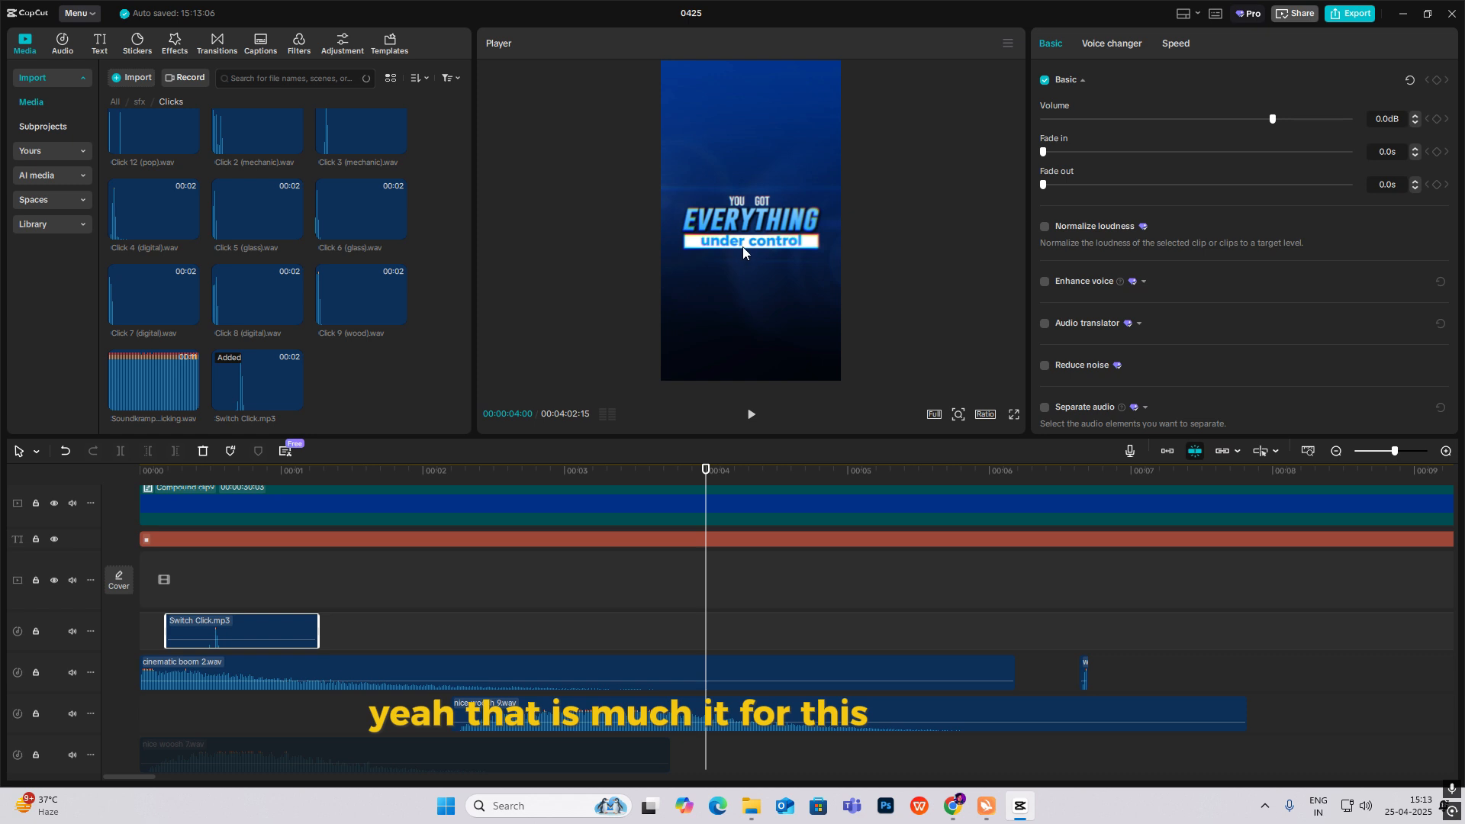
{"action": "left_click", "coordinate": [139, 101]}
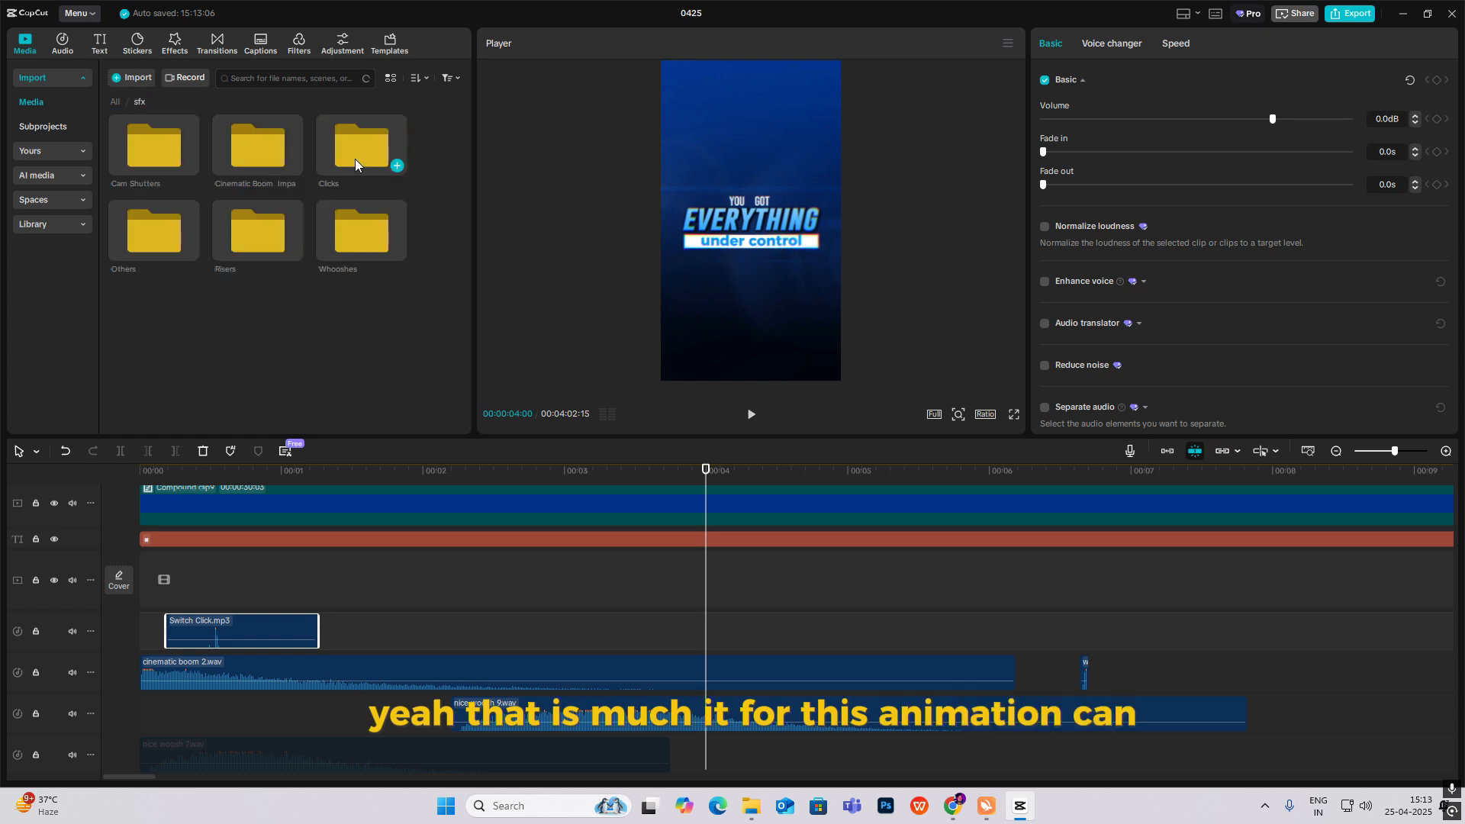
{"action": "double_click", "coordinate": [355, 164]}
{"action": "left_click", "coordinate": [115, 102]}
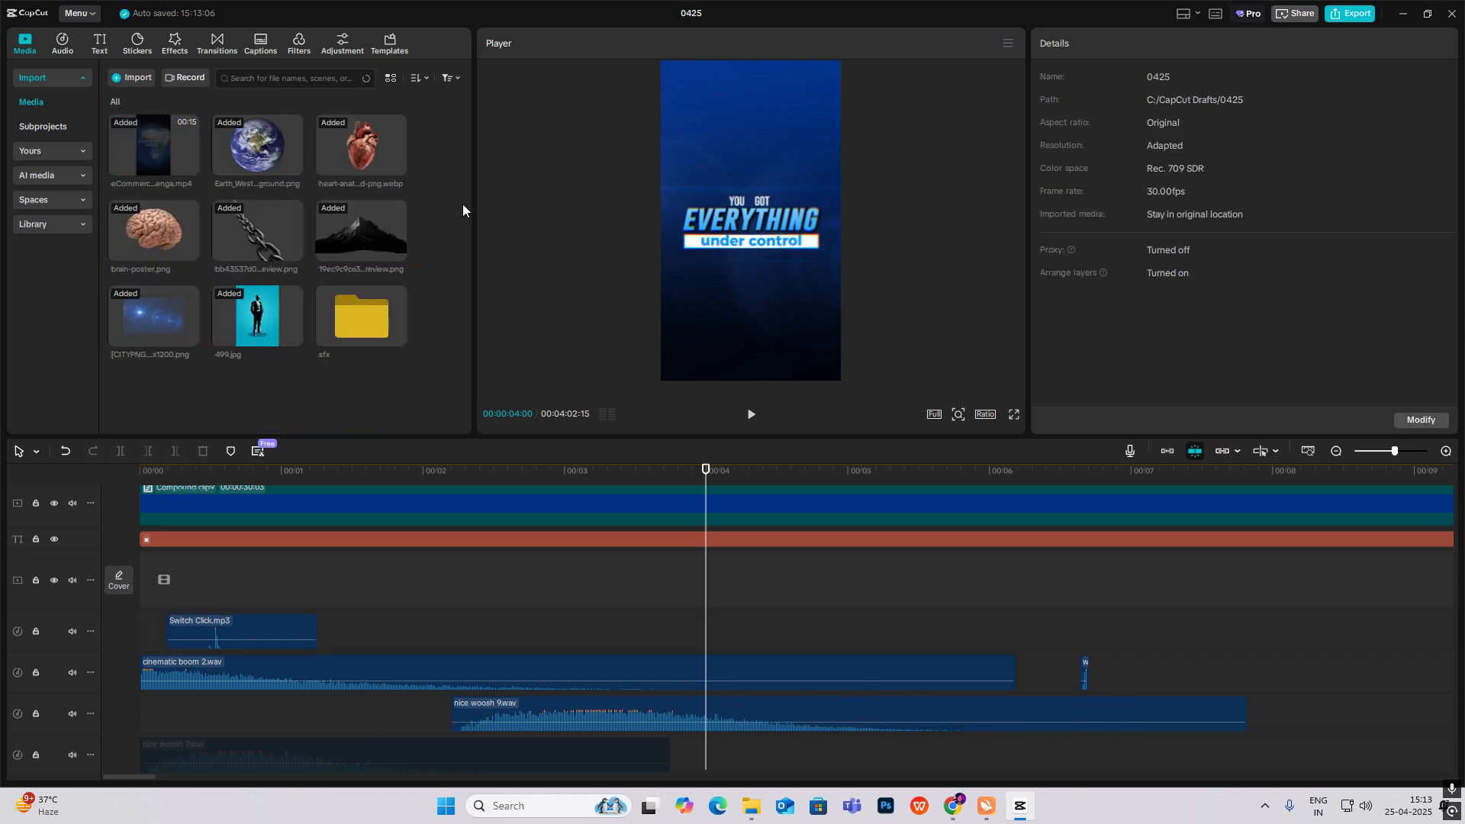
{"action": "double_click", "coordinate": [350, 317]}
{"action": "double_click", "coordinate": [144, 233]}
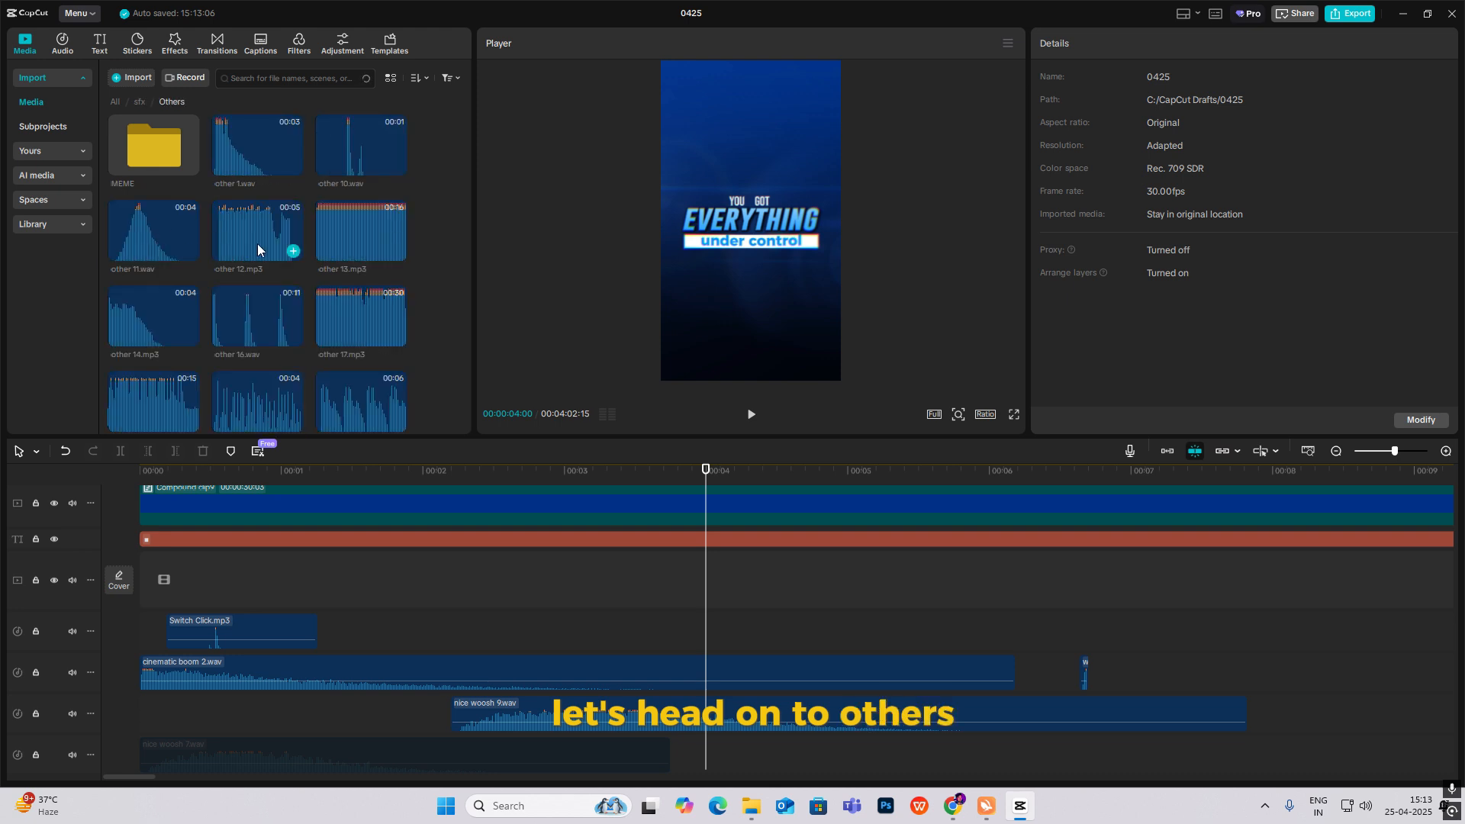
{"action": "scroll", "coordinate": [221, 335], "scroll_direction": "down", "scroll_amount": 3}
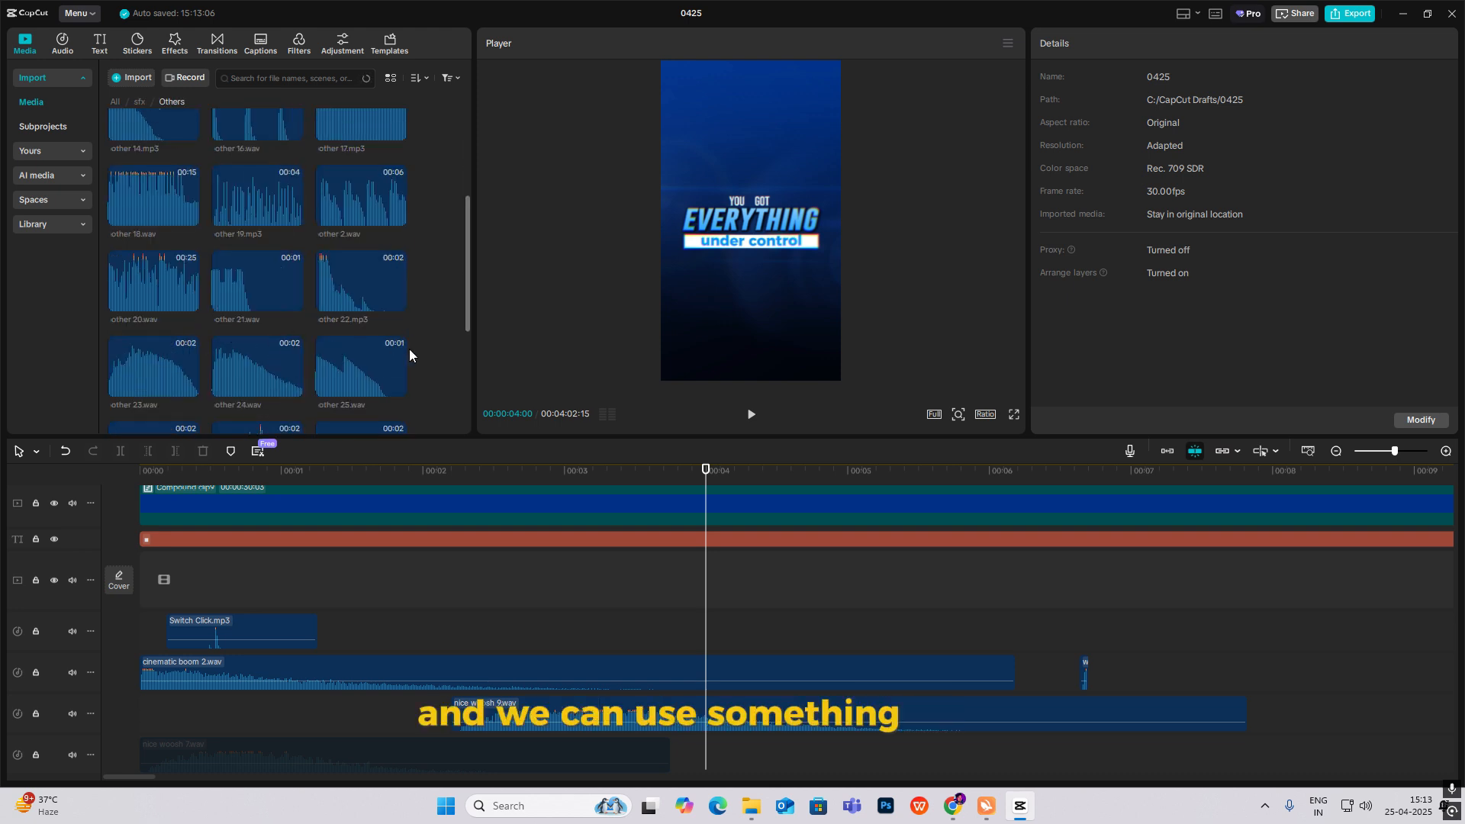
{"action": "scroll", "coordinate": [363, 302], "scroll_direction": "up", "scroll_amount": 3}
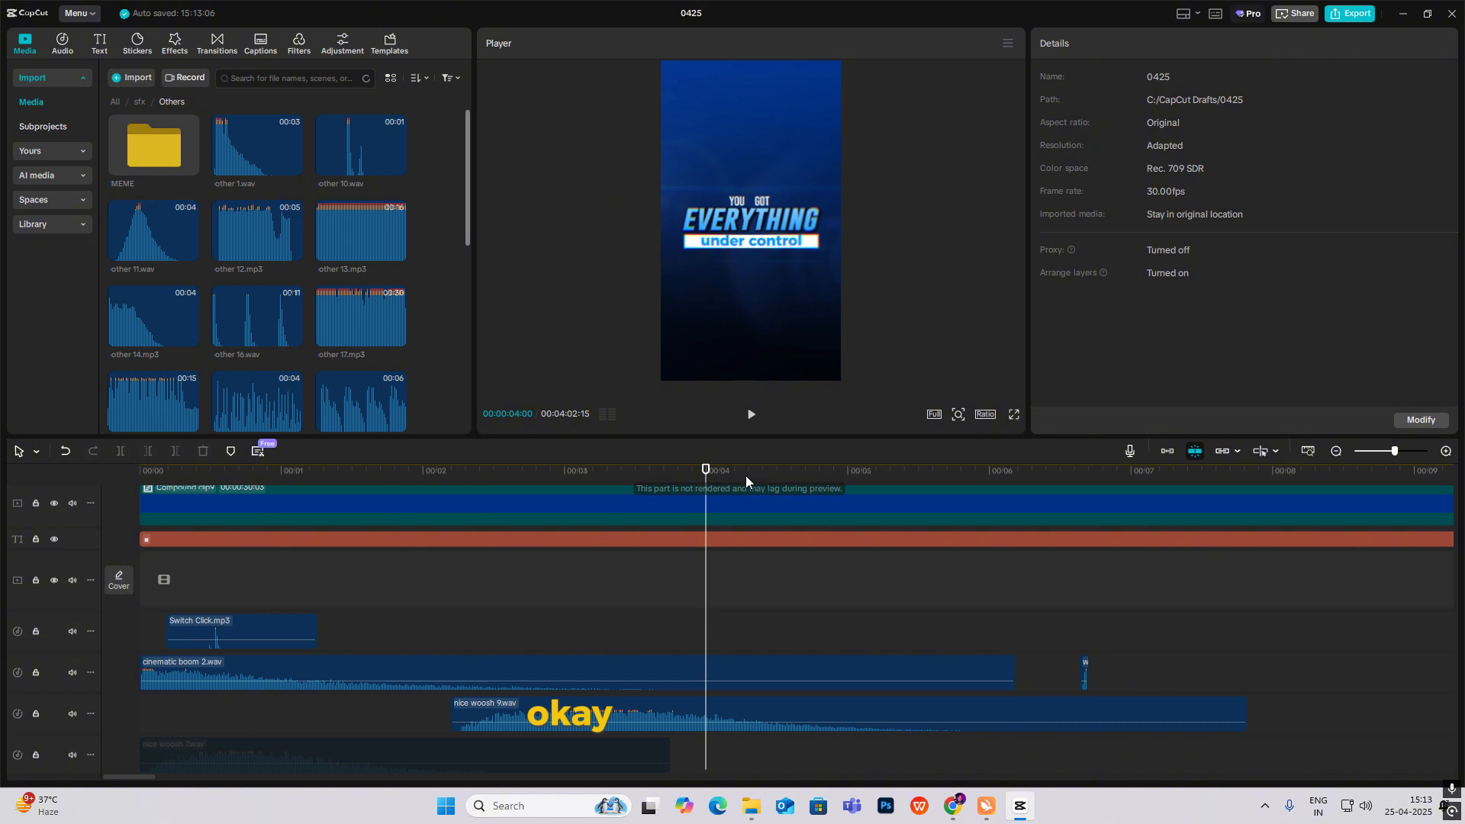
Return the playhead to the start of the timeline and view the full arrangement of video and audio tracks.
{"action": "left_click", "coordinate": [1336, 451]}
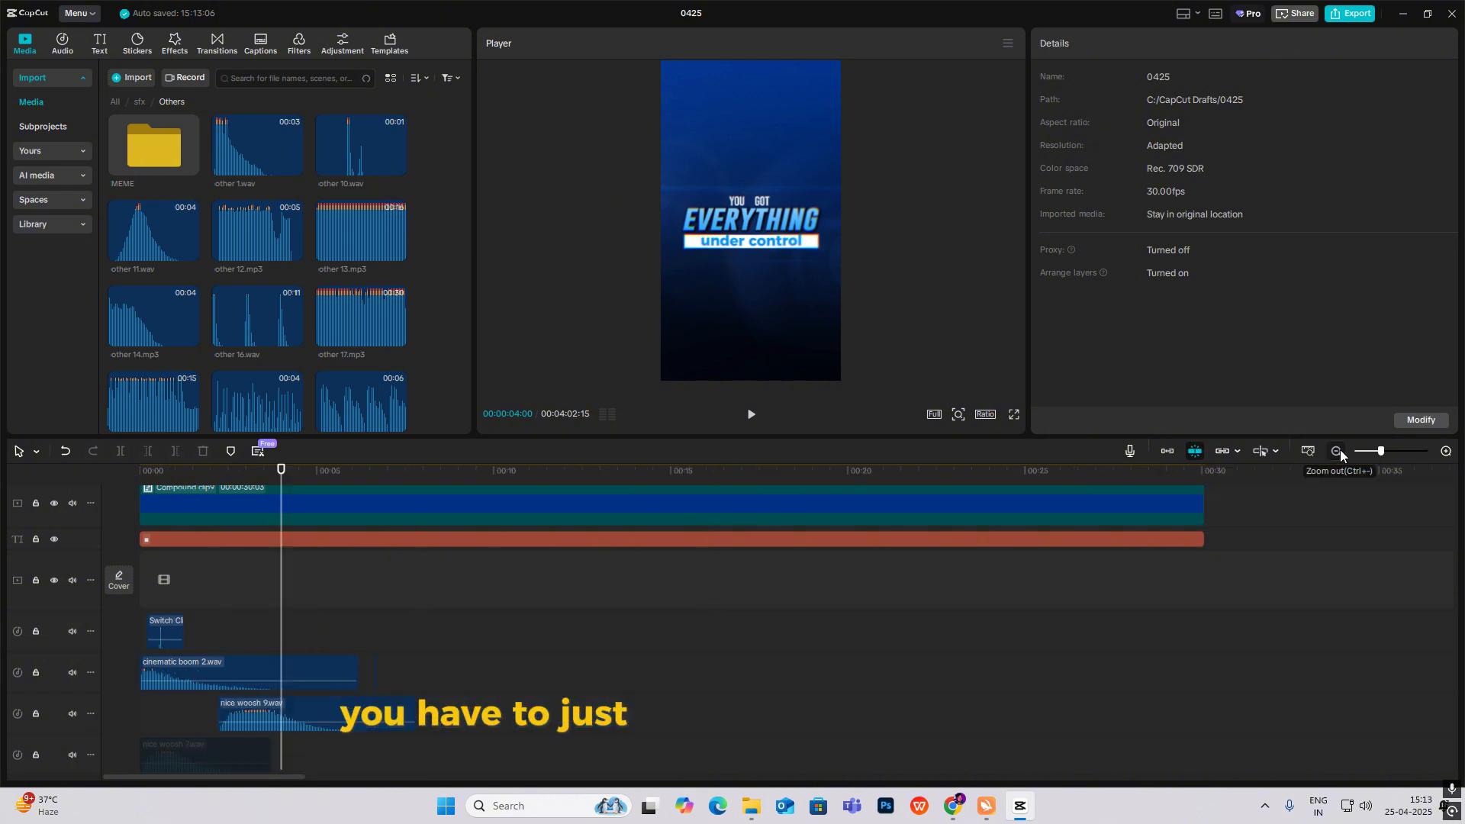
{"action": "scroll", "coordinate": [429, 588], "scroll_direction": "down", "scroll_amount": 1}
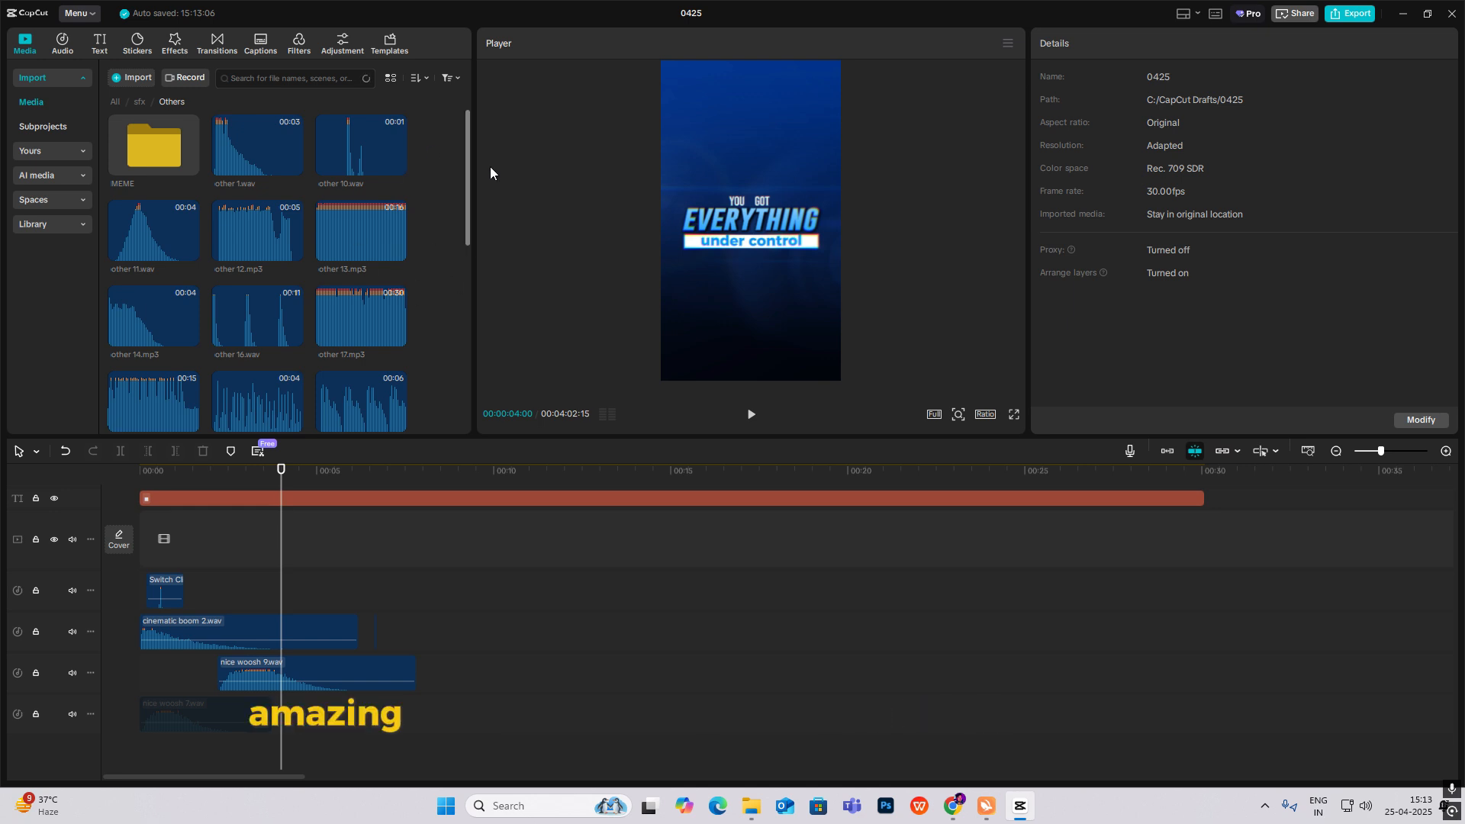
{"action": "scroll", "coordinate": [309, 636], "scroll_direction": "up", "scroll_amount": 2}
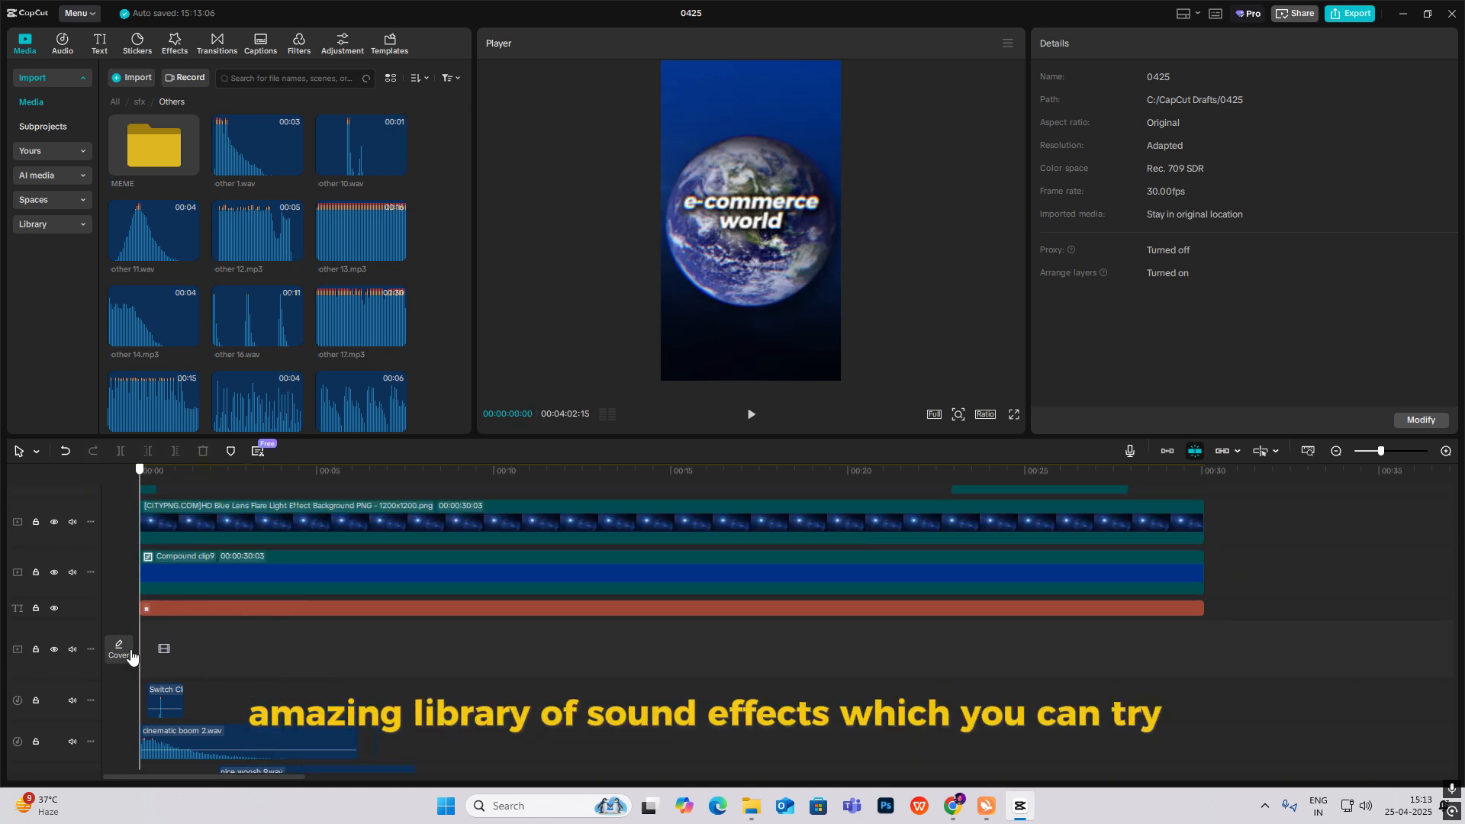